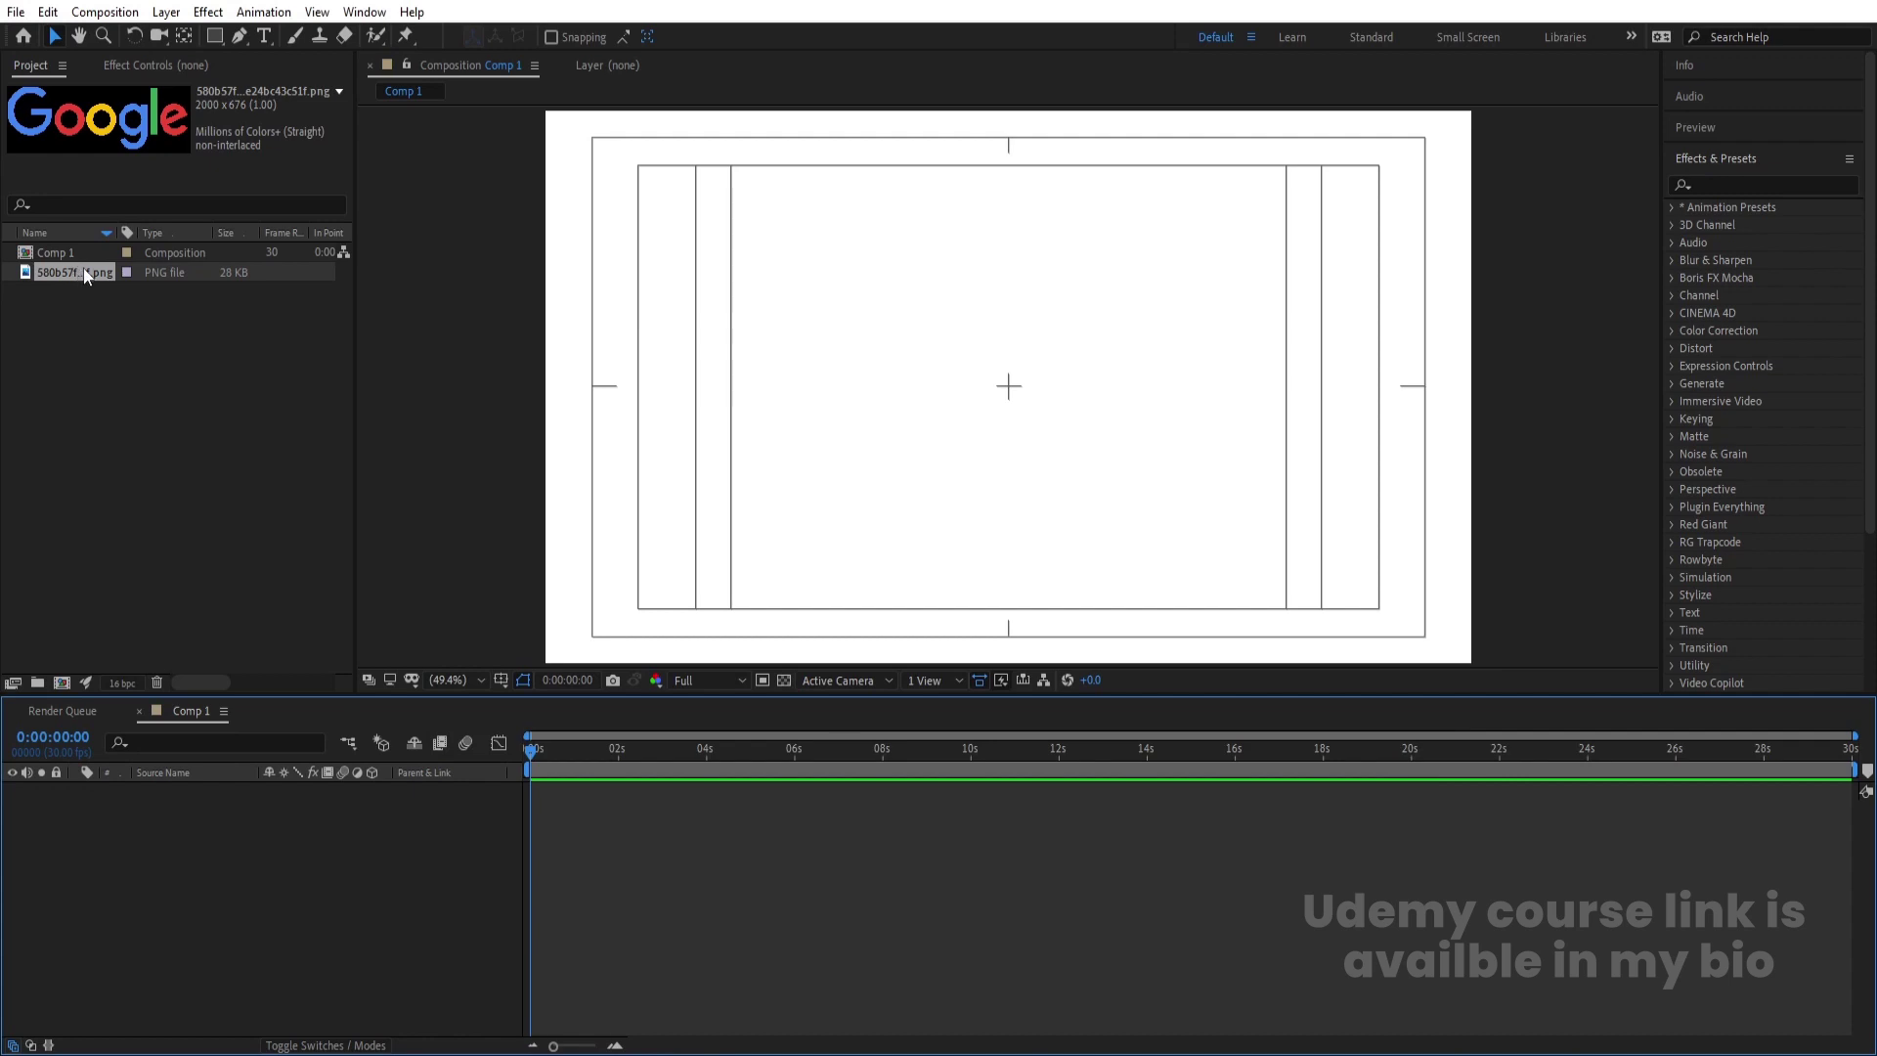
# - Place the imported Google logo PNG (2000 x 676) into Comp 1
pyautogui.click(85, 277)
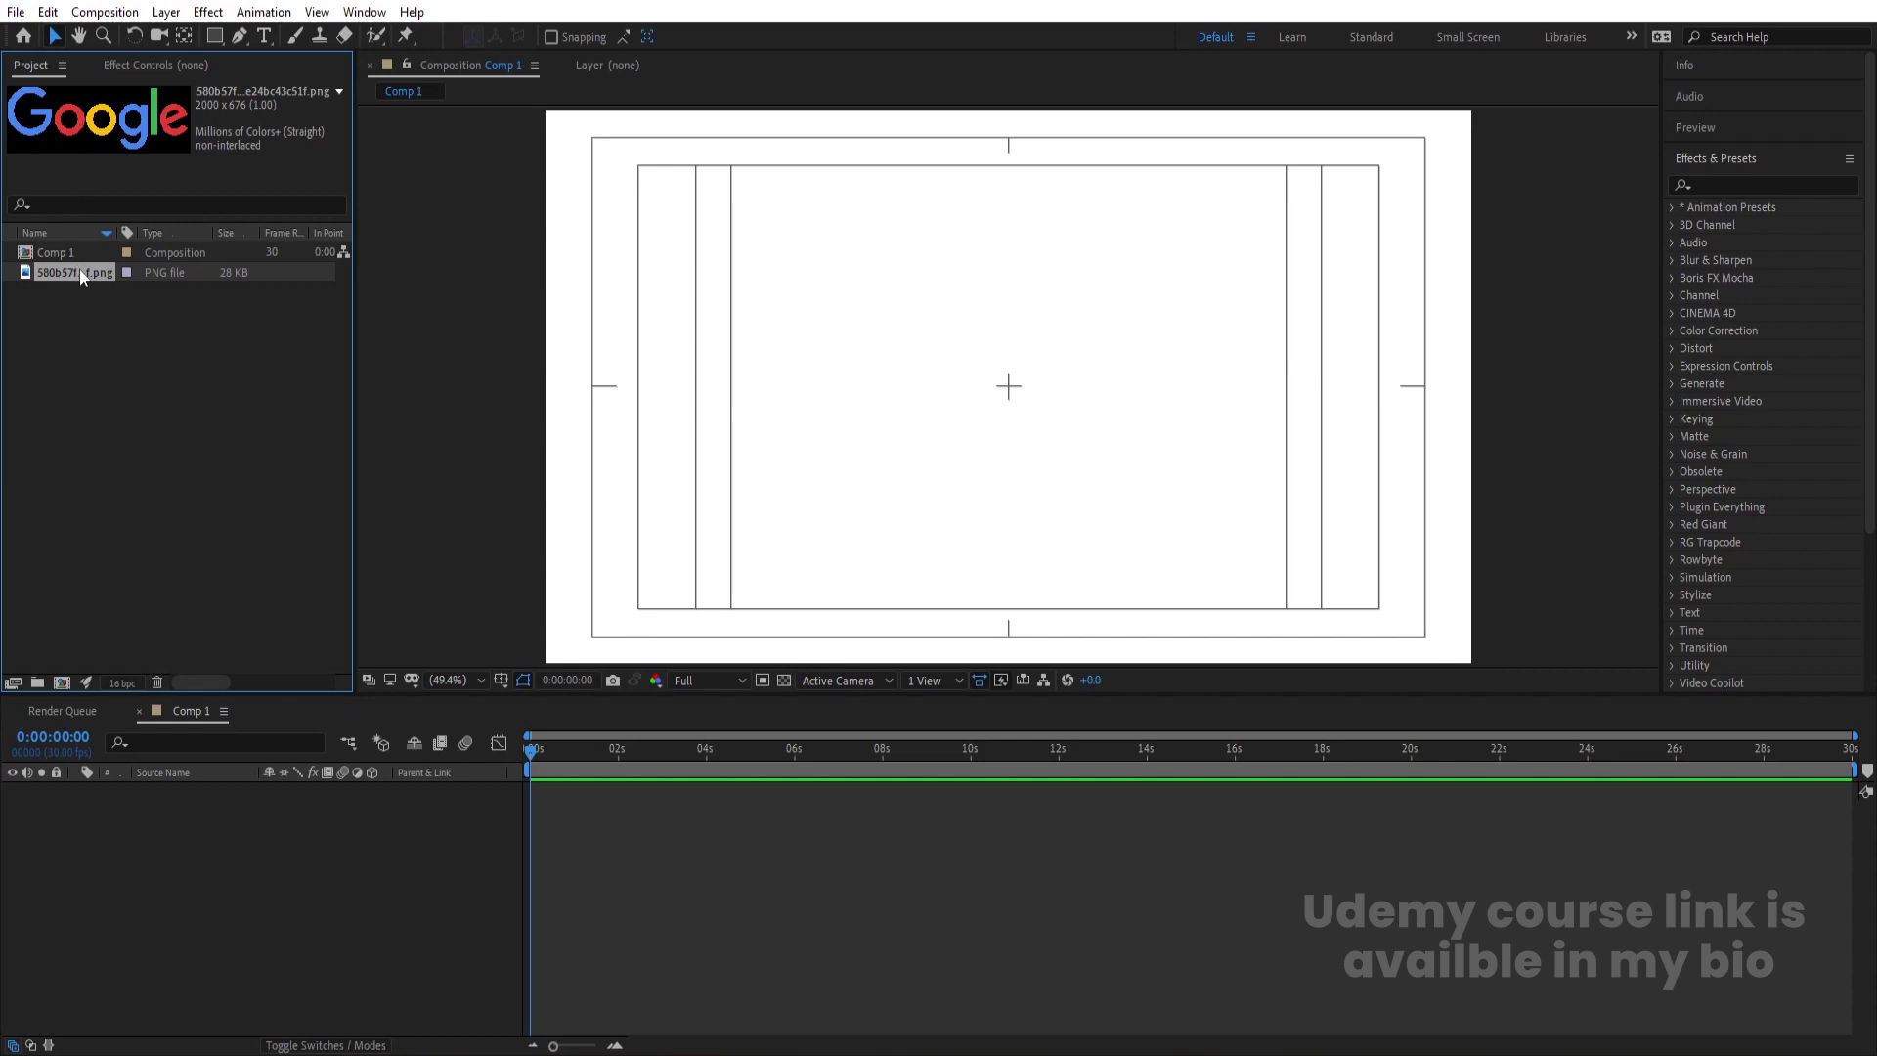
pyautogui.moveTo(82, 278); pyautogui.dragTo(1014, 403)
# - Scale the Google logo layer down to 52%
pyautogui.press('s')
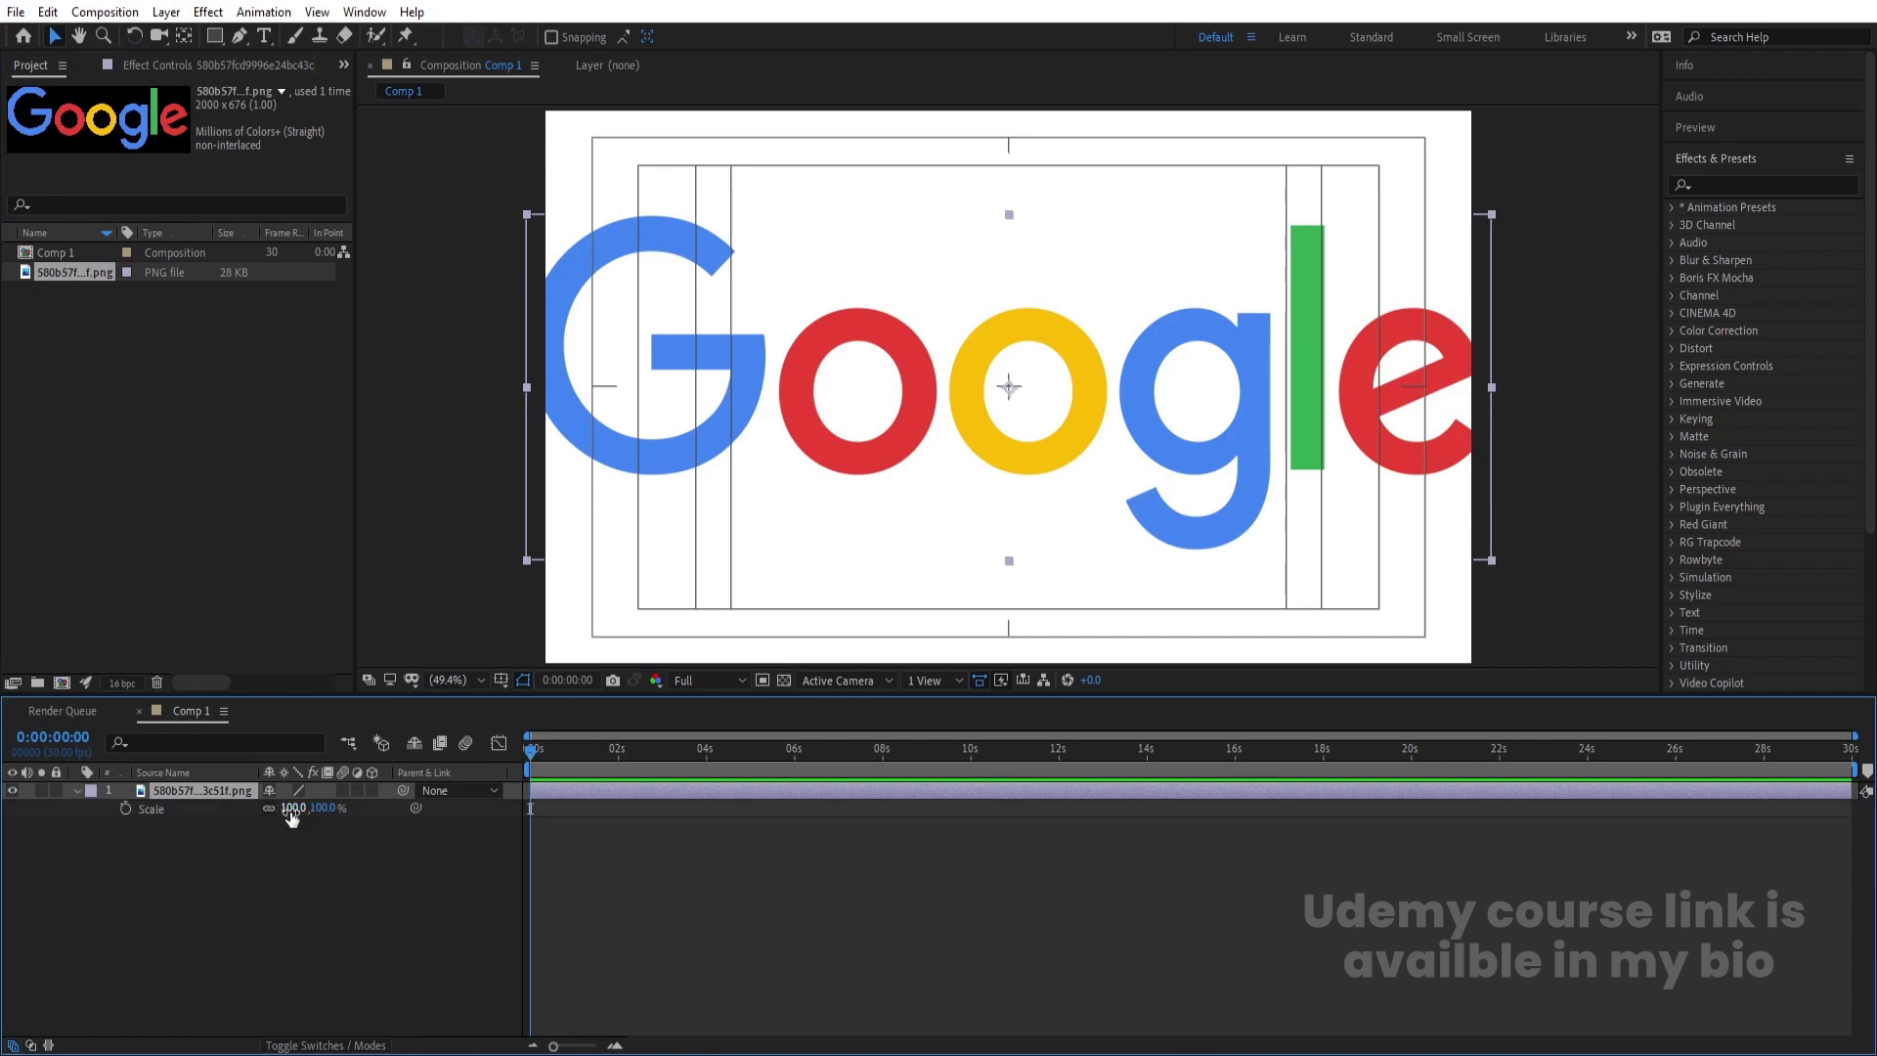
pyautogui.moveTo(293, 807); pyautogui.dragTo(253, 808)
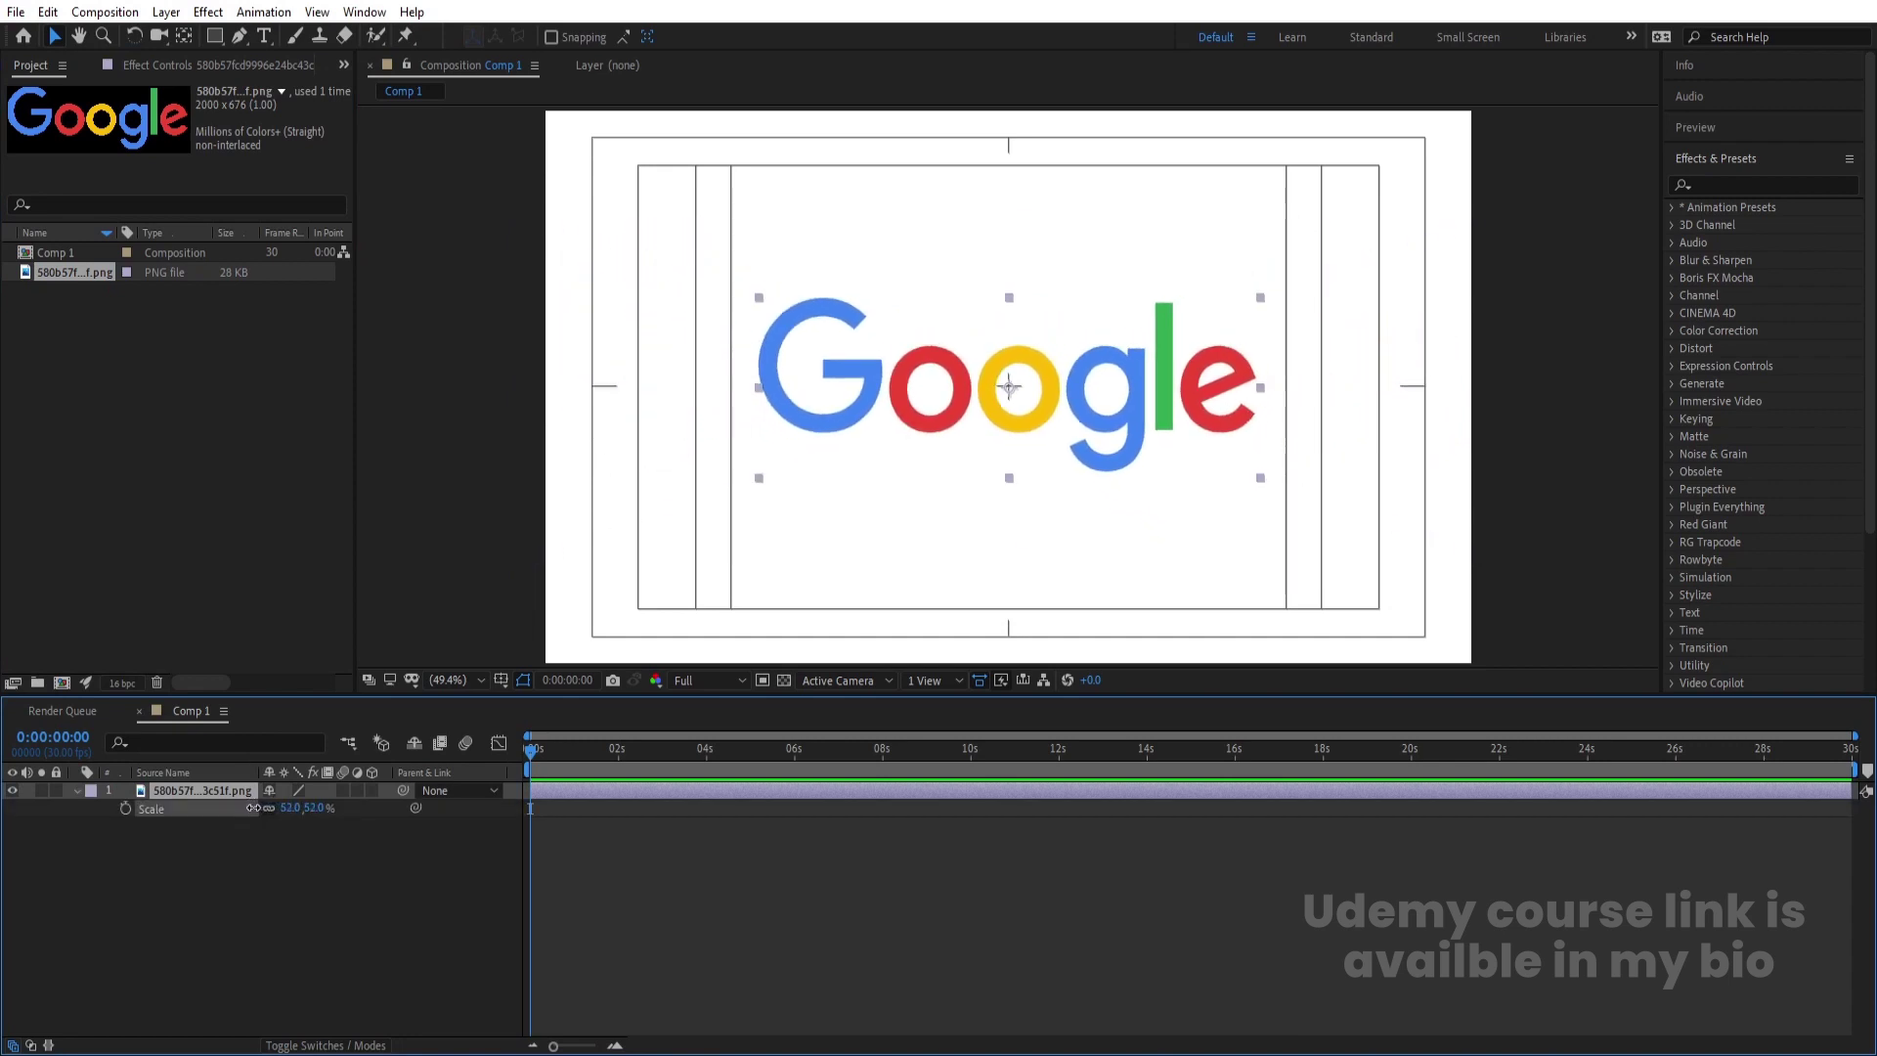
pyautogui.click(244, 887)
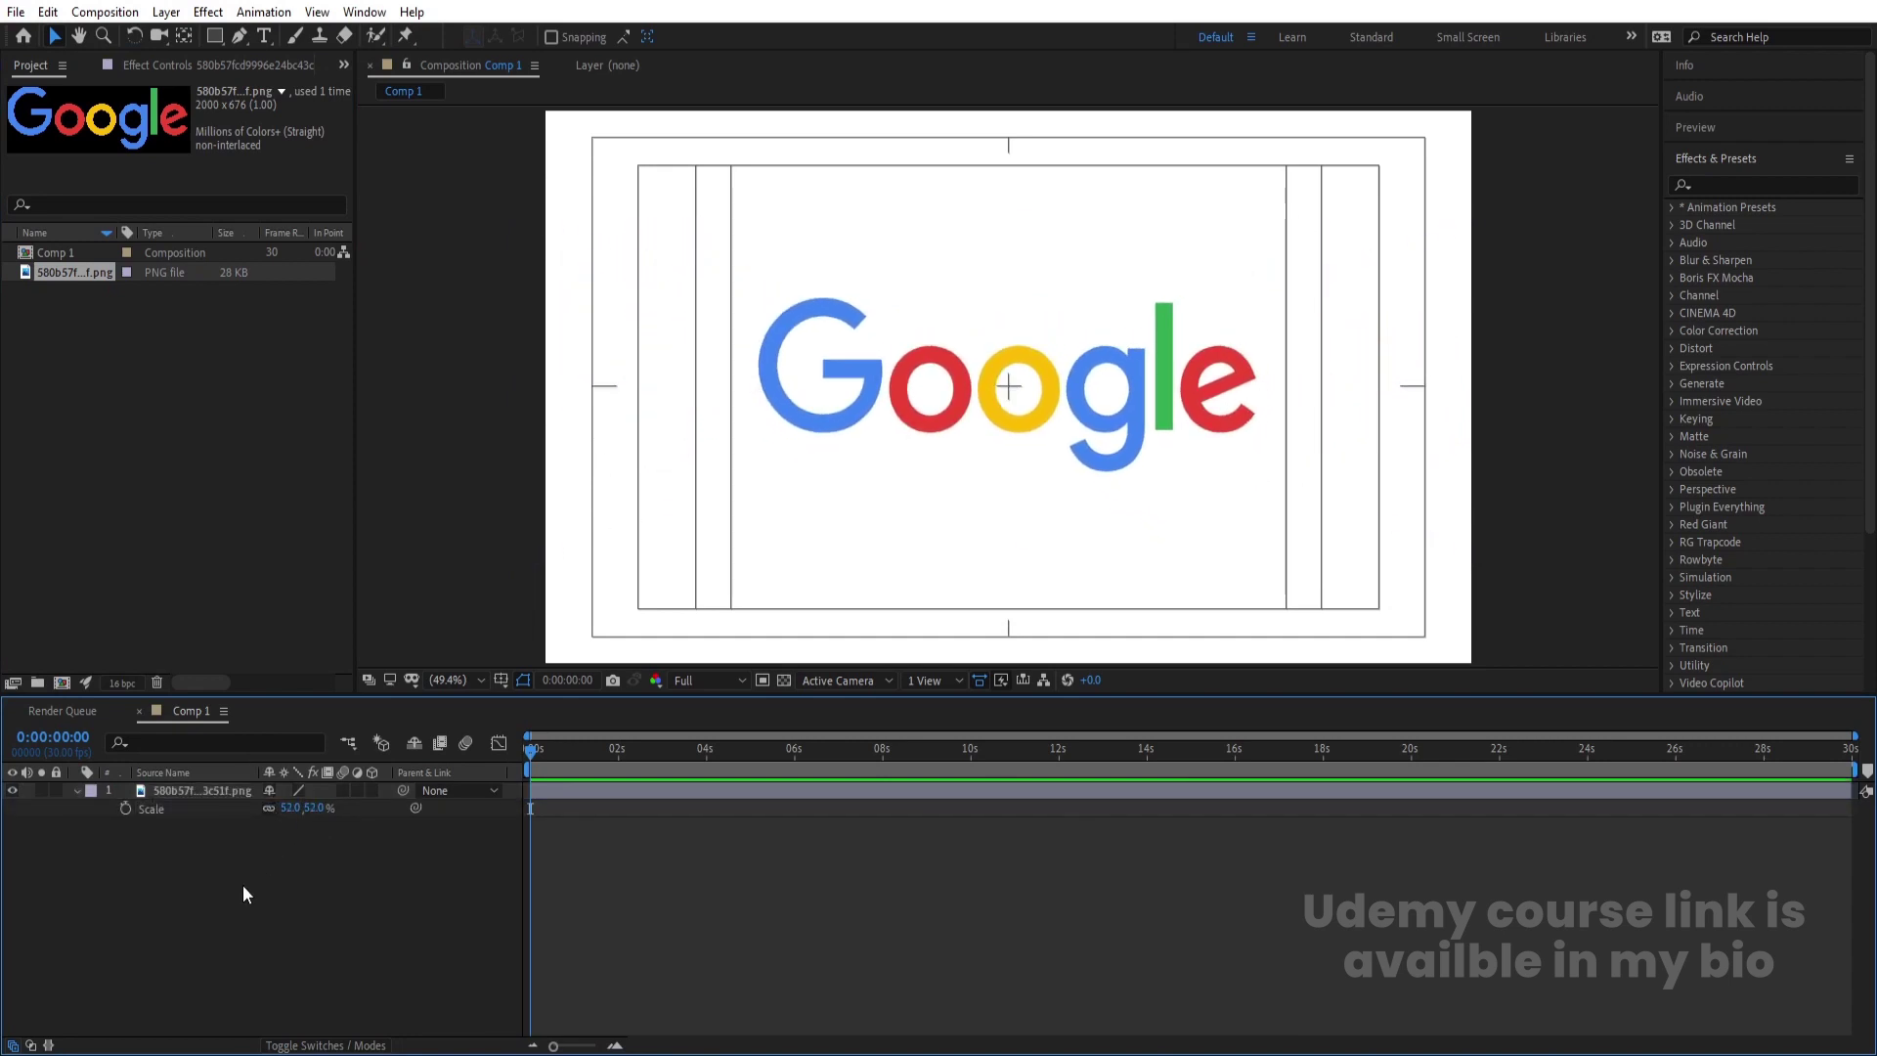
pyautogui.press('s')
pyautogui.click(146, 794)
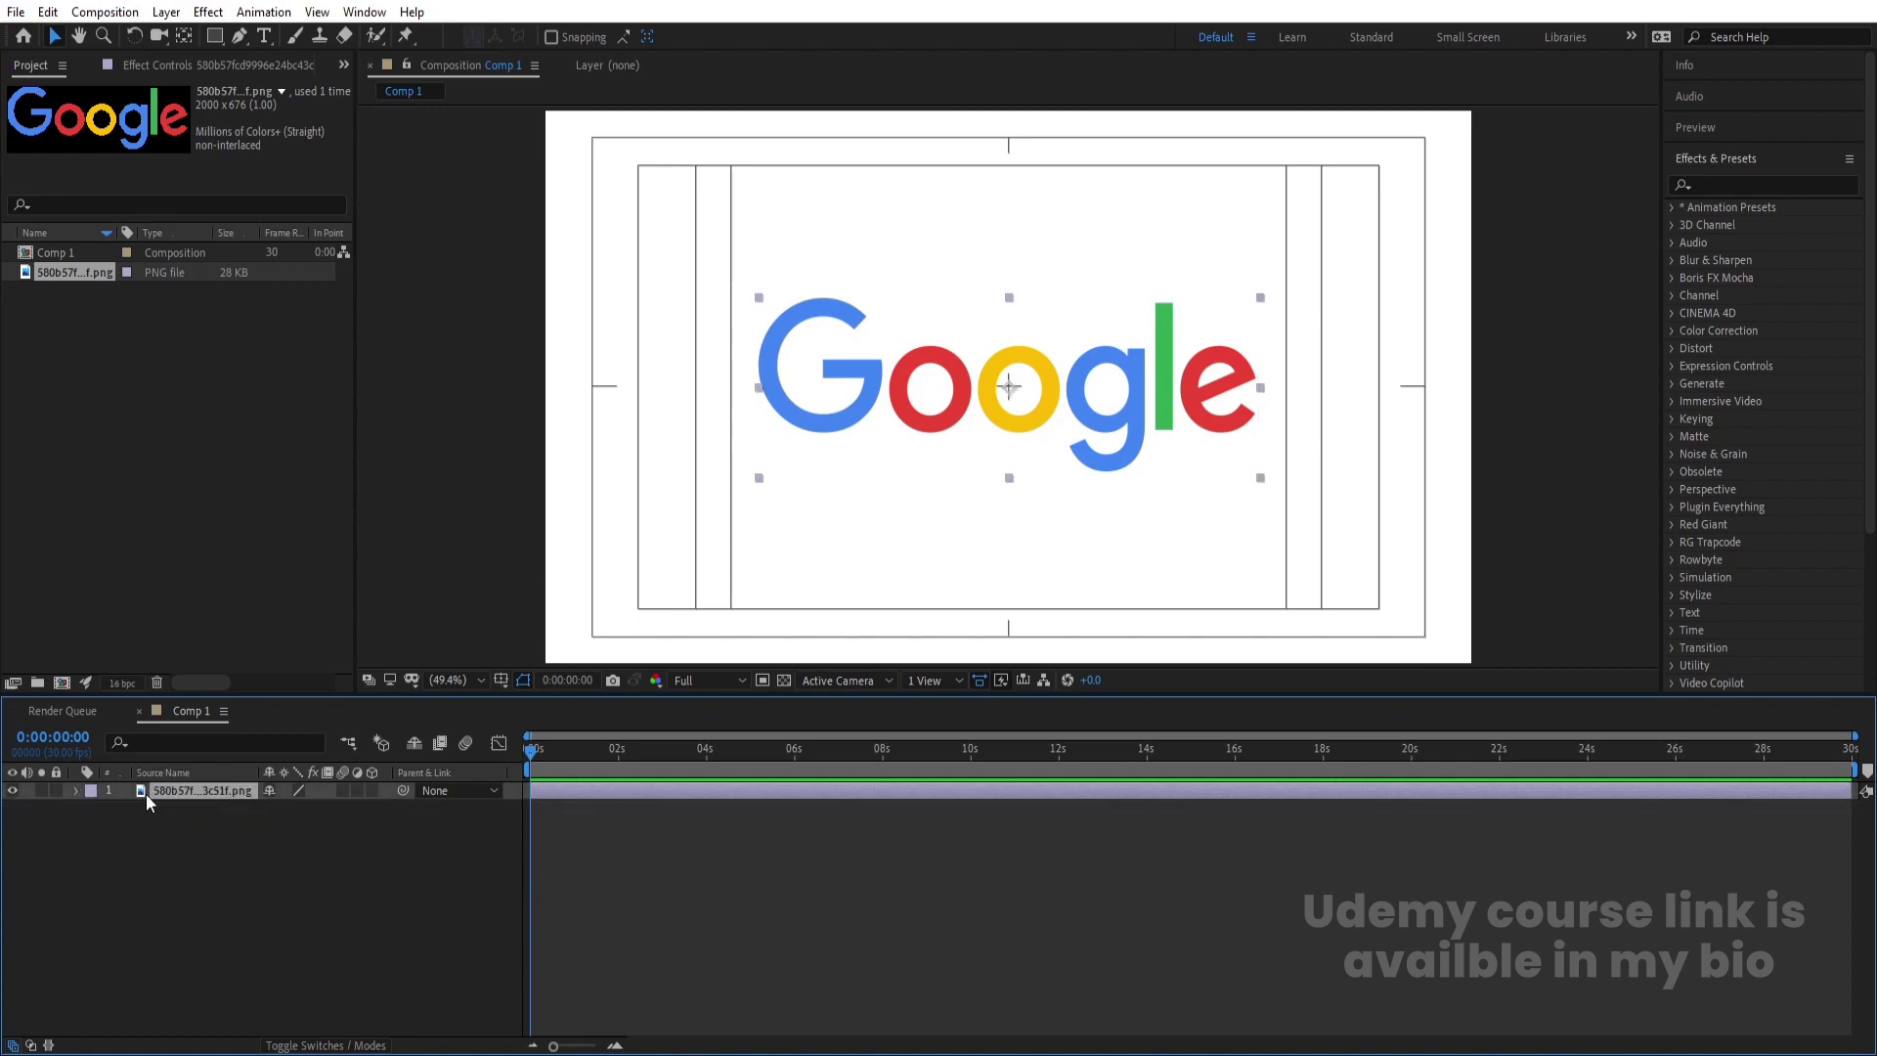
pyautogui.click(229, 854)
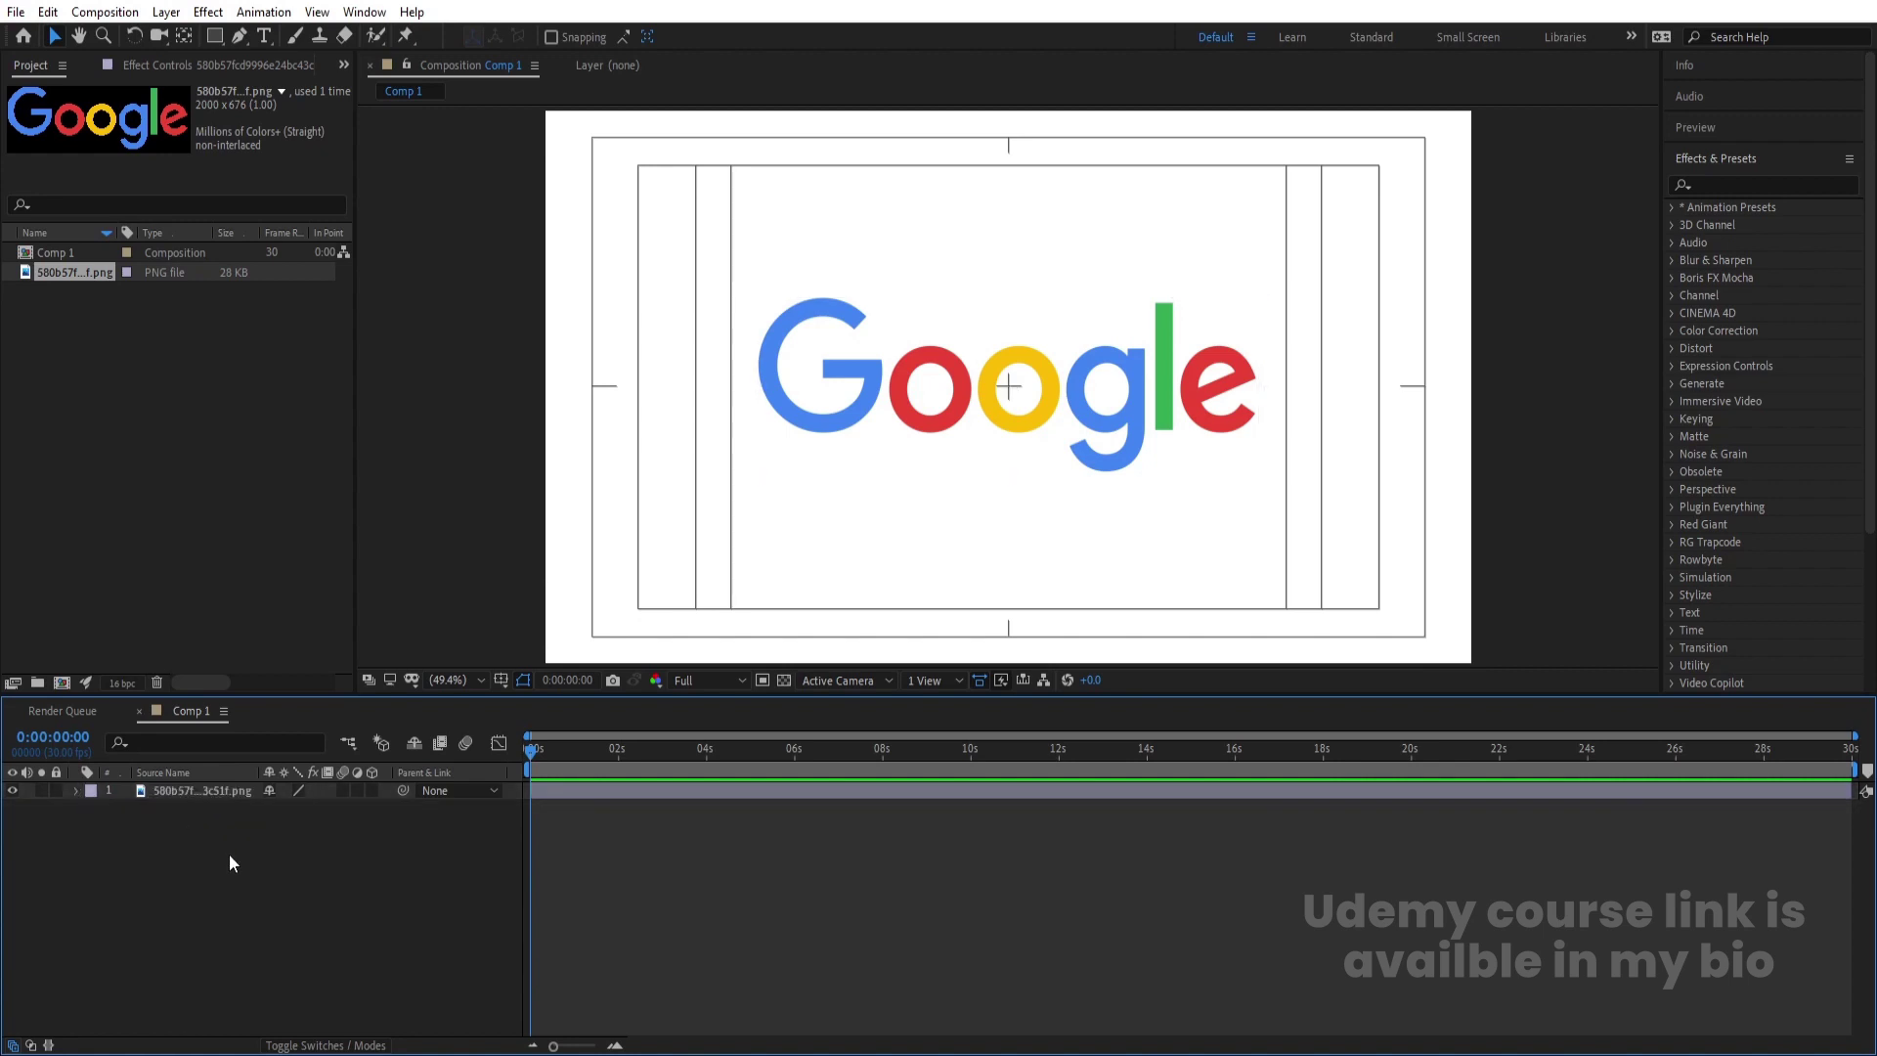
# - Set up the Ellipse tool with a 15 px bright green (18FF00) stroke
pyautogui.click(219, 33)
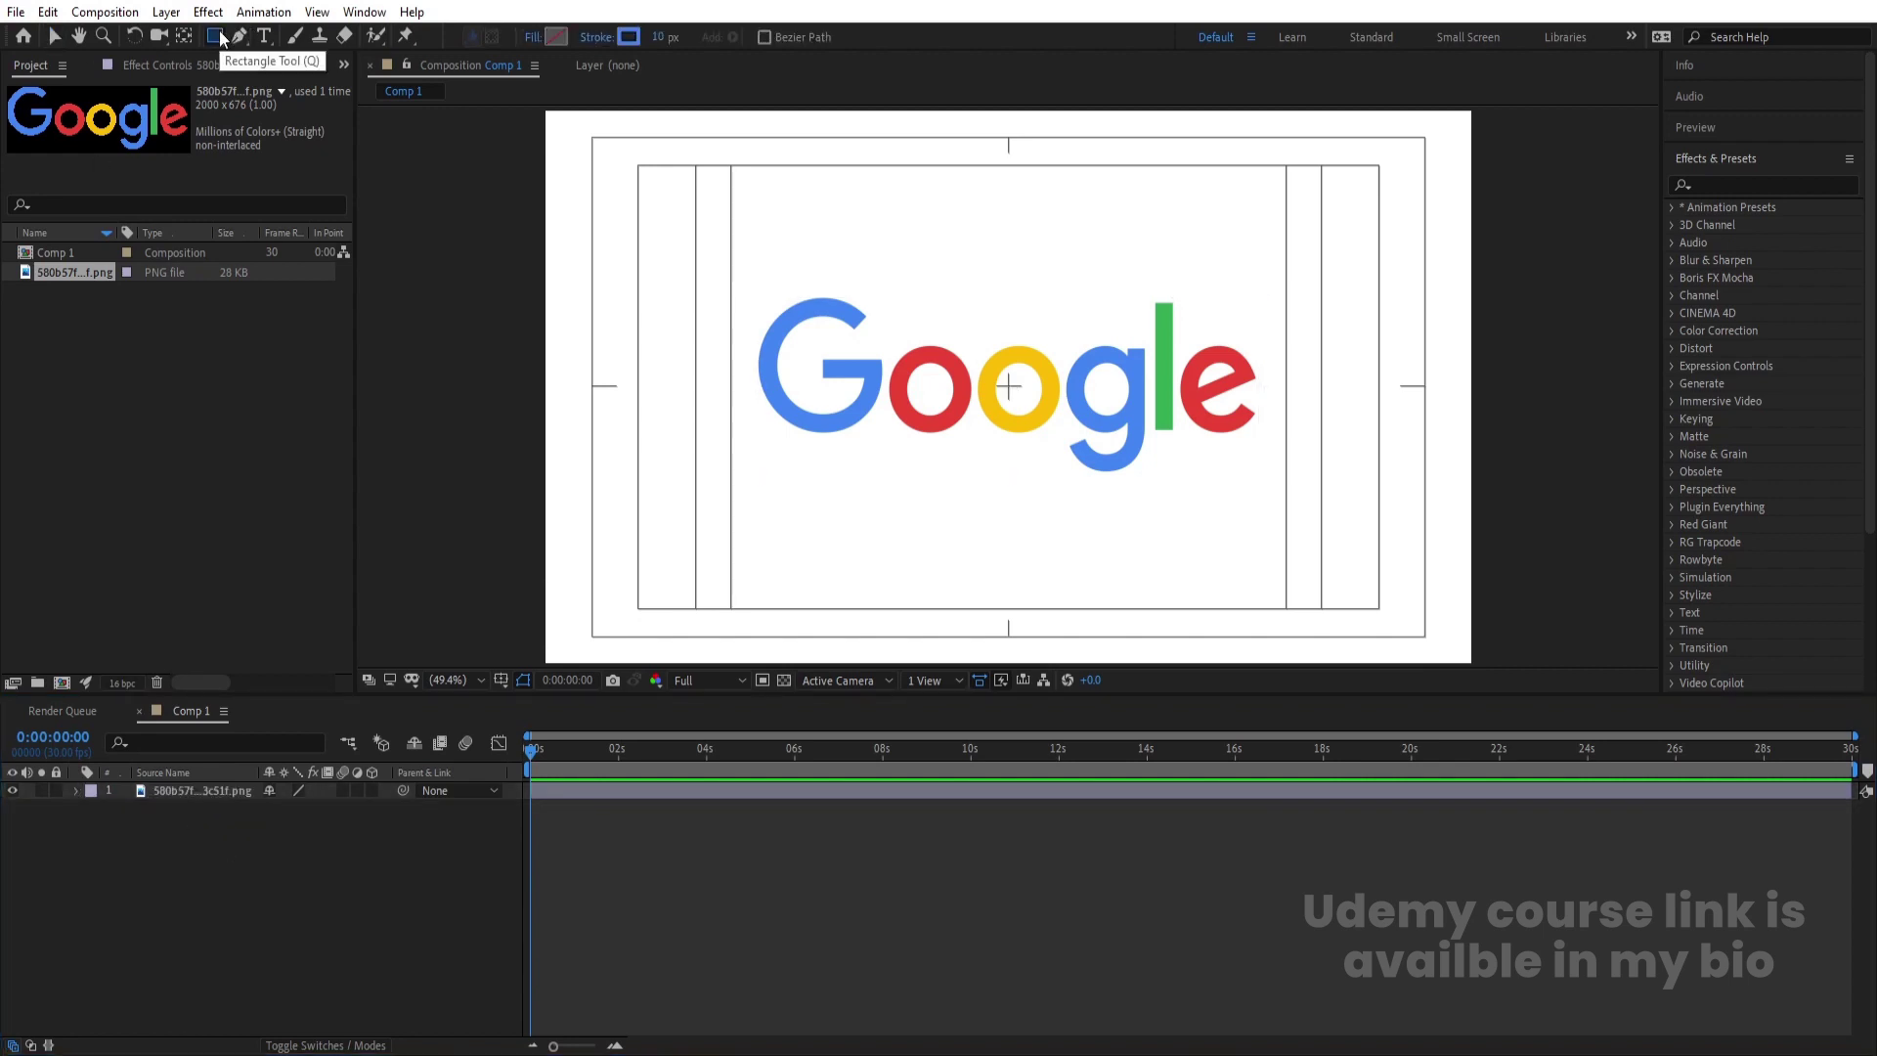
pyautogui.moveTo(219, 31); pyautogui.dragTo(258, 78)
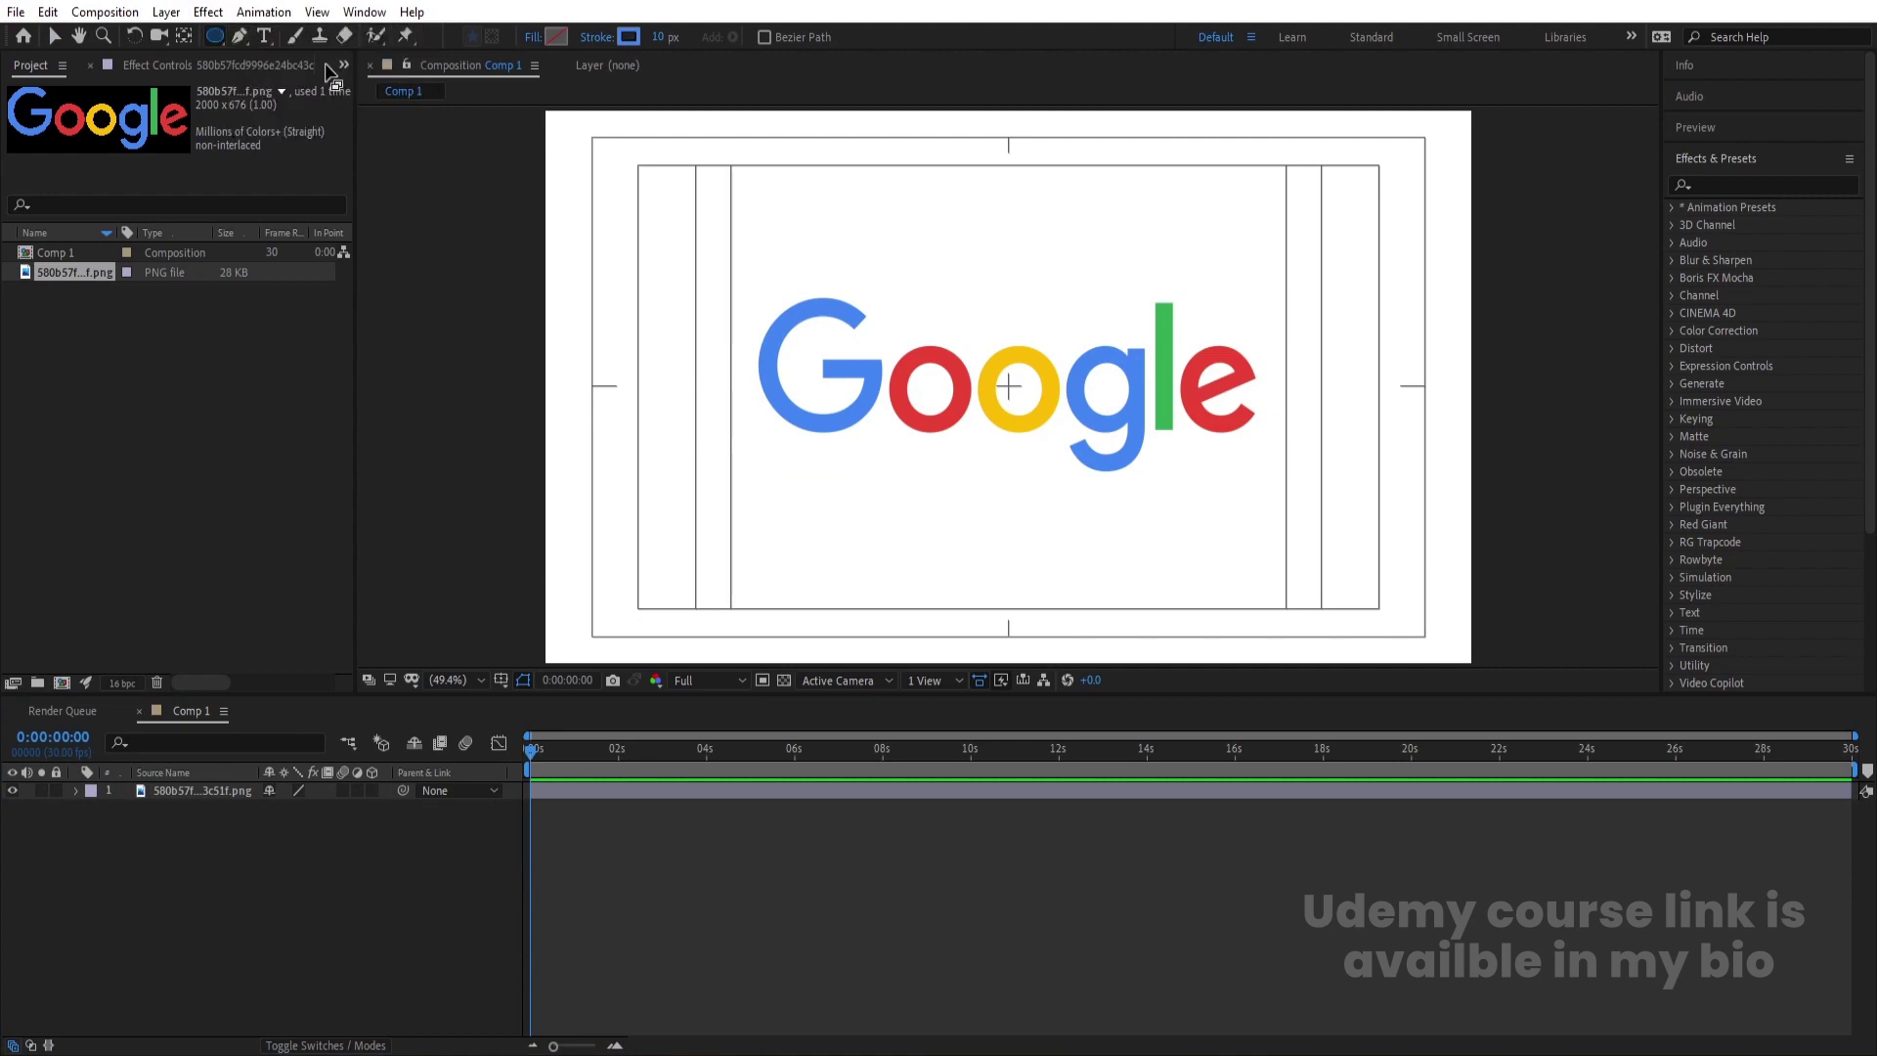
pyautogui.click(664, 36)
pyautogui.write('15')
pyautogui.click(622, 35)
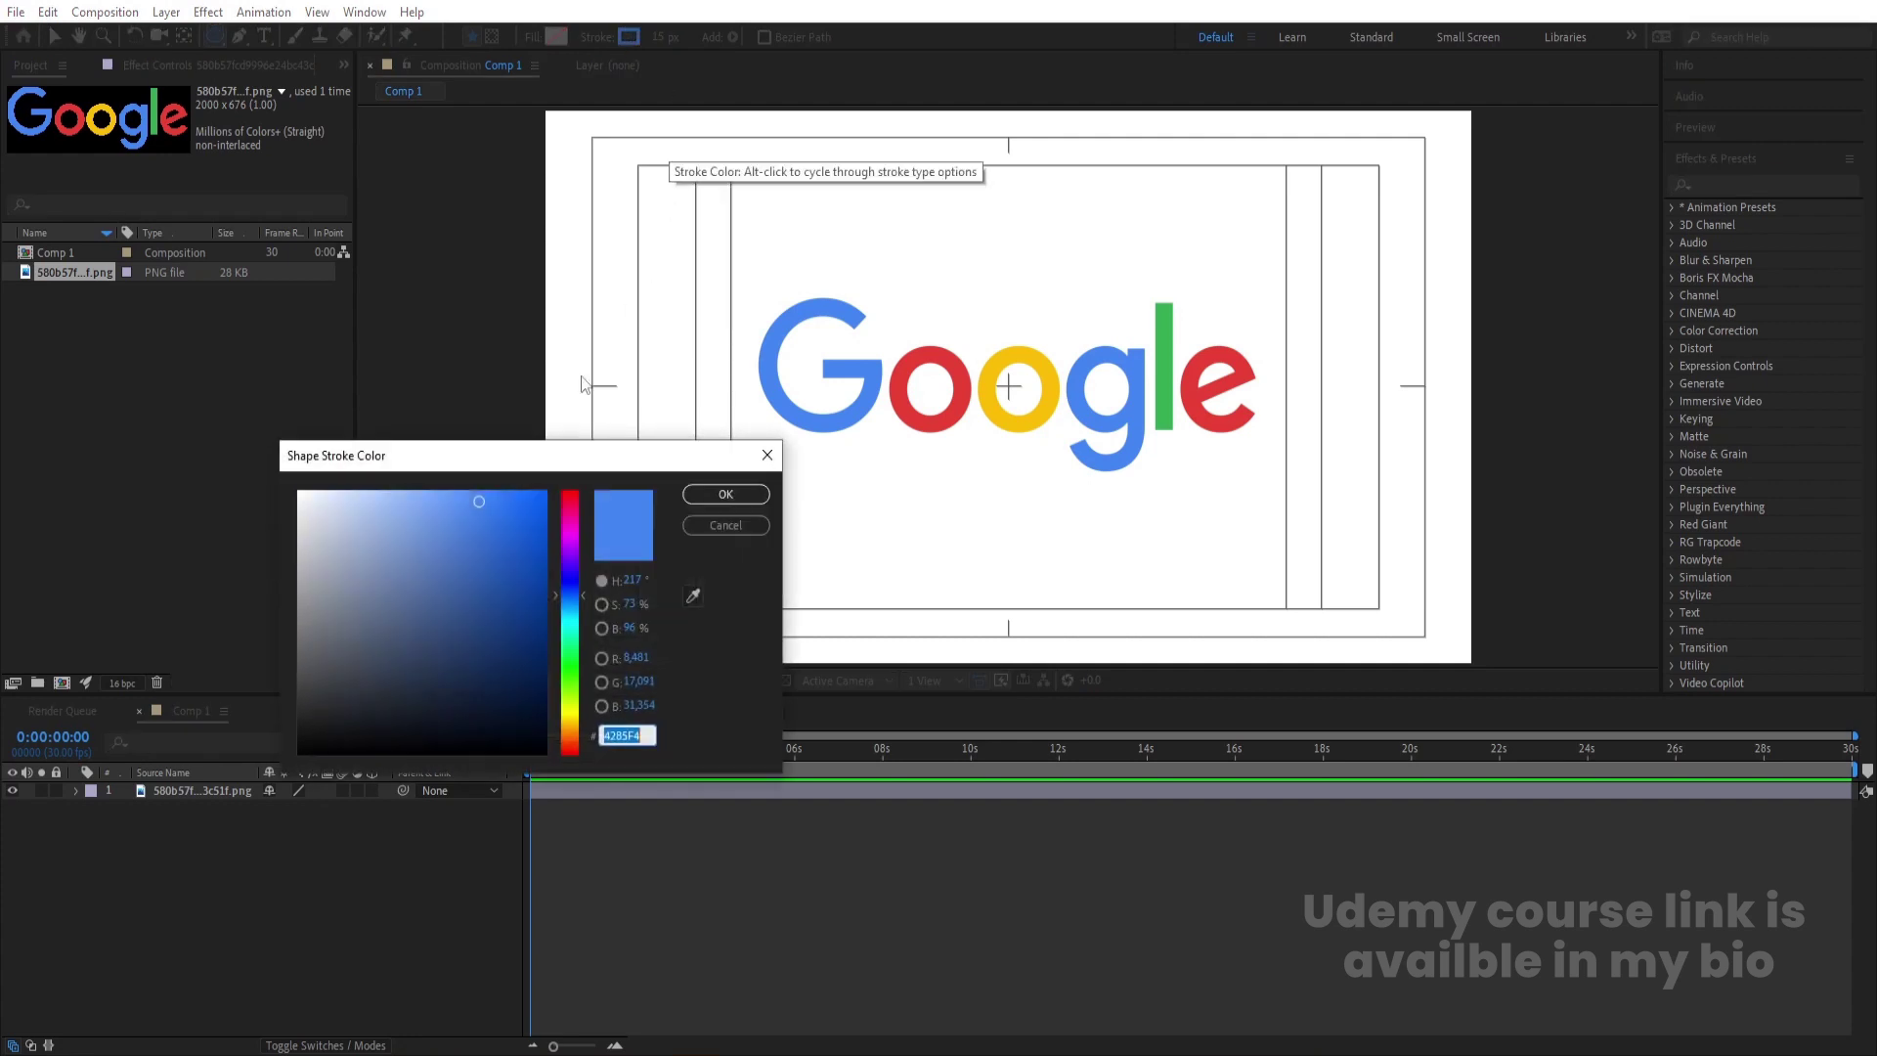
pyautogui.click(568, 674)
pyautogui.moveTo(520, 599); pyautogui.dragTo(559, 476)
pyautogui.click(705, 490)
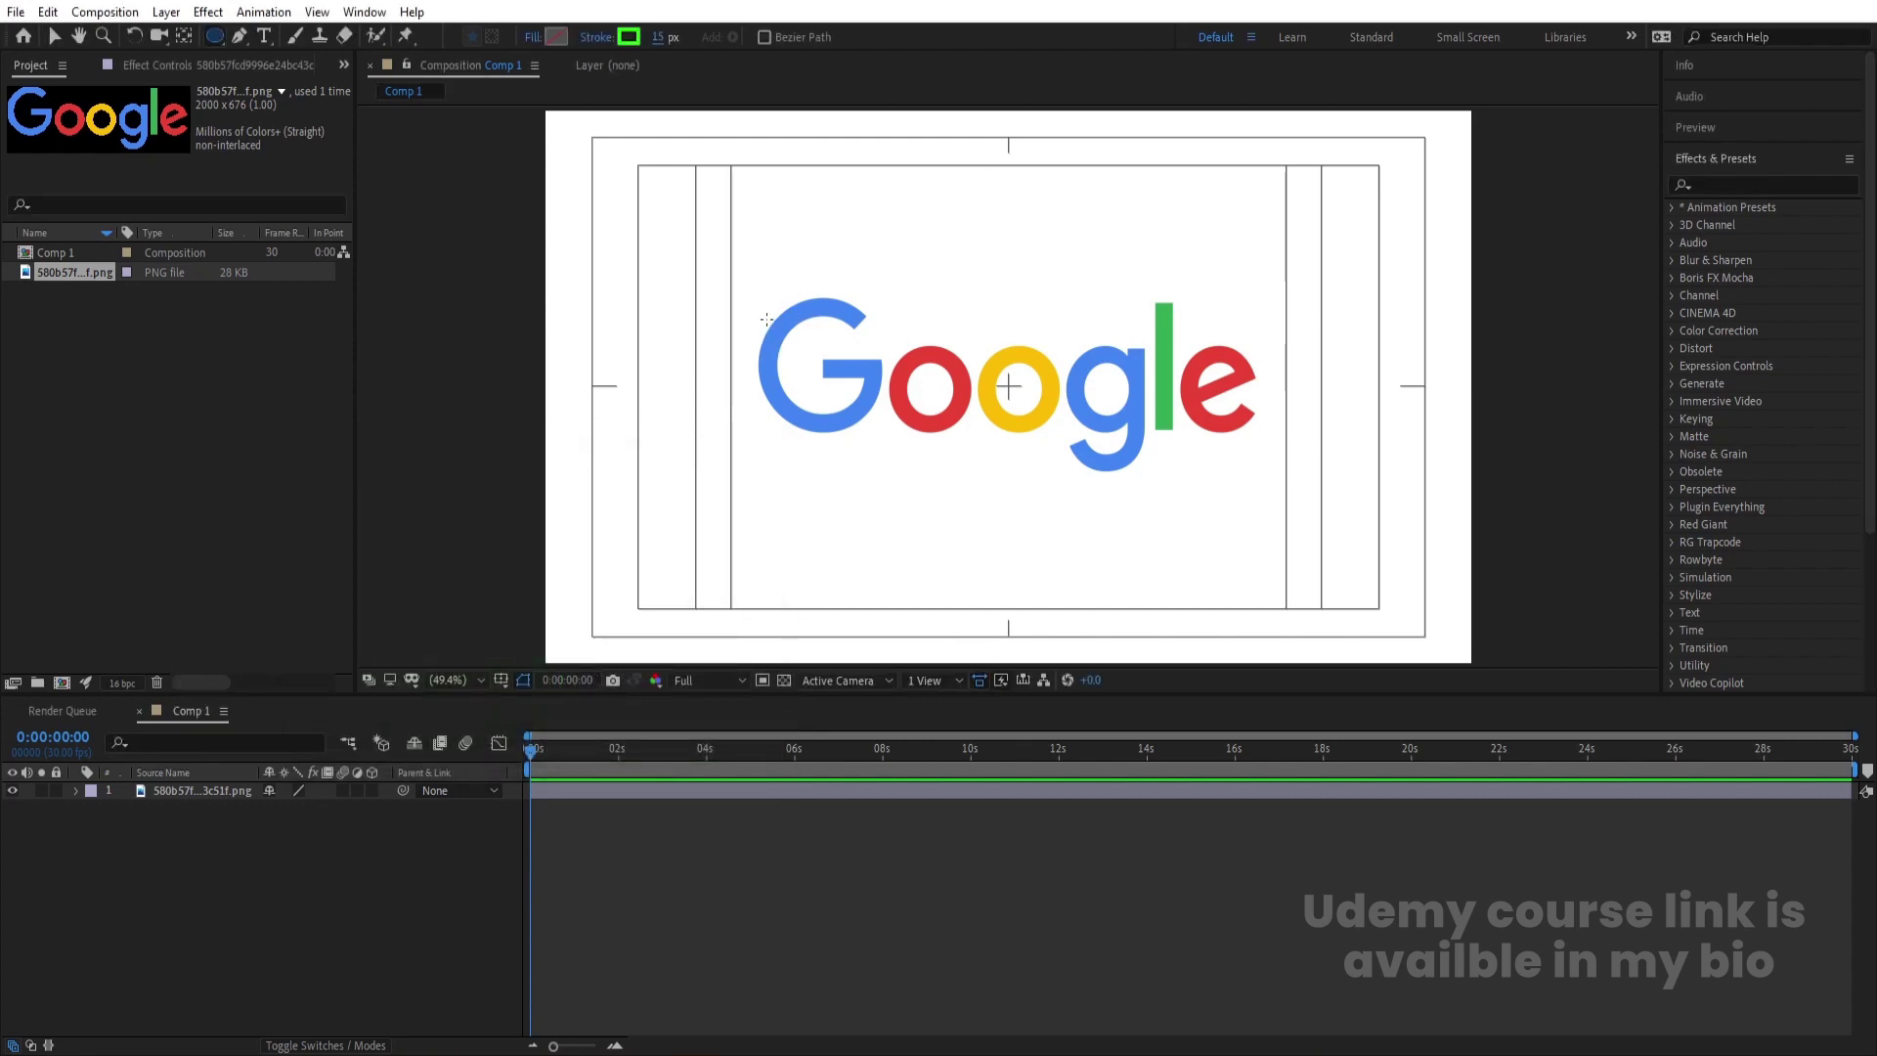
# - Draw an ellipse over the G, center its anchor point, and move it onto the G
pyautogui.moveTo(767, 319)
pyautogui.mouseDown()
pyautogui.moveTo(872, 430)
pyautogui.moveTo(867, 411)
pyautogui.mouseUp()
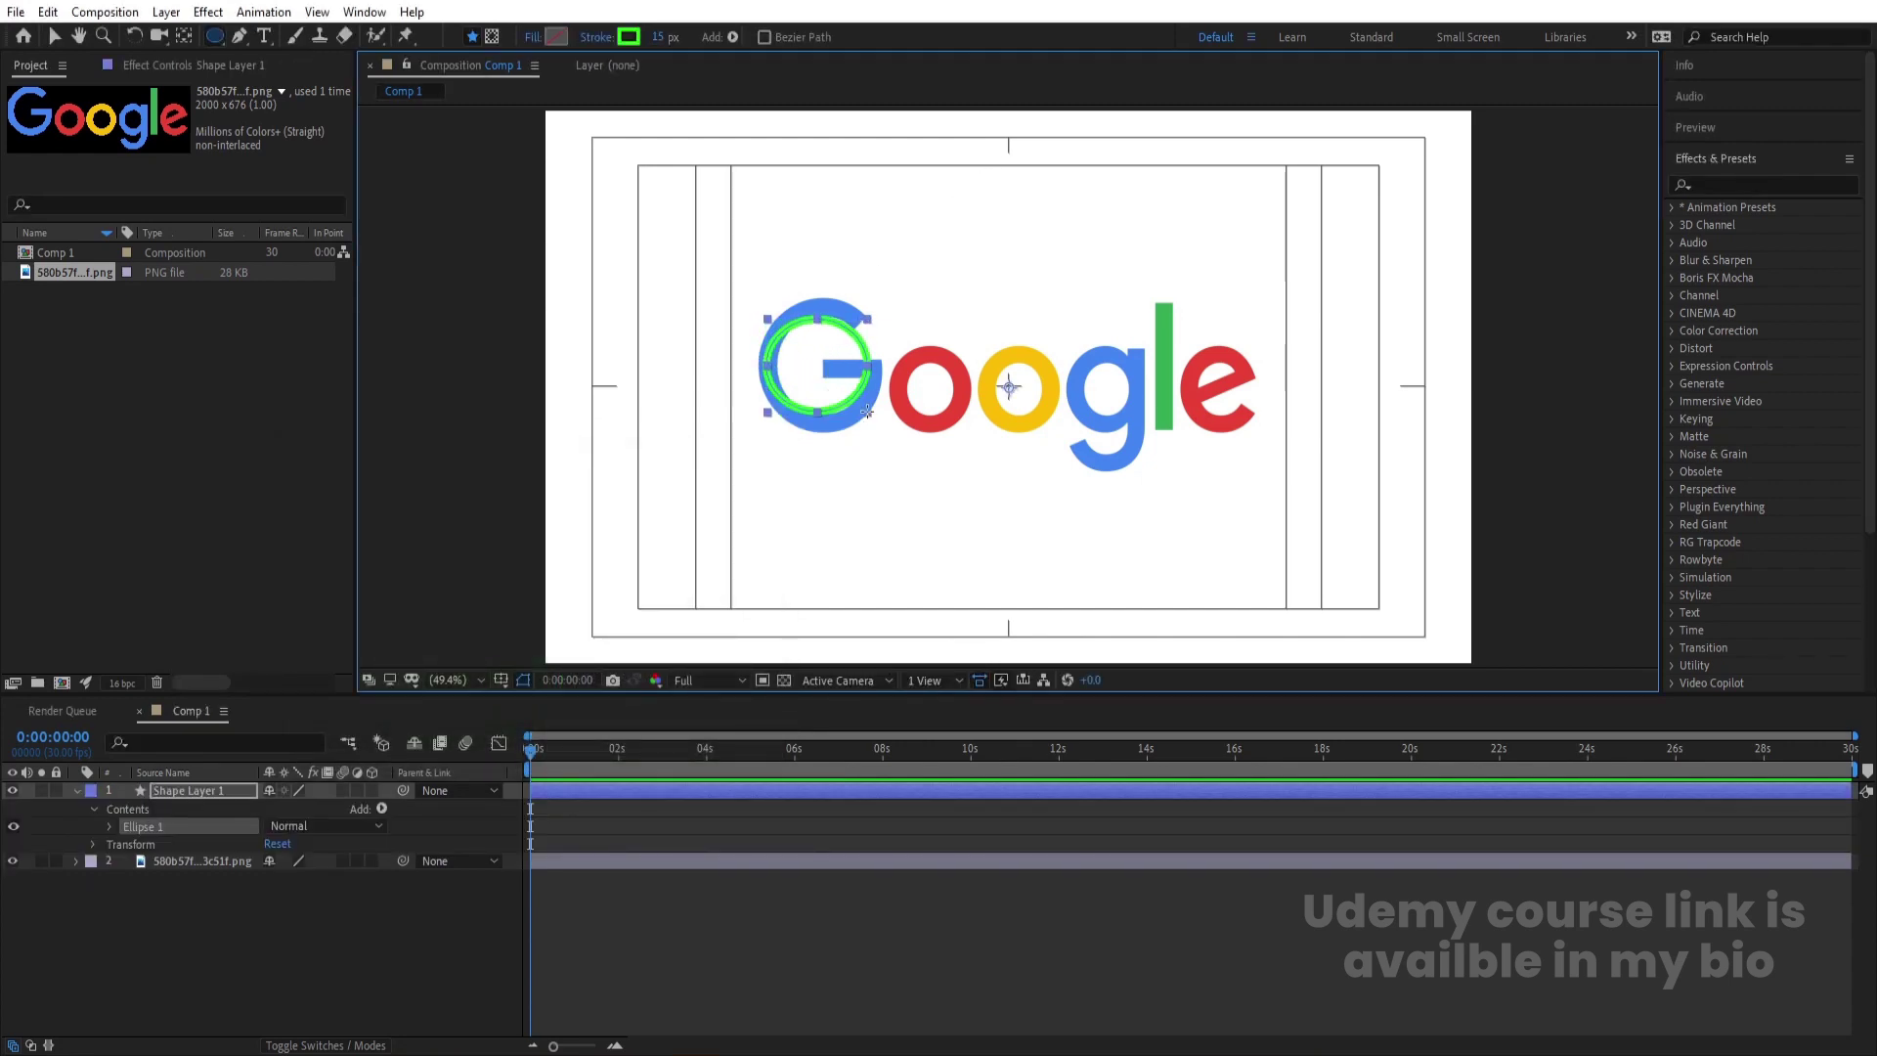
pyautogui.hotkey('ctrl', 'z')
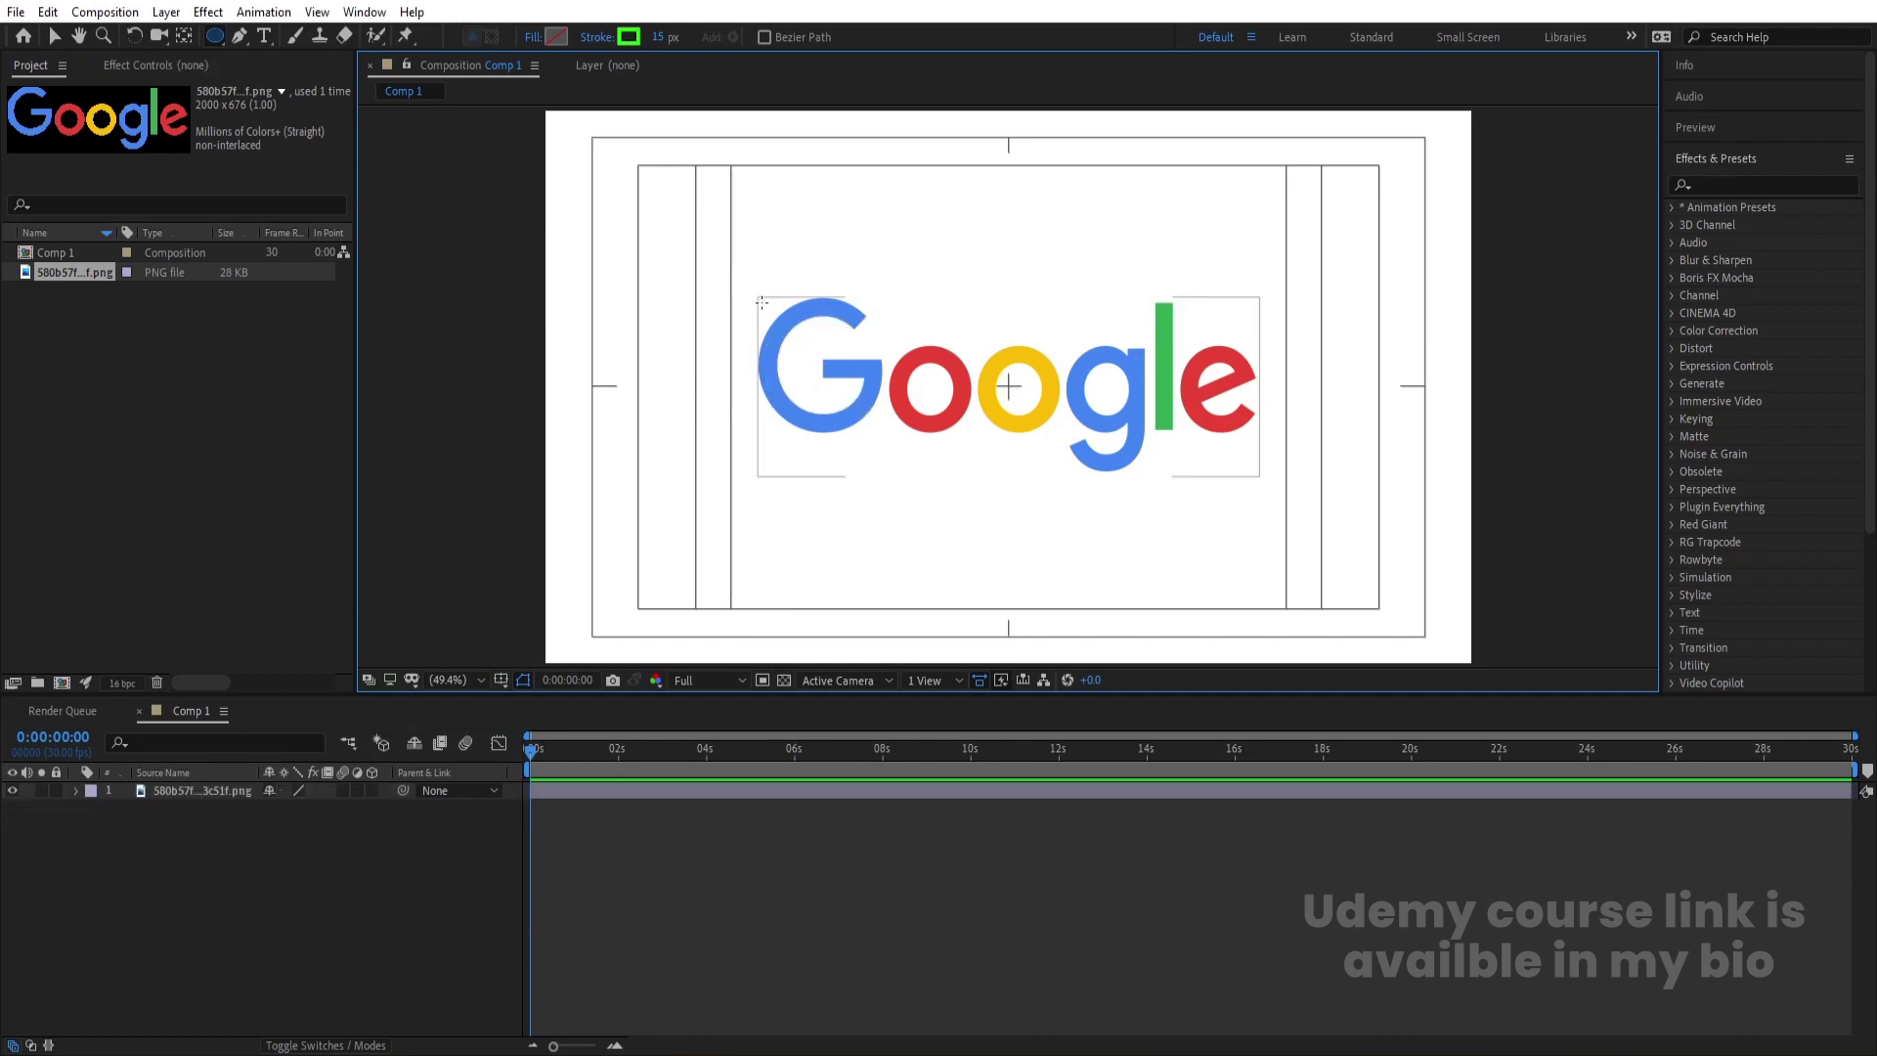
pyautogui.moveTo(753, 295); pyautogui.dragTo(870, 420)
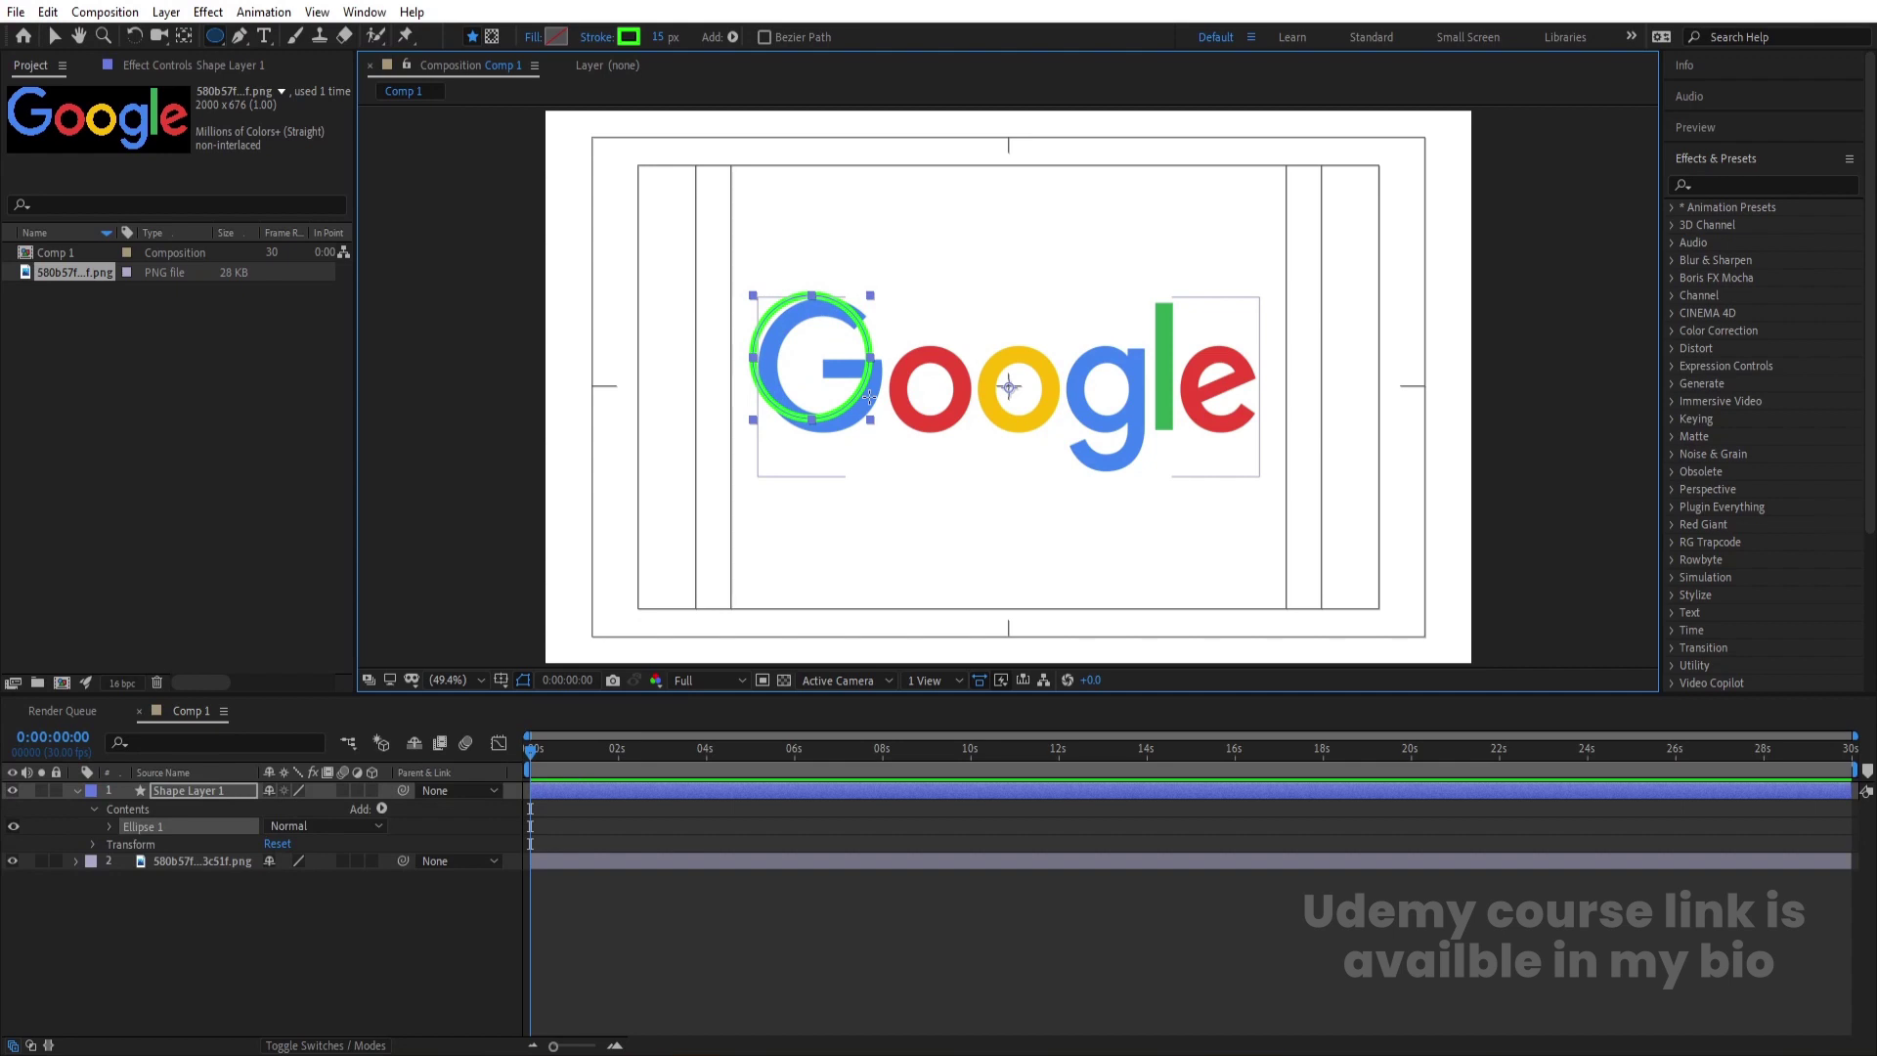
pyautogui.hotkey('ctrl', 'alt', 'Home')
pyautogui.press('v')
pyautogui.scroll(3, 821, 328)
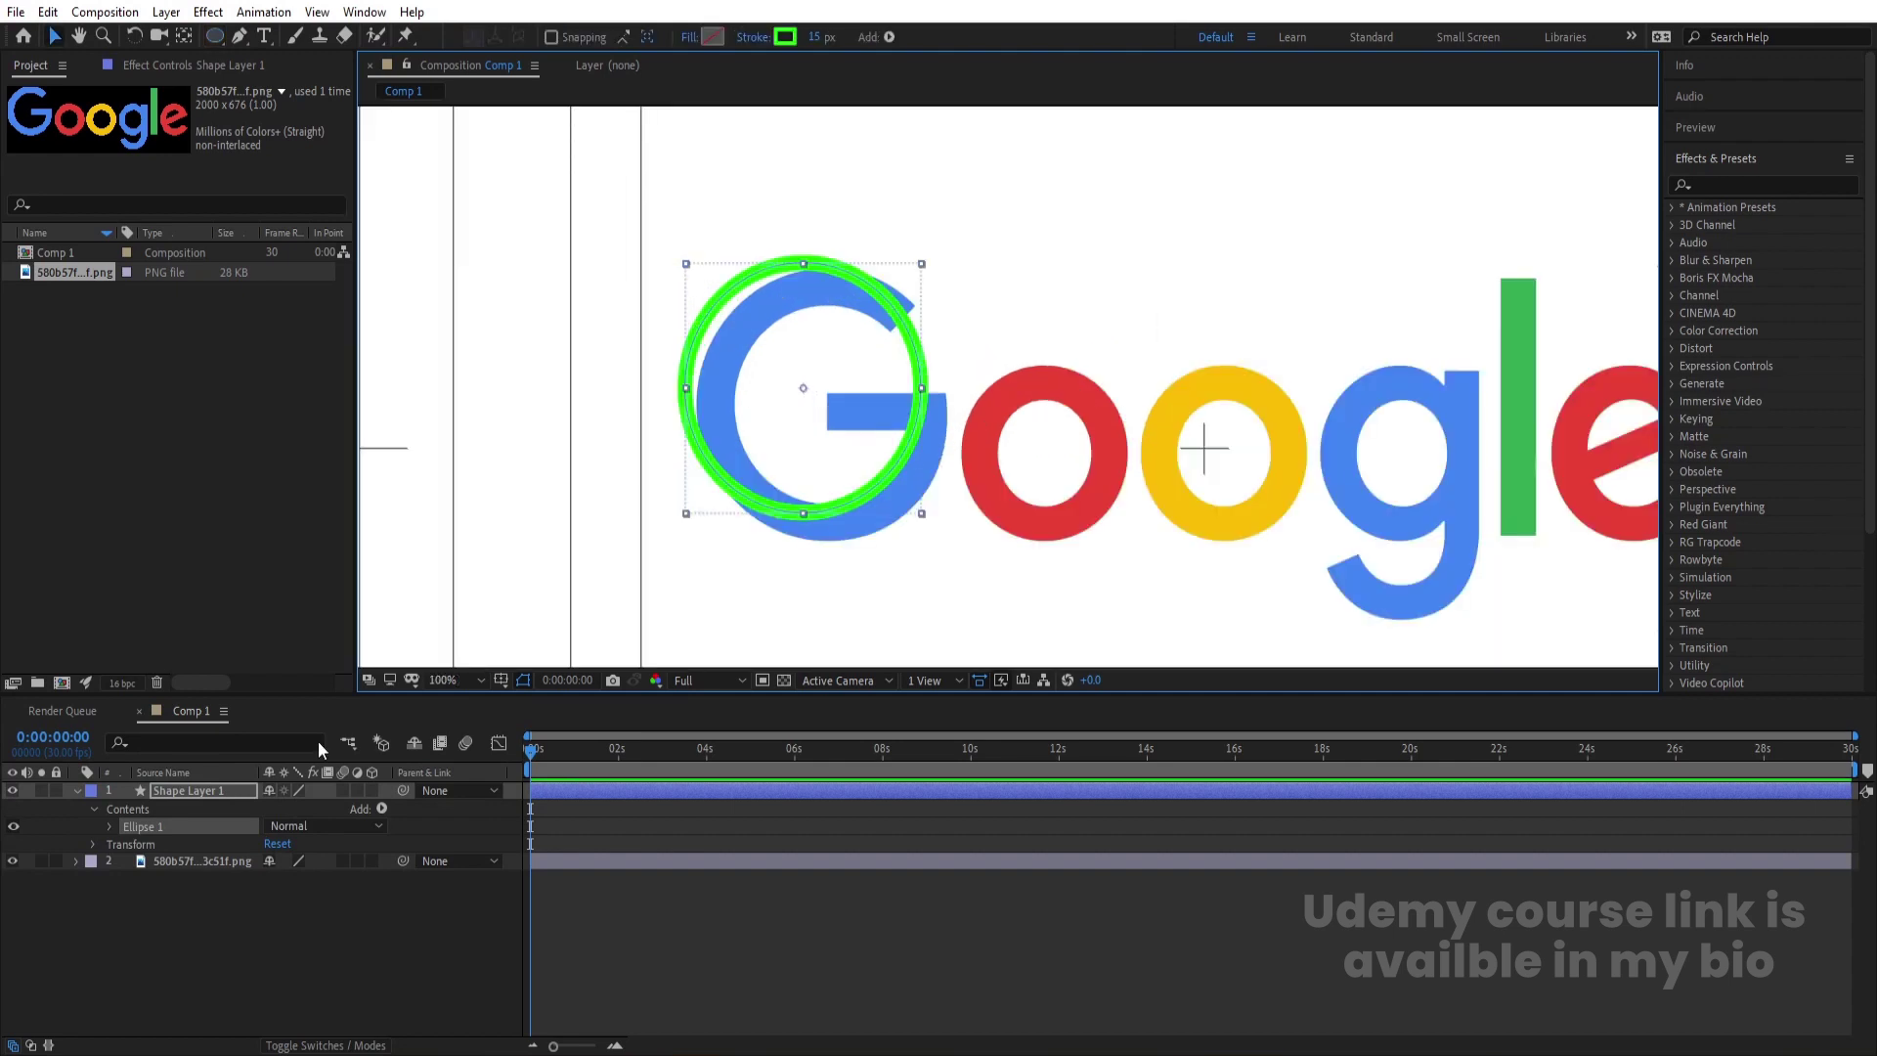
pyautogui.click(217, 897)
pyautogui.click(211, 793)
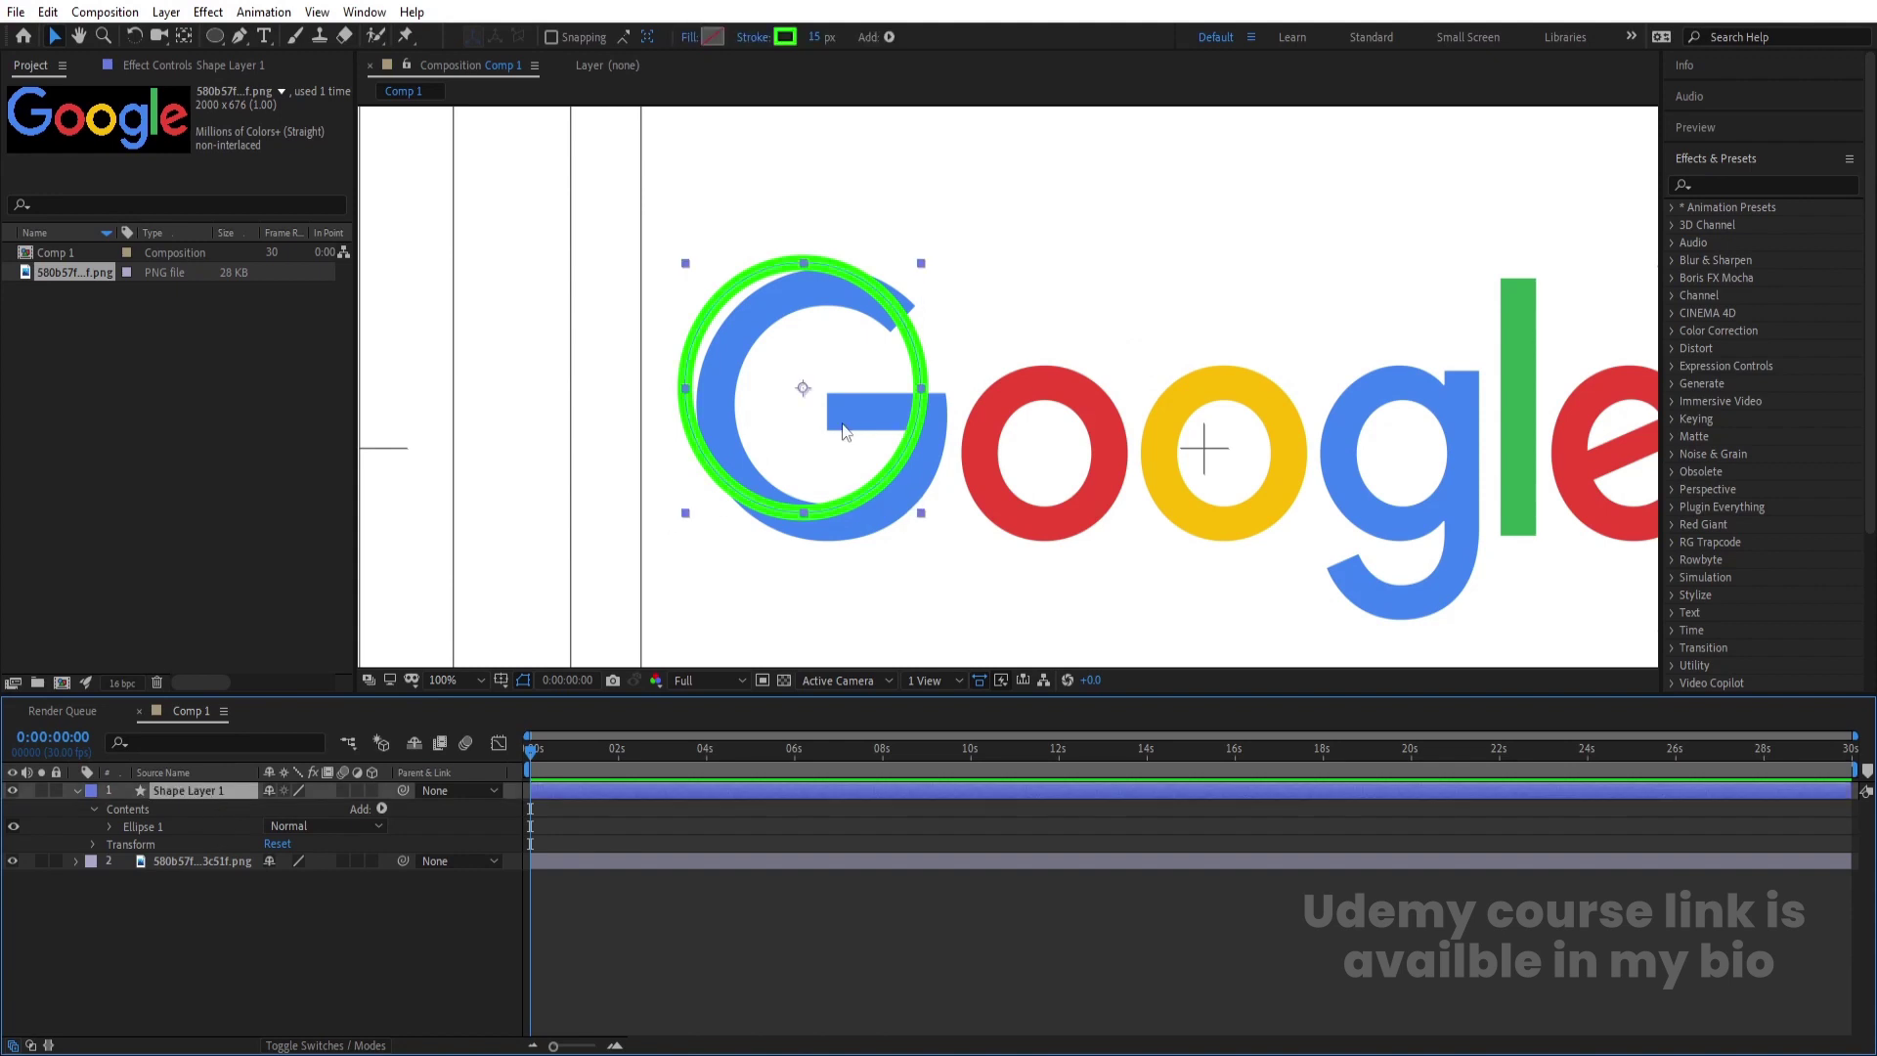
pyautogui.moveTo(841, 433); pyautogui.dragTo(865, 449)
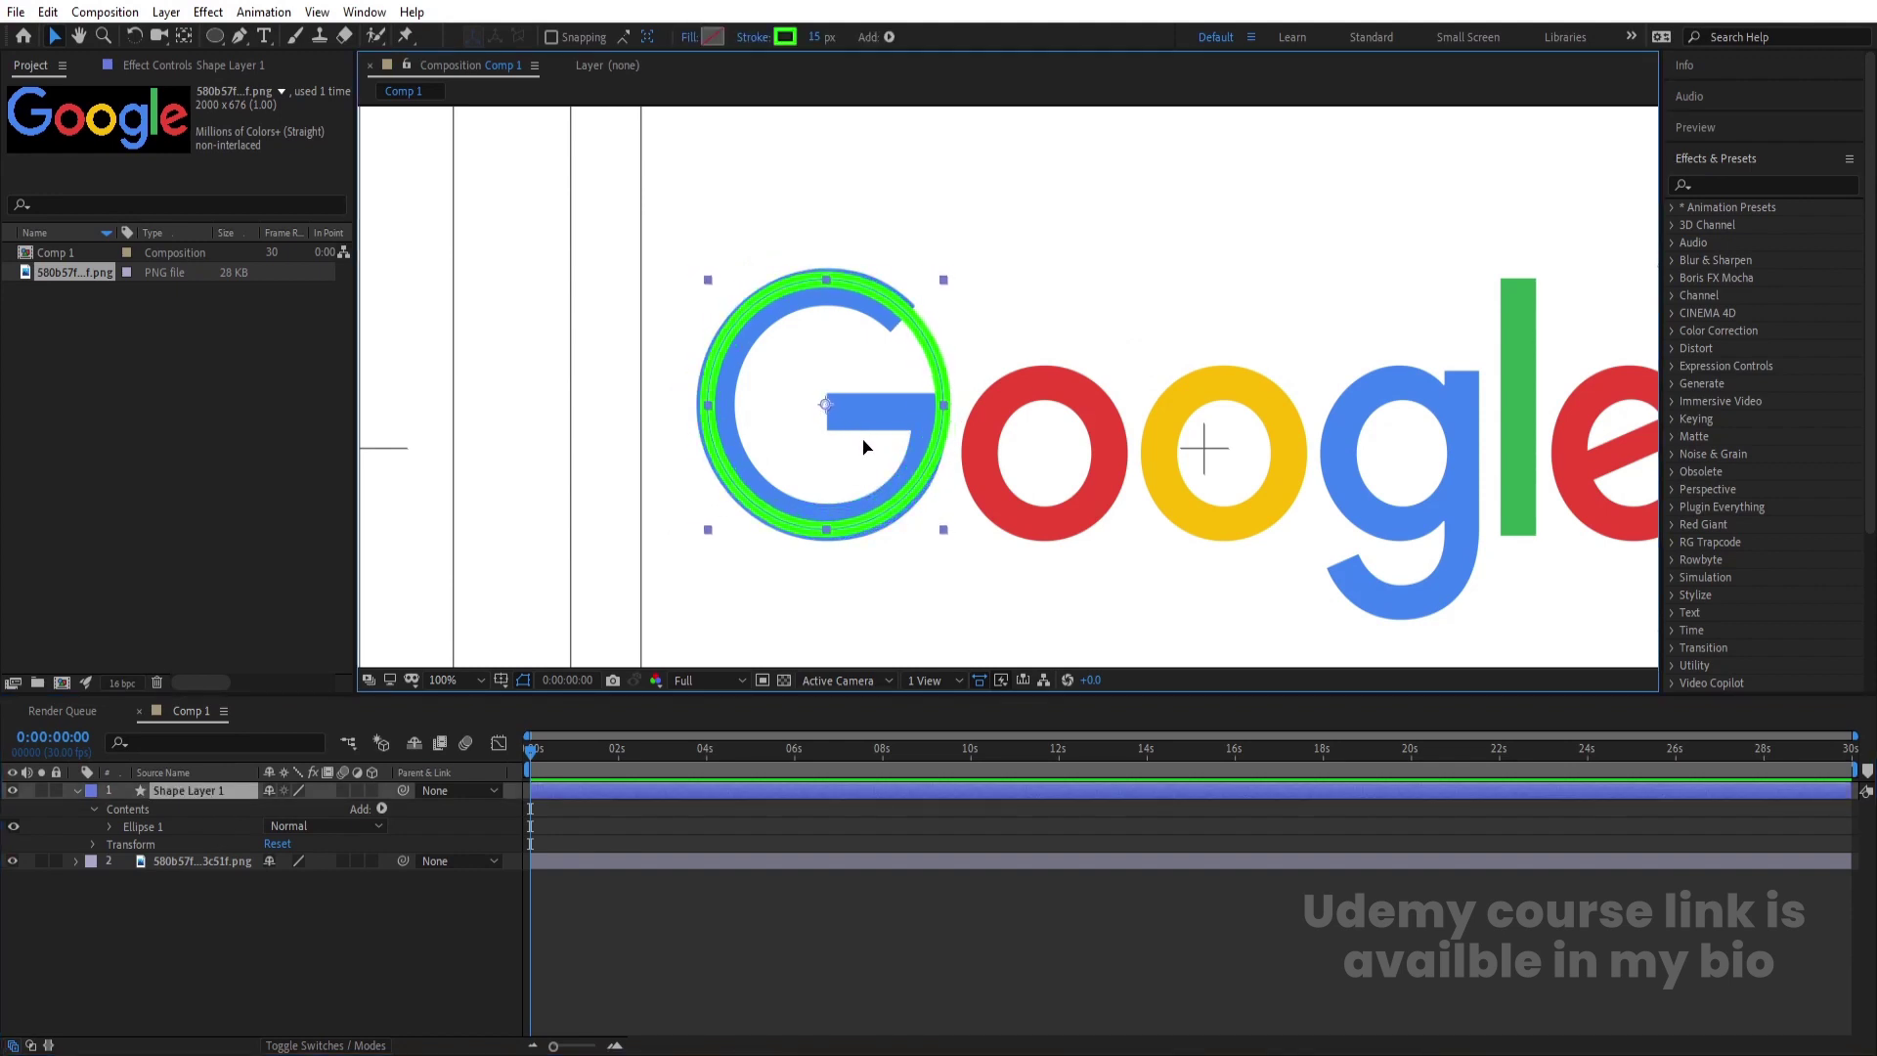
# - Scale the green ring to 95% and thicken its stroke to about 48 px to fit the G
pyautogui.press('s')
pyautogui.moveTo(298, 808); pyautogui.dragTo(291, 812)
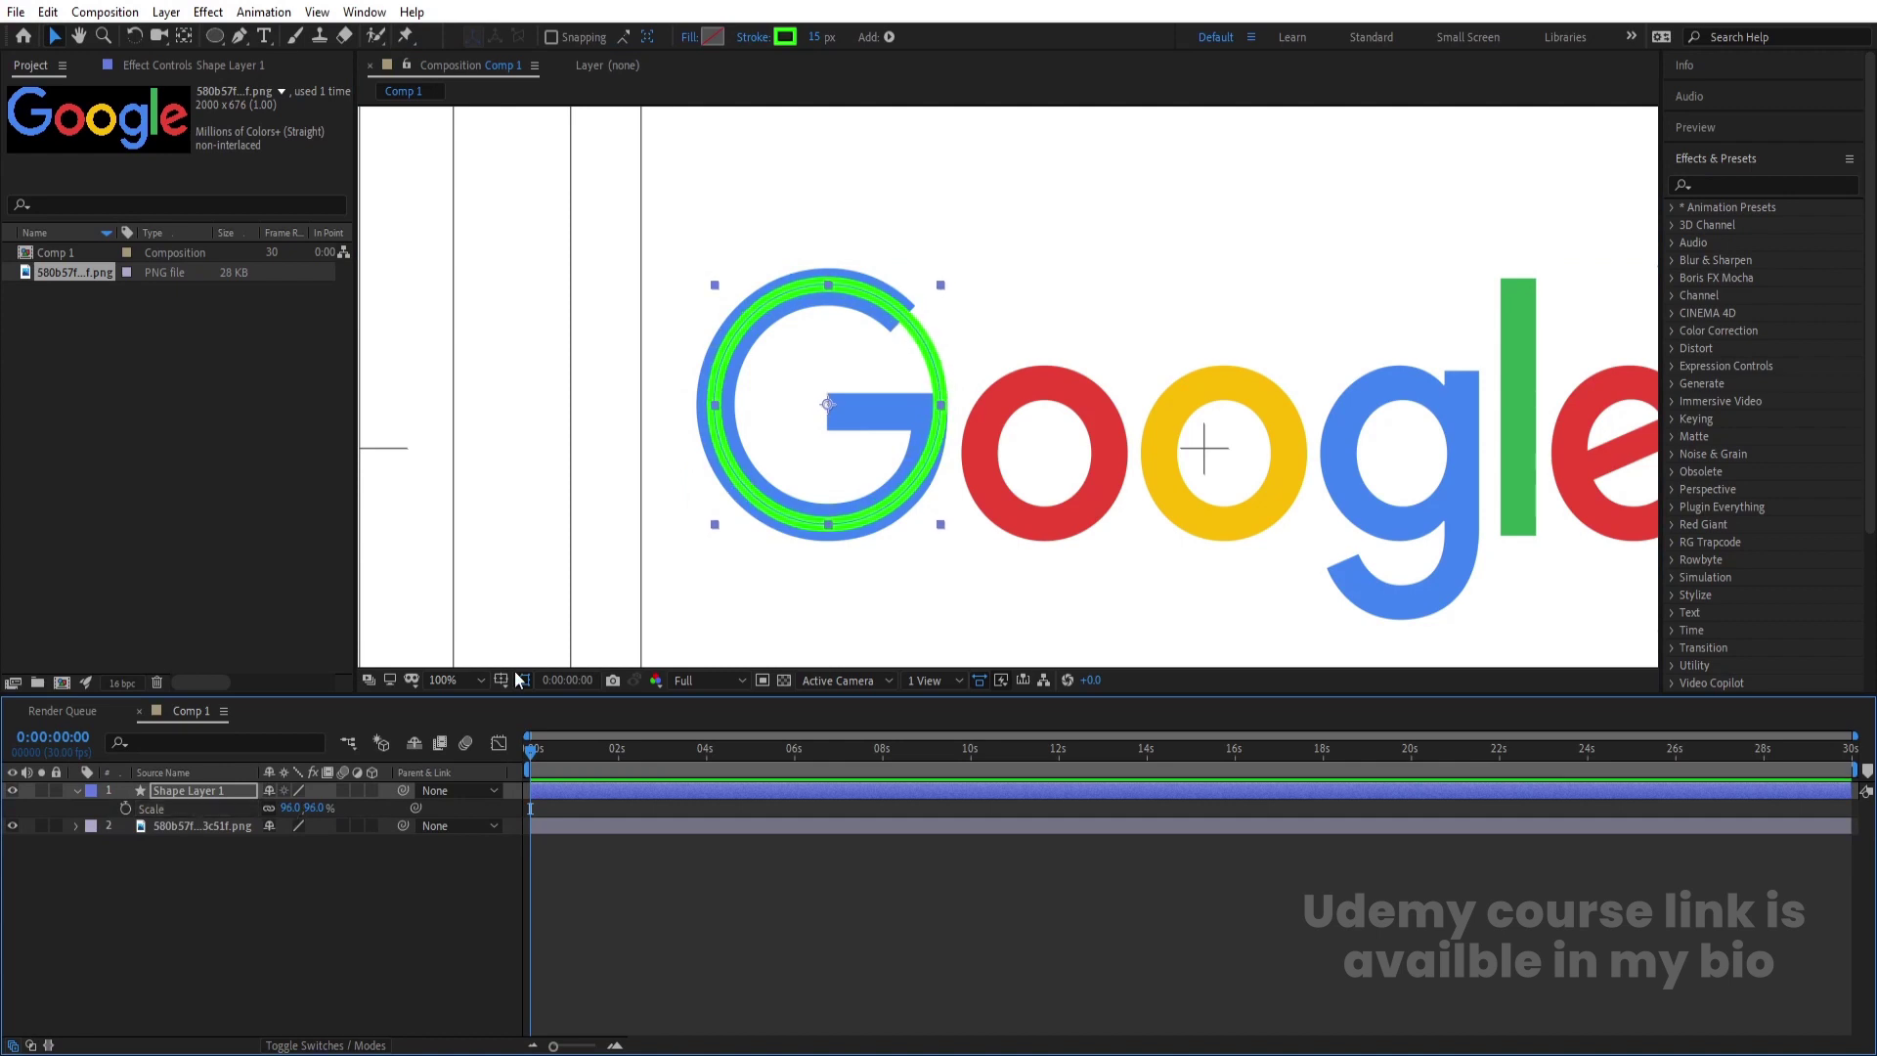
pyautogui.moveTo(847, 305); pyautogui.dragTo(849, 306)
pyautogui.press('Up')
pyautogui.moveTo(291, 808); pyautogui.dragTo(287, 808)
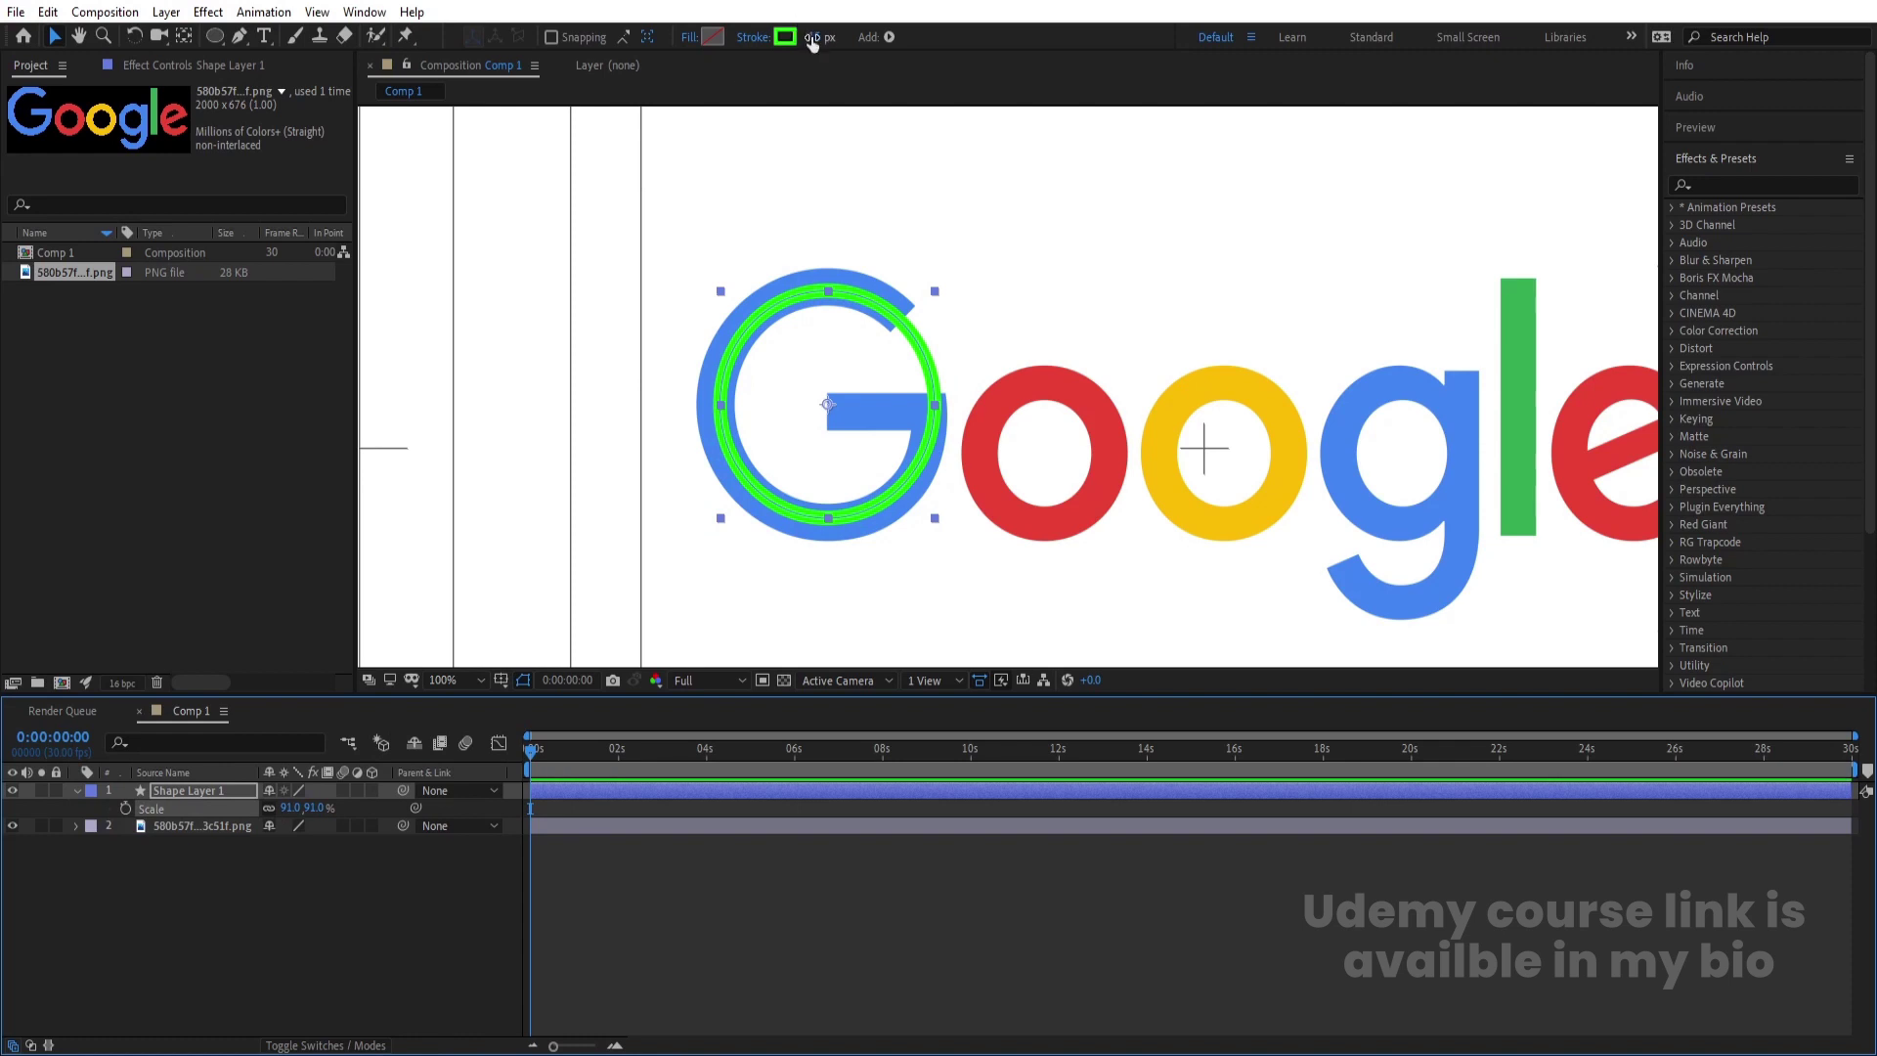
pyautogui.moveTo(813, 37); pyautogui.dragTo(841, 37)
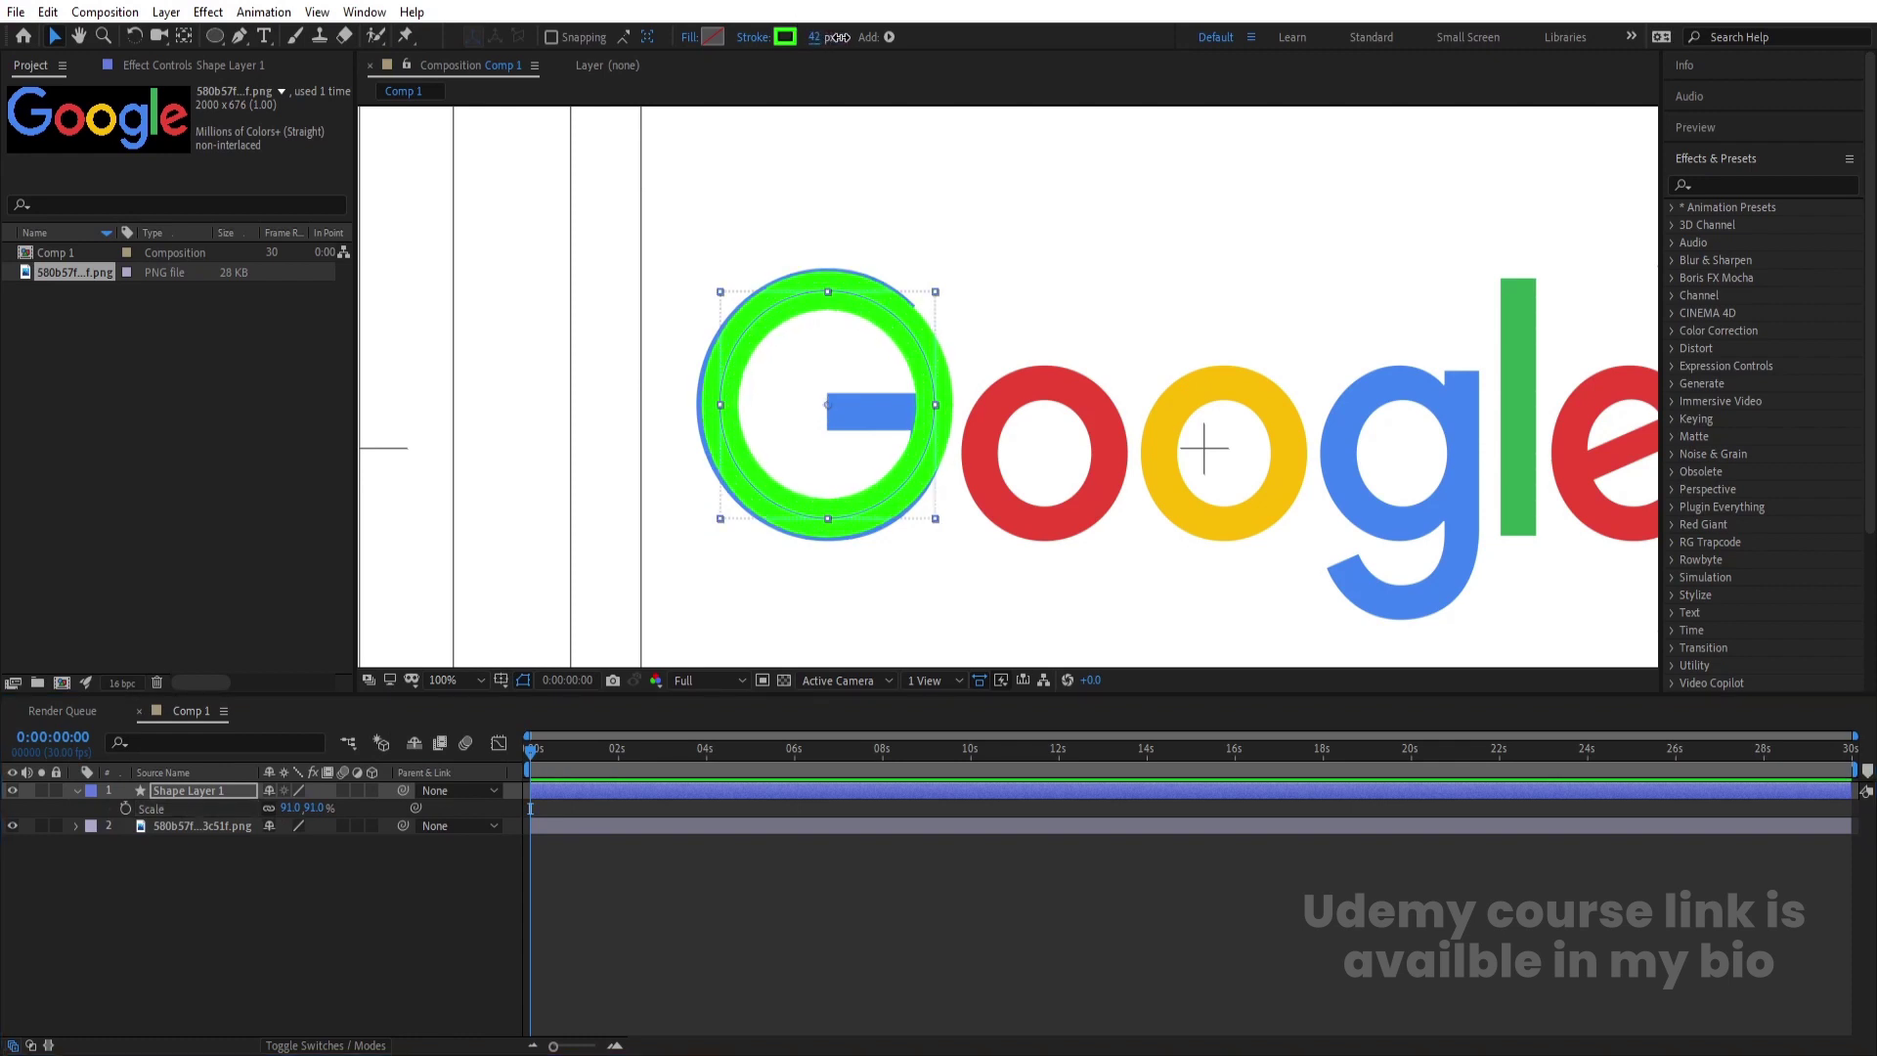
pyautogui.moveTo(283, 808); pyautogui.dragTo(291, 808)
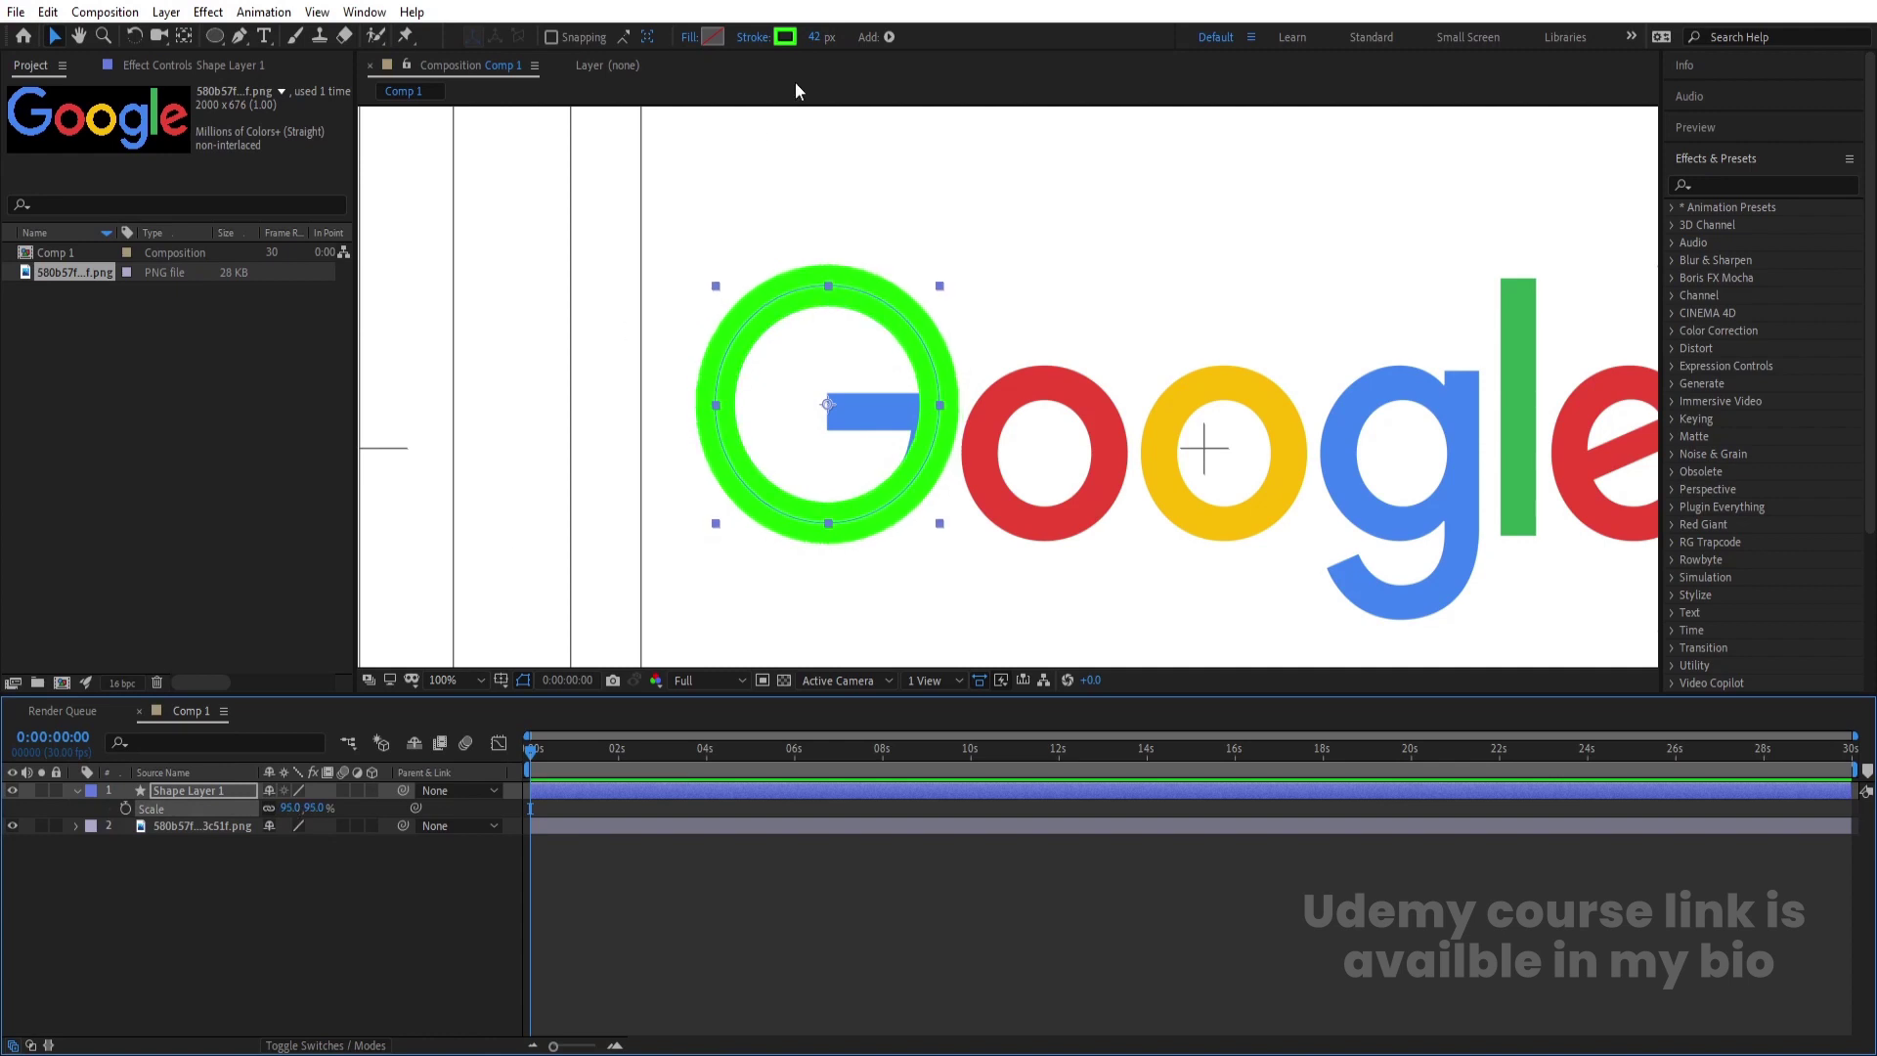
pyautogui.moveTo(815, 40); pyautogui.dragTo(823, 37)
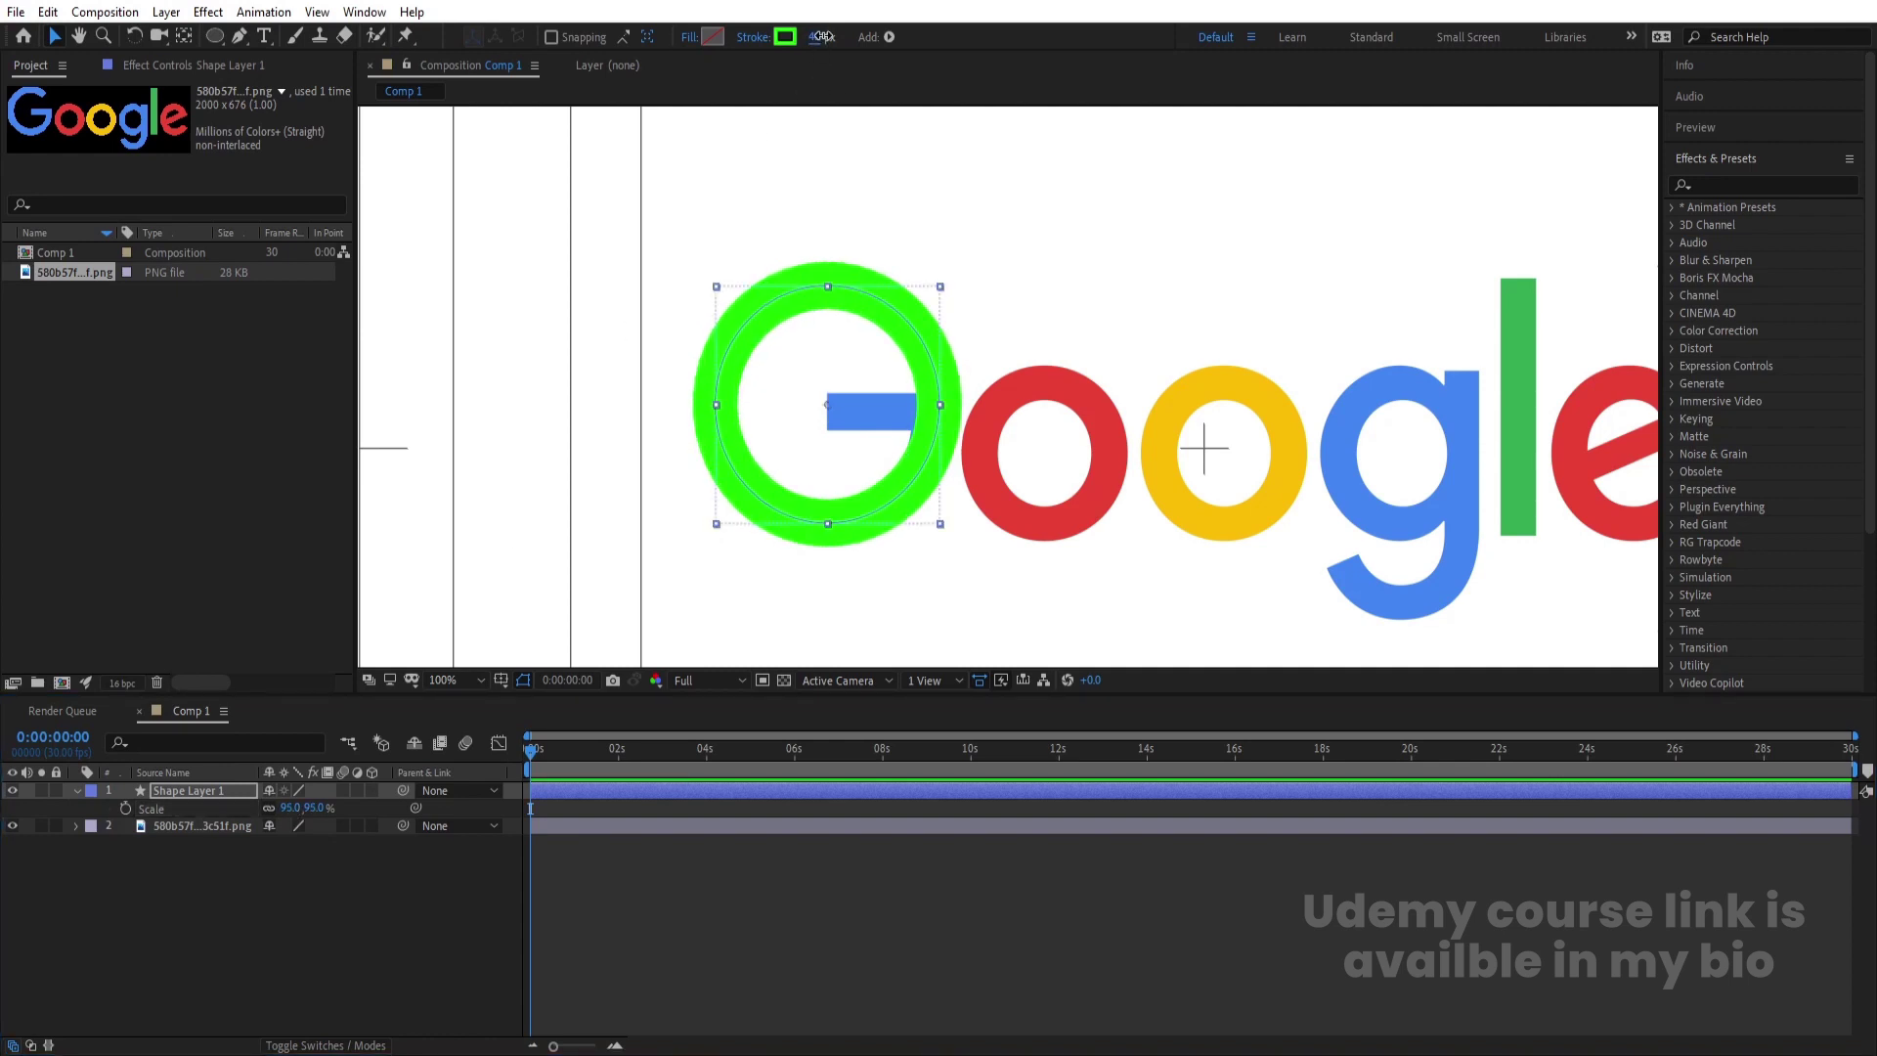
# - Nudge the ring 2 px left and trace the G's crossbar with a two-point green path
pyautogui.click(303, 718)
pyautogui.press('Left')
pyautogui.press('Left')
pyautogui.click(227, 874)
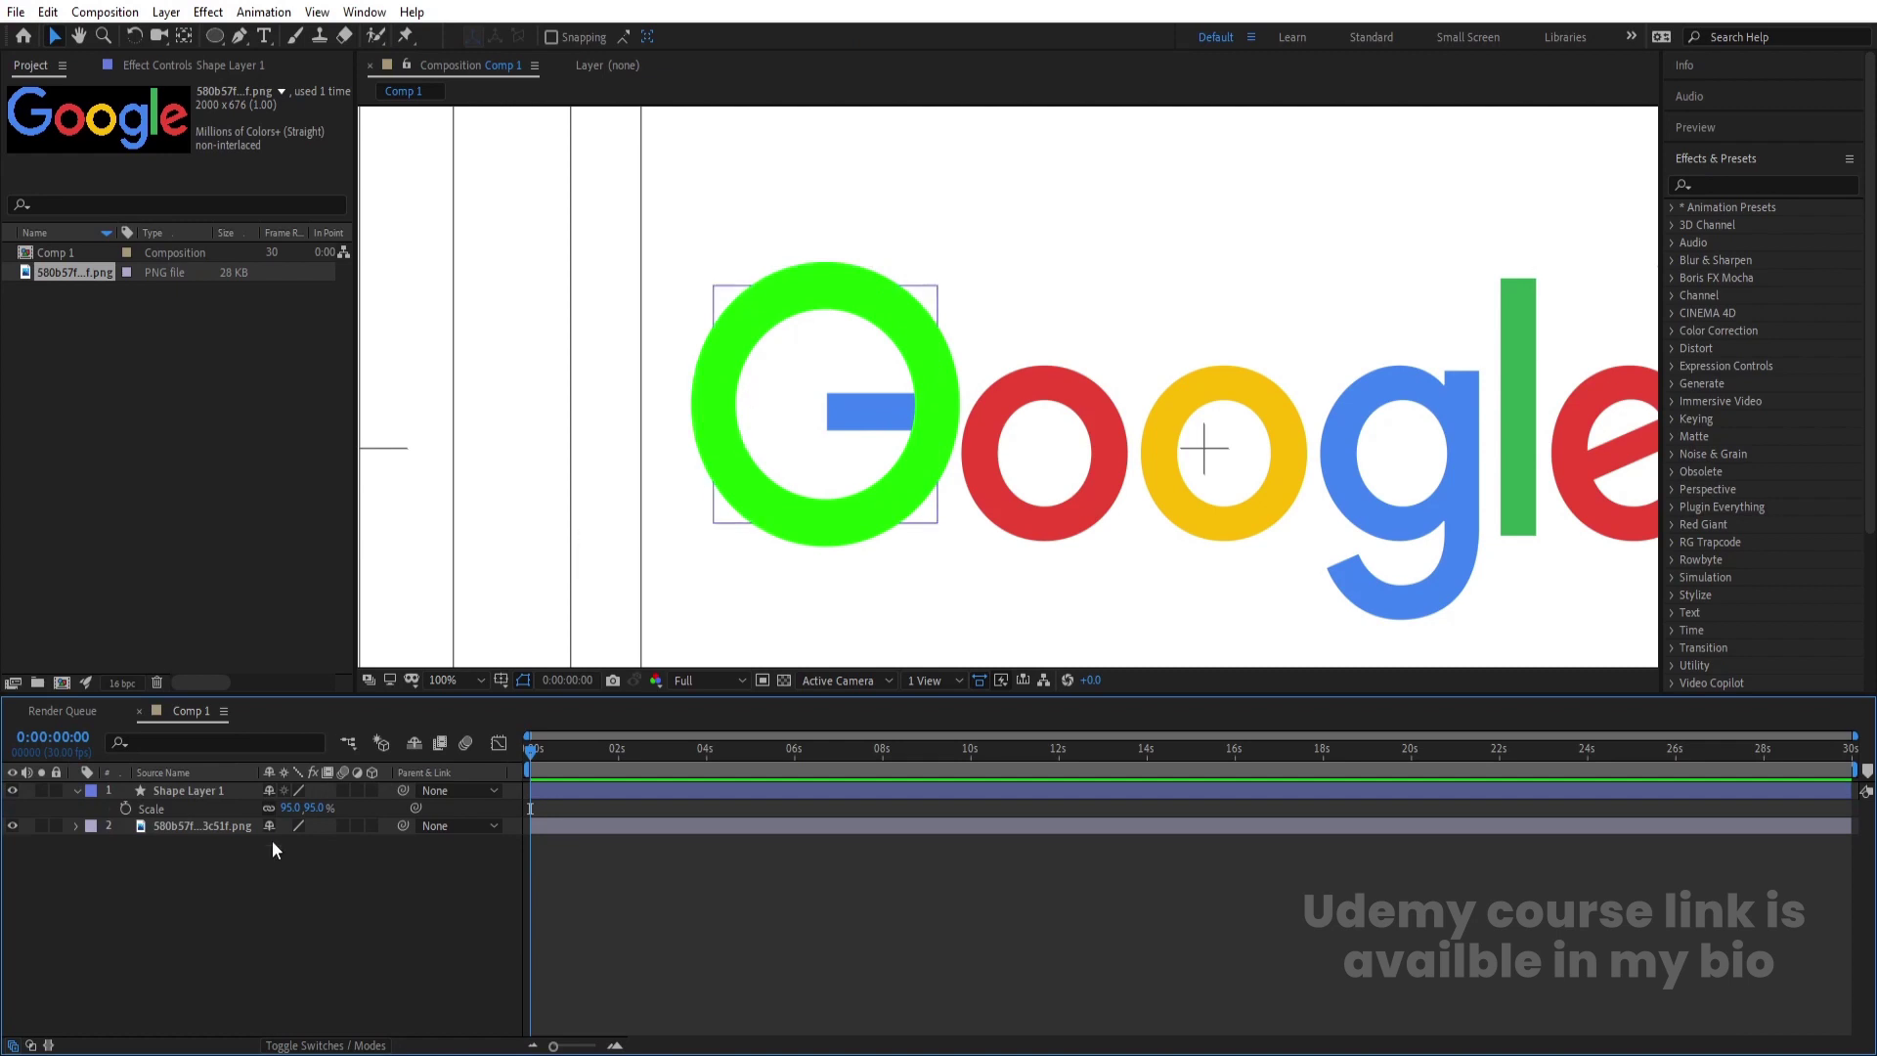
pyautogui.click(240, 39)
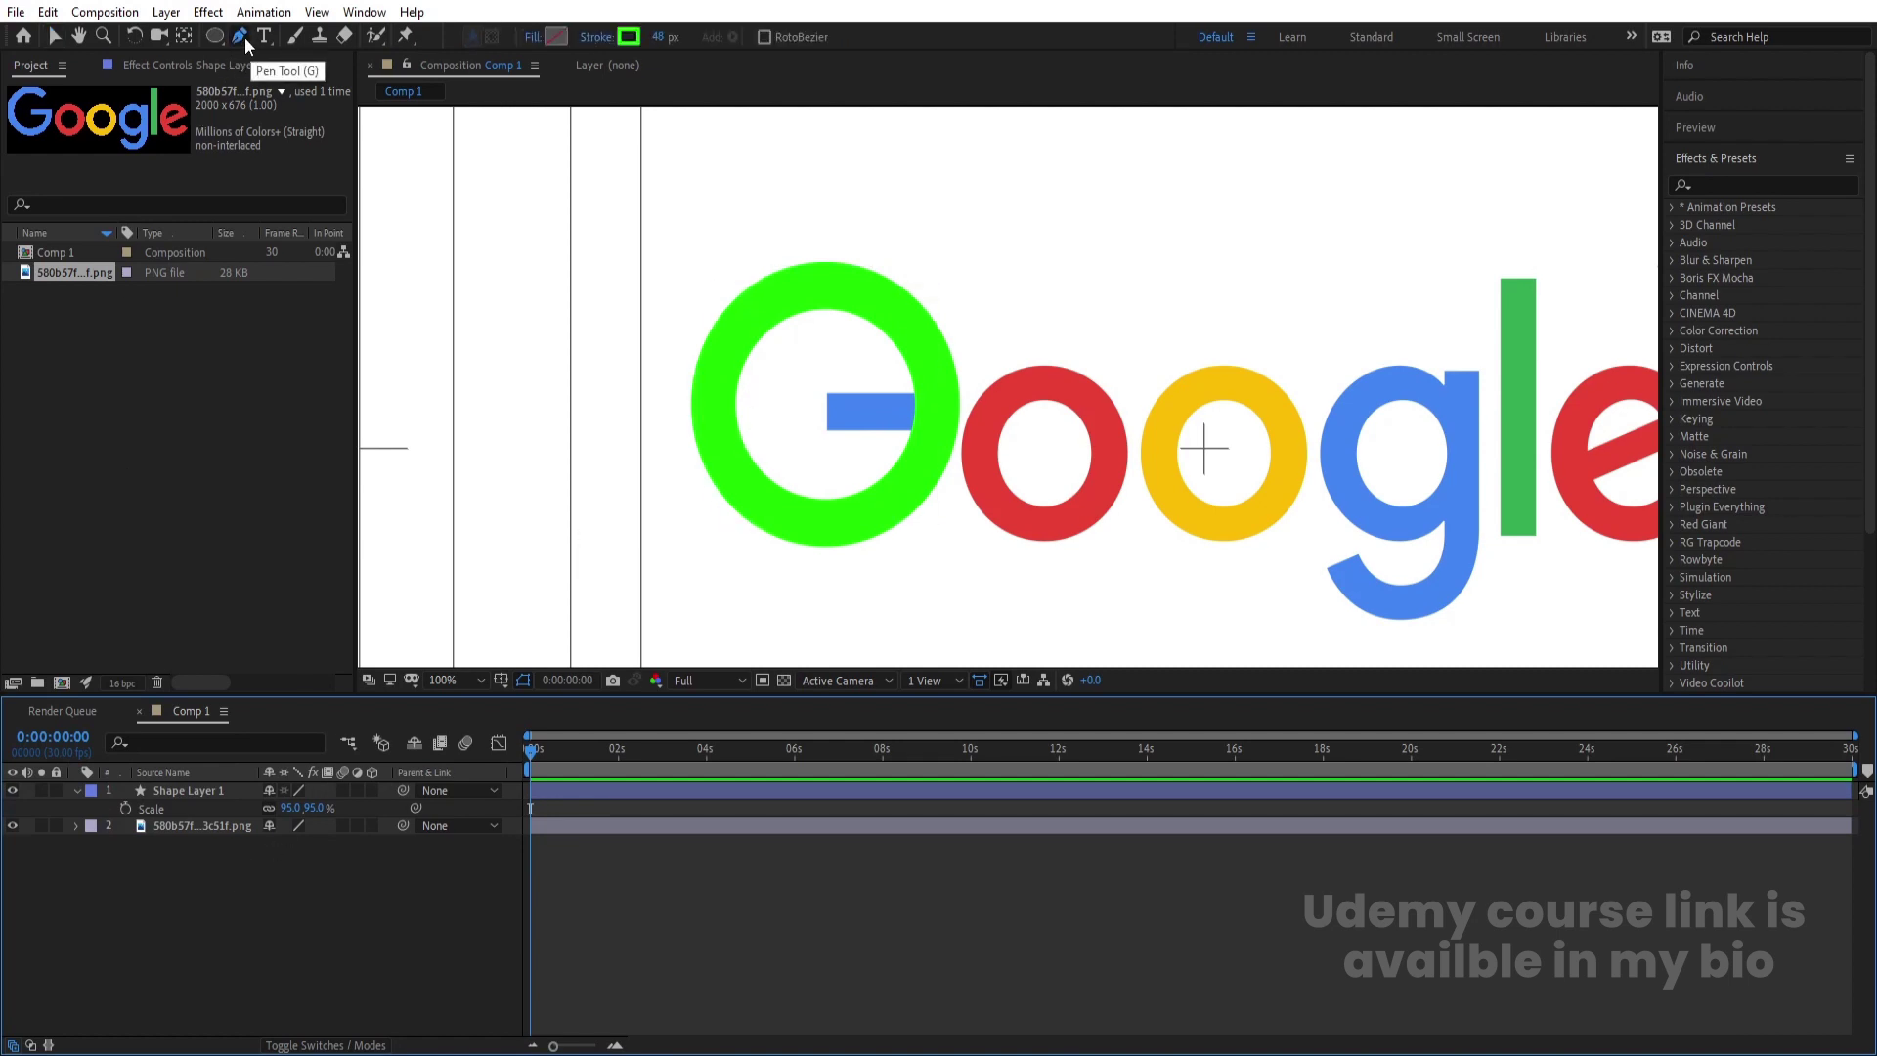
pyautogui.click(935, 414)
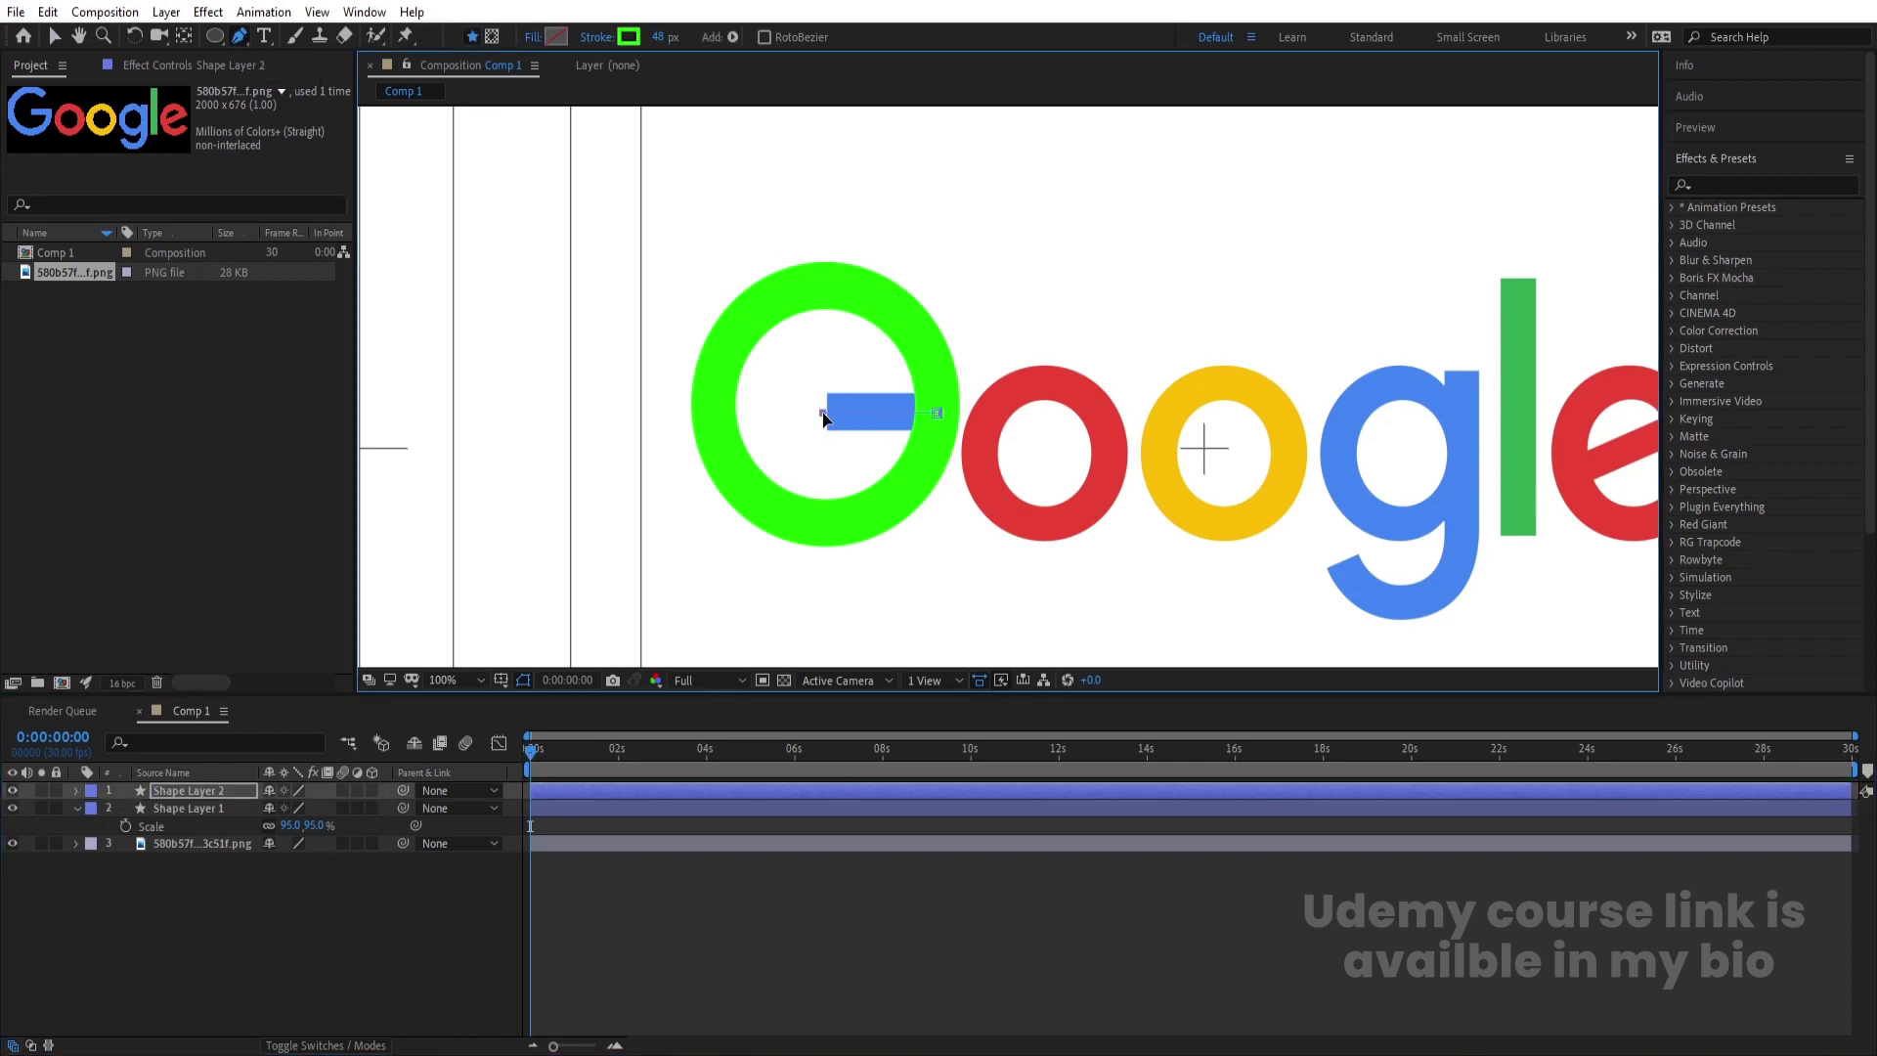
pyautogui.click(823, 414)
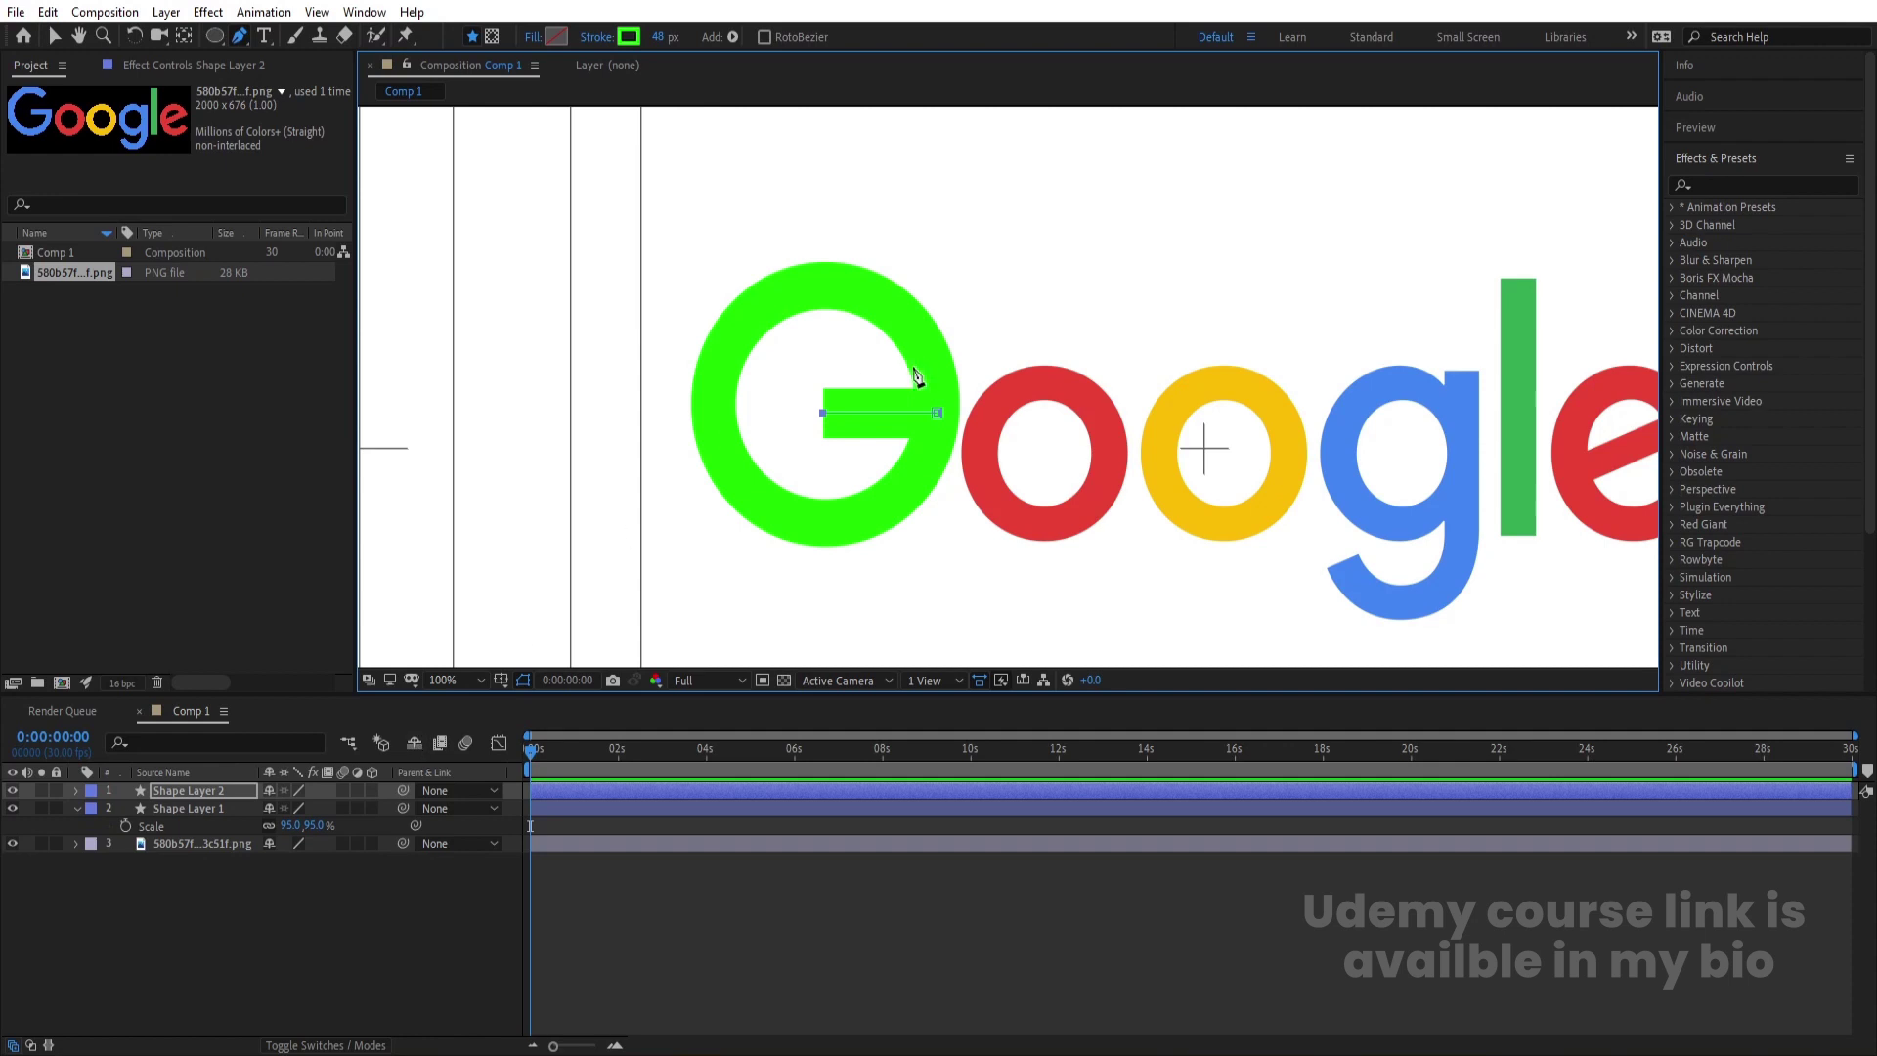
pyautogui.click(219, 895)
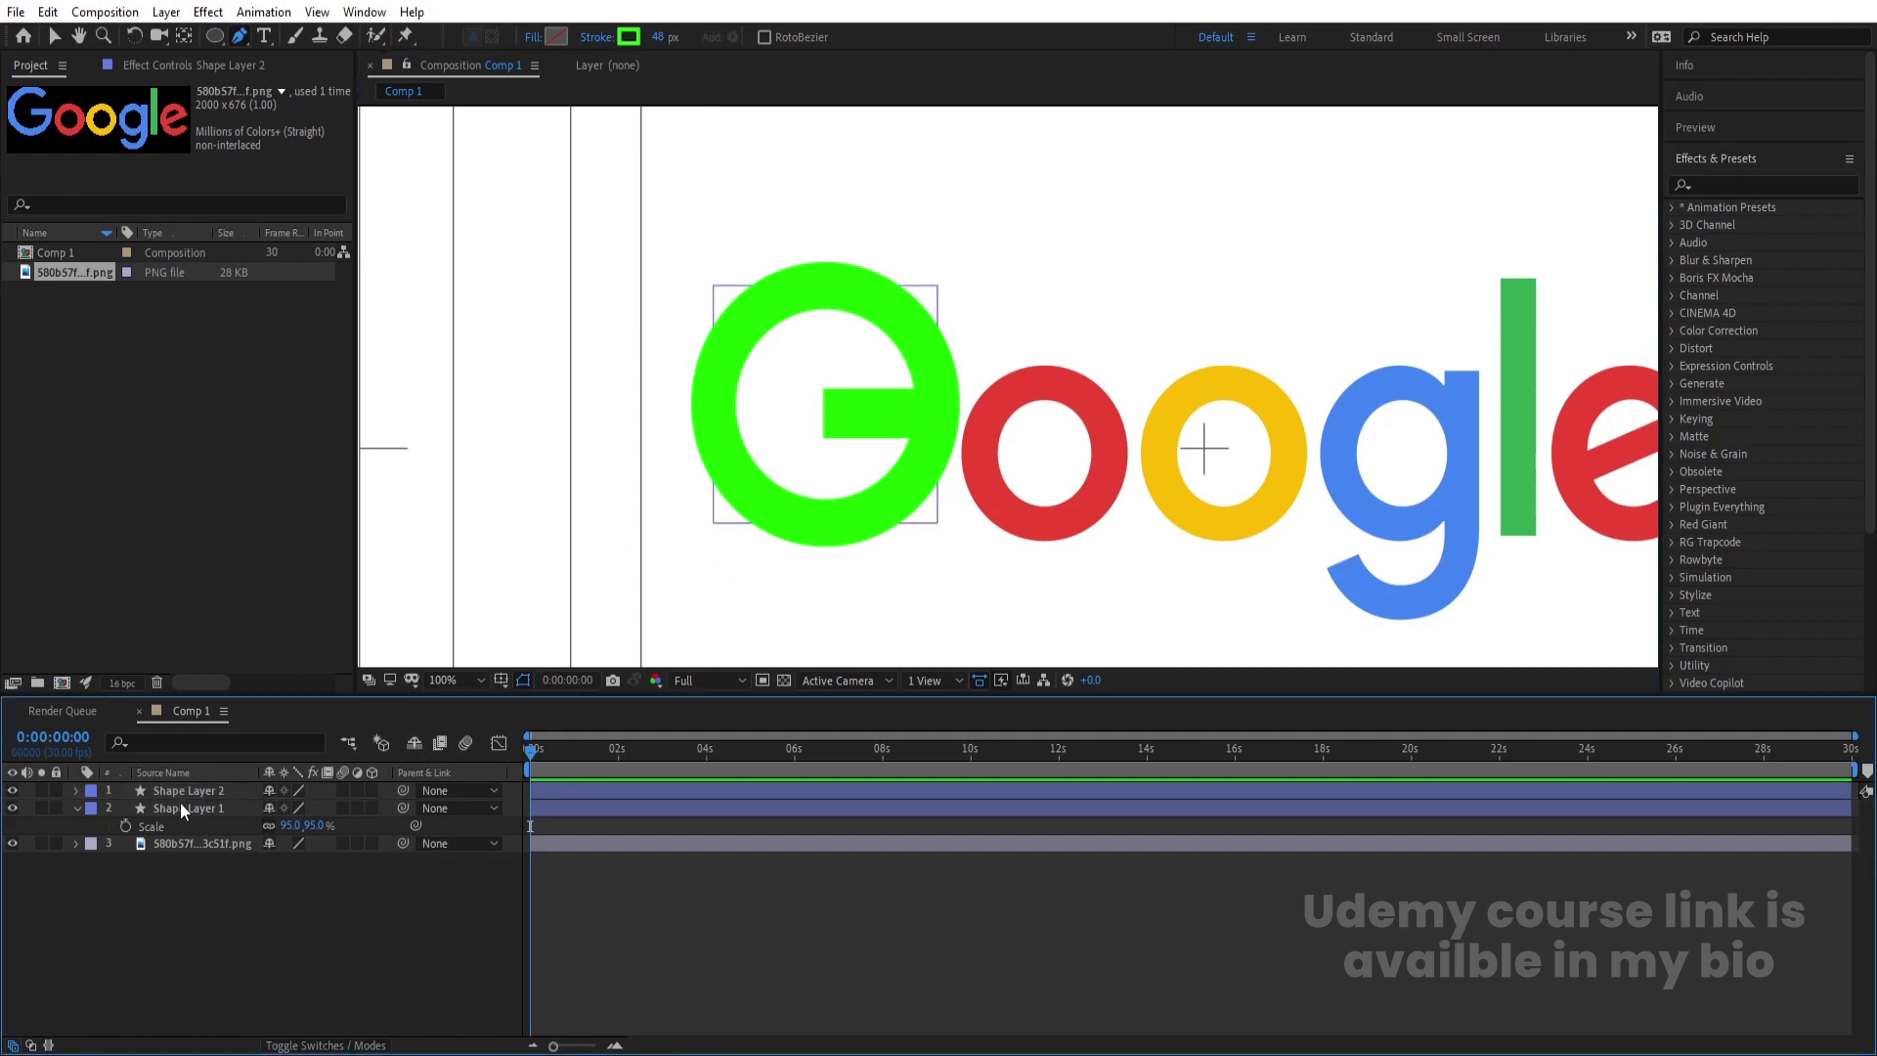
# - Duplicate the green ring layer, Shape Layer 1
pyautogui.click(74, 807)
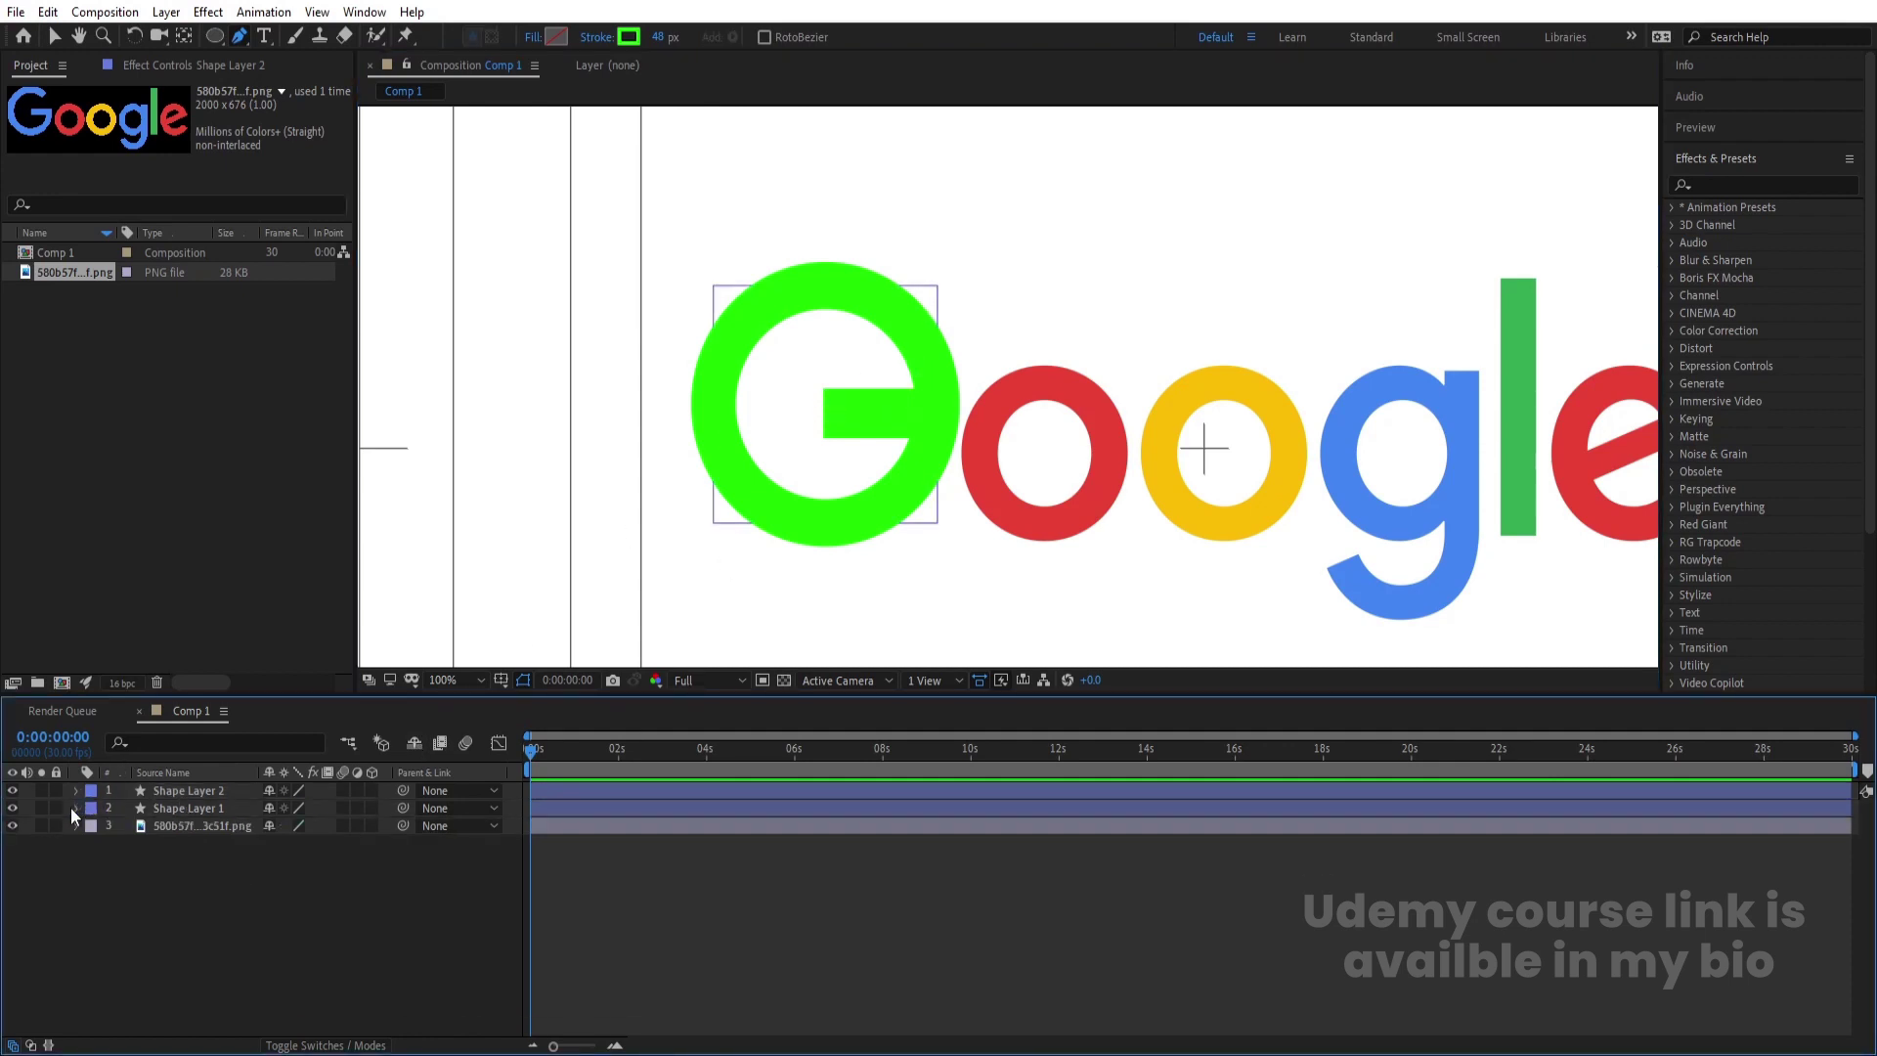
pyautogui.click(203, 831)
pyautogui.click(215, 871)
pyautogui.click(186, 800)
pyautogui.hotkey('ctrl', 'd')
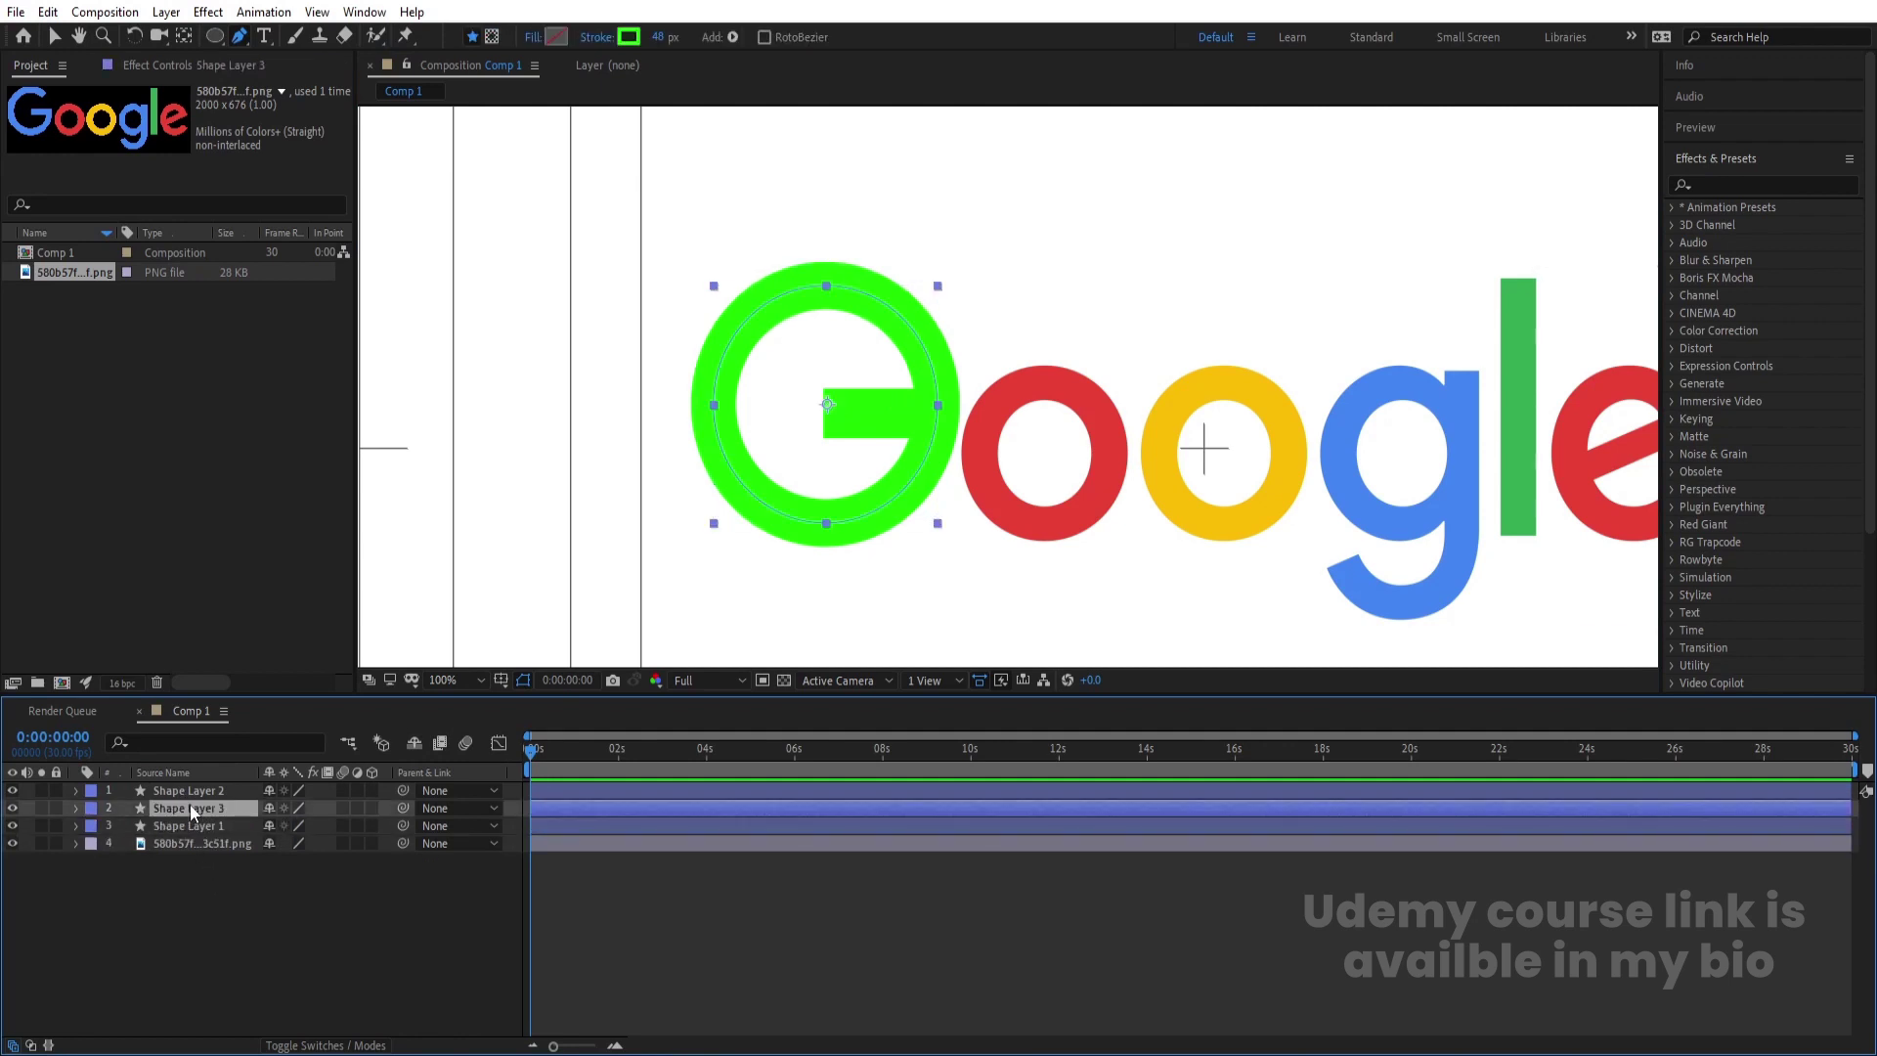
# - Move the copied ring over the red o at 56% scale, ~70 px stroke, and put it on top
pyautogui.press('v')
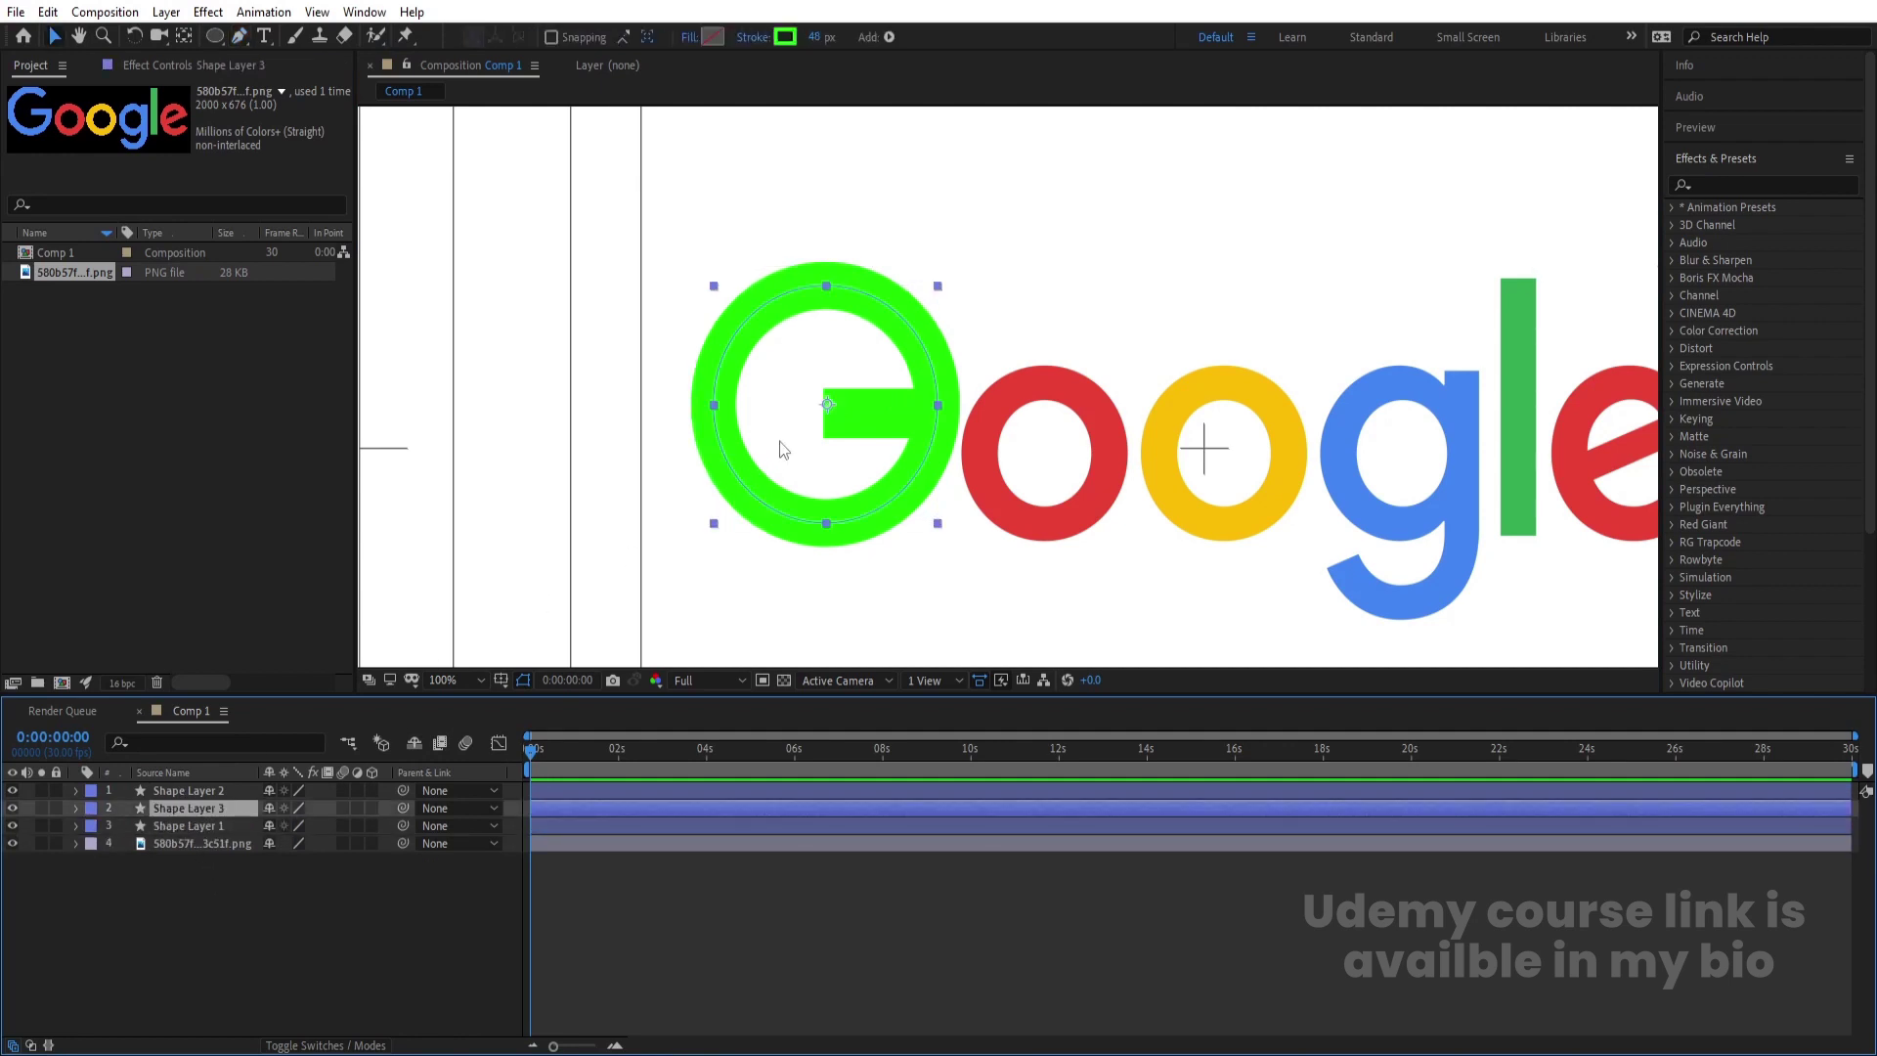
pyautogui.moveTo(779, 442); pyautogui.dragTo(993, 441)
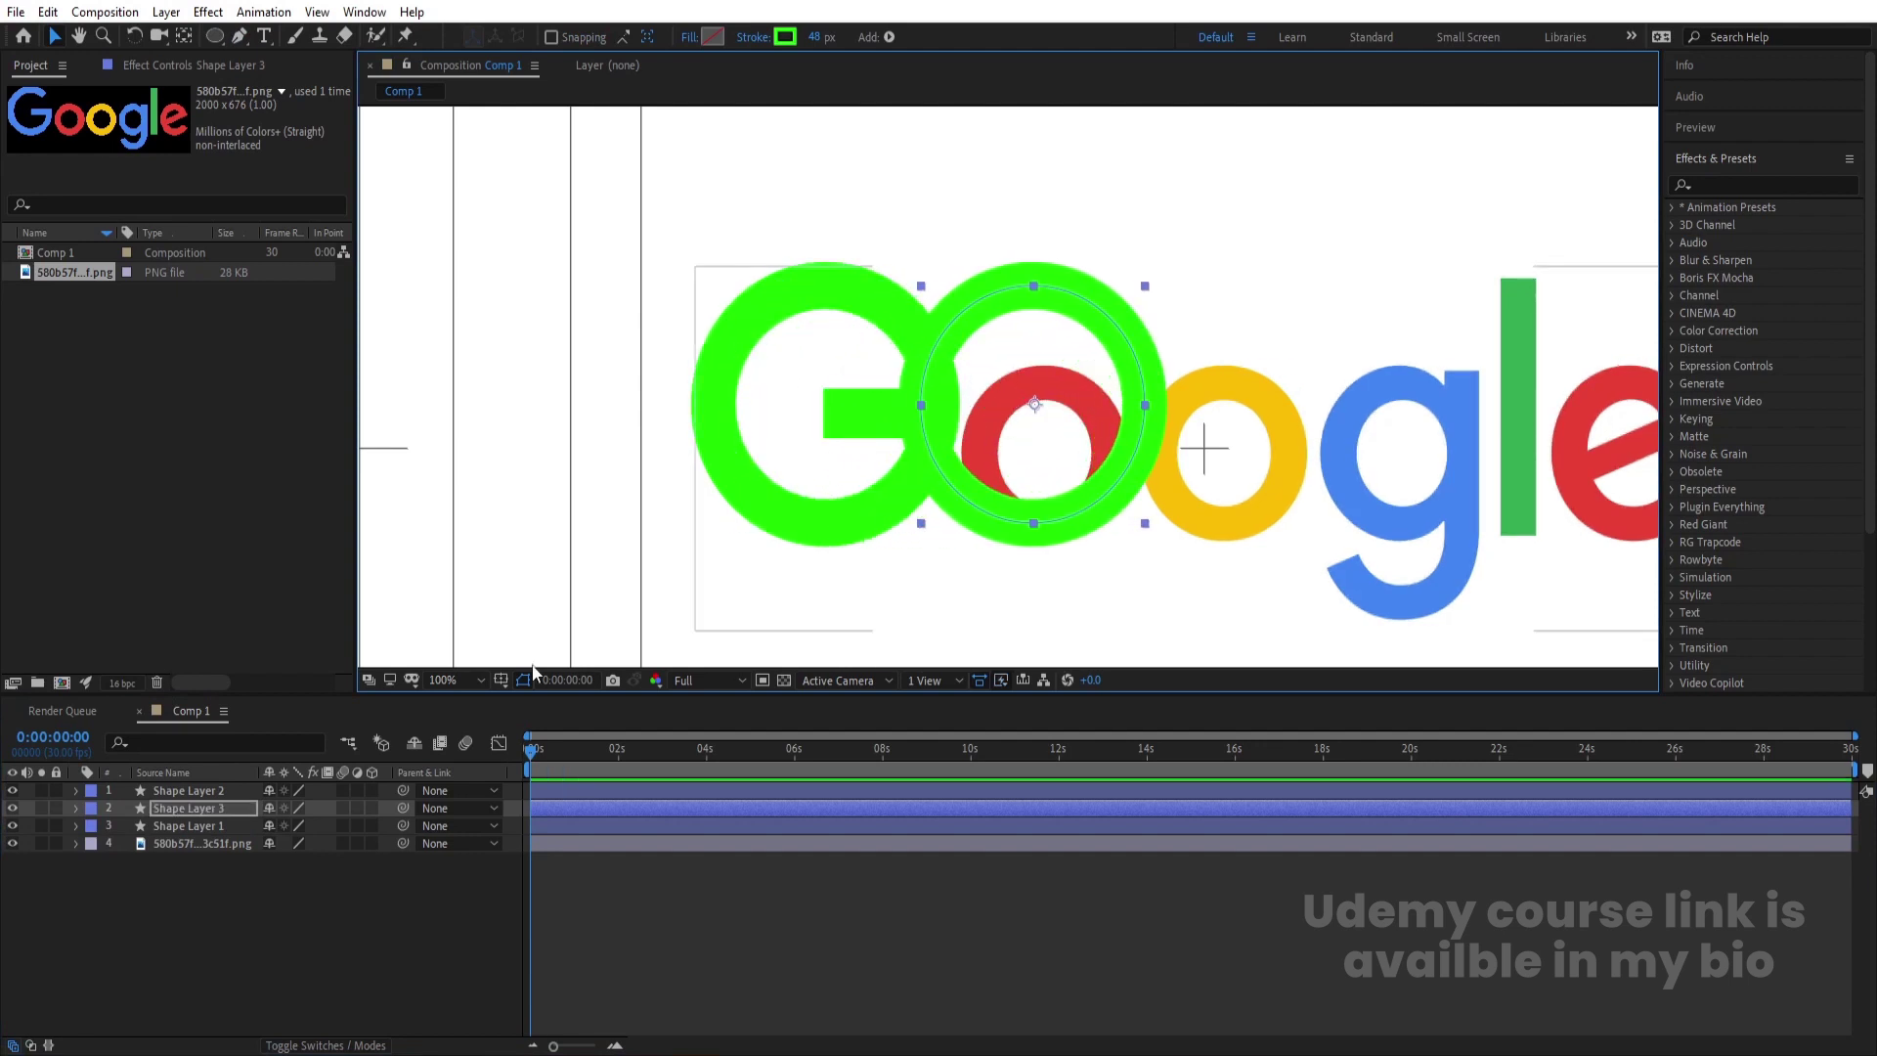
pyautogui.press('s')
pyautogui.moveTo(296, 828); pyautogui.dragTo(267, 828)
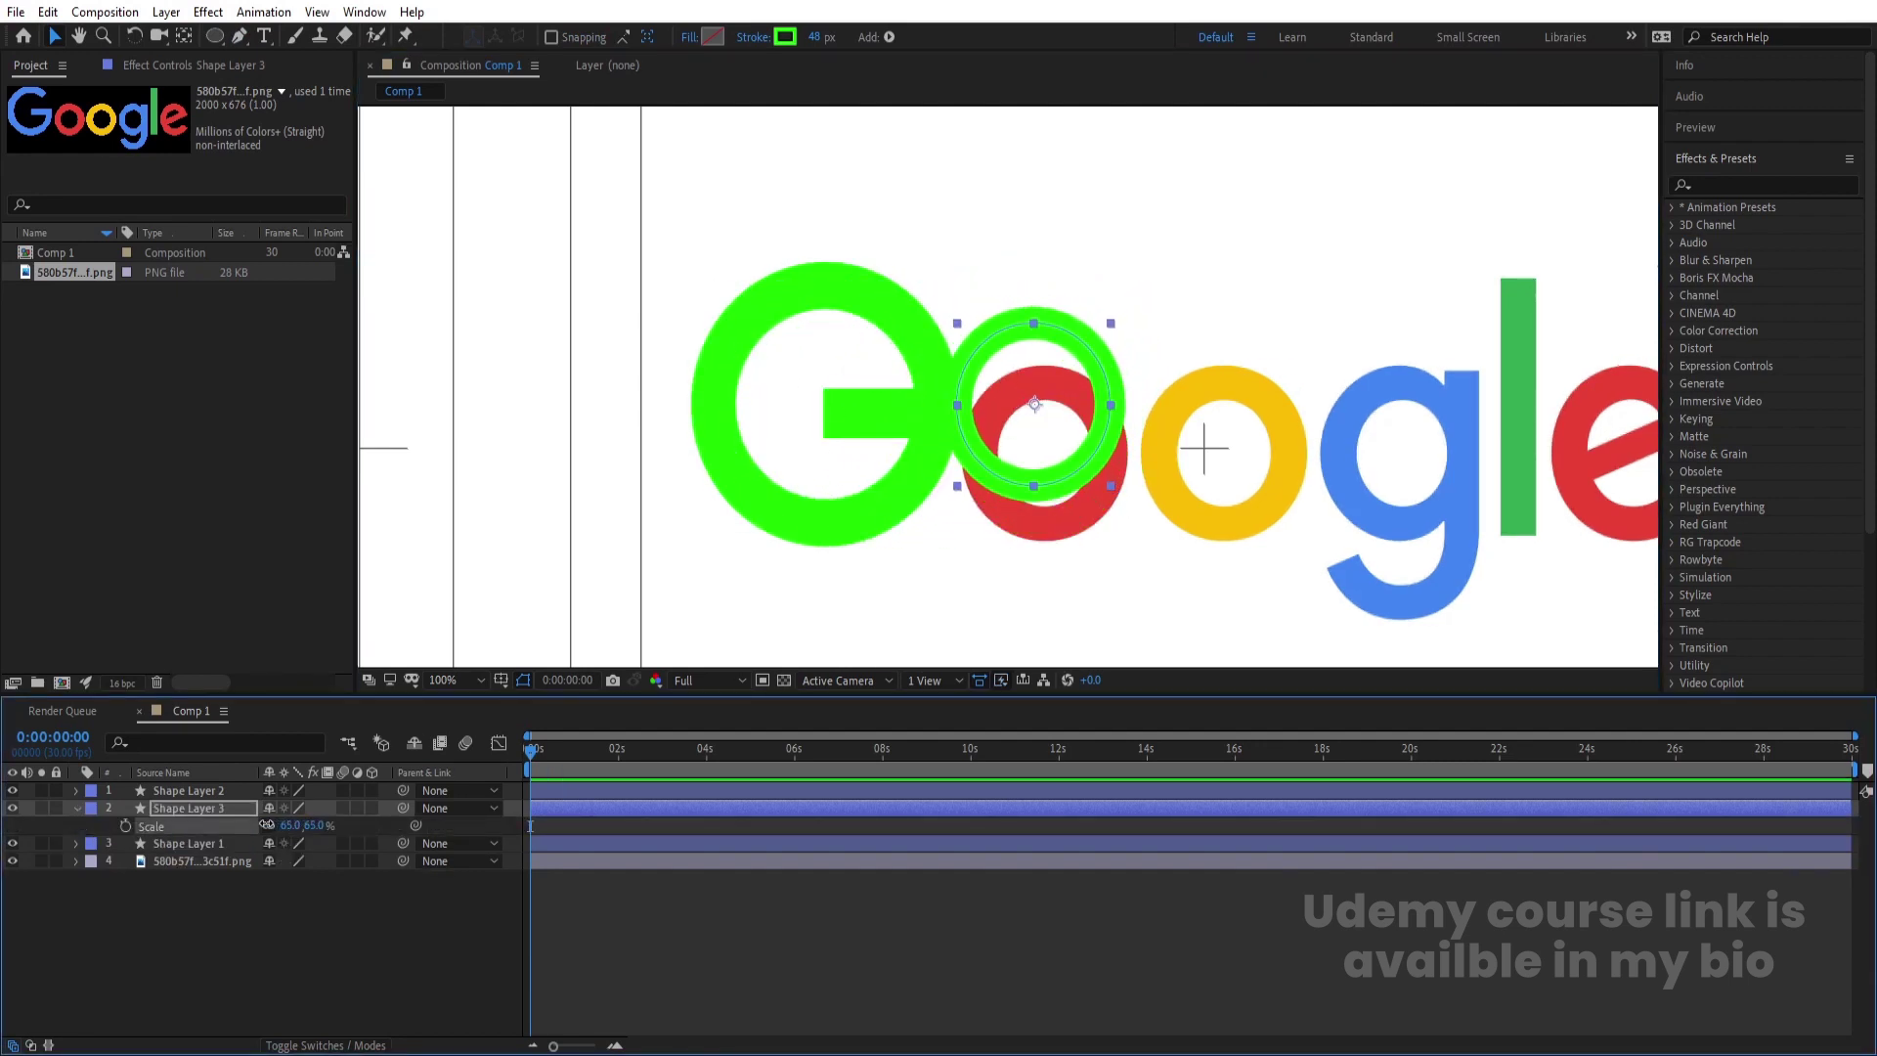
pyautogui.moveTo(1064, 443); pyautogui.dragTo(1070, 473)
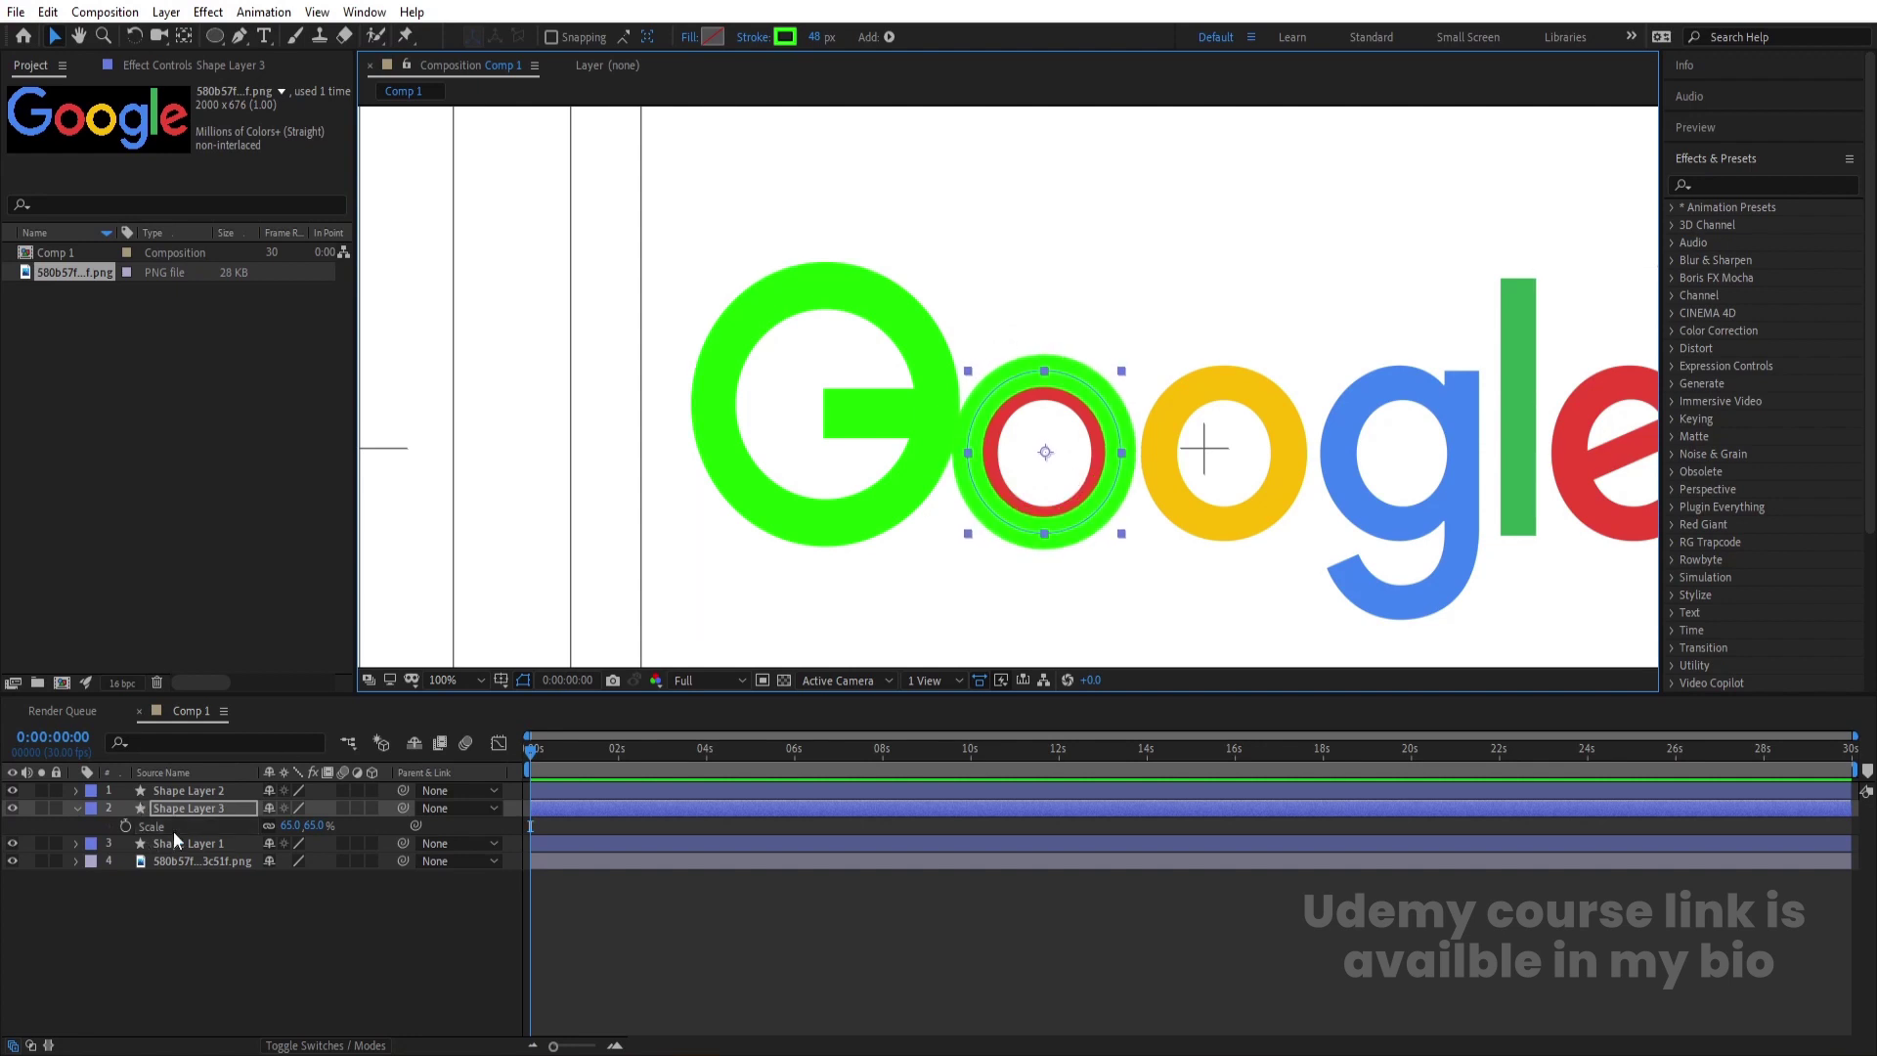
pyautogui.moveTo(295, 826); pyautogui.dragTo(287, 826)
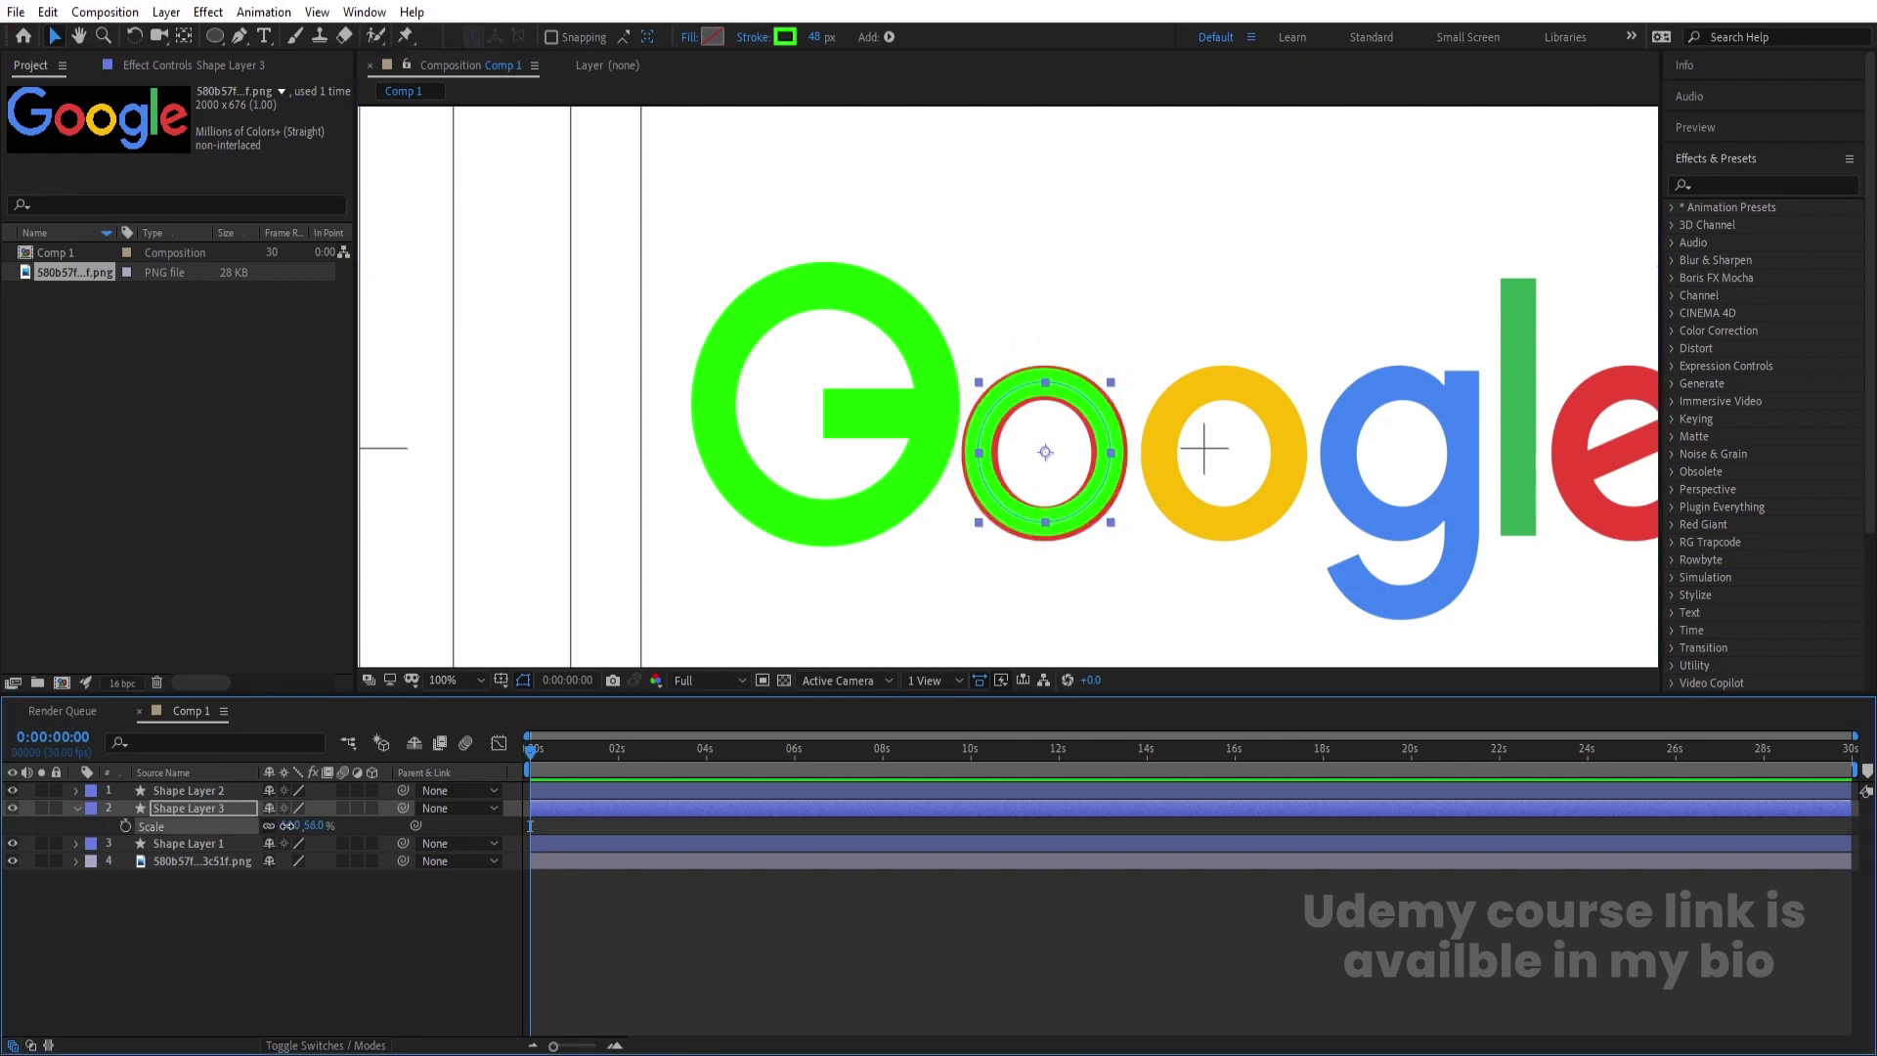
pyautogui.moveTo(815, 37); pyautogui.dragTo(846, 45)
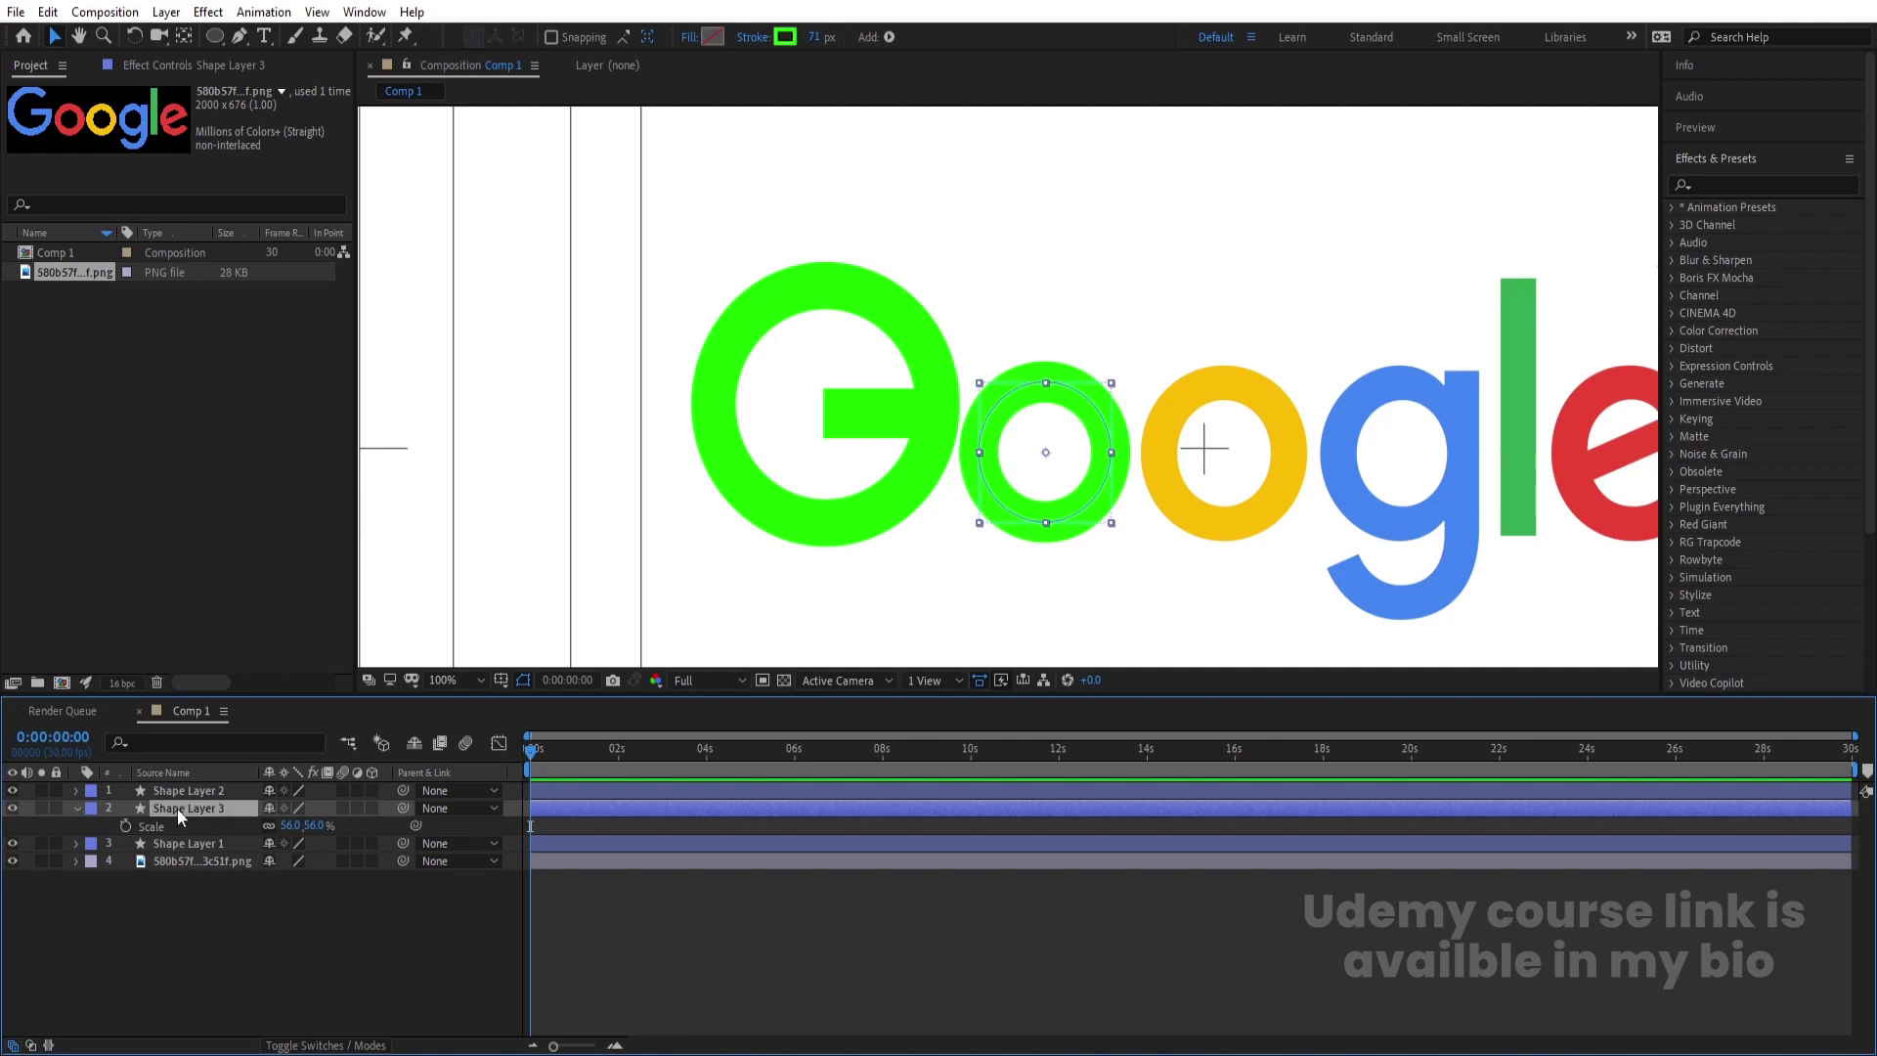
pyautogui.moveTo(178, 808); pyautogui.dragTo(198, 786)
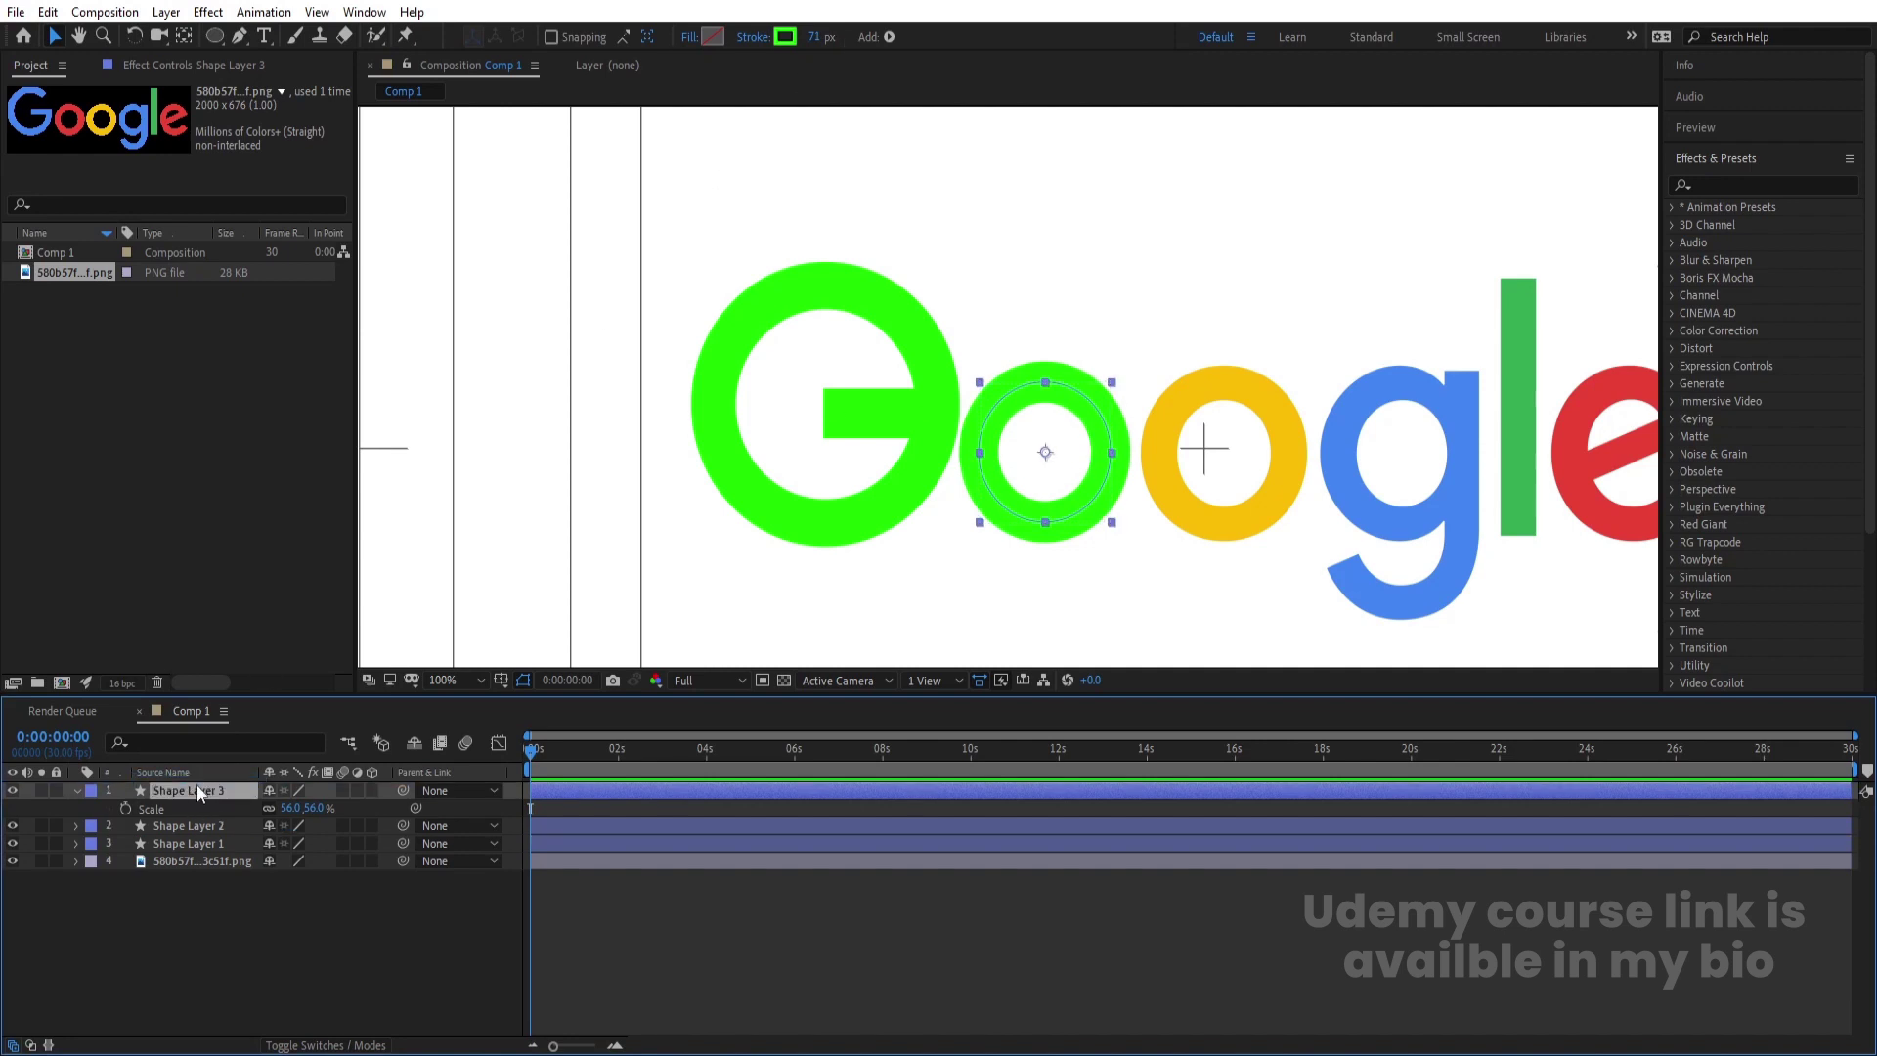
# - Duplicate the red-o ring and move the copy onto the yellow o
pyautogui.hotkey('ctrl', 'd')
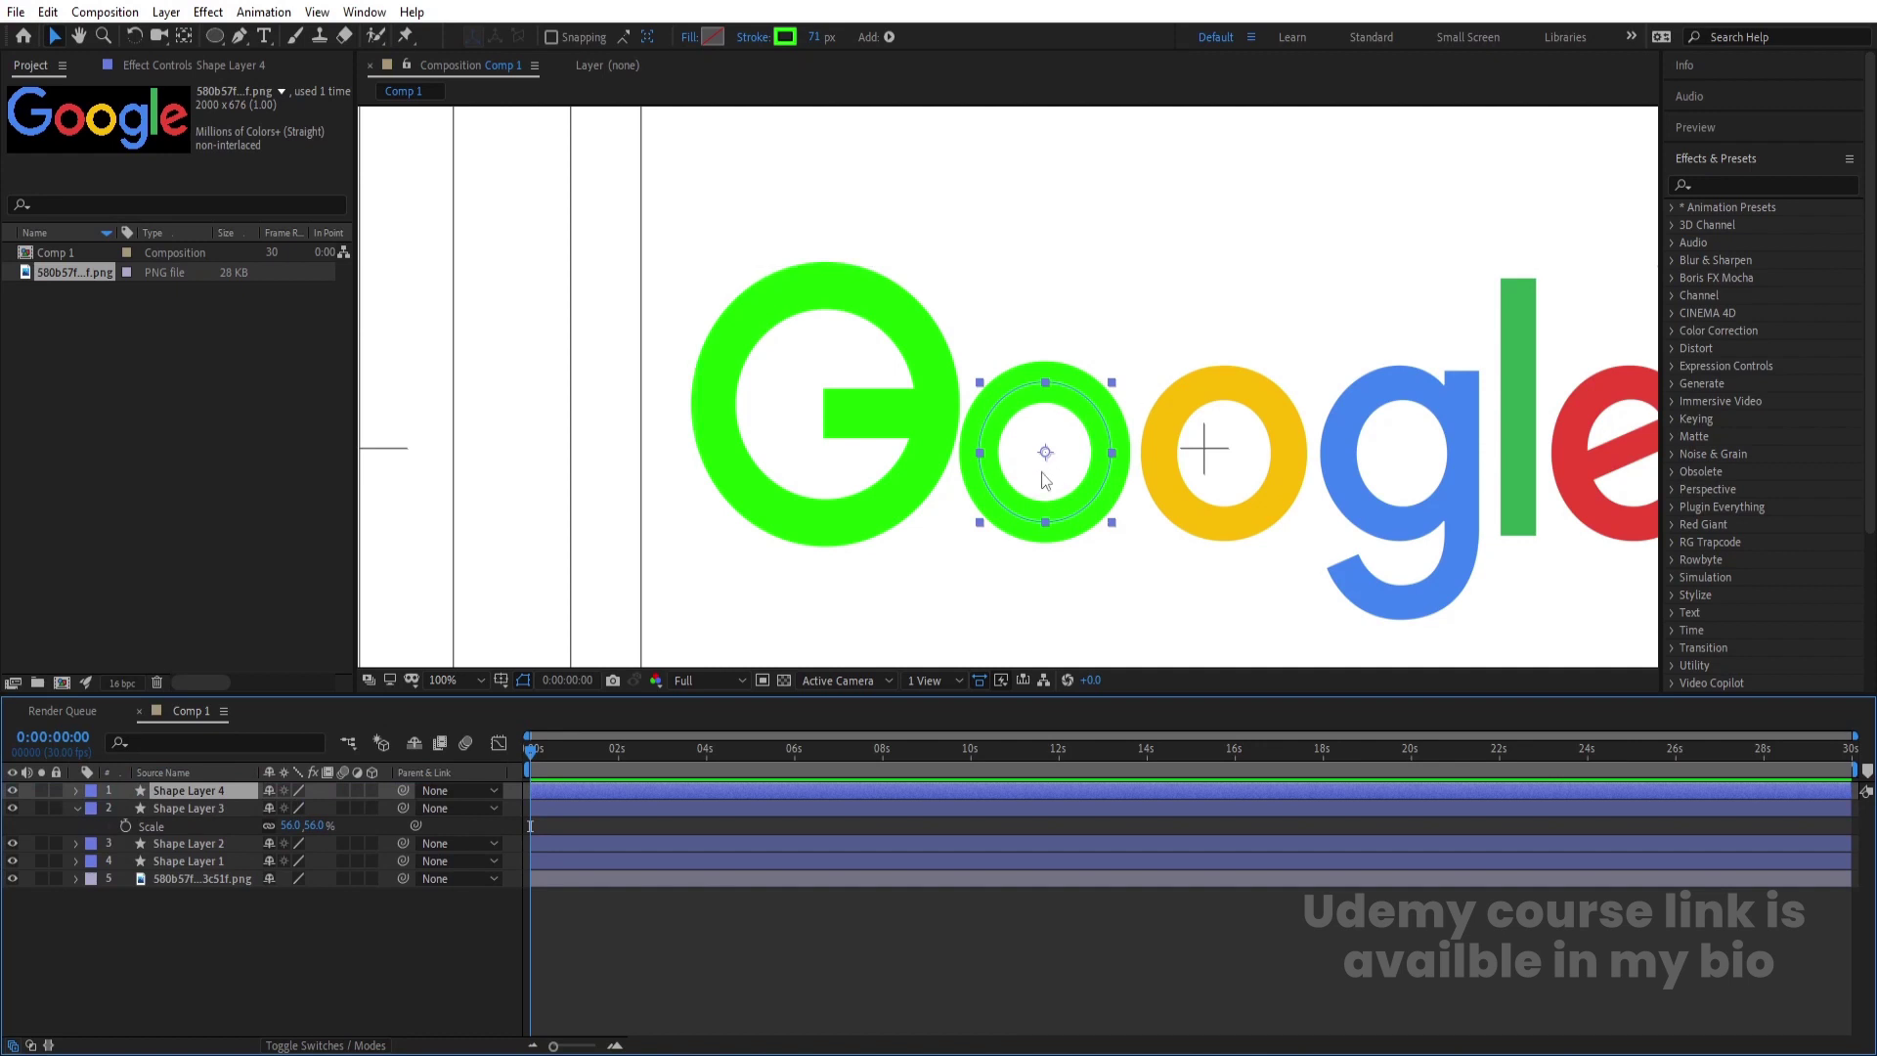
pyautogui.moveTo(1048, 479); pyautogui.dragTo(1211, 495)
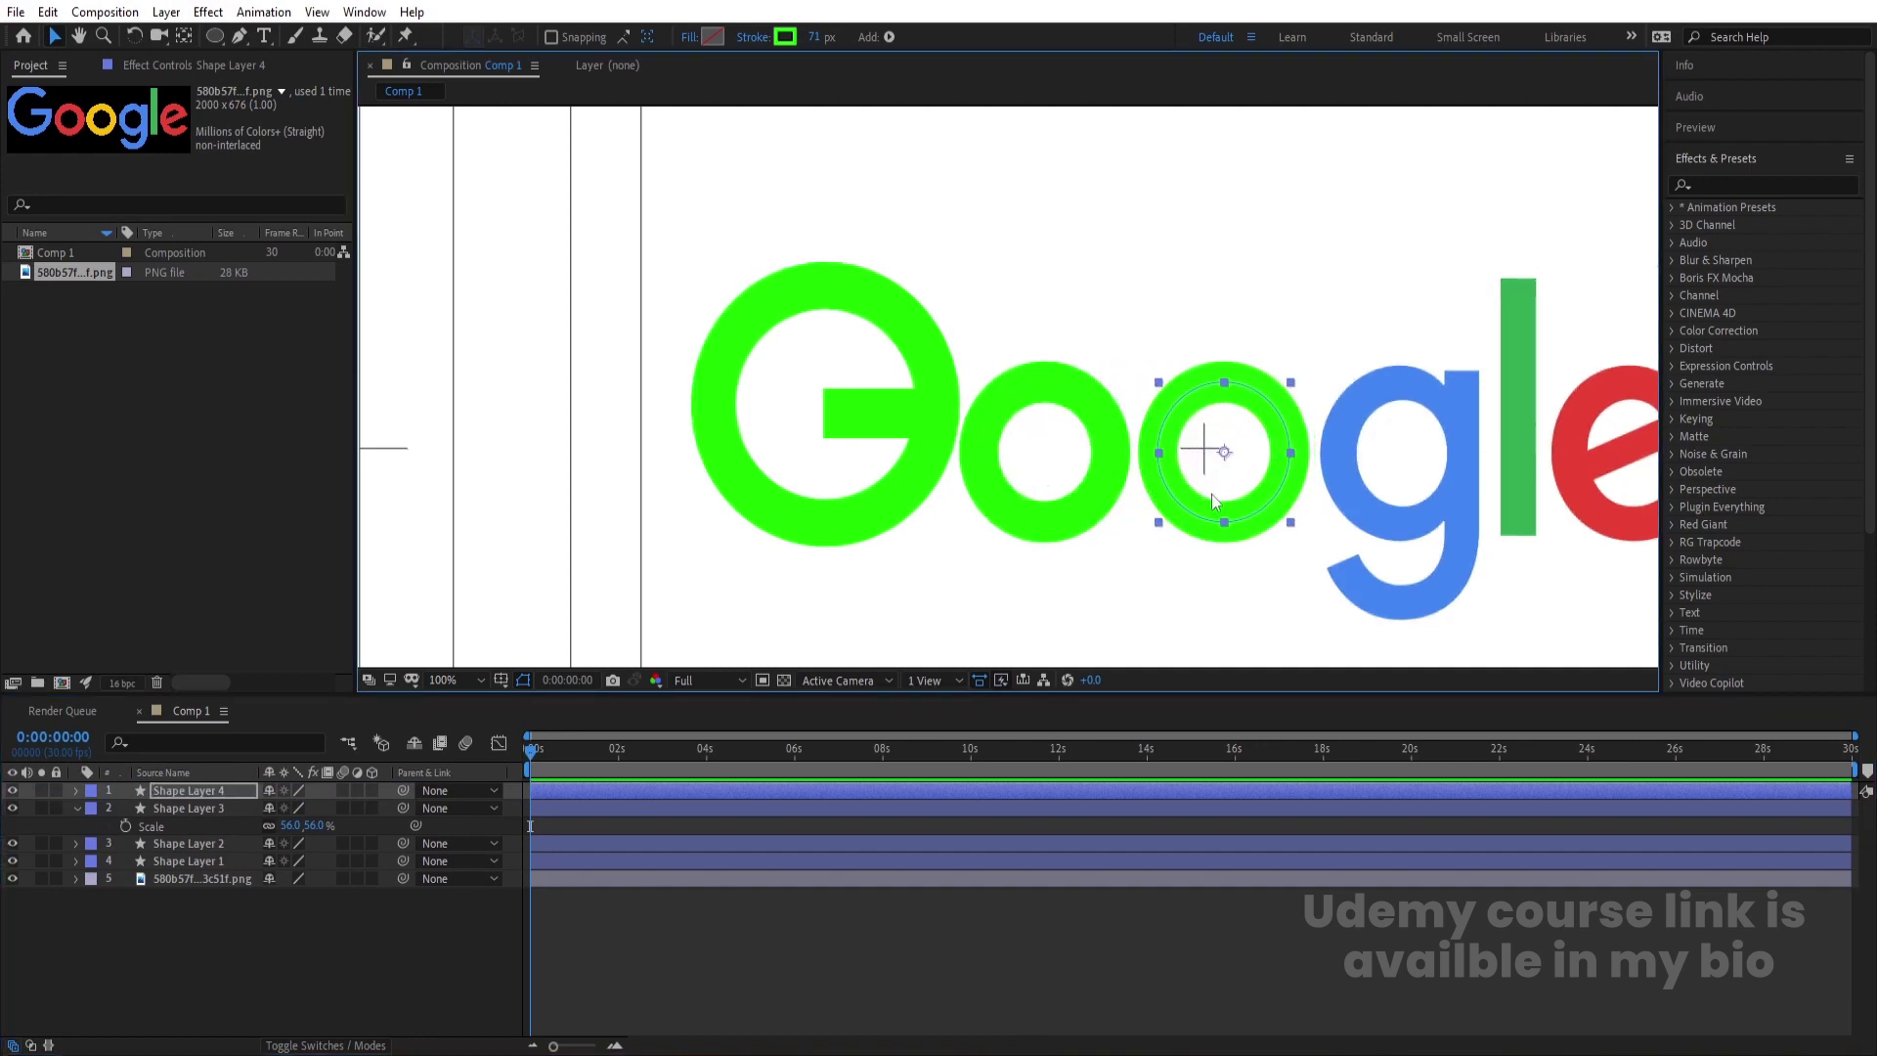
pyautogui.click(197, 788)
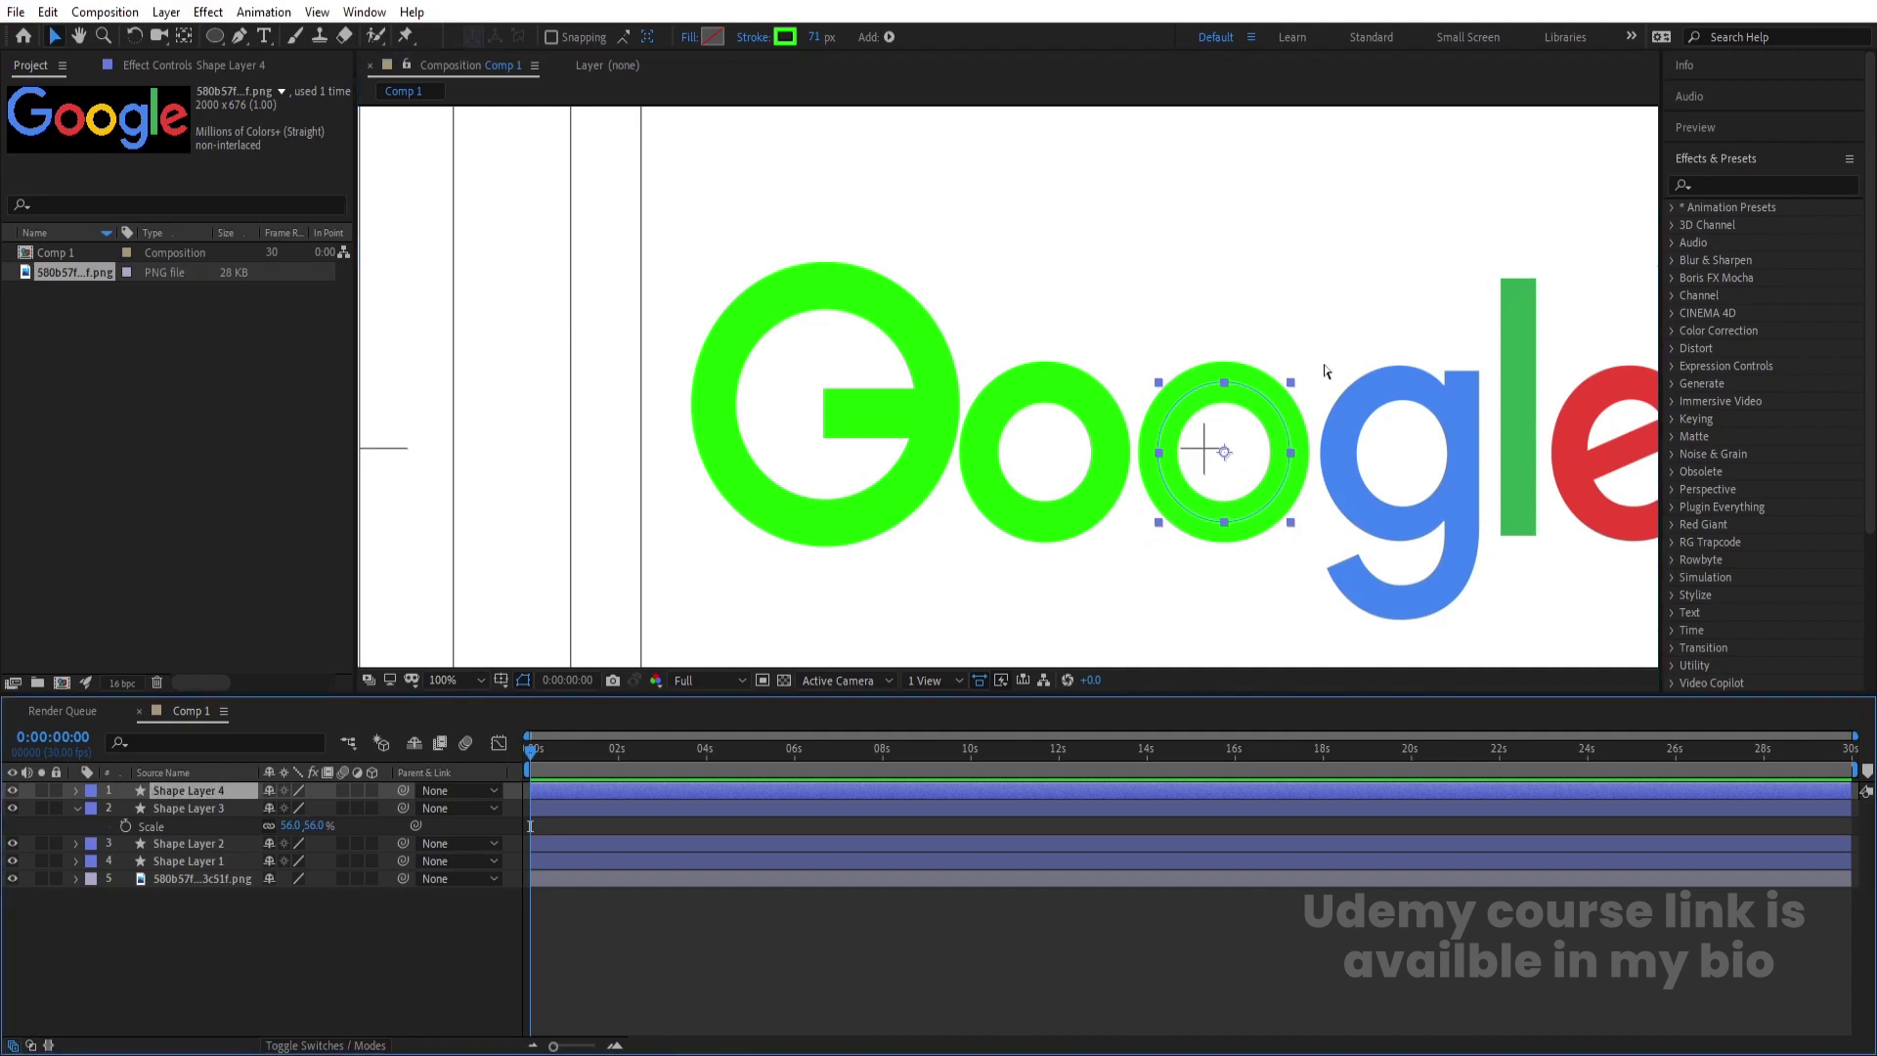
# - Duplicate it again onto the g's bowl, scaled to 52% with an 82 px stroke
pyautogui.hotkey('ctrl', 'd')
pyautogui.moveTo(1245, 415); pyautogui.dragTo(1195, 462)
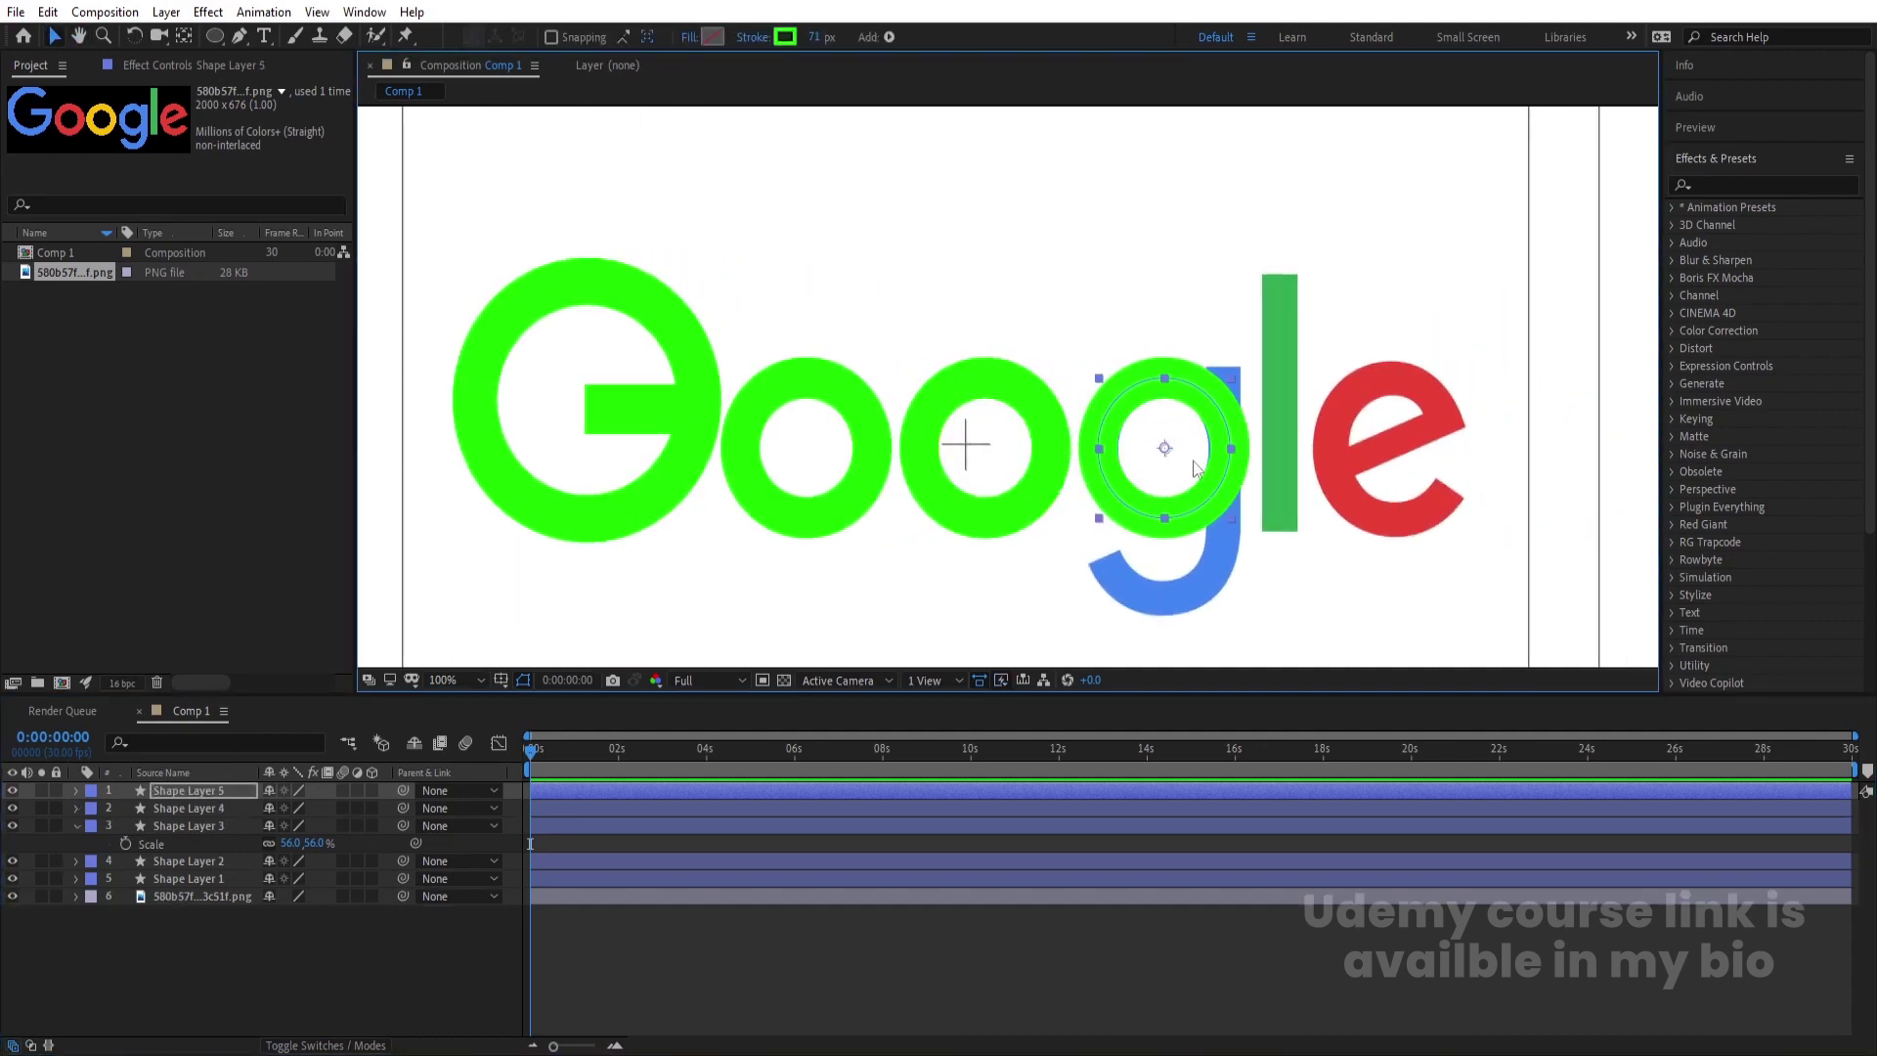
pyautogui.press('s')
pyautogui.moveTo(296, 803); pyautogui.dragTo(293, 804)
pyautogui.moveTo(819, 37); pyautogui.dragTo(826, 39)
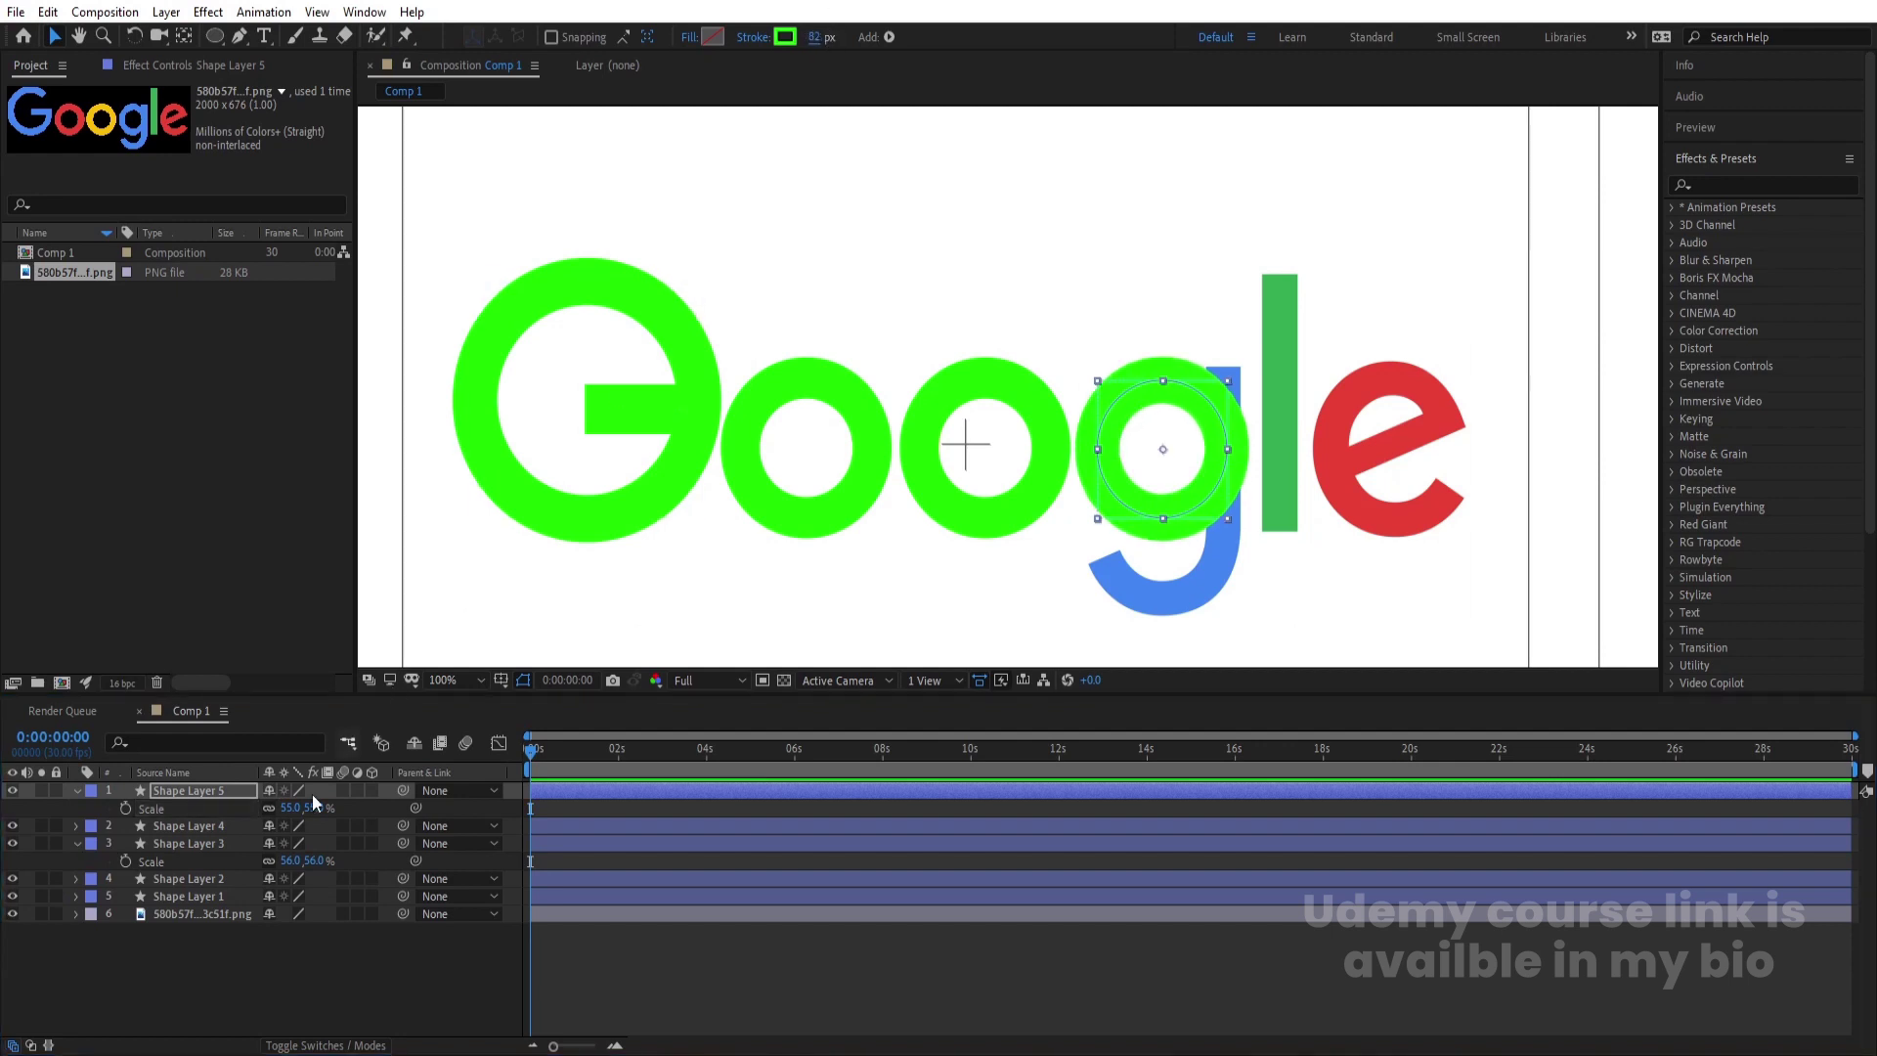
pyautogui.click(274, 968)
# - Trace the g's stem and hooked tail with a 39 px green path, raising the lower vertex
pyautogui.press('u')
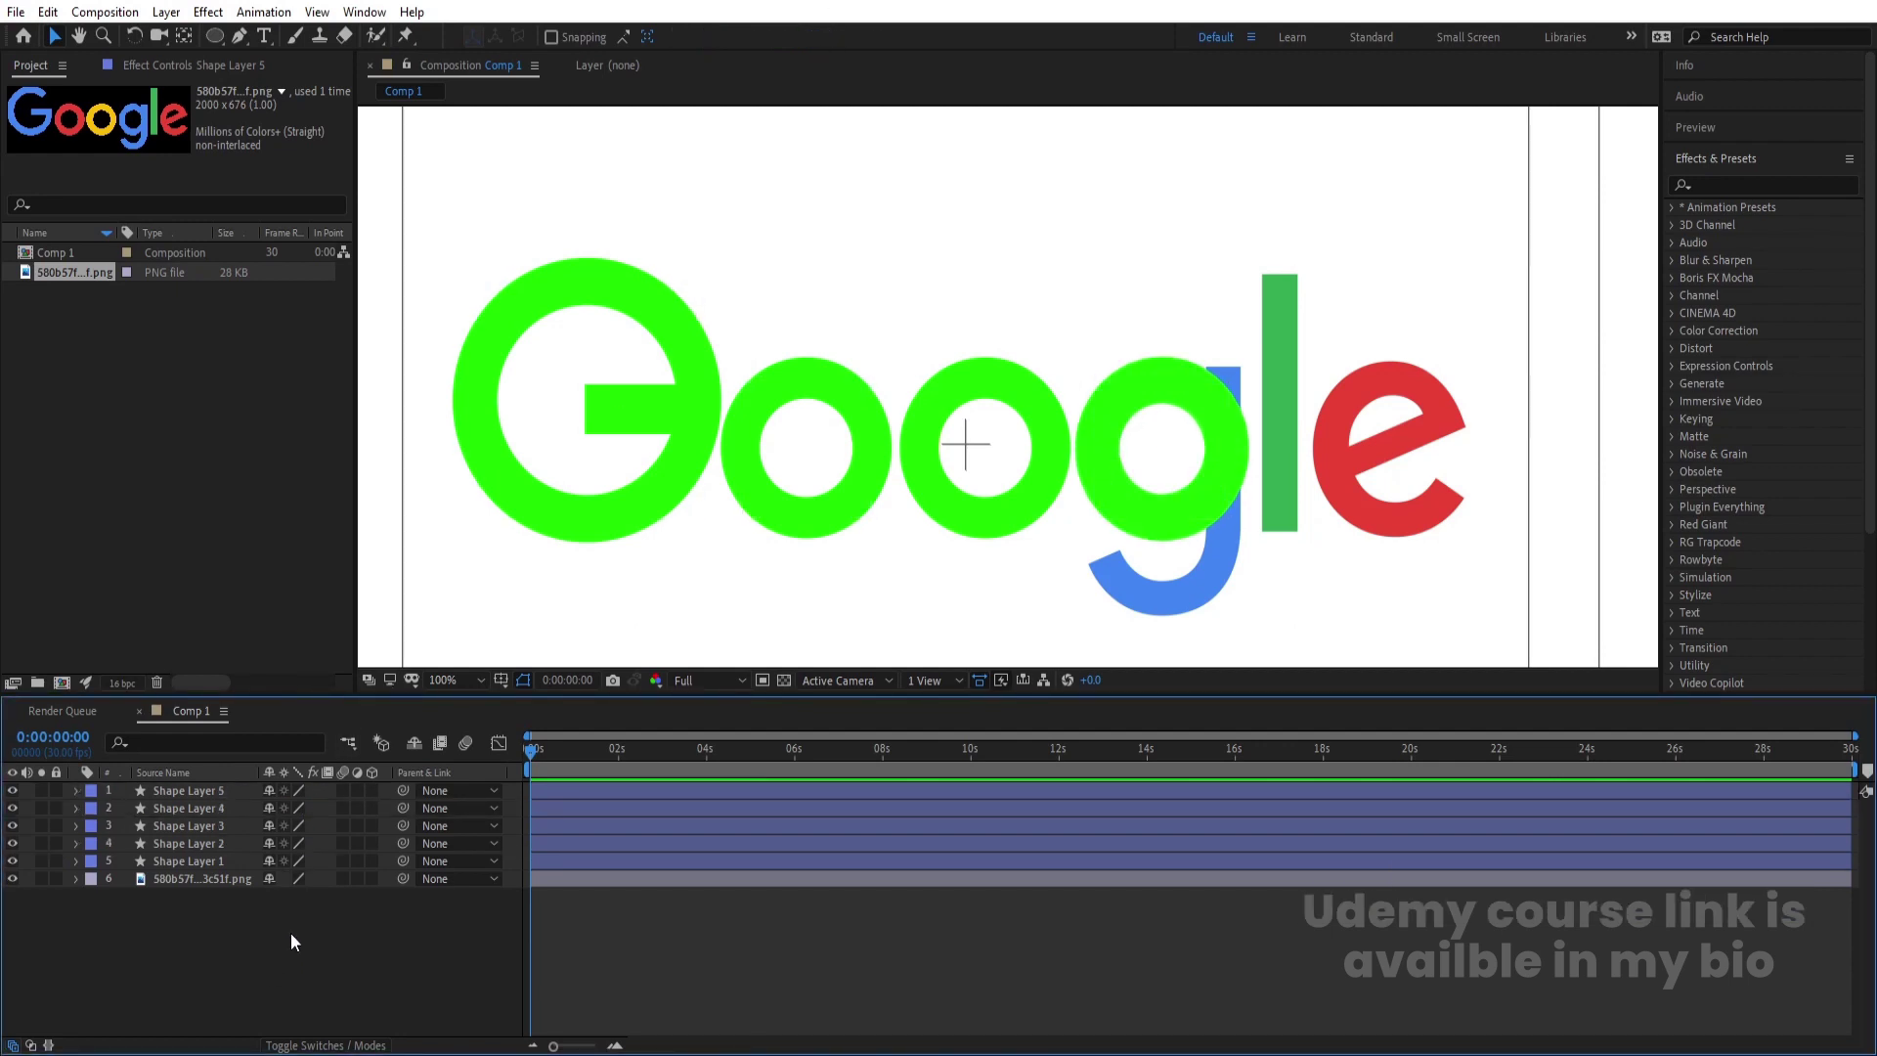
pyautogui.press('g')
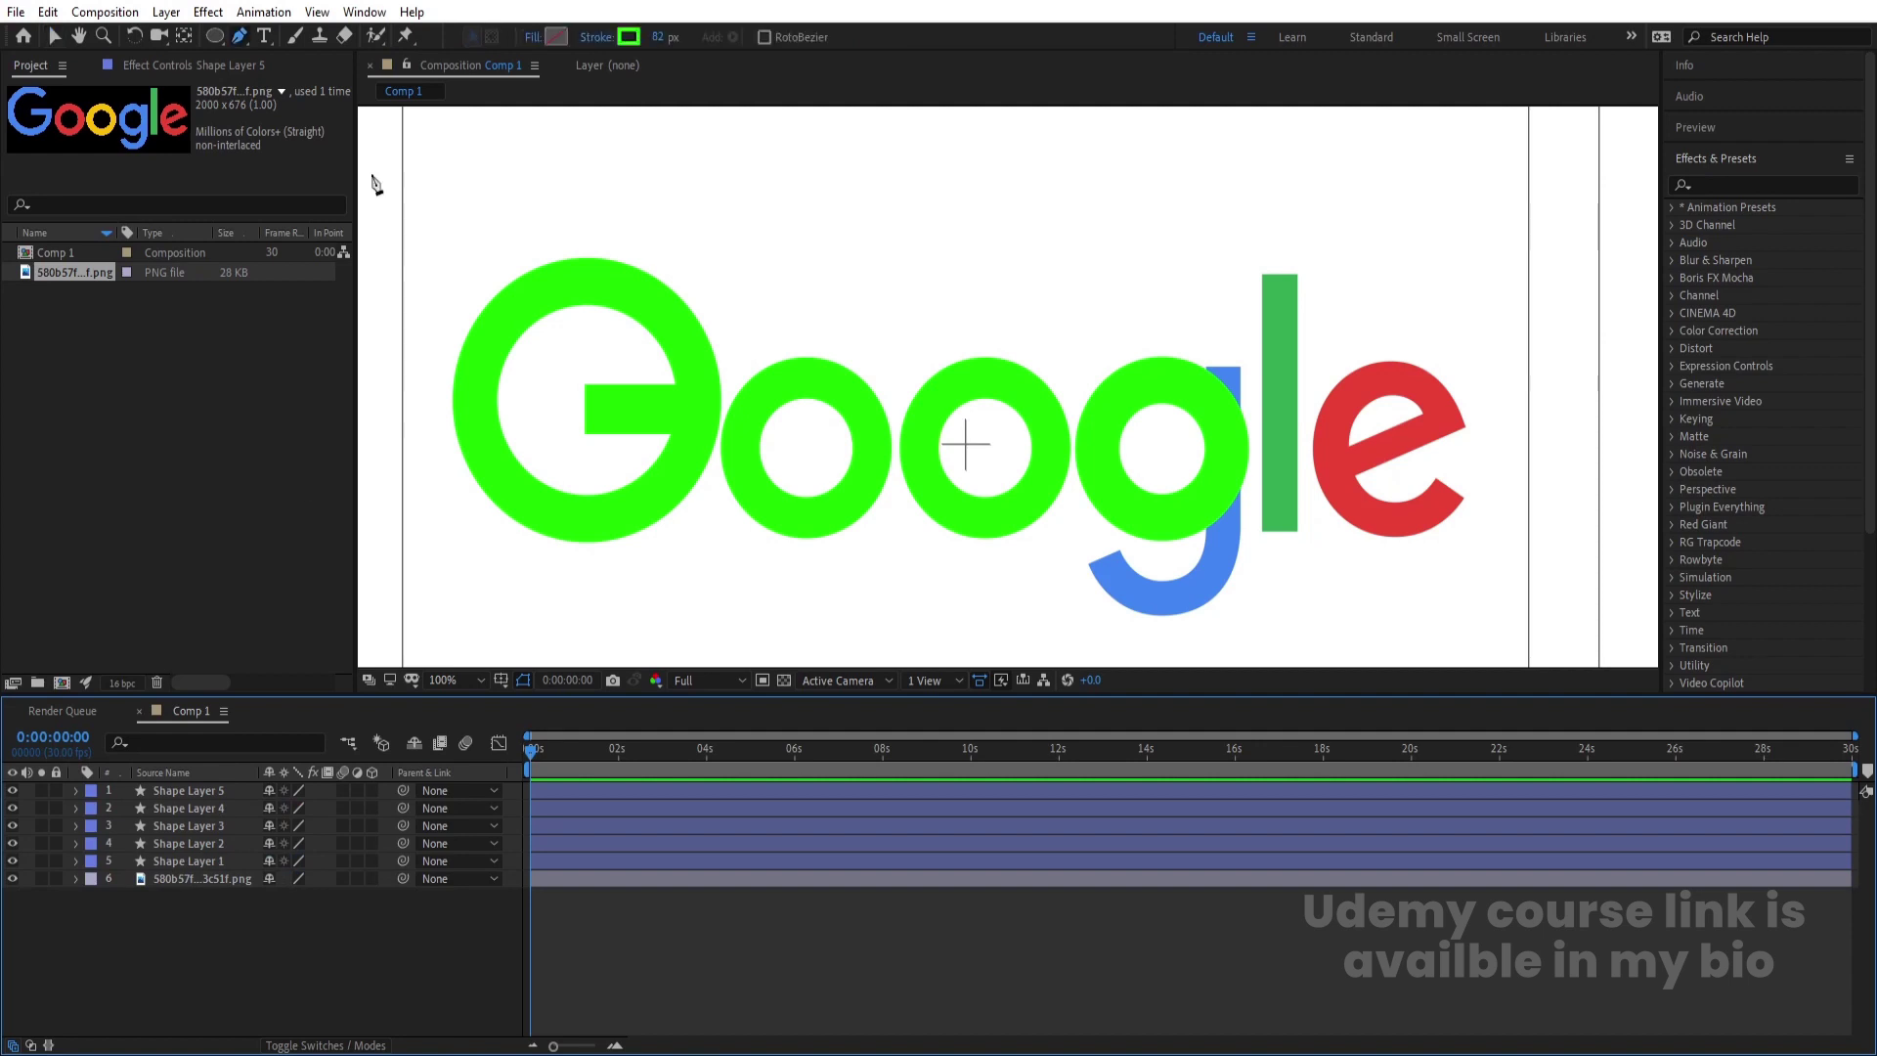
pyautogui.click(1222, 368)
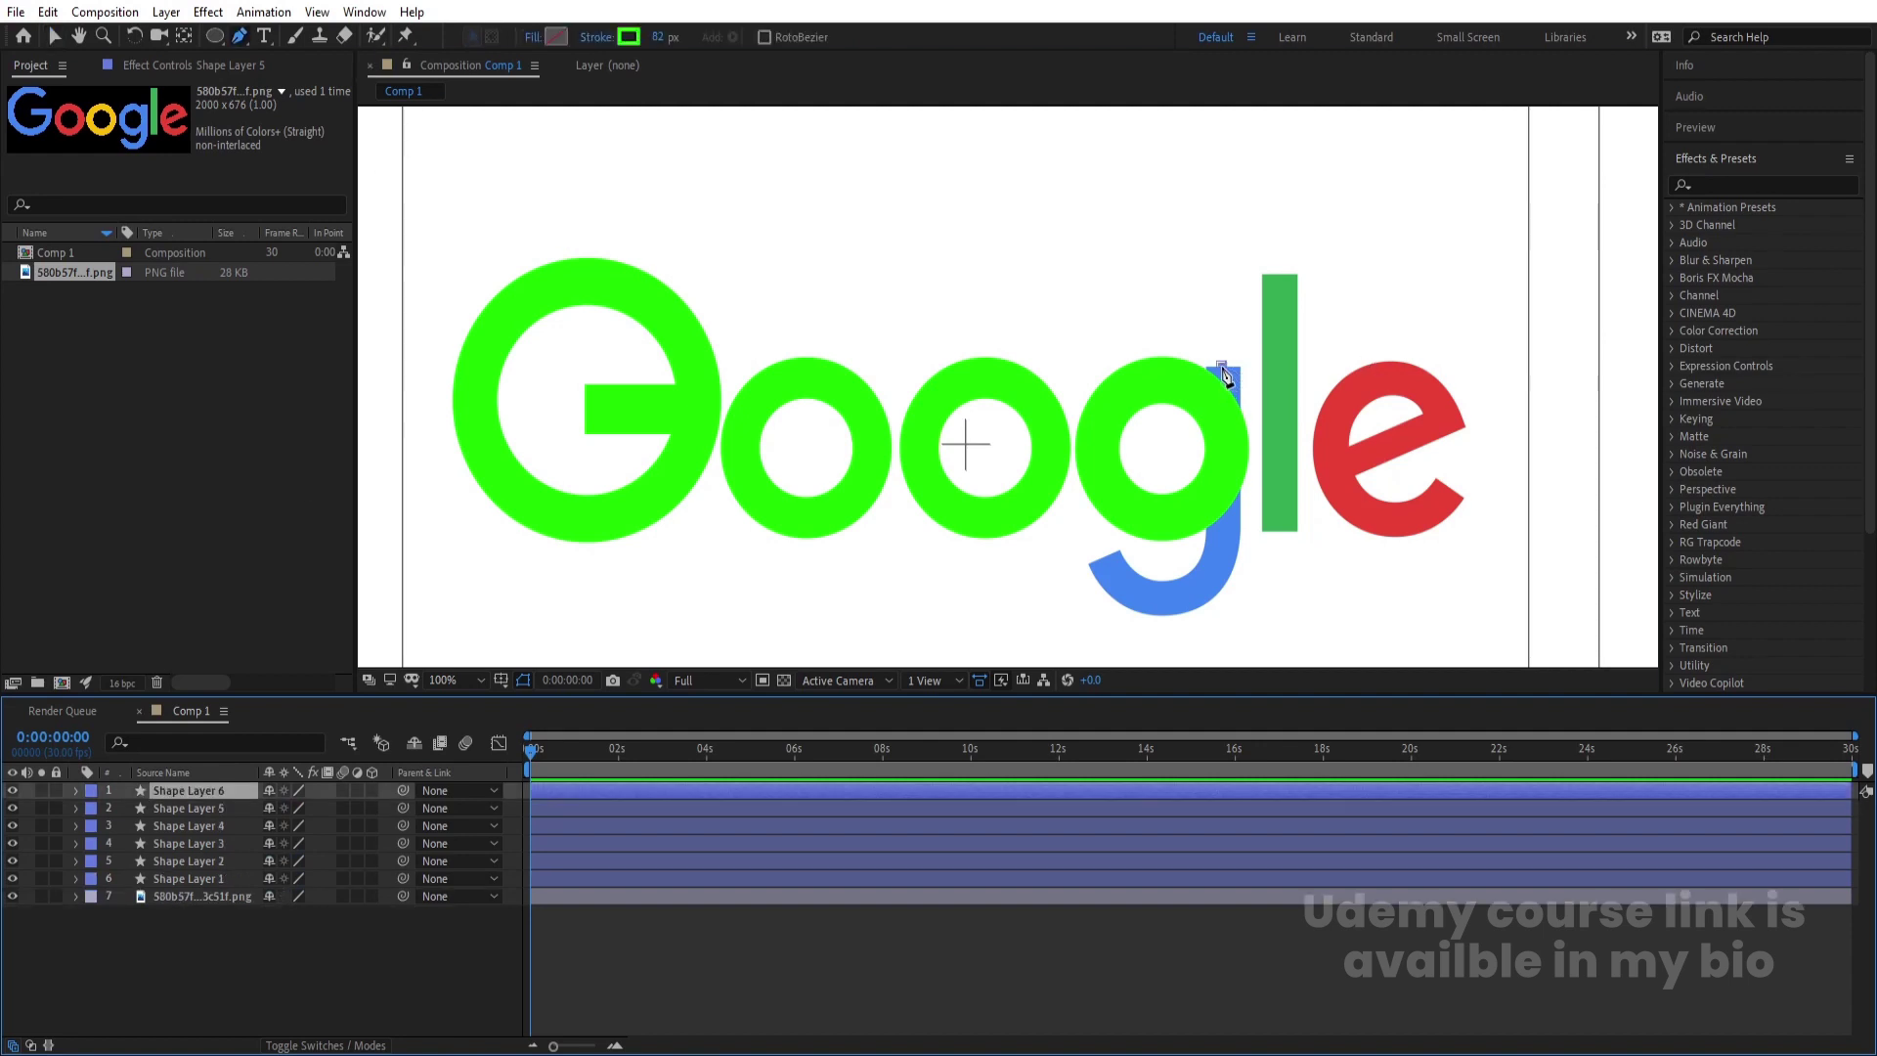
pyautogui.click(1222, 593)
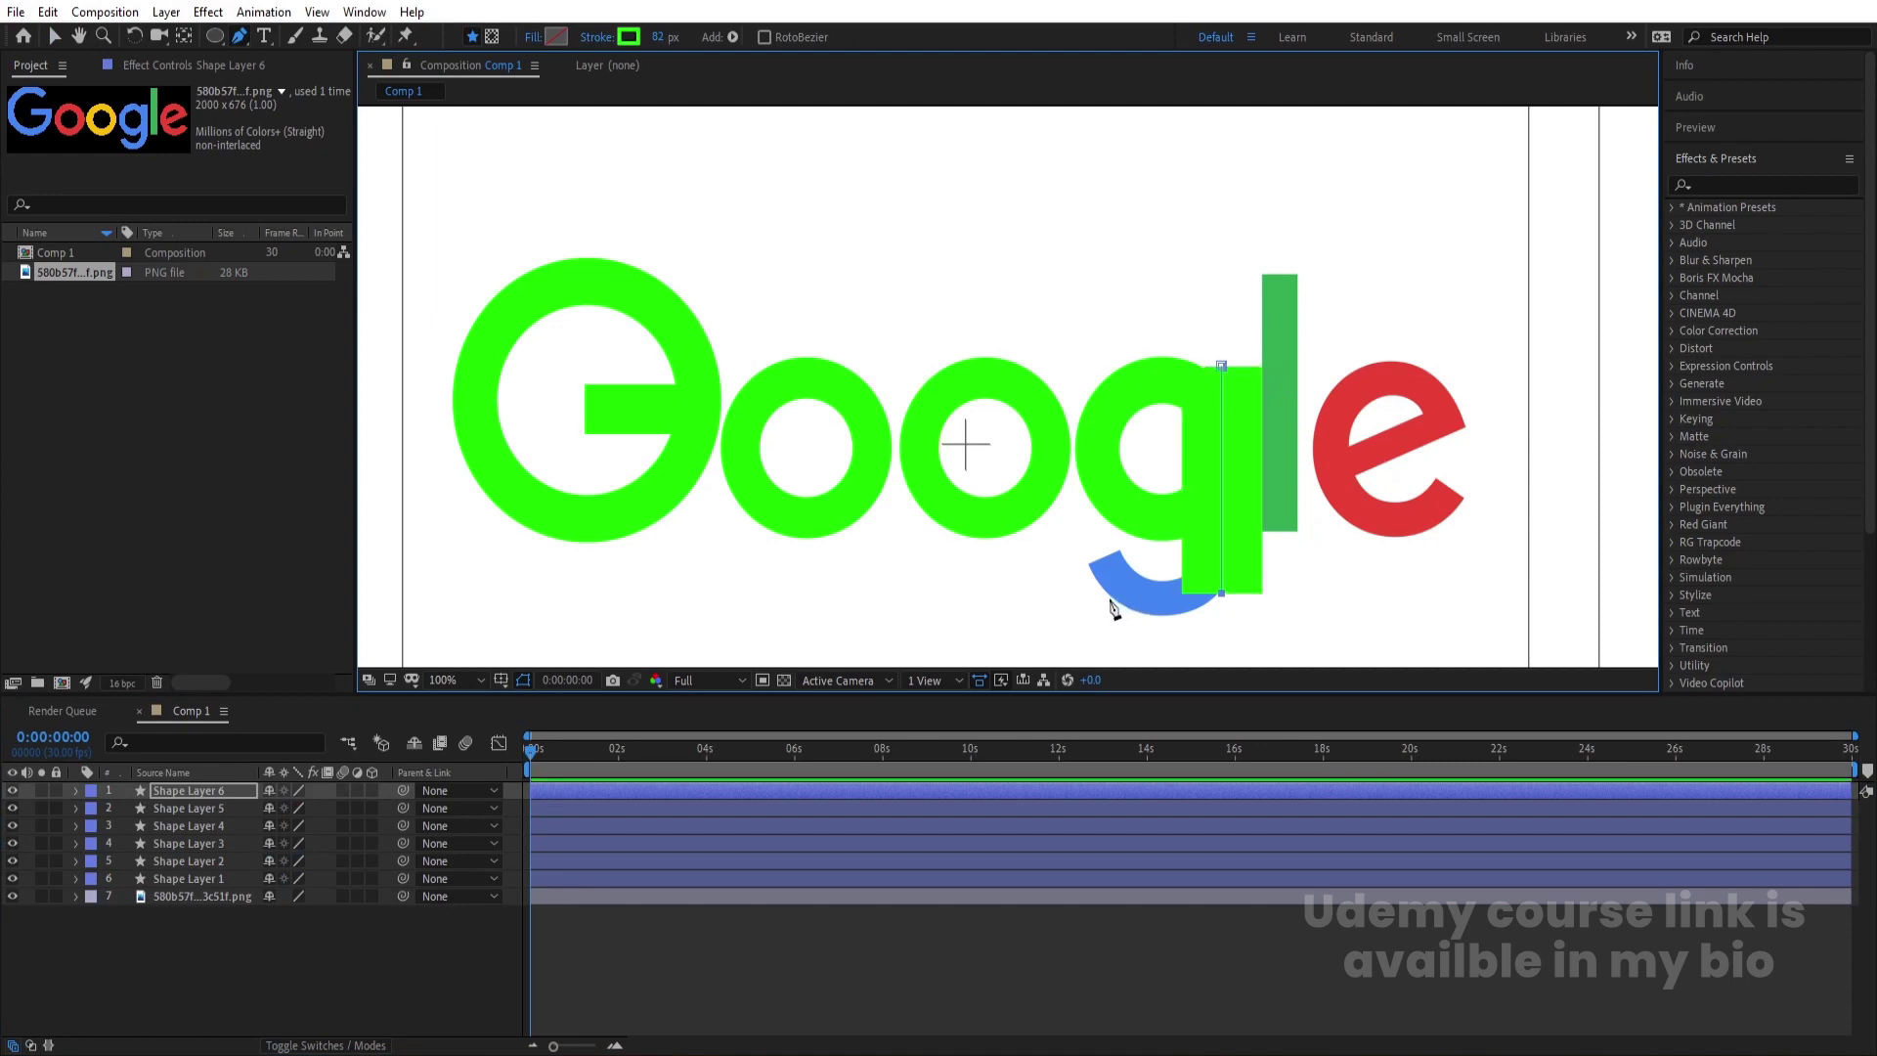
pyautogui.click(1109, 531)
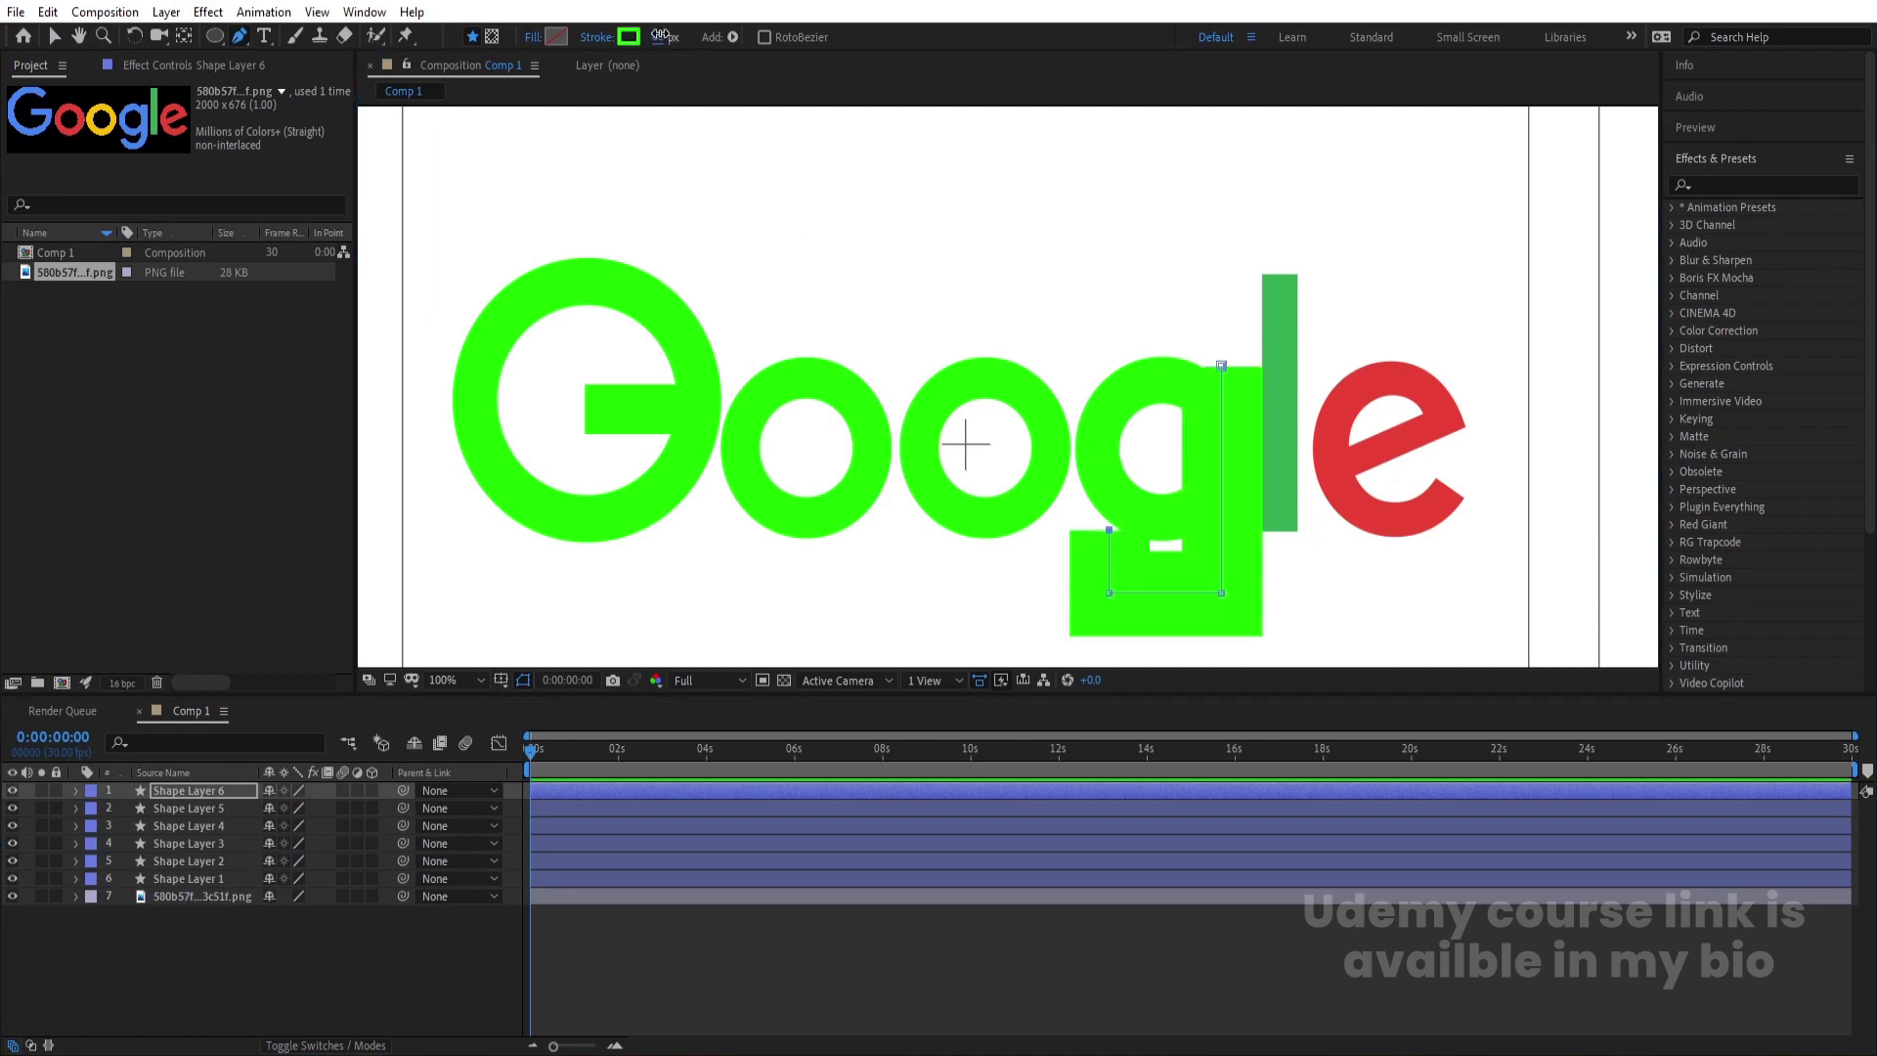
pyautogui.moveTo(662, 36); pyautogui.dragTo(616, 37)
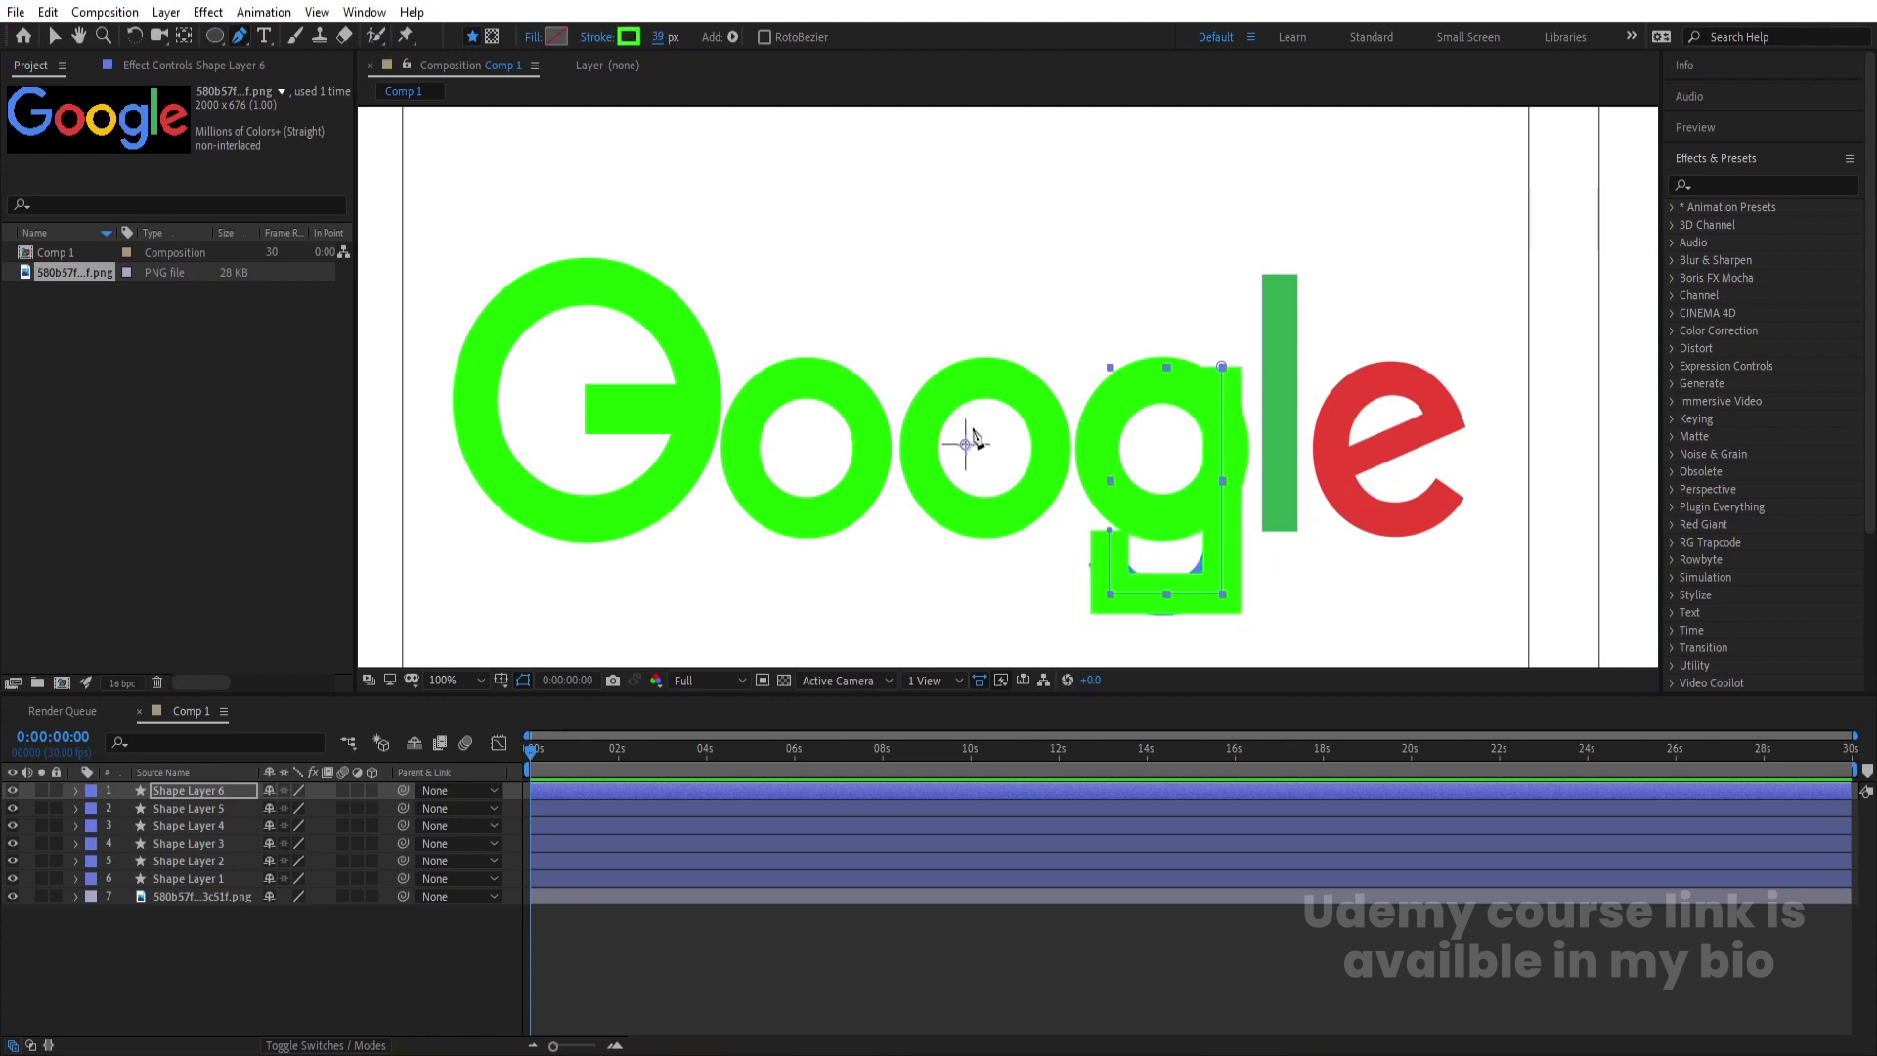
pyautogui.click(1110, 532)
pyautogui.moveTo(1108, 531); pyautogui.dragTo(1109, 508)
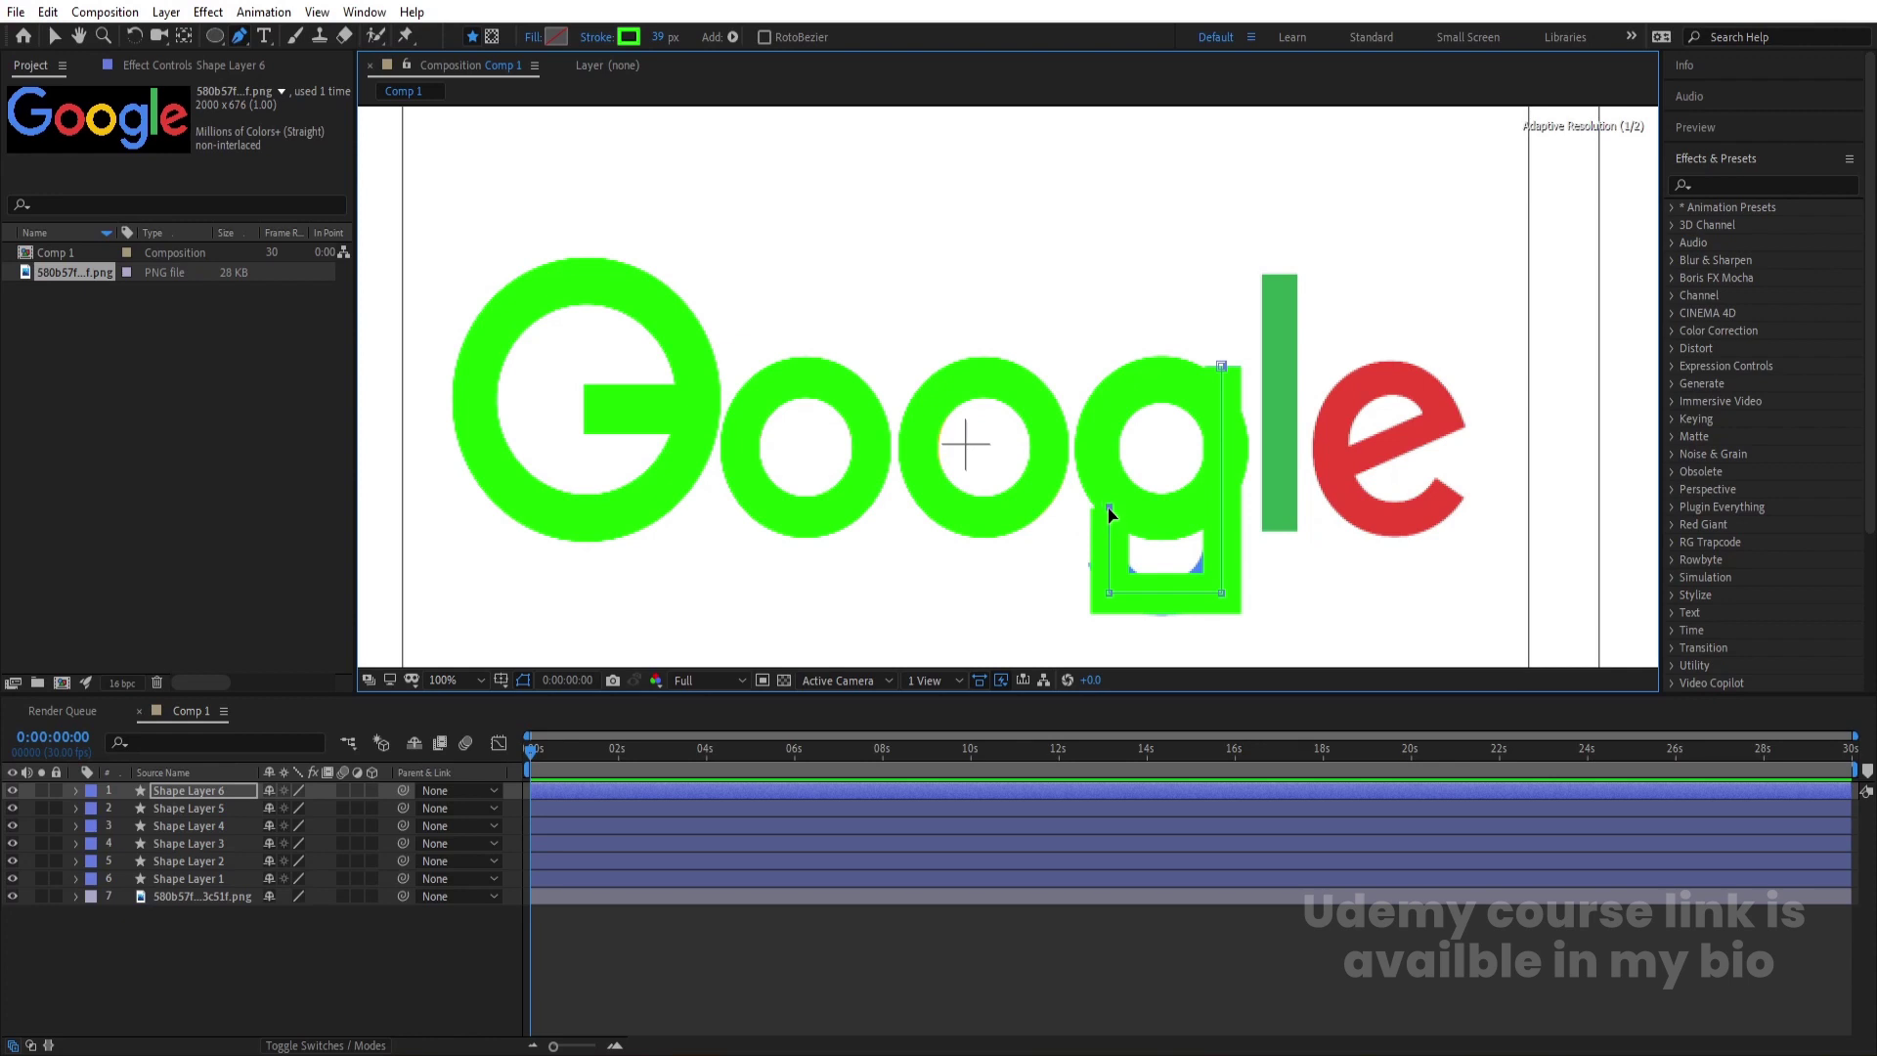
# - Add Round Corners with radius 43 to the g path and set its stroke to 45 px
pyautogui.click(75, 792)
pyautogui.click(381, 809)
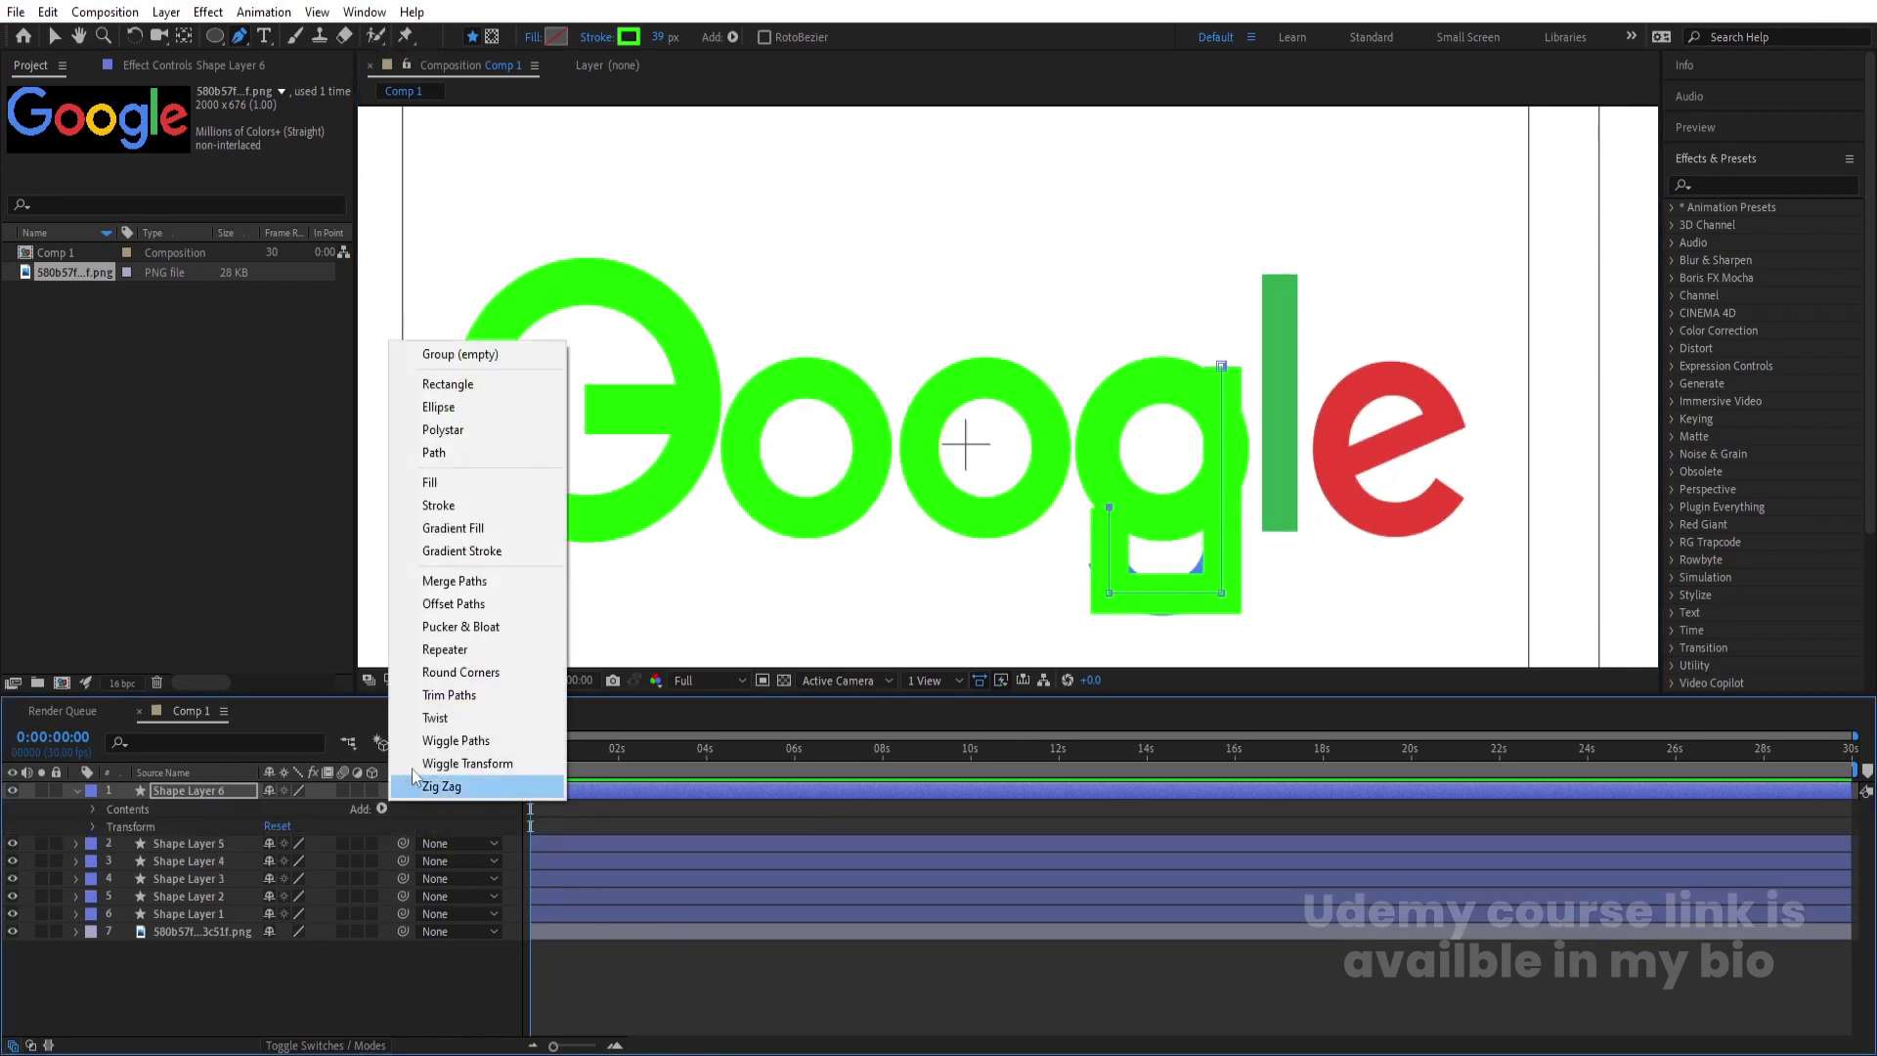
pyautogui.click(449, 673)
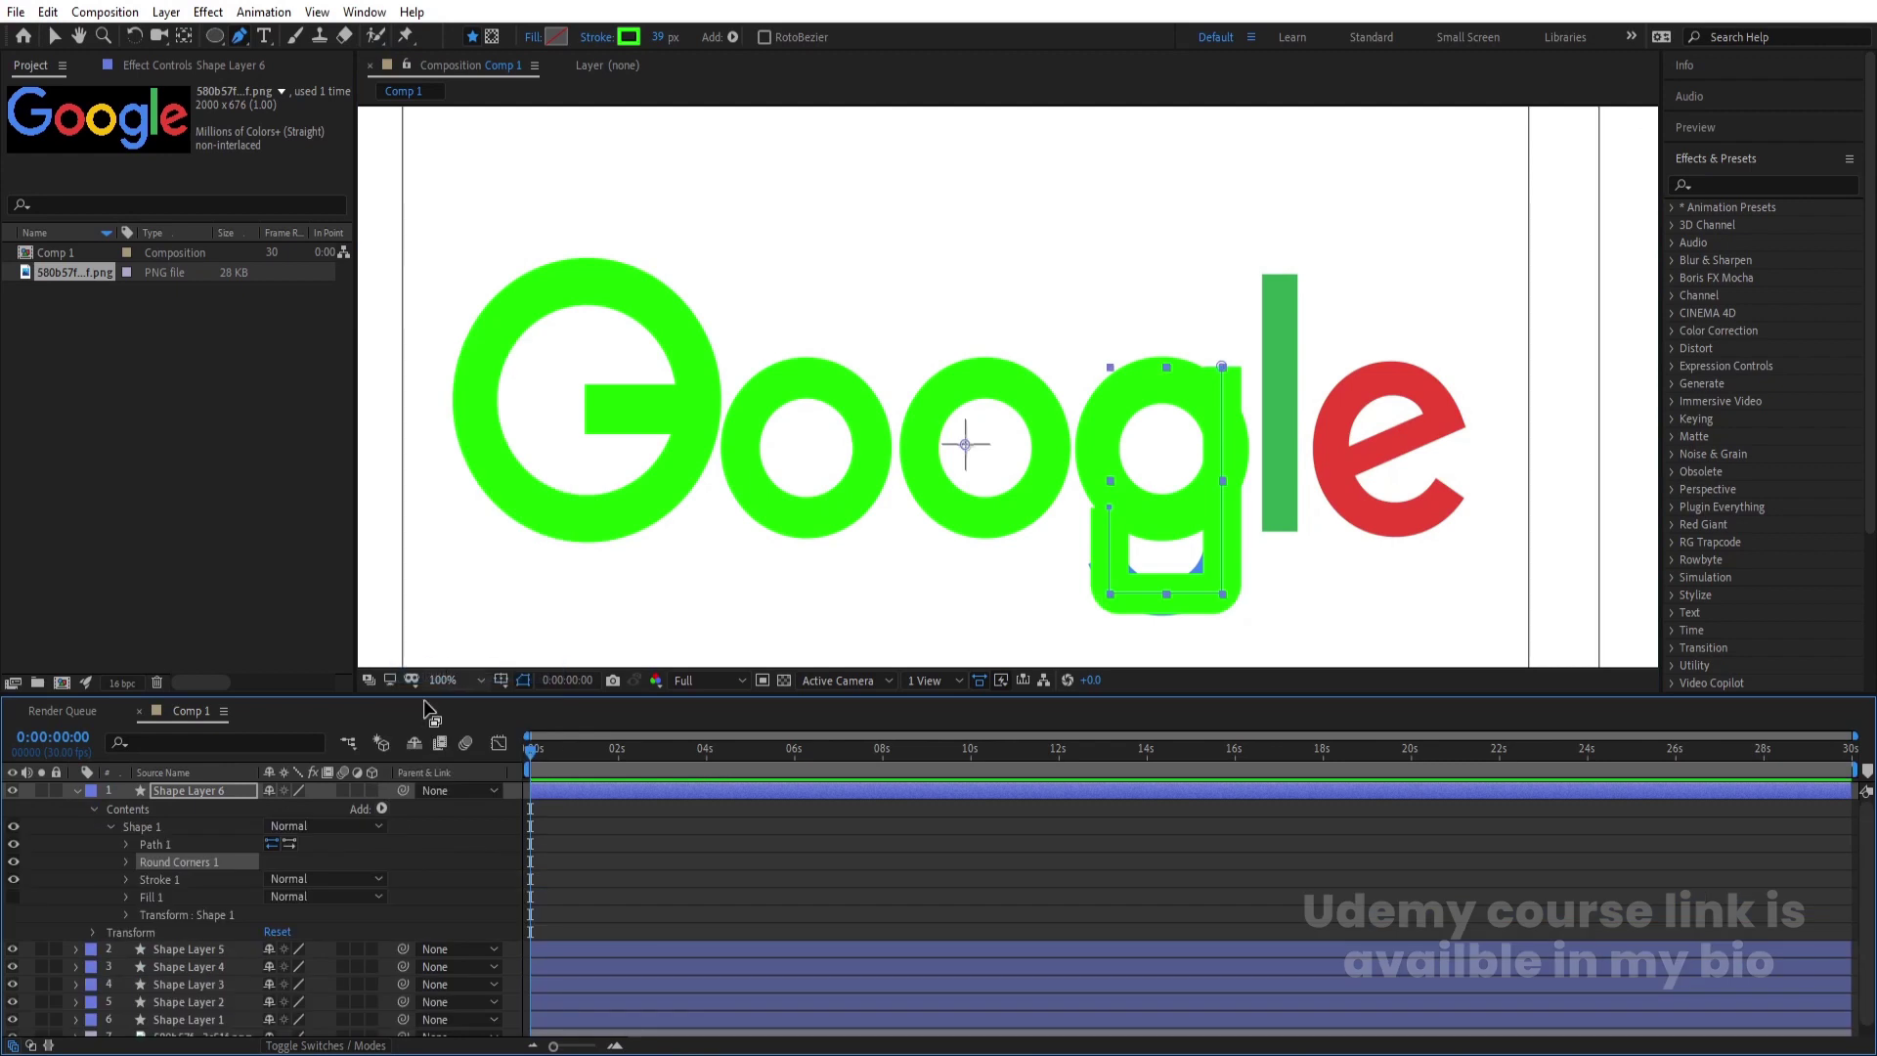
pyautogui.click(127, 861)
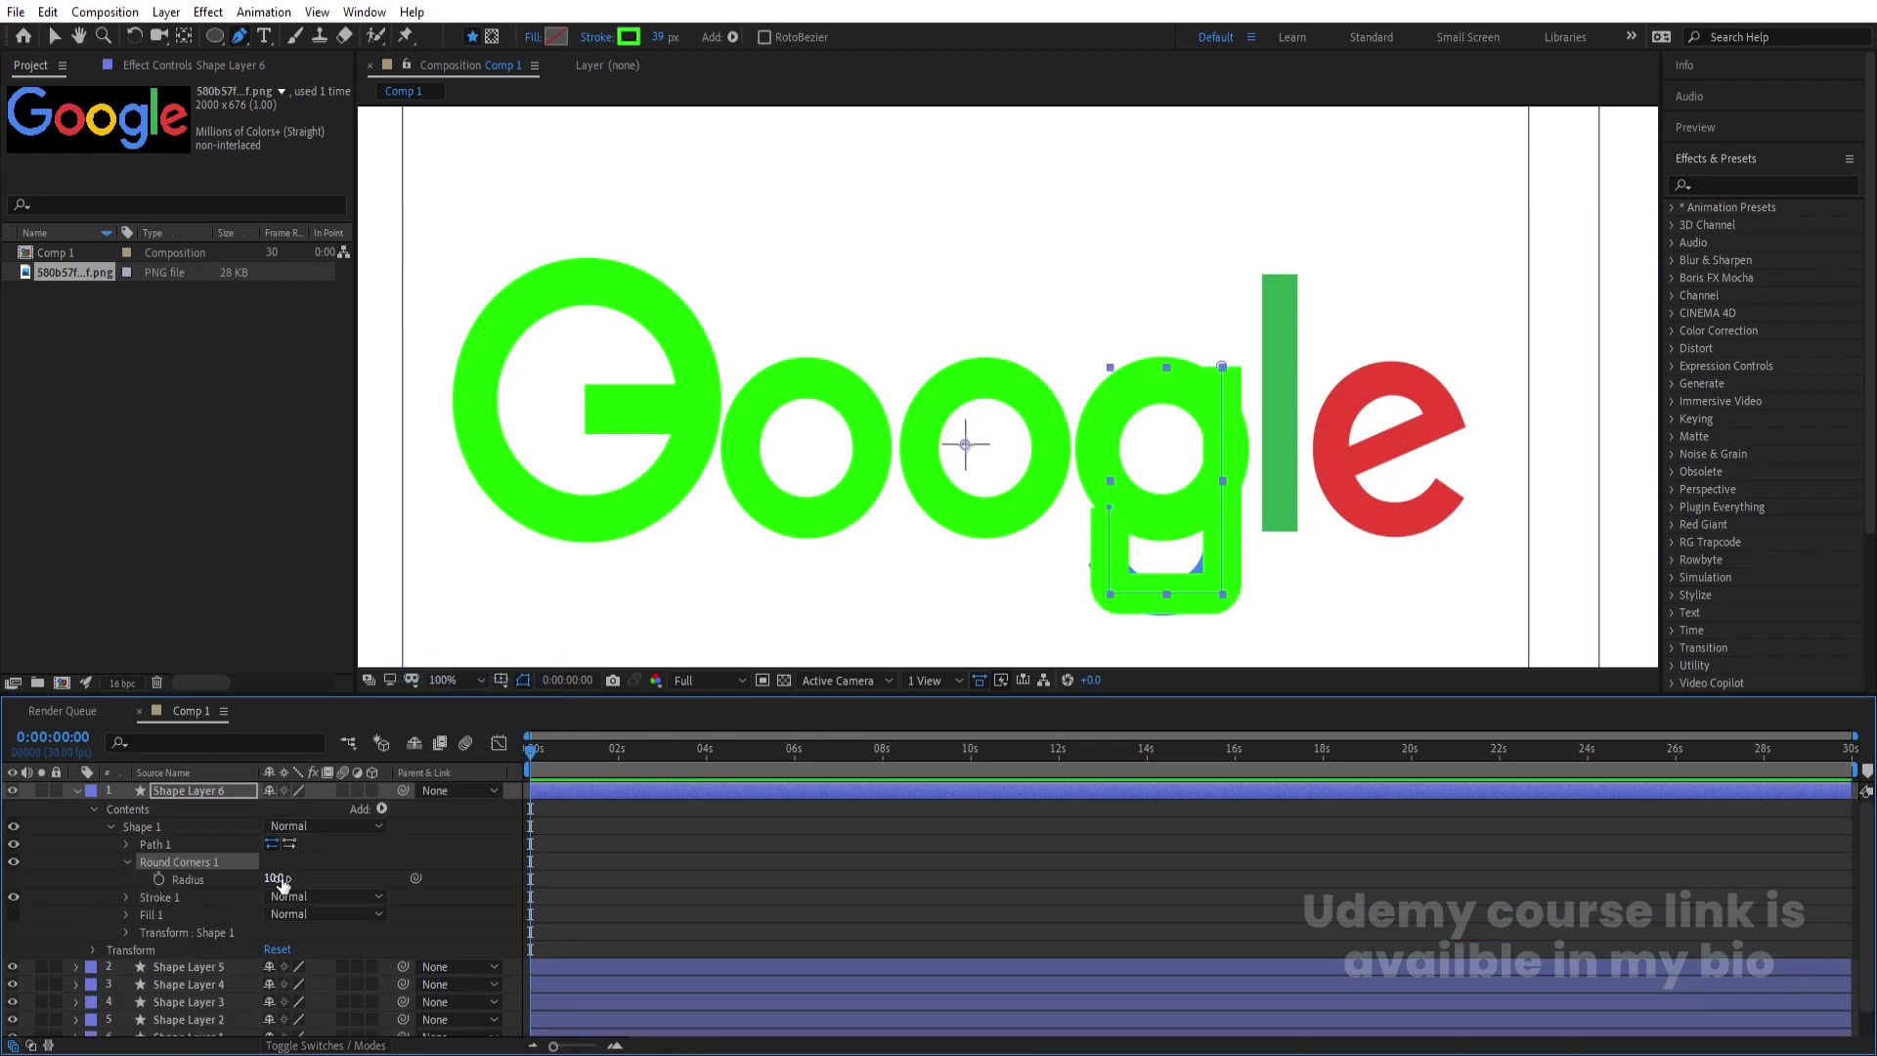
pyautogui.moveTo(283, 880); pyautogui.dragTo(311, 878)
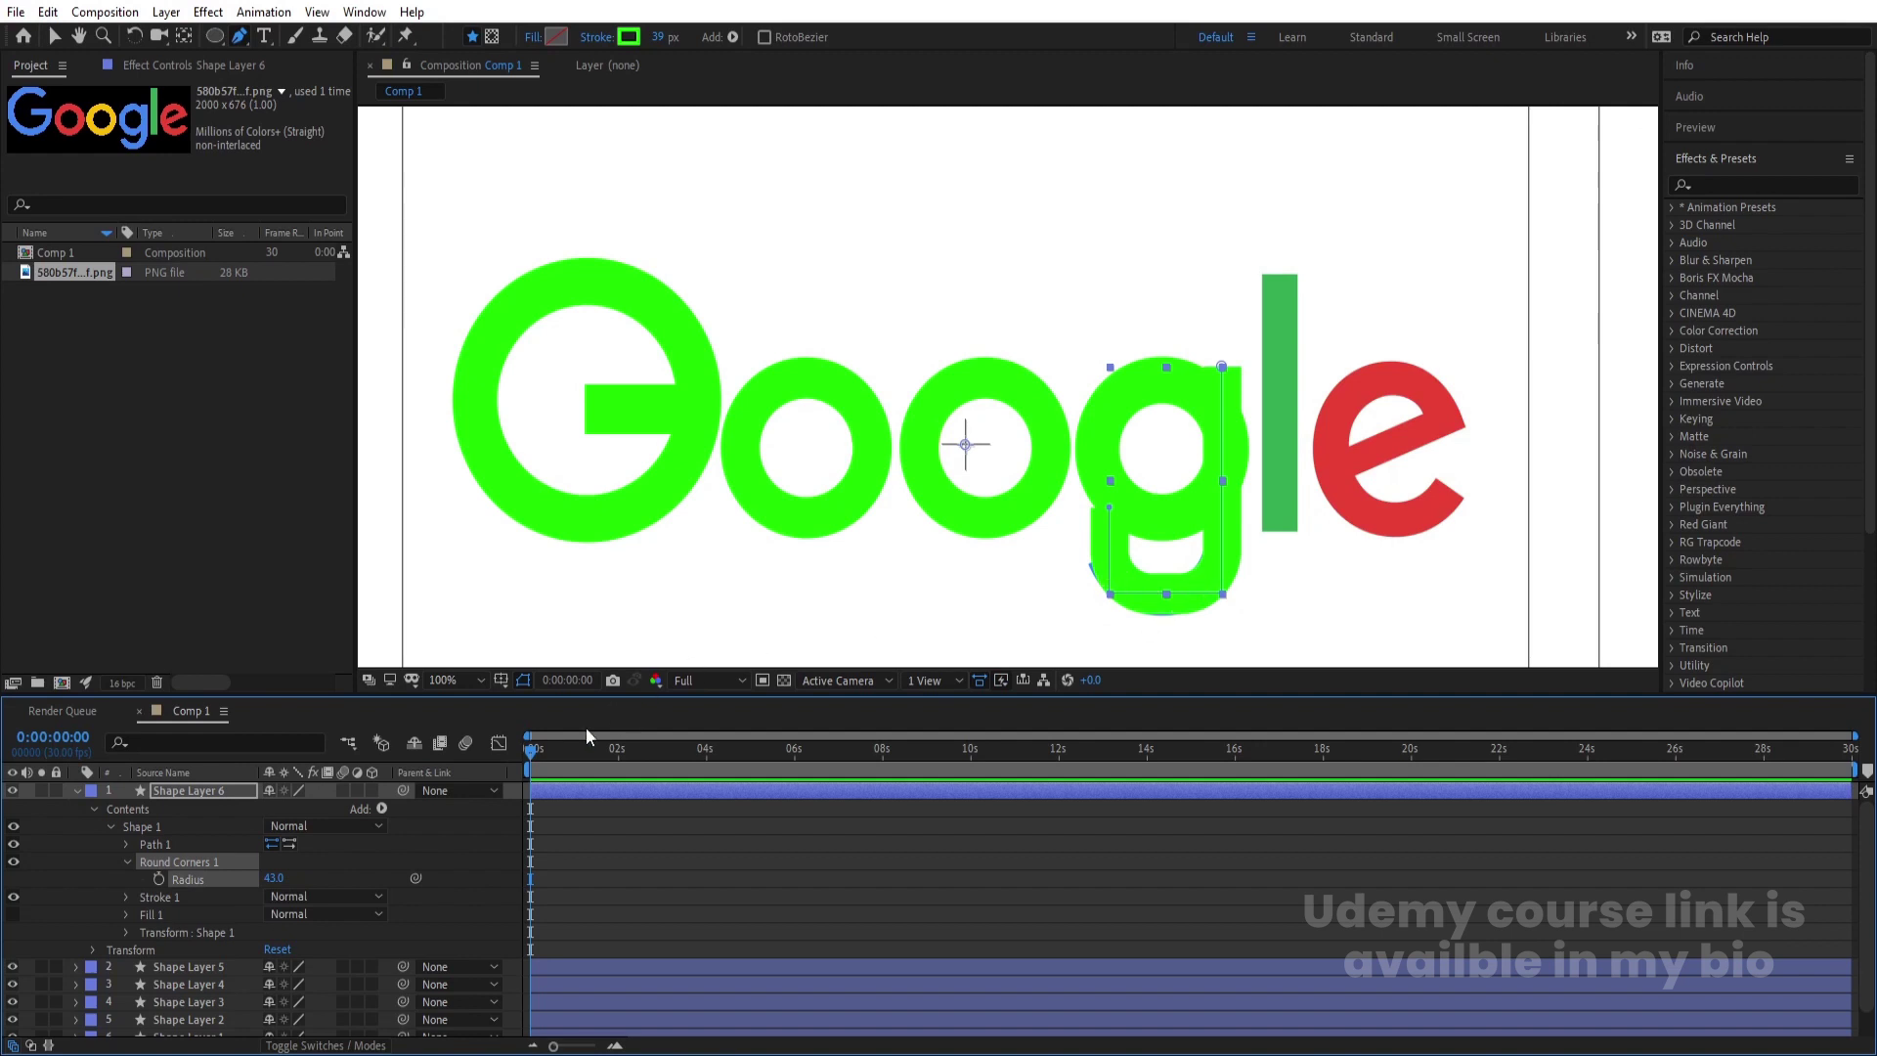
pyautogui.moveTo(660, 37); pyautogui.dragTo(671, 36)
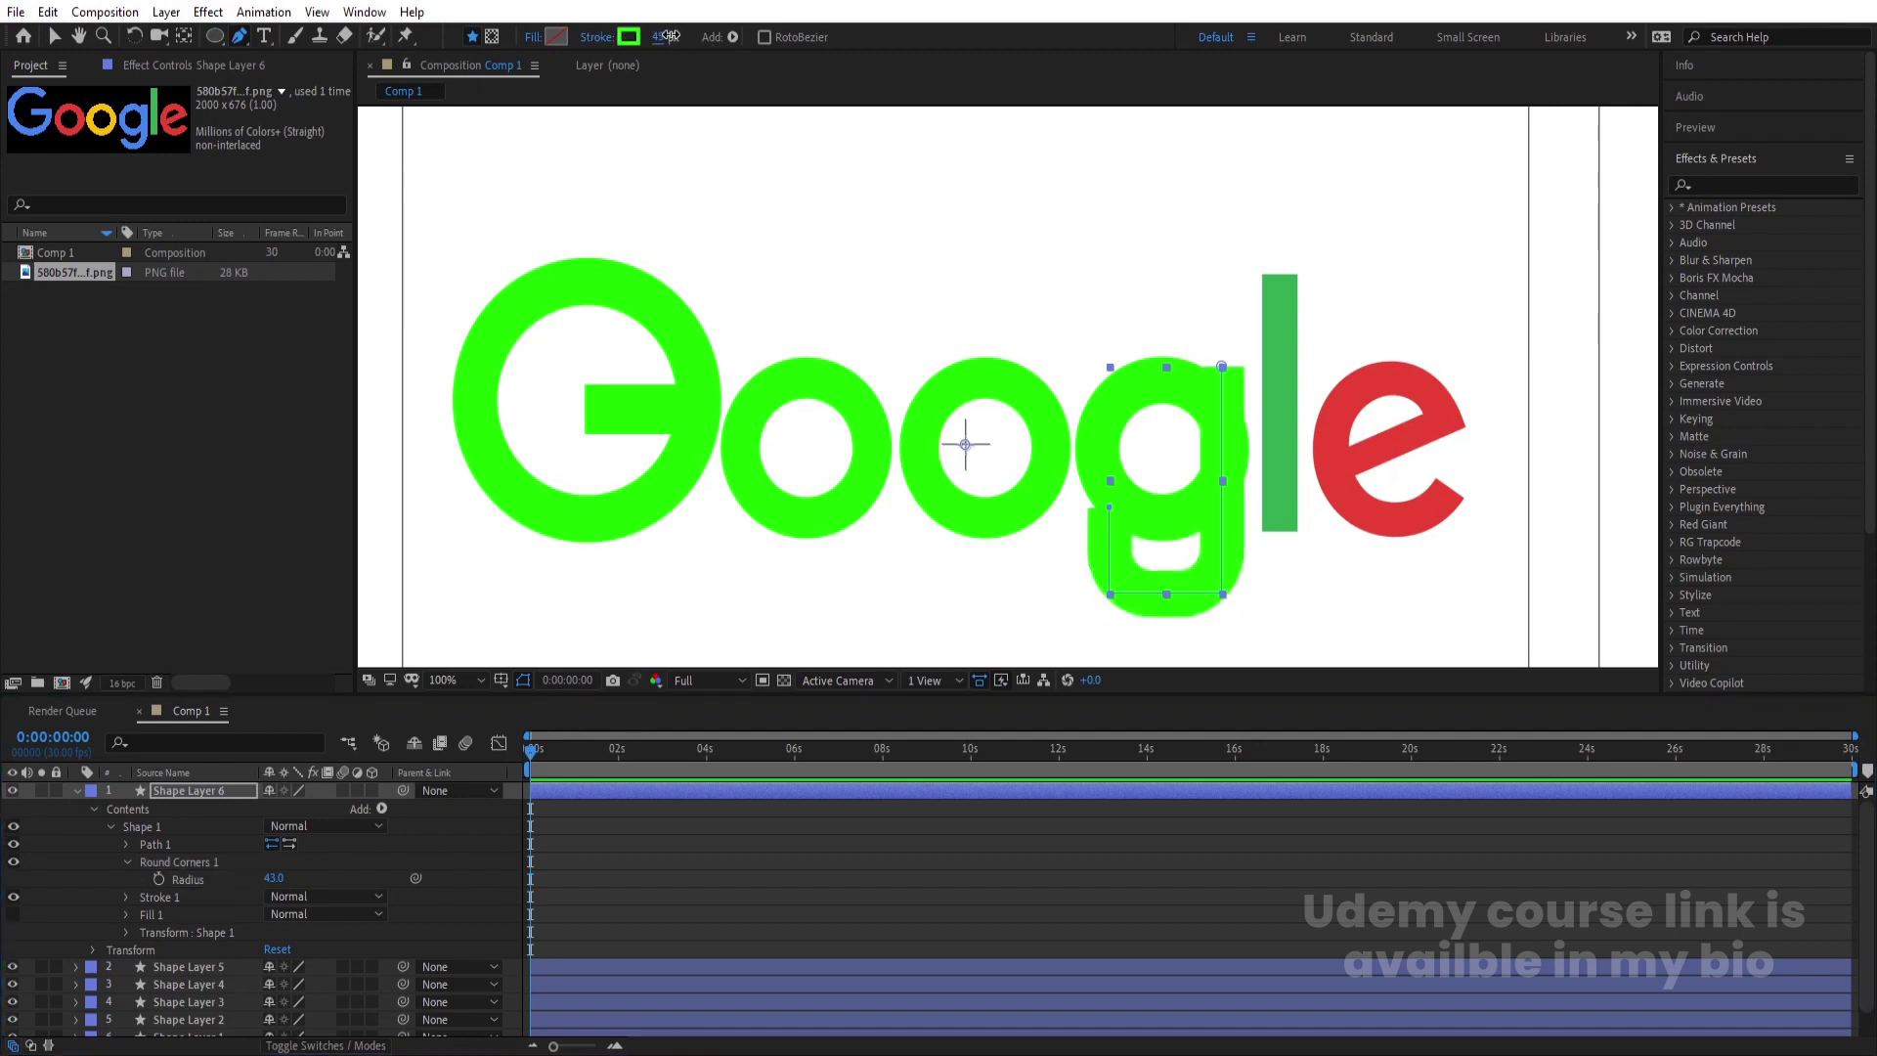
pyautogui.click(606, 886)
pyautogui.press('u')
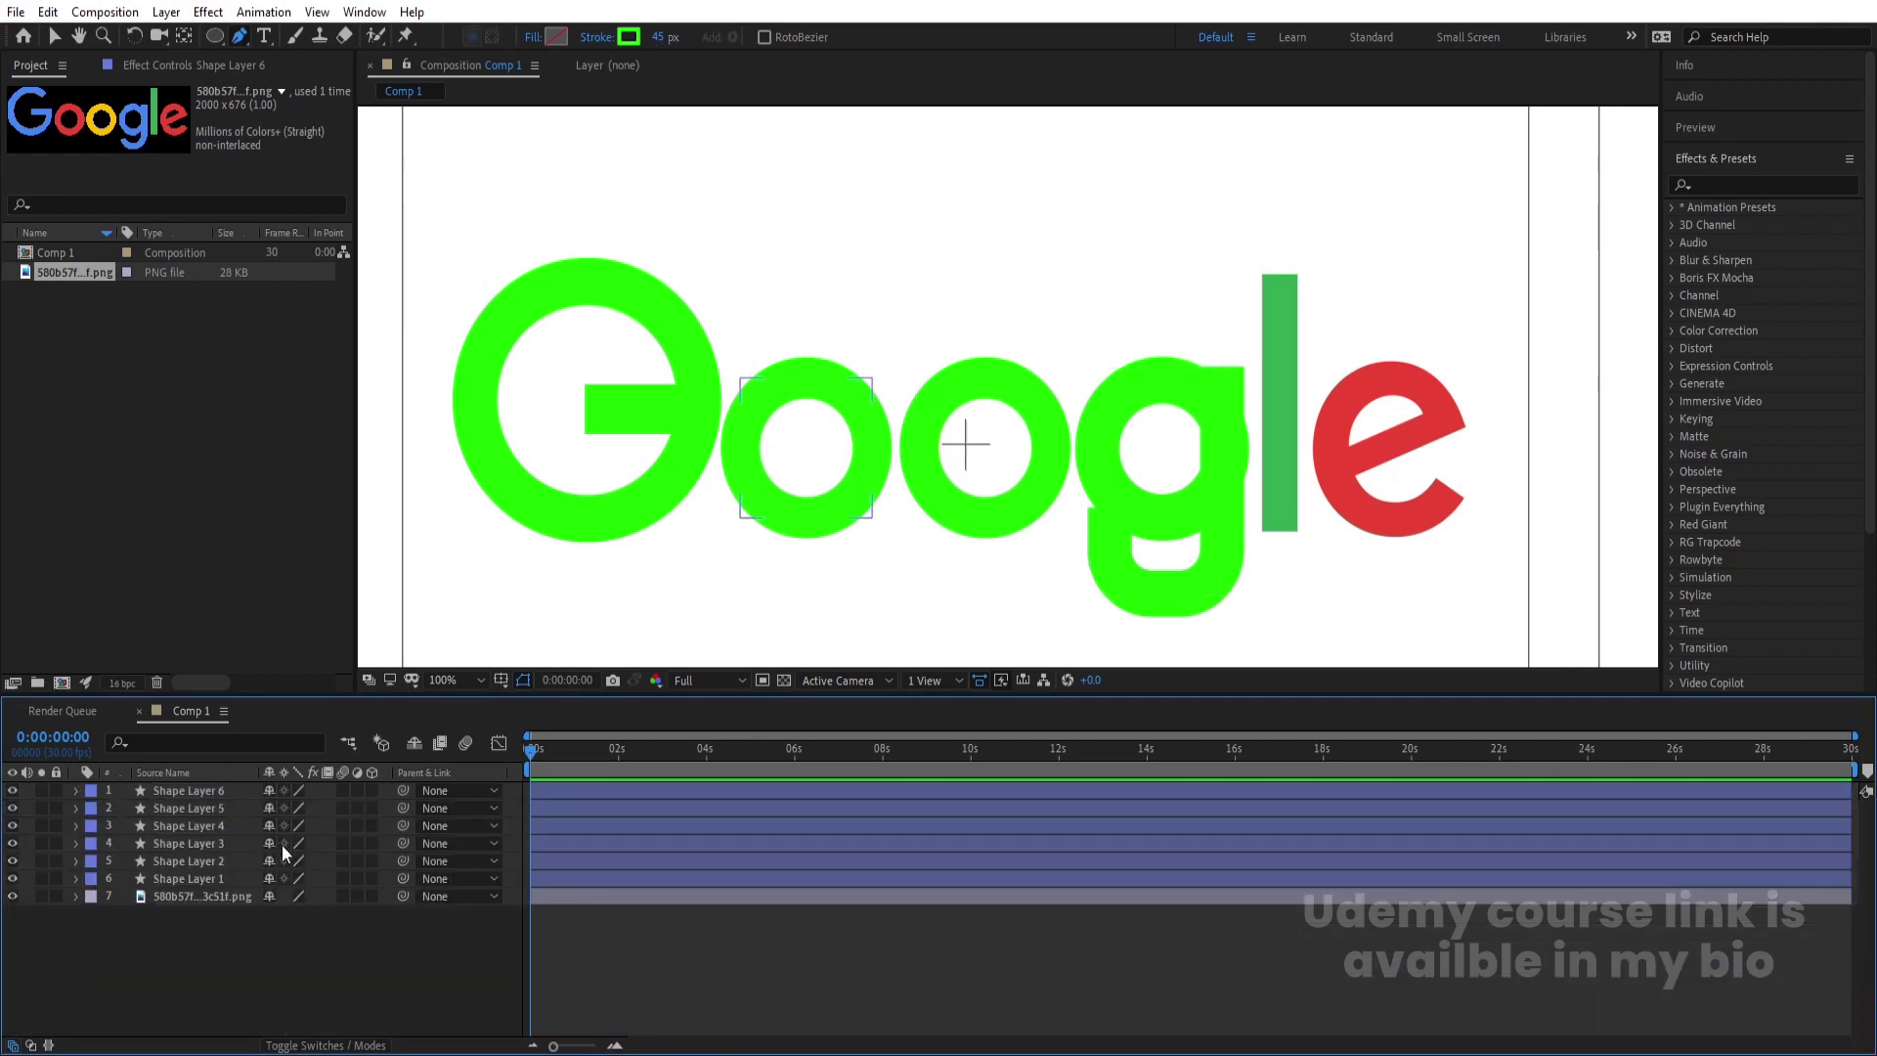
# - Draw a vertical green stroke from the top to the bottom of the l as Shape Layer 7
pyautogui.click(1277, 267)
pyautogui.click(1277, 527)
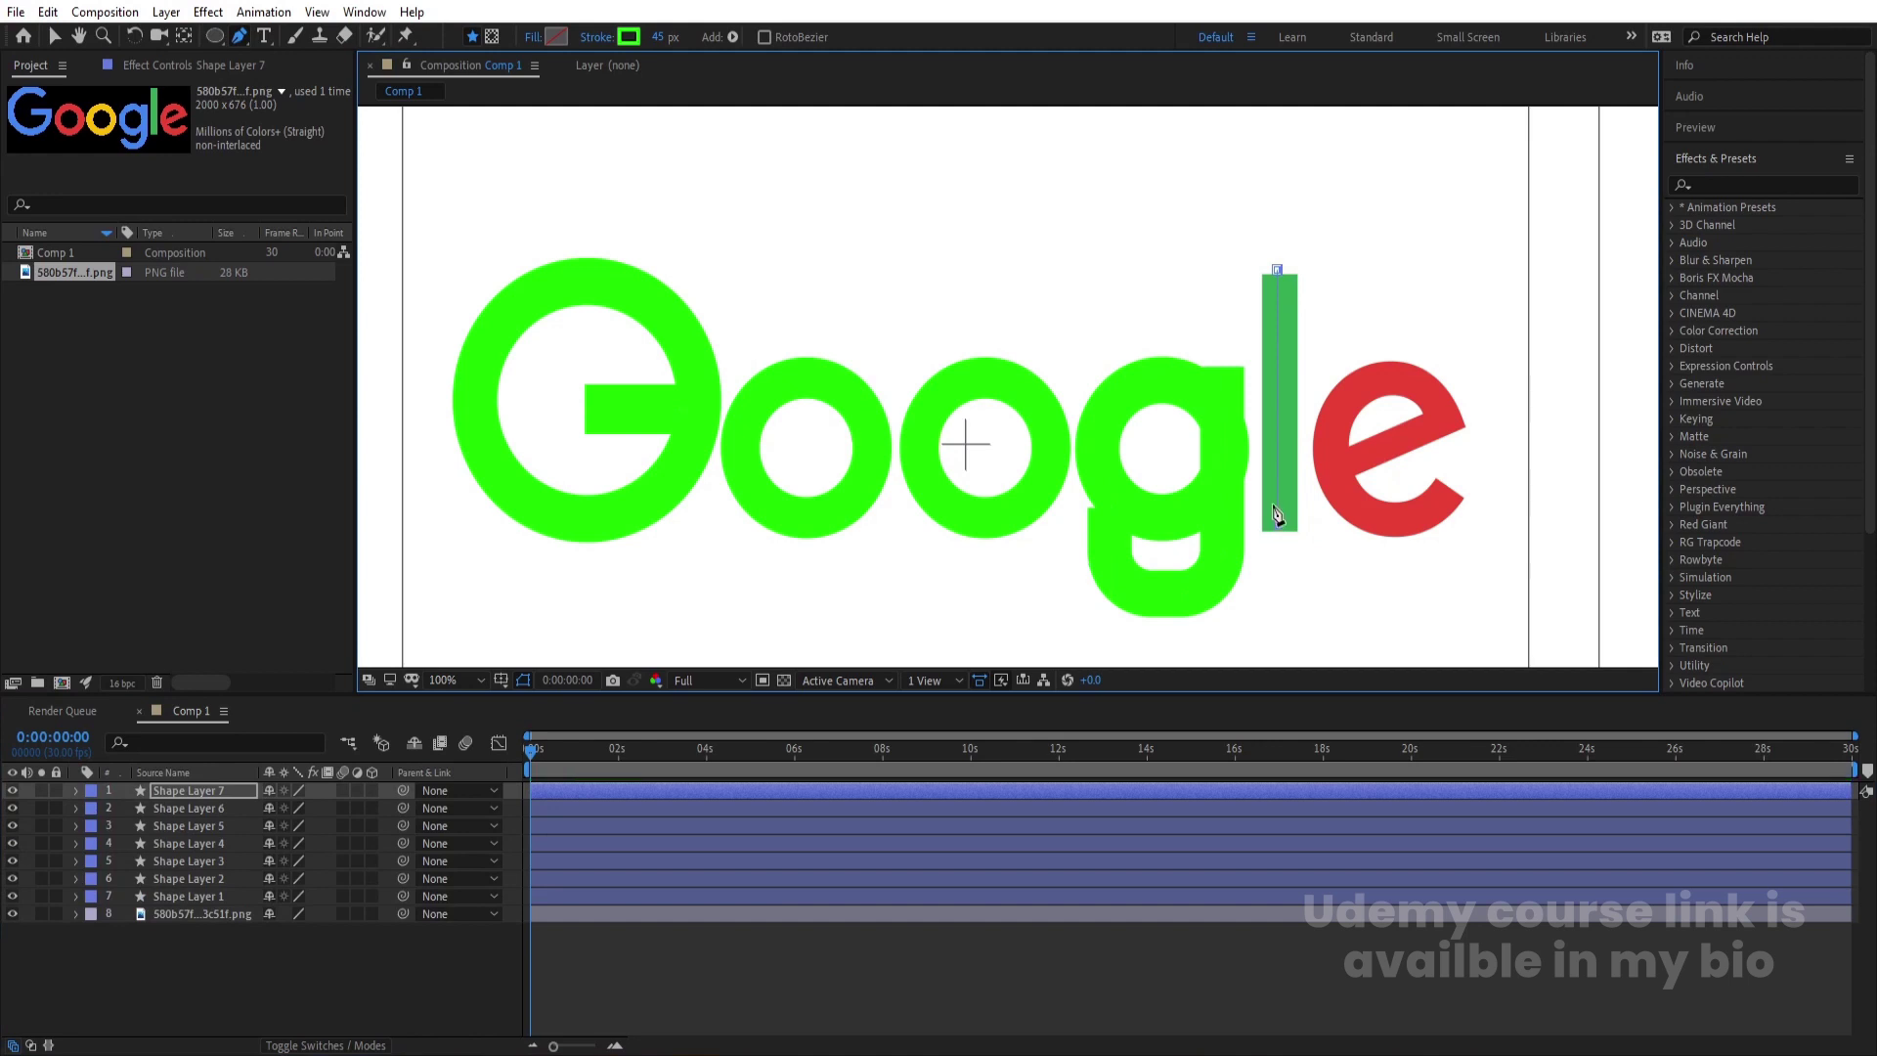
pyautogui.click(231, 792)
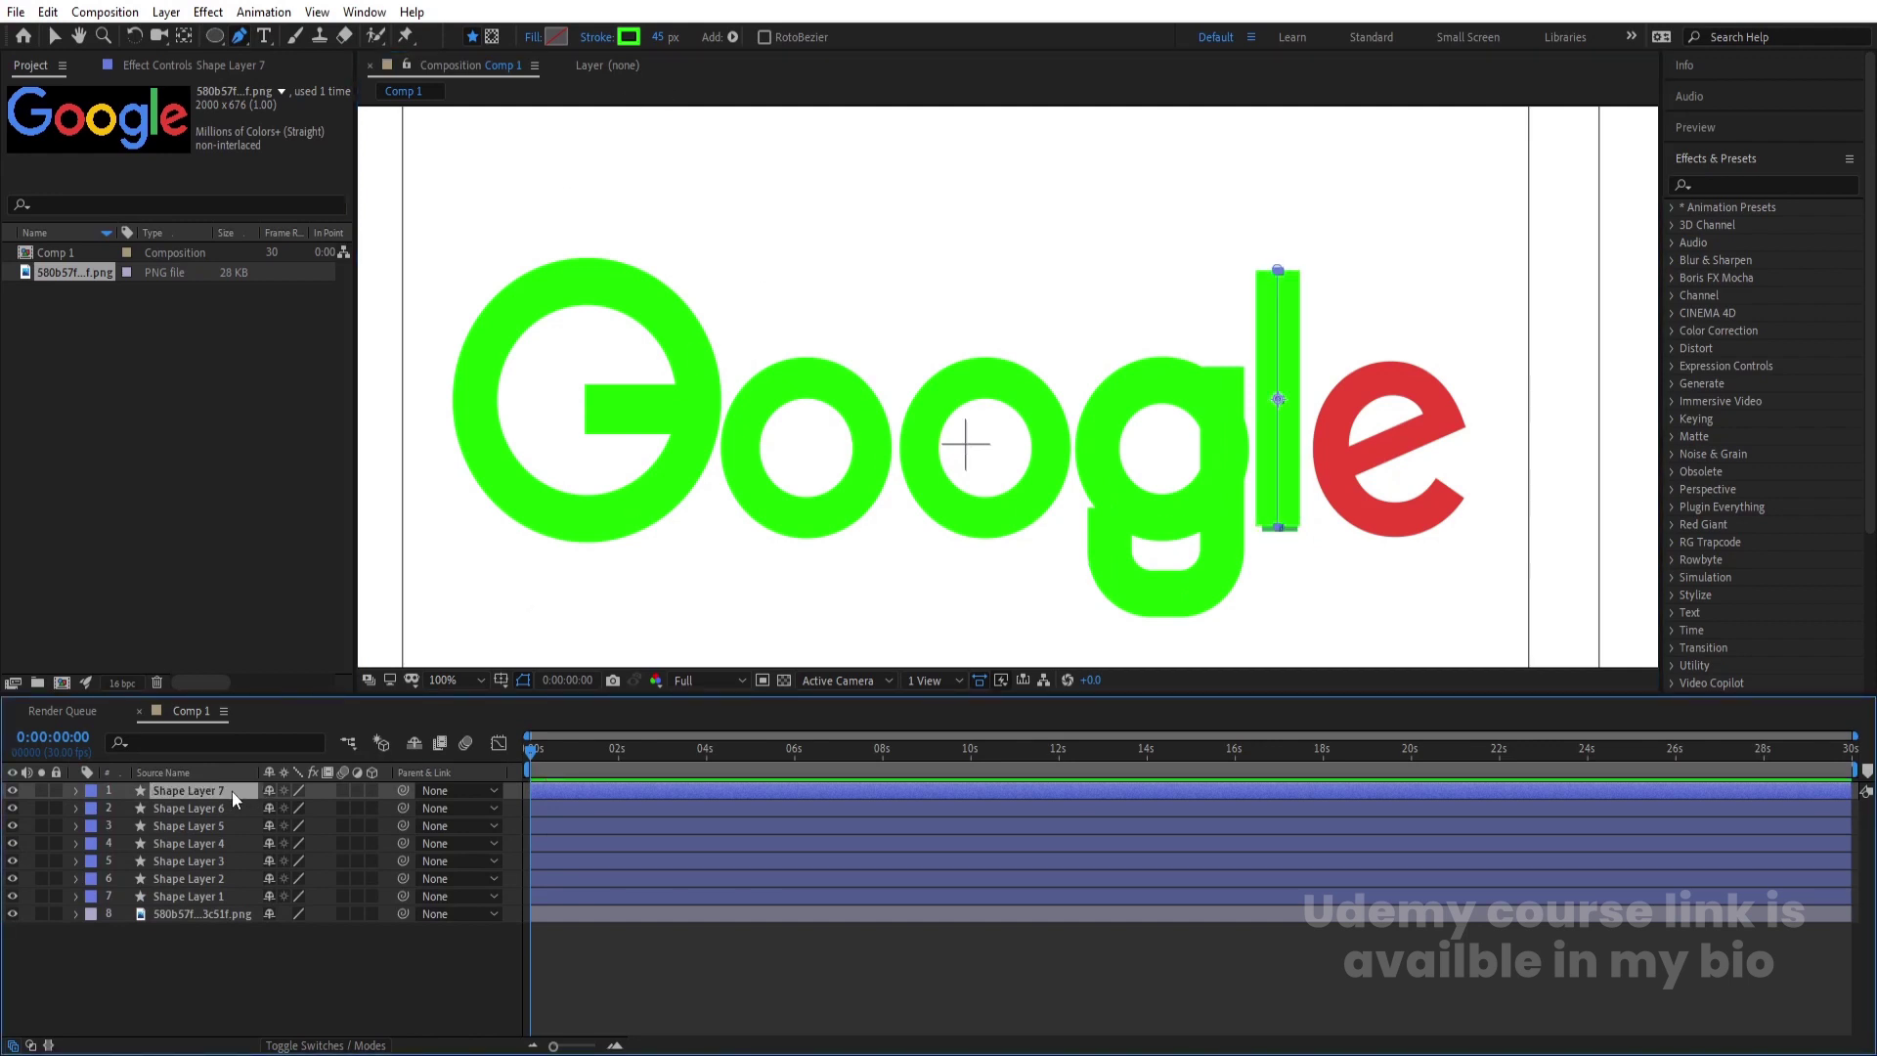
pyautogui.press('Return')
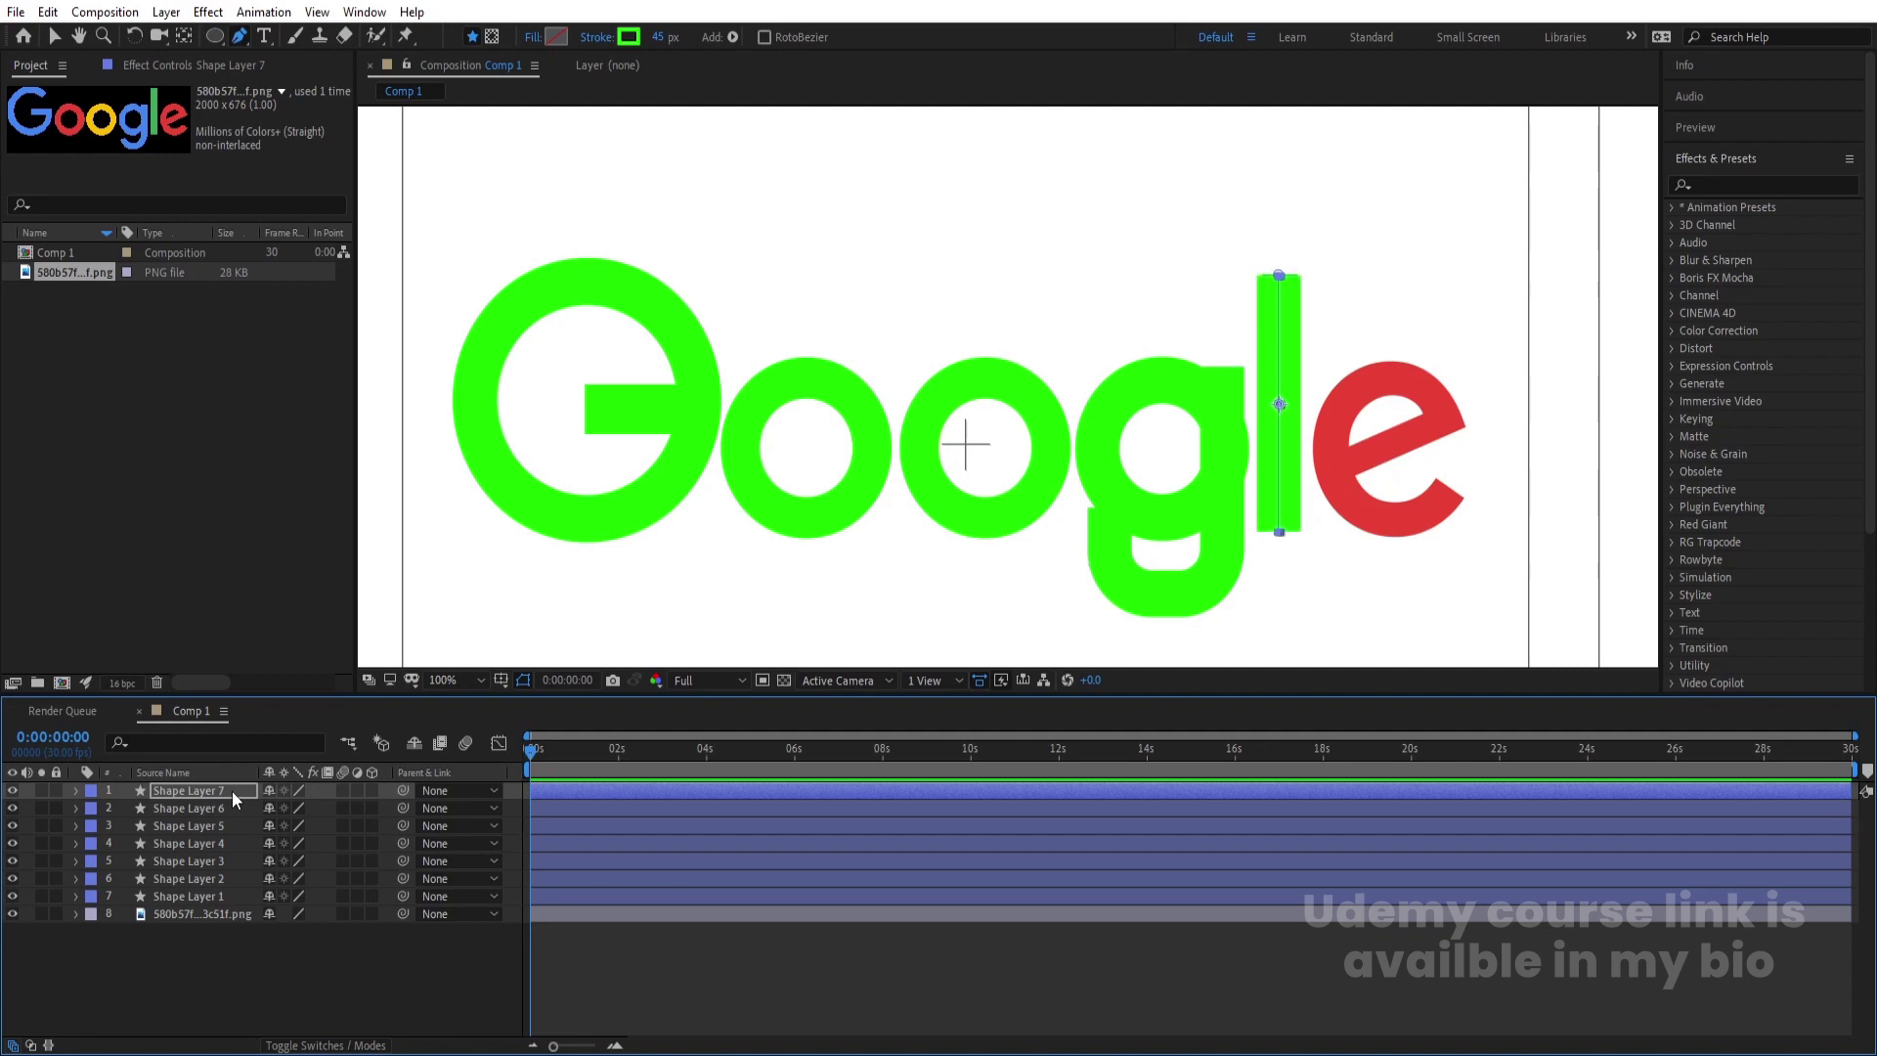
pyautogui.click(1280, 277)
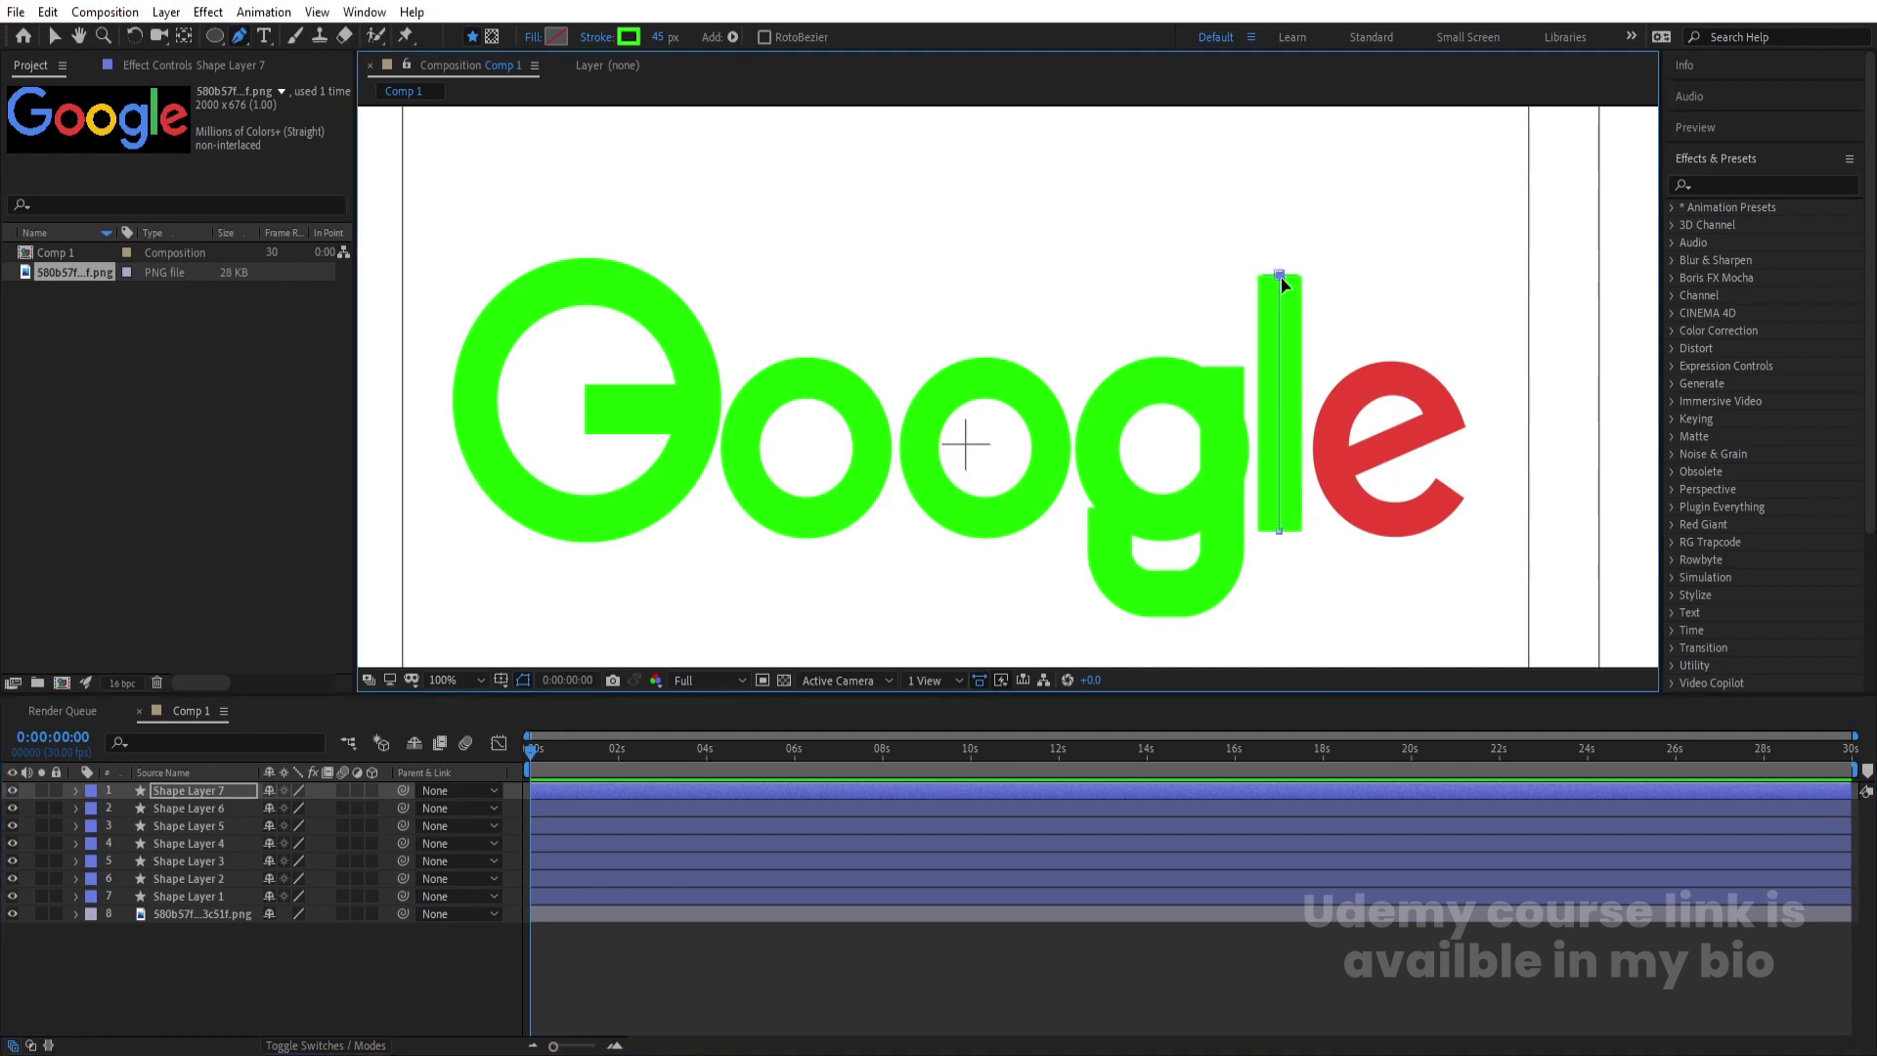
pyautogui.click(207, 966)
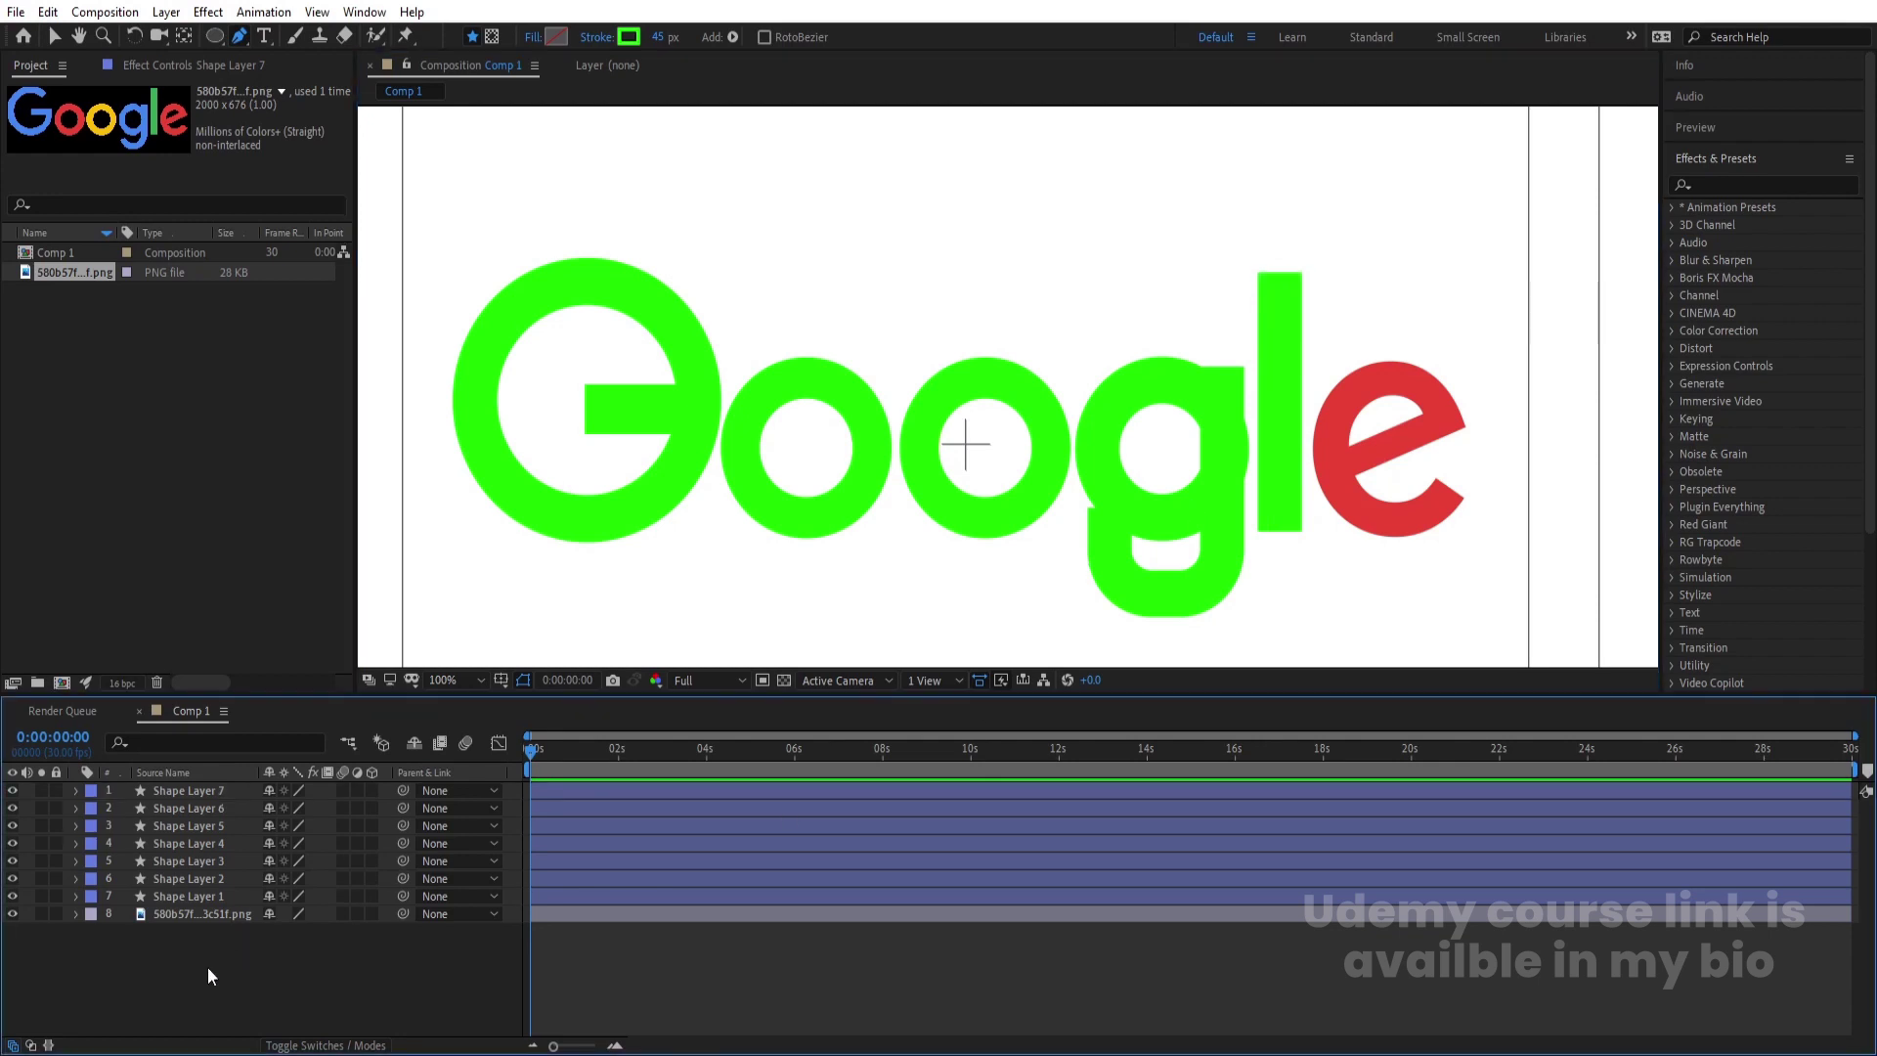
# - Duplicate the first o's ring, move the layer to the top, and place it over the e
pyautogui.press('v')
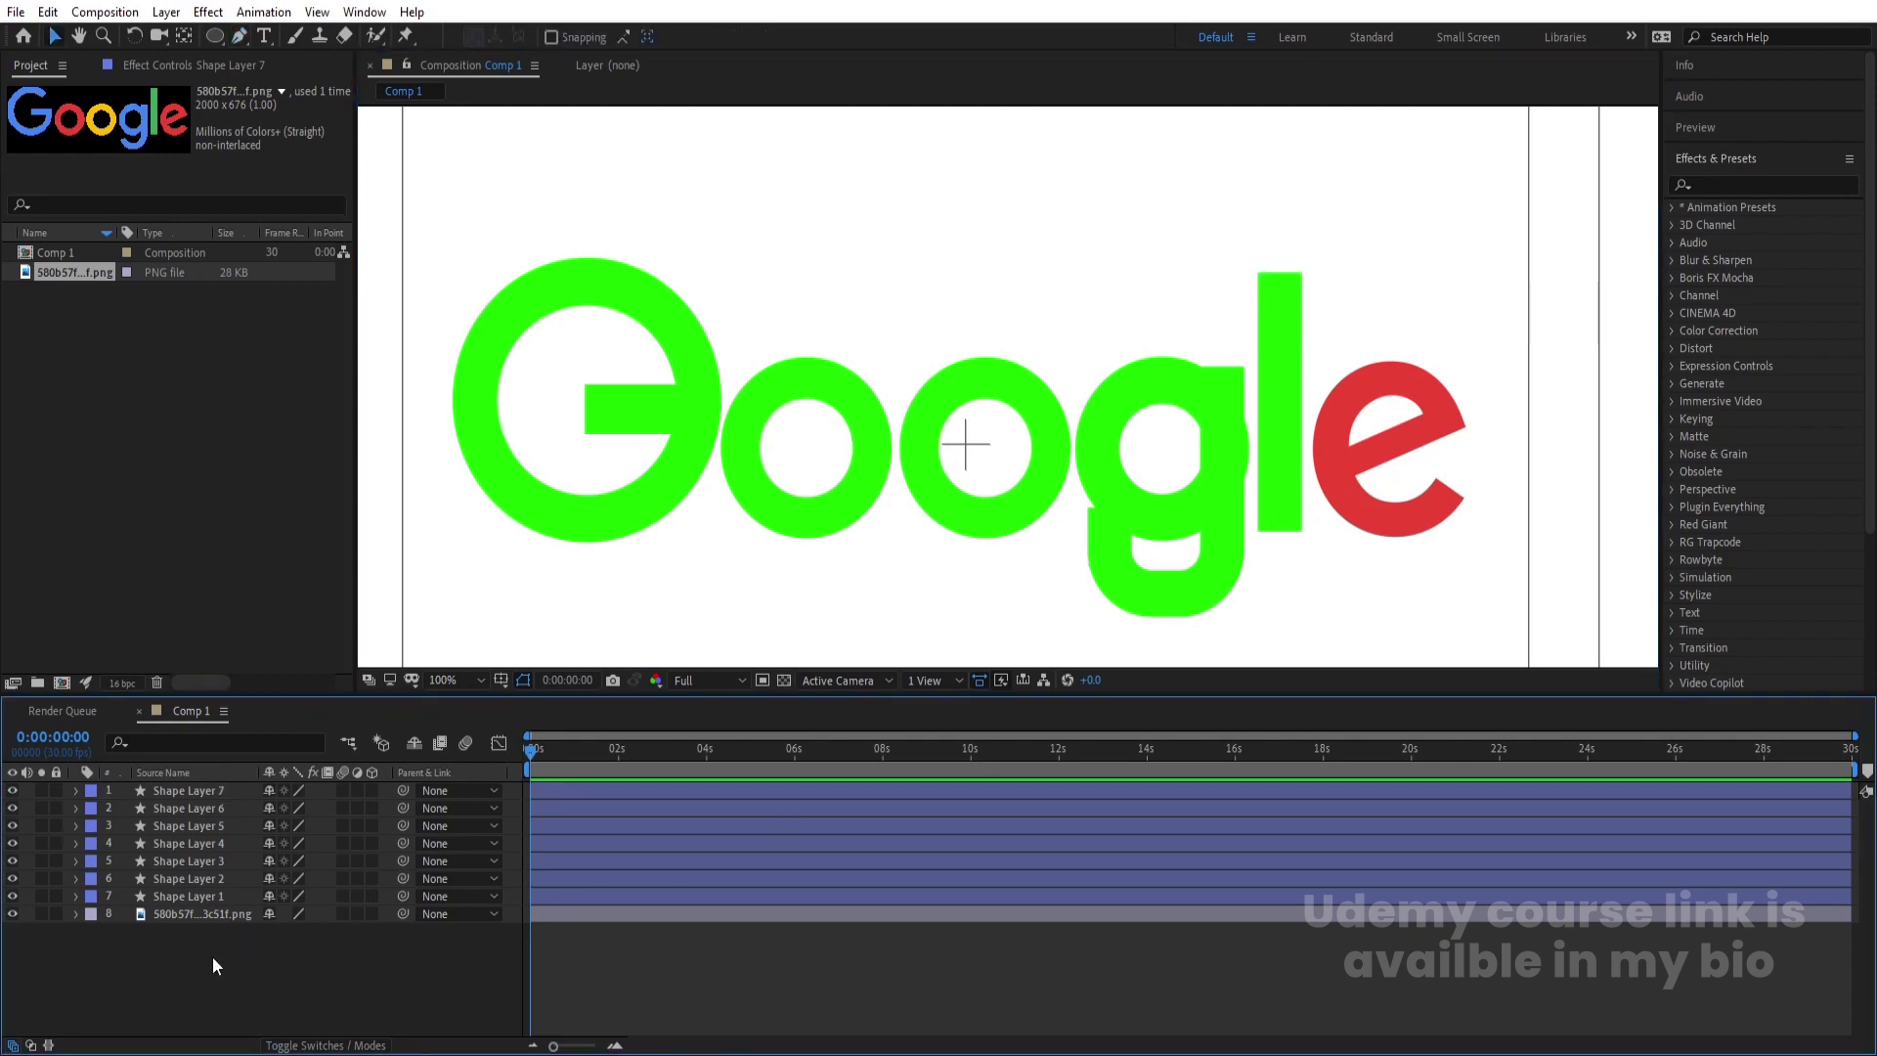
pyautogui.click(790, 501)
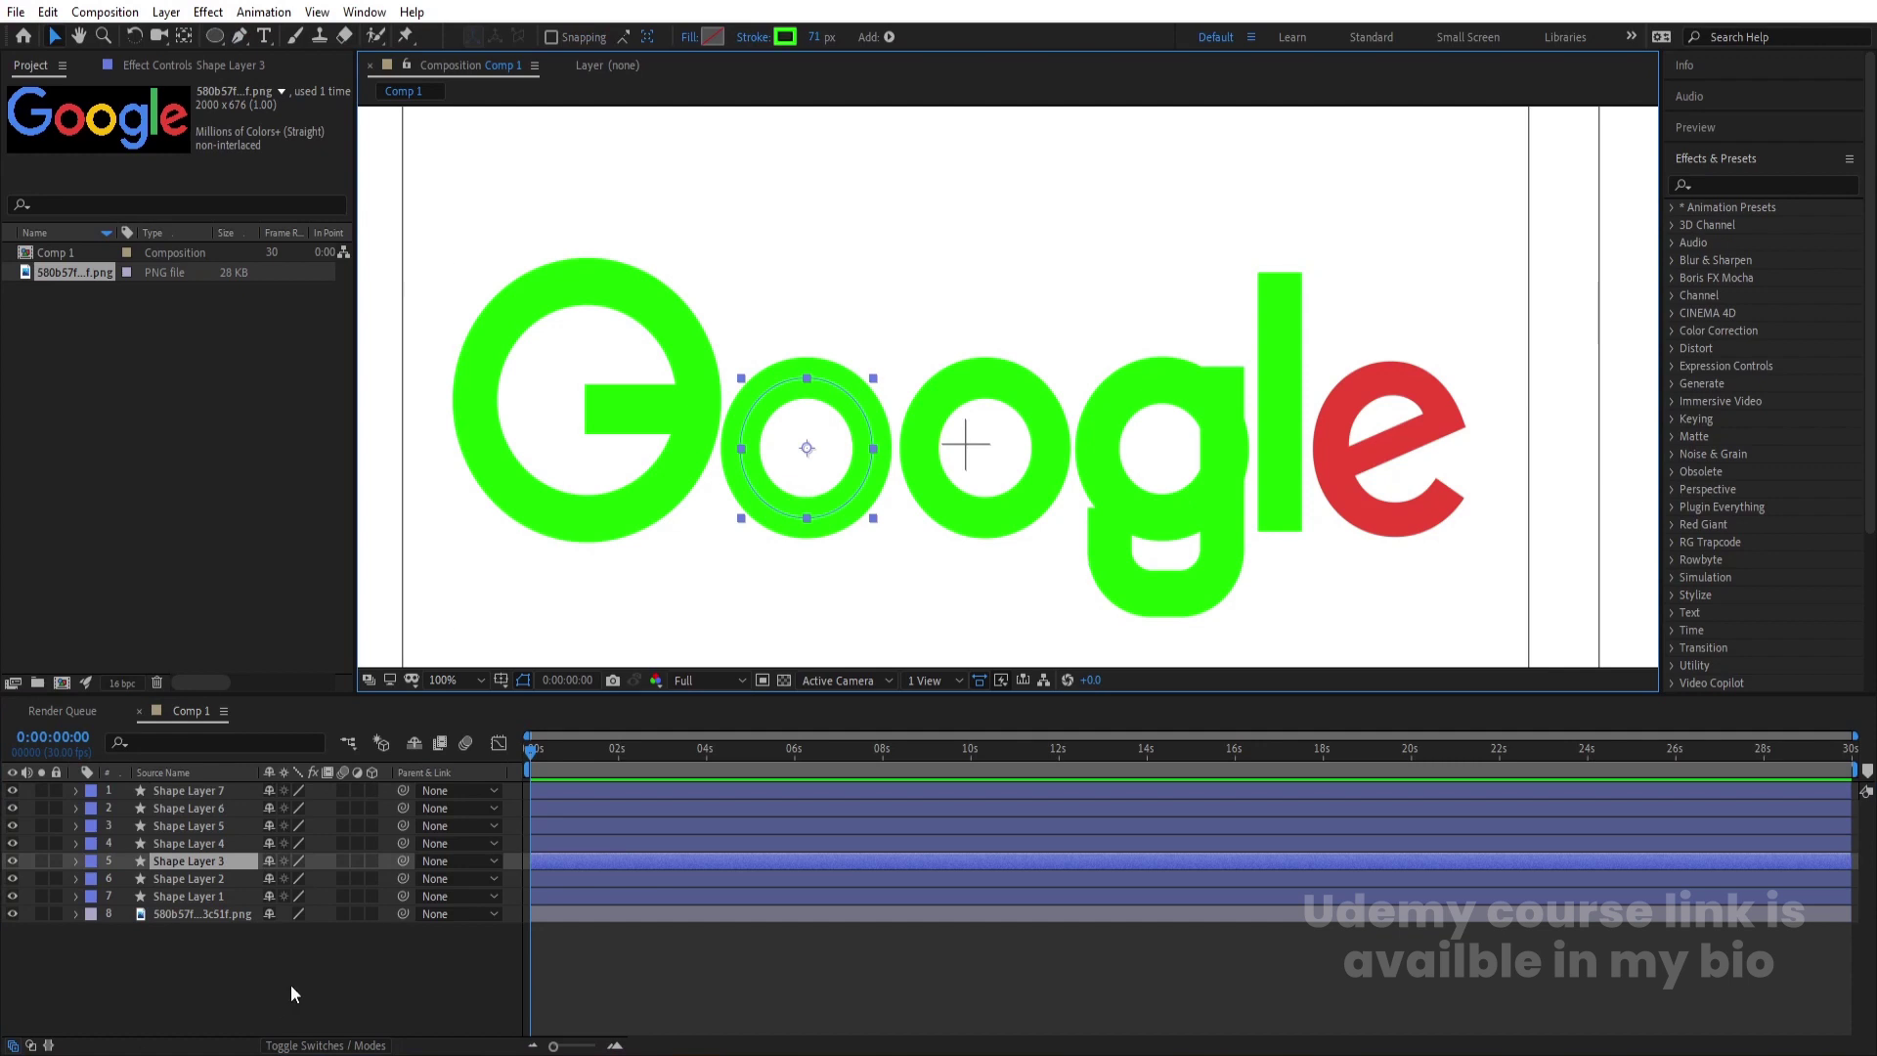
pyautogui.hotkey('ctrl', 'd')
pyautogui.moveTo(174, 864); pyautogui.dragTo(178, 788)
pyautogui.moveTo(953, 513); pyautogui.dragTo(1381, 485)
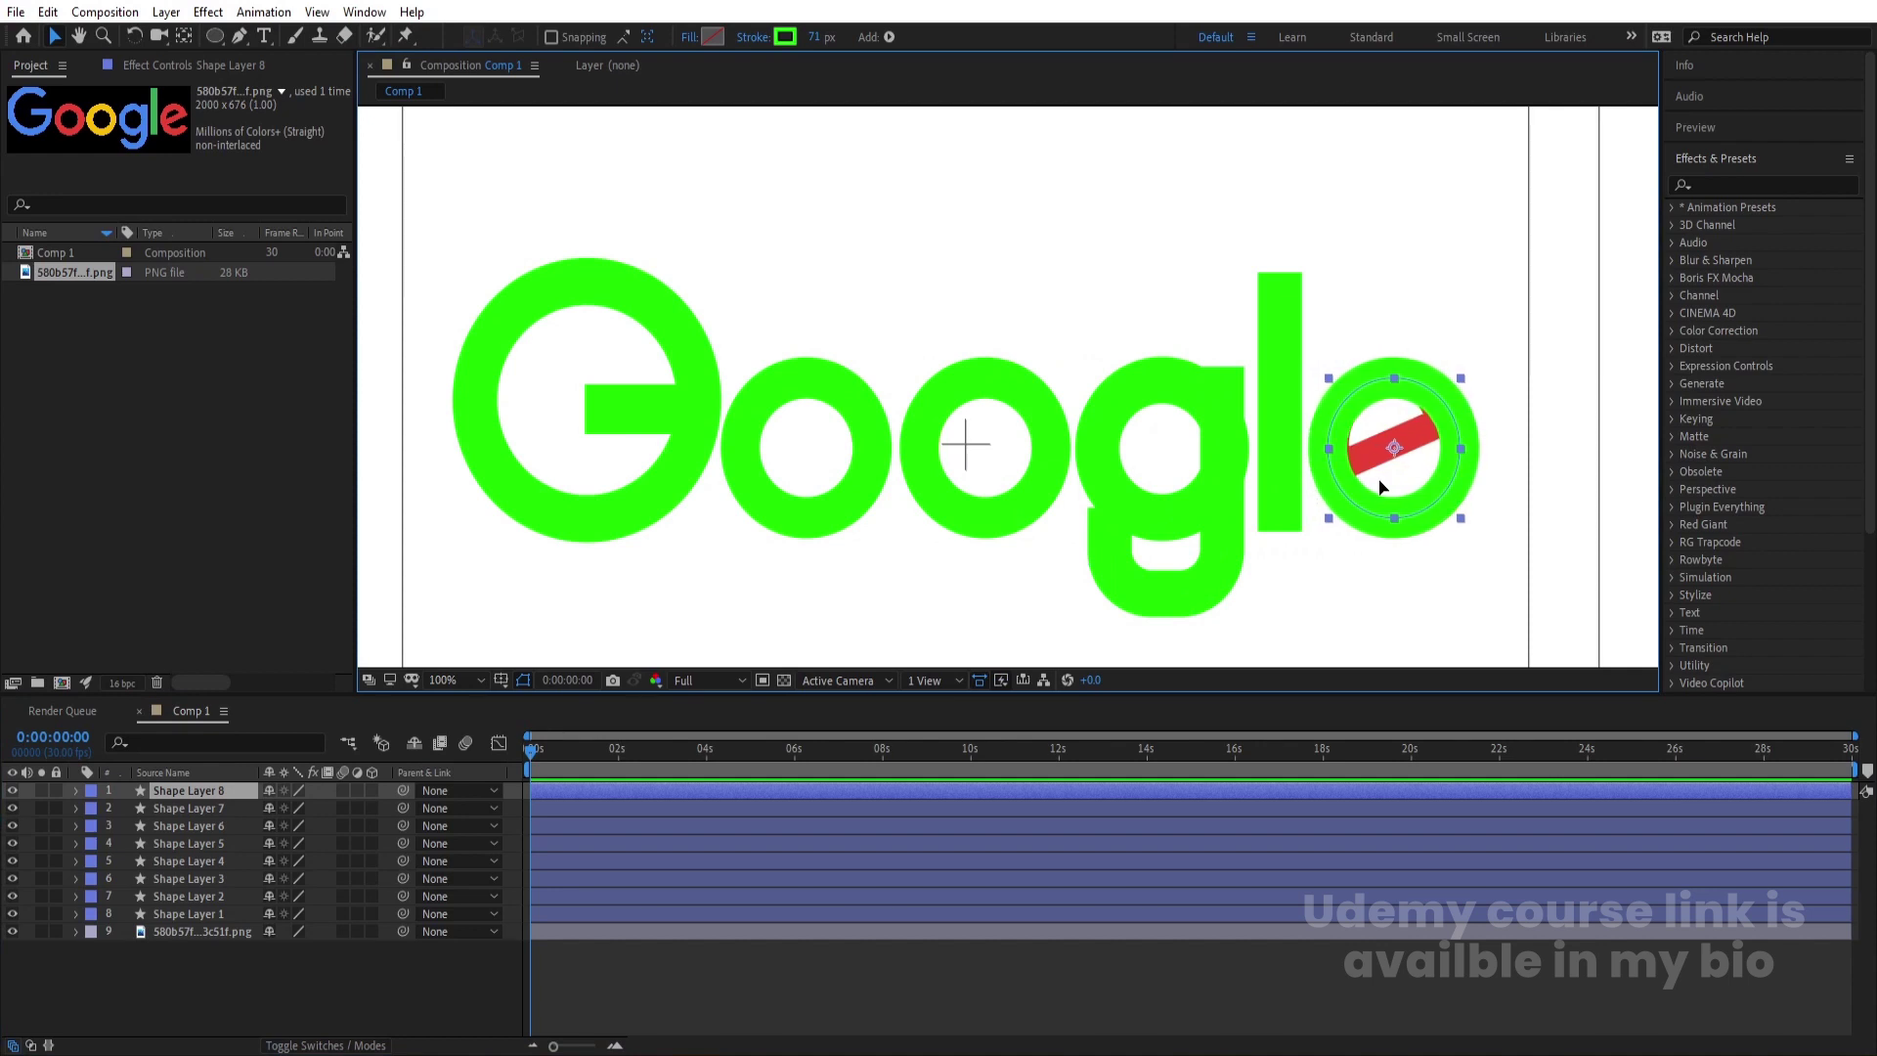
# - Scale the e's ring to 53% and thicken its stroke to 87 px
pyautogui.press('s')
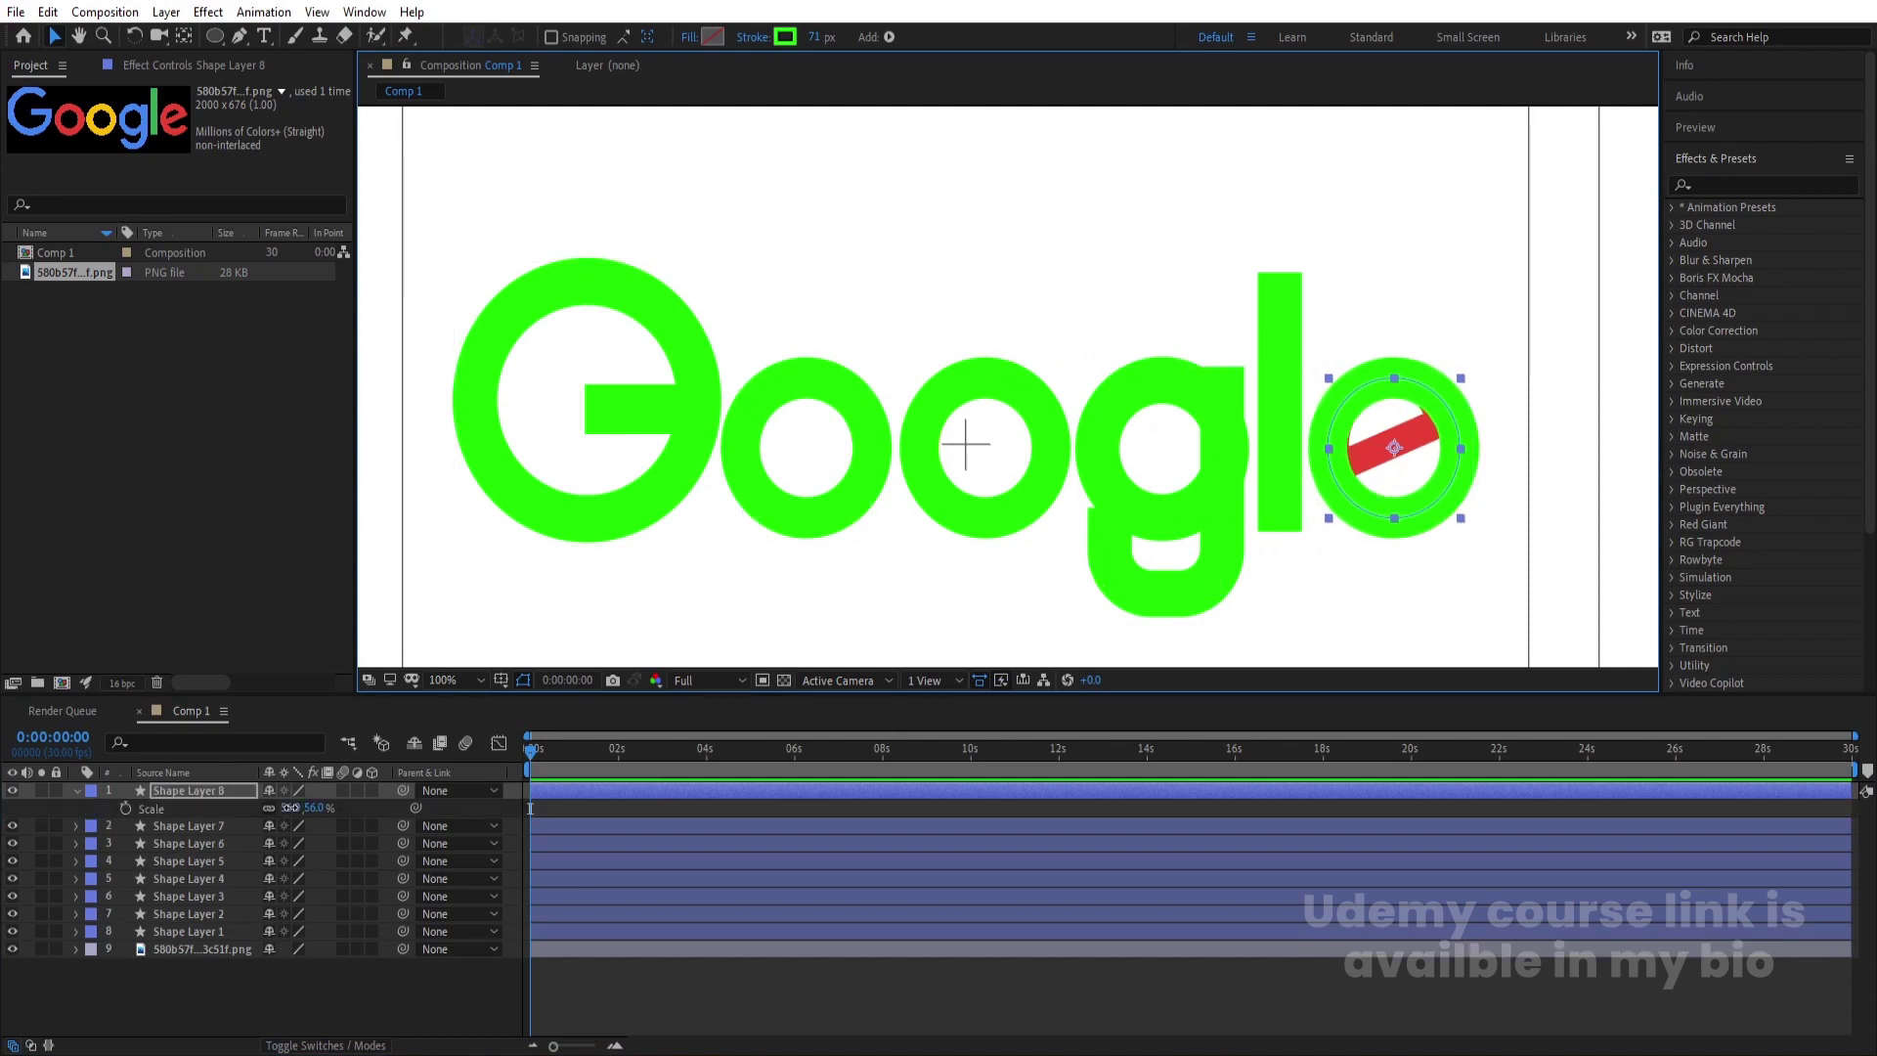
pyautogui.moveTo(290, 808); pyautogui.dragTo(288, 808)
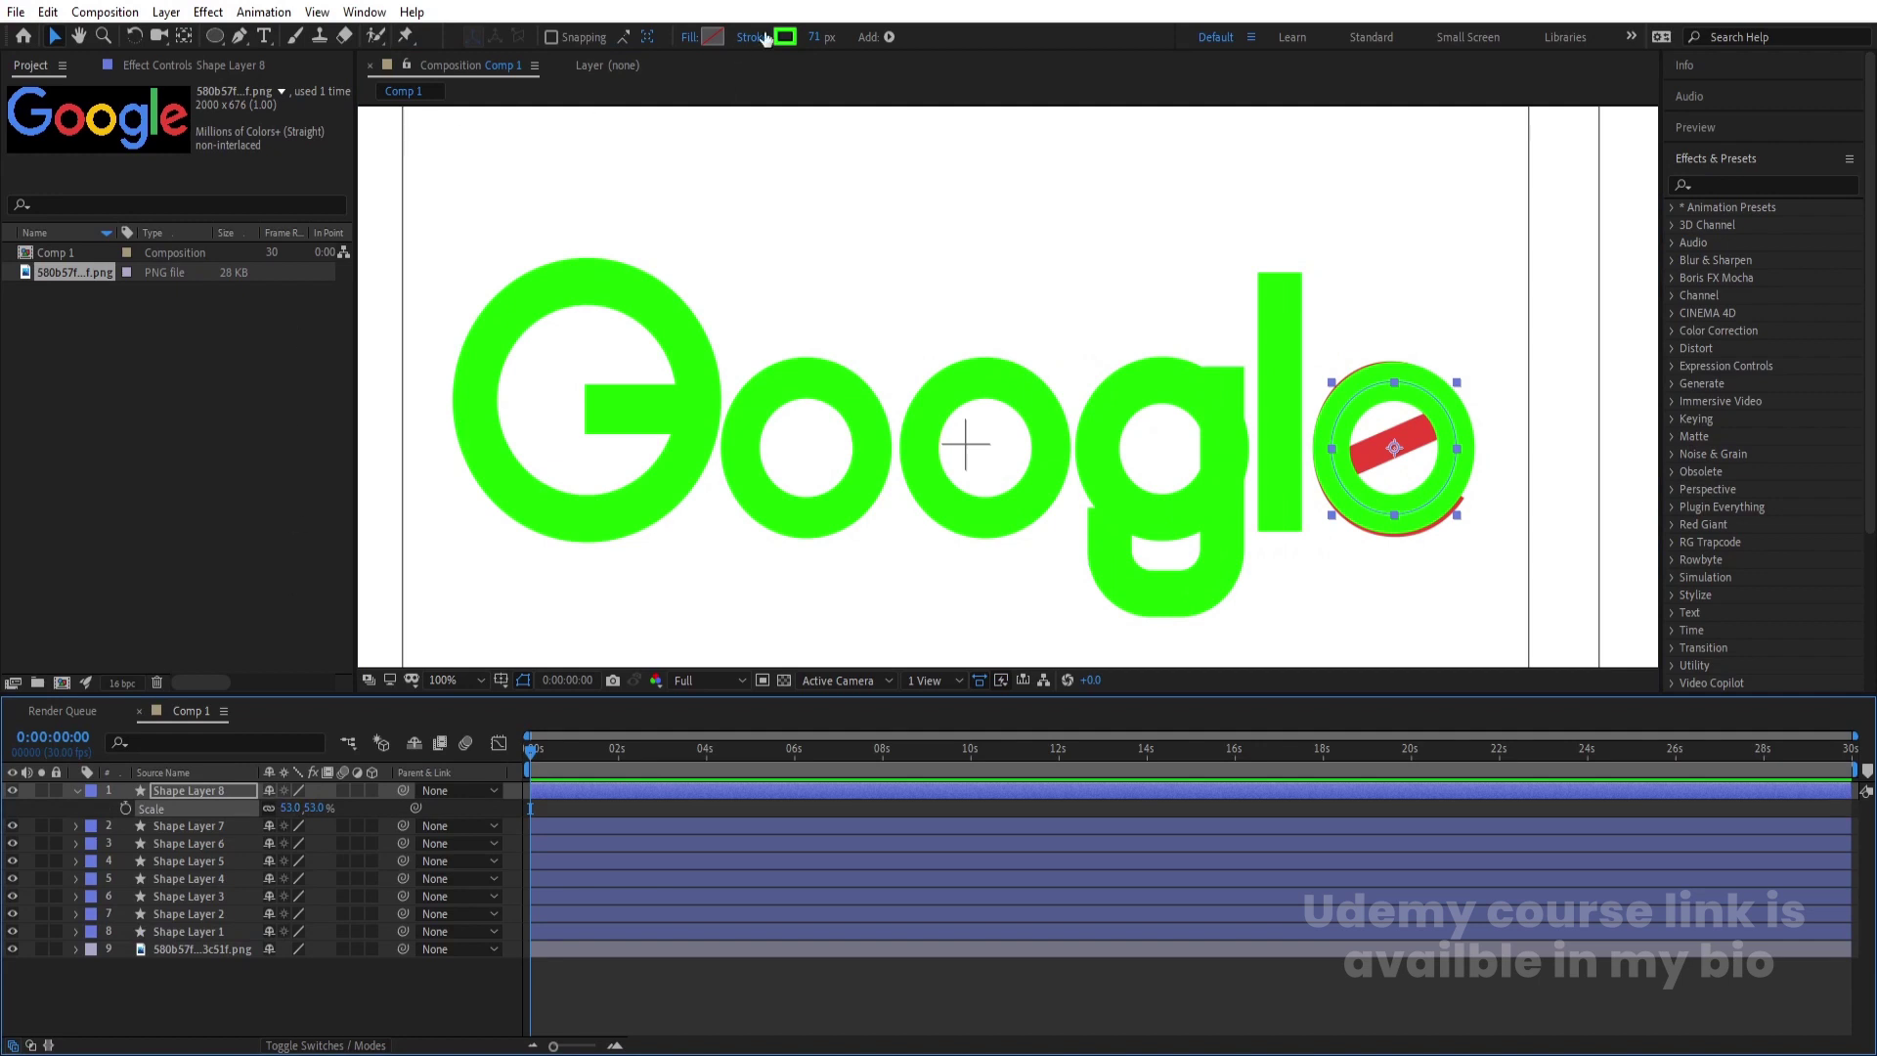
pyautogui.moveTo(813, 37); pyautogui.dragTo(829, 37)
pyautogui.click(231, 977)
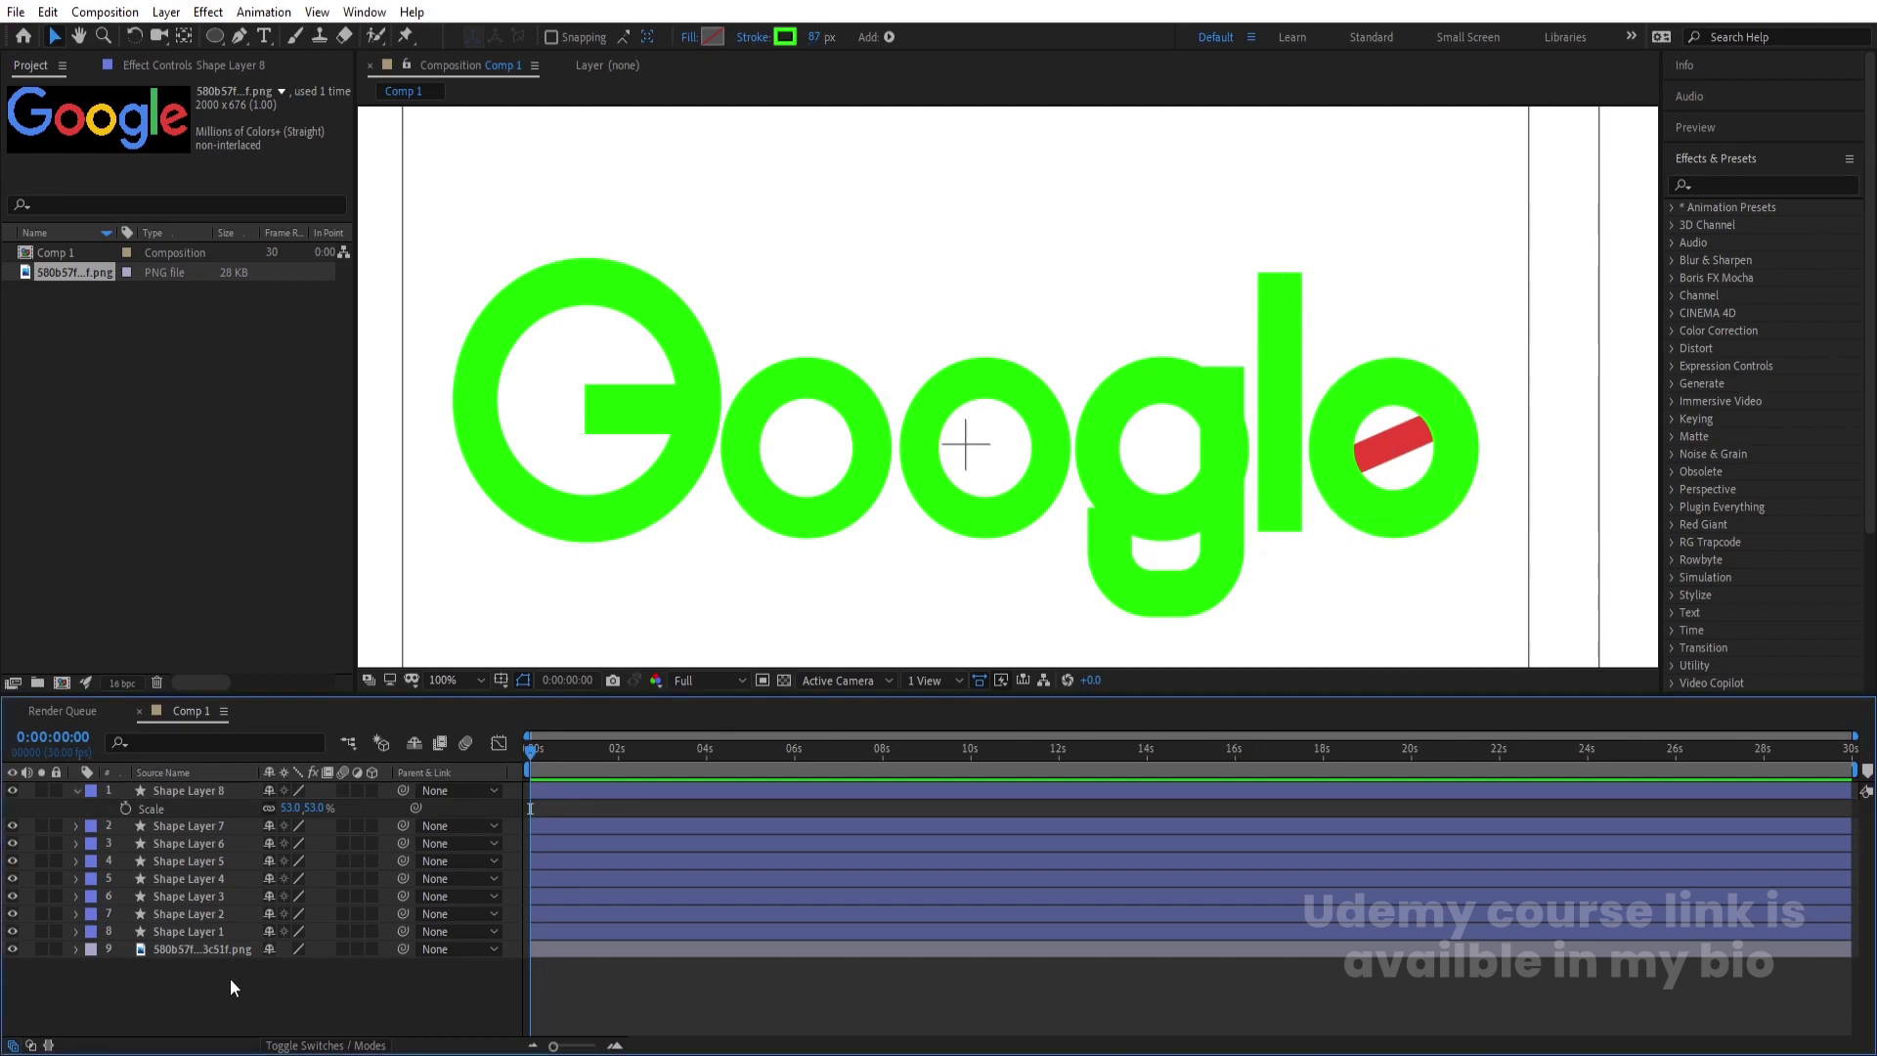
pyautogui.click(243, 946)
pyautogui.press('u')
pyautogui.click(244, 947)
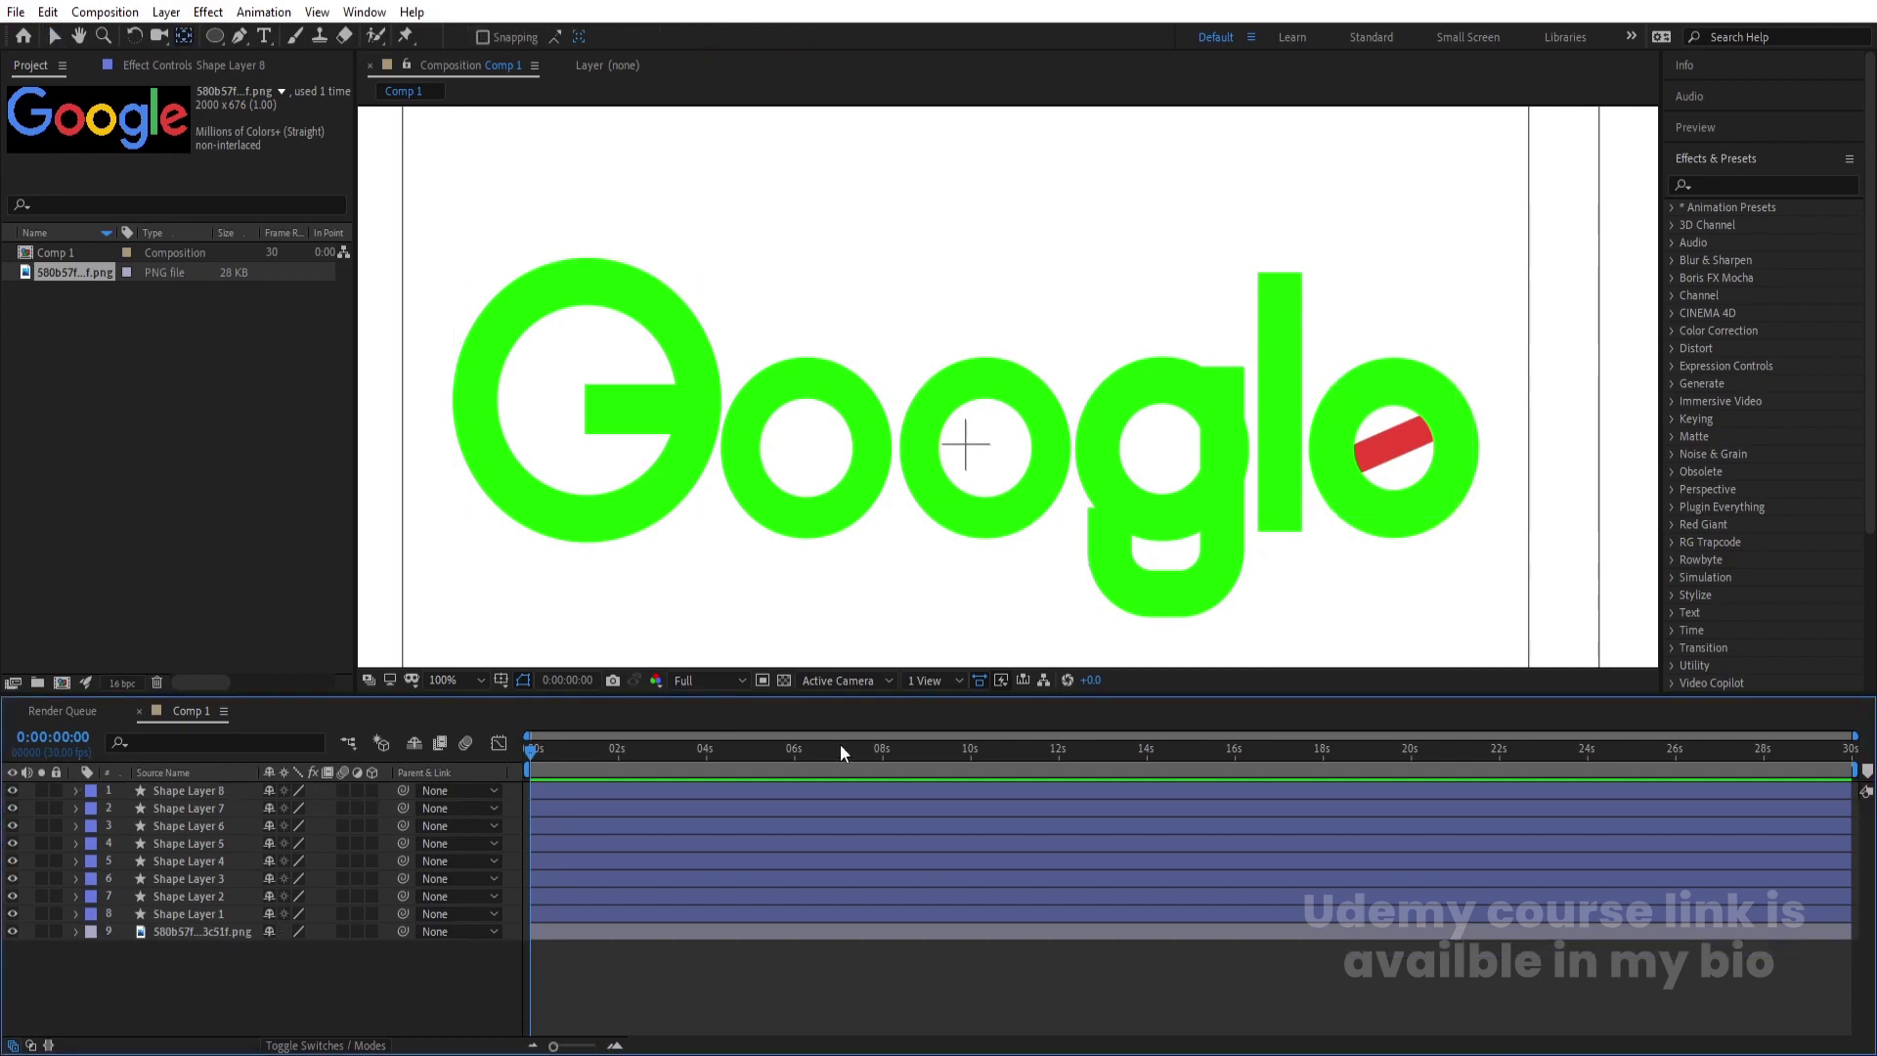
pyautogui.press('g')
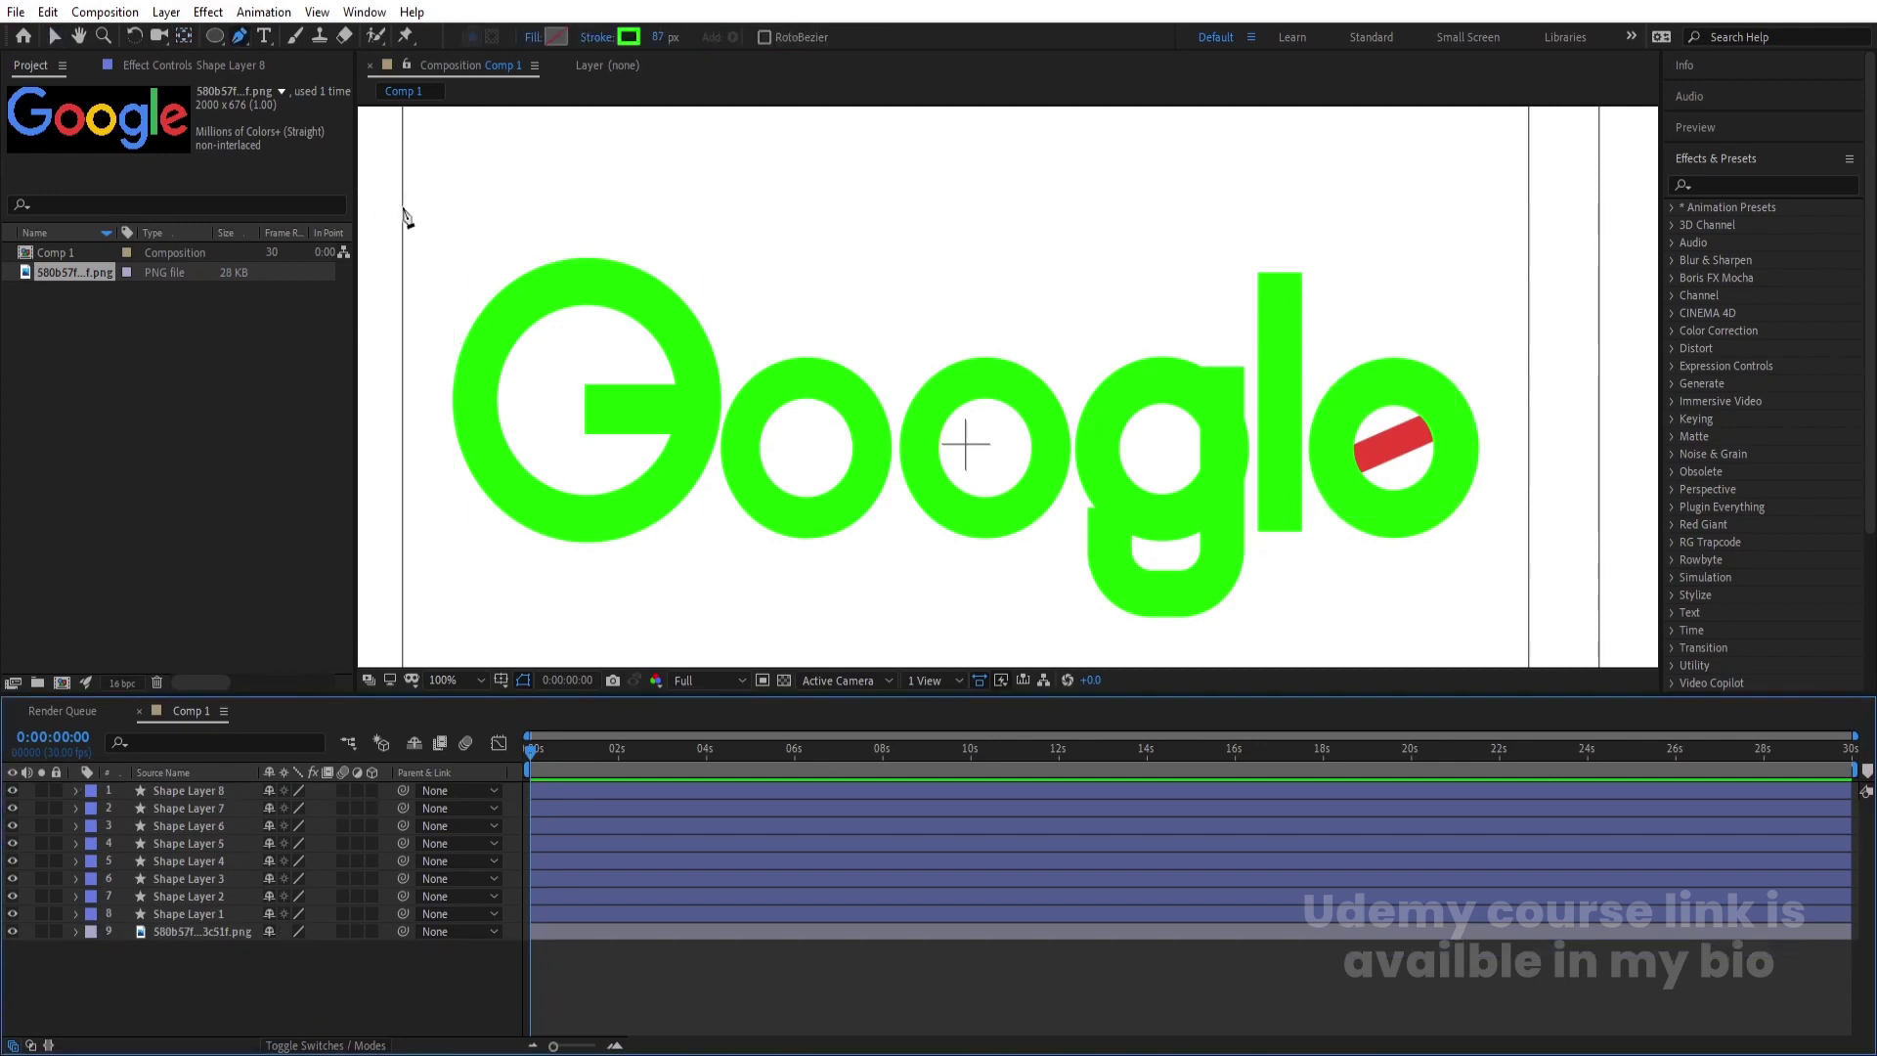
# - Draw a two-point line across the e as Shape Layer 9 and give it a 35 px stroke
pyautogui.click(1450, 416)
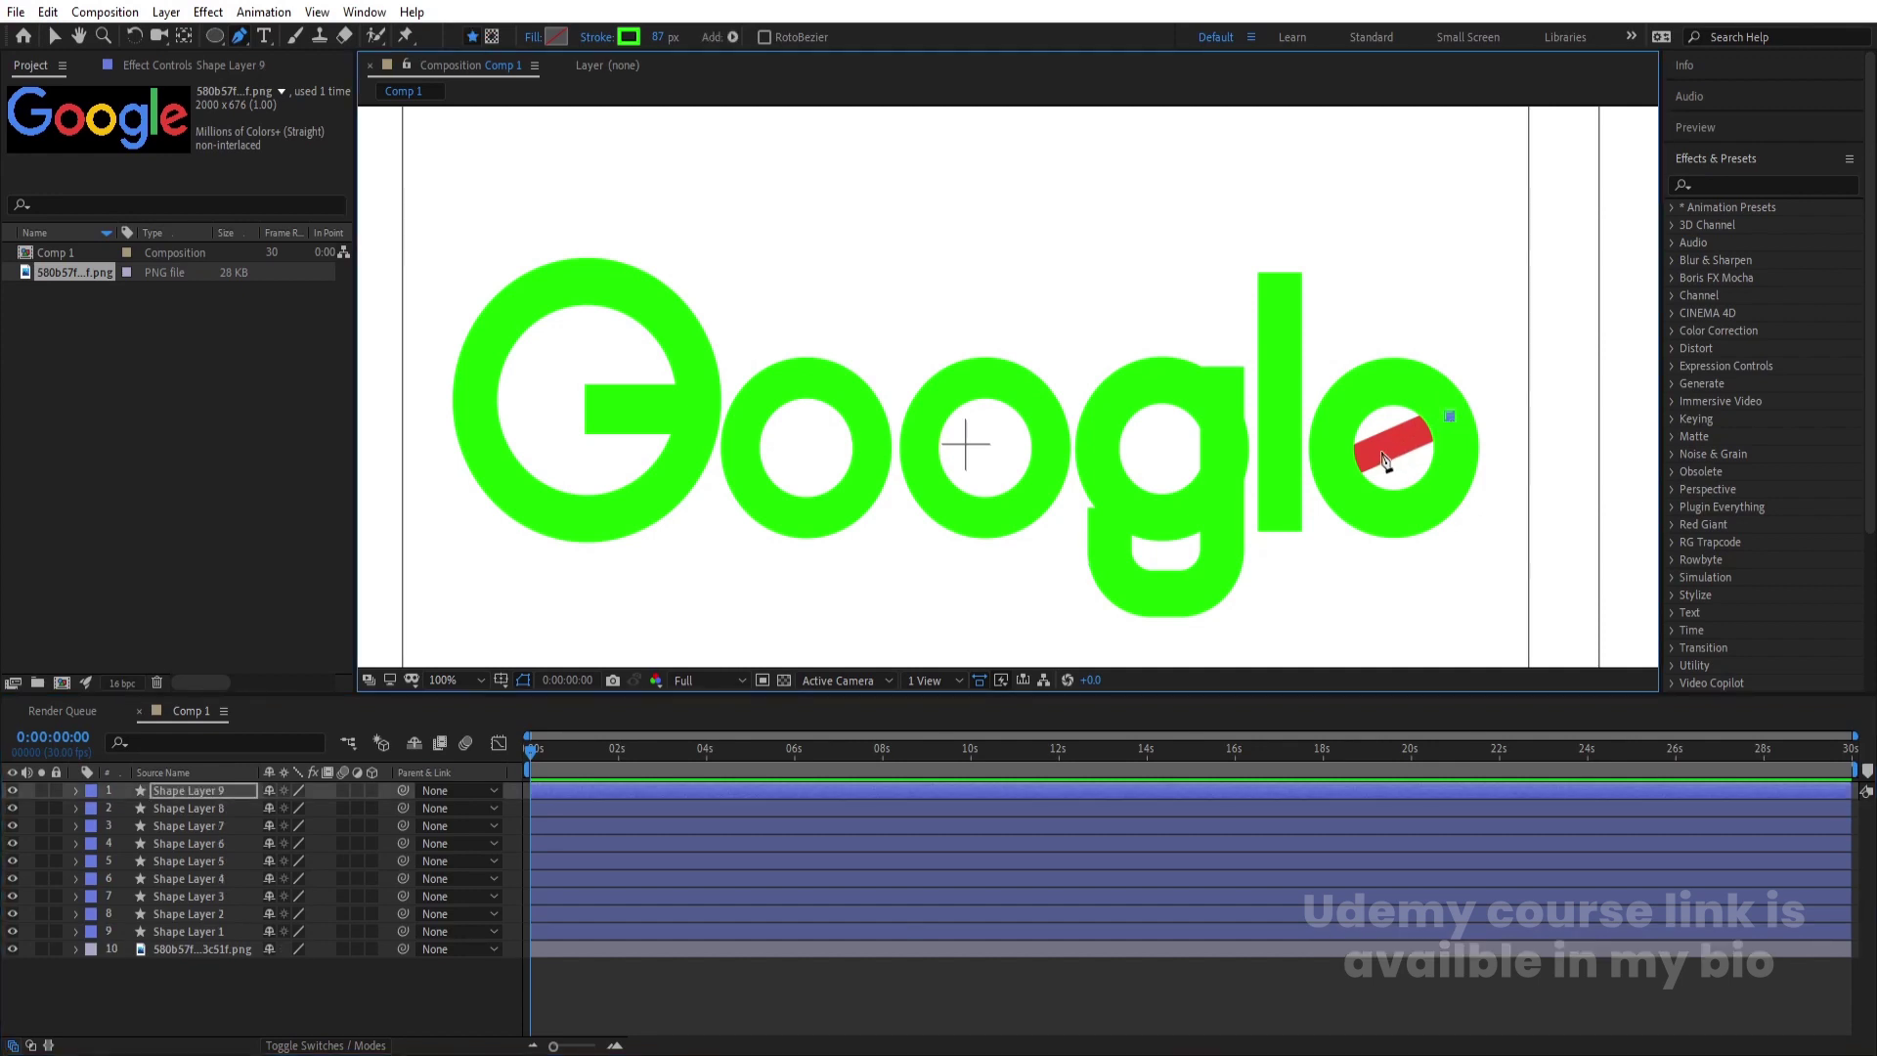
pyautogui.click(1339, 461)
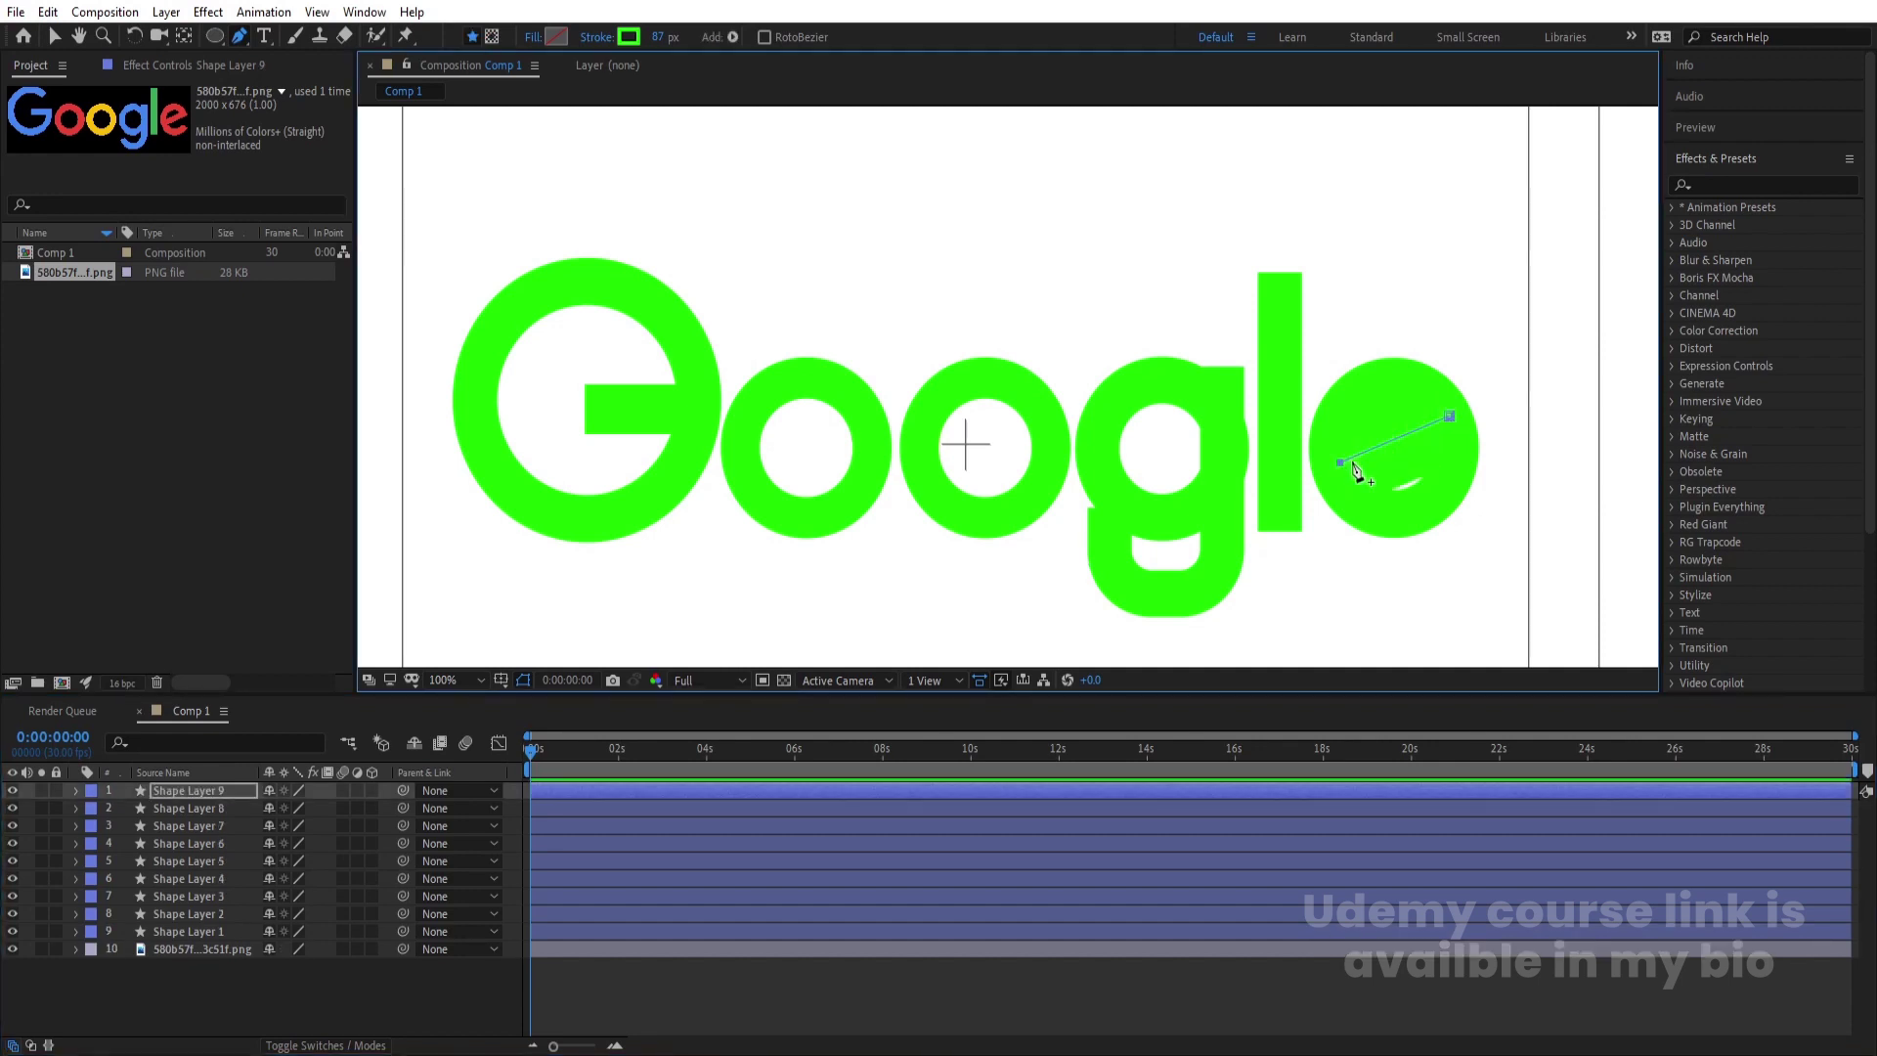
pyautogui.moveTo(671, 47); pyautogui.dragTo(608, 41)
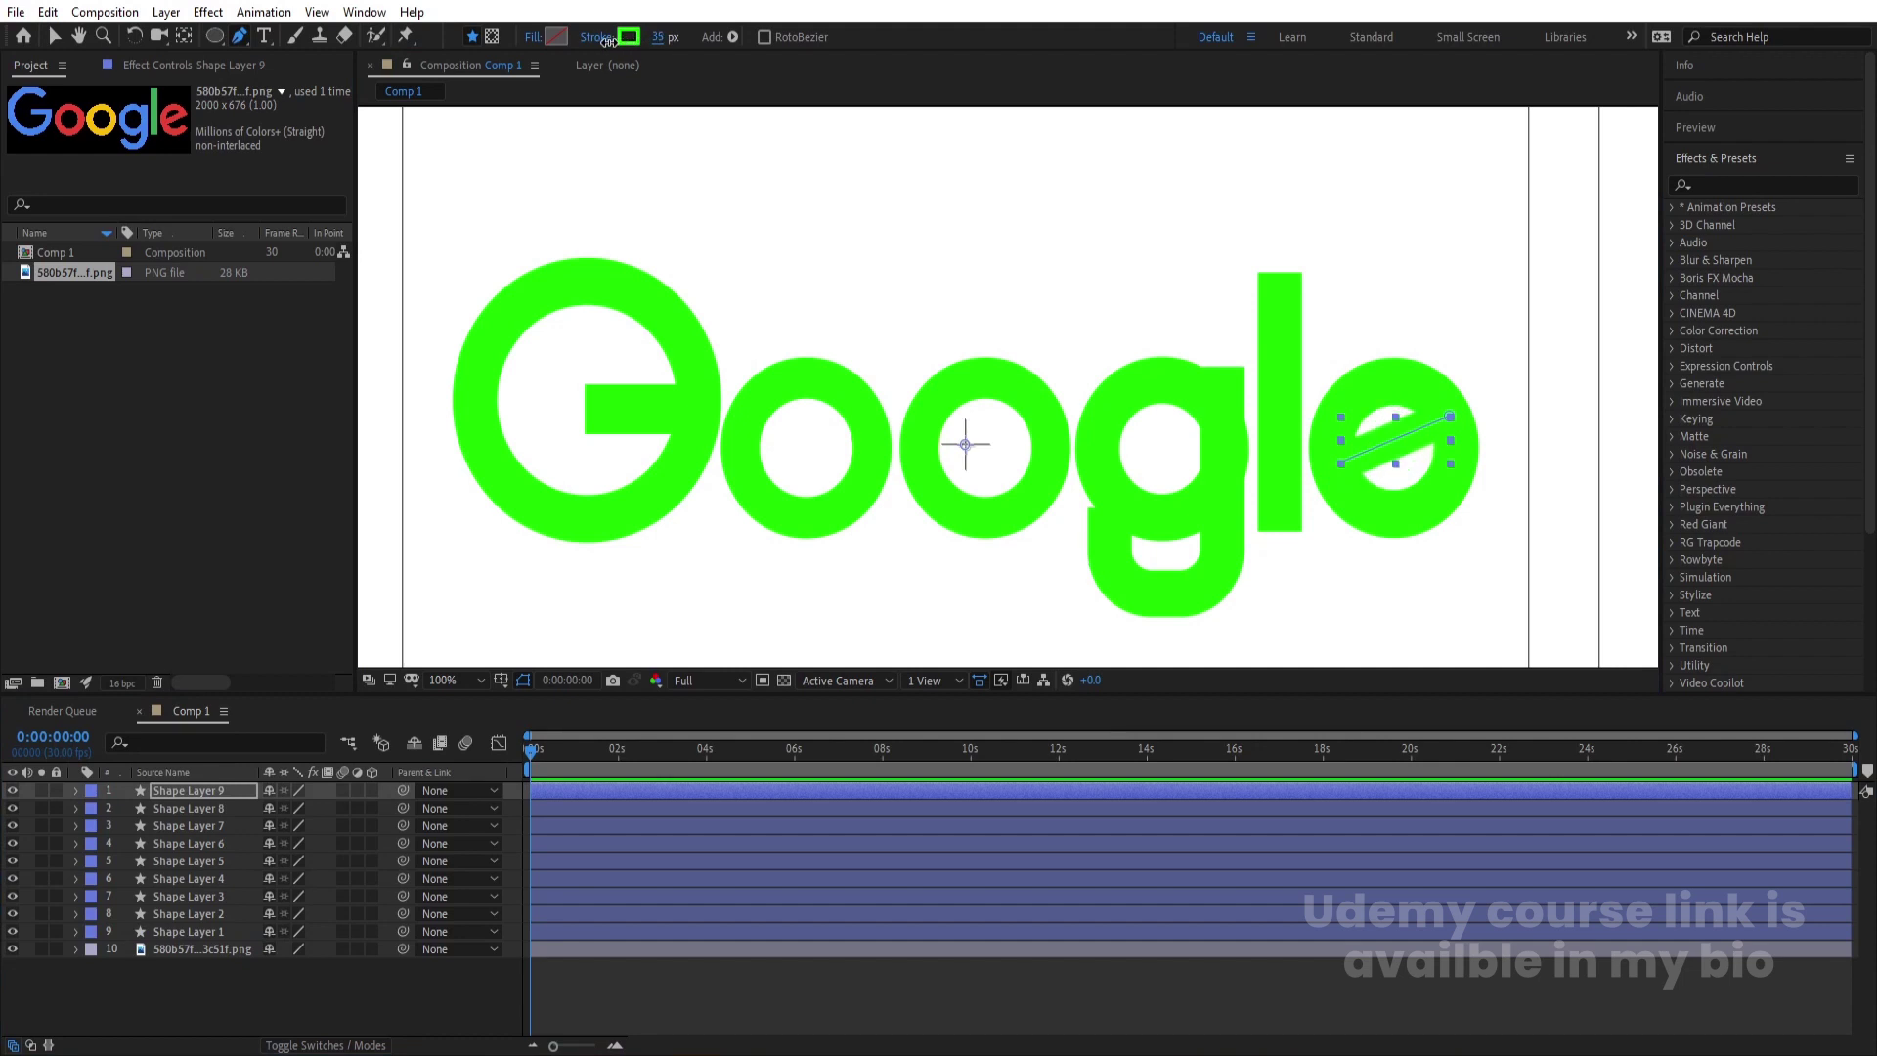
pyautogui.click(325, 967)
pyautogui.press(',')
pyautogui.press(',')
pyautogui.press(',')
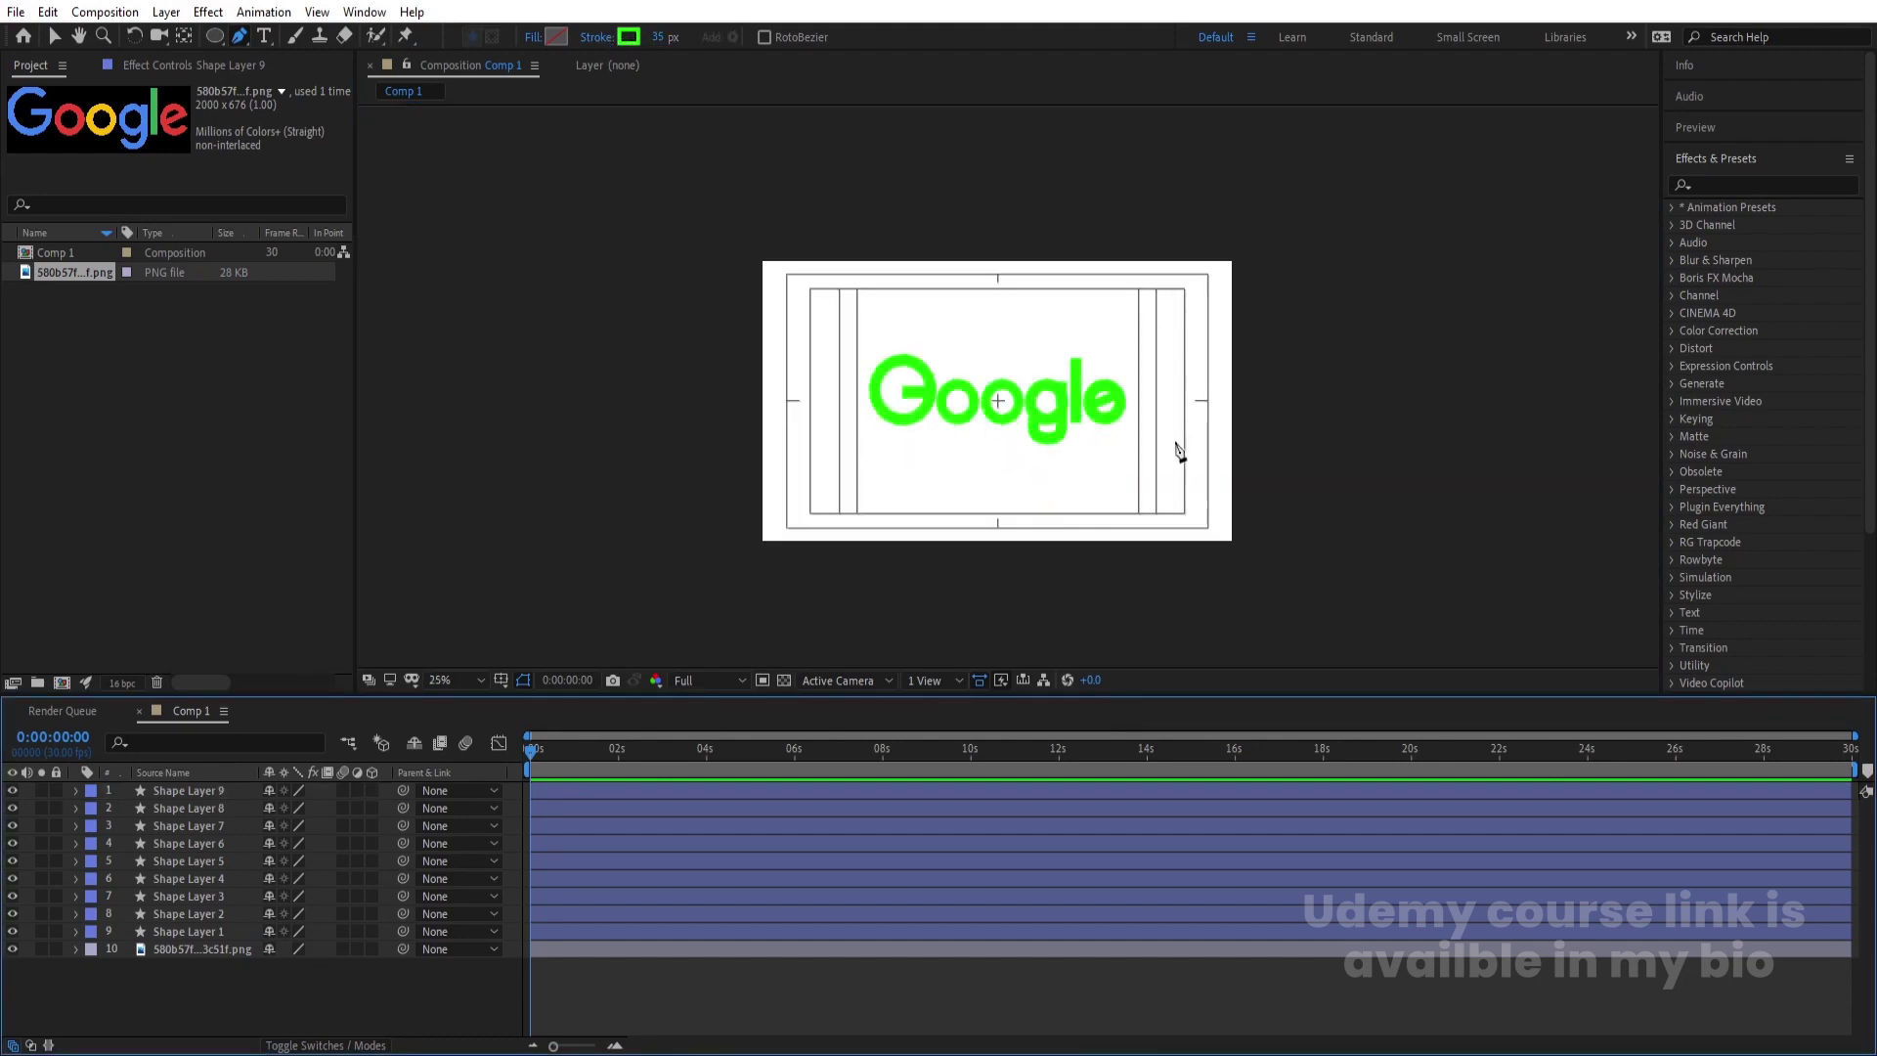
pyautogui.press('.')
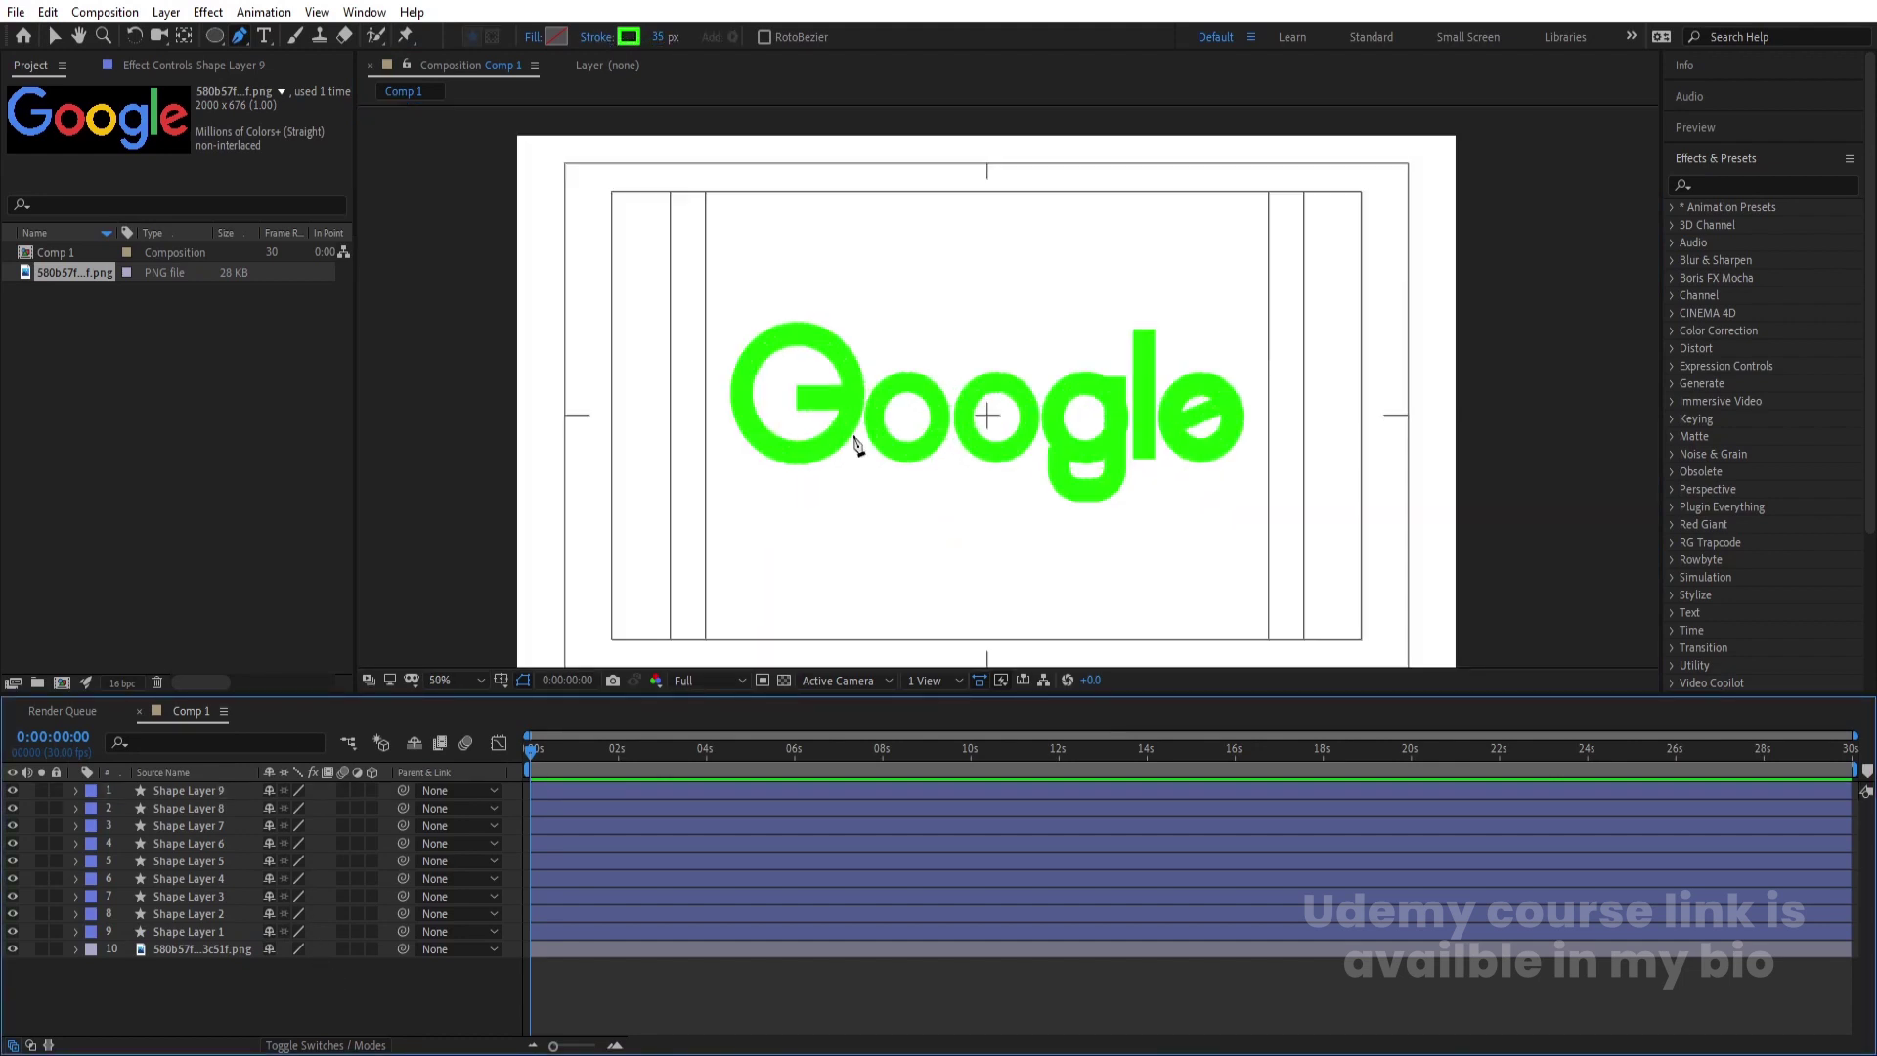
# - Add Trim Paths to Shape Layer 1's G ring and scrub its End down to 0%
pyautogui.click(200, 931)
pyautogui.click(78, 932)
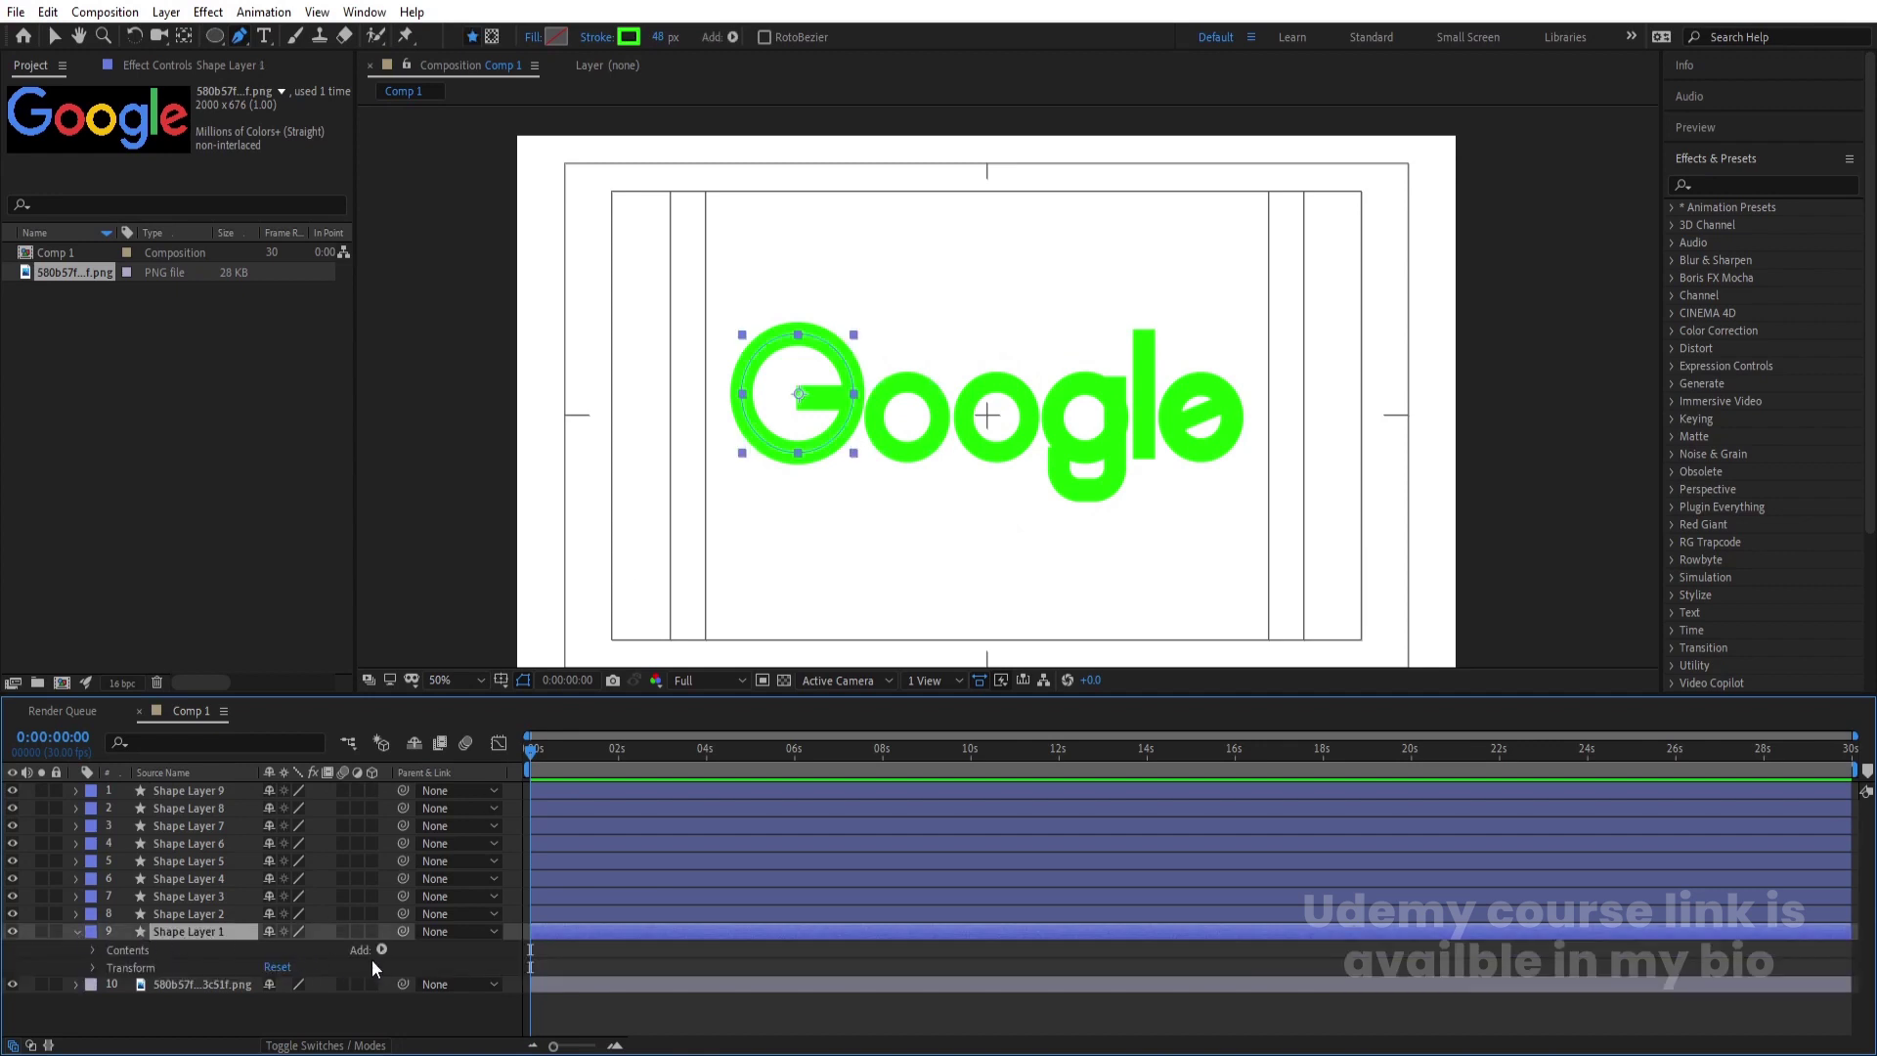
pyautogui.click(381, 950)
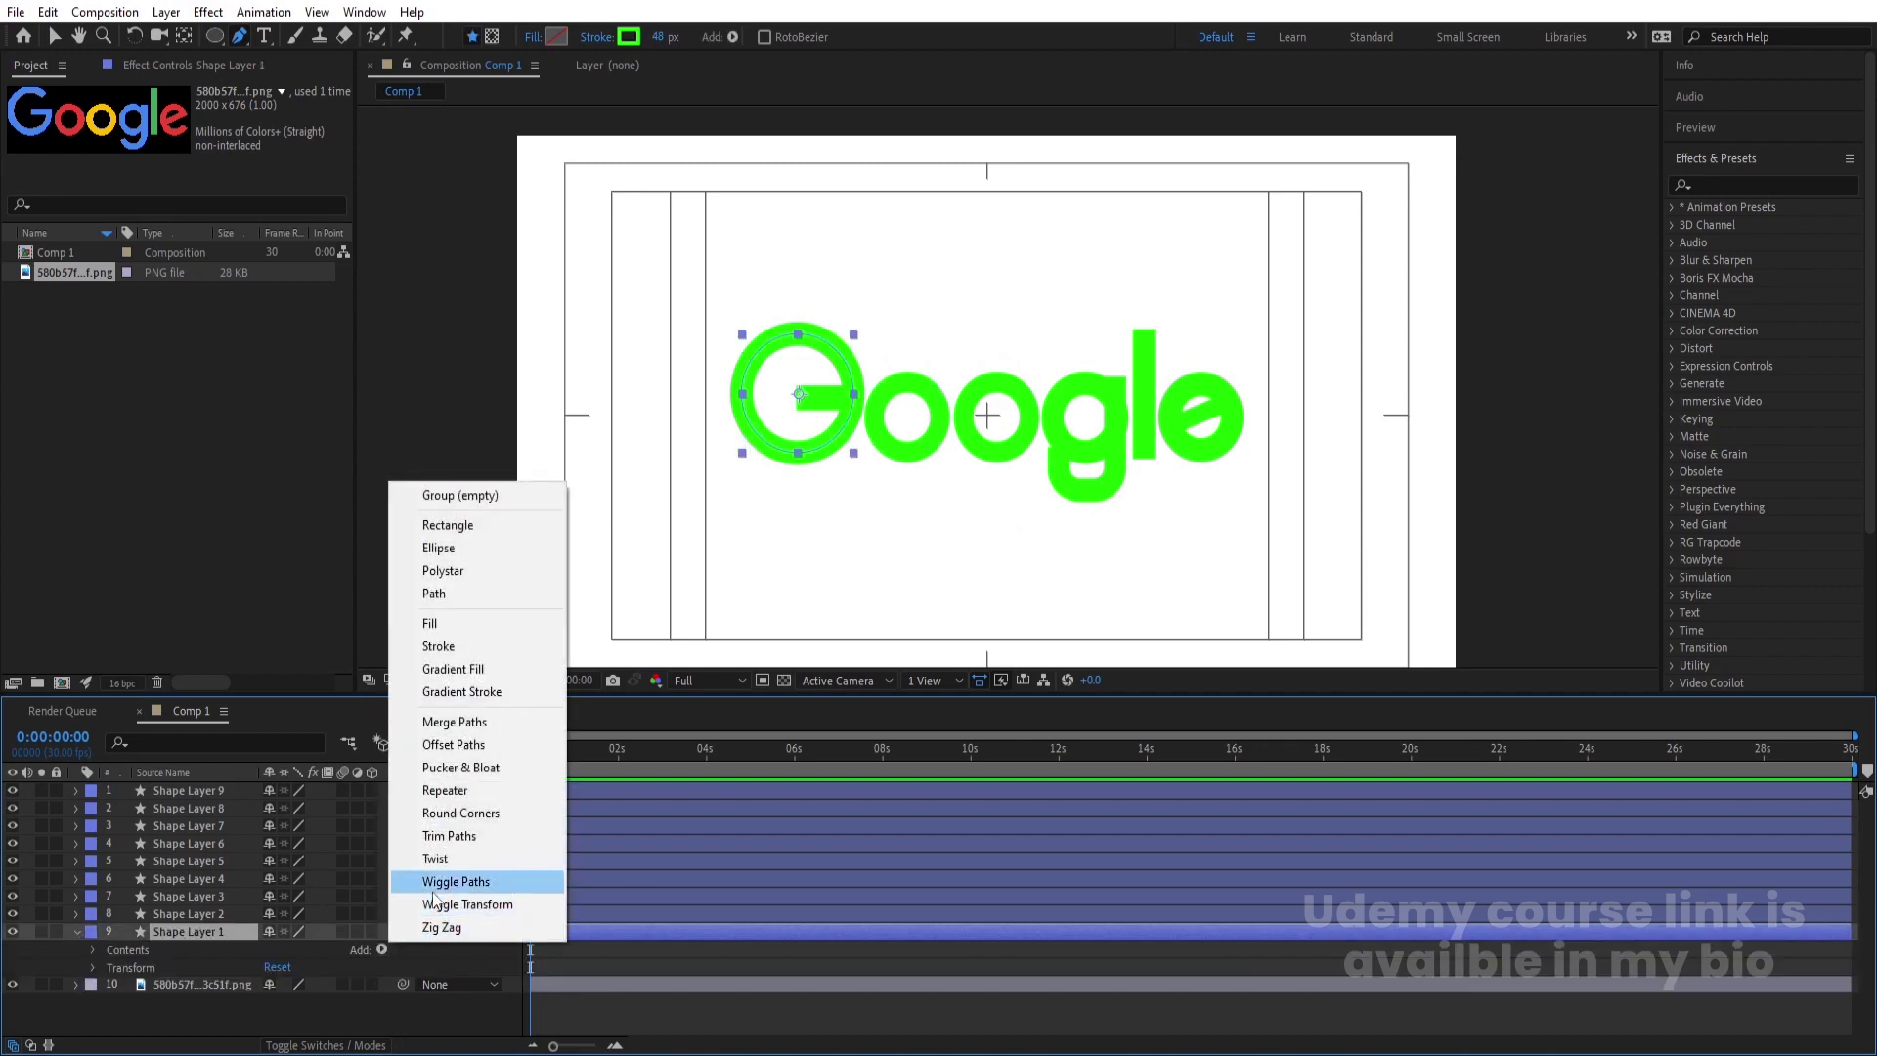
pyautogui.click(460, 841)
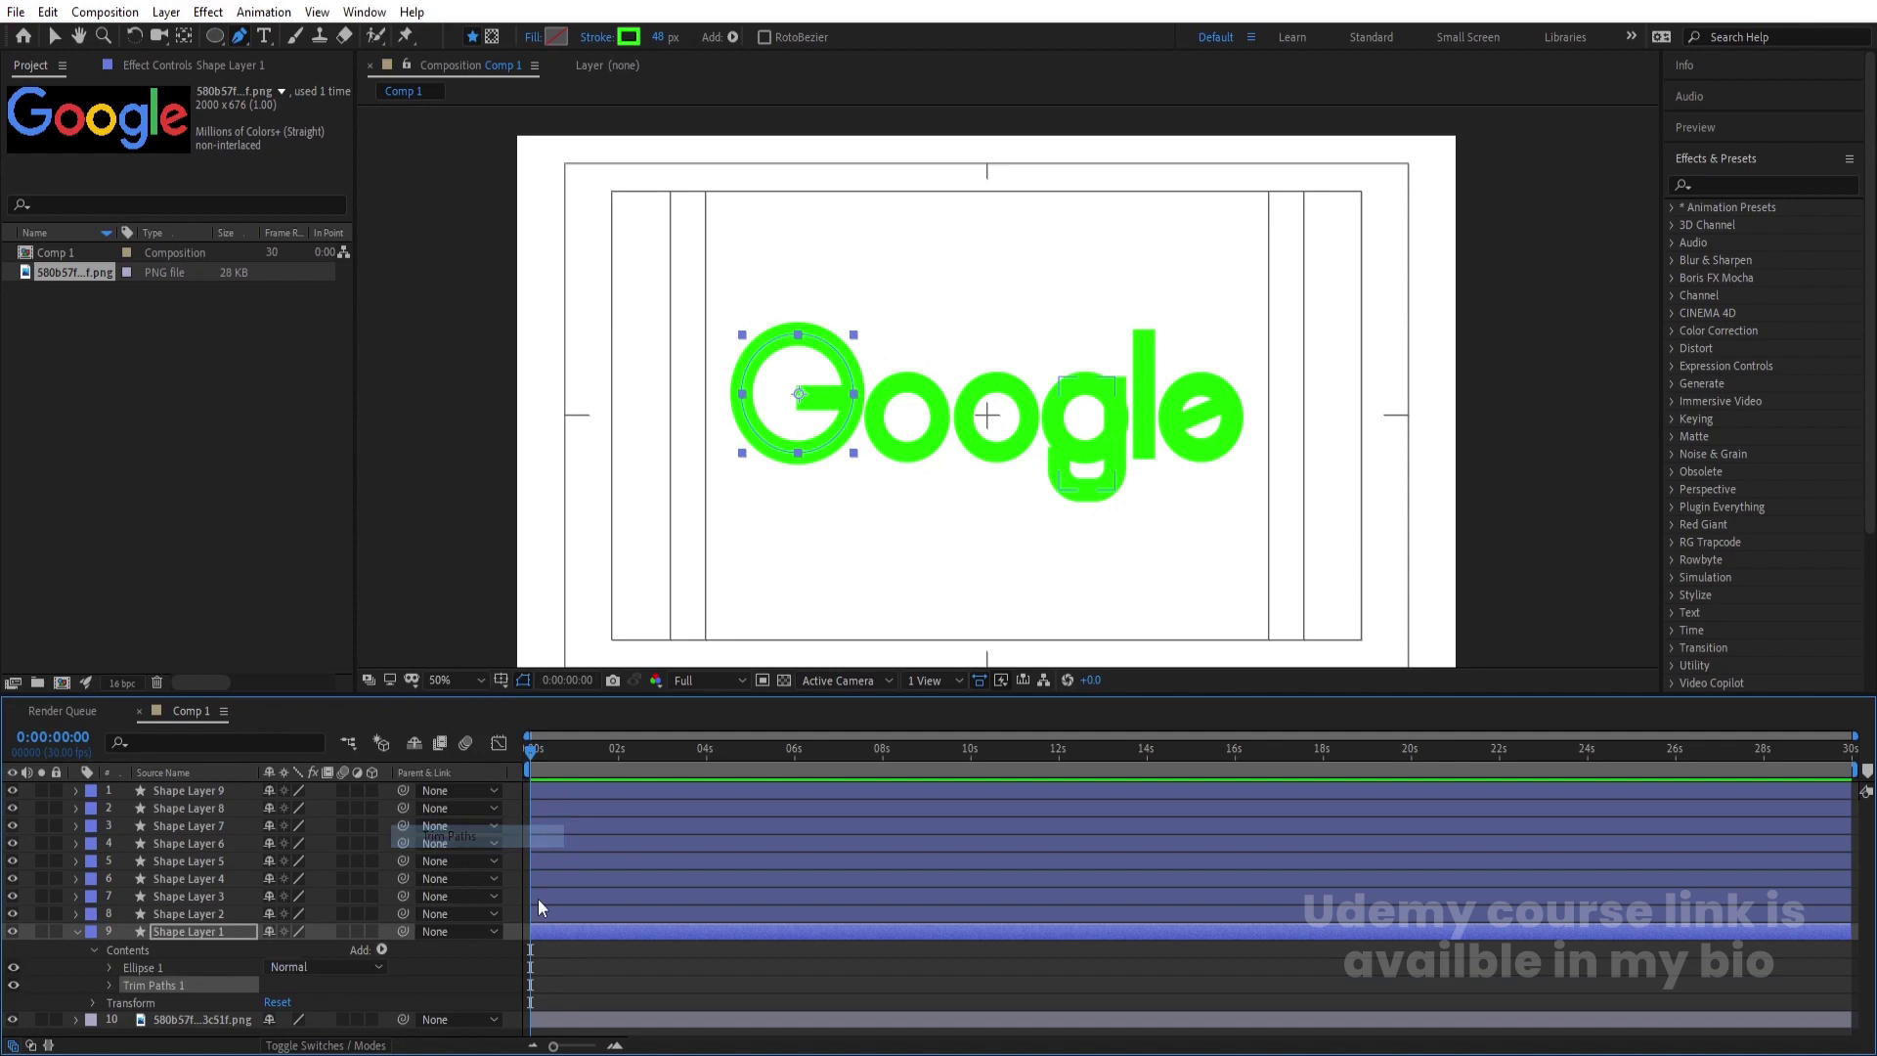
pyautogui.click(110, 985)
pyautogui.scroll(-1, 146, 977)
pyautogui.moveTo(278, 991); pyautogui.dragTo(156, 995)
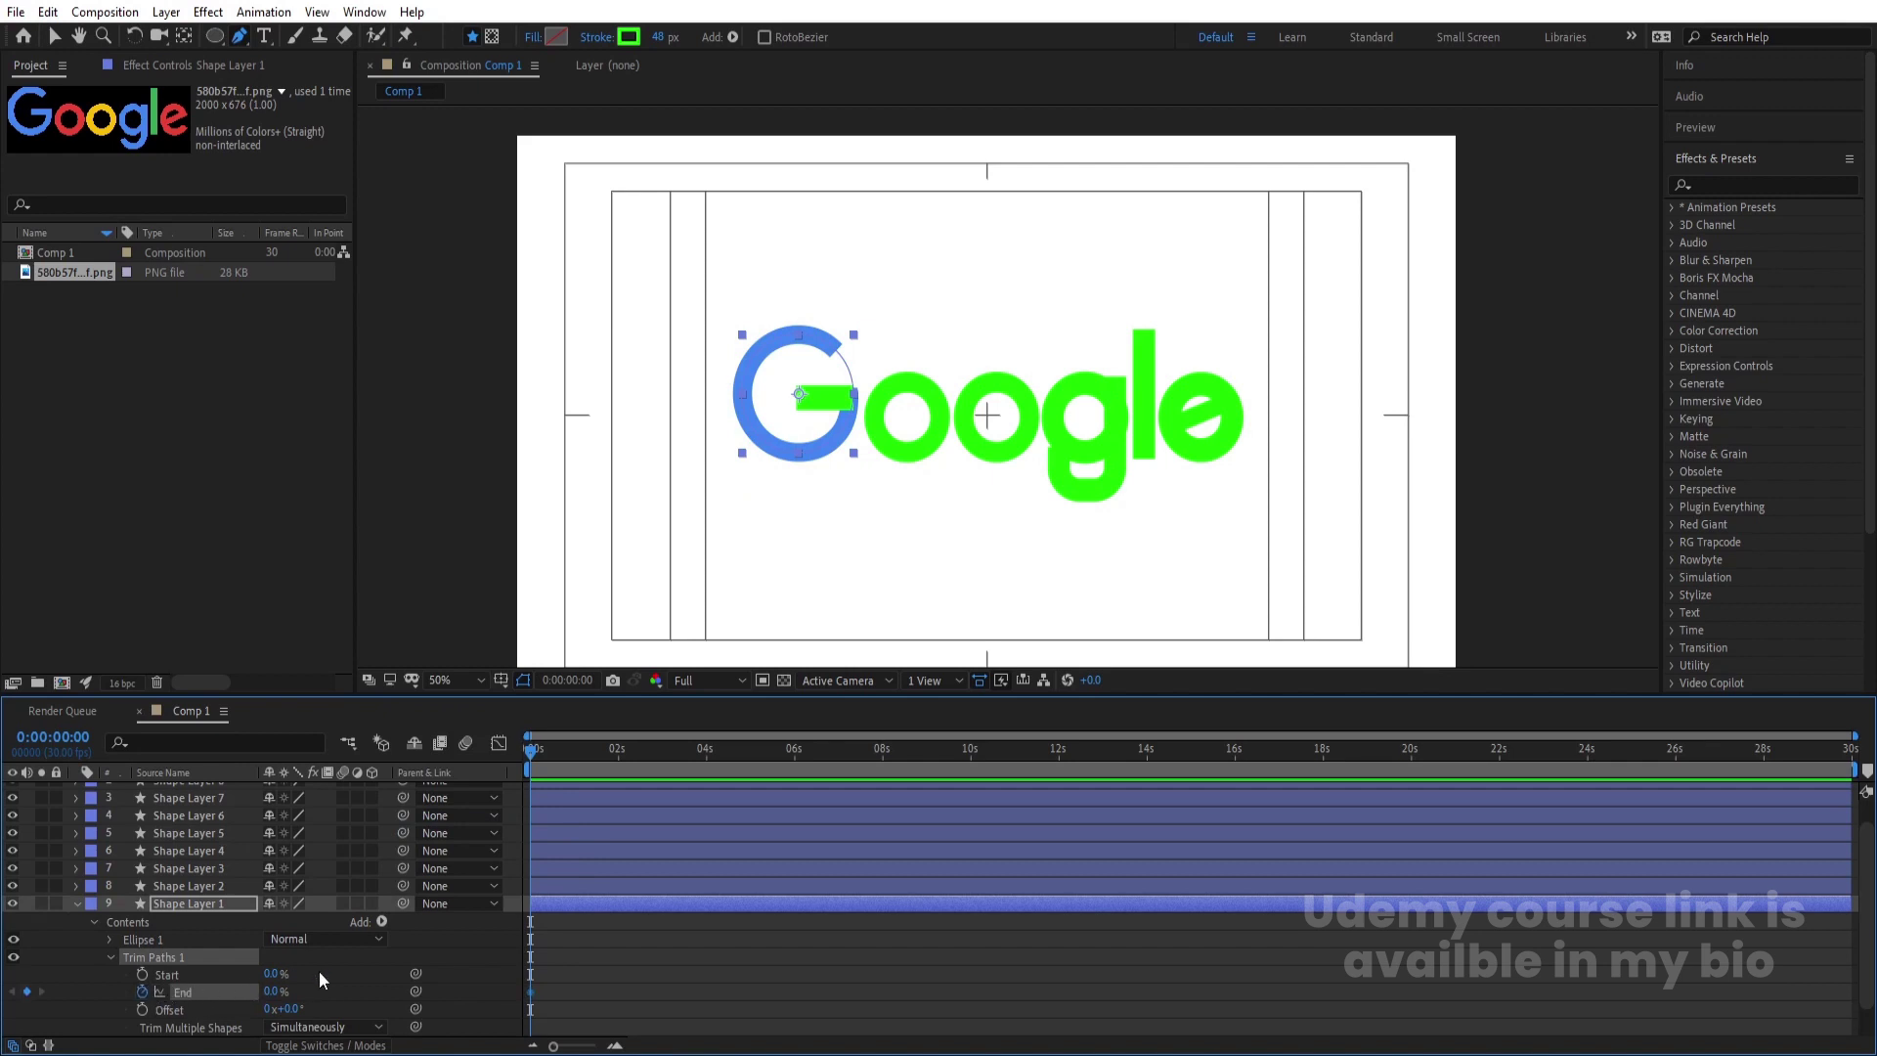
# - Set the G ring's Trim Paths End to 91% and Offset to 82°, replacing the keyframed End
pyautogui.press('=')
pyautogui.hotkey('ctrl', 'z')
pyautogui.hotkey('ctrl', 'z')
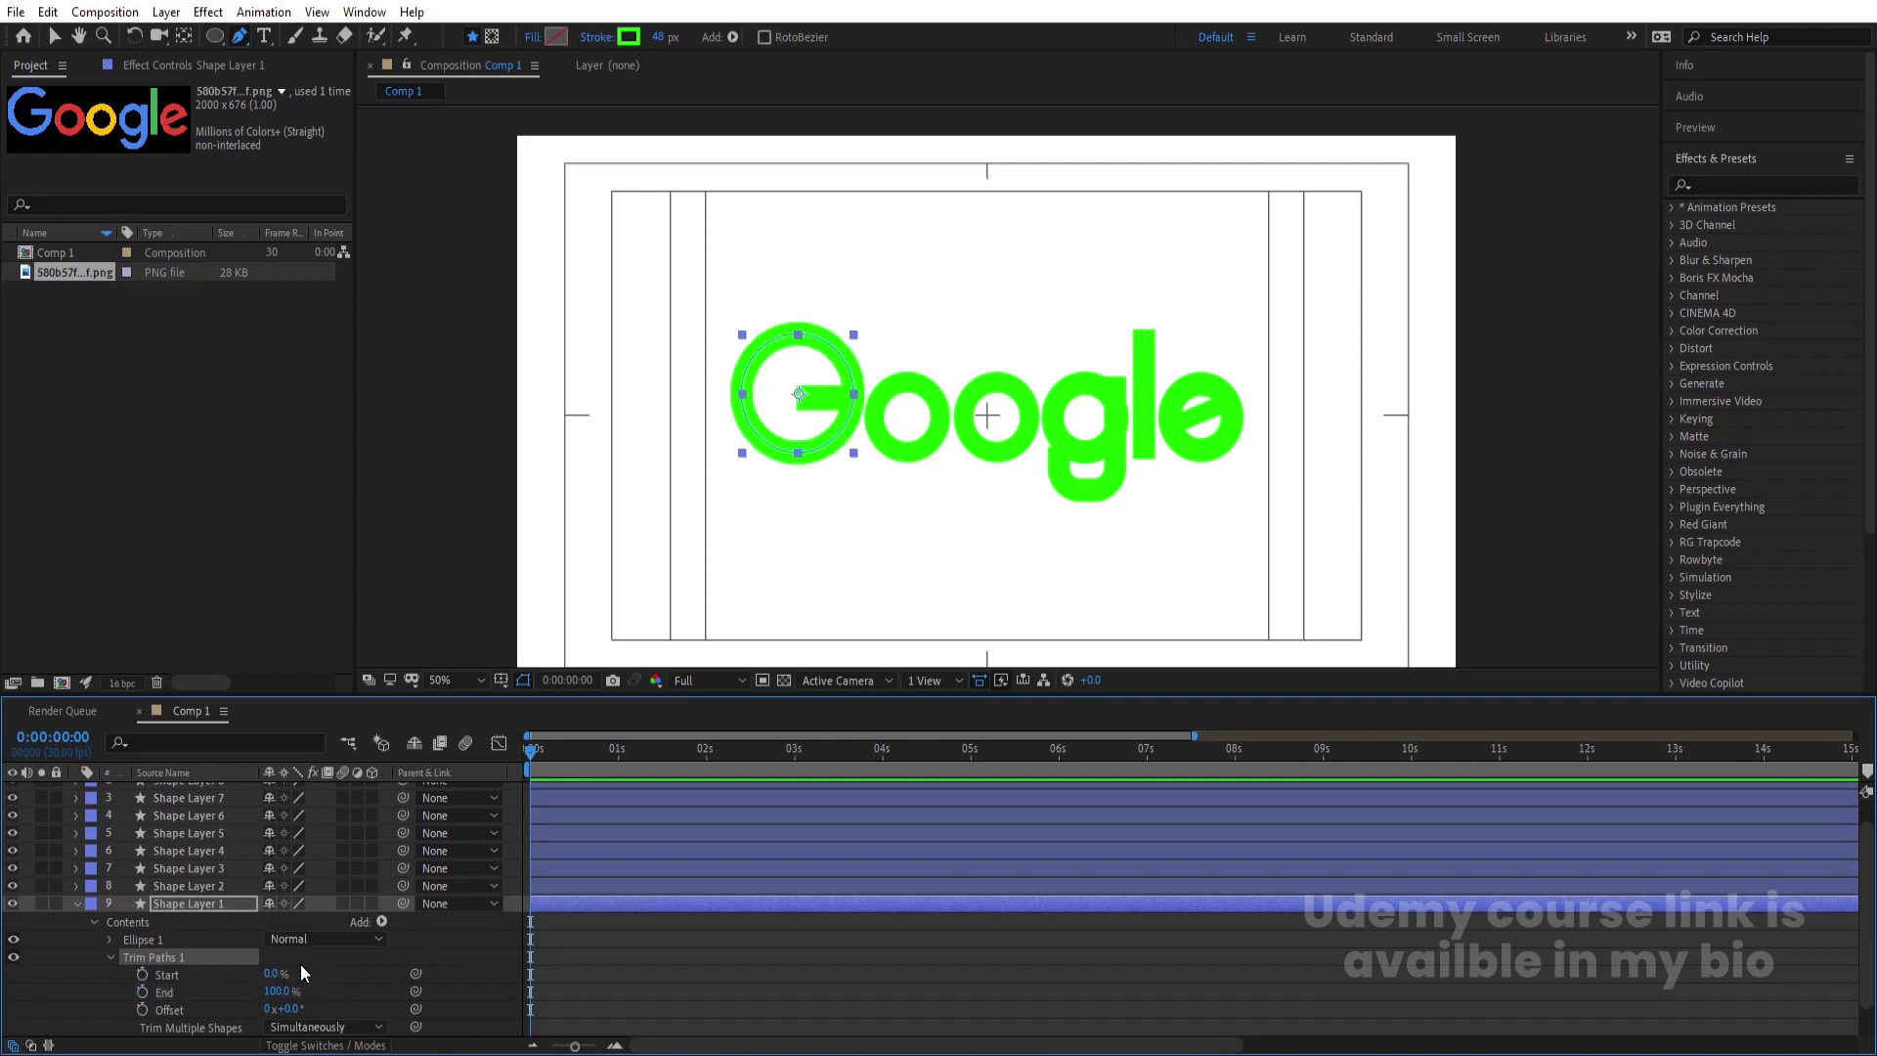
pyautogui.scroll(2, 788, 336)
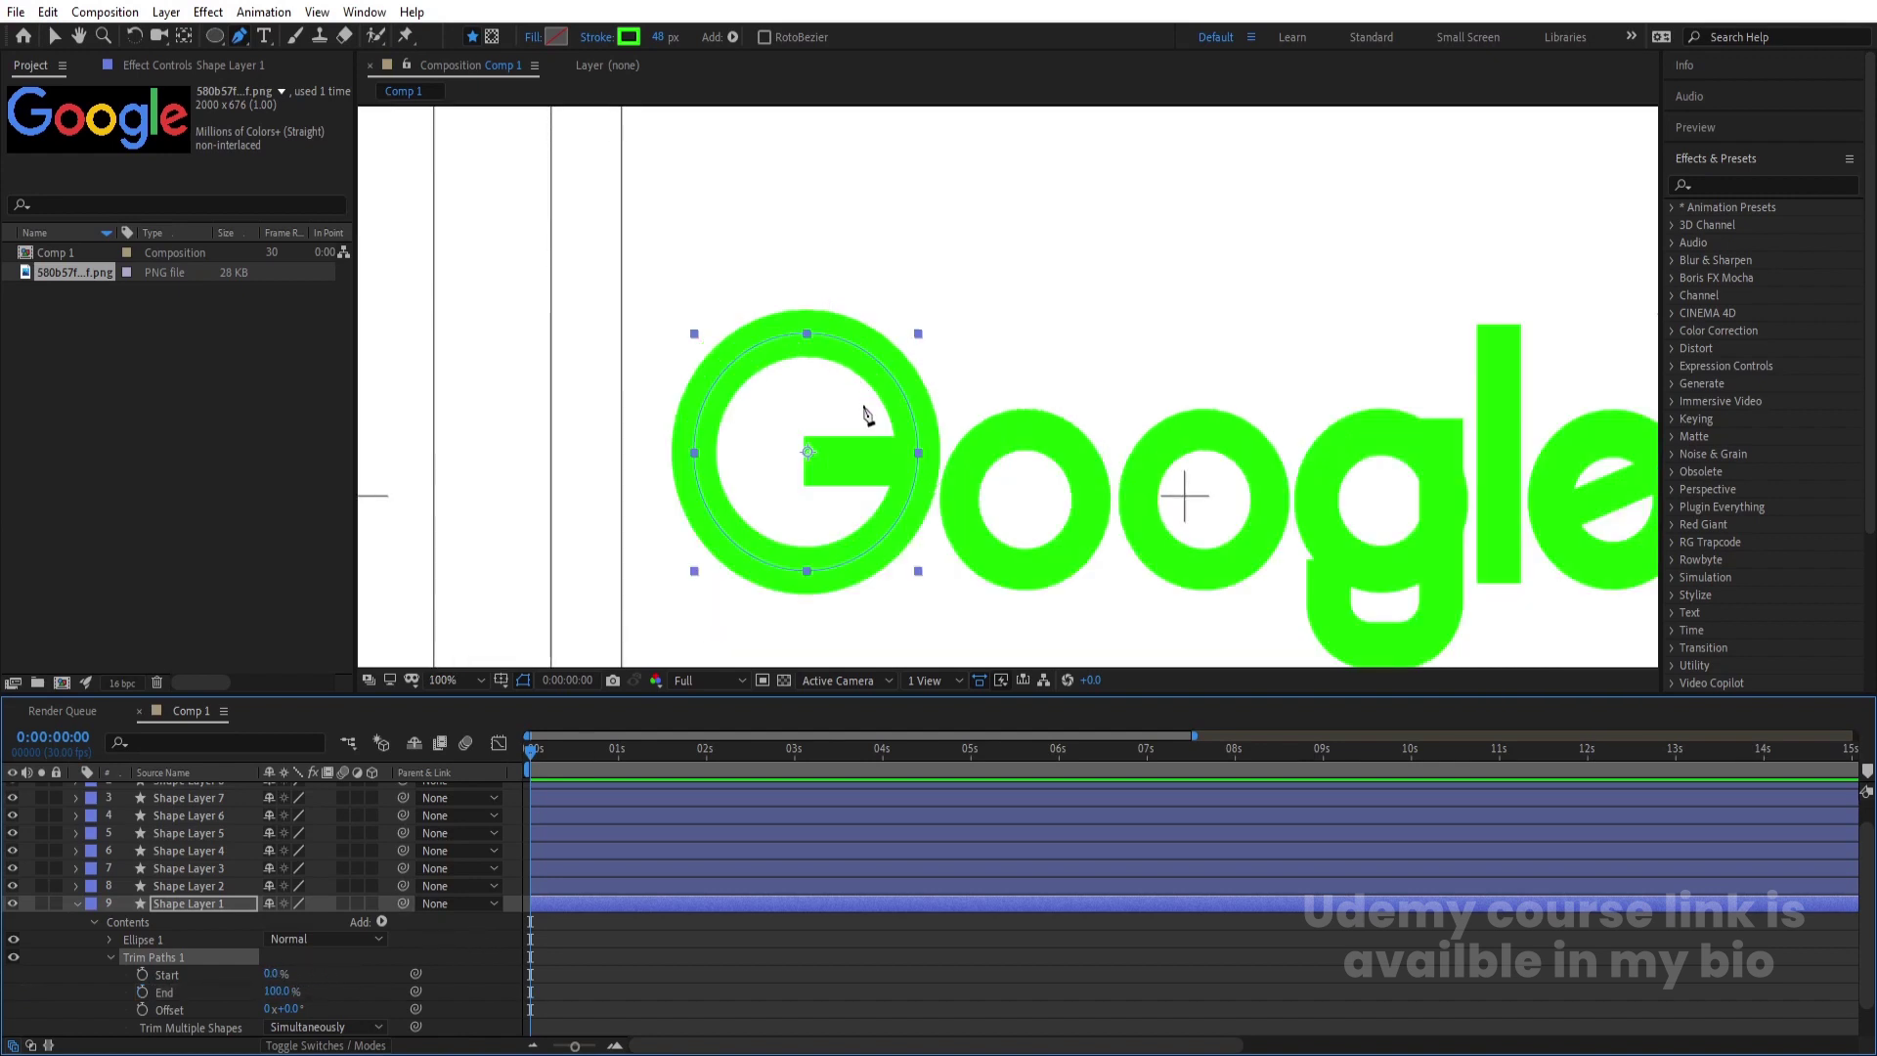
pyautogui.moveTo(279, 998); pyautogui.dragTo(269, 995)
pyautogui.click(274, 992)
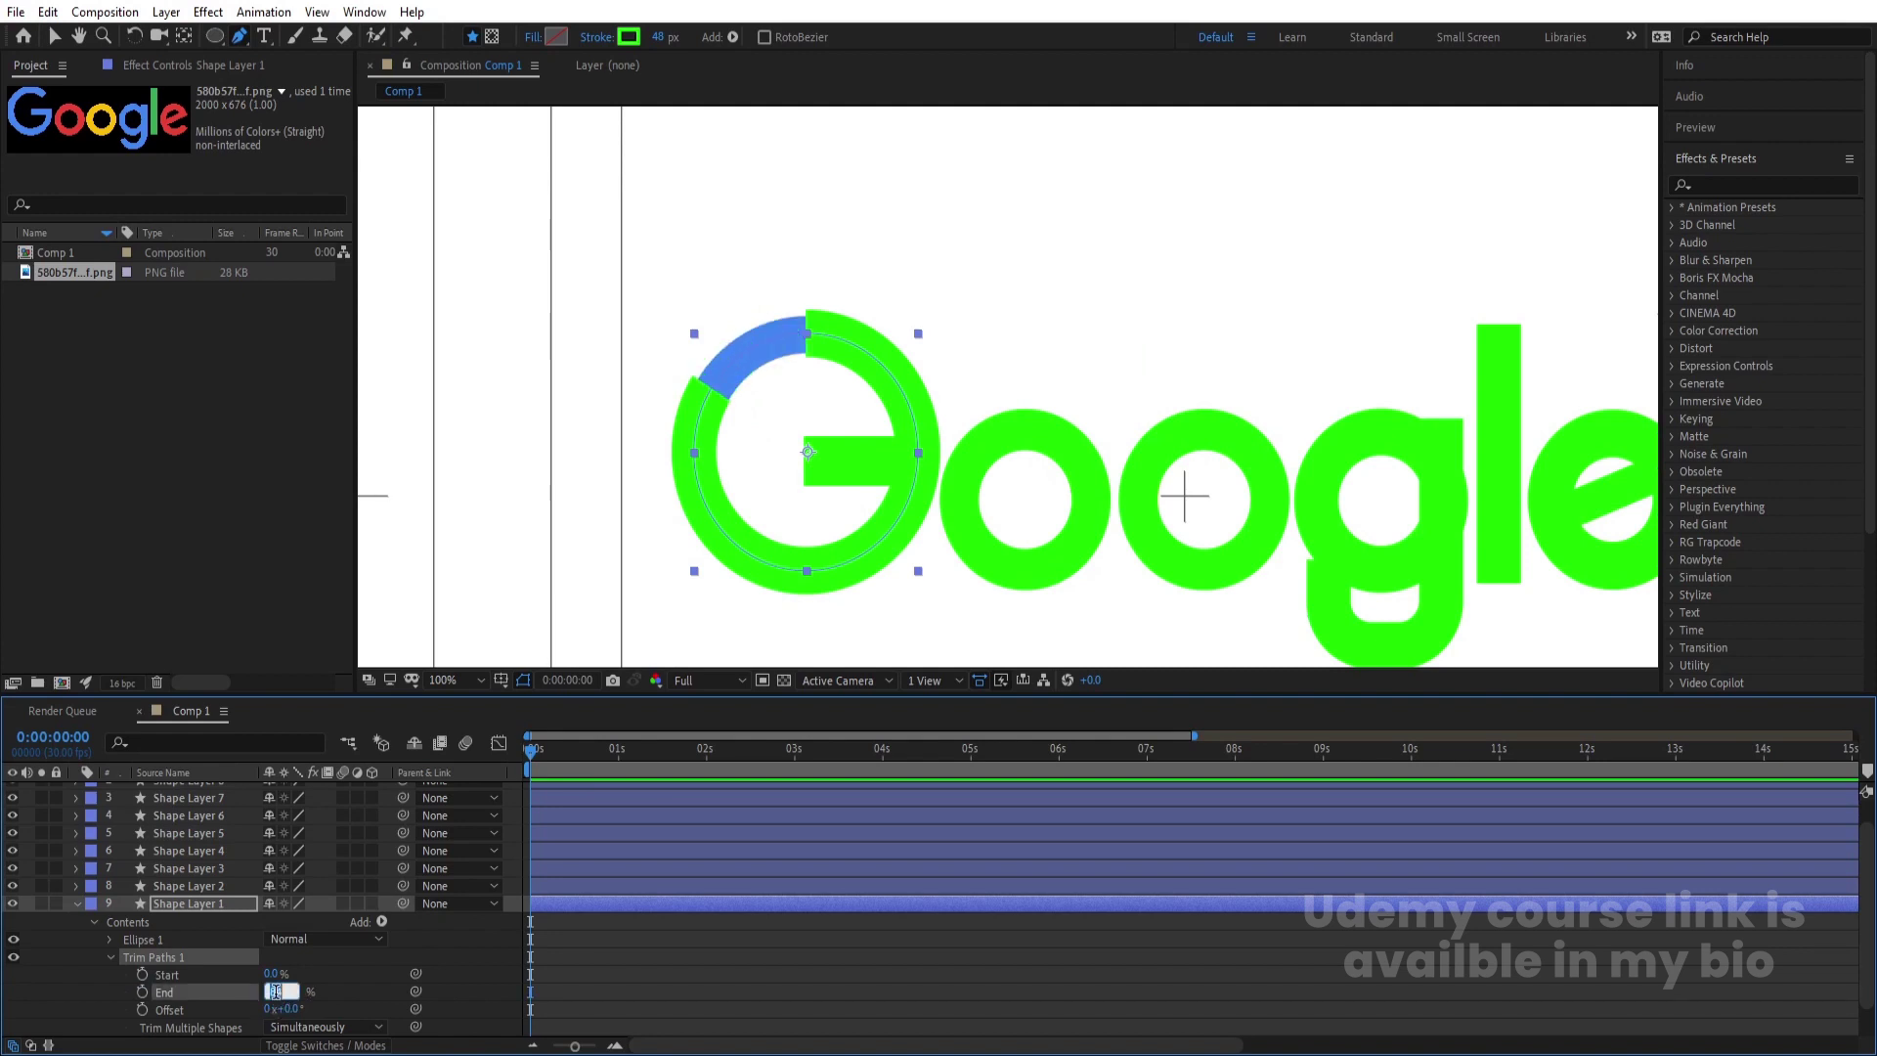
pyautogui.write('80')
pyautogui.press('Return')
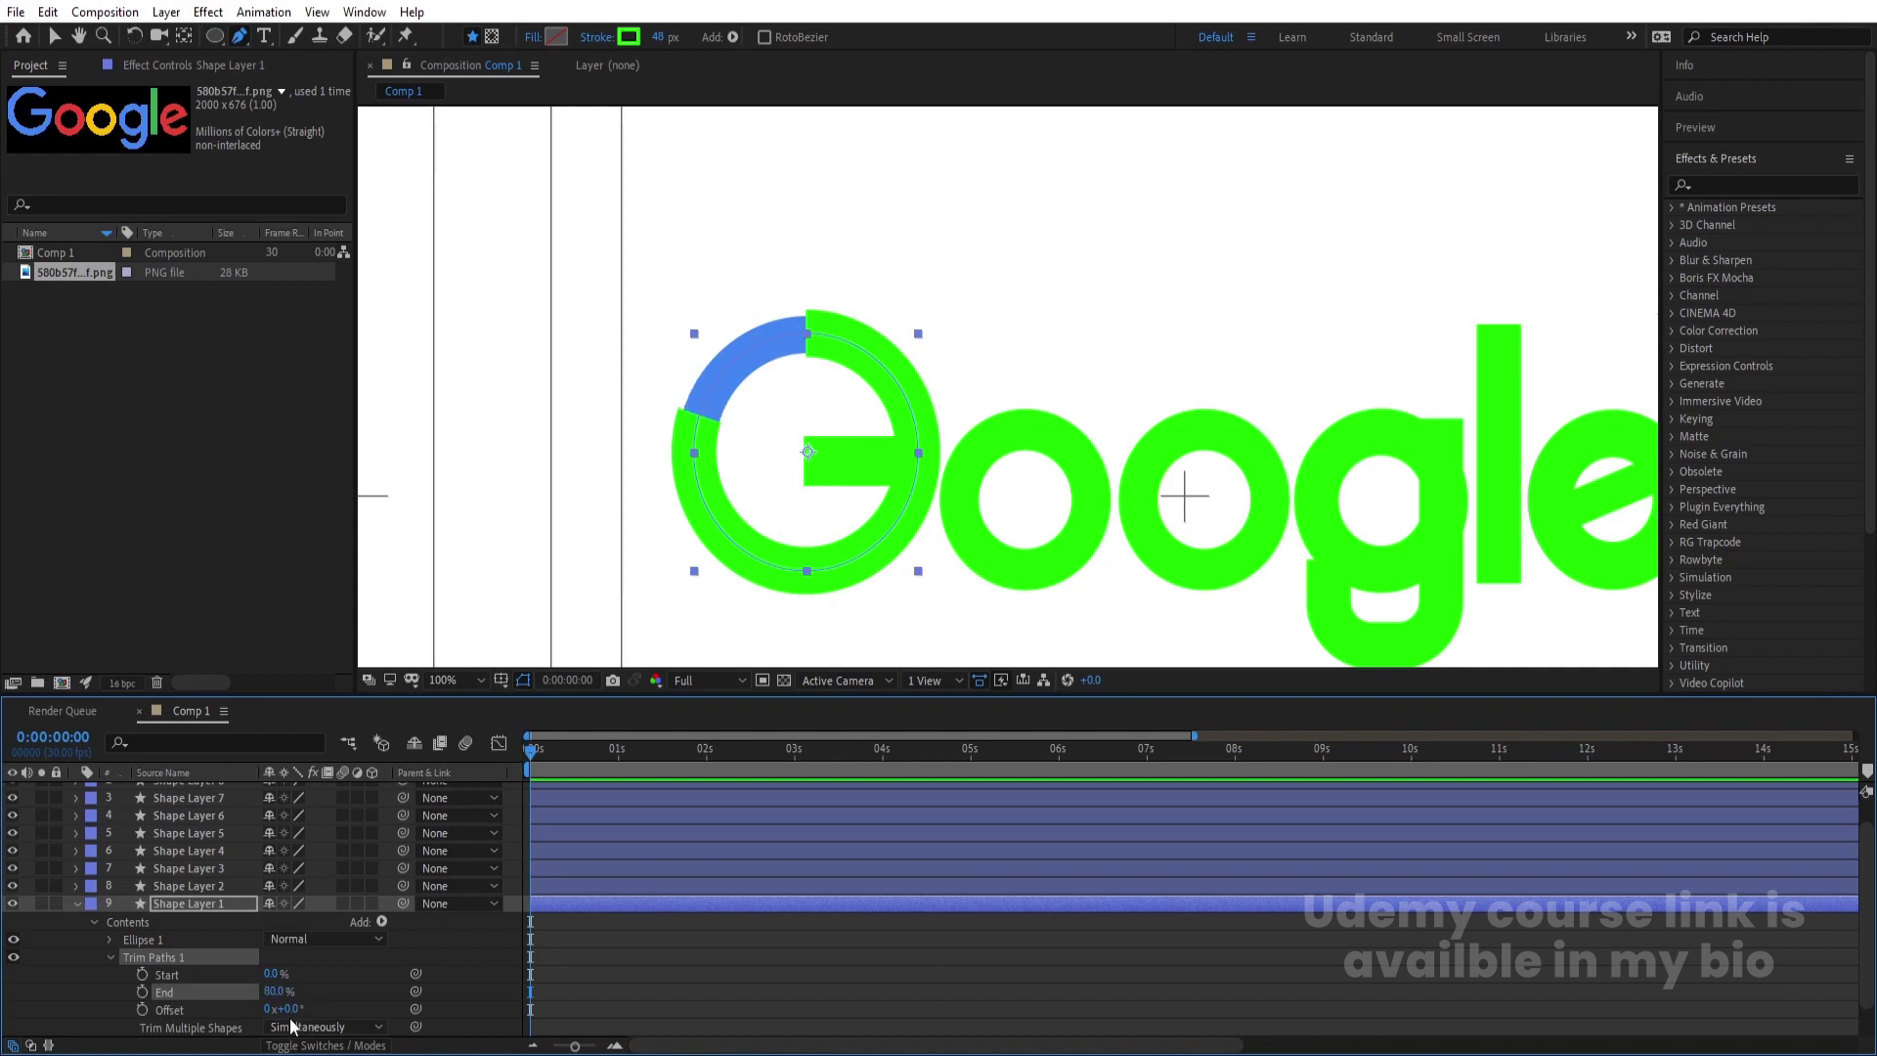
pyautogui.moveTo(288, 1012); pyautogui.dragTo(404, 1012)
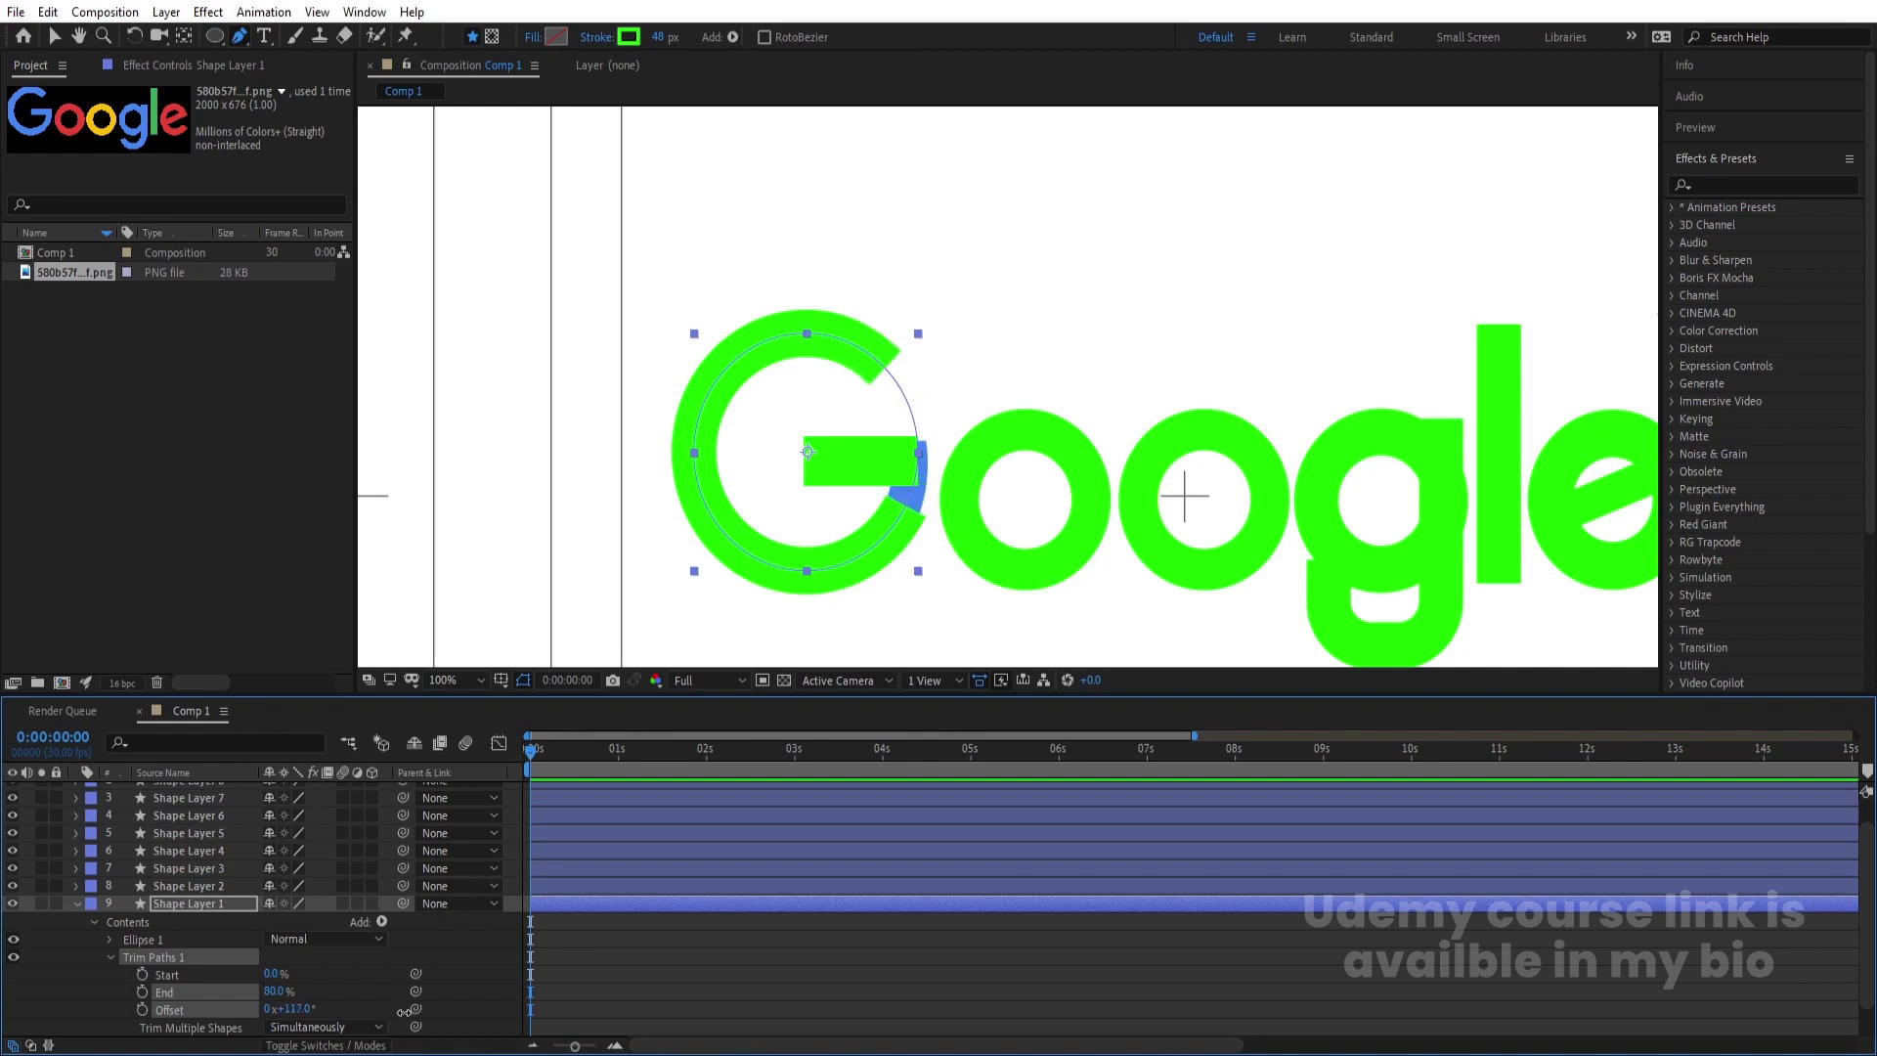
pyautogui.moveTo(282, 993)
pyautogui.mouseDown()
pyautogui.moveTo(262, 976)
pyautogui.moveTo(293, 1013)
pyautogui.mouseUp()
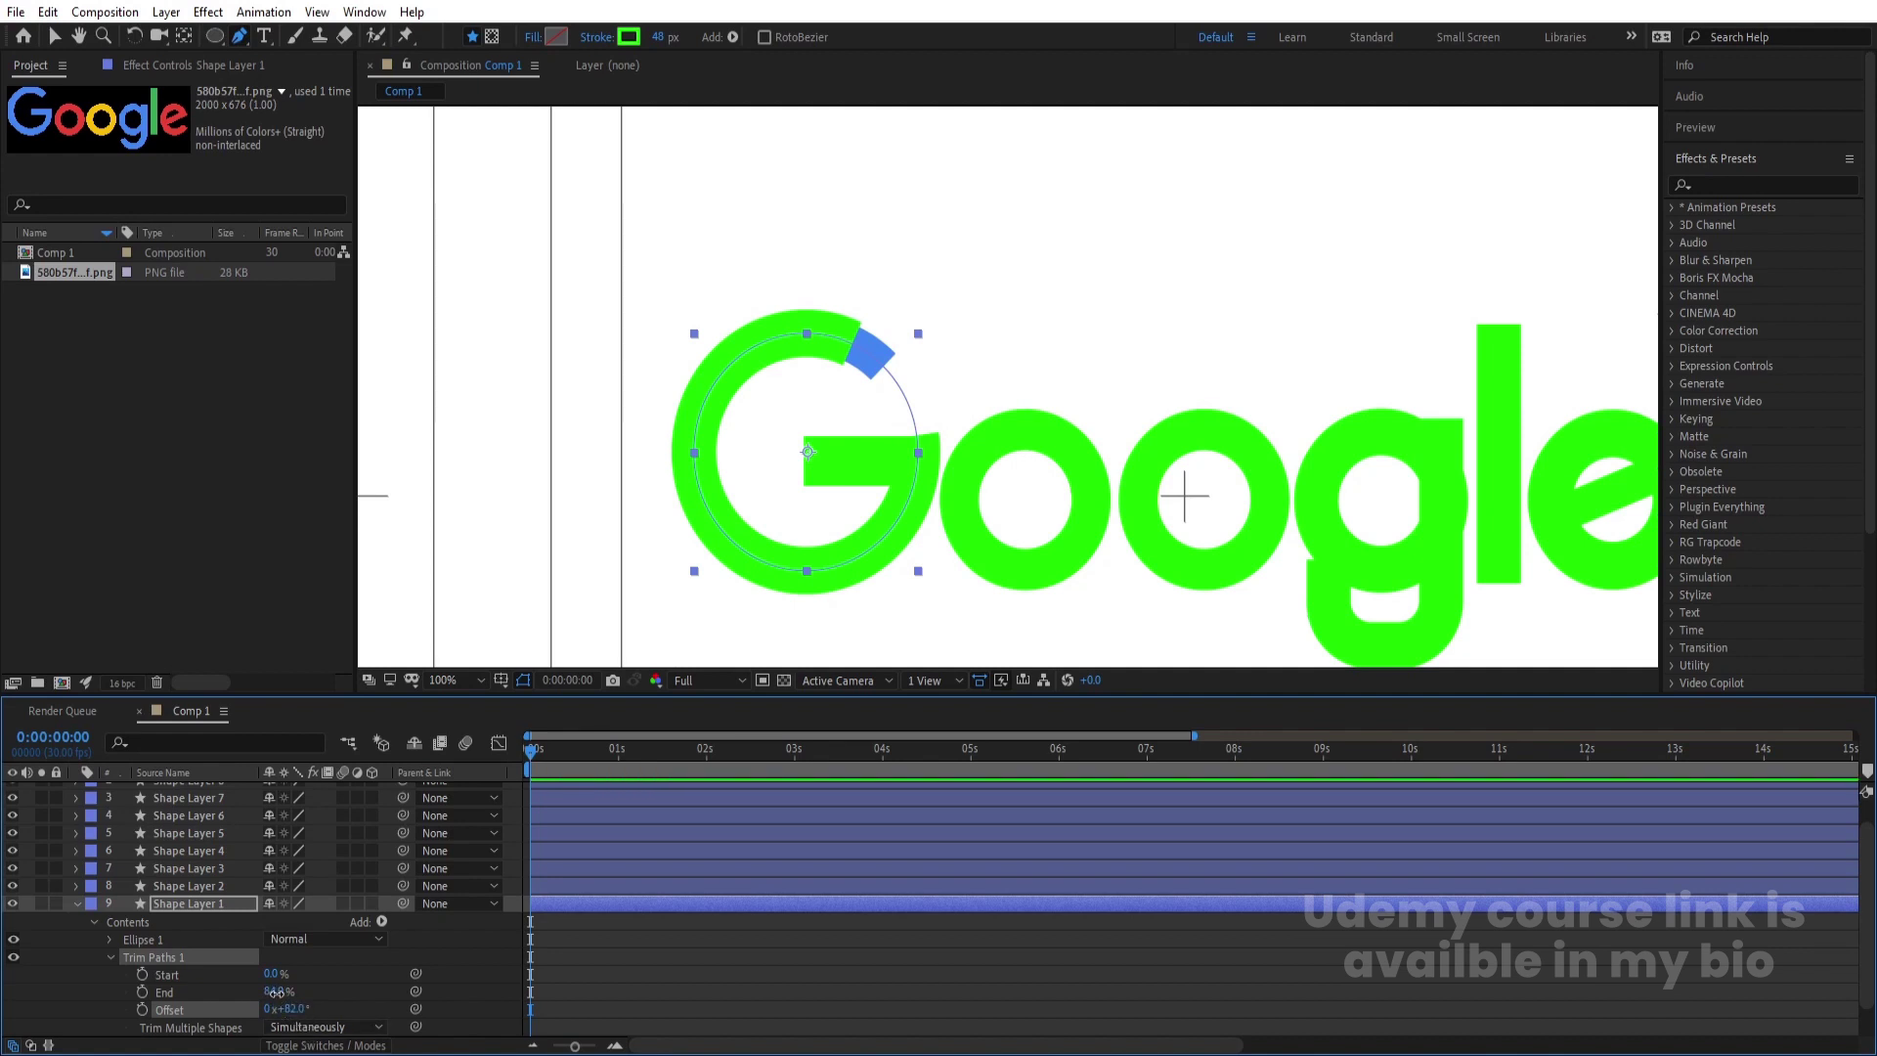
pyautogui.moveTo(277, 992); pyautogui.dragTo(281, 993)
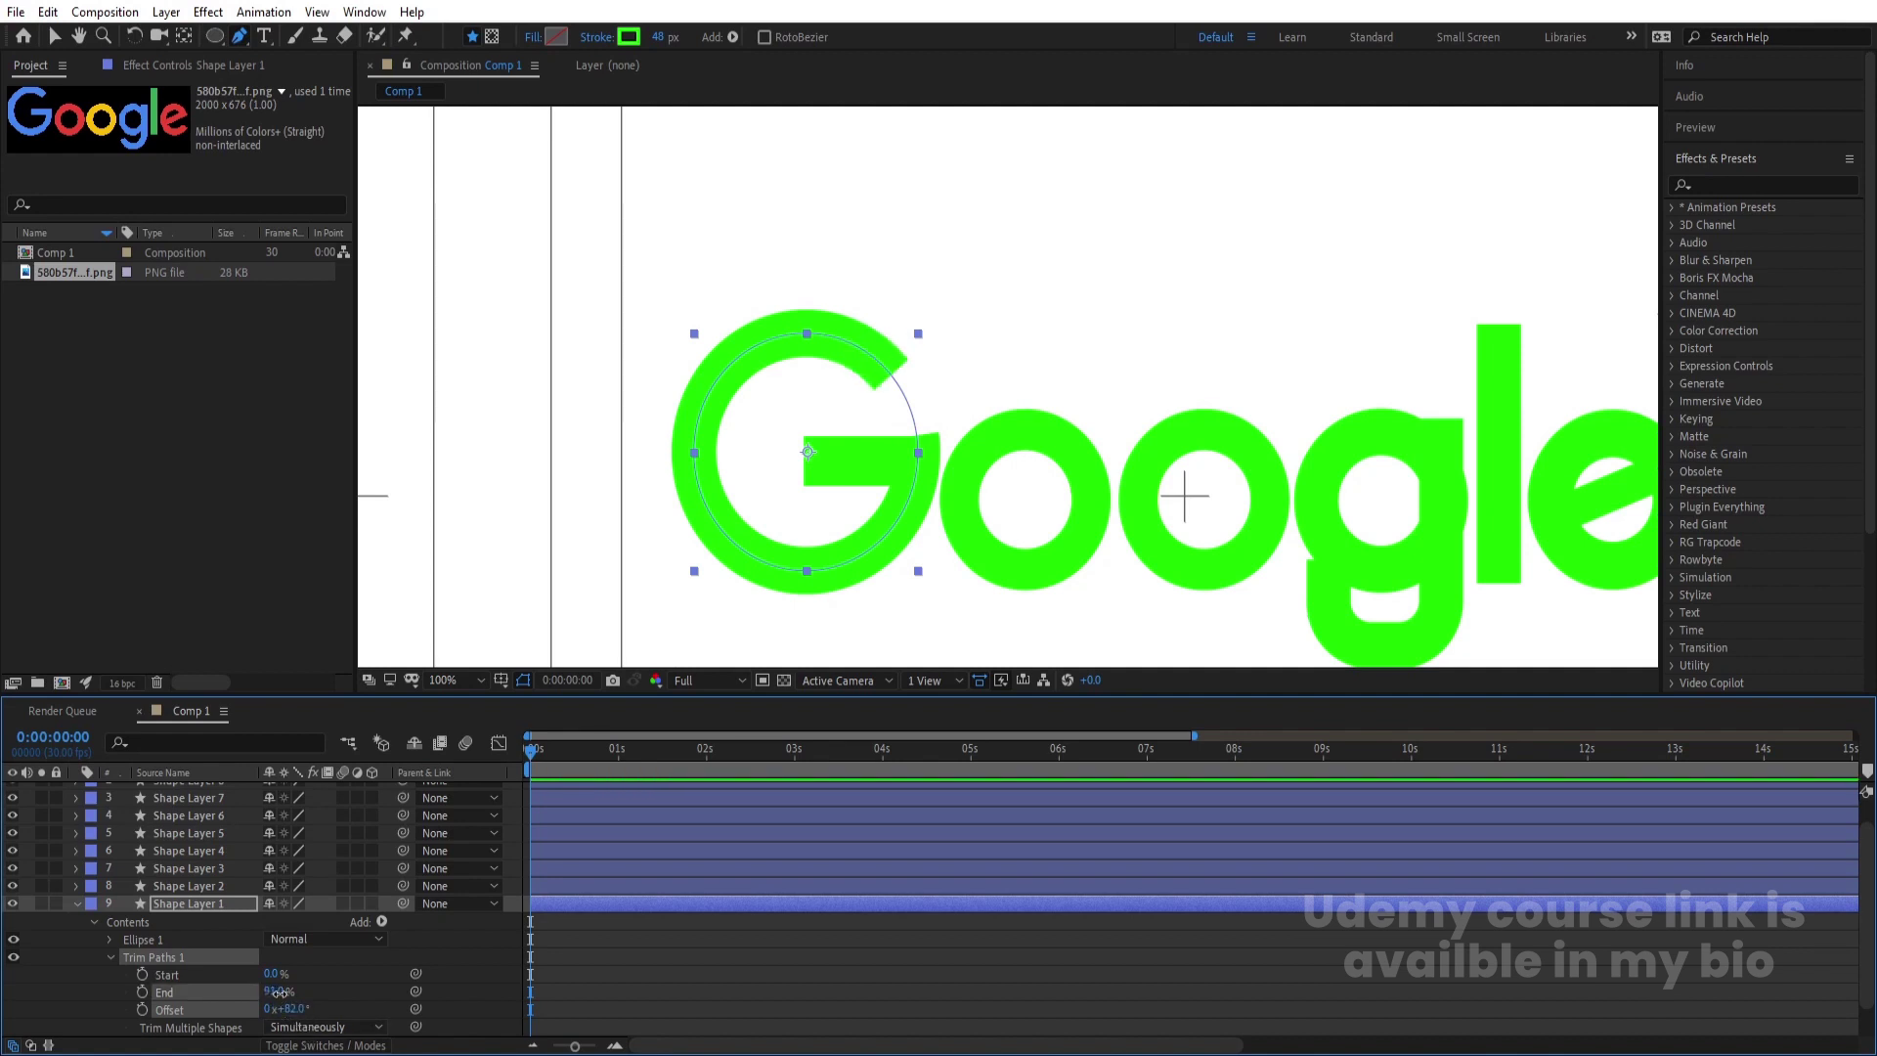
pyautogui.click(581, 922)
# - Collapse the G ring and select the e's ring, briefly hiding it to view the red e
pyautogui.click(77, 904)
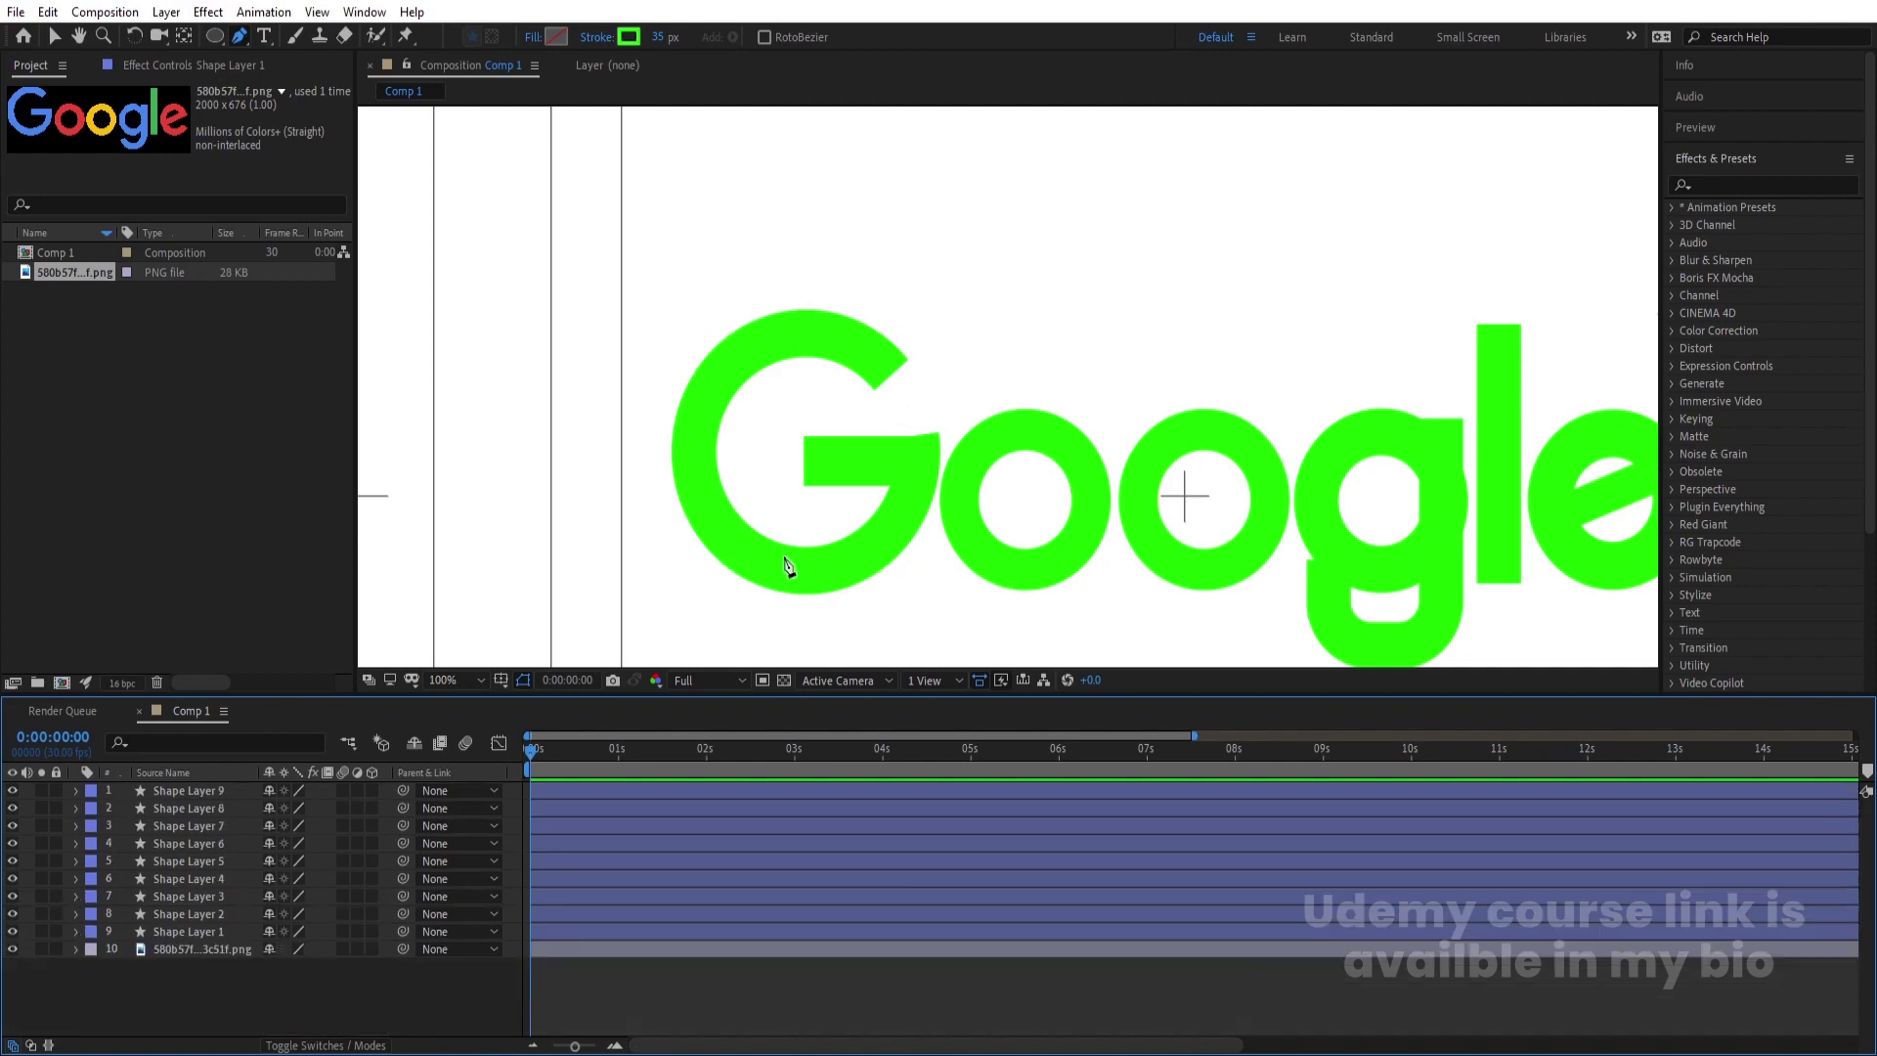
pyautogui.scroll(-2, 863, 418)
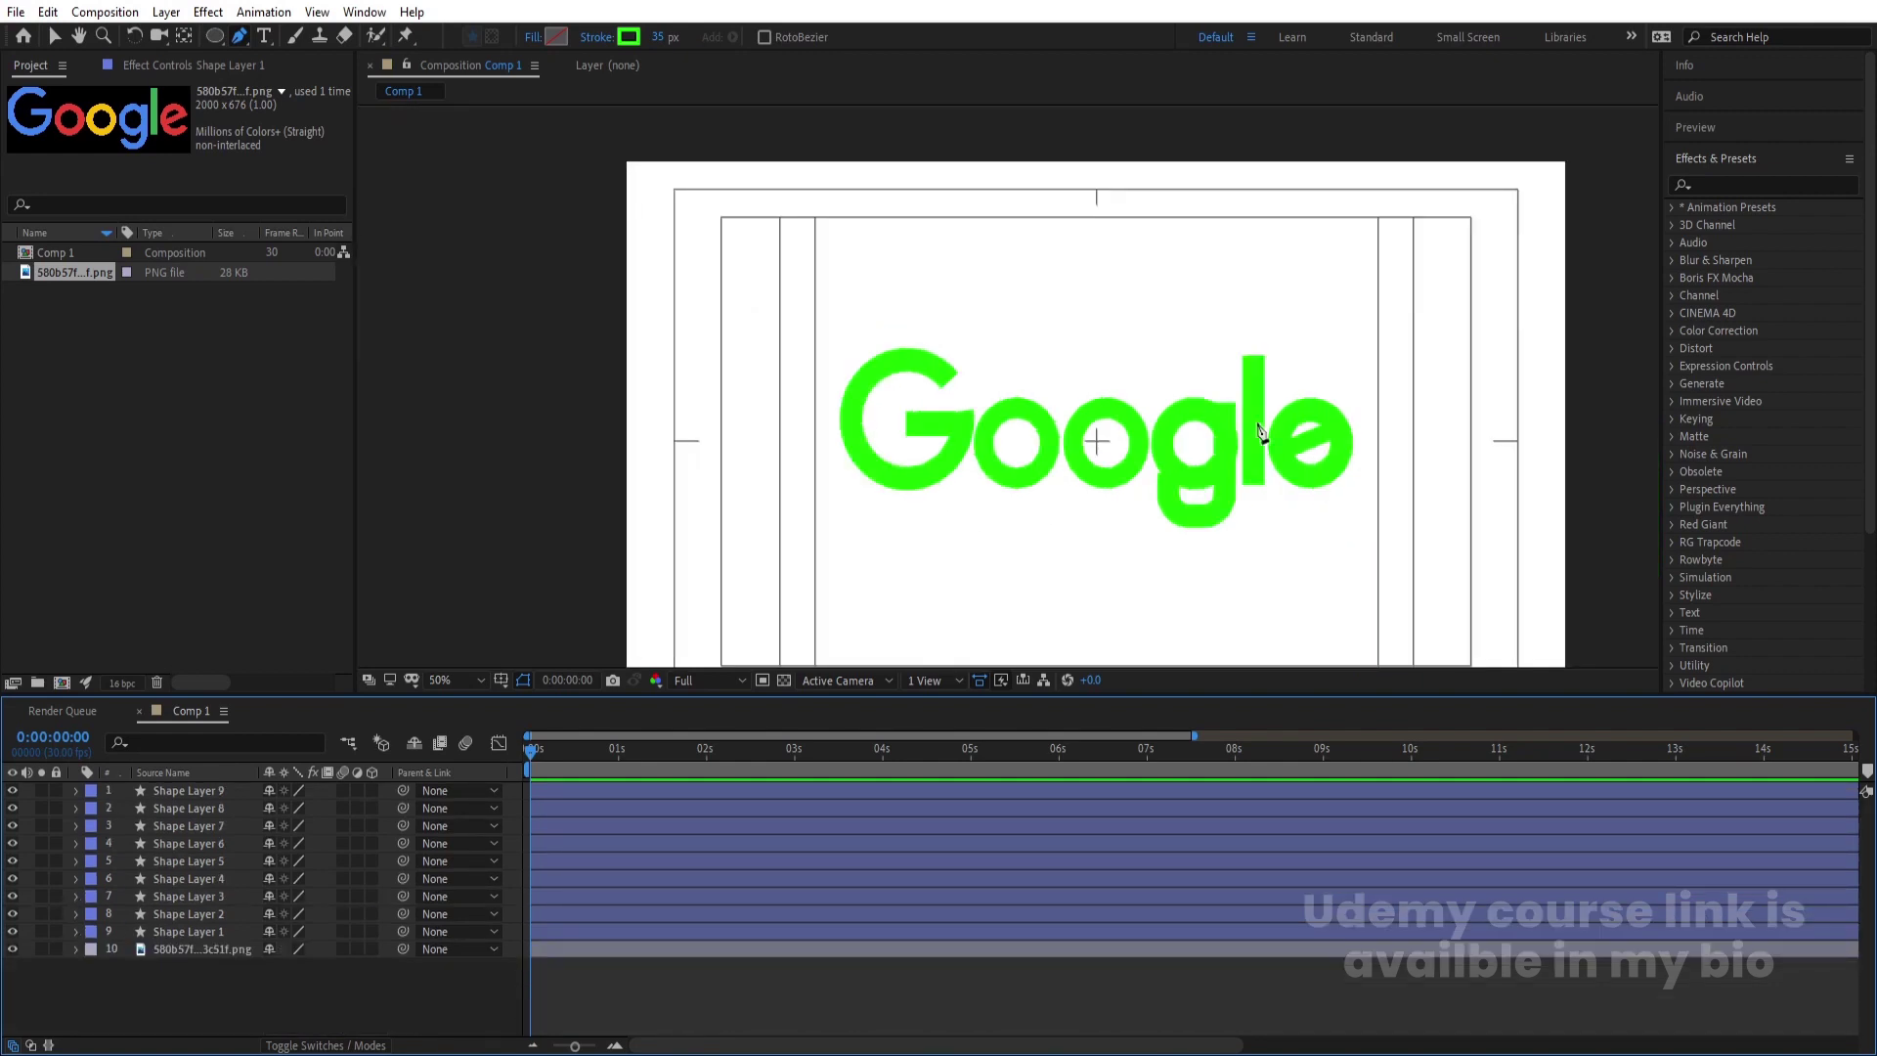
pyautogui.press('c')
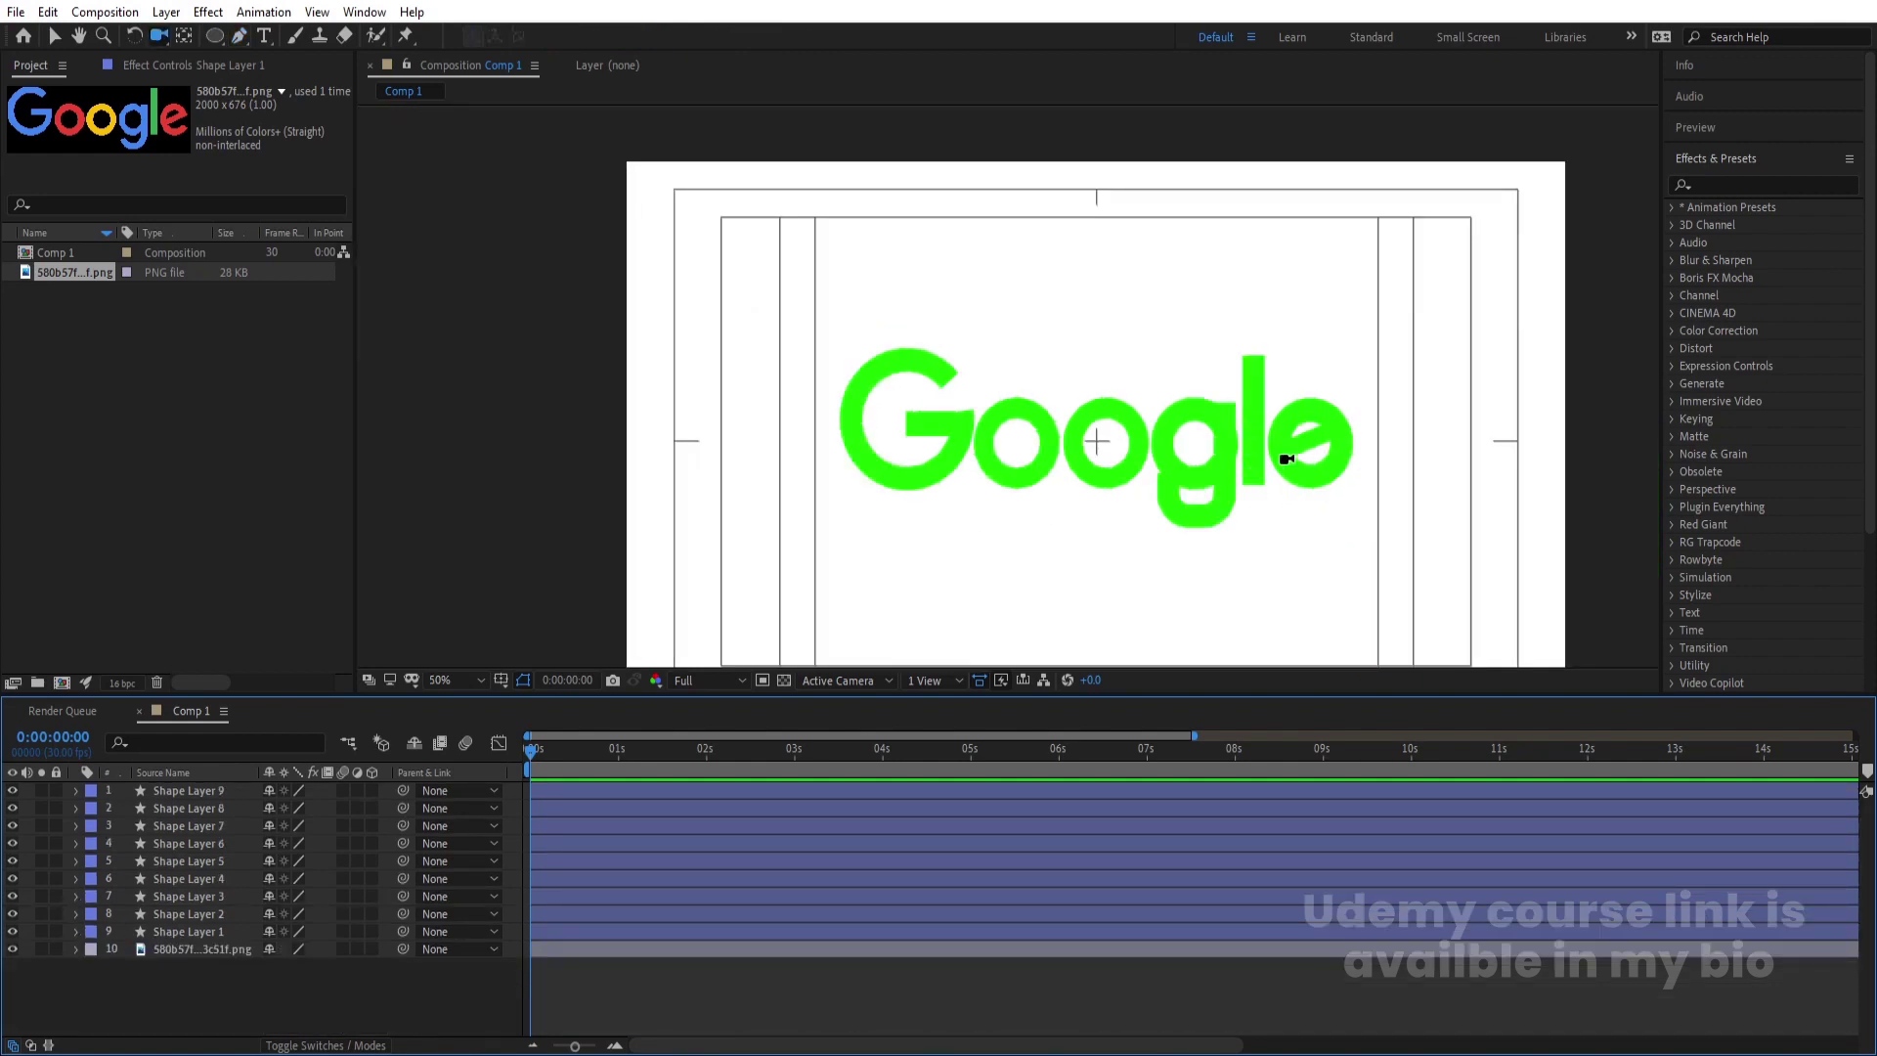
pyautogui.press('v')
pyautogui.click(1331, 466)
pyautogui.scroll(2, 1346, 461)
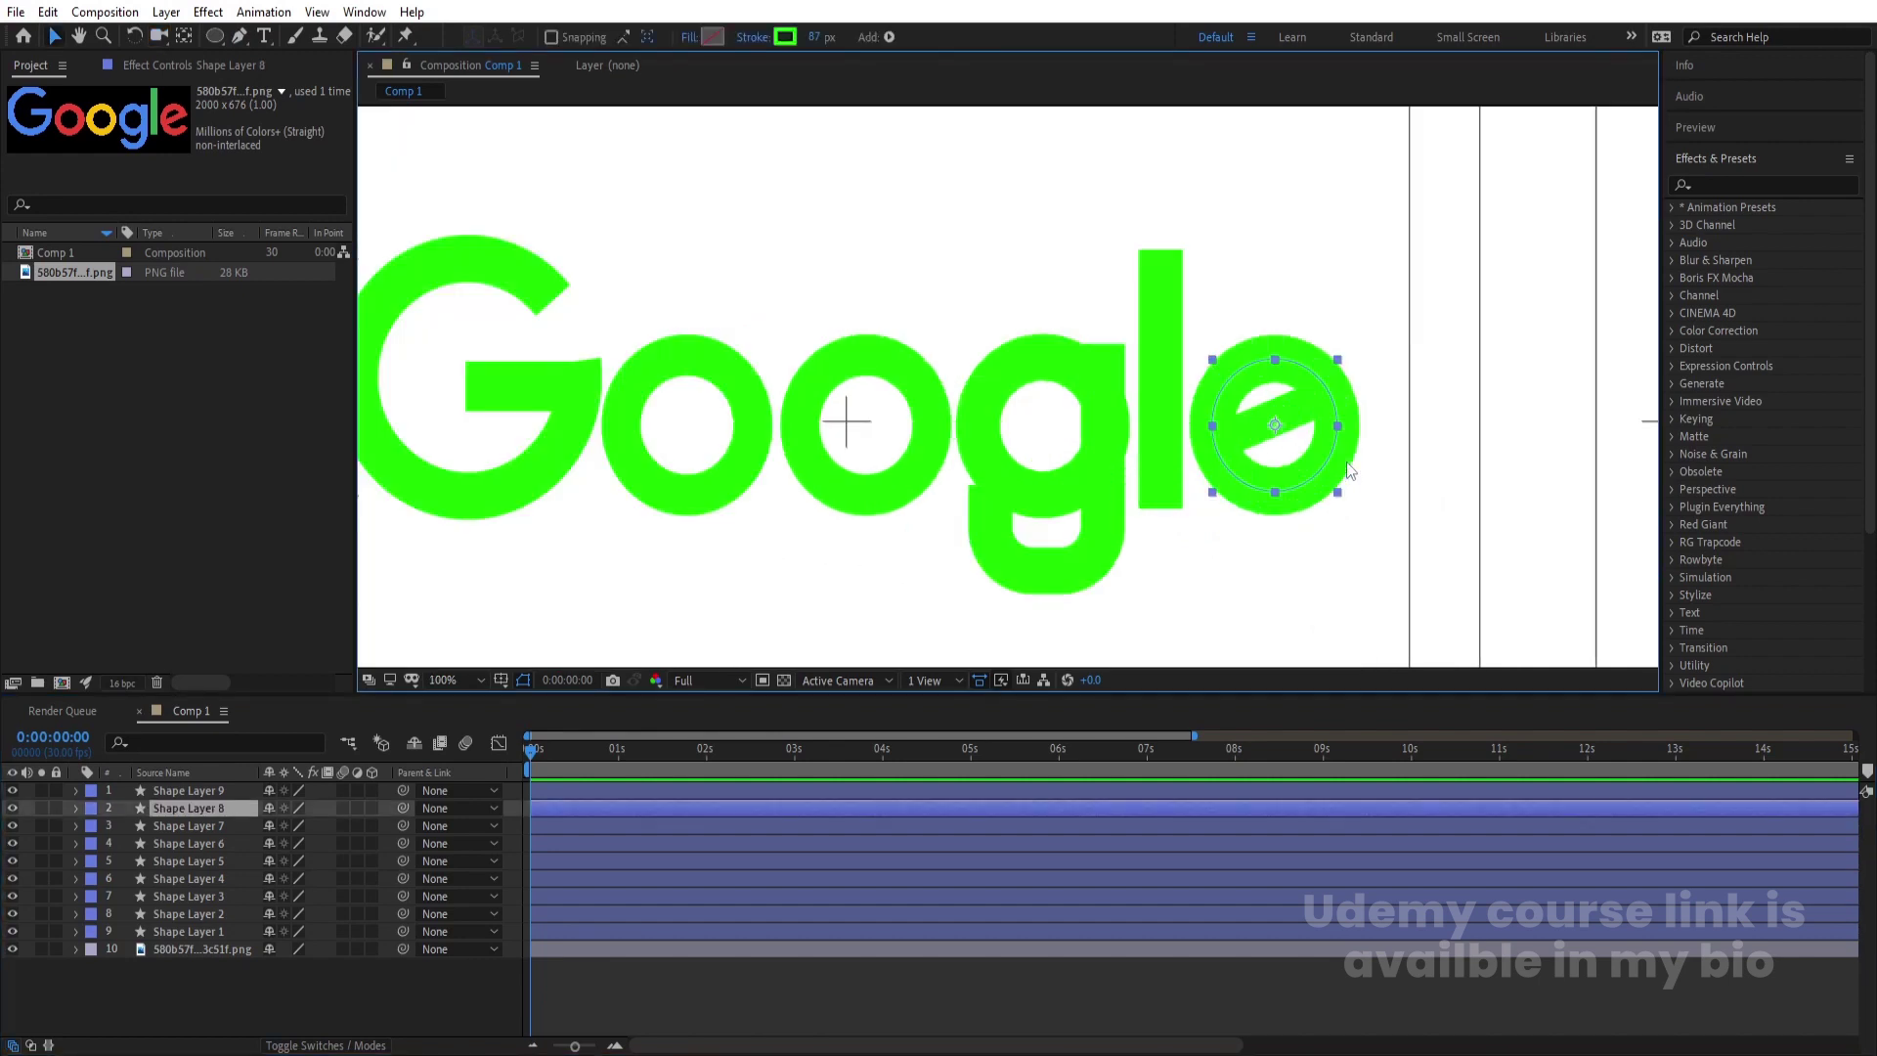
pyautogui.click(20, 807)
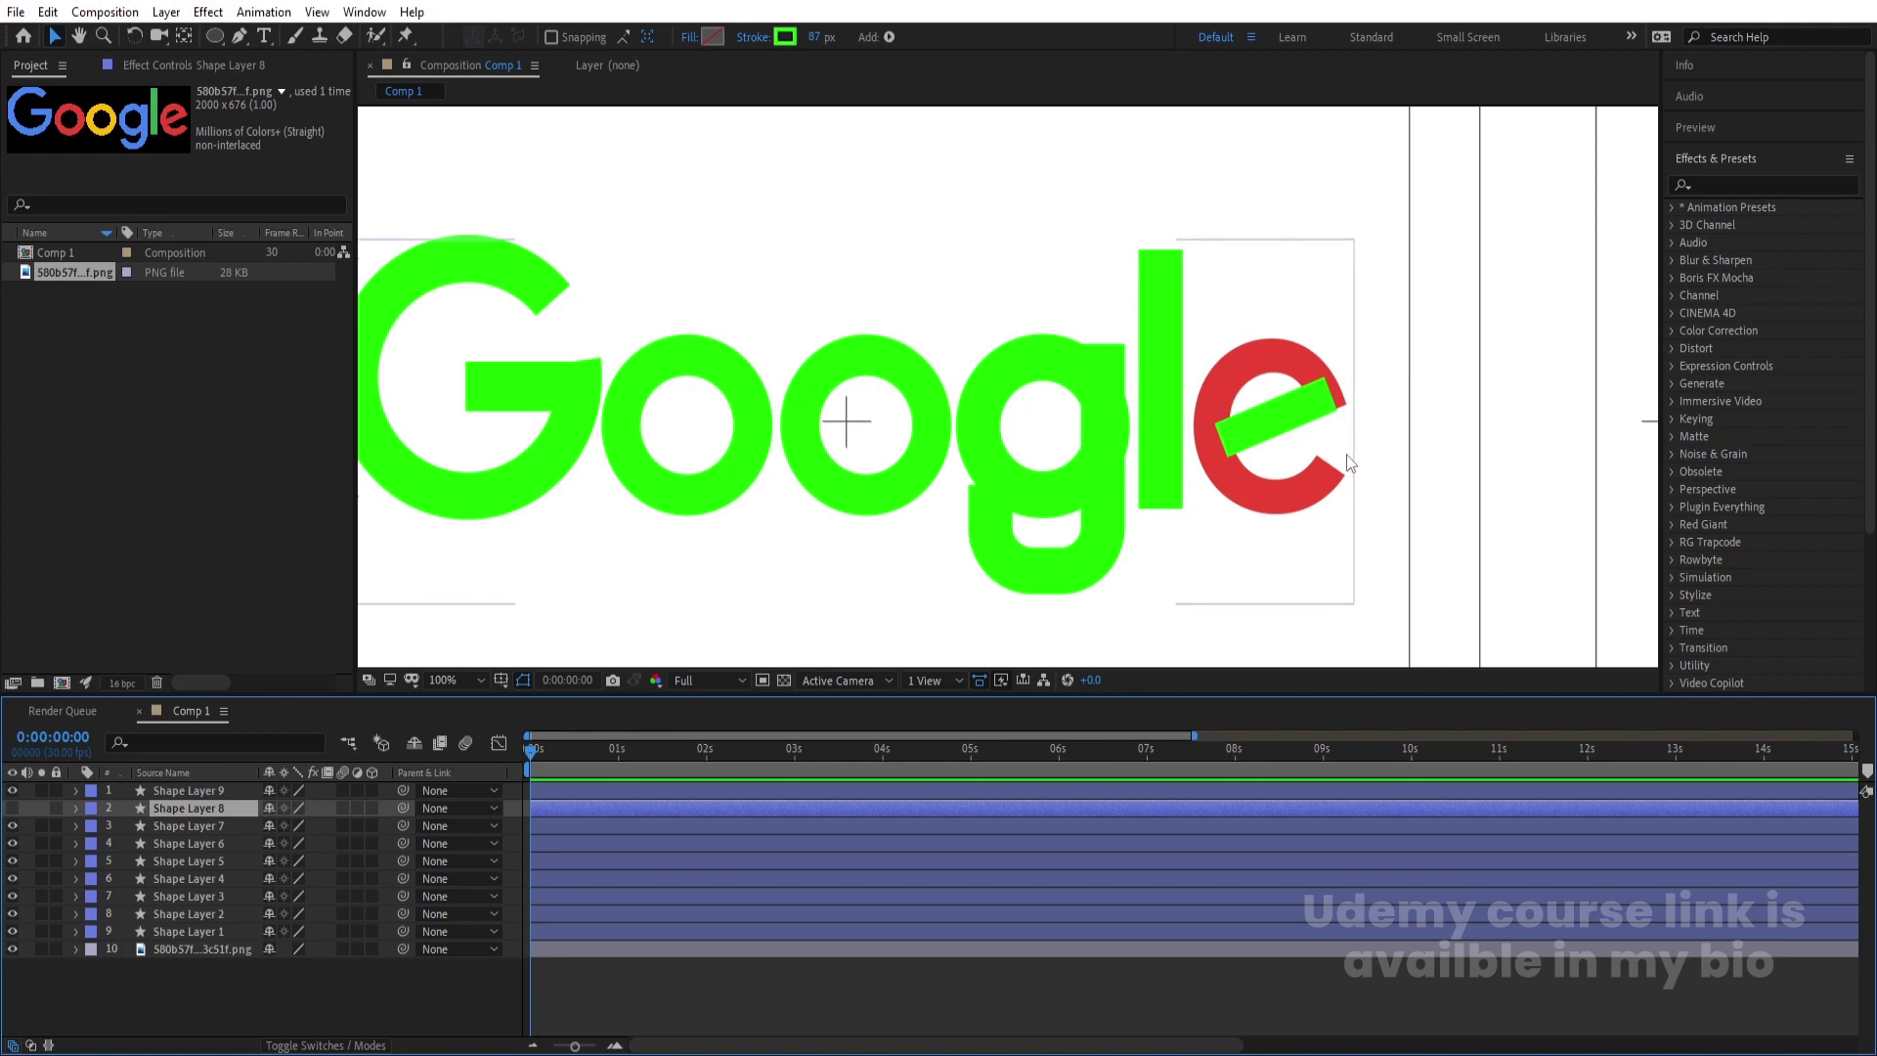
pyautogui.click(12, 807)
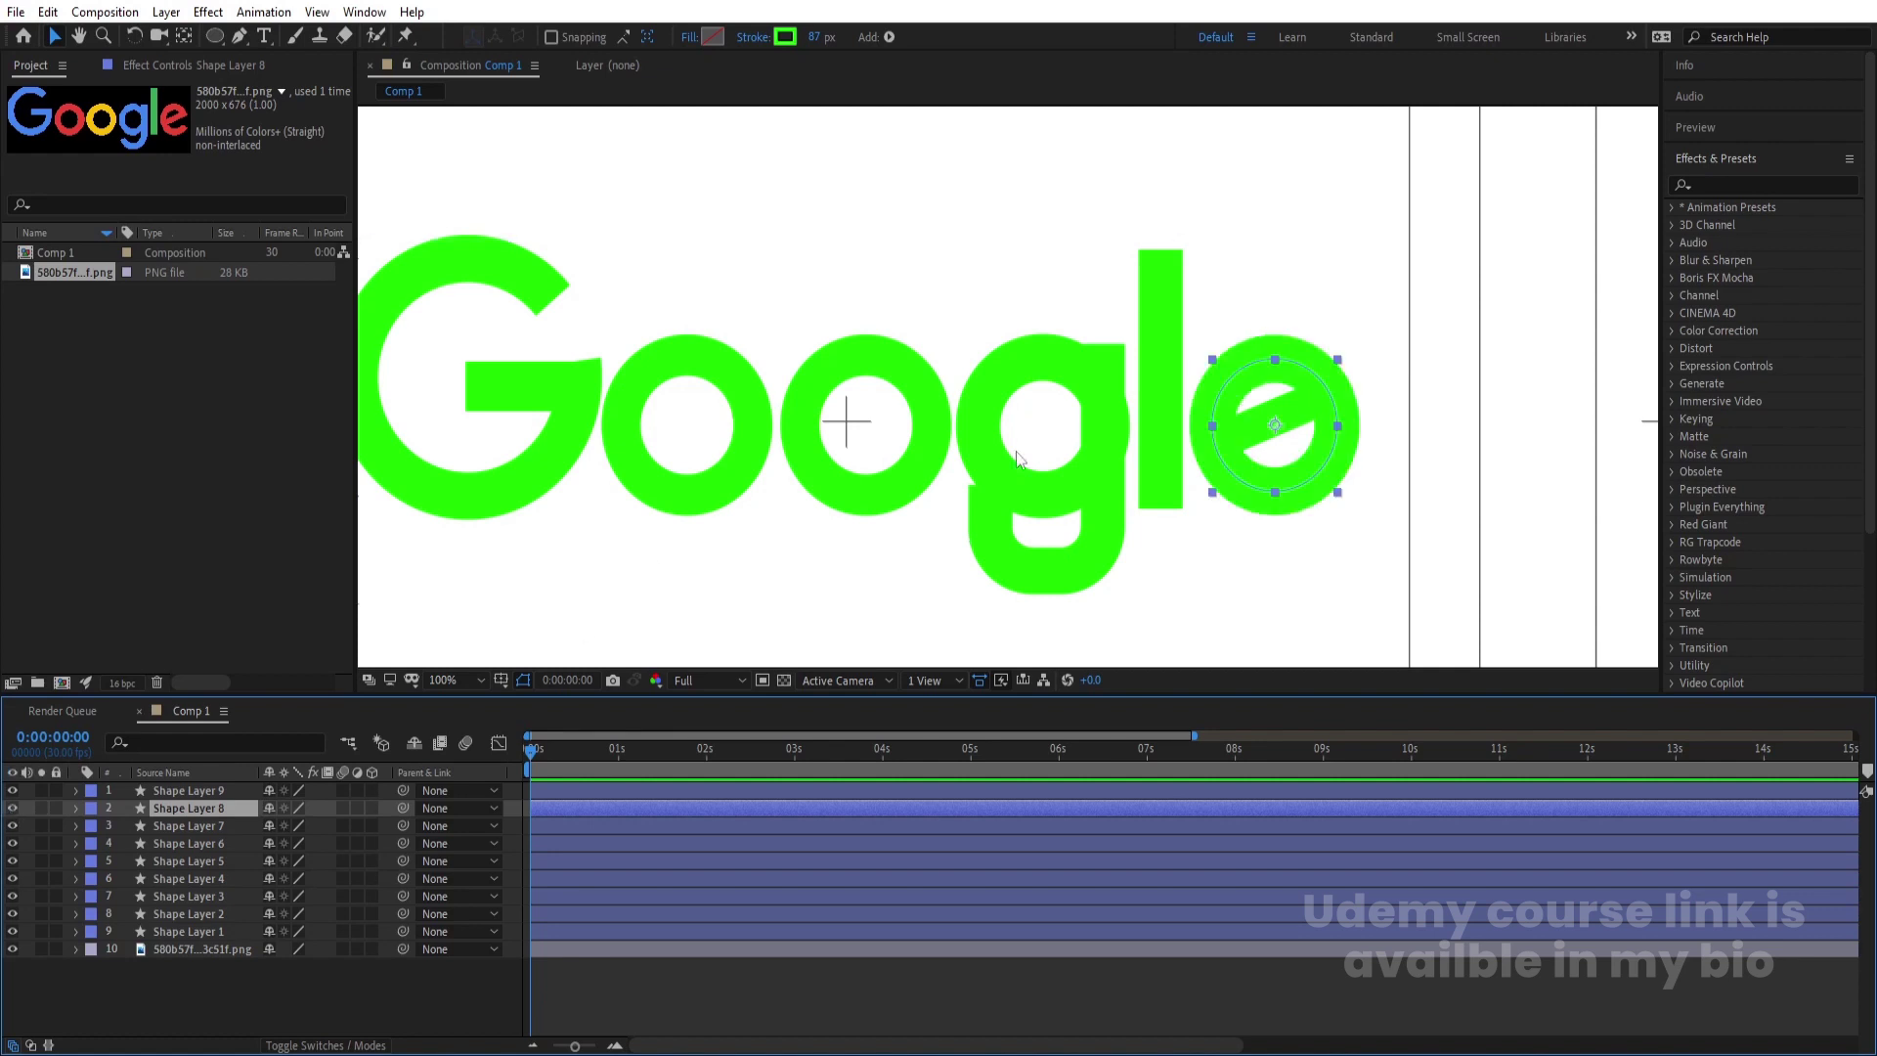
# - Add Trim Paths to Shape Layer 8's e ring with End 90% and Offset 118°
pyautogui.click(74, 810)
pyautogui.click(382, 826)
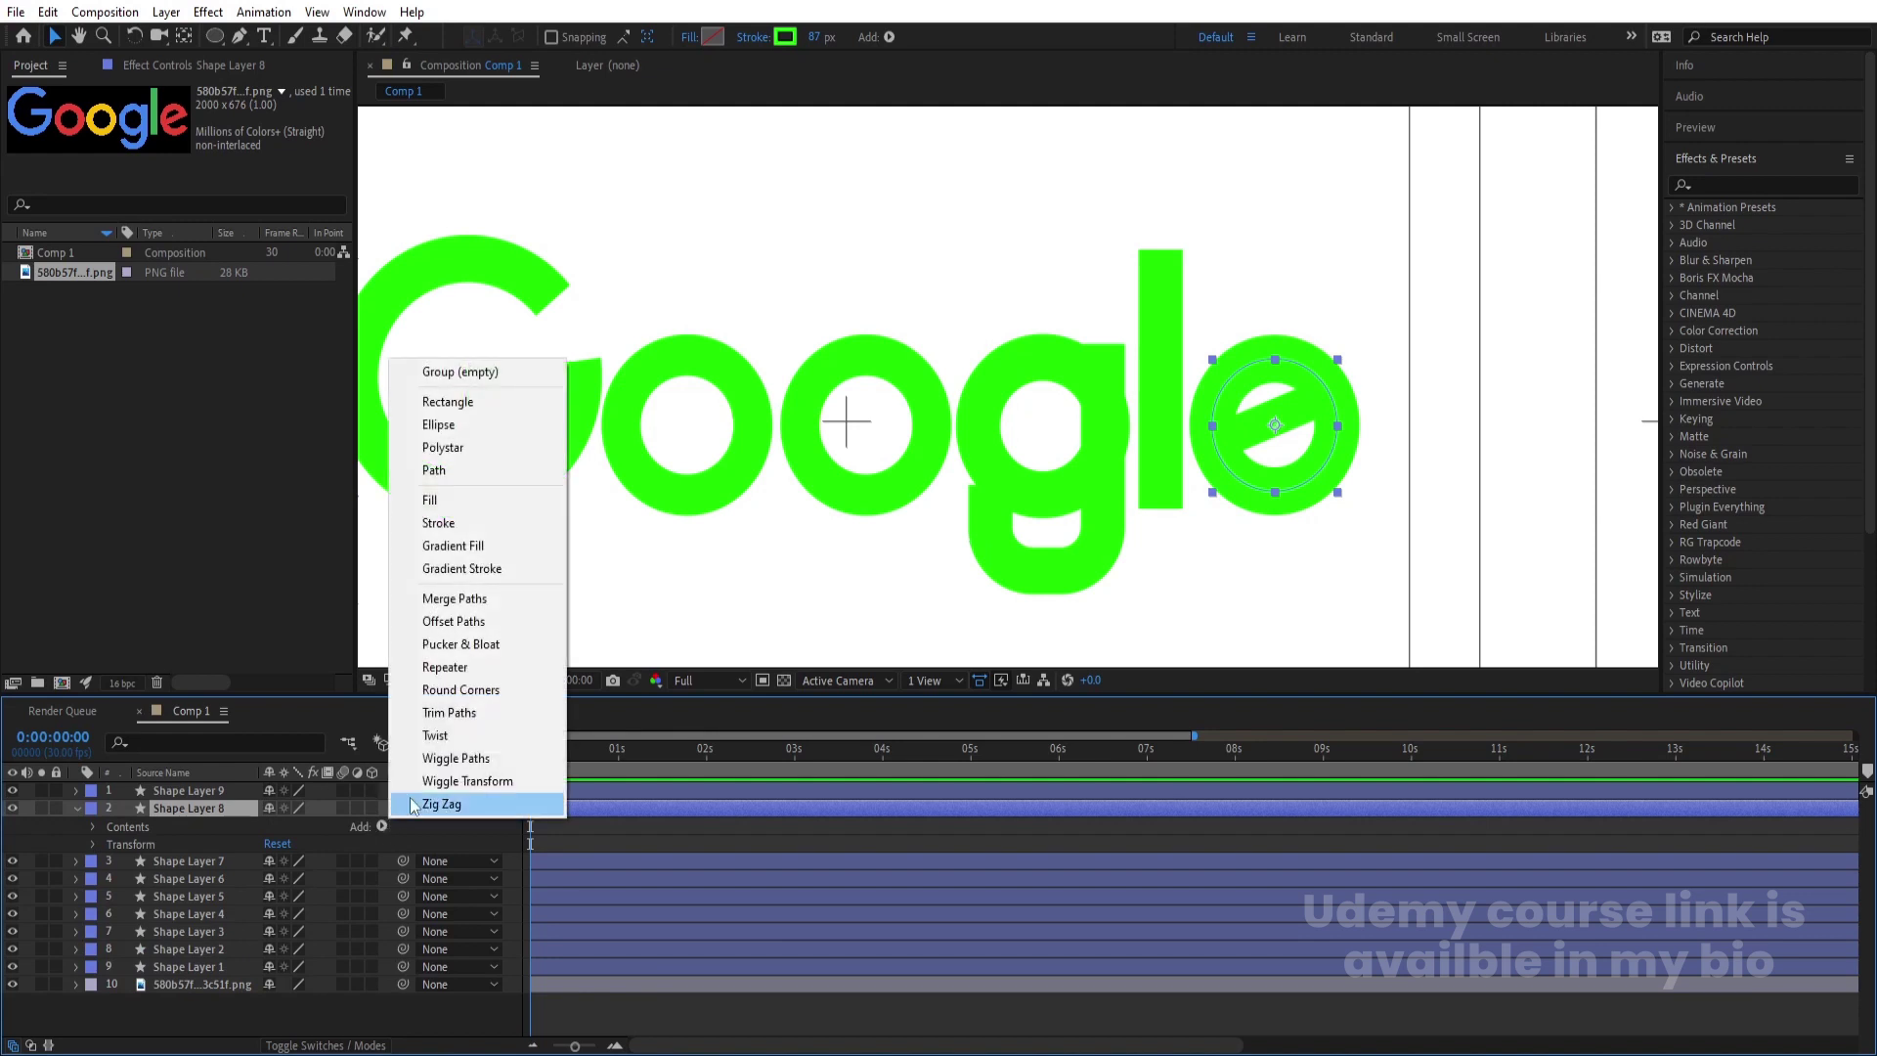
pyautogui.click(431, 712)
pyautogui.click(109, 861)
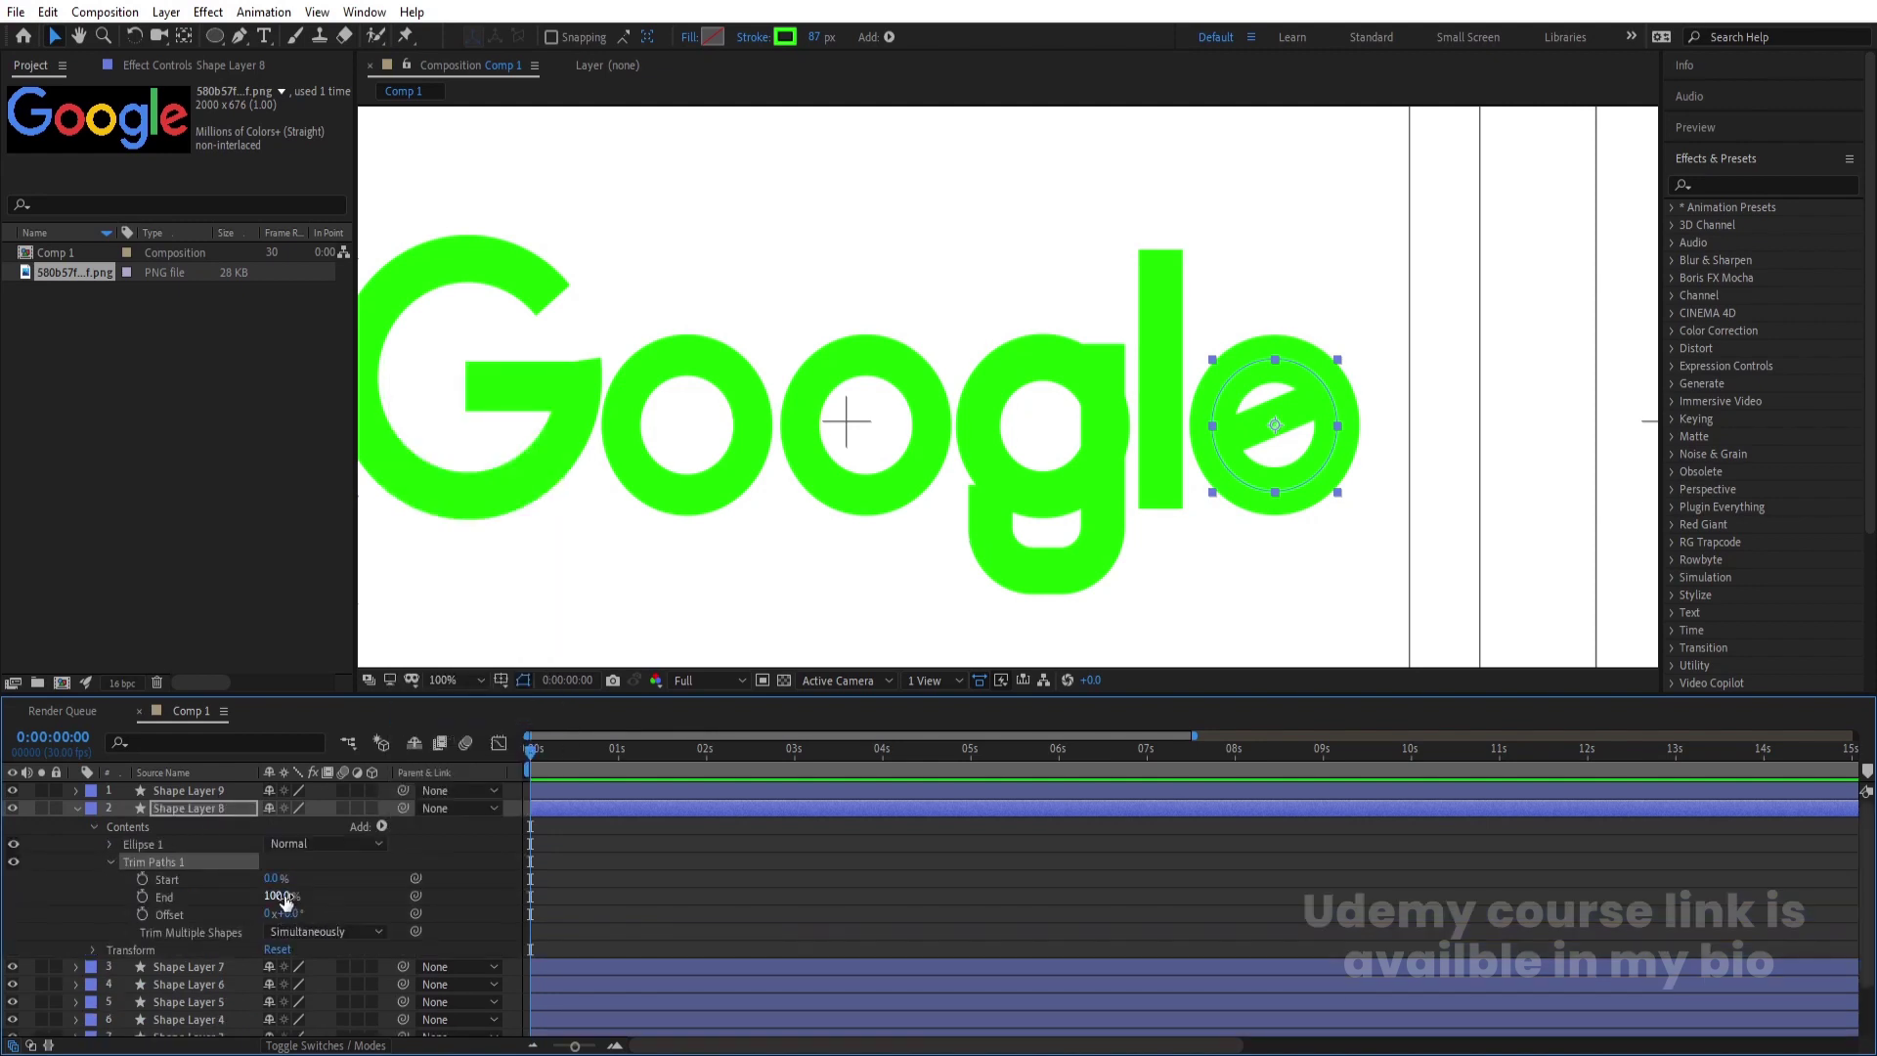
pyautogui.moveTo(286, 900); pyautogui.dragTo(275, 896)
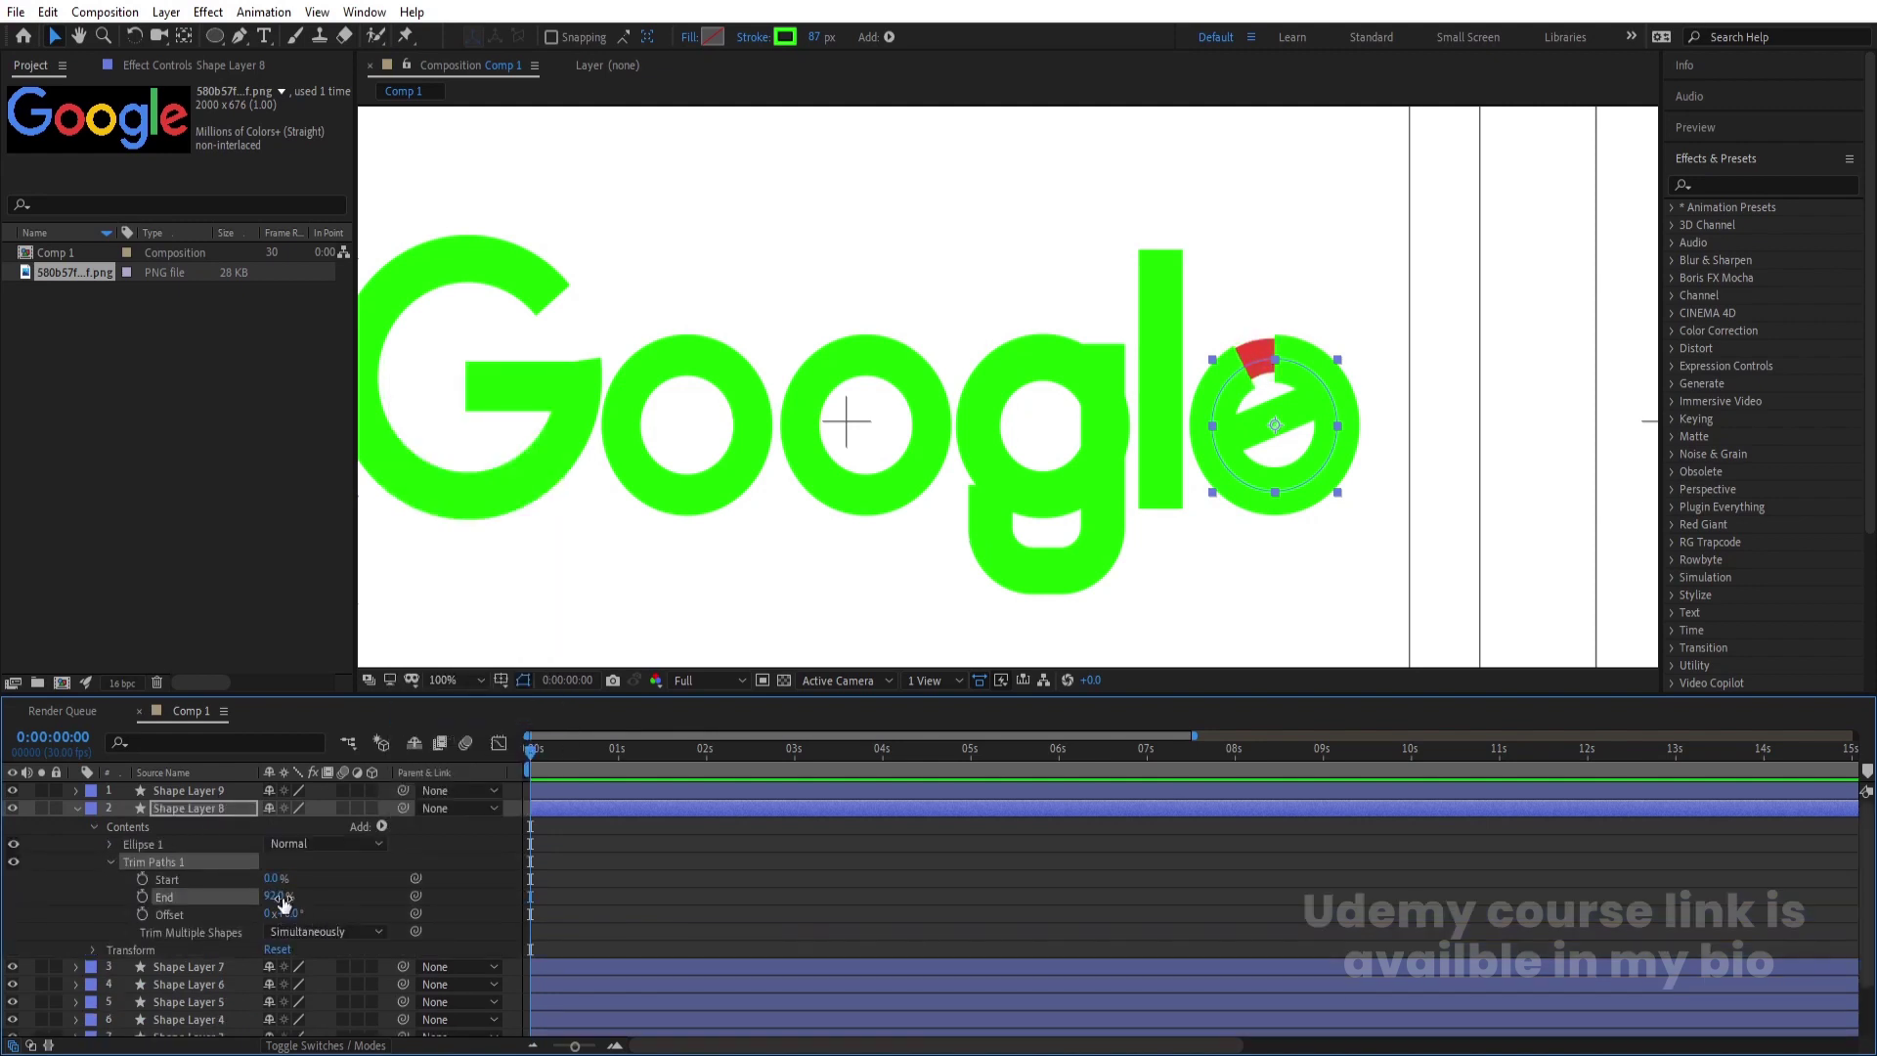
pyautogui.click(279, 897)
pyautogui.press('Return')
pyautogui.moveTo(284, 912); pyautogui.dragTo(409, 930)
pyautogui.click(600, 868)
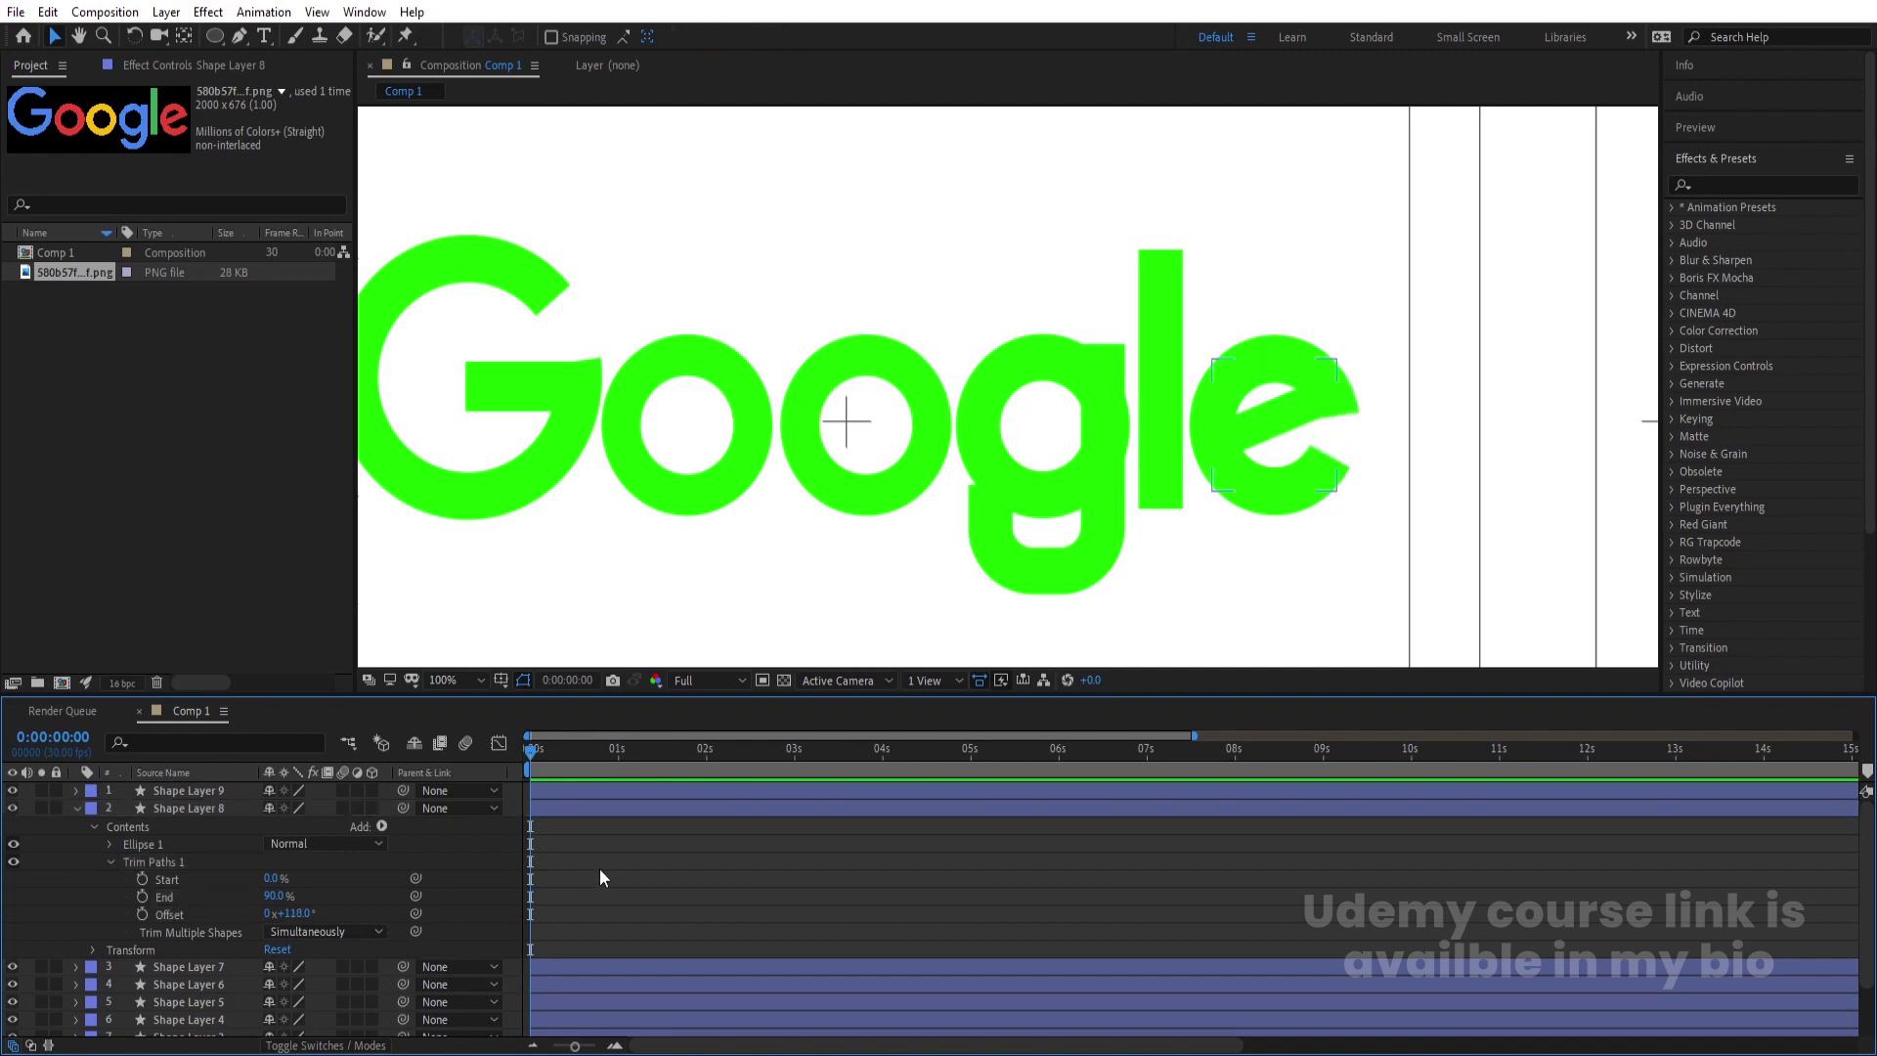
# - Add a second Trim Paths to Shape Layer 1 and keyframe Start at 100% at frame 0
pyautogui.press('u')
pyautogui.scroll(-2, 733, 372)
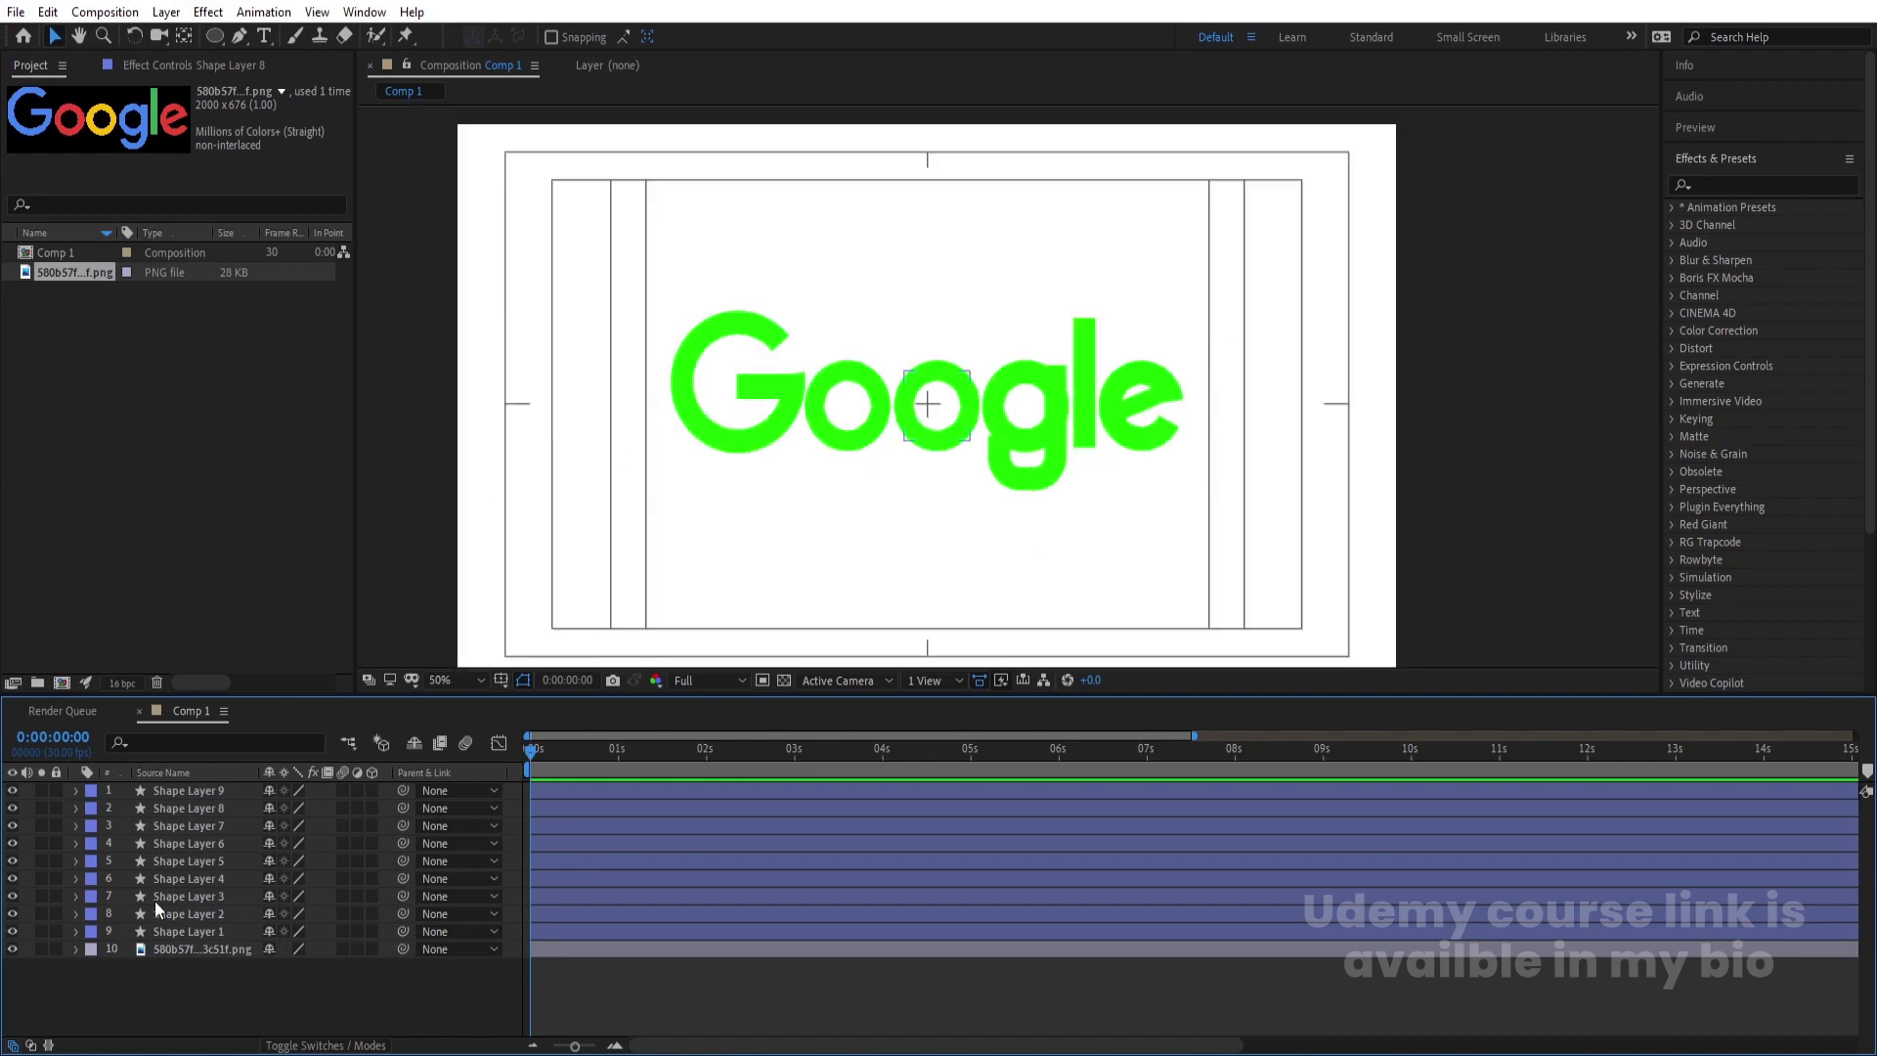
pyautogui.click(185, 931)
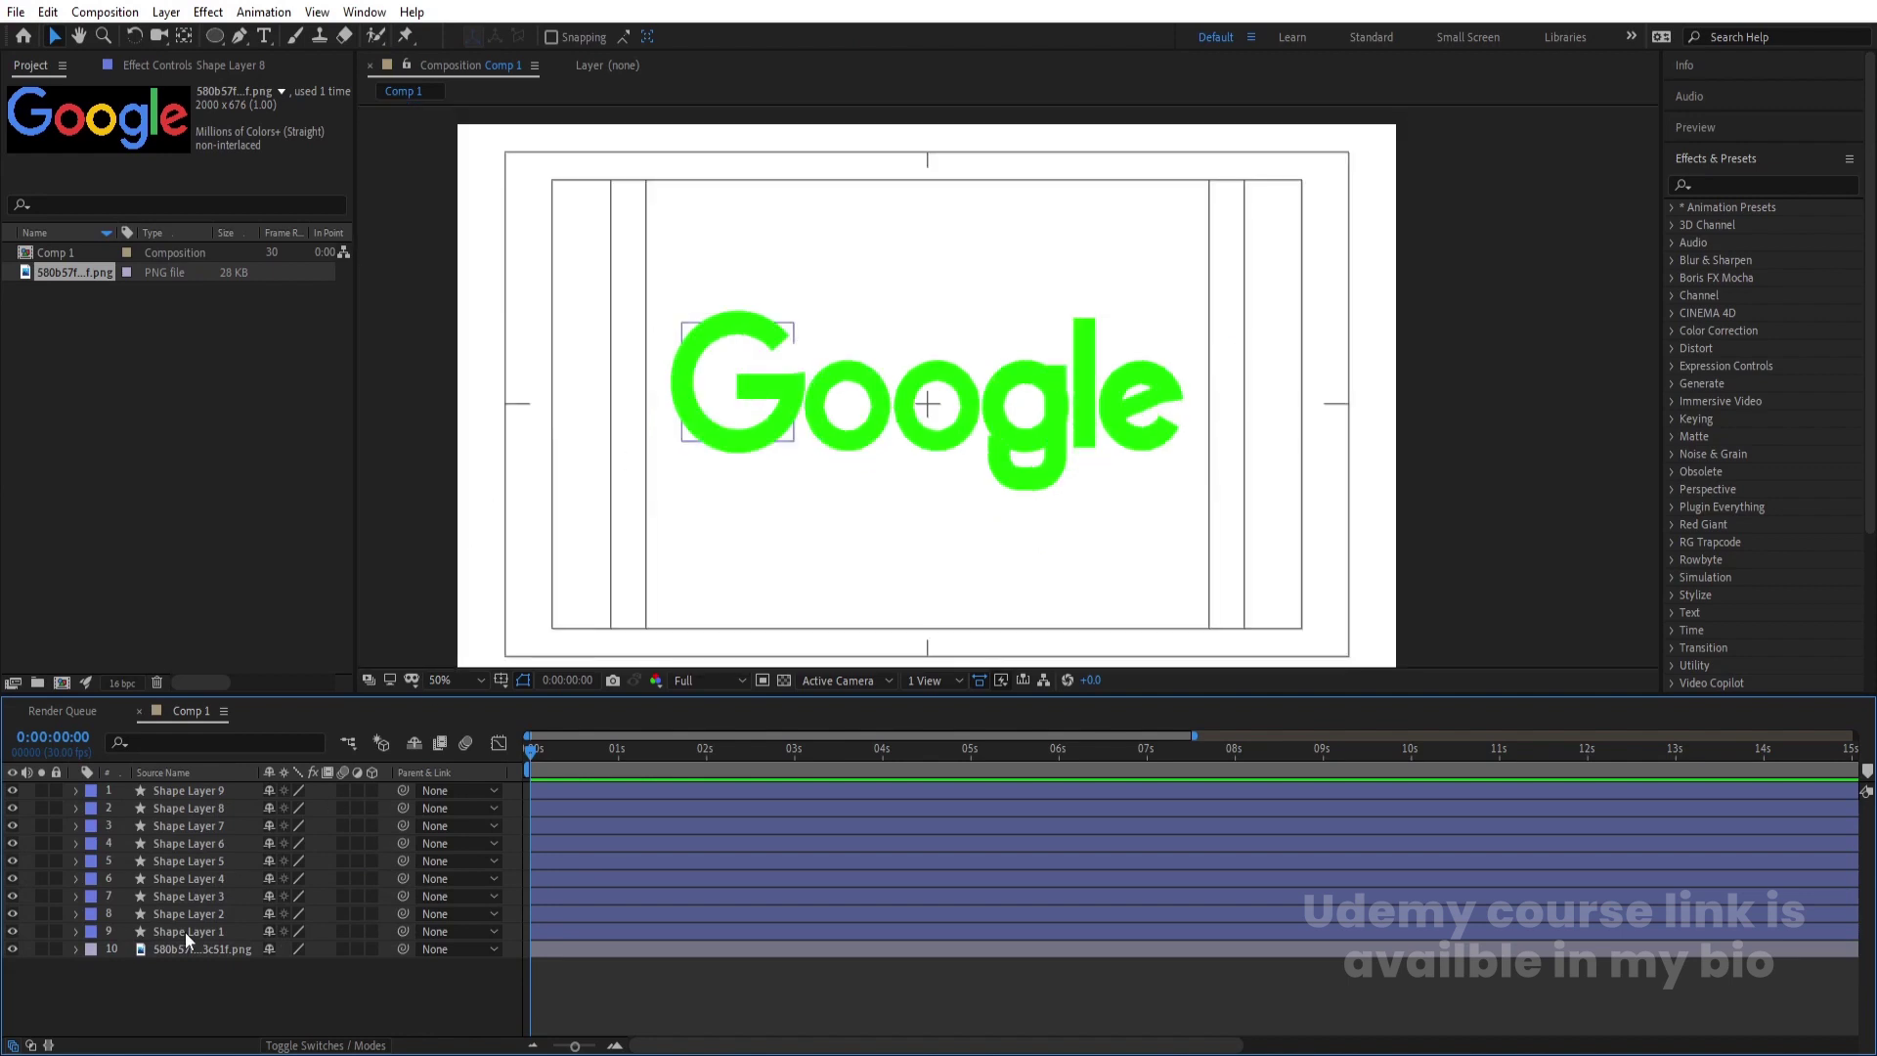
pyautogui.click(72, 928)
pyautogui.click(381, 949)
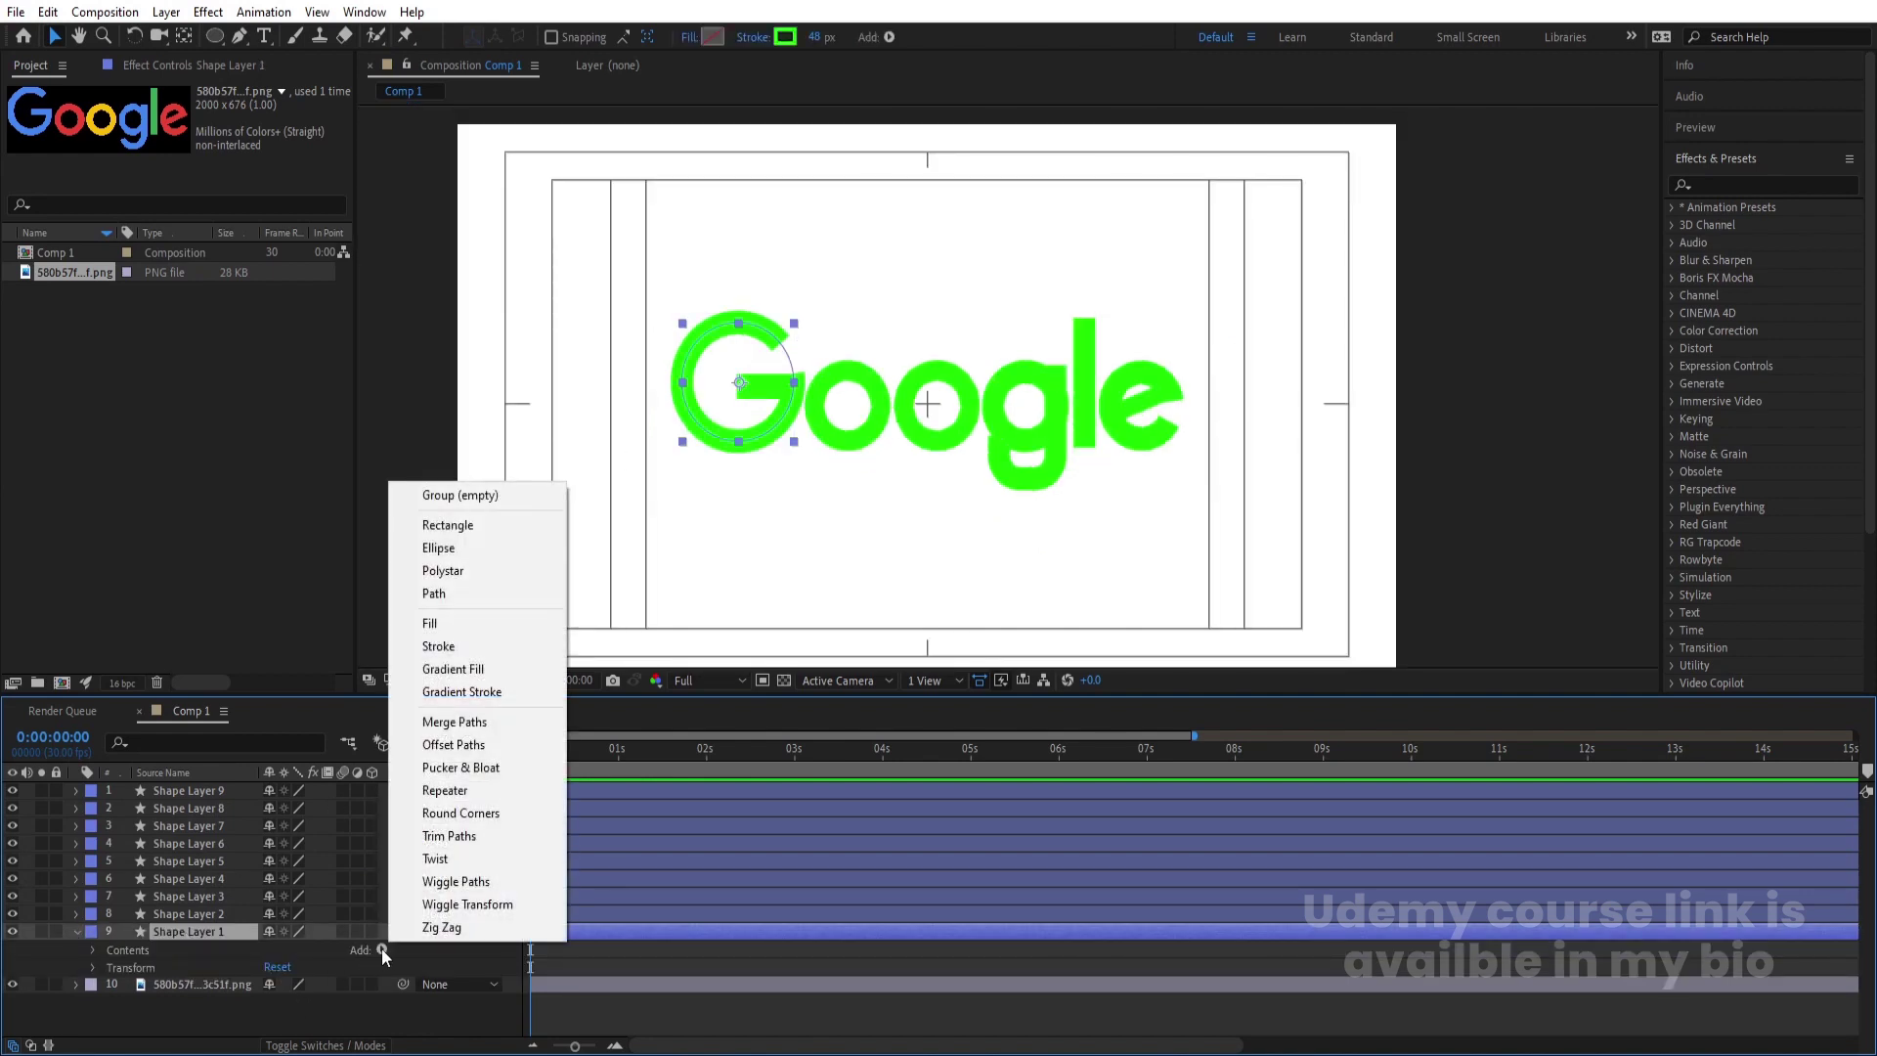
pyautogui.click(441, 837)
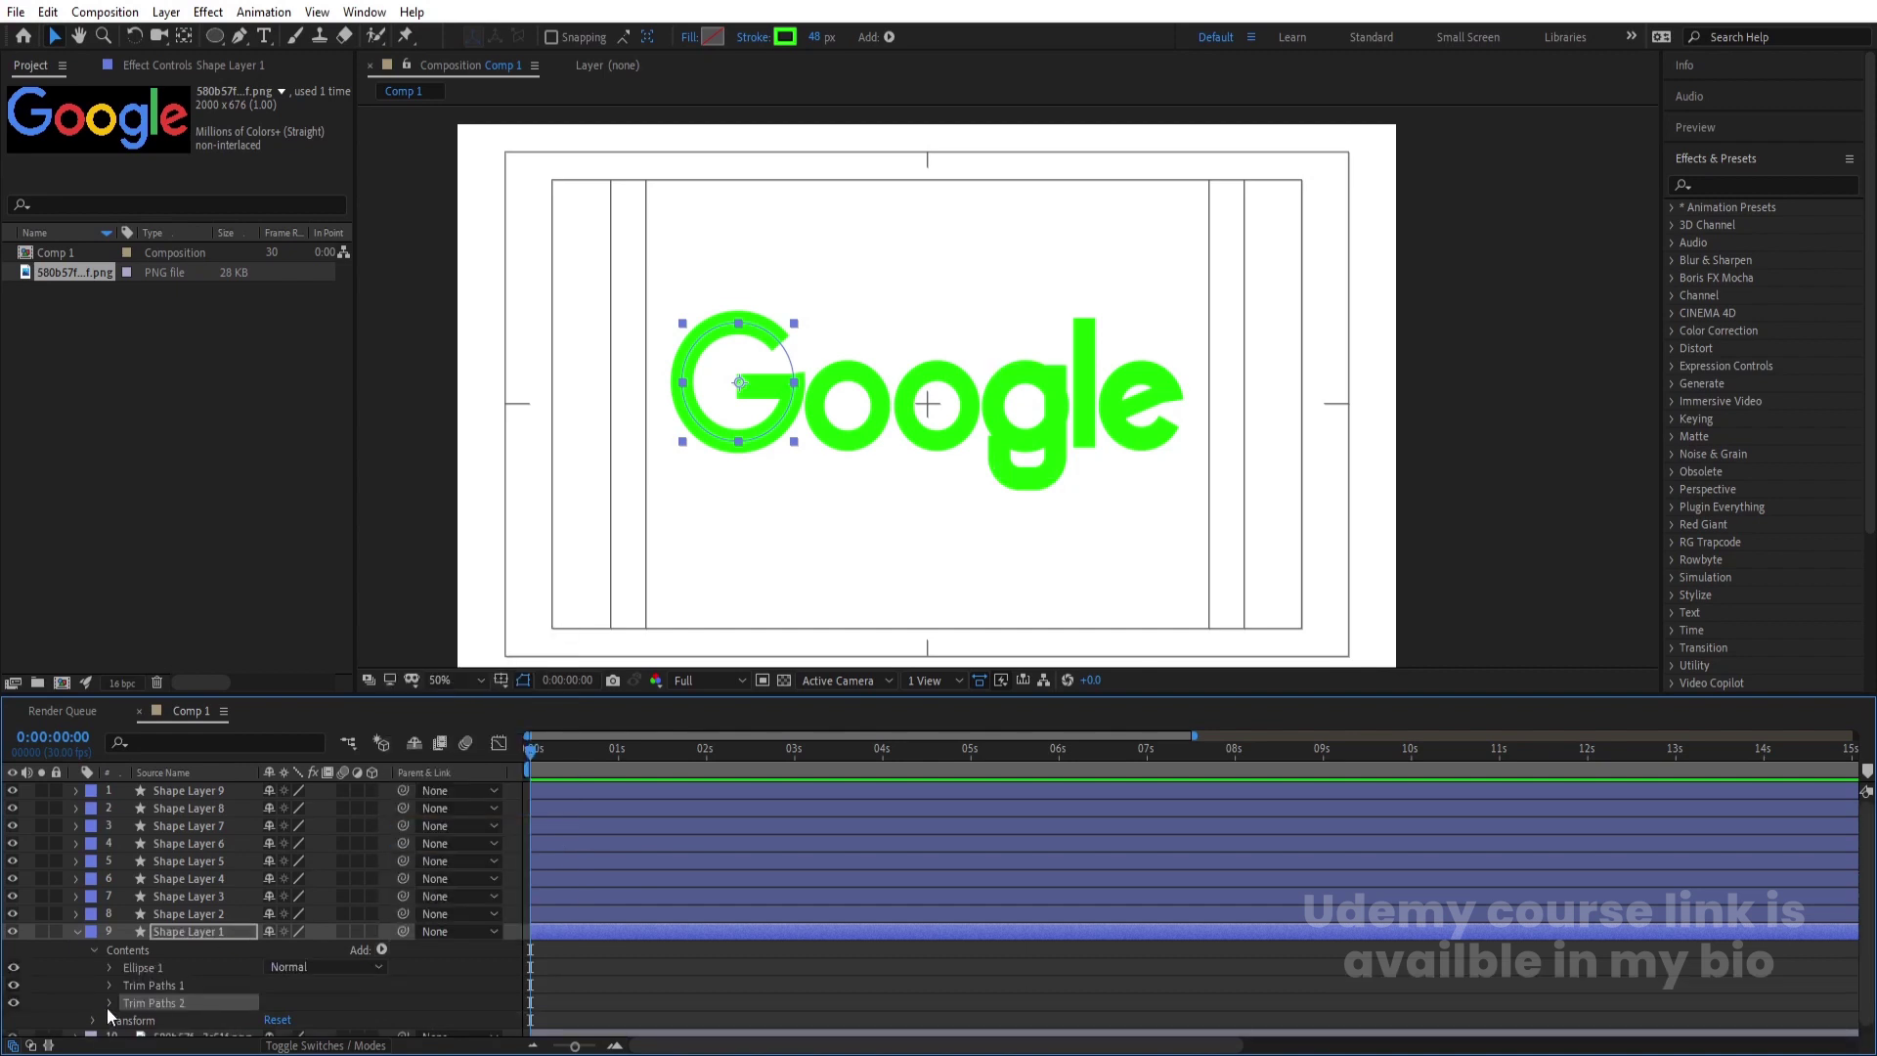
pyautogui.click(109, 1003)
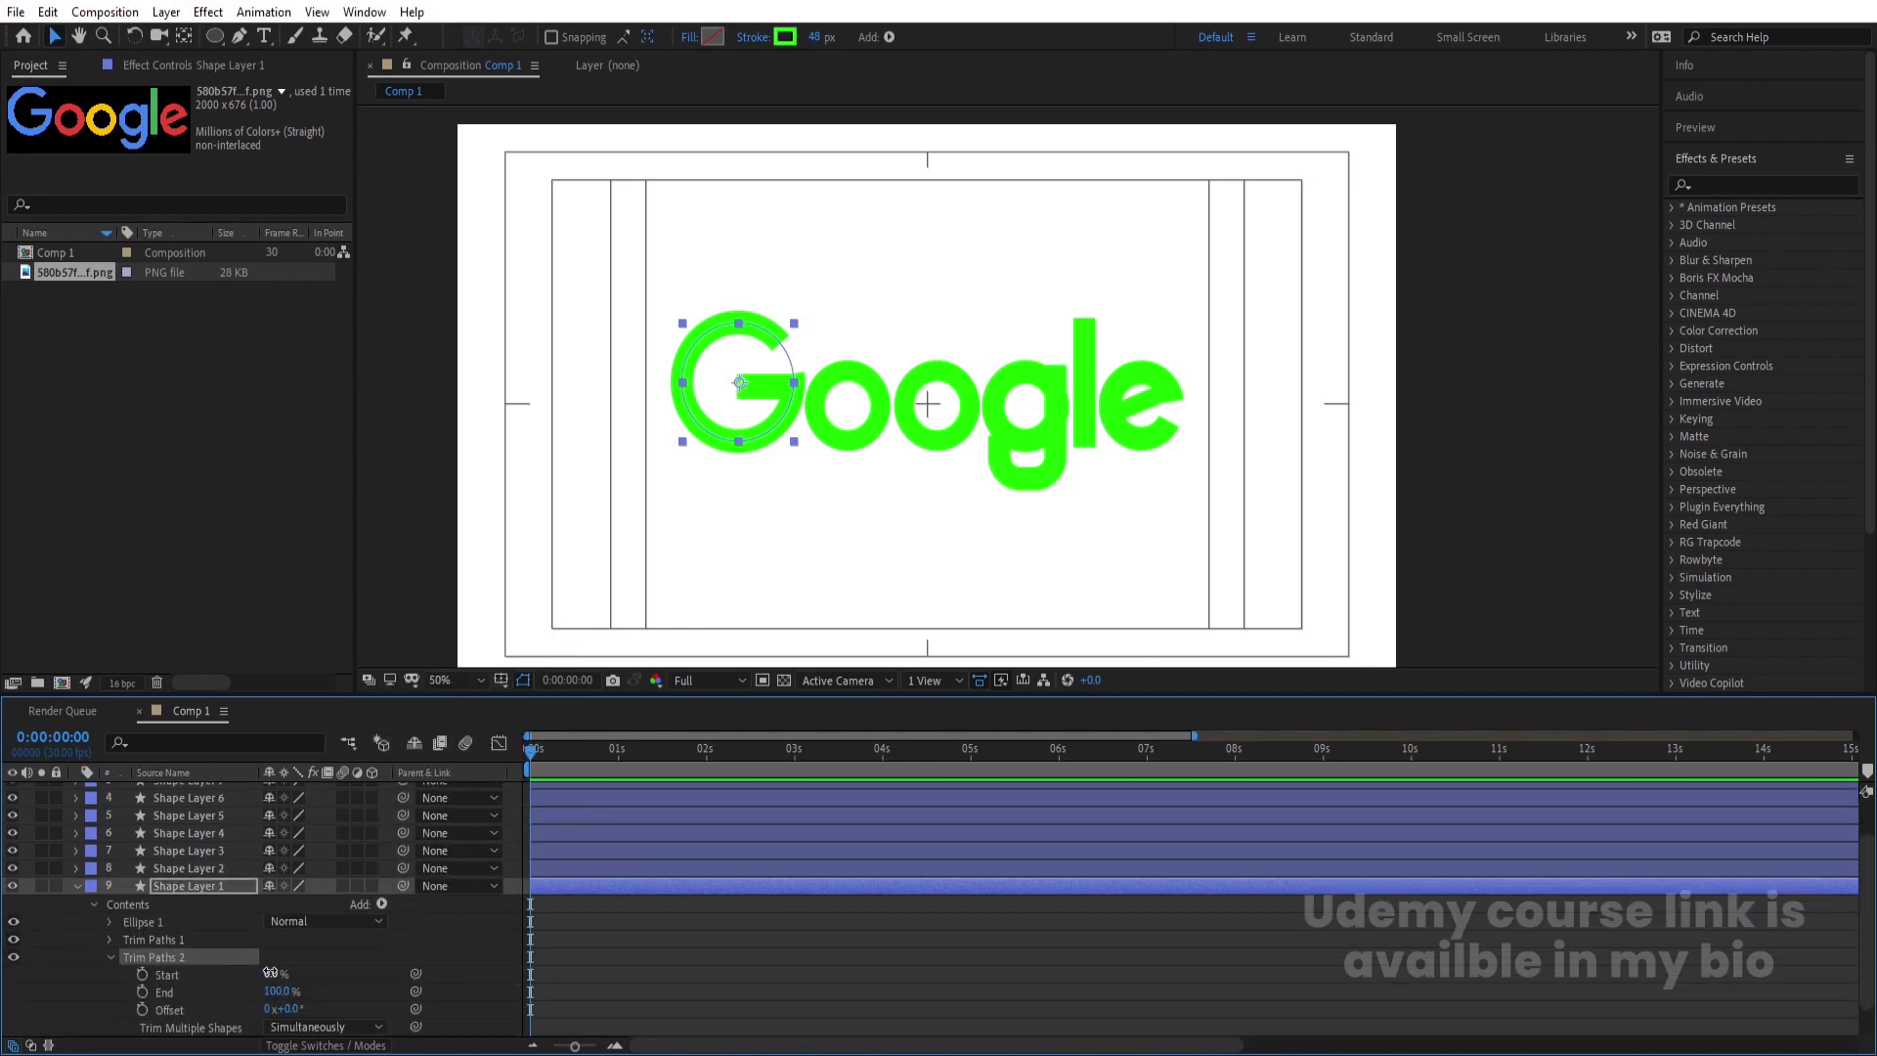
pyautogui.moveTo(270, 972); pyautogui.dragTo(381, 963)
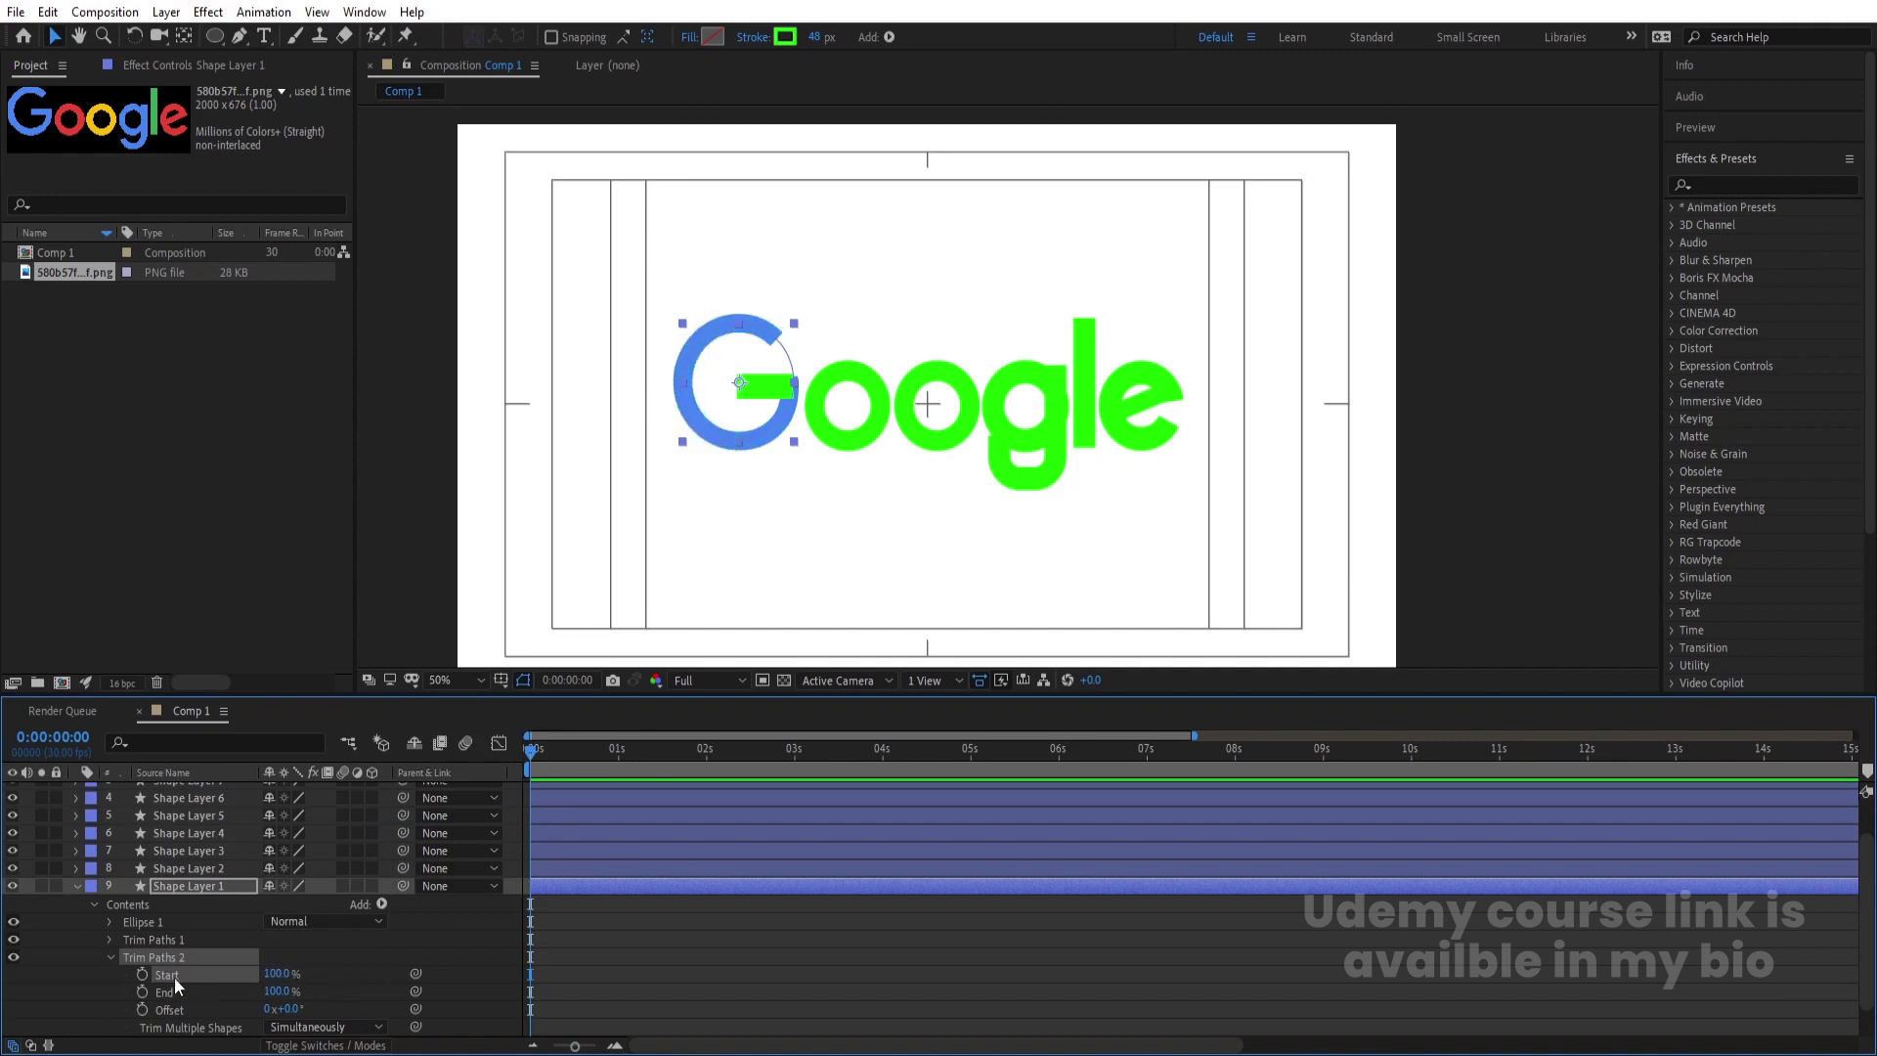
pyautogui.click(142, 975)
# - Keyframe Start to 0% at frame 20 and apply Easy Ease to both keyframes
pyautogui.press('=')
pyautogui.press('=')
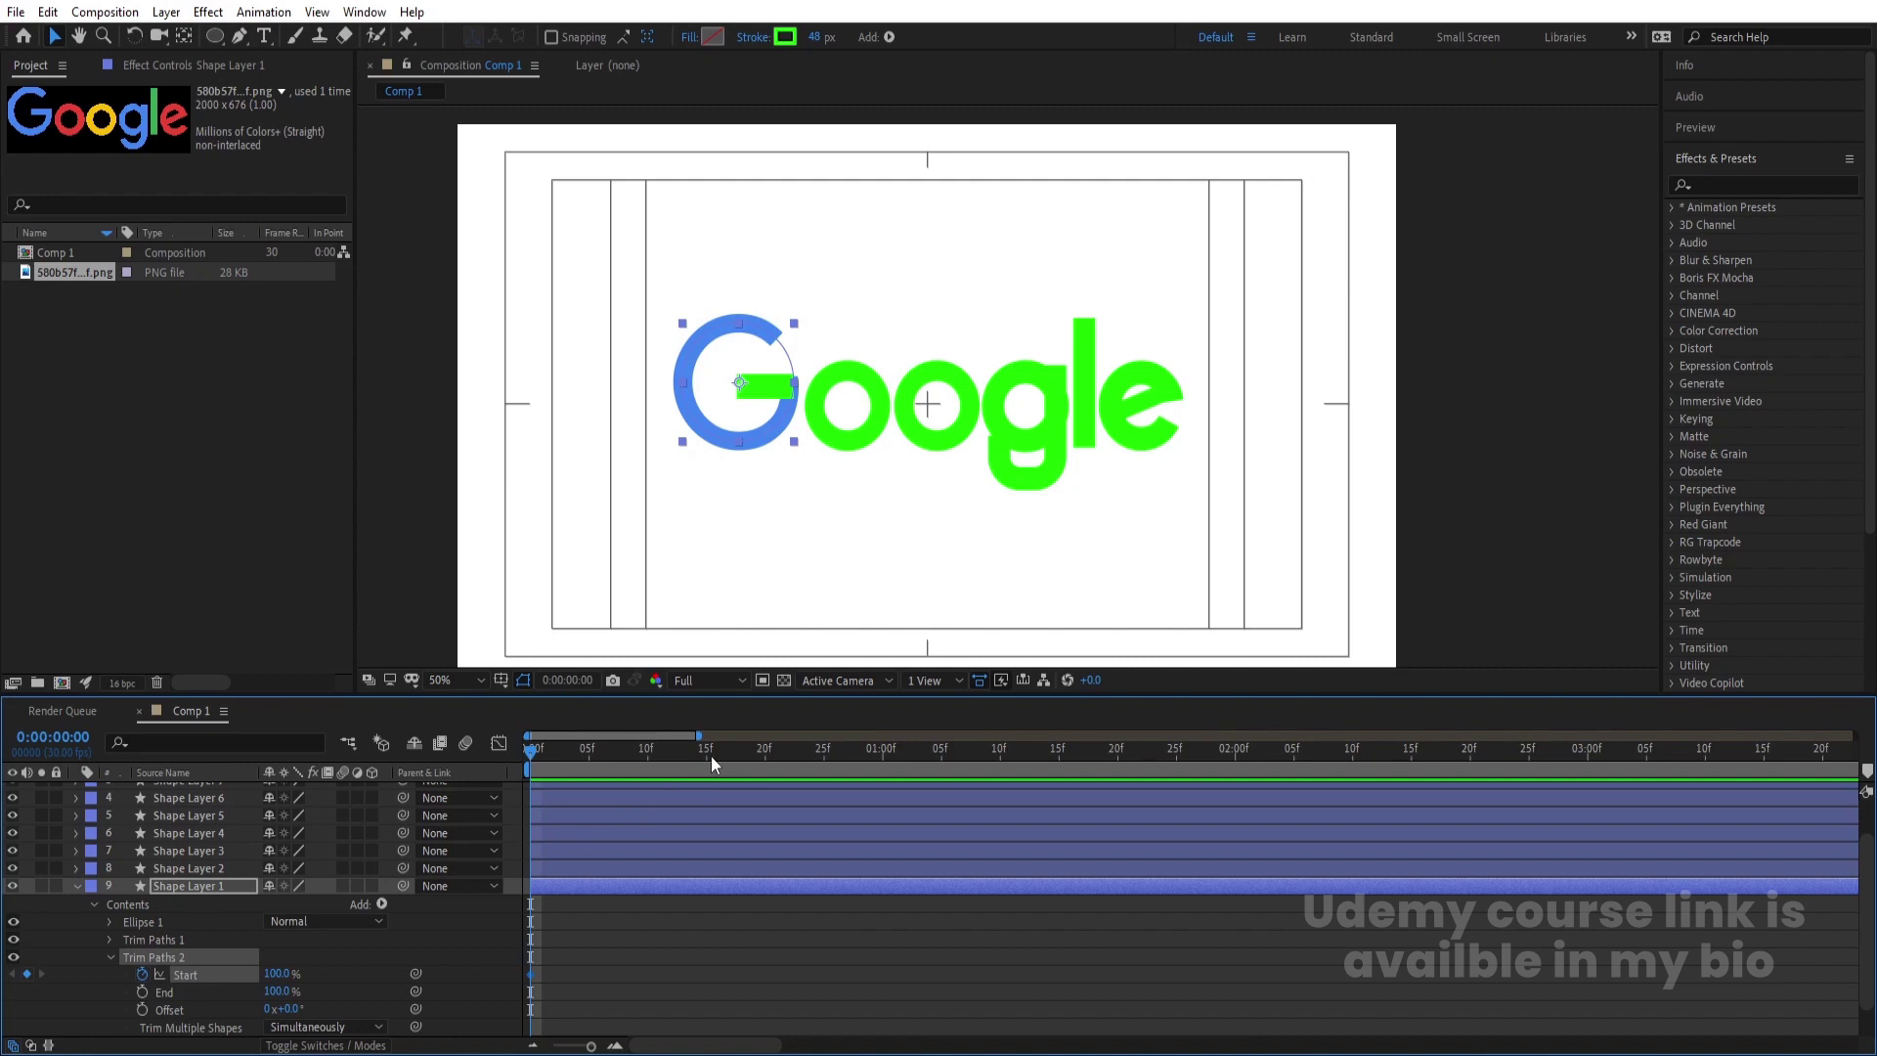
pyautogui.click(765, 753)
pyautogui.moveTo(286, 978); pyautogui.dragTo(175, 978)
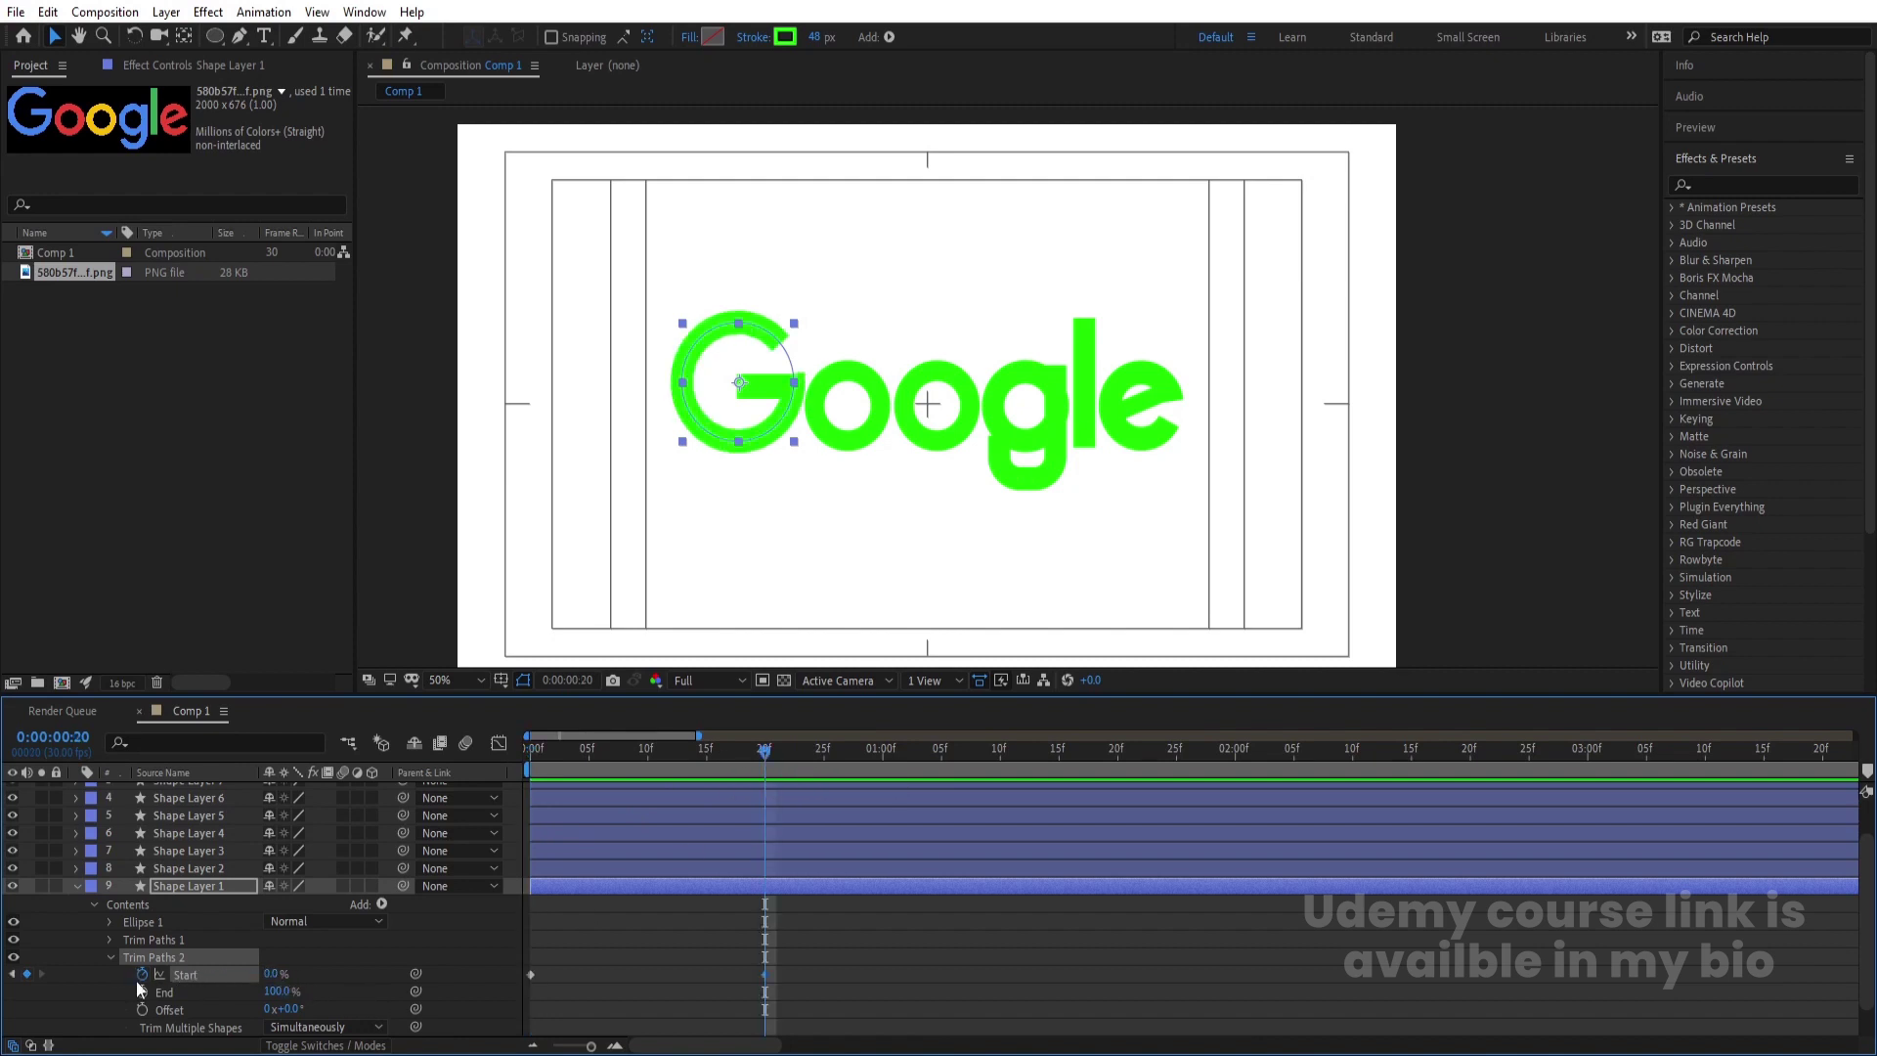
pyautogui.click(600, 780)
pyautogui.press('space')
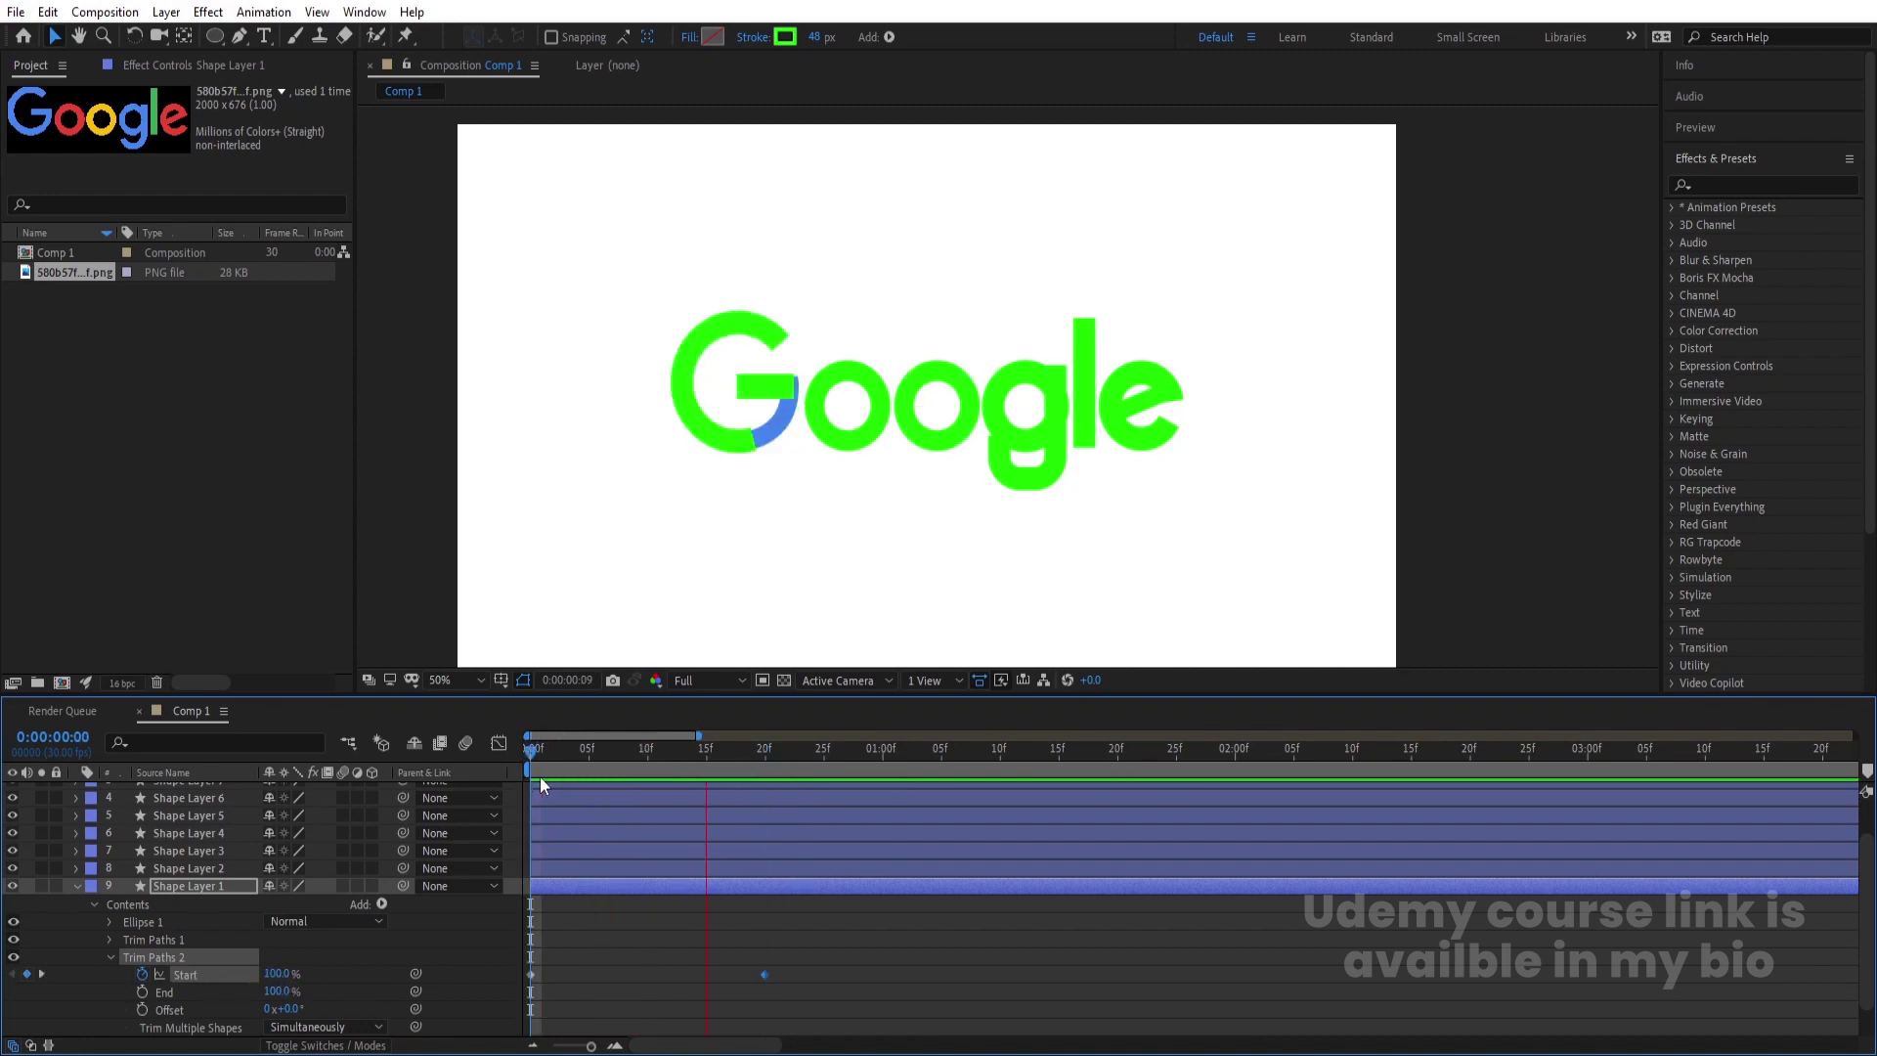
pyautogui.press('space')
pyautogui.moveTo(814, 954); pyautogui.dragTo(502, 993)
pyautogui.press('F9')
pyautogui.press('Home')
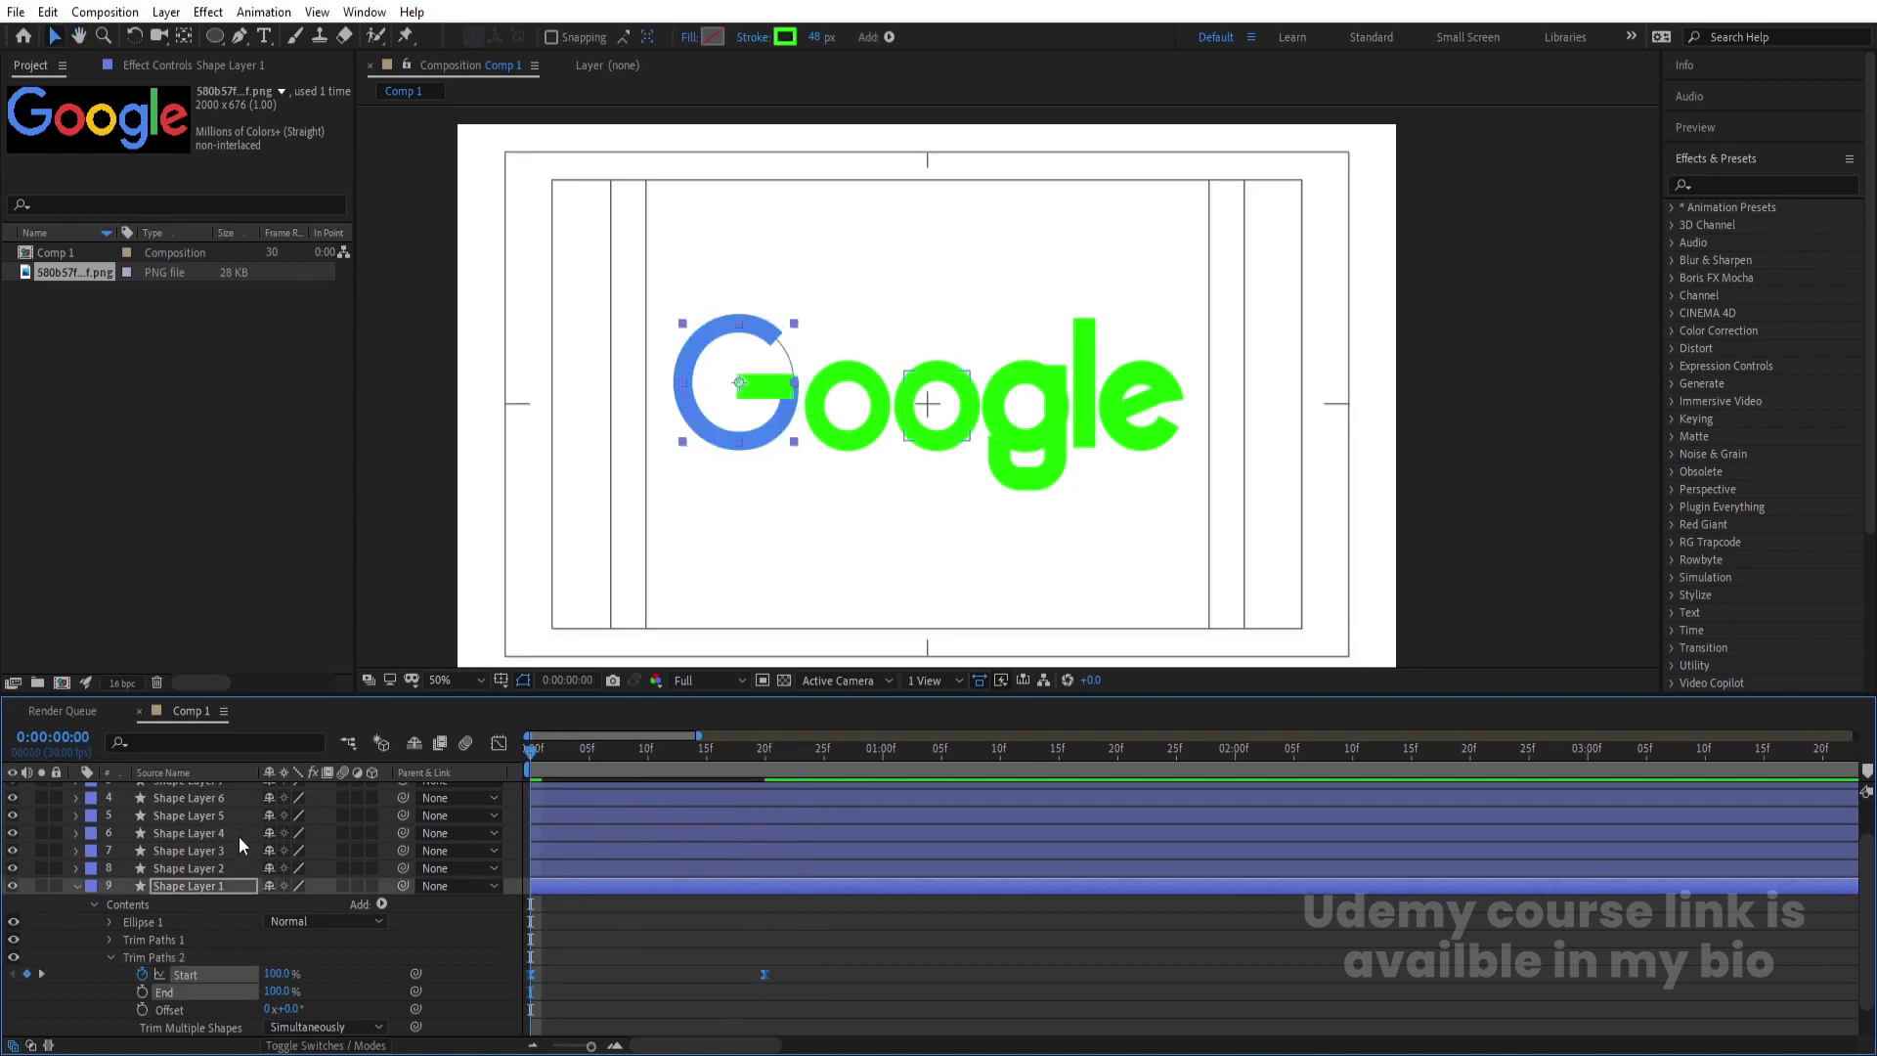
# - Add Trim Paths to Shape Layer 2 and keyframe End from 0% to 100% at frame 20
pyautogui.click(160, 868)
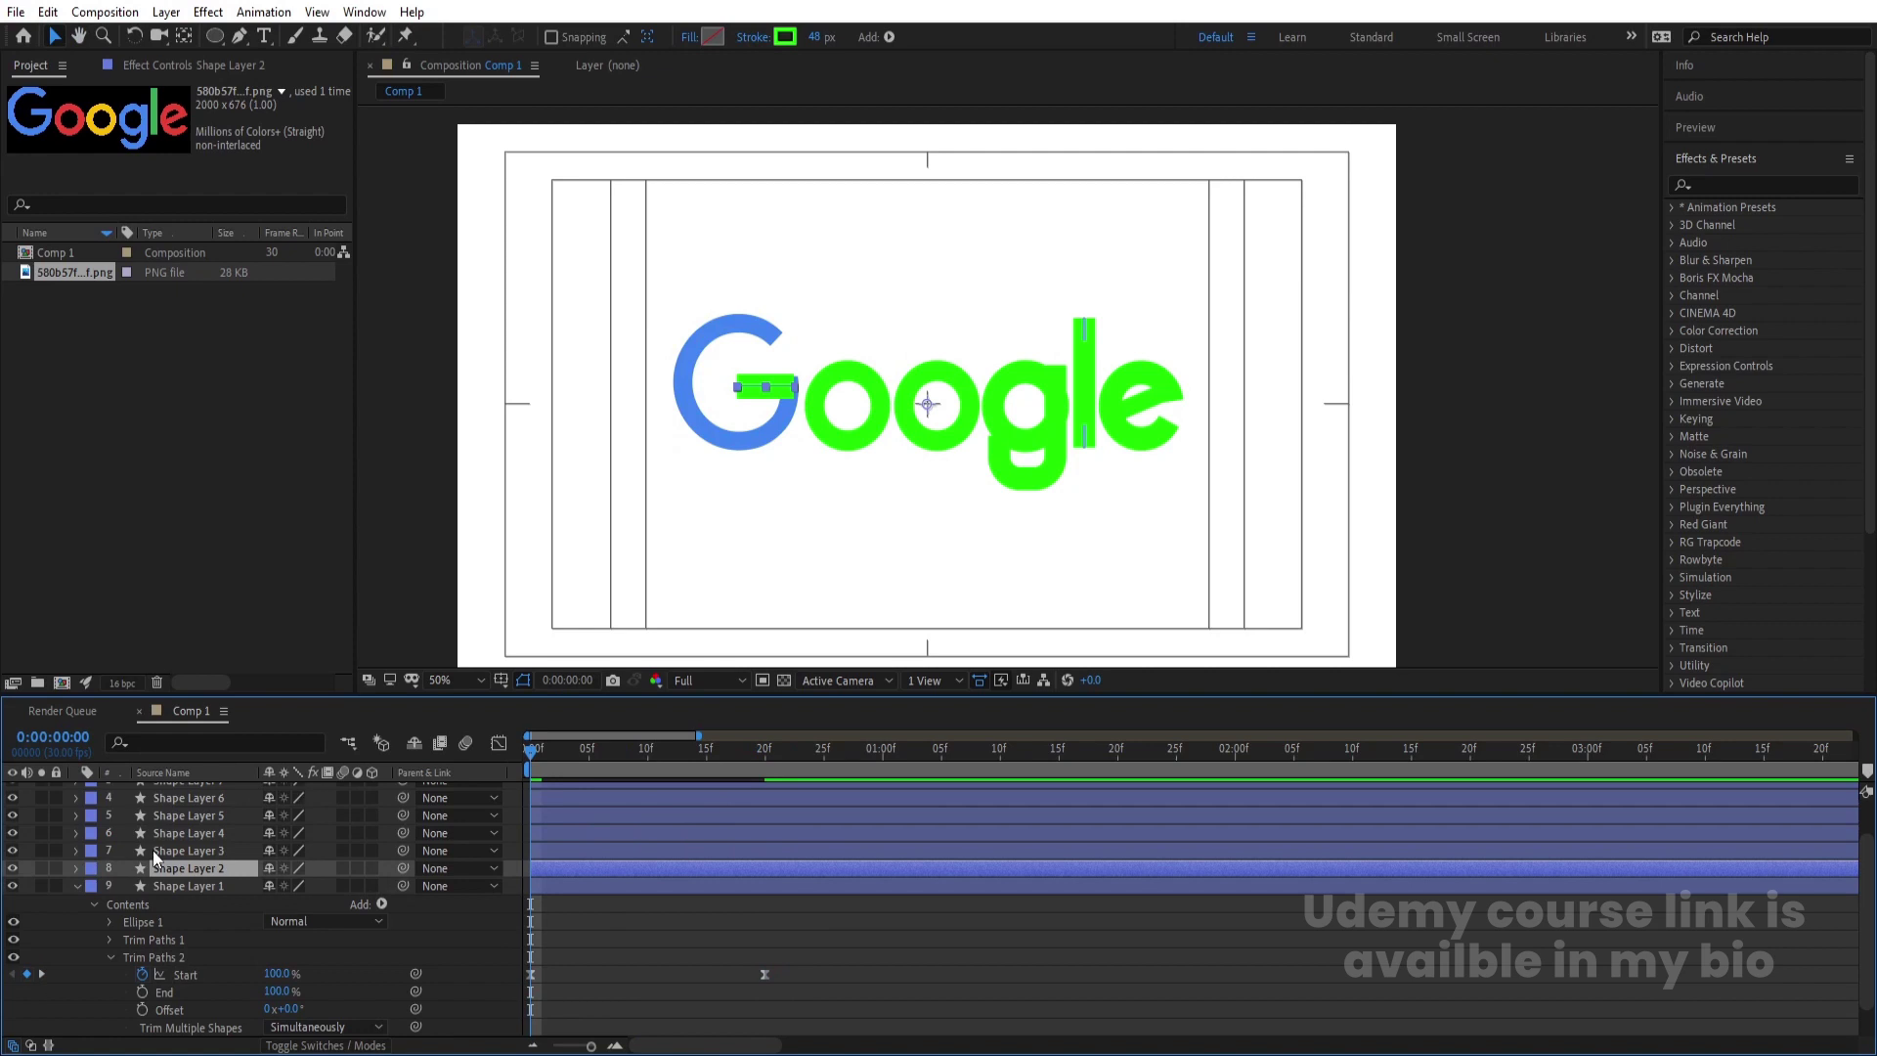
pyautogui.click(77, 867)
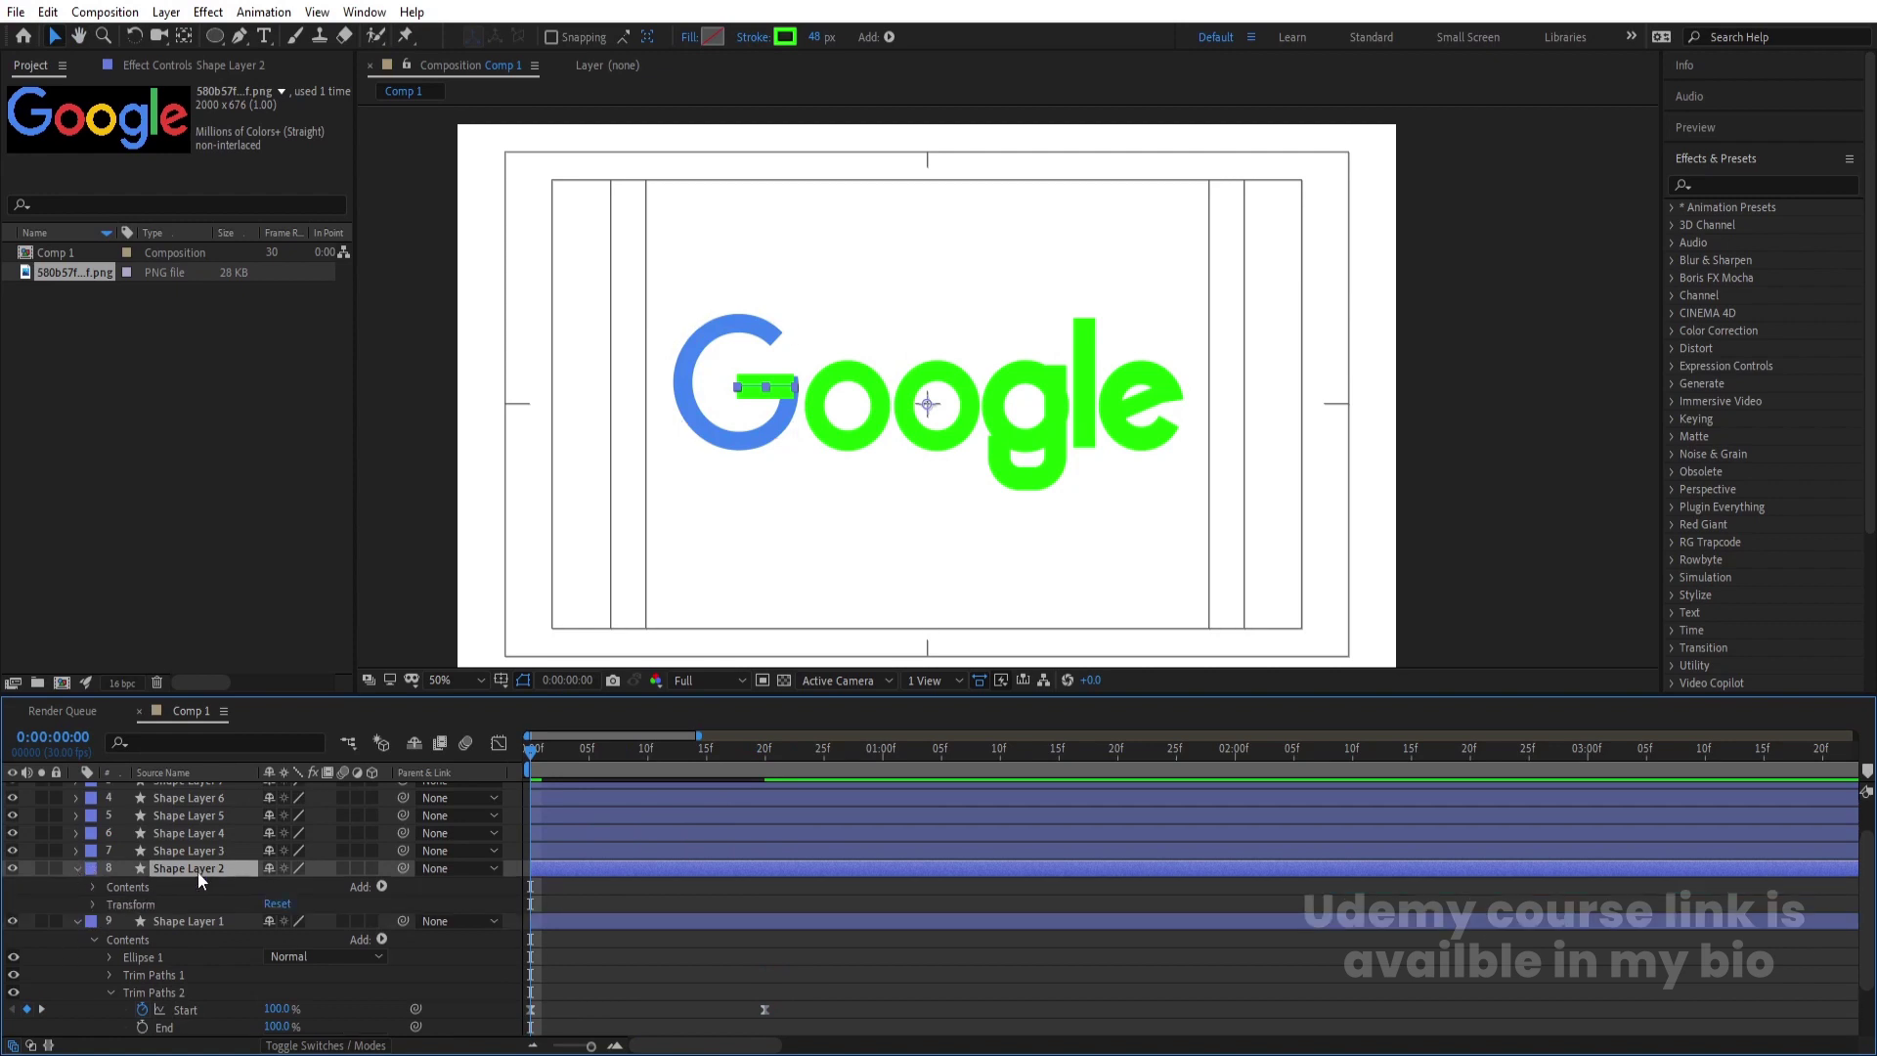
pyautogui.click(383, 887)
pyautogui.click(420, 779)
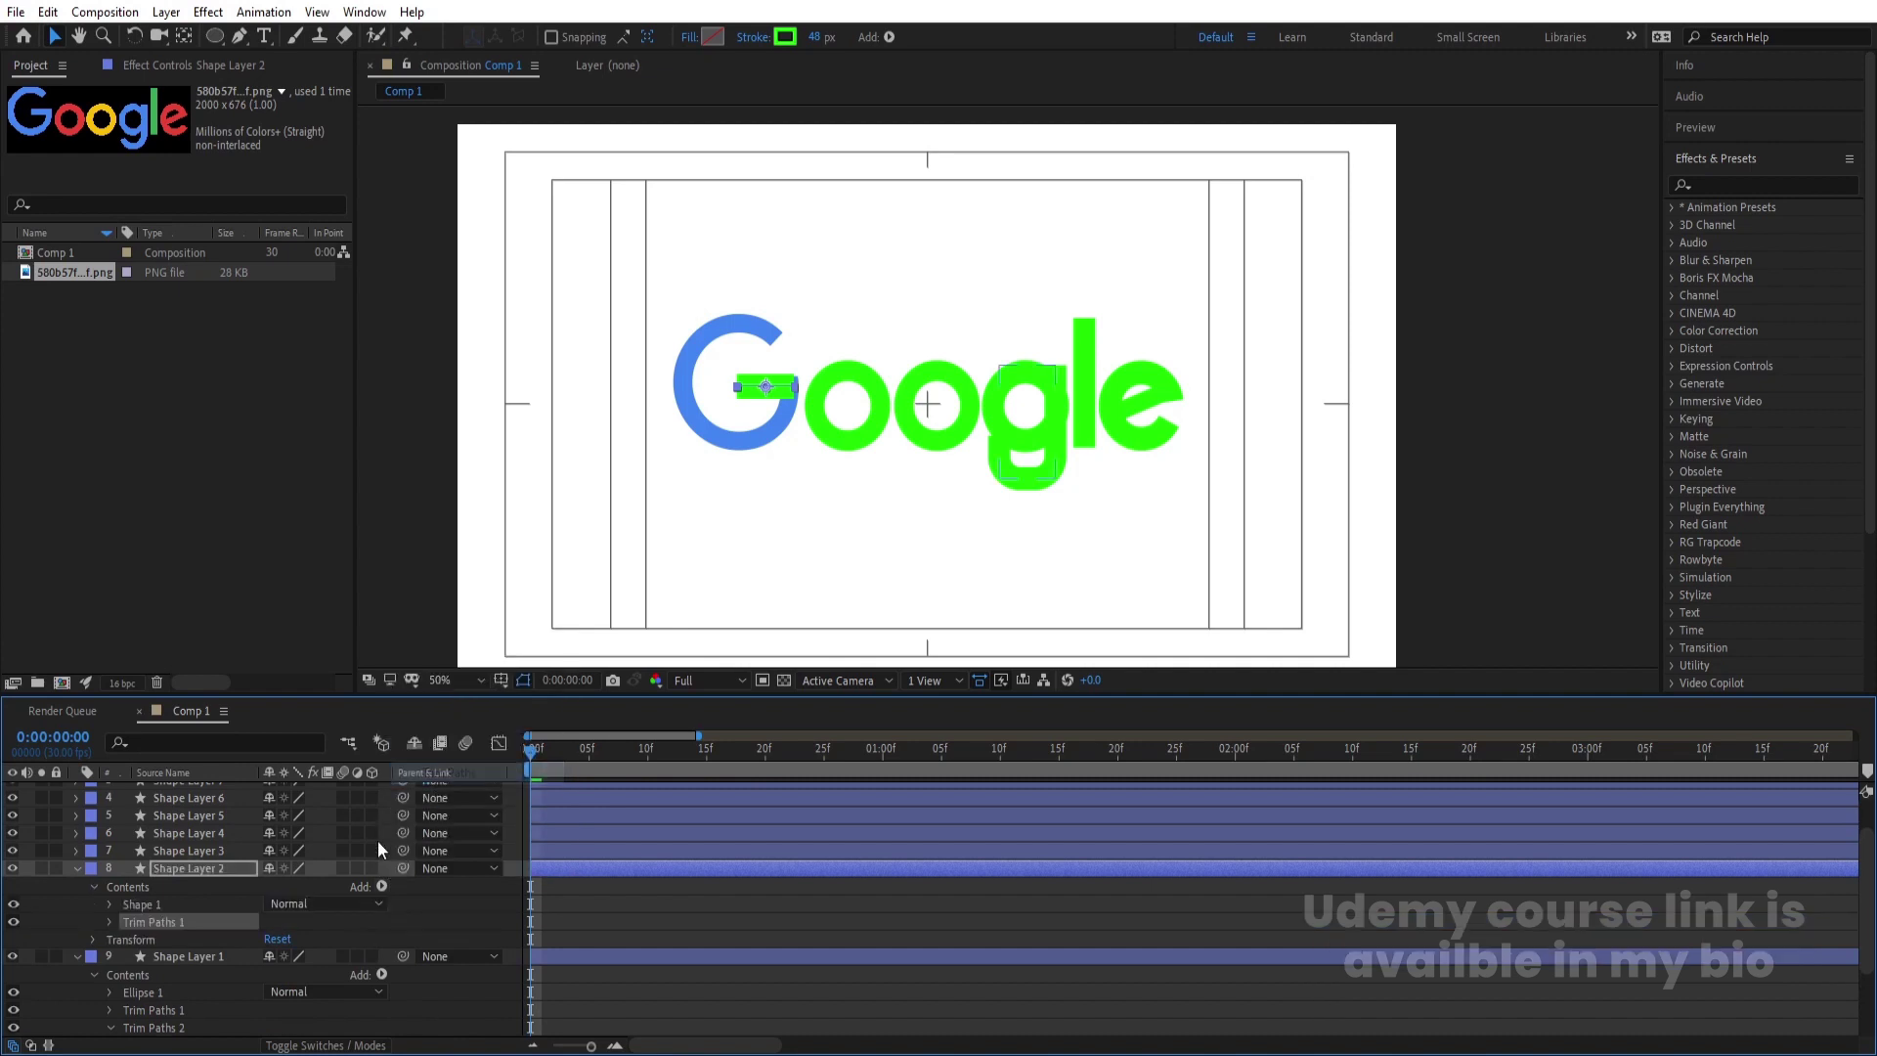
pyautogui.click(109, 922)
pyautogui.moveTo(282, 960); pyautogui.dragTo(191, 957)
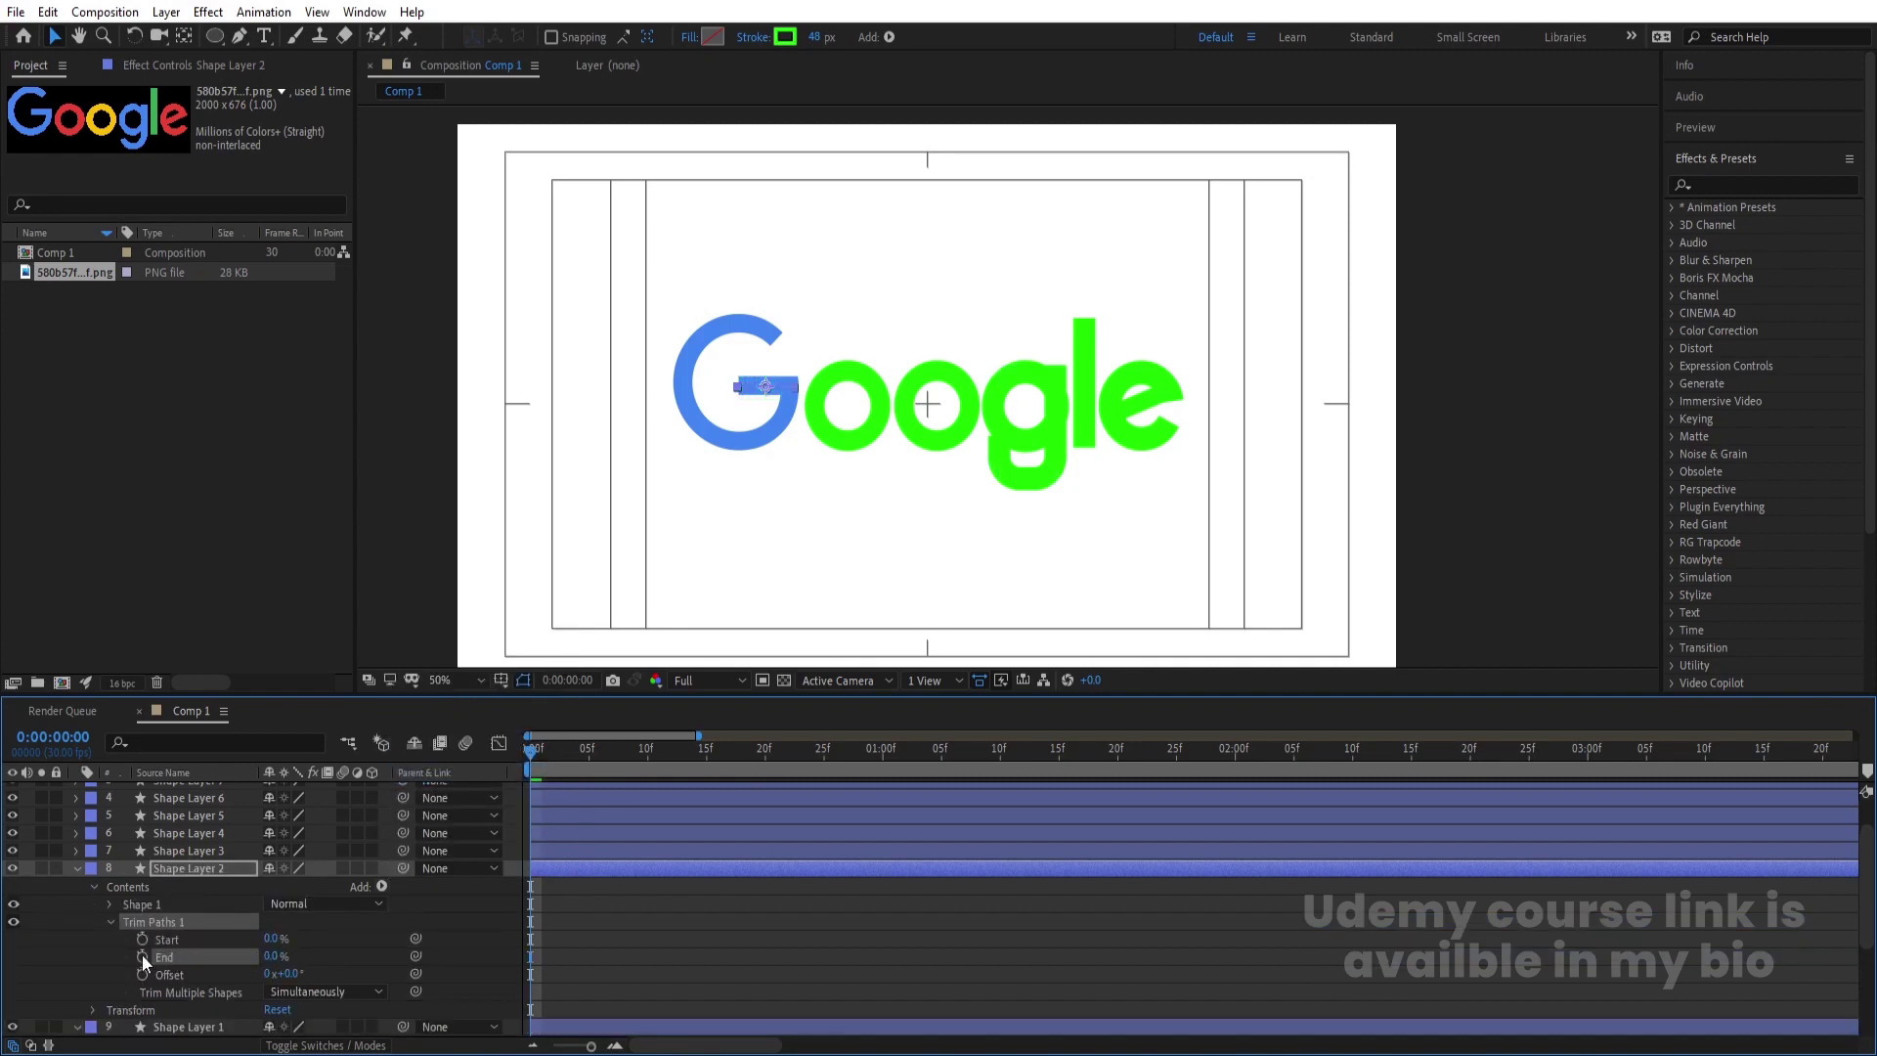
pyautogui.click(143, 956)
pyautogui.scroll(-3, 682, 849)
pyautogui.moveTo(752, 760); pyautogui.dragTo(770, 764)
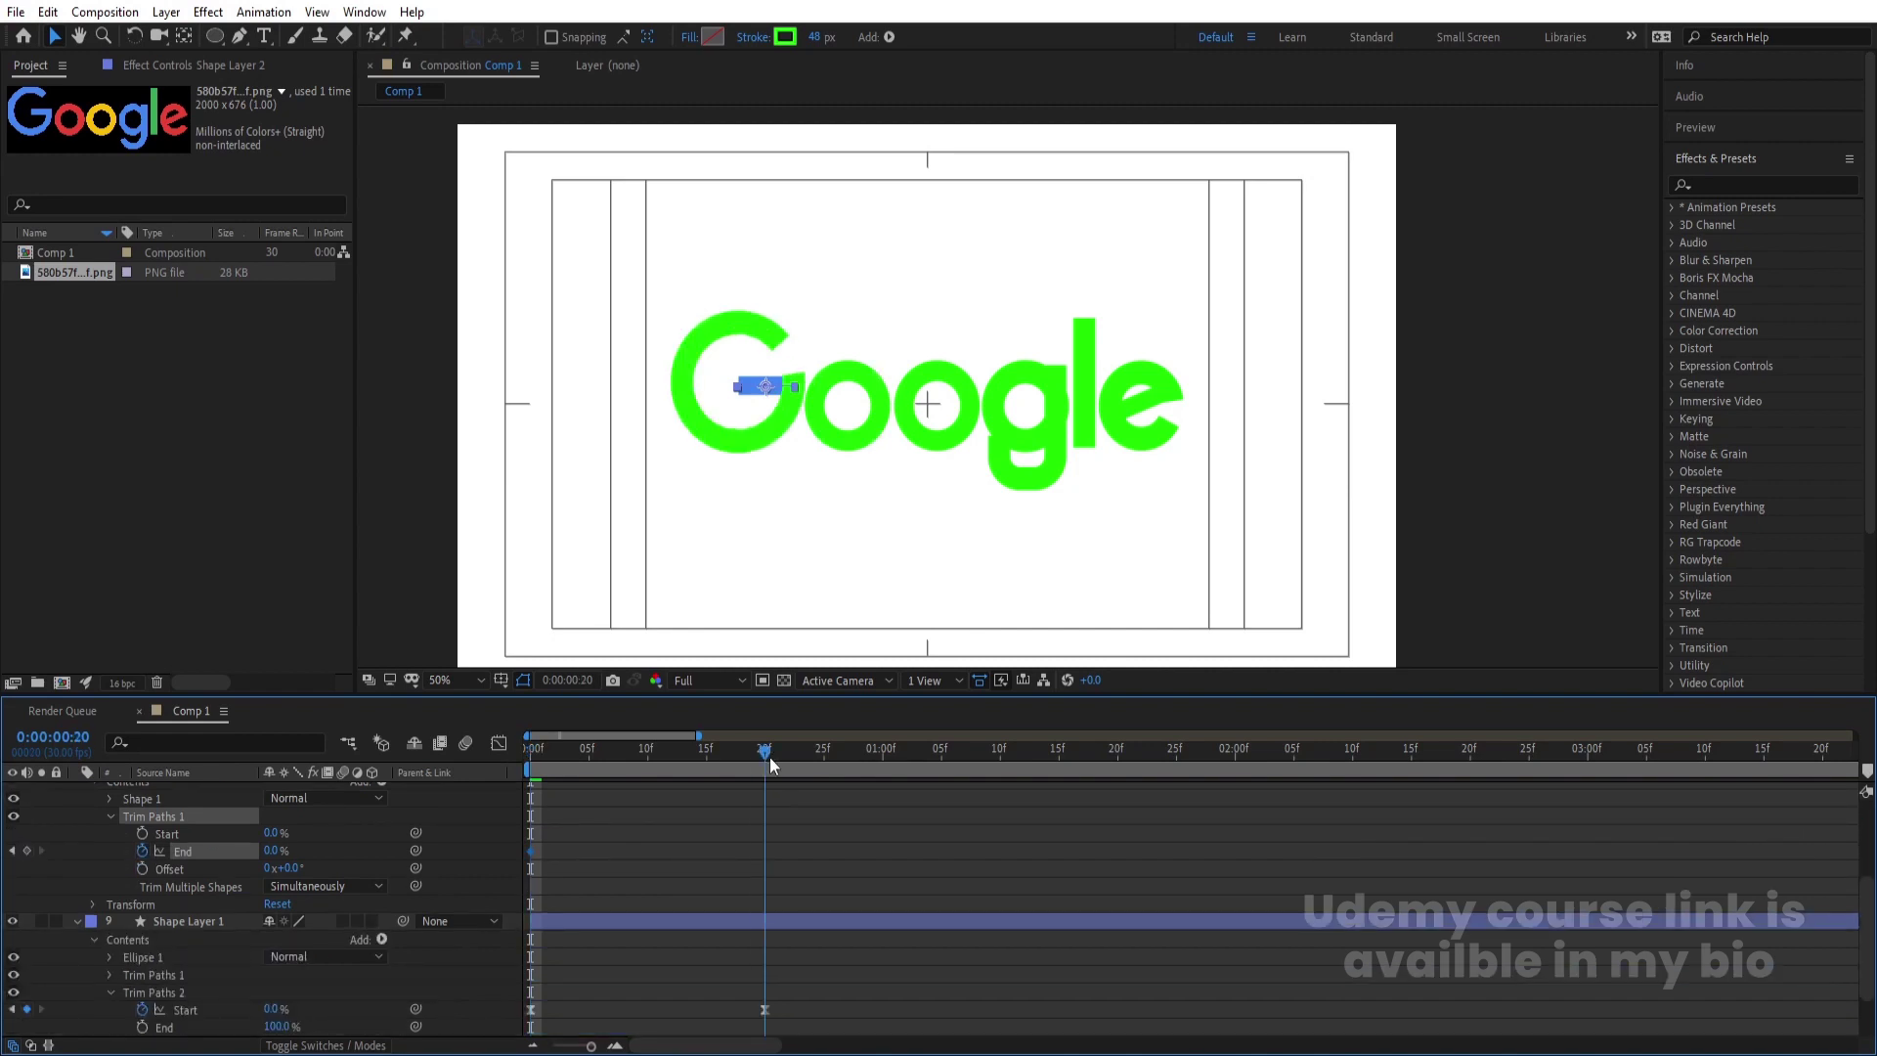
pyautogui.moveTo(270, 857); pyautogui.dragTo(508, 871)
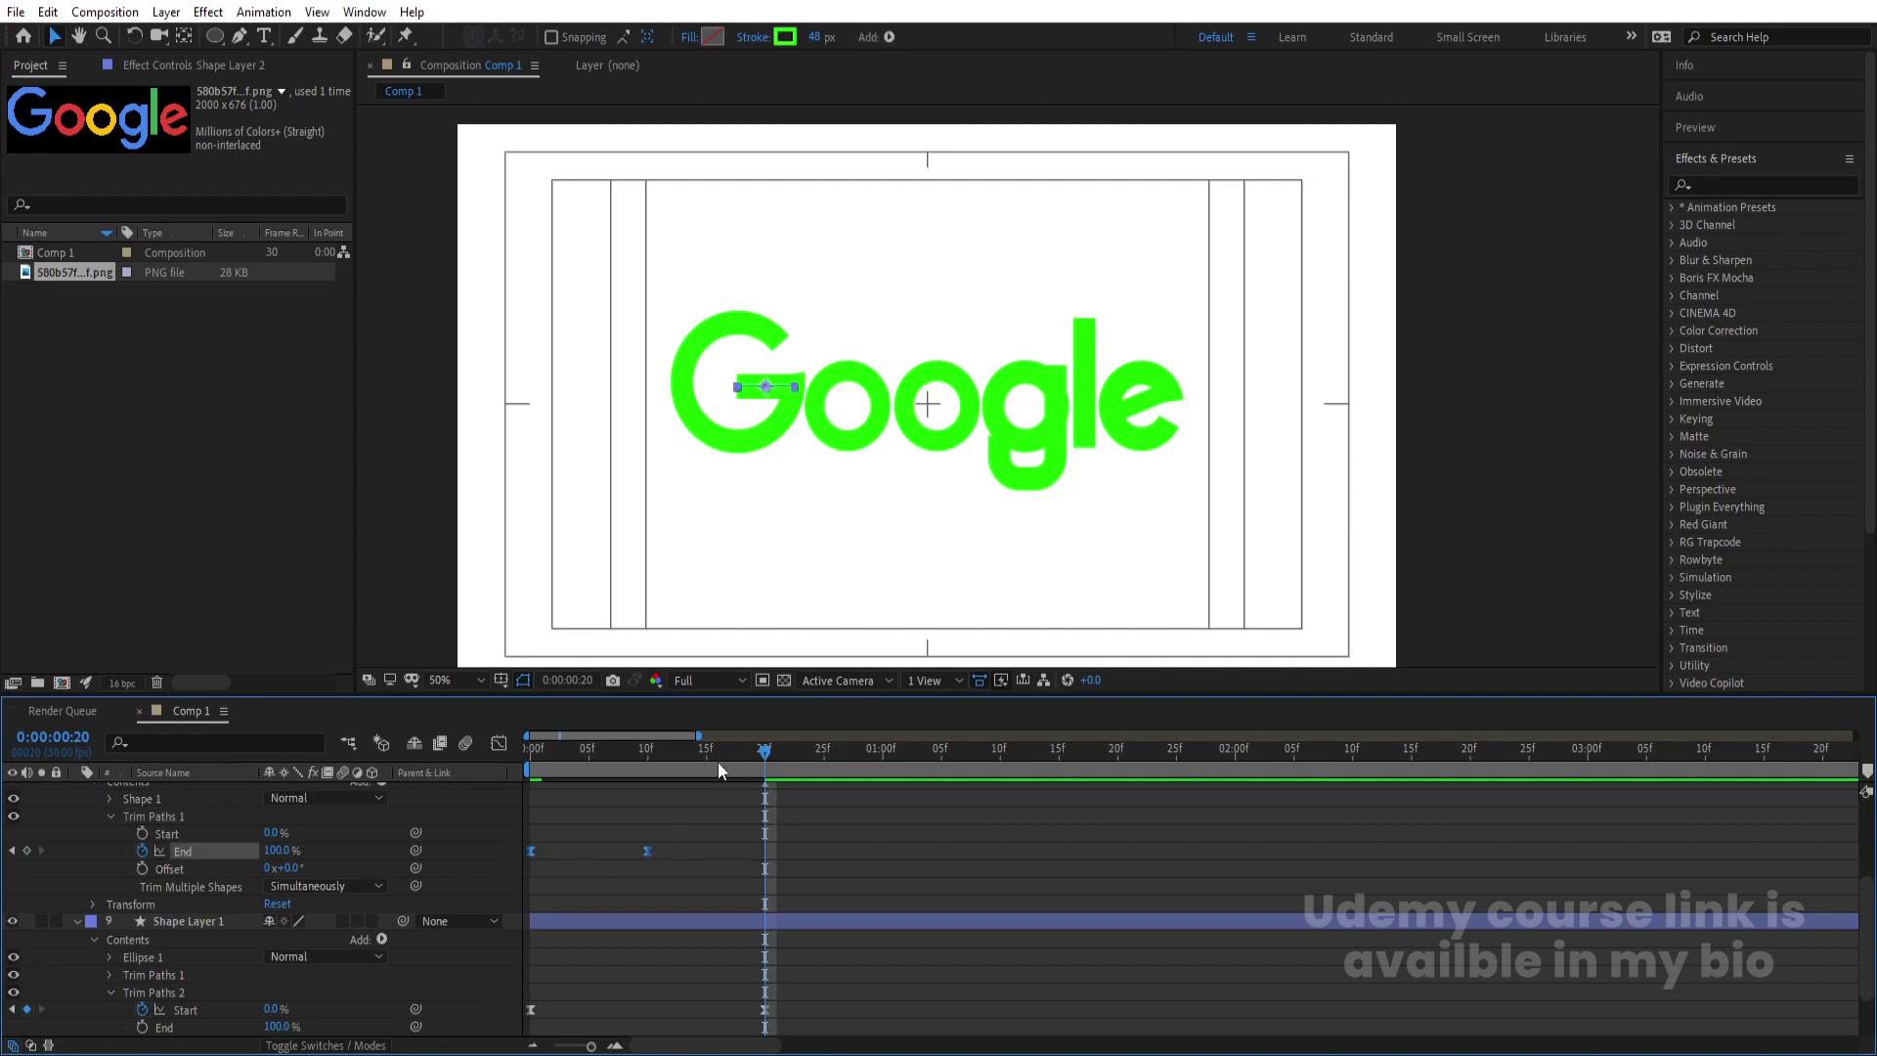
pyautogui.moveTo(717, 760)
pyautogui.mouseDown()
pyautogui.moveTo(522, 745)
pyautogui.moveTo(752, 777)
pyautogui.mouseUp()
# - Offset the crossbar layer in time so it starts around frame 17, after the ring
pyautogui.scroll(5, 733, 864)
pyautogui.scroll(-2, 786, 888)
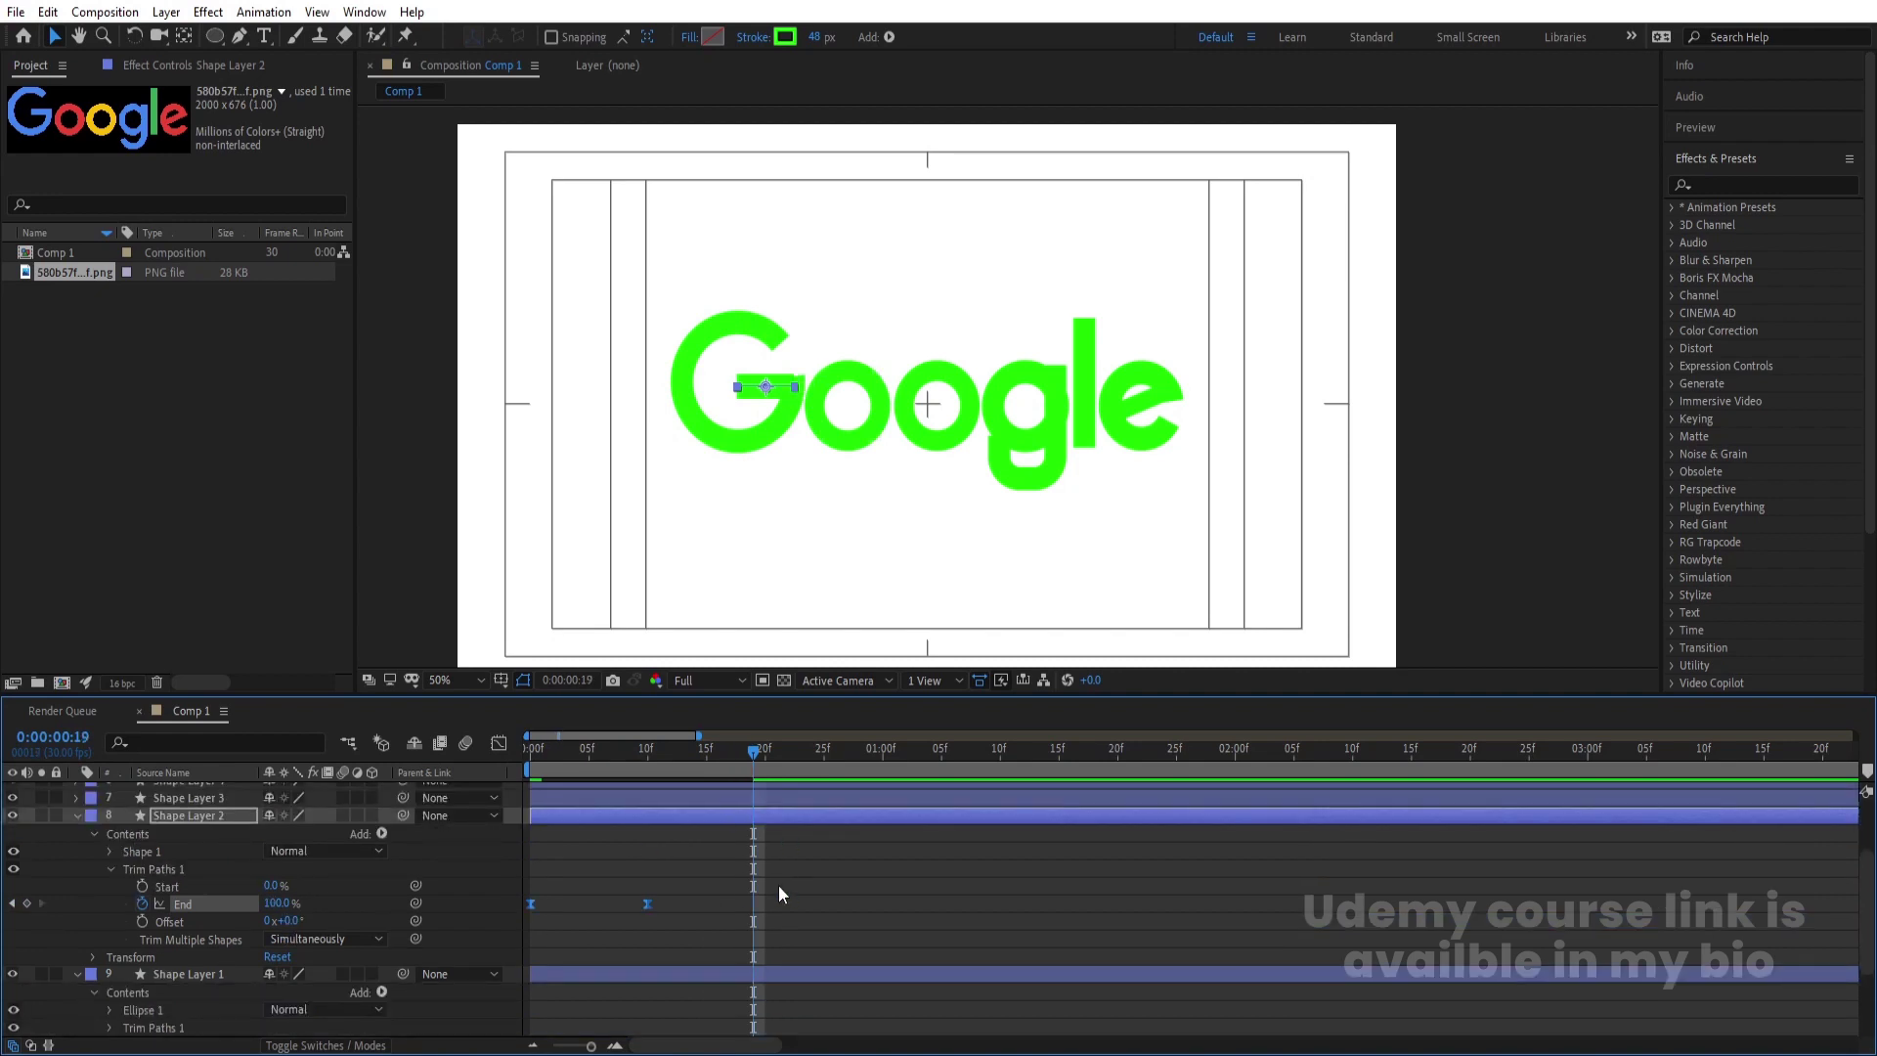
pyautogui.press('[')
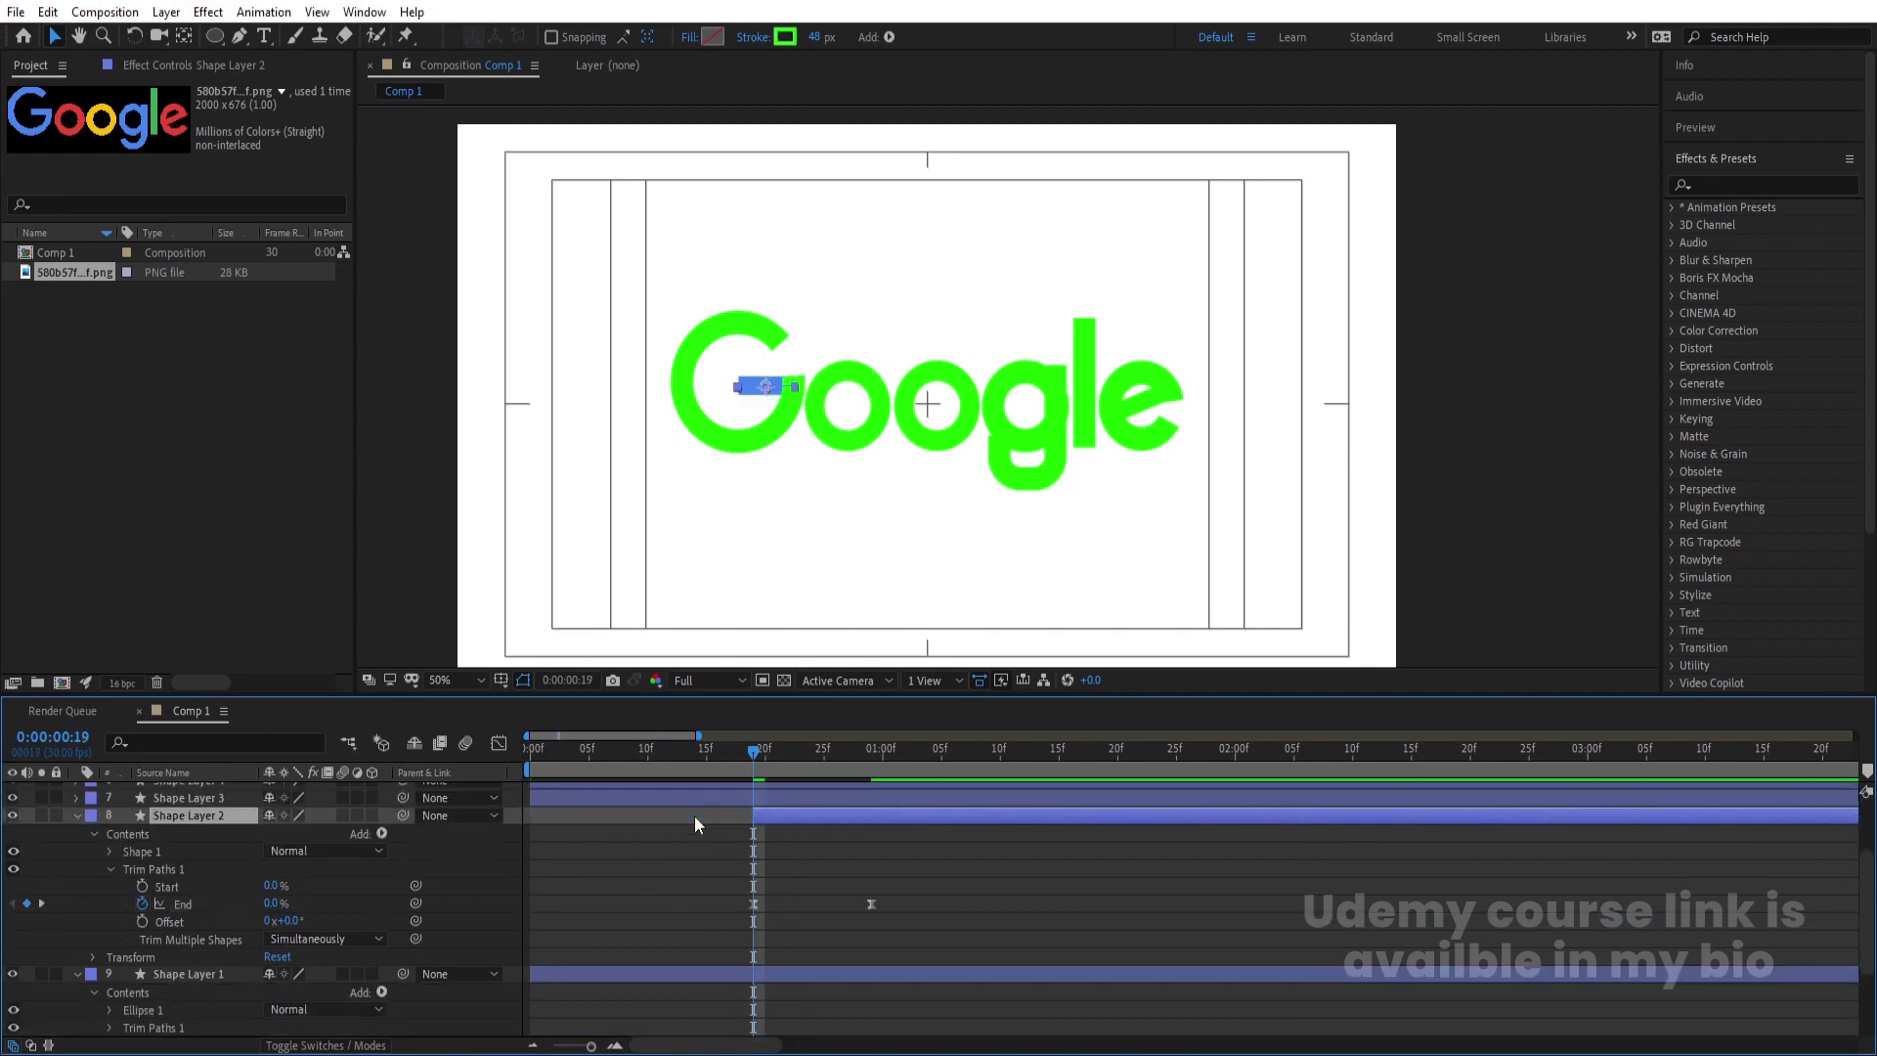
pyautogui.press("'")
pyautogui.press('space')
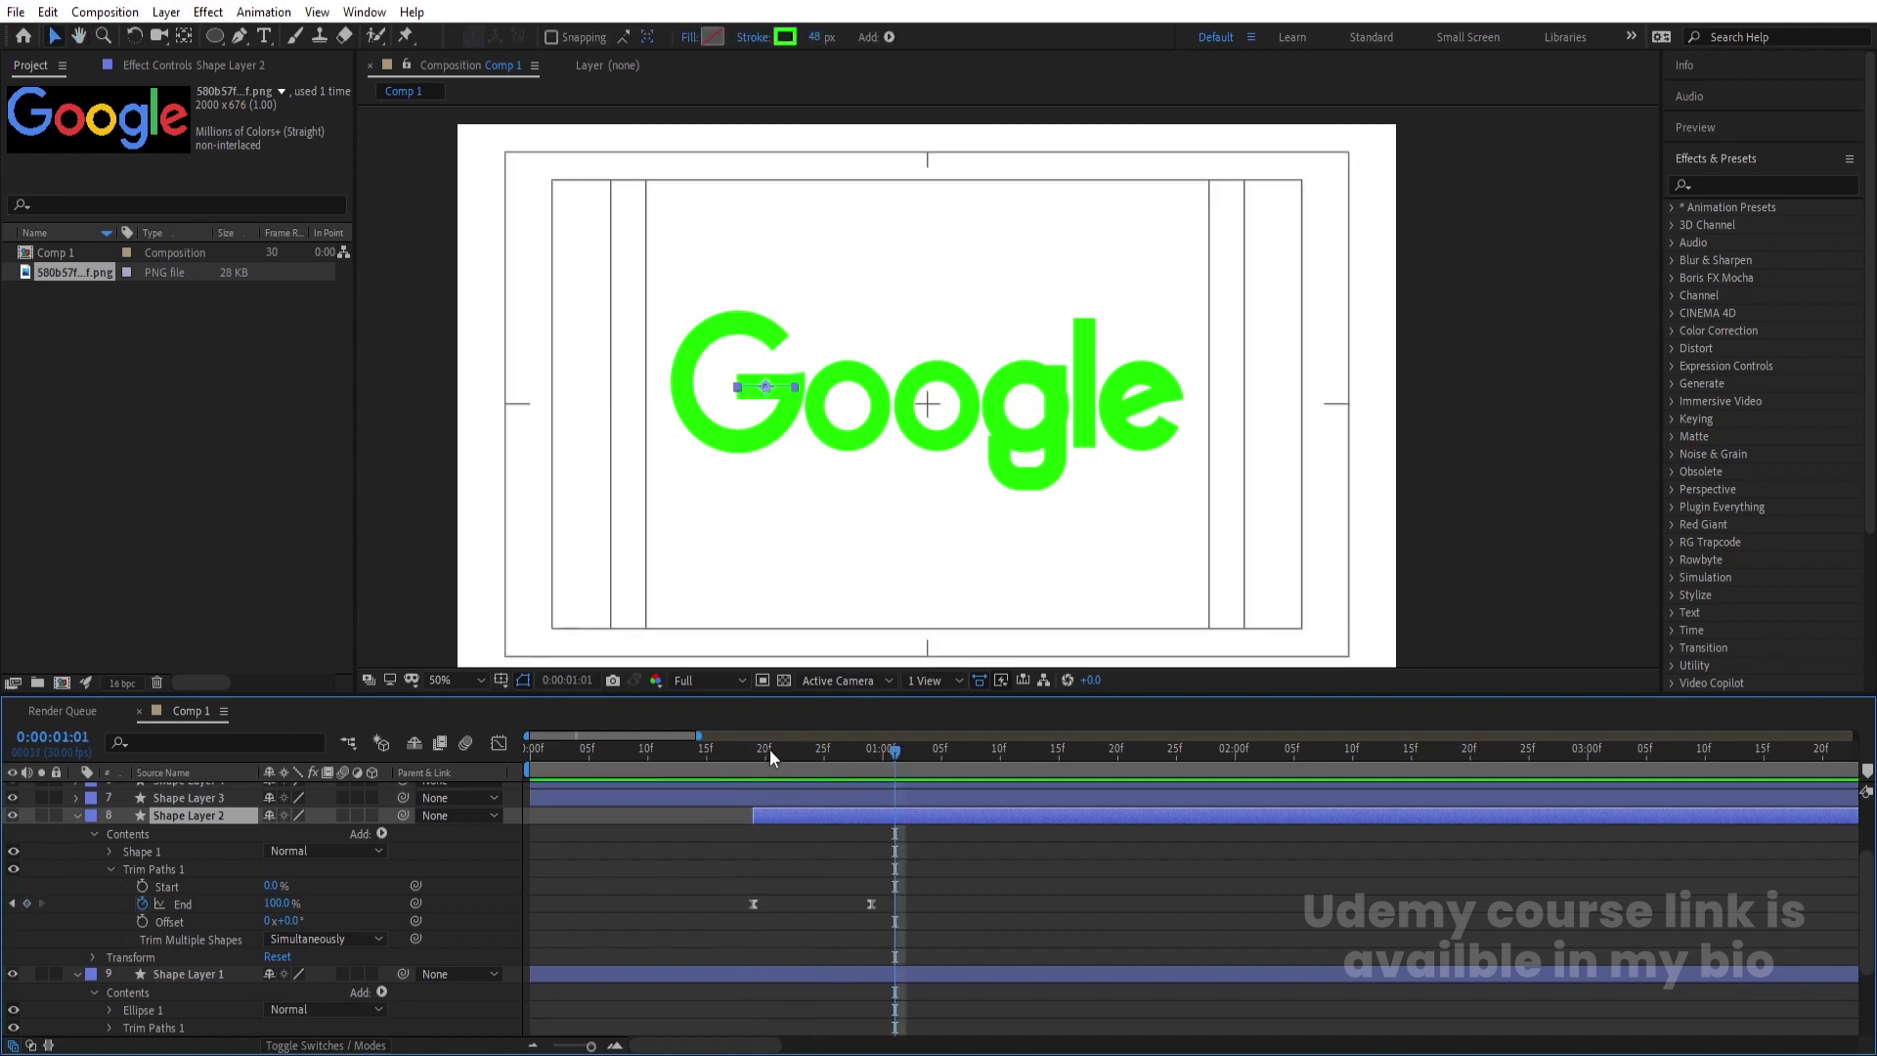
pyautogui.press('space')
pyautogui.press('space')
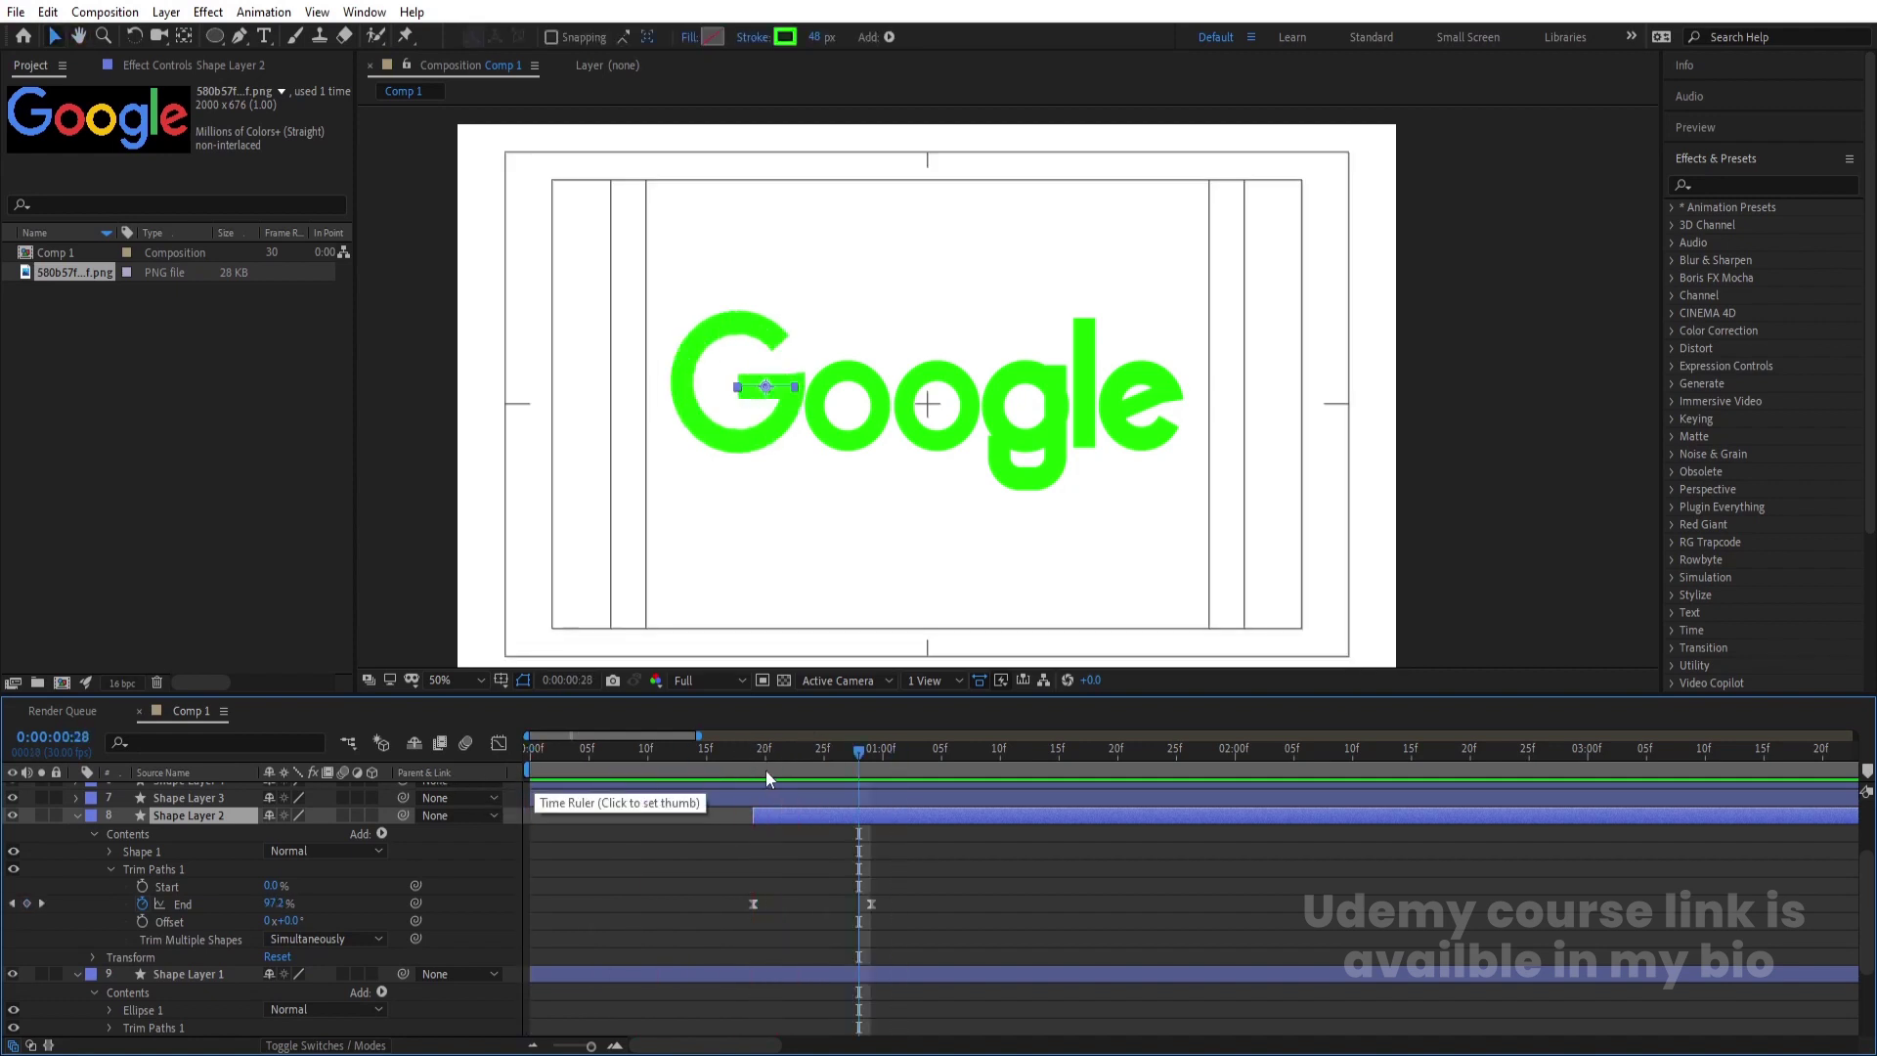
pyautogui.moveTo(760, 767); pyautogui.dragTo(728, 765)
pyautogui.moveTo(809, 816); pyautogui.dragTo(789, 813)
pyautogui.press('space')
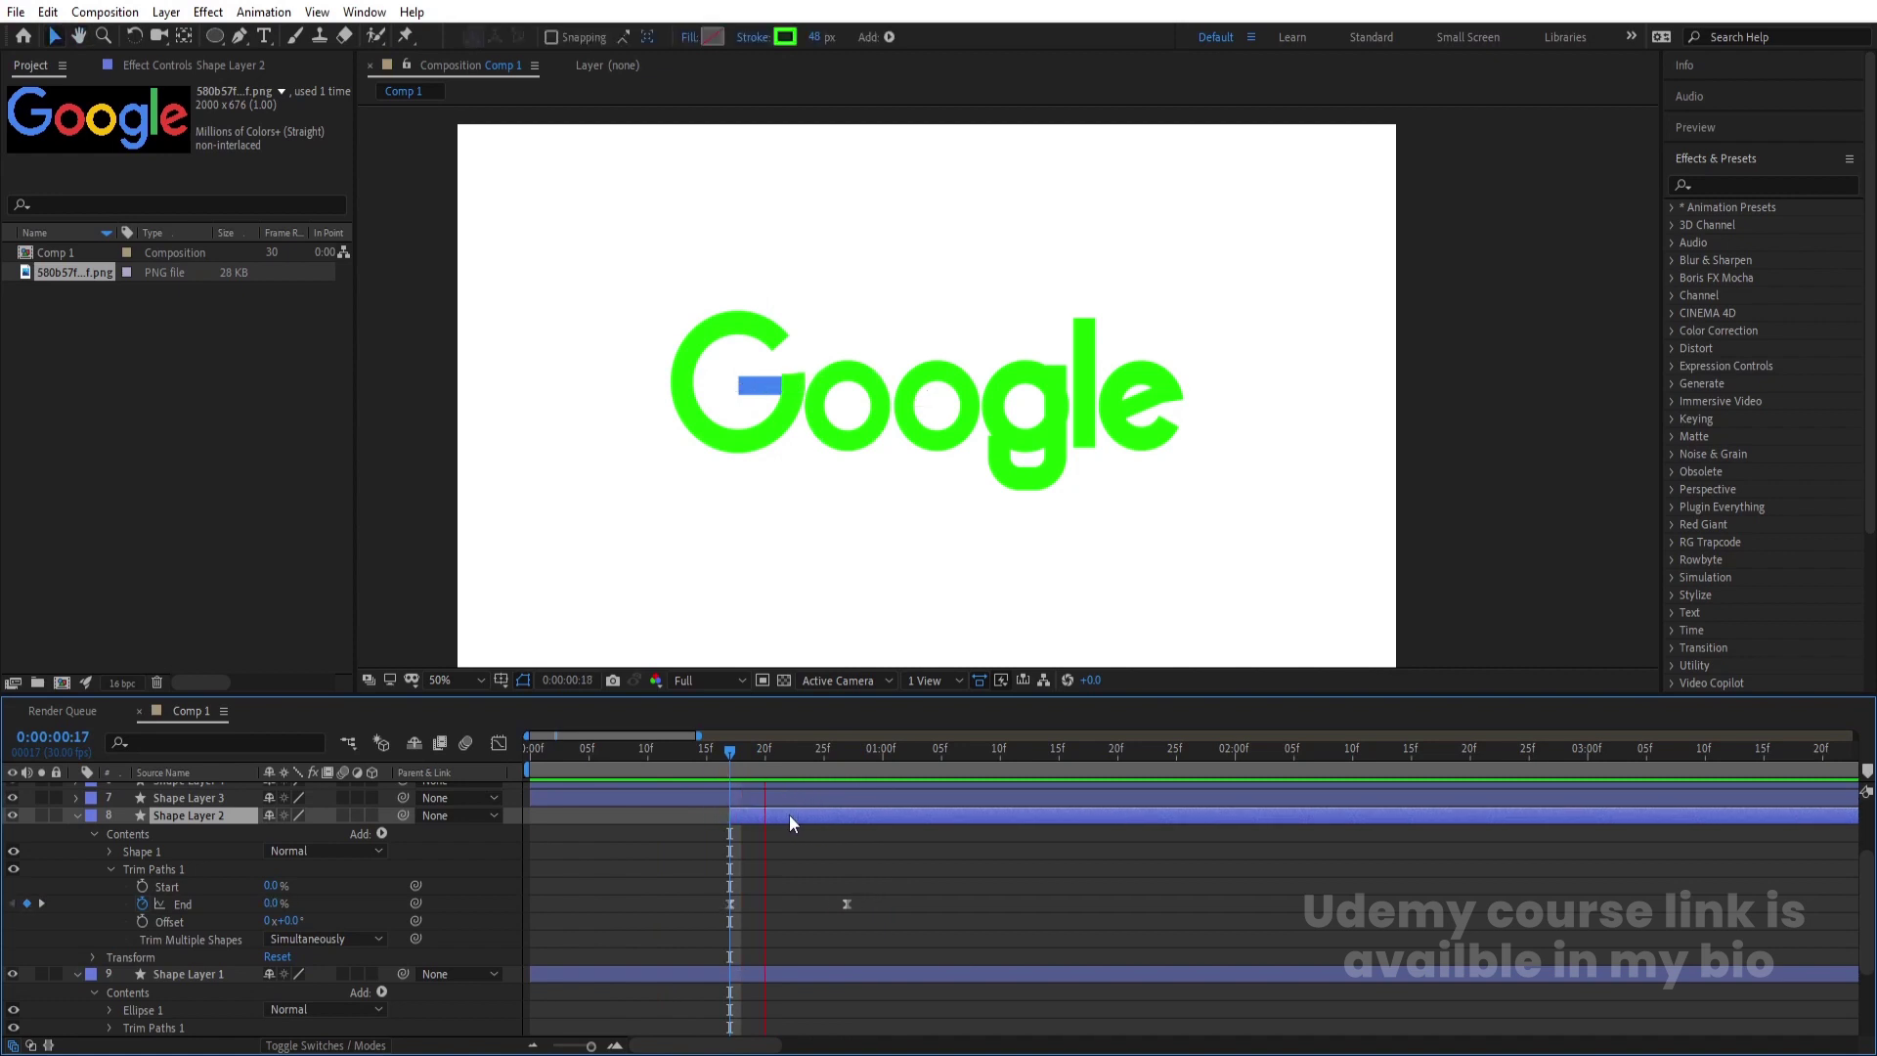
pyautogui.press('space')
pyautogui.click(764, 860)
pyautogui.press('u')
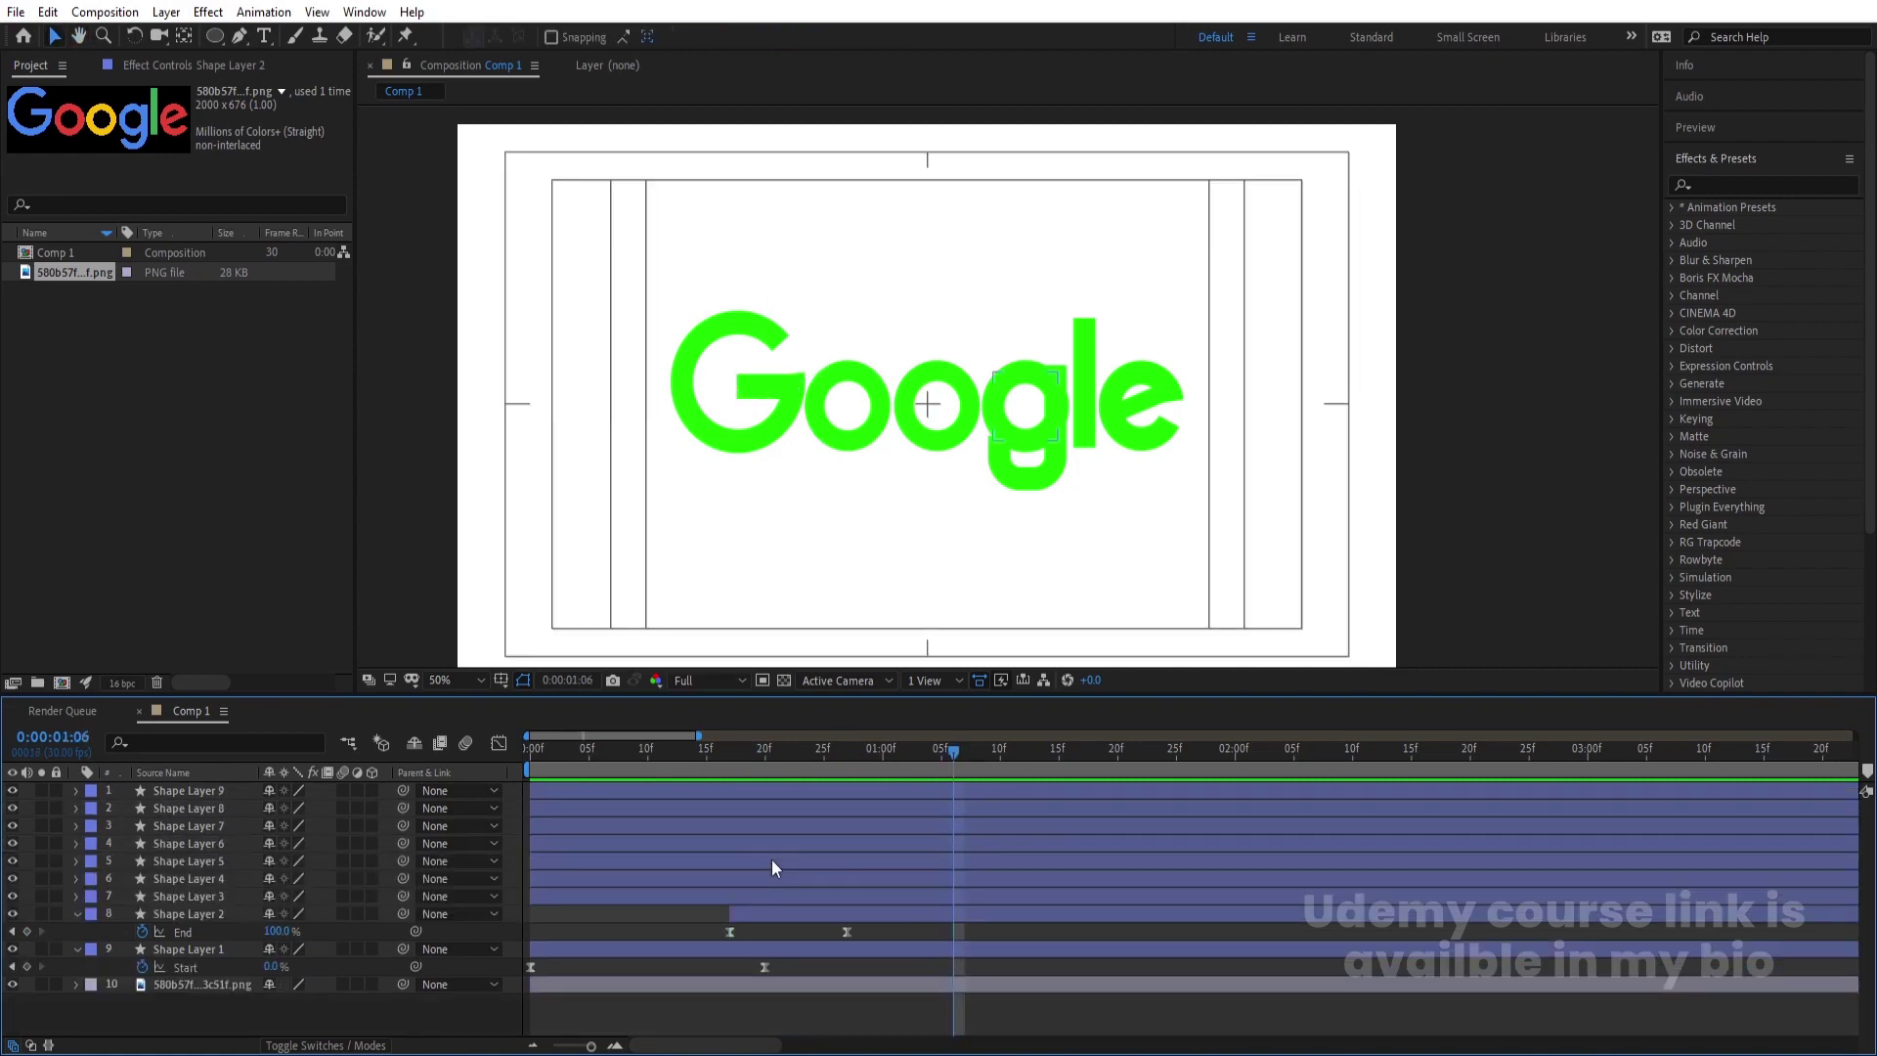
# - Precompose Shape Layers 1 and 2 into a precomp named 'g', then hide and lock it
pyautogui.click(162, 915)
pyautogui.keyDown('shift'); pyautogui.click(180, 926); pyautogui.keyUp('shift')
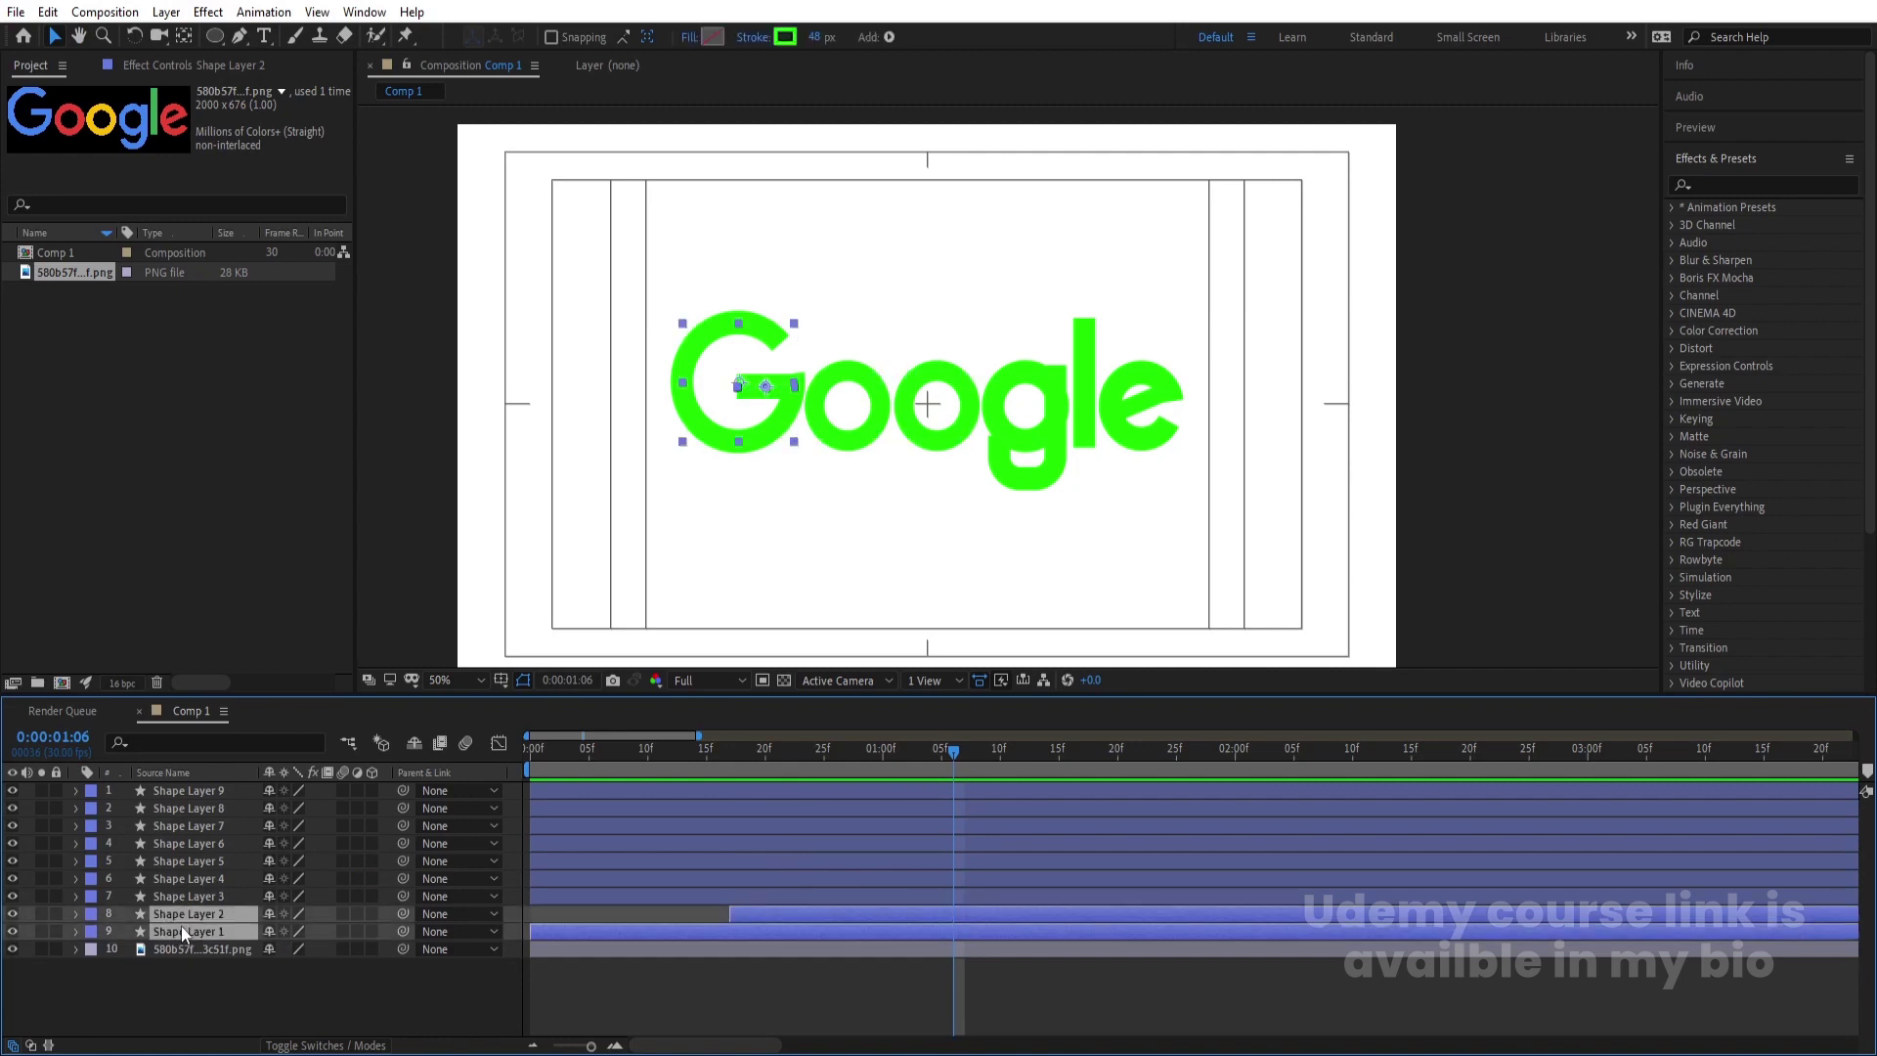
pyautogui.hotkey('ctrl', 'shift', 'c')
pyautogui.write('g')
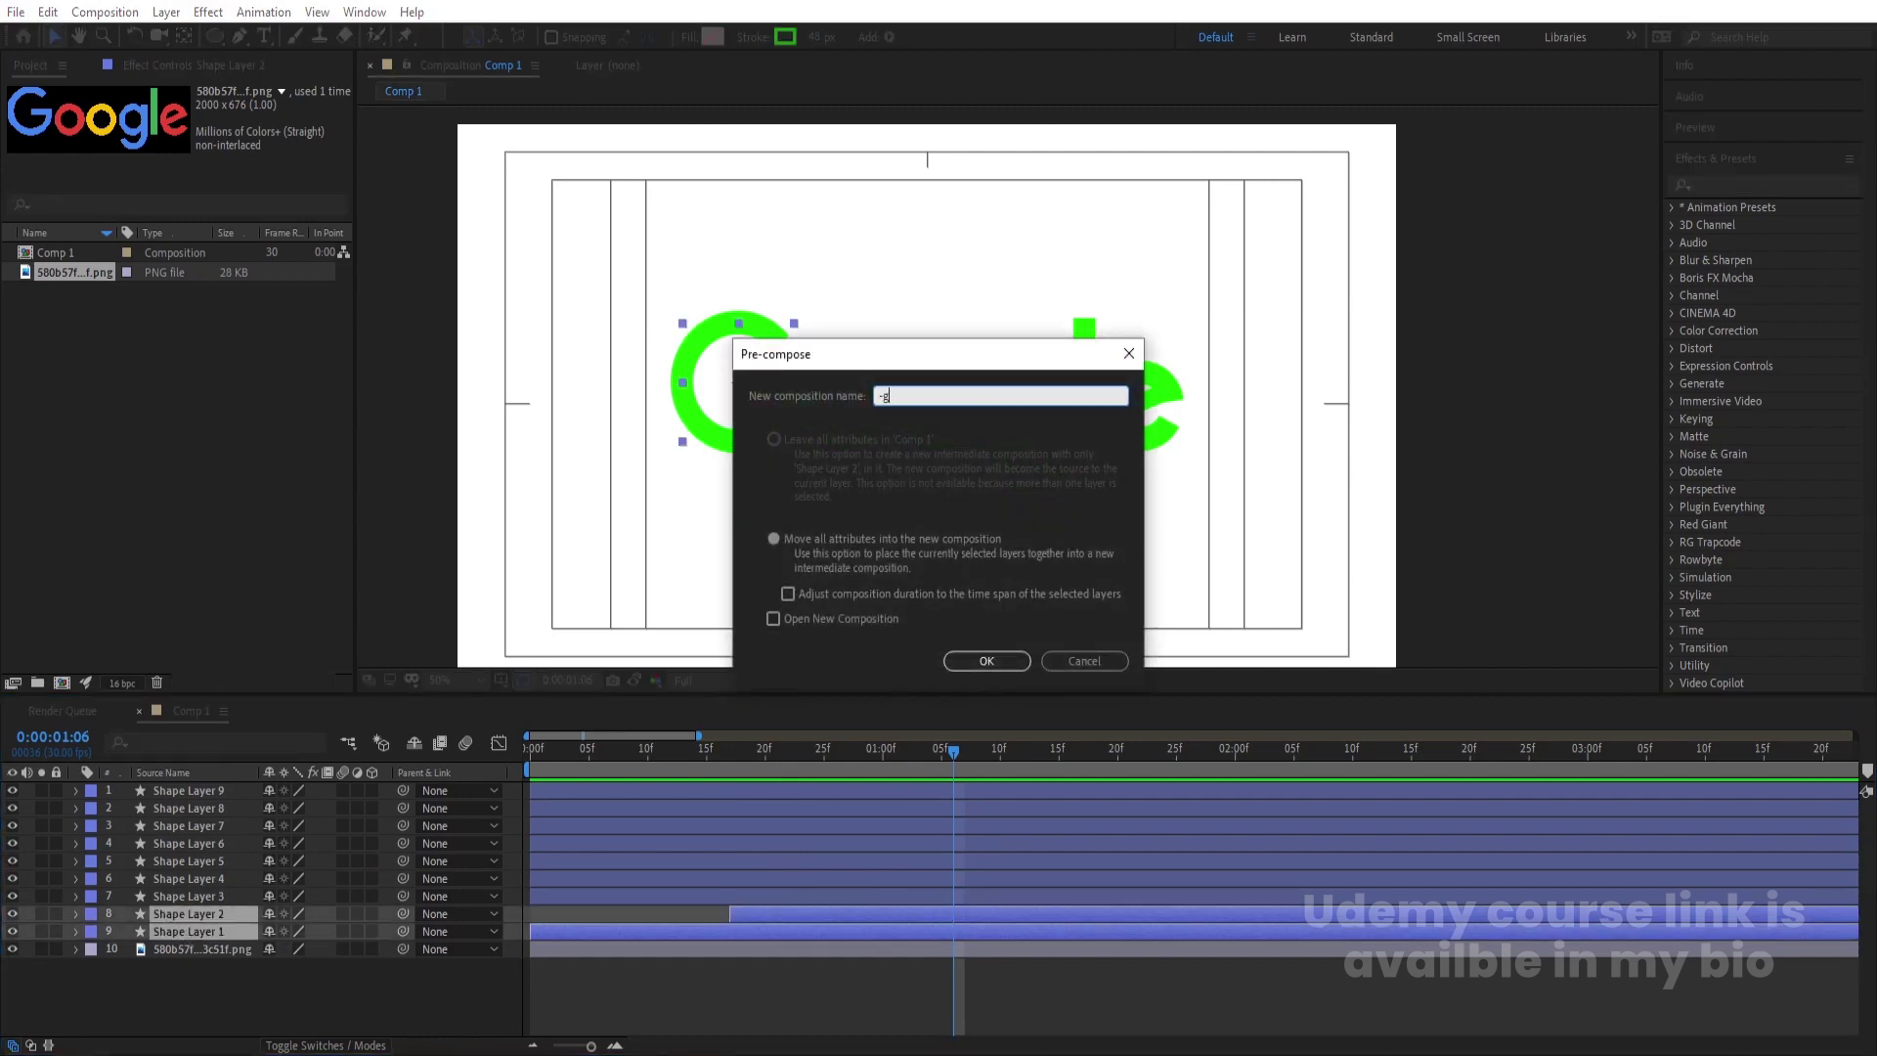
pyautogui.press('Return')
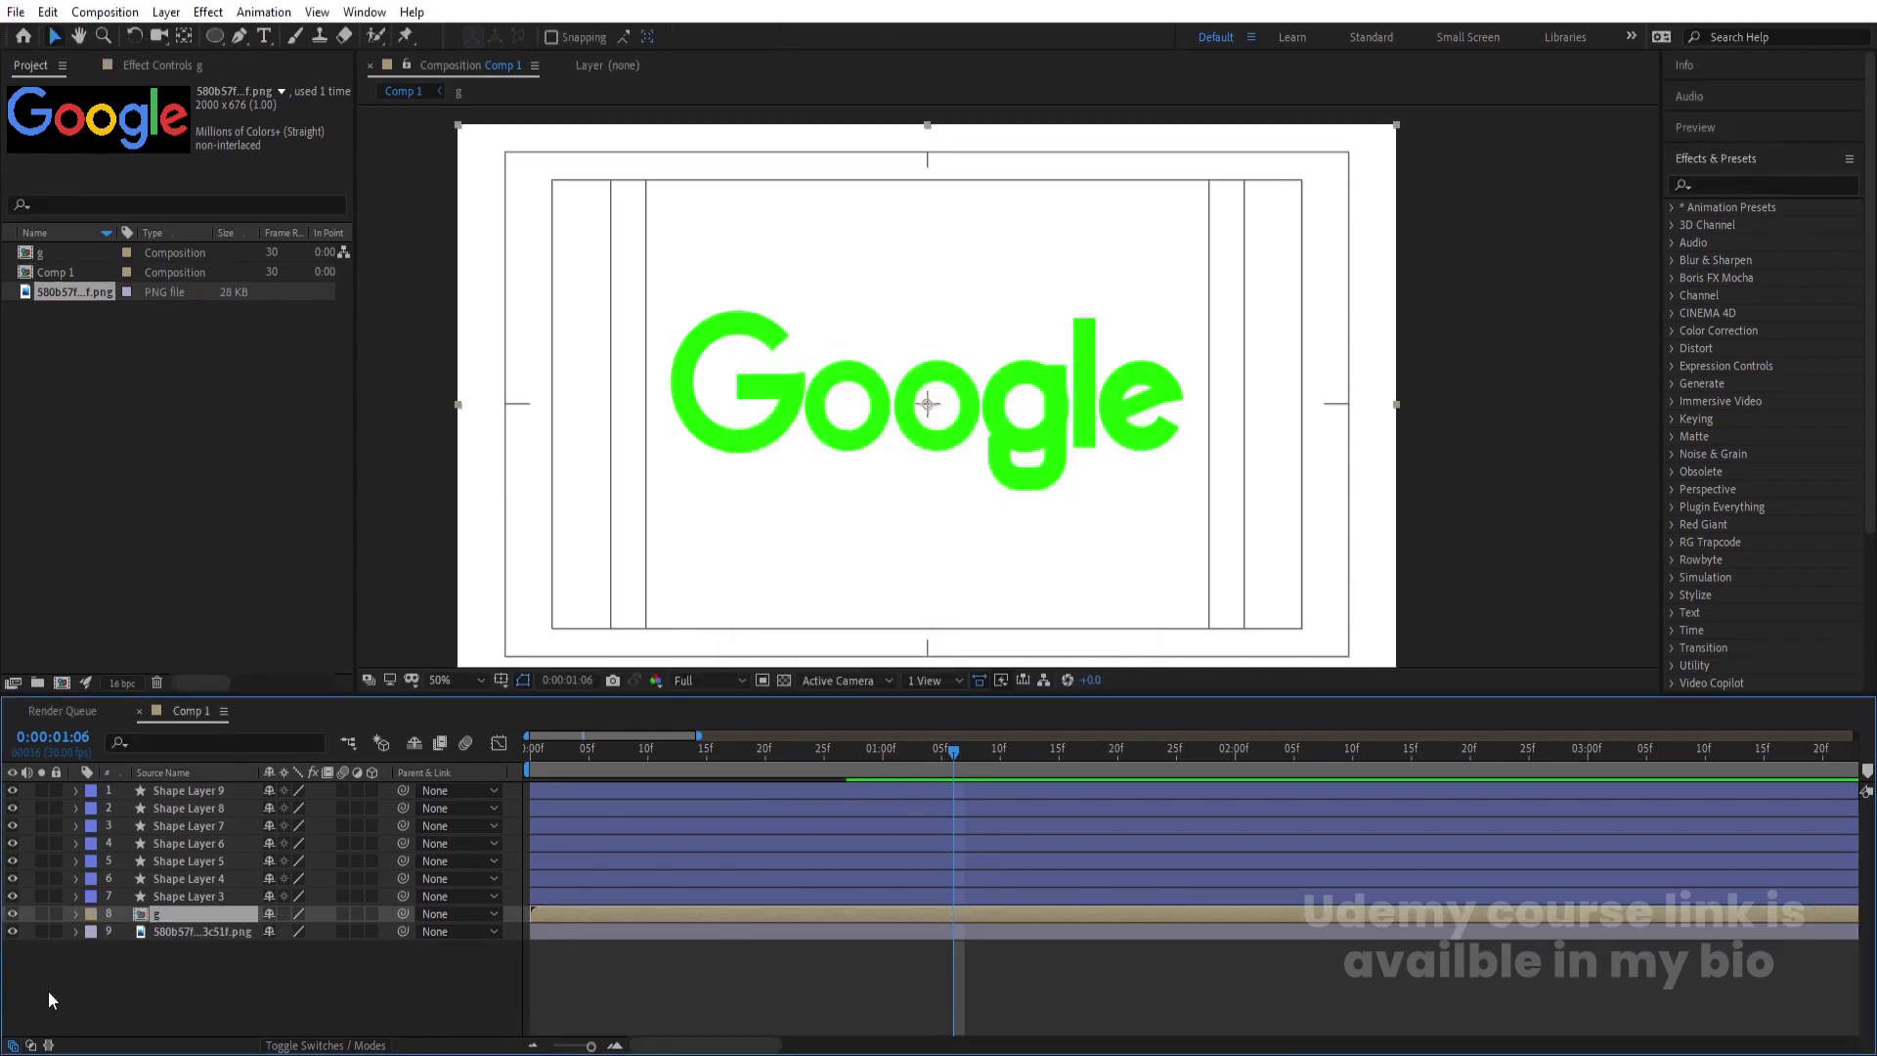
pyautogui.click(11, 913)
pyautogui.click(56, 913)
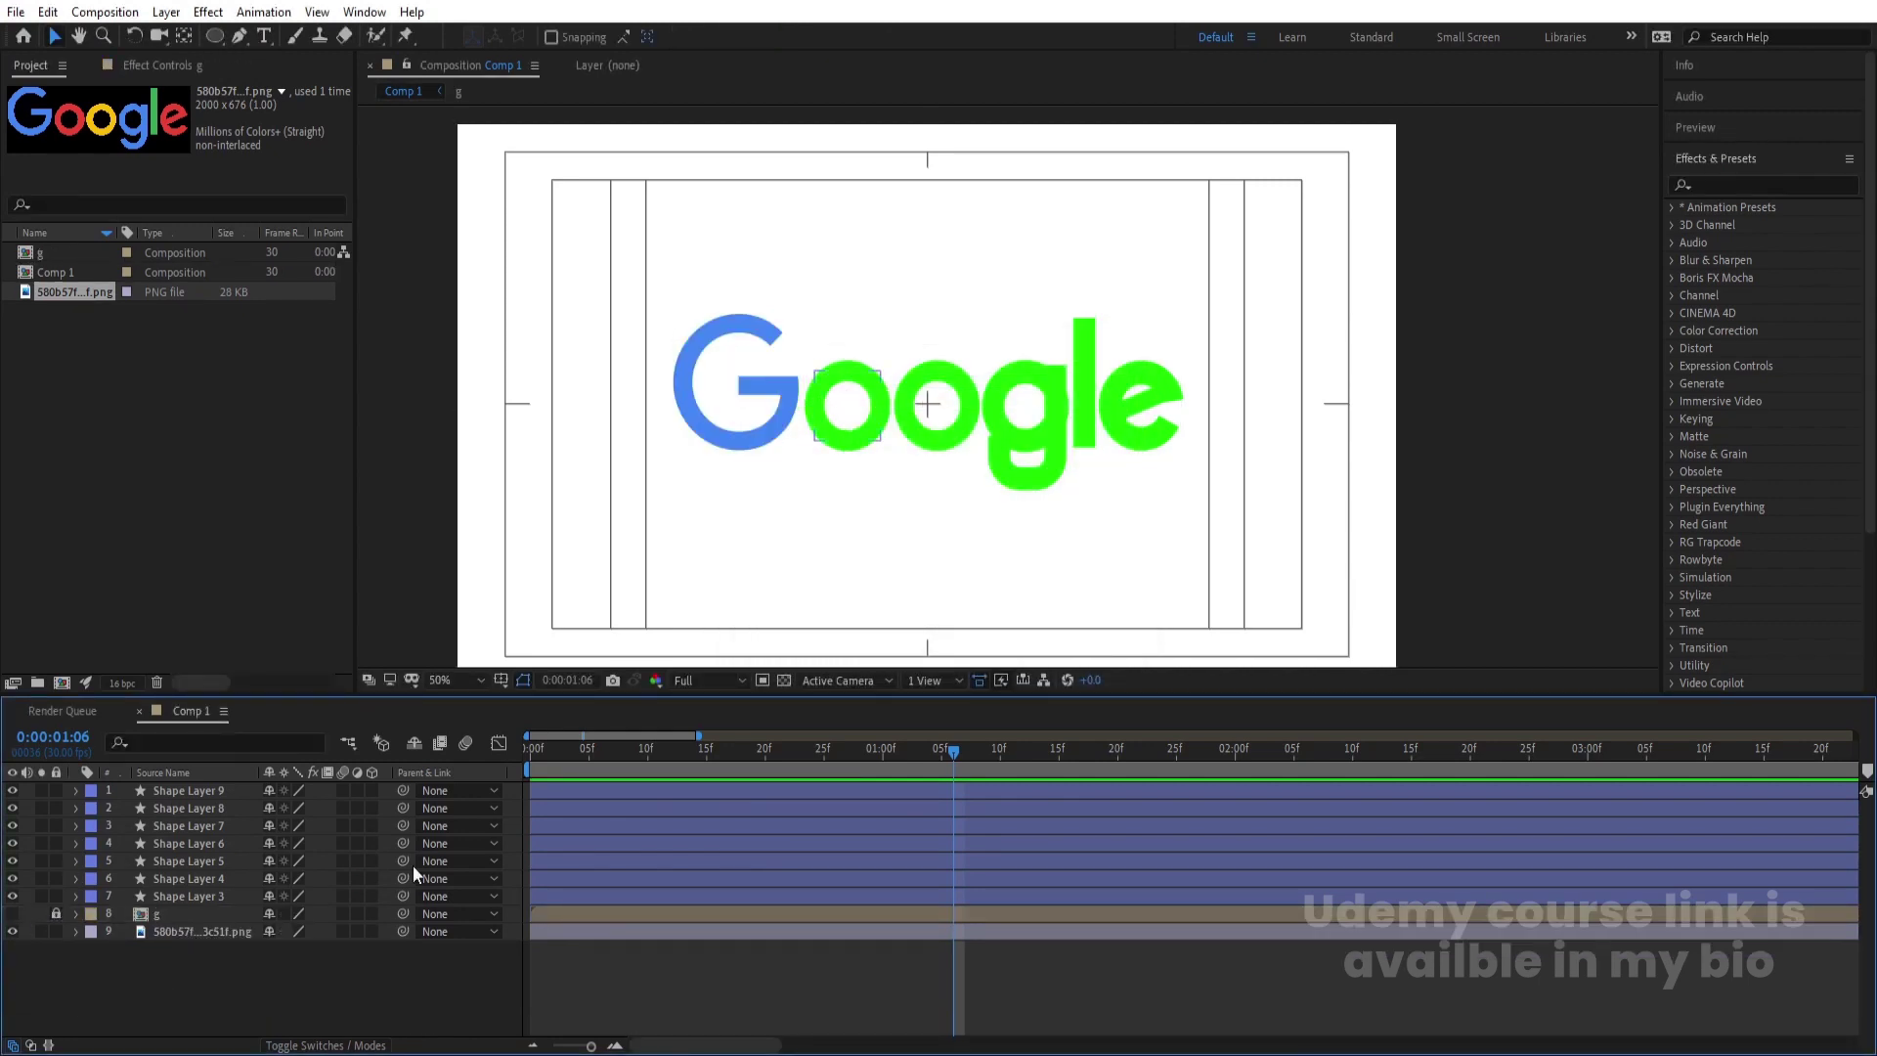
# - Add Trim Paths to Shape Layer 3 and keyframe End from 0% to 100% at frame 20
pyautogui.press('Home')
pyautogui.click(202, 897)
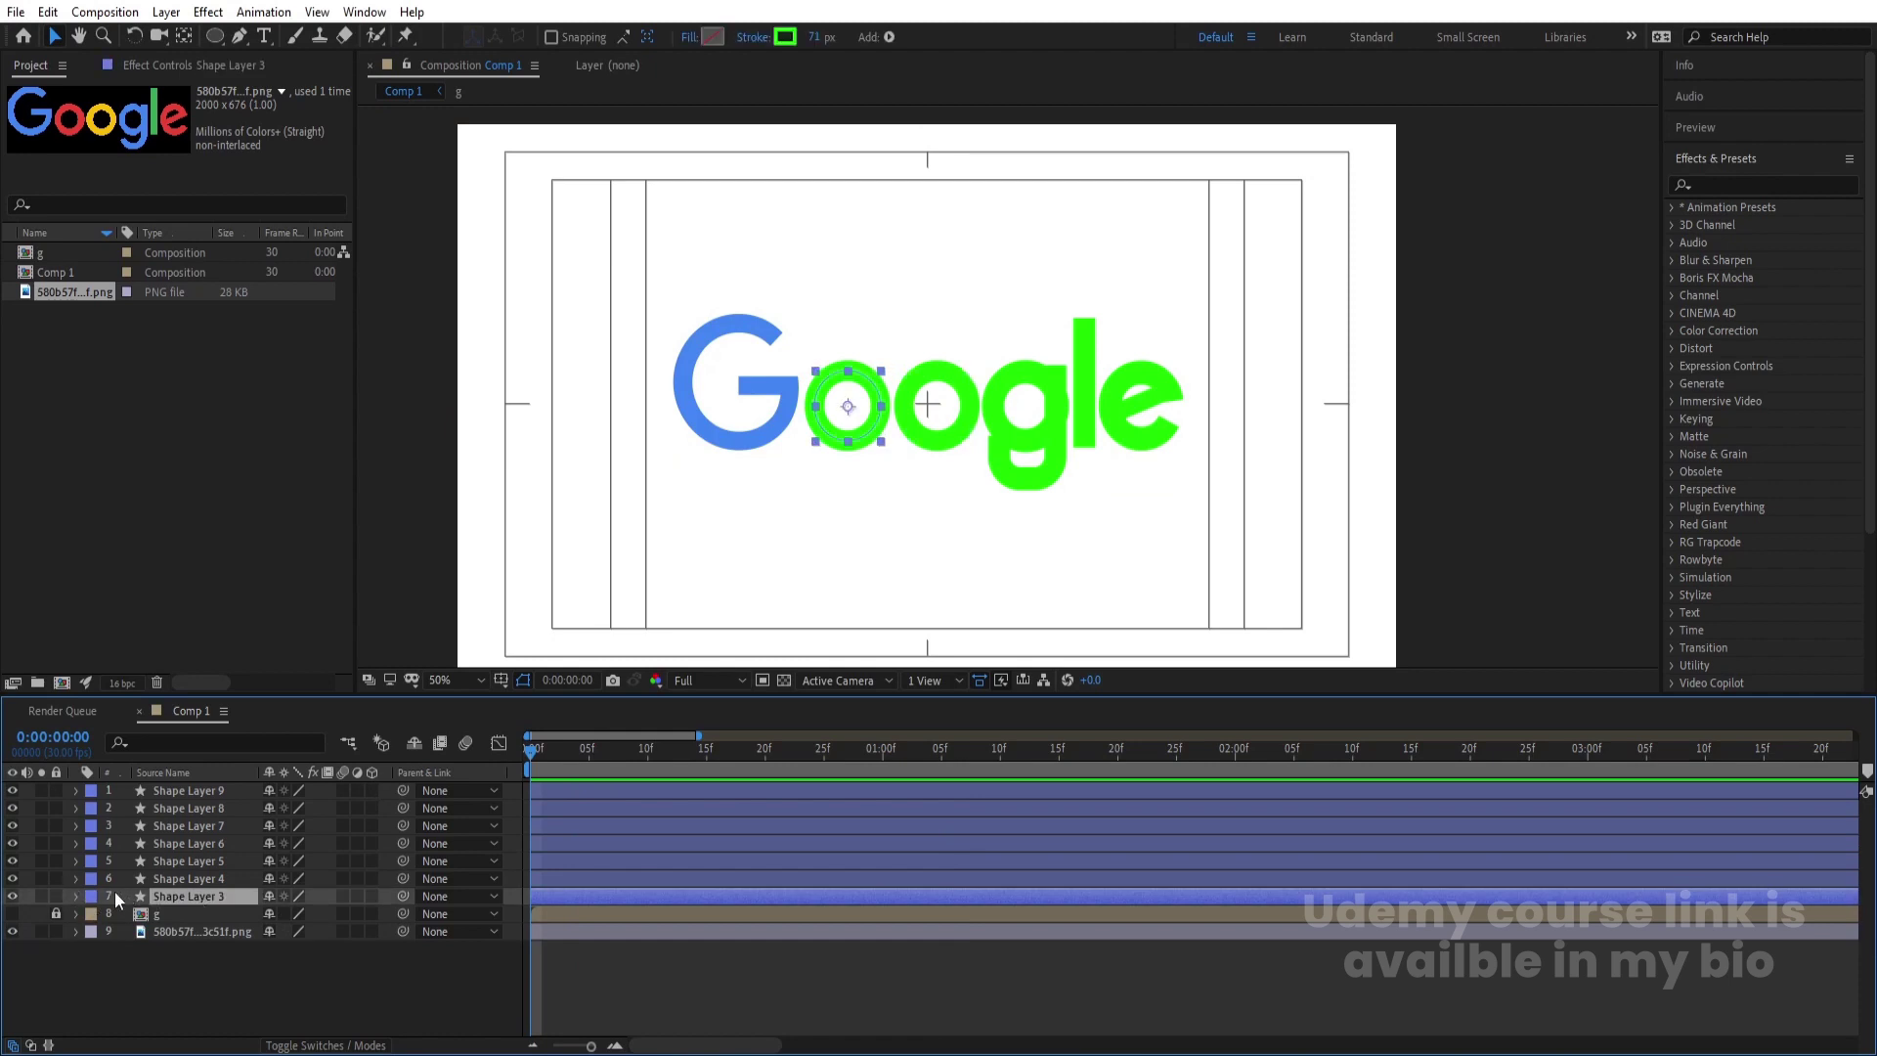
pyautogui.click(84, 894)
pyautogui.click(381, 914)
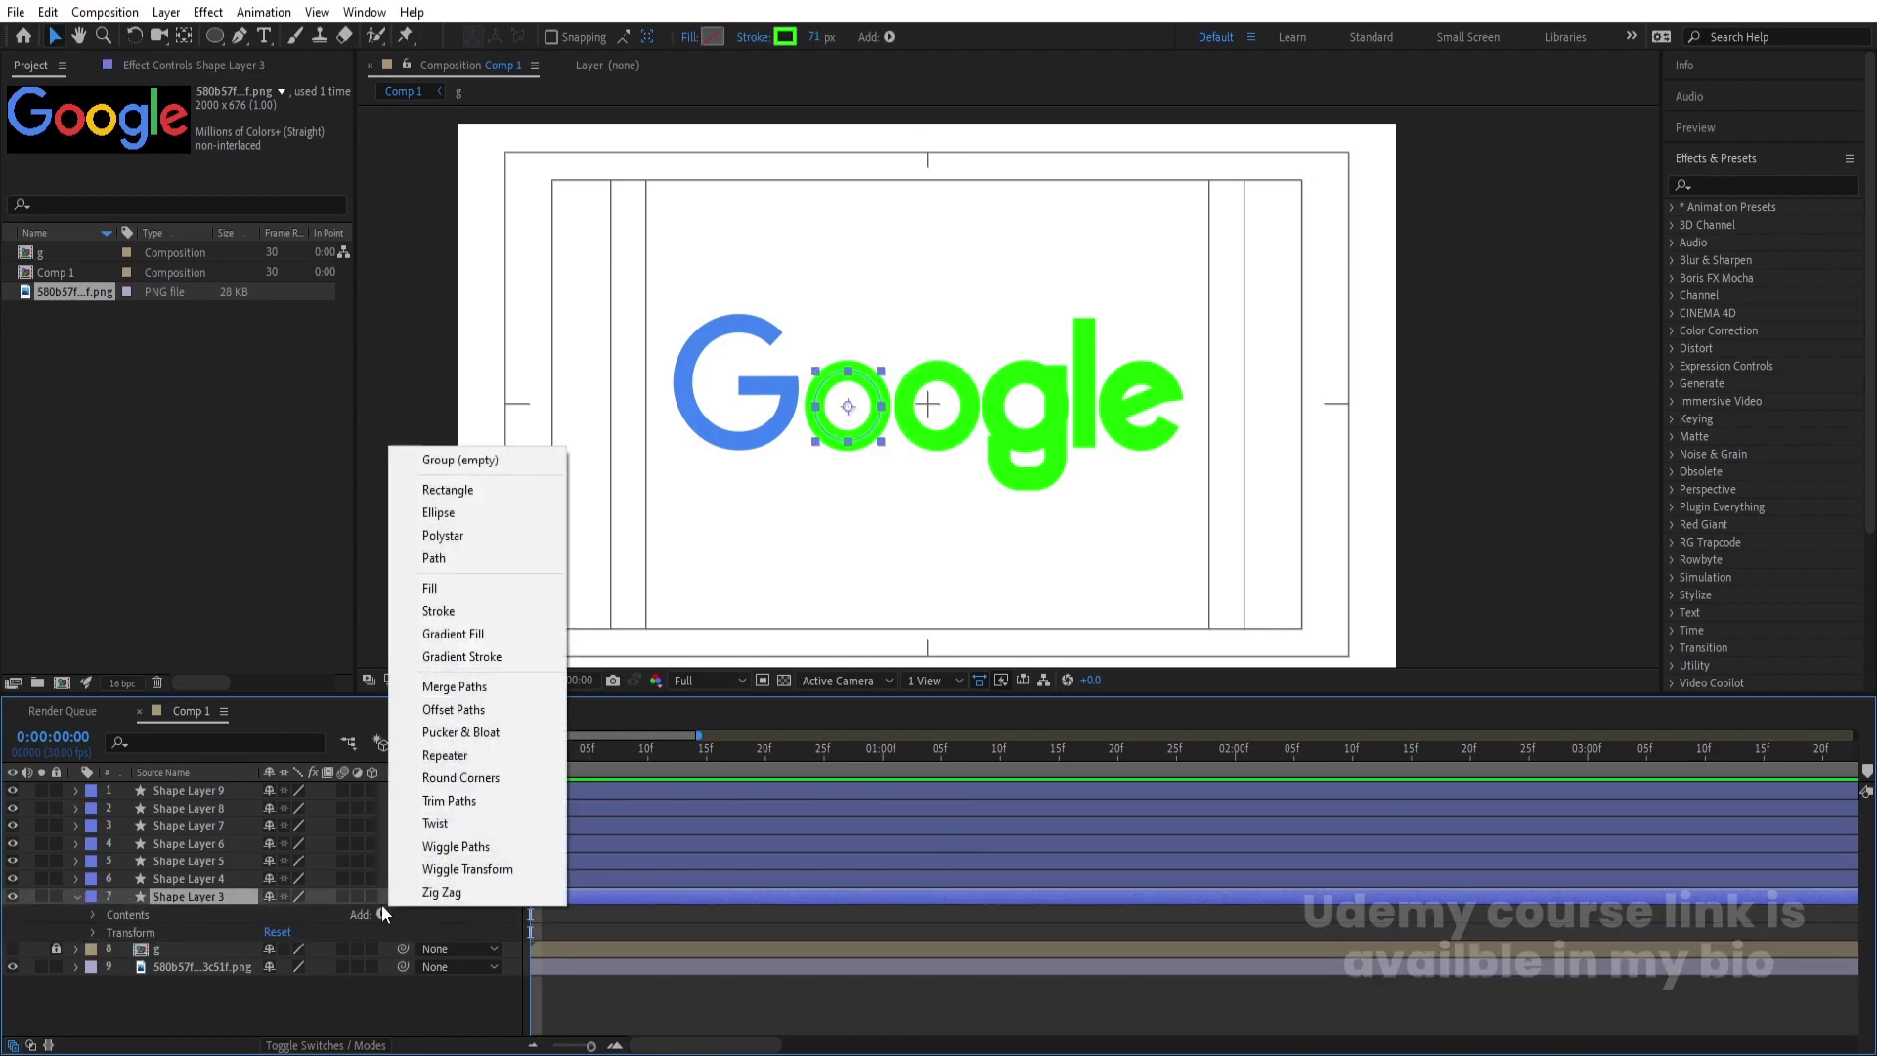
pyautogui.click(444, 802)
pyautogui.click(107, 950)
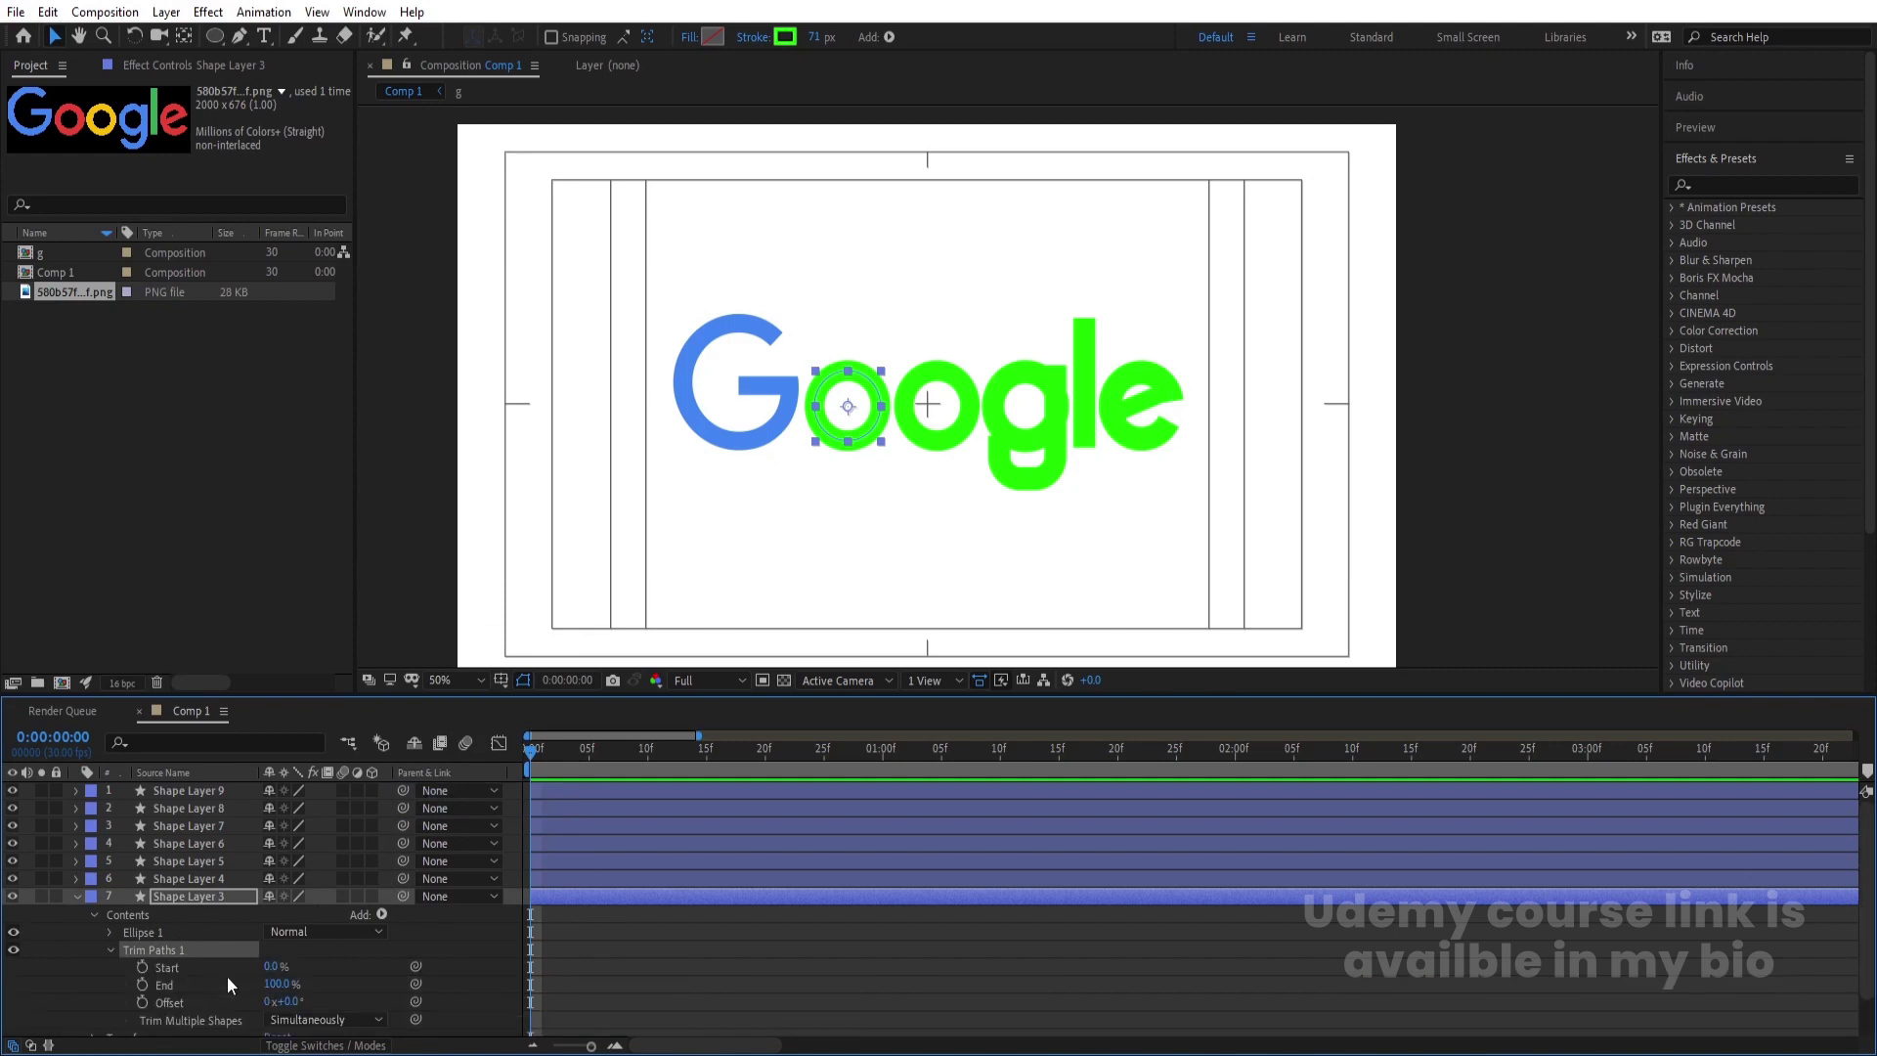
pyautogui.moveTo(279, 983); pyautogui.dragTo(144, 987)
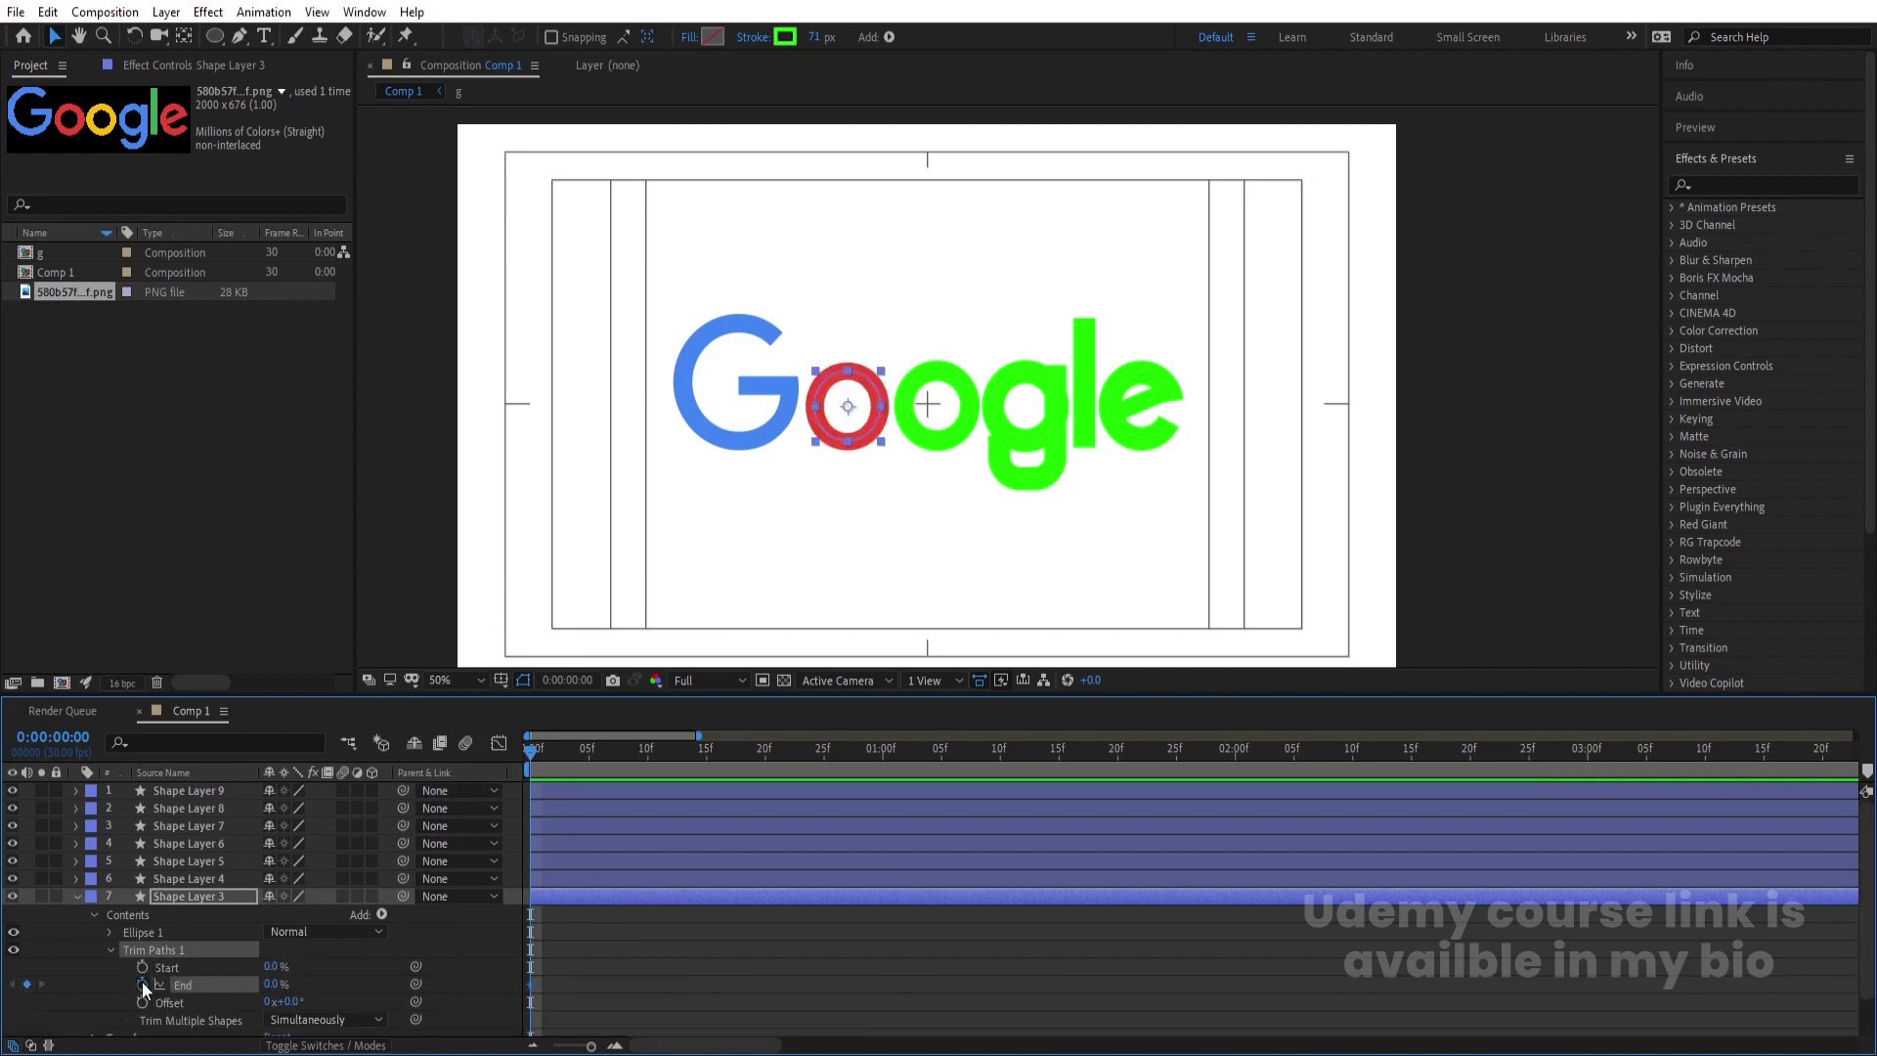
pyautogui.click(764, 749)
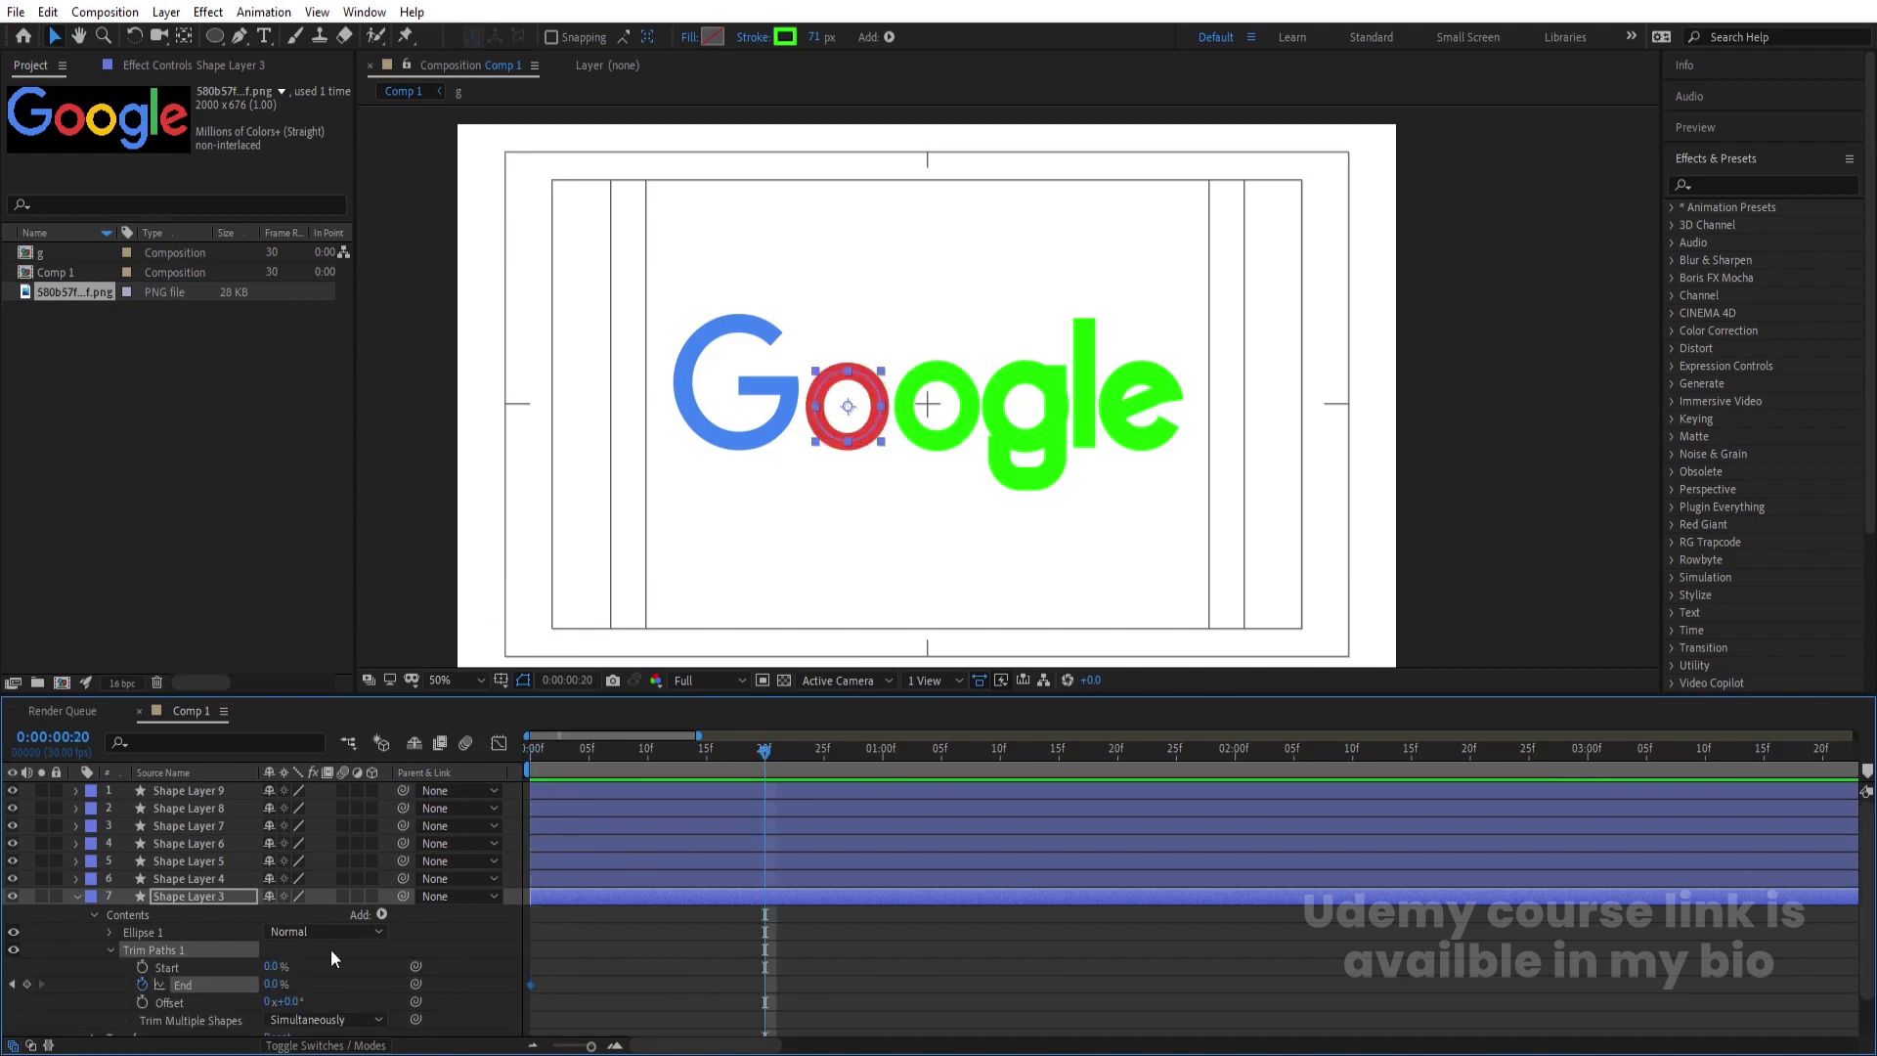
pyautogui.moveTo(282, 984); pyautogui.dragTo(630, 973)
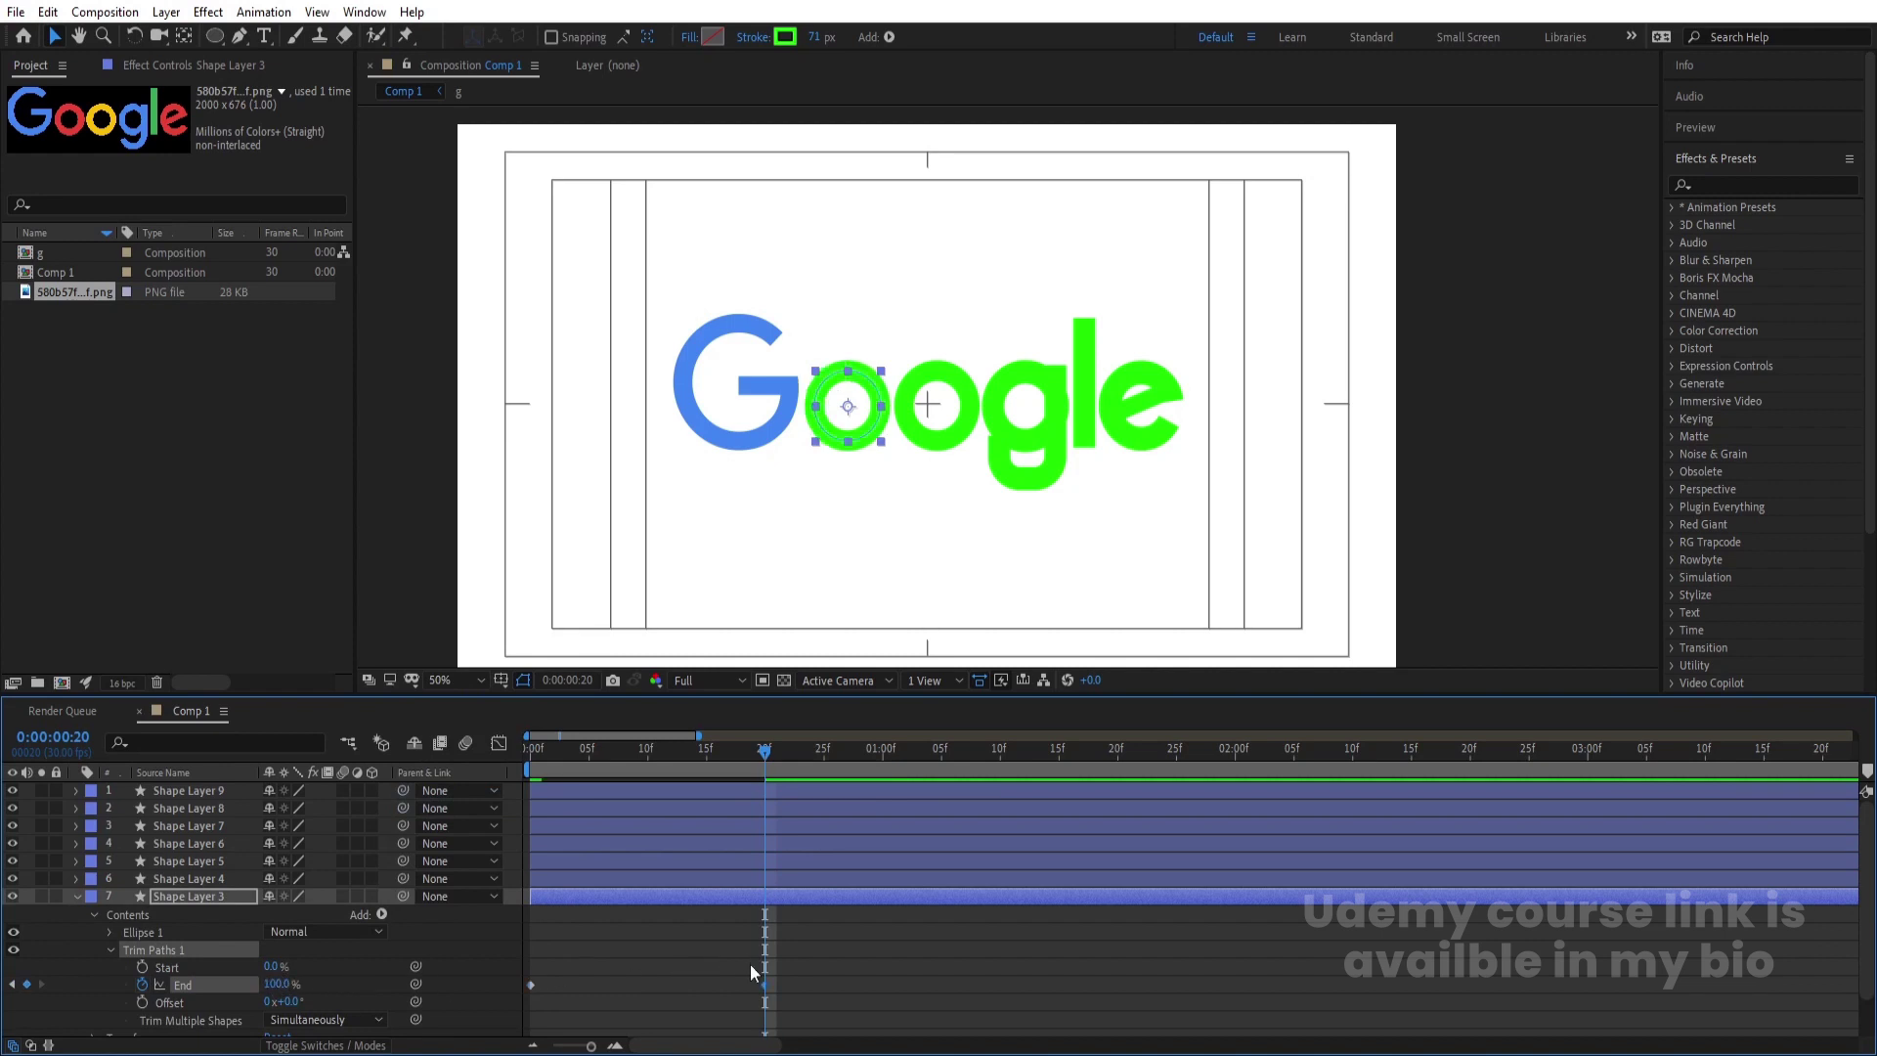
pyautogui.moveTo(853, 954); pyautogui.dragTo(498, 1005)
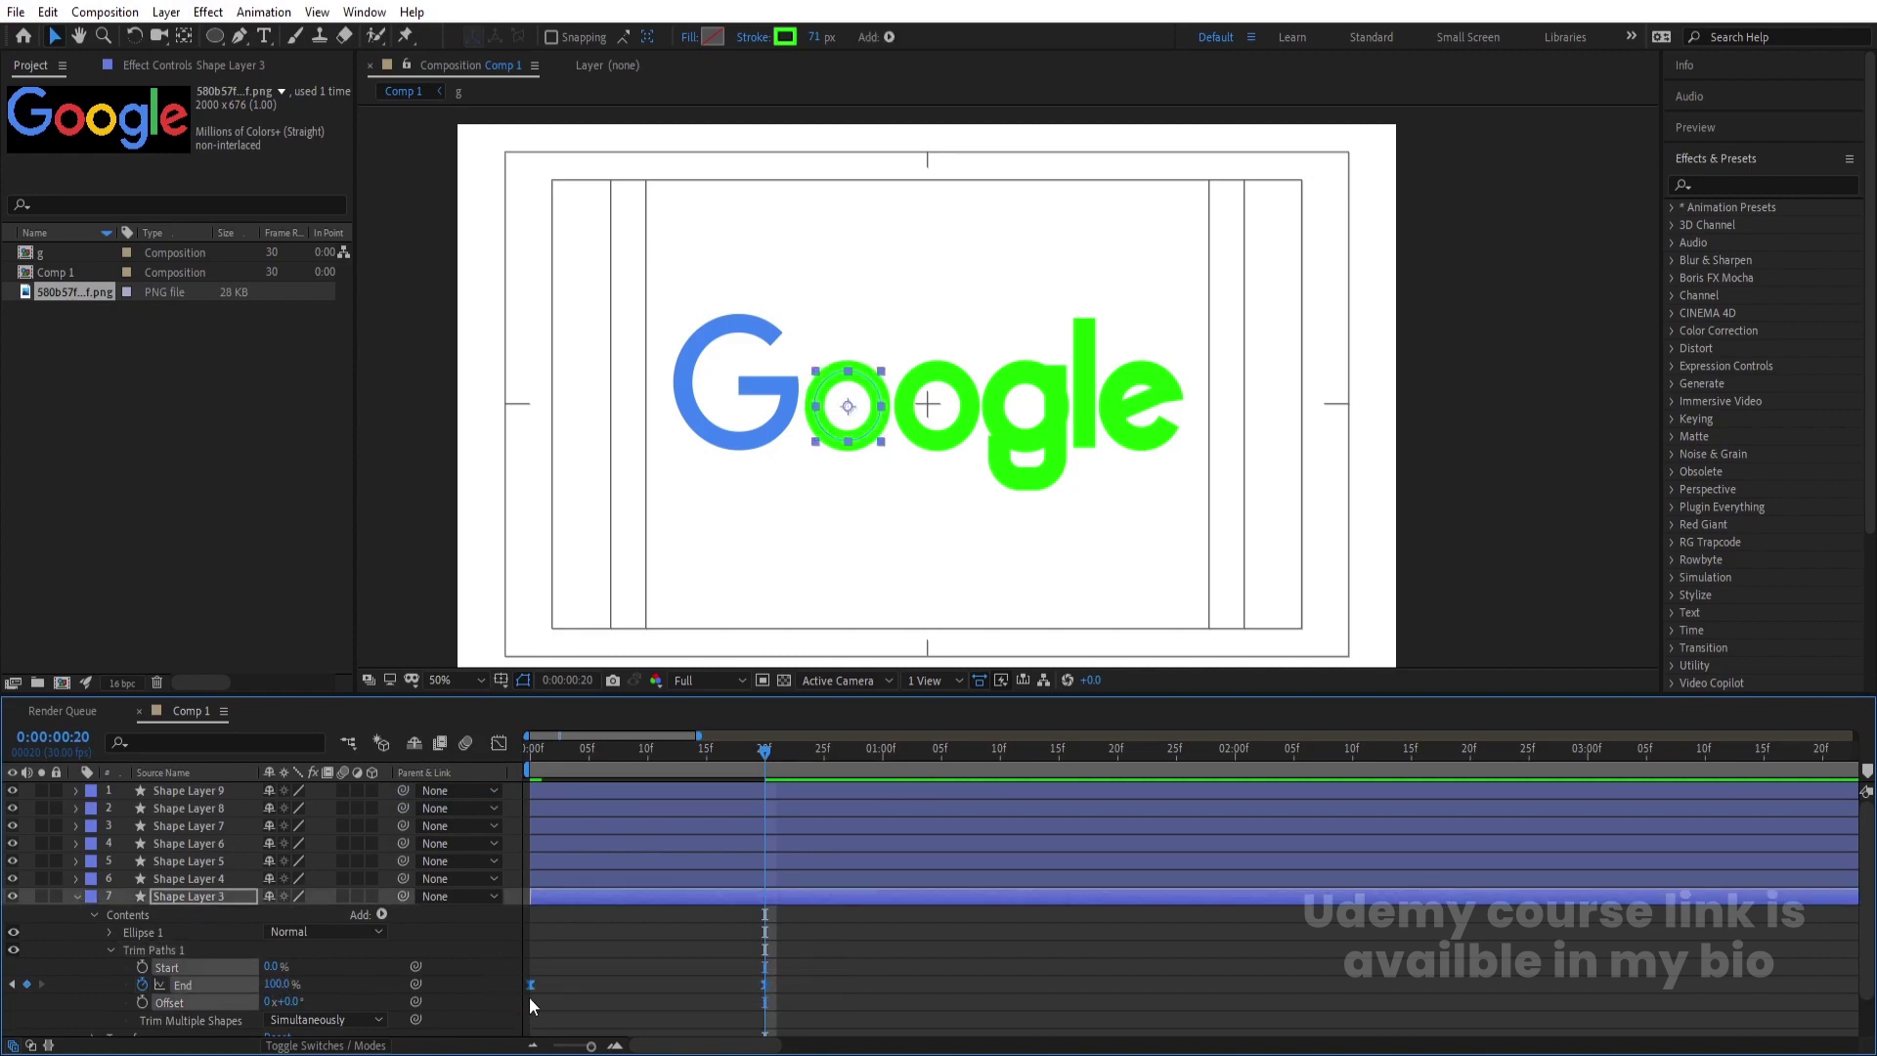
pyautogui.click(660, 925)
# - Preview both o strokes drawing on from the start of the timeline
pyautogui.click(147, 950)
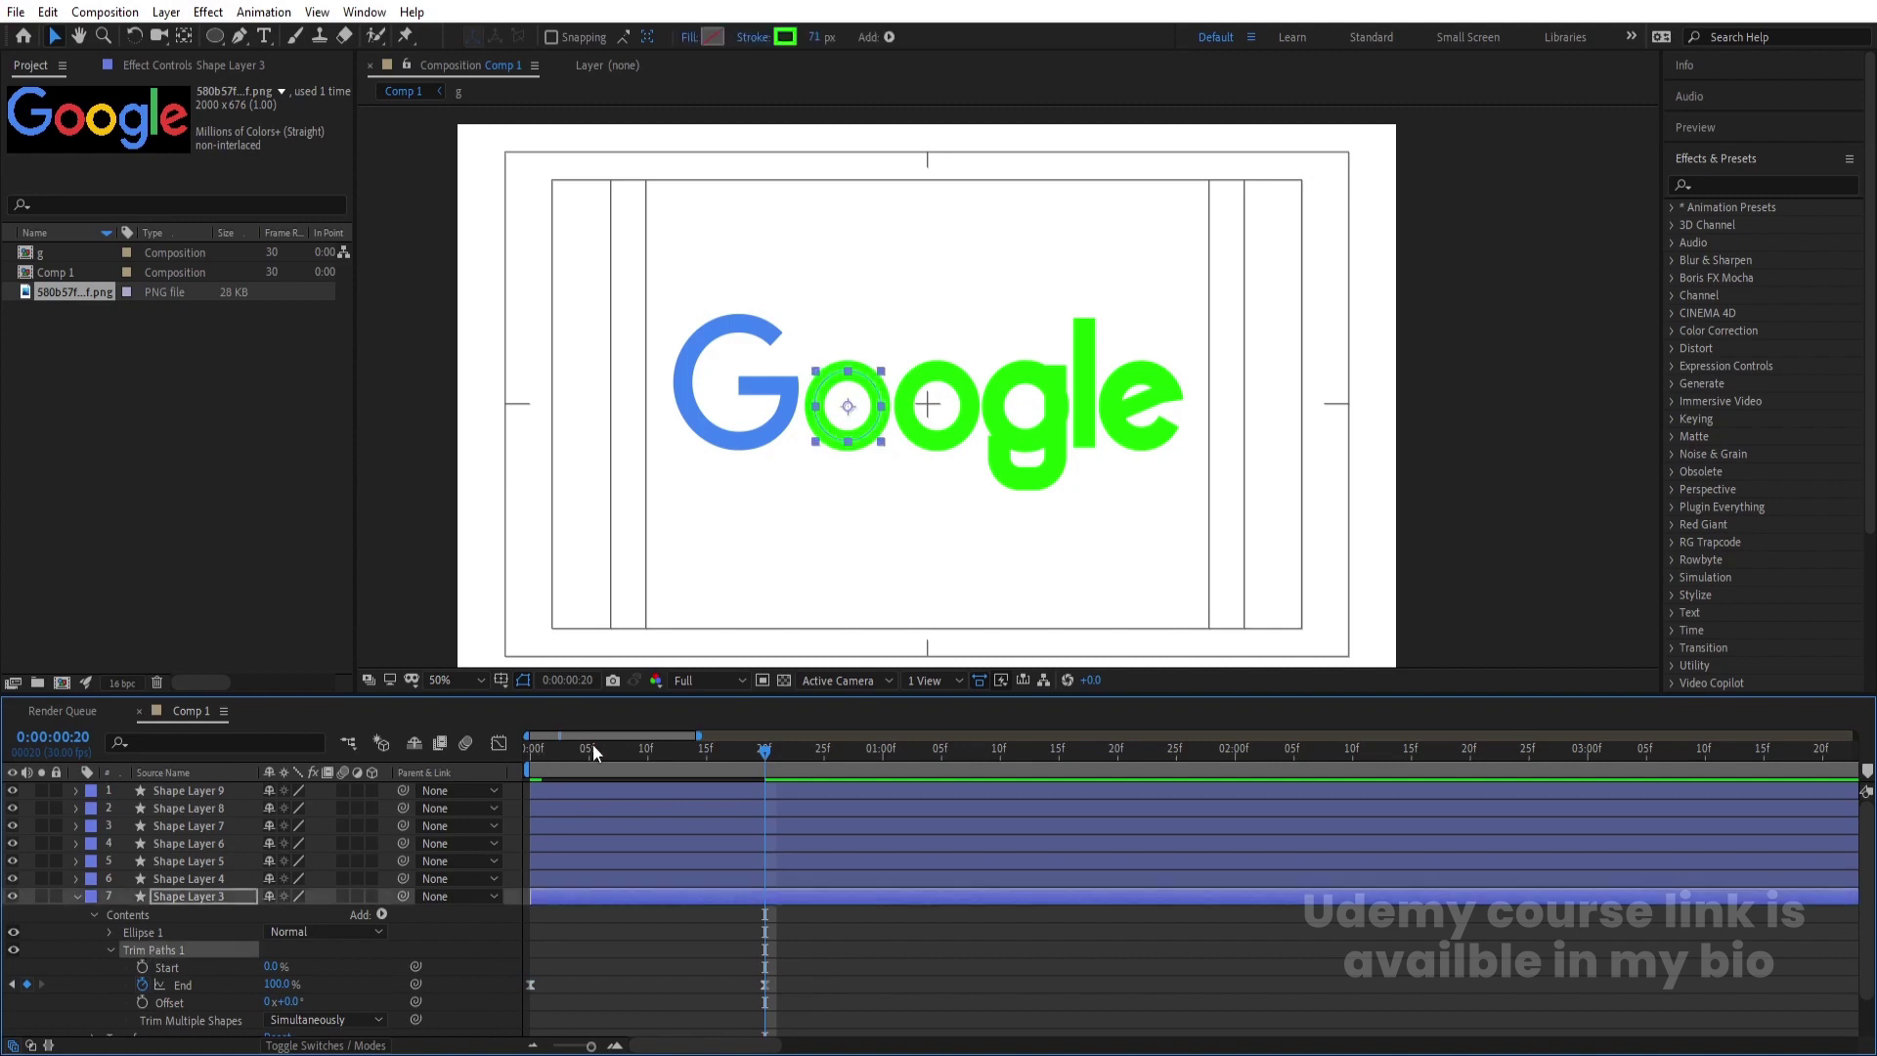
pyautogui.press('Home')
pyautogui.click(174, 877)
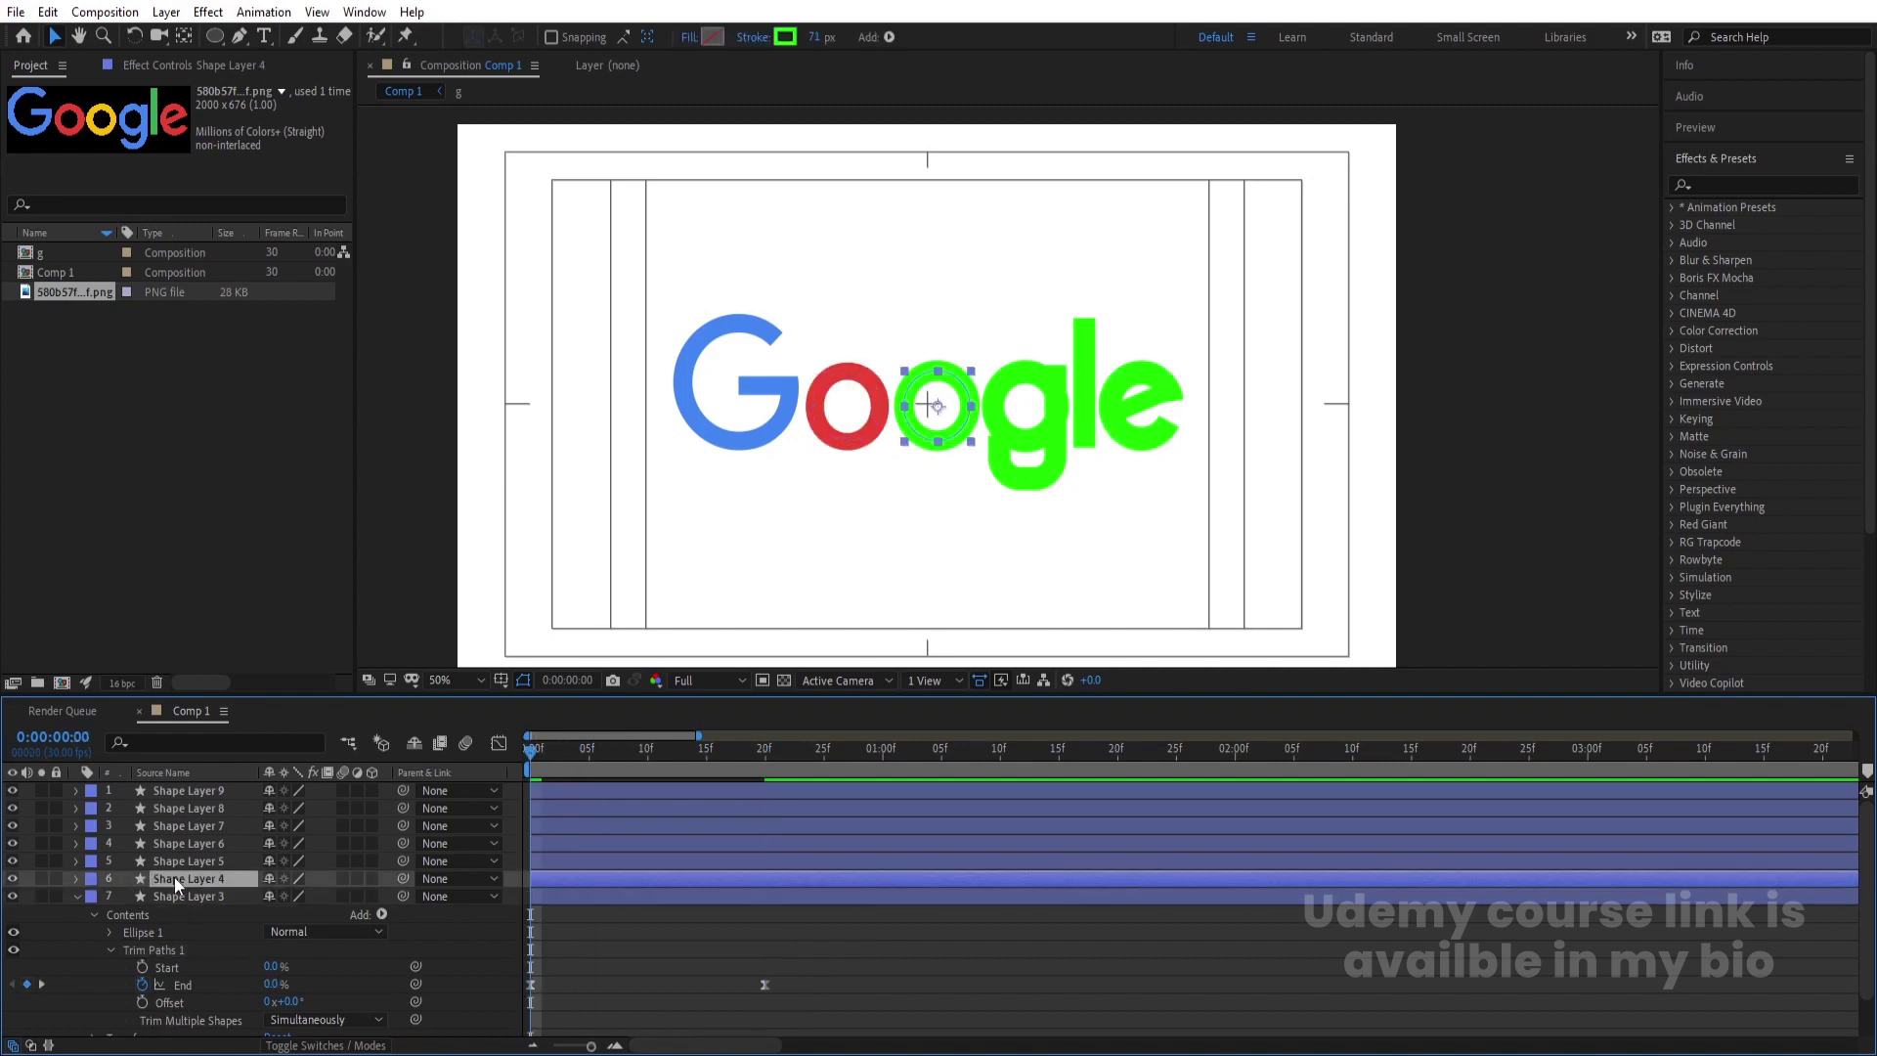
pyautogui.press('space')
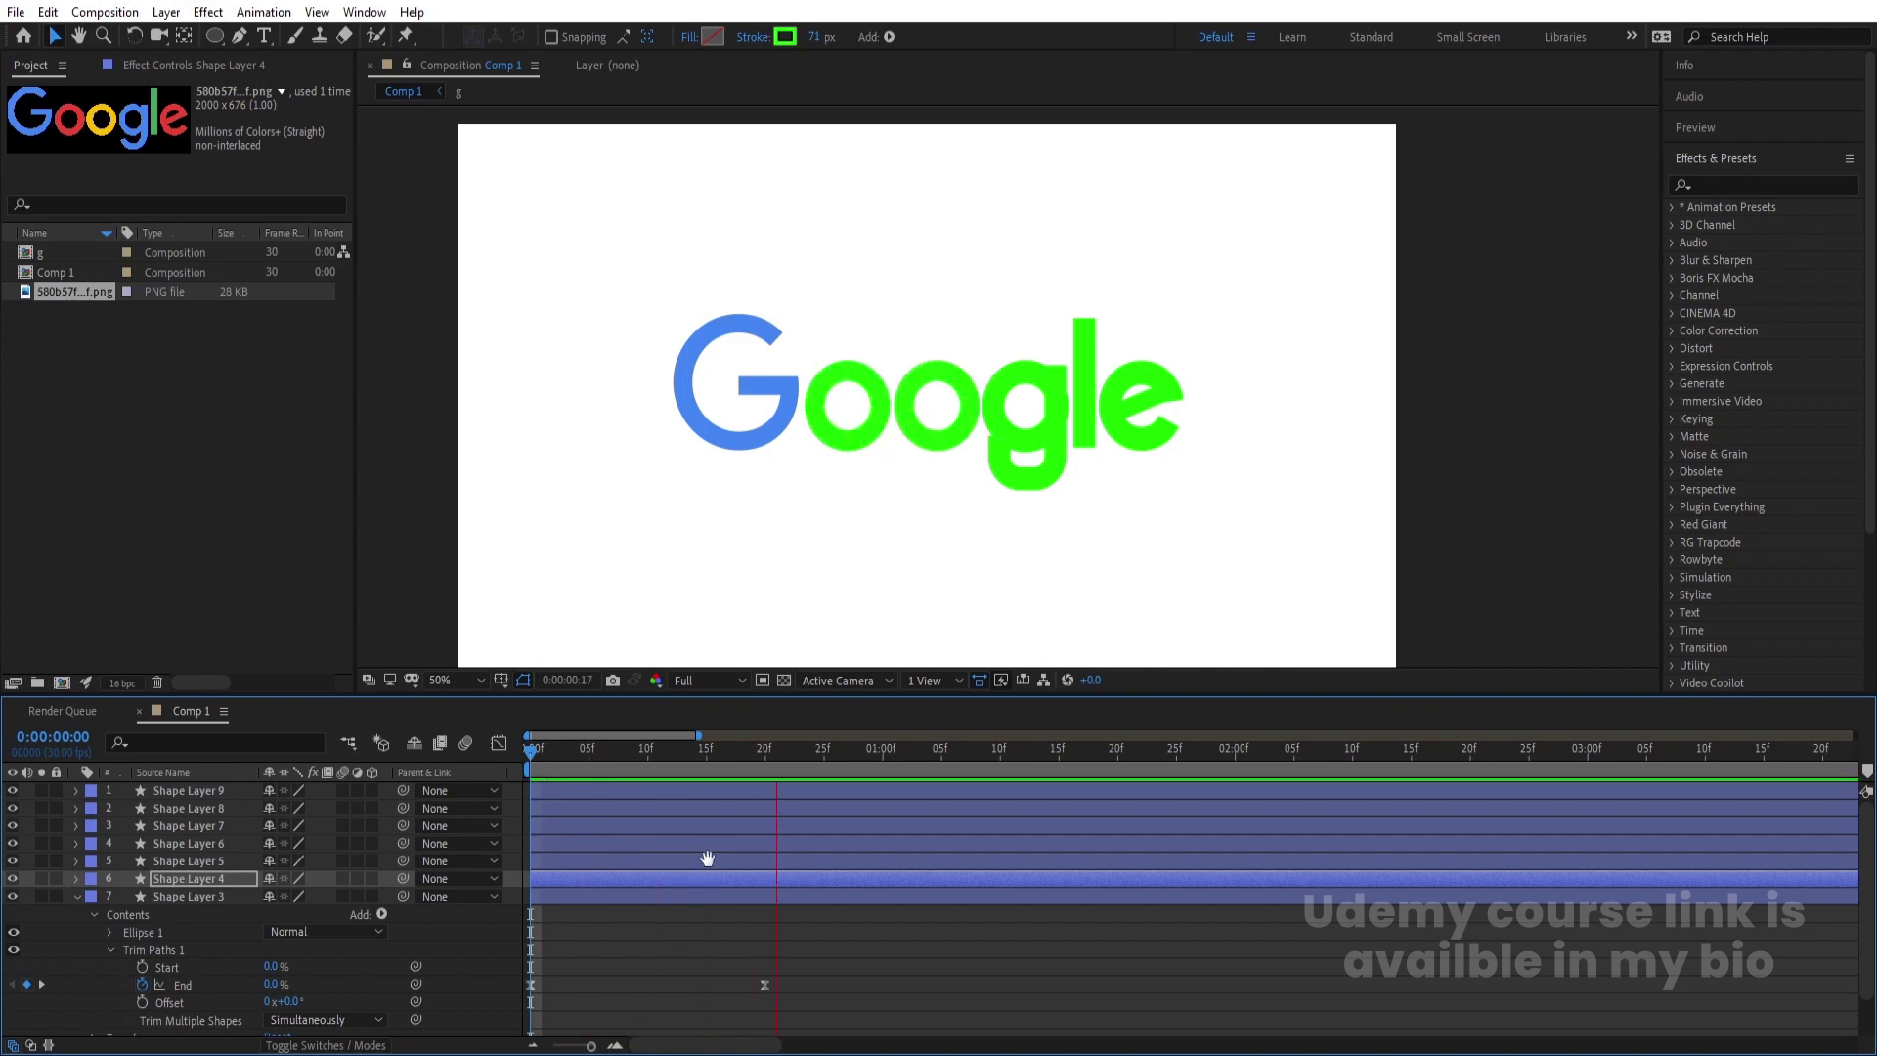
pyautogui.press('space')
pyautogui.click(195, 895)
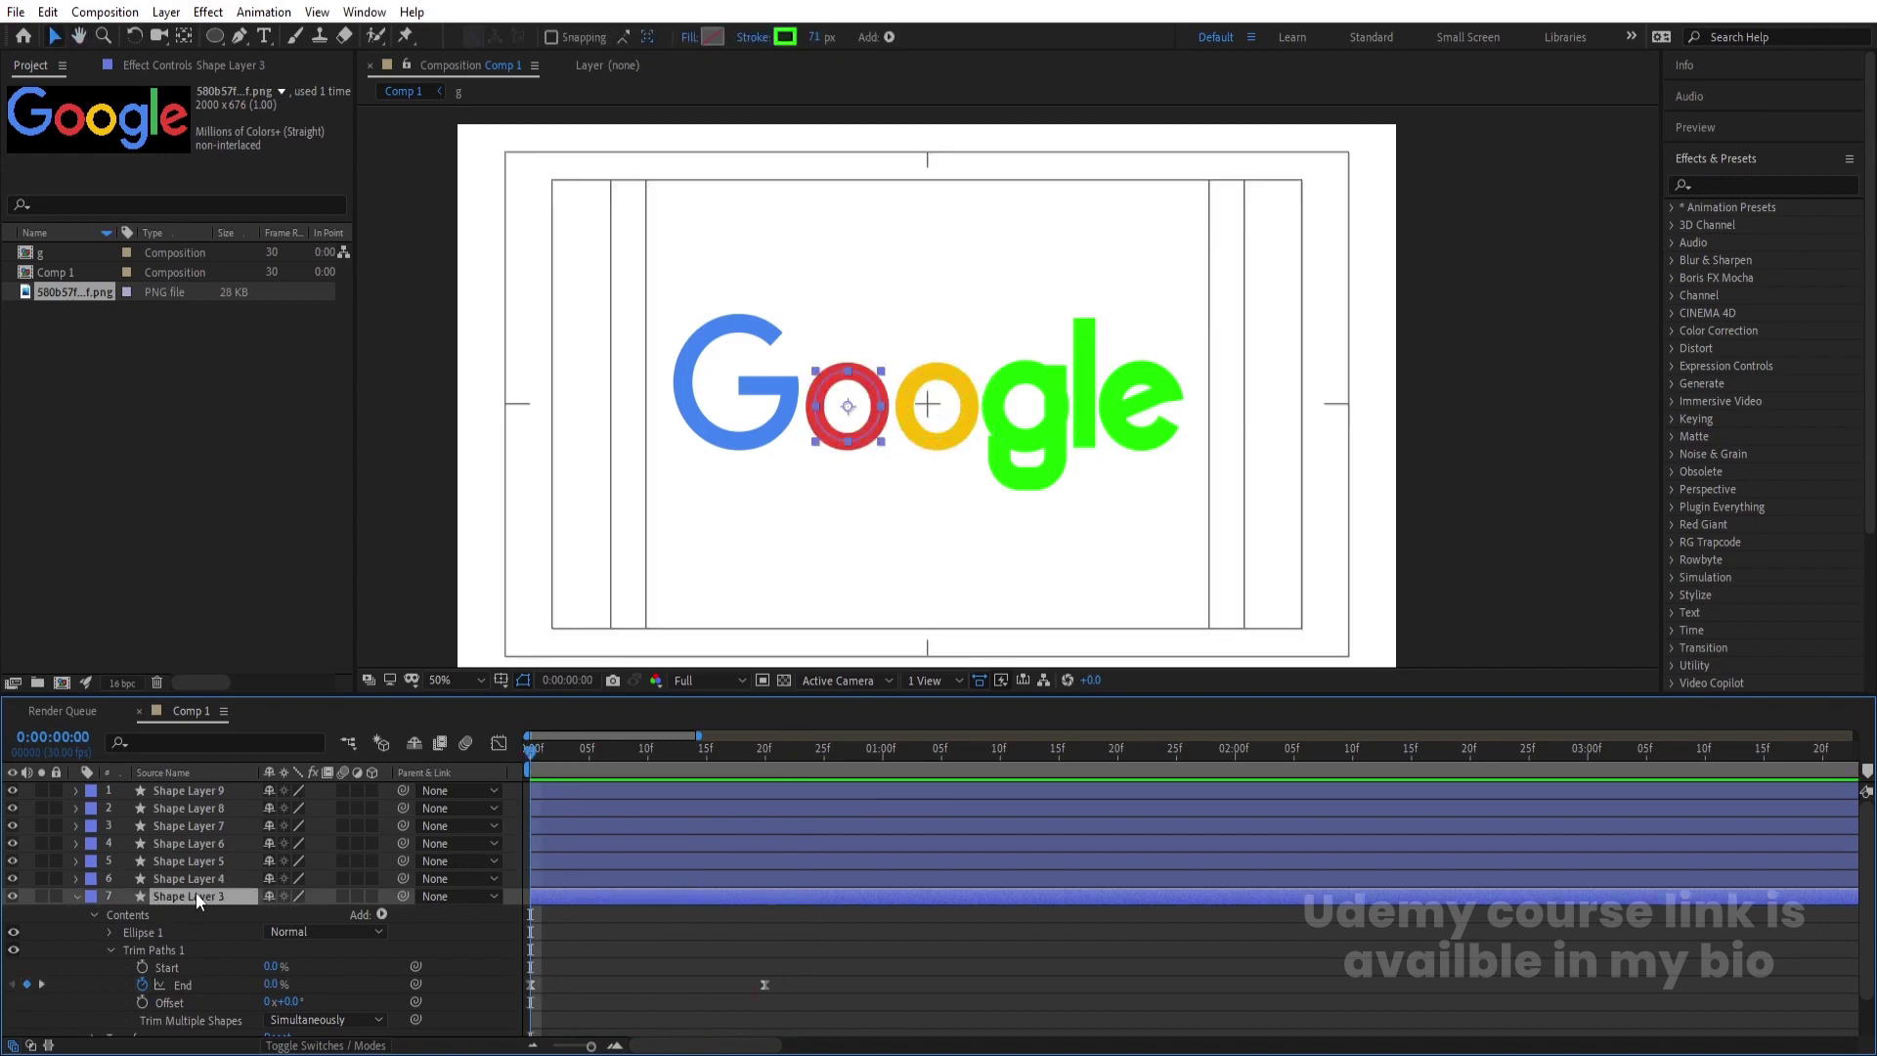
# - Precompose the first o ring as 'o', then hide it and lock it along with g
pyautogui.hotkey('ctrl', 'shift', 'c')
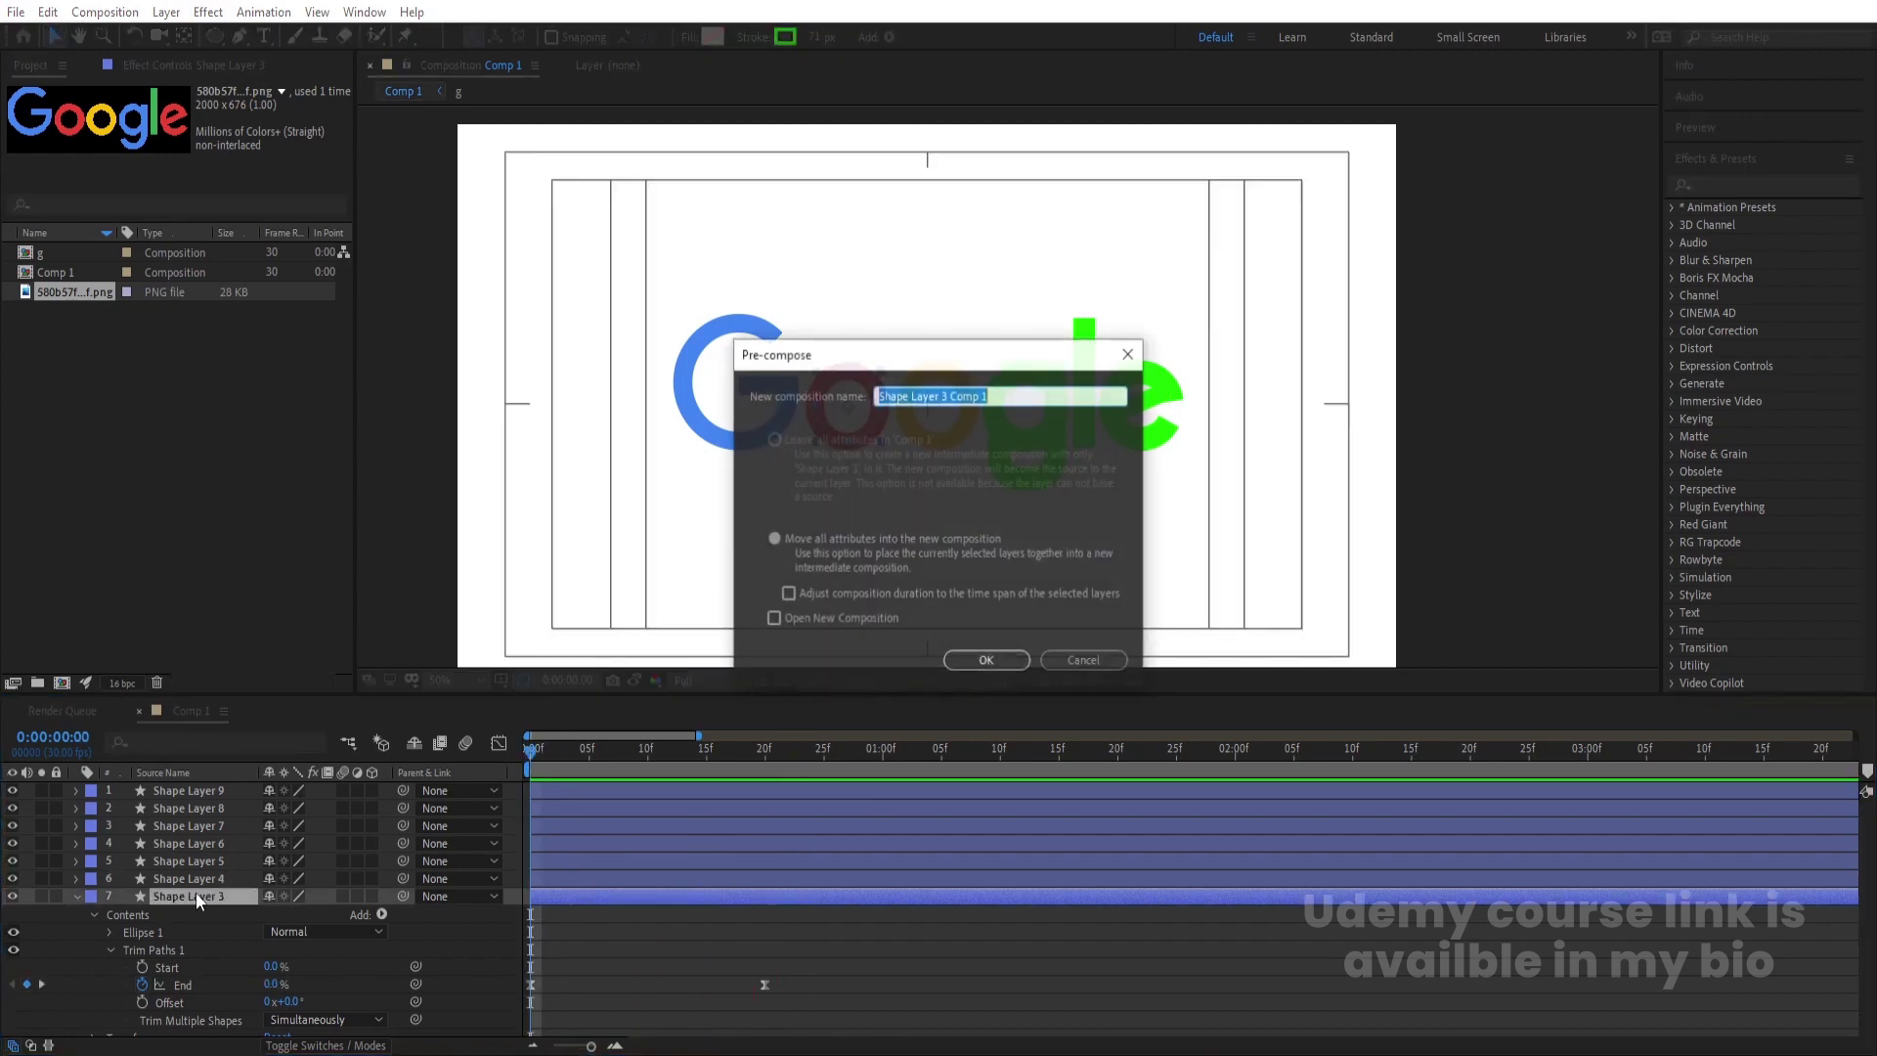
pyautogui.write('o')
pyautogui.press('Return')
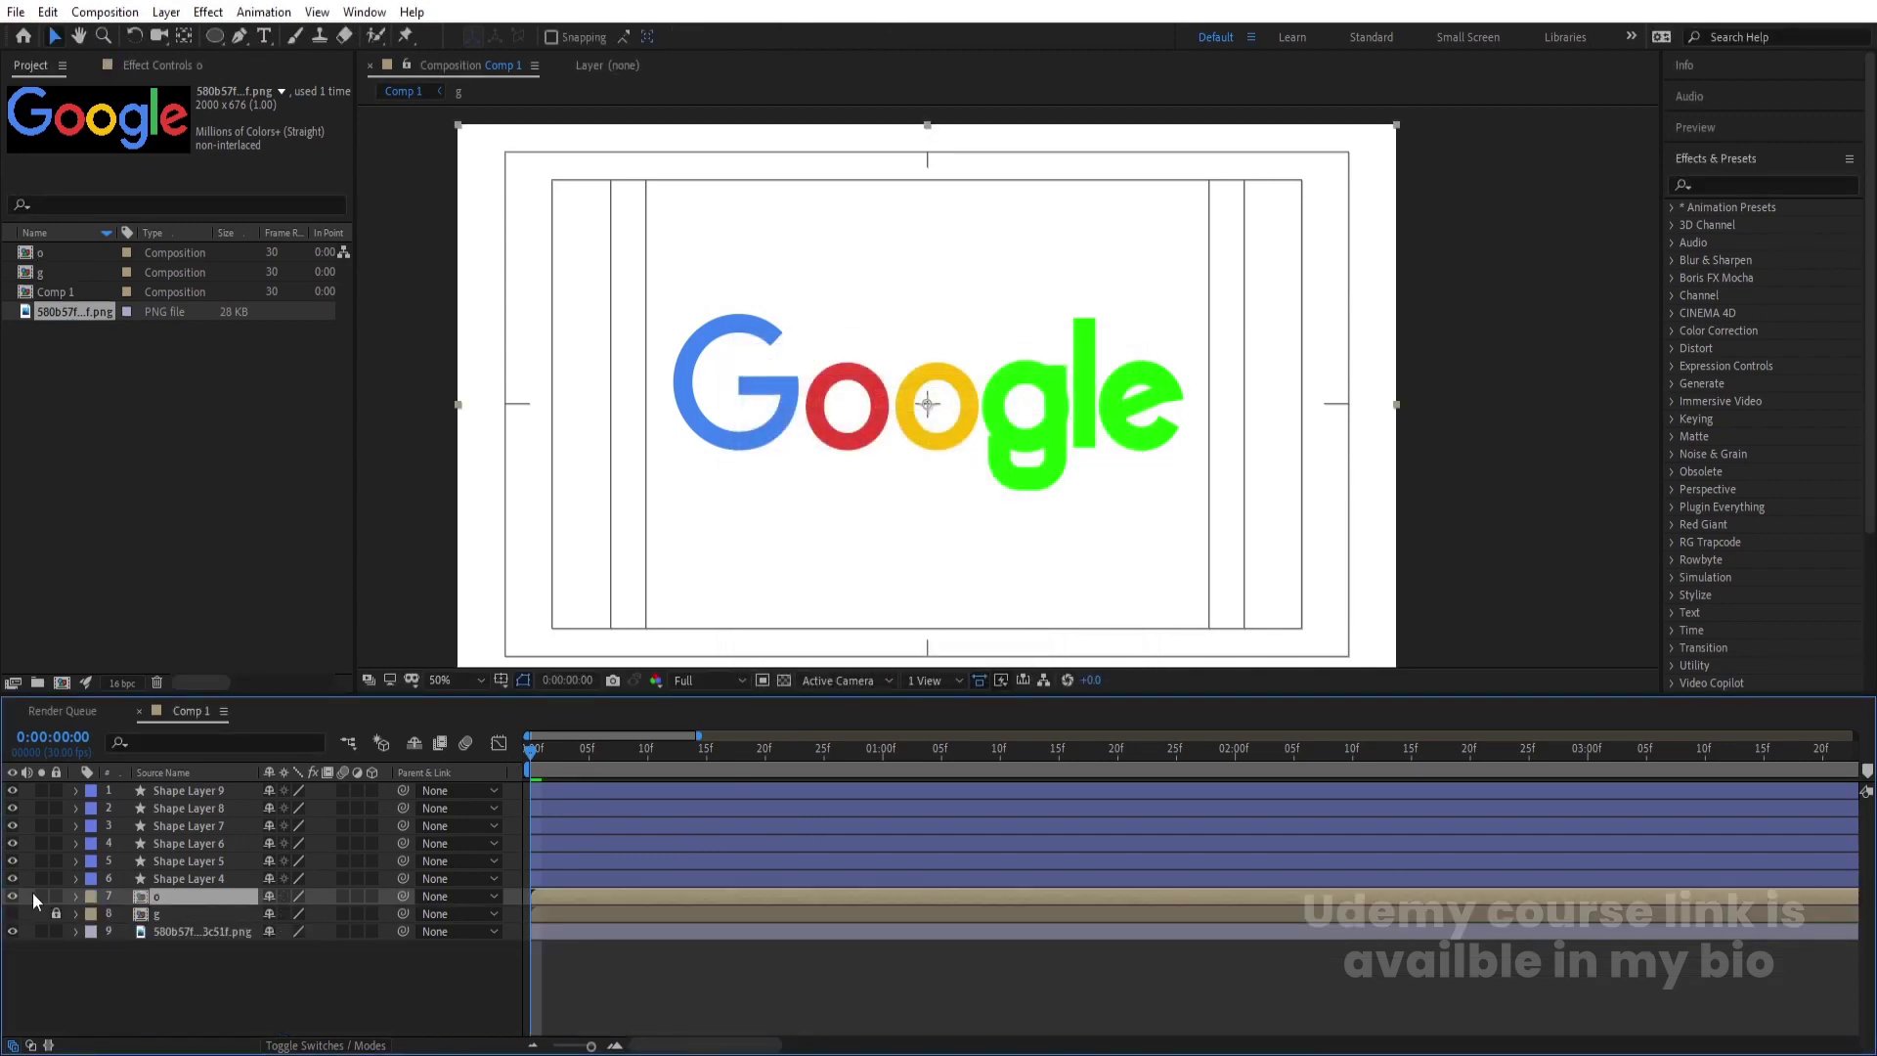
pyautogui.click(11, 895)
pyautogui.moveTo(53, 896); pyautogui.dragTo(56, 913)
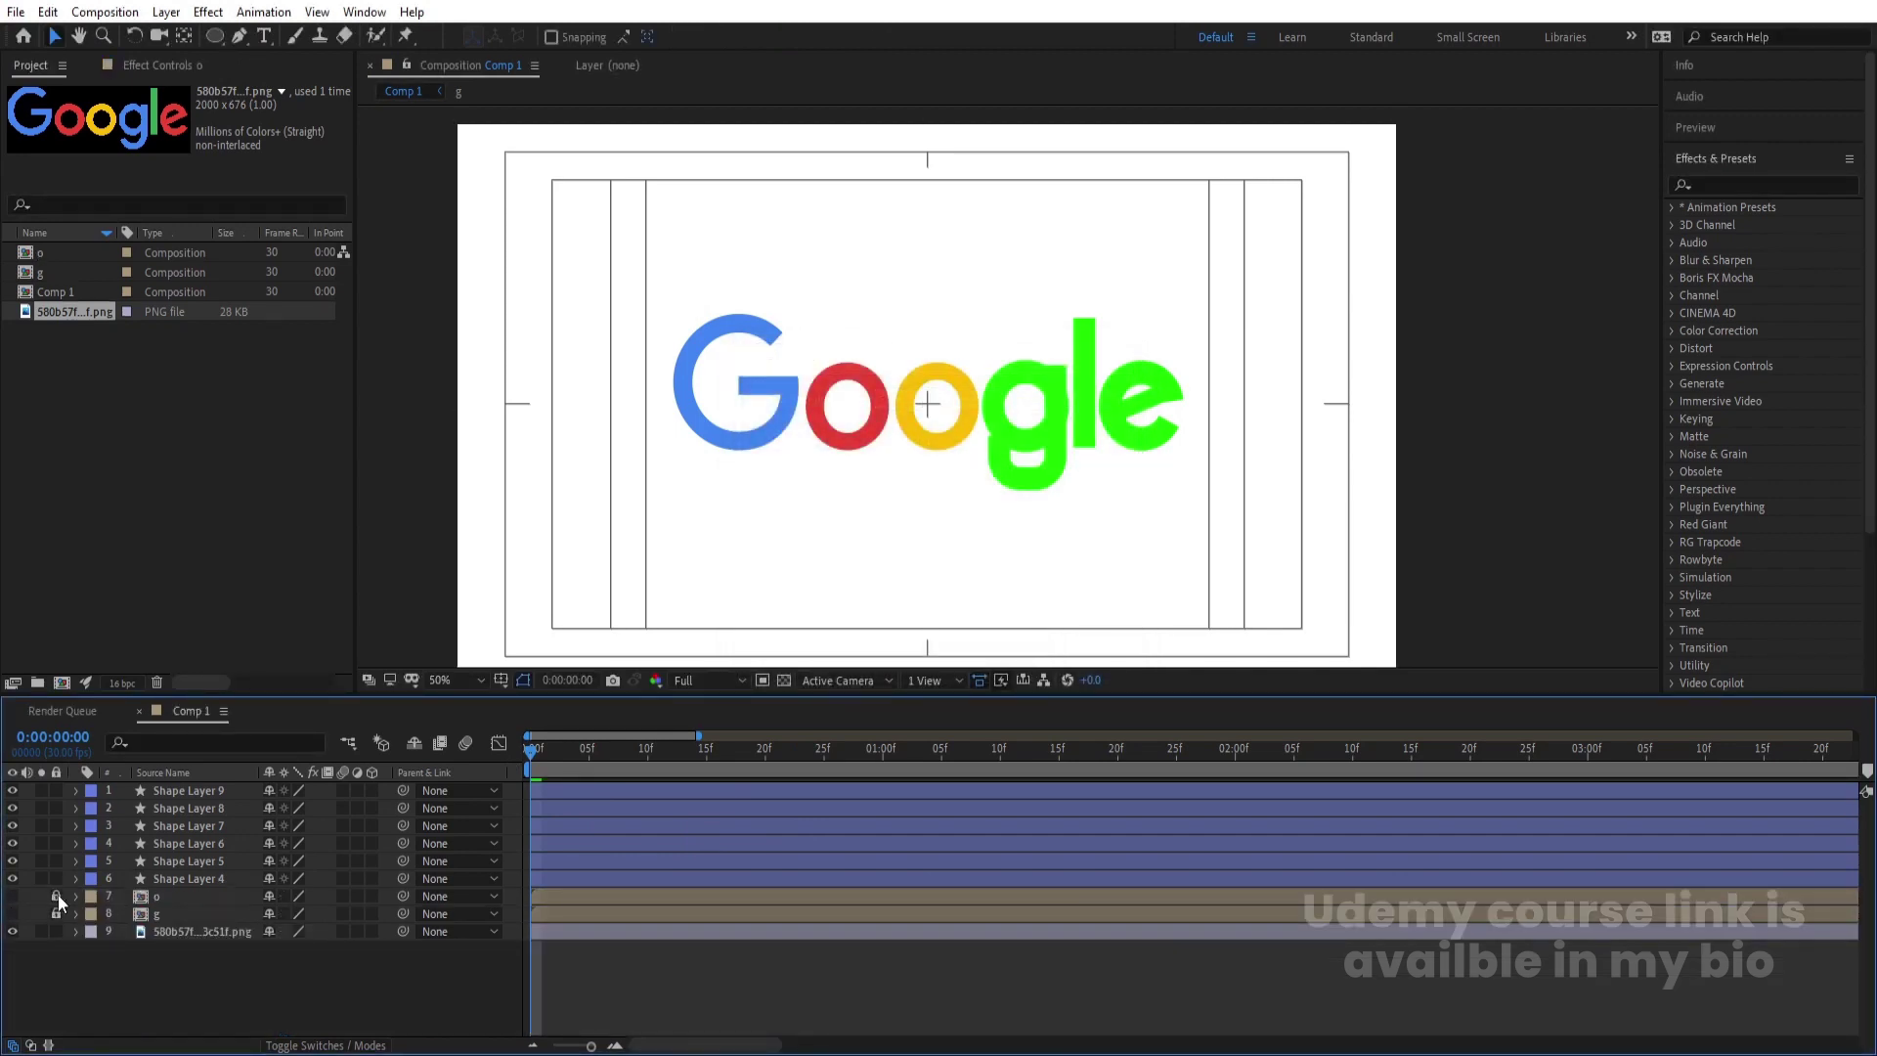
# - Precompose the second o ring as another 'o' precomp, then hide and lock it
pyautogui.click(168, 878)
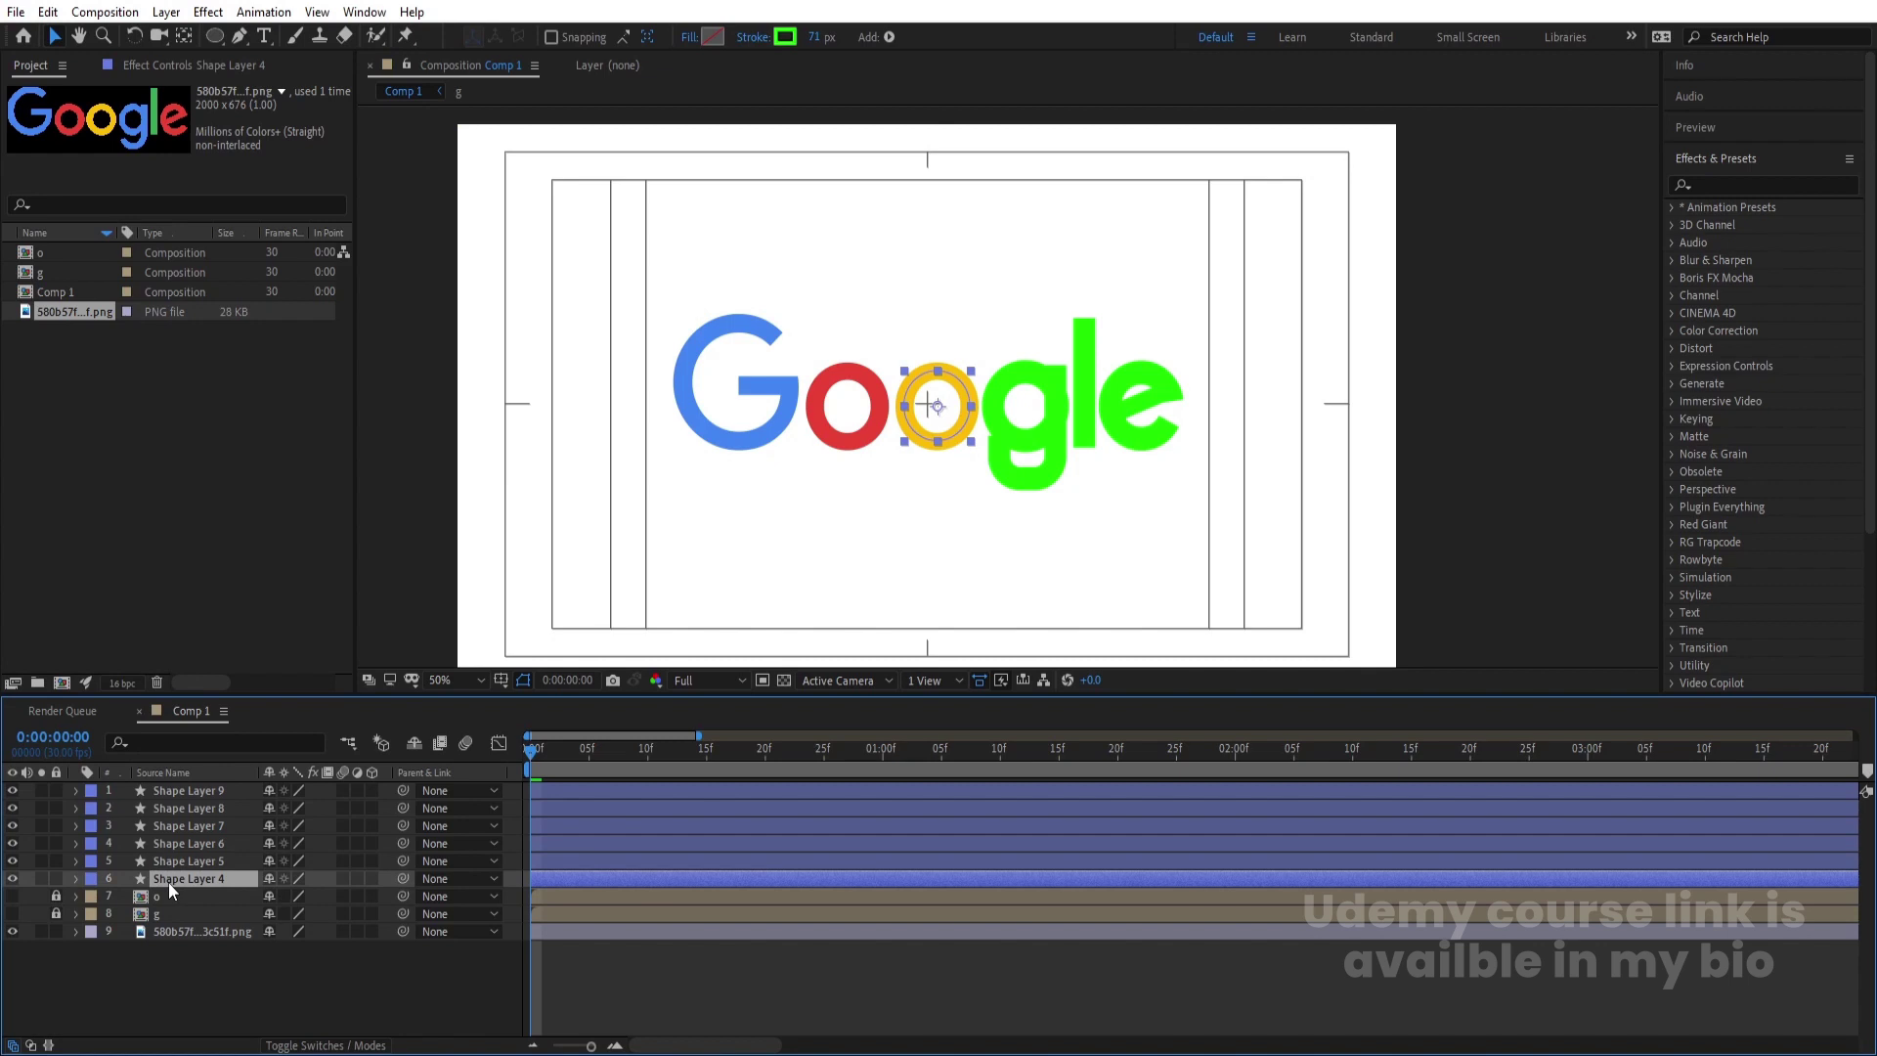
pyautogui.hotkey('ctrl', 'shift', 'c')
pyautogui.write('o')
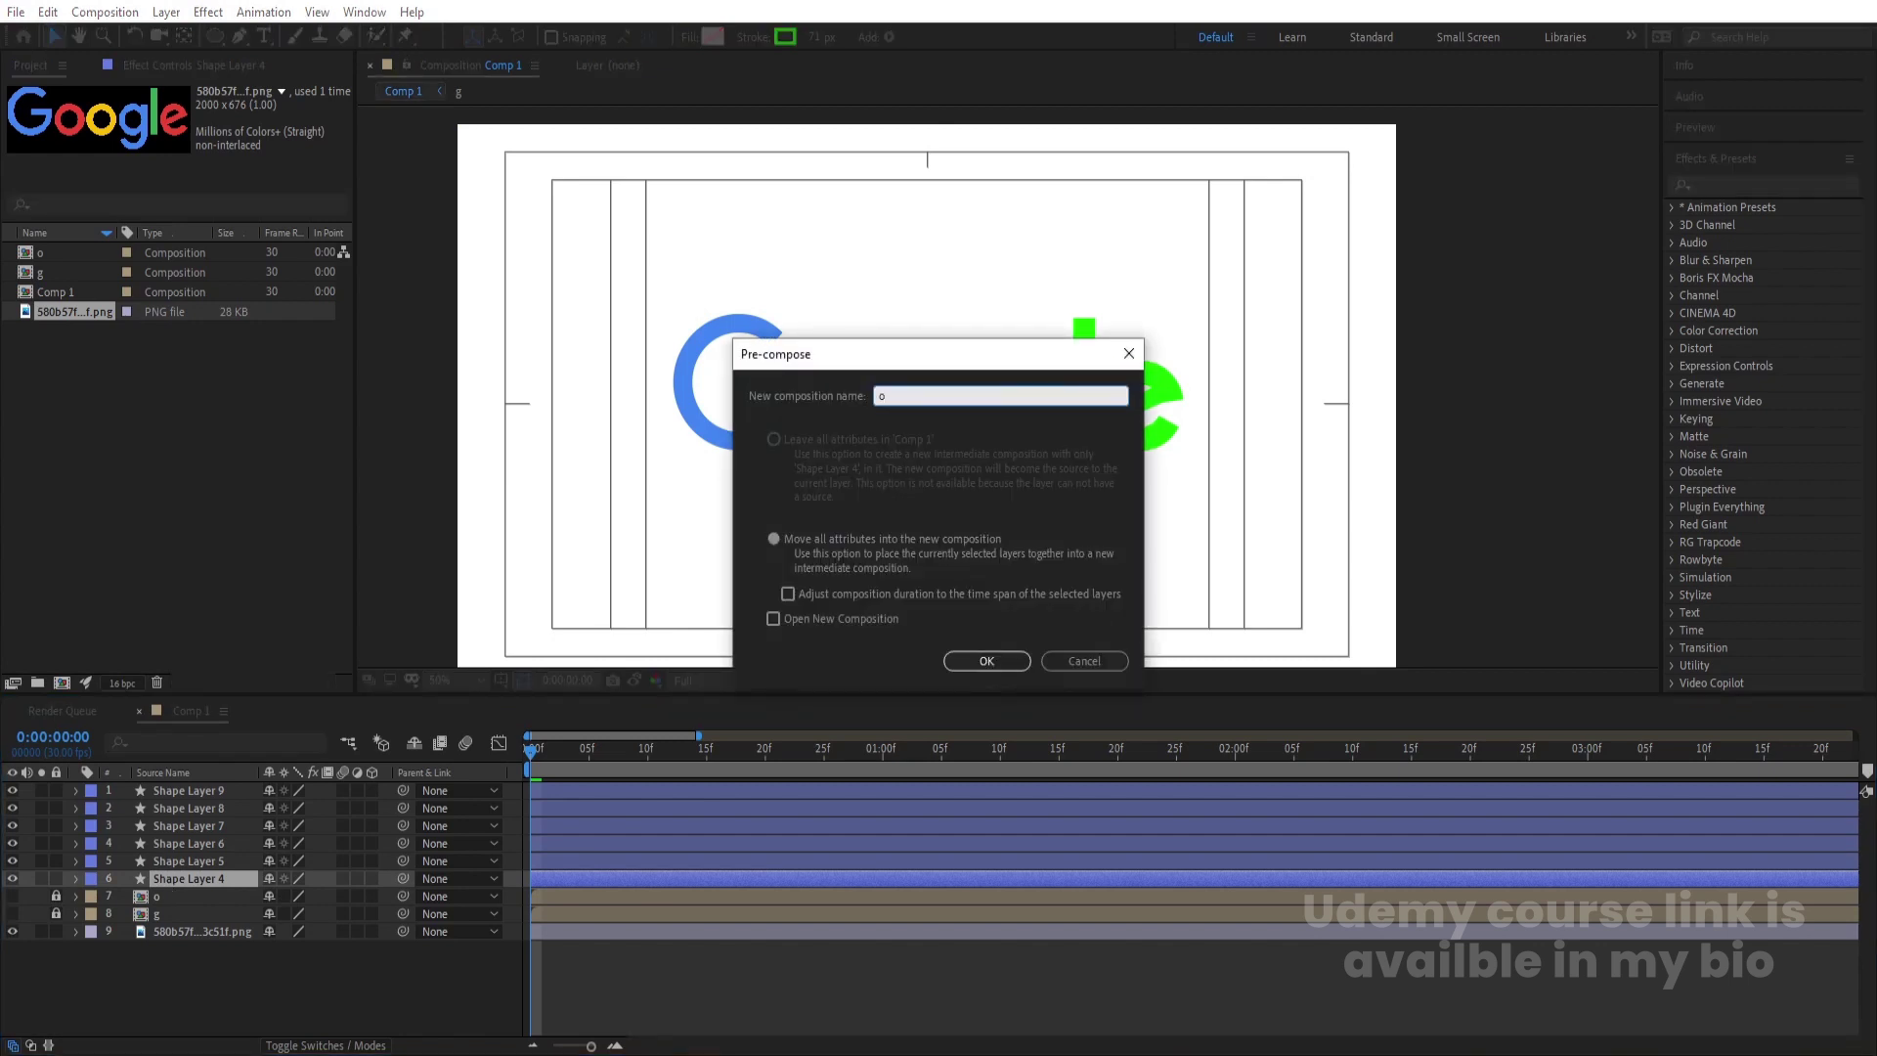
pyautogui.press('Return')
pyautogui.click(13, 878)
pyautogui.click(56, 879)
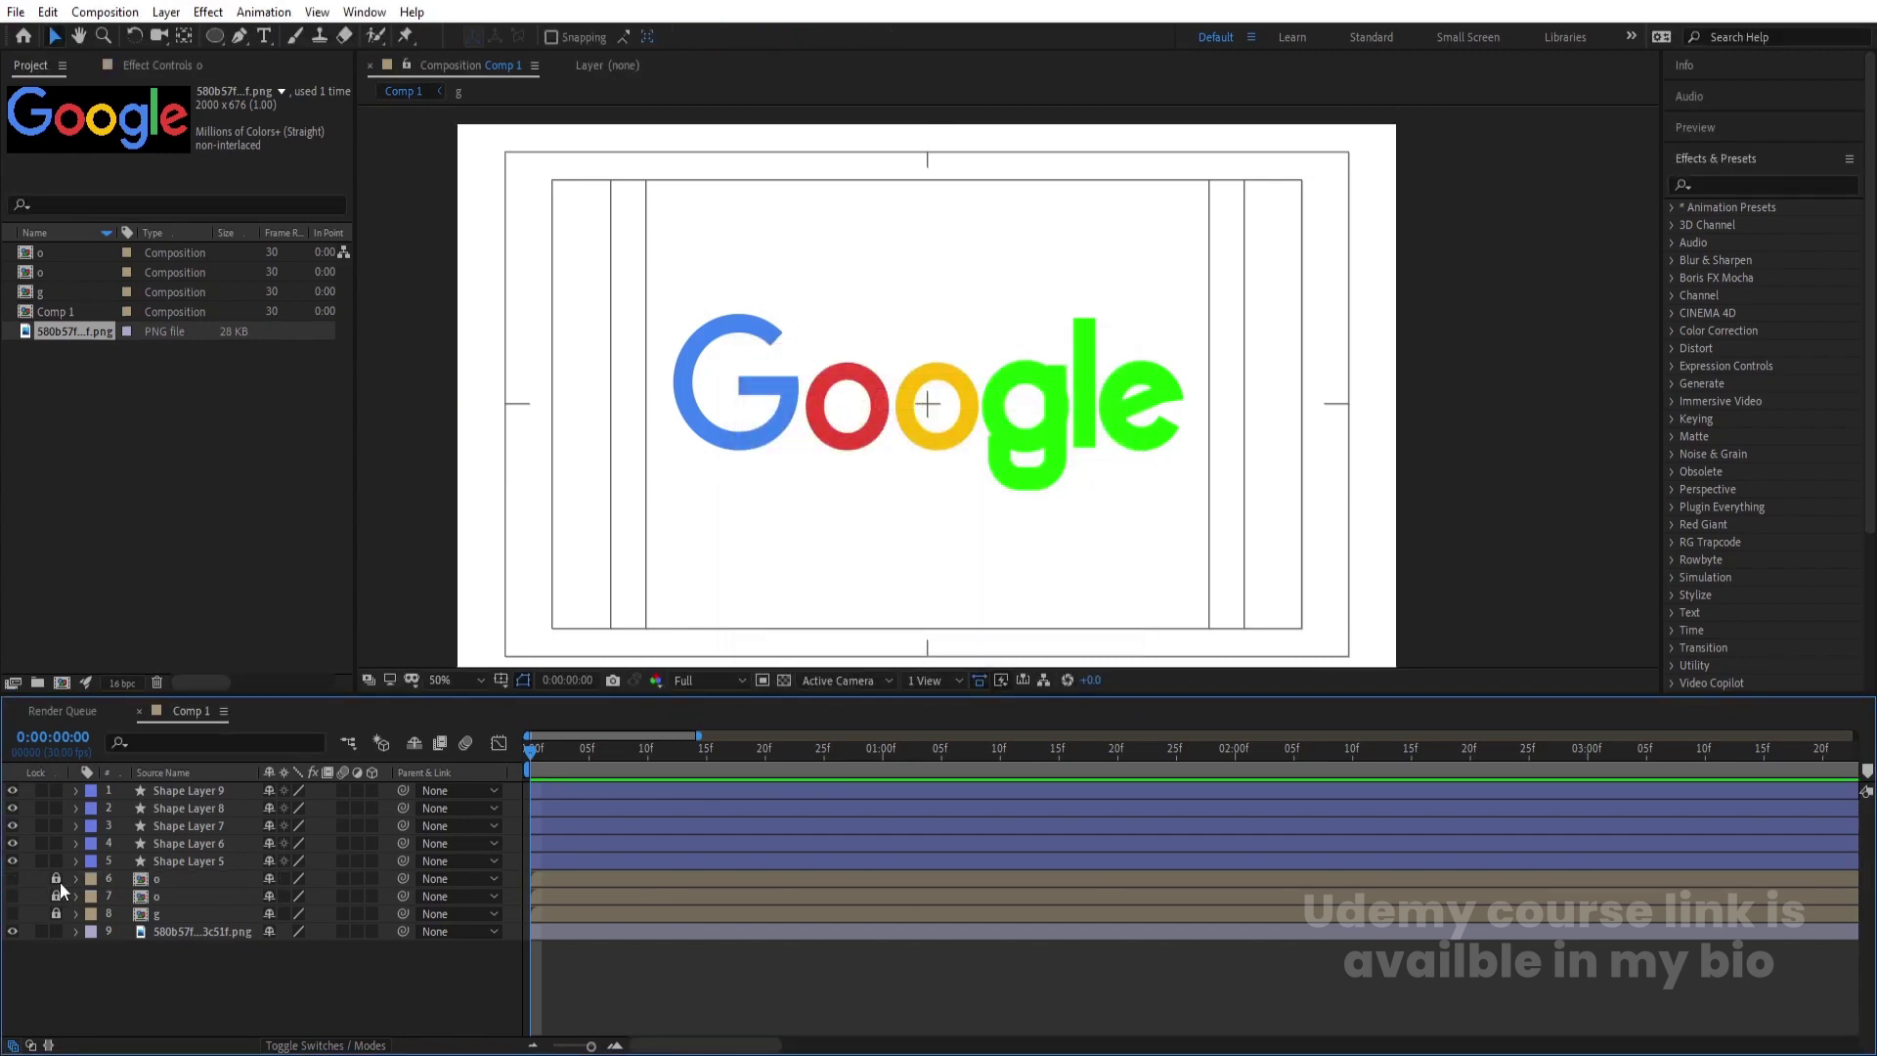
pyautogui.click(186, 862)
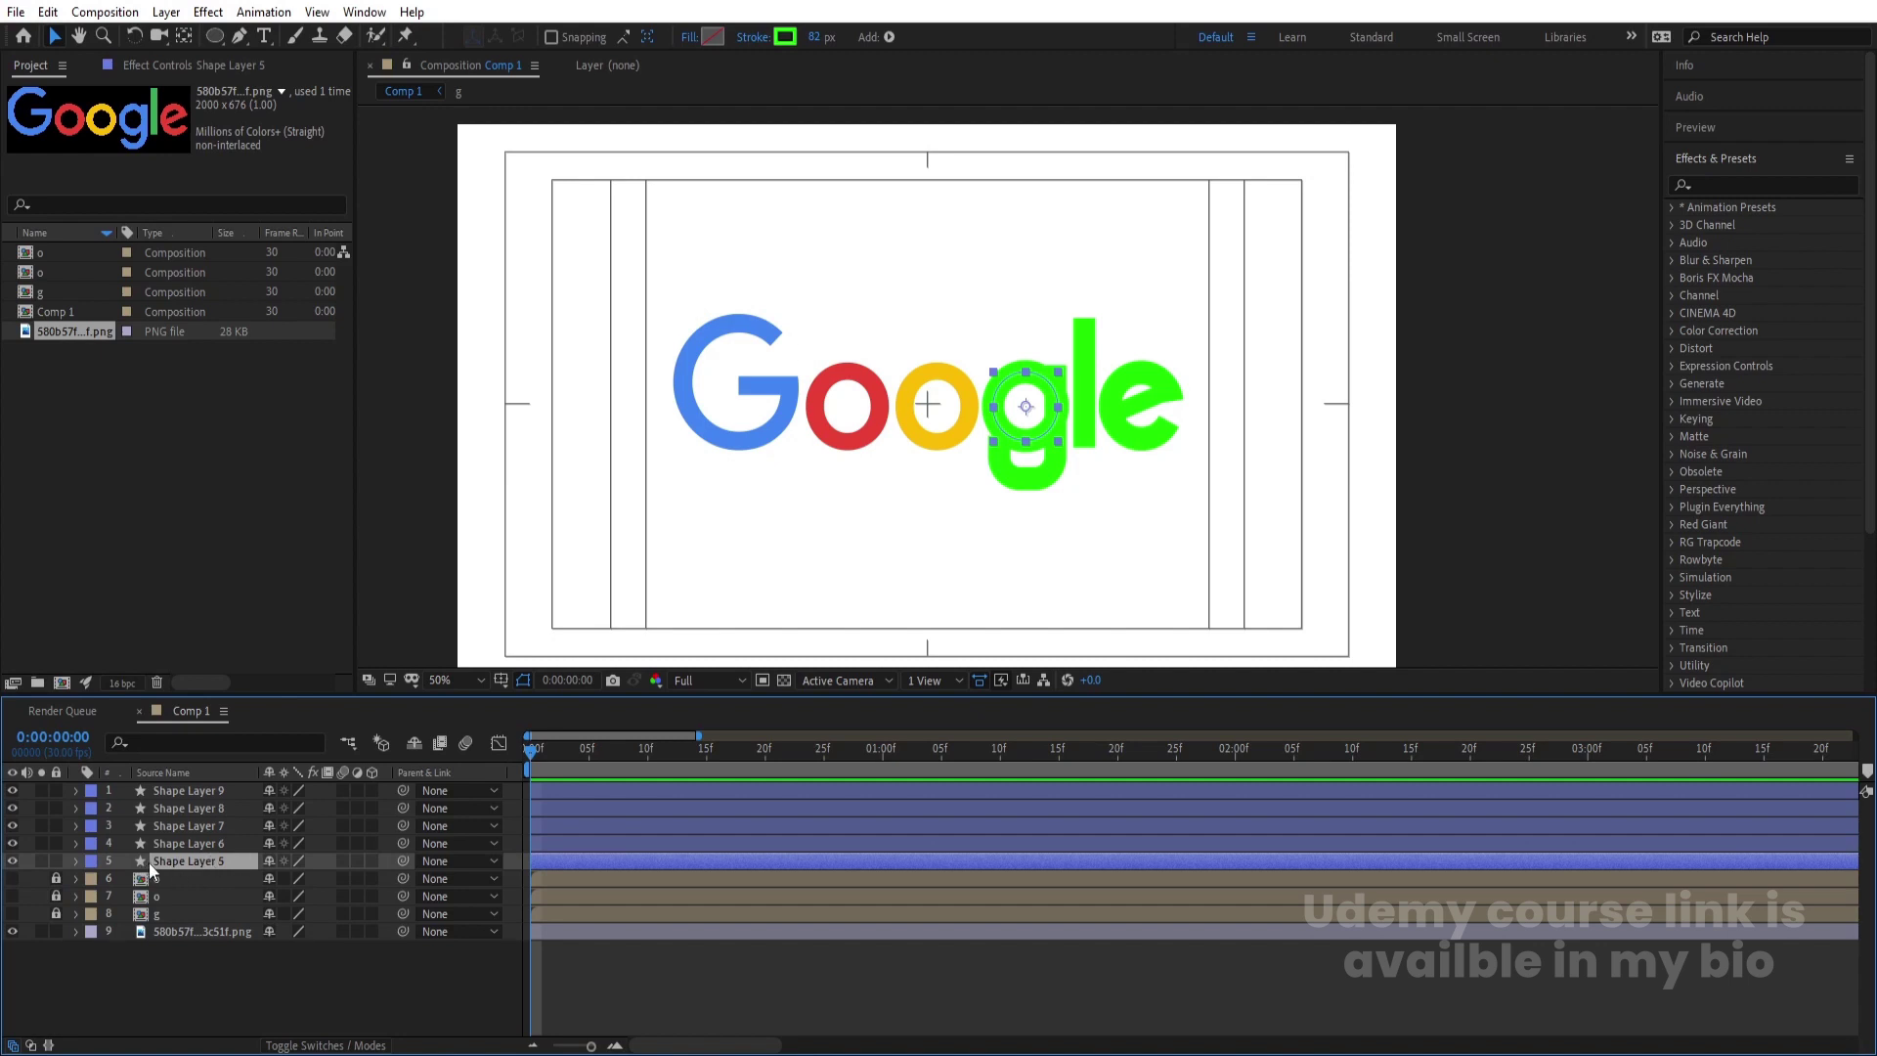
# - Trim Shape Layer 6 to start at frame 9 and paste the End draw-on keyframes onto it
pyautogui.hotkey('ctrl', 'v')
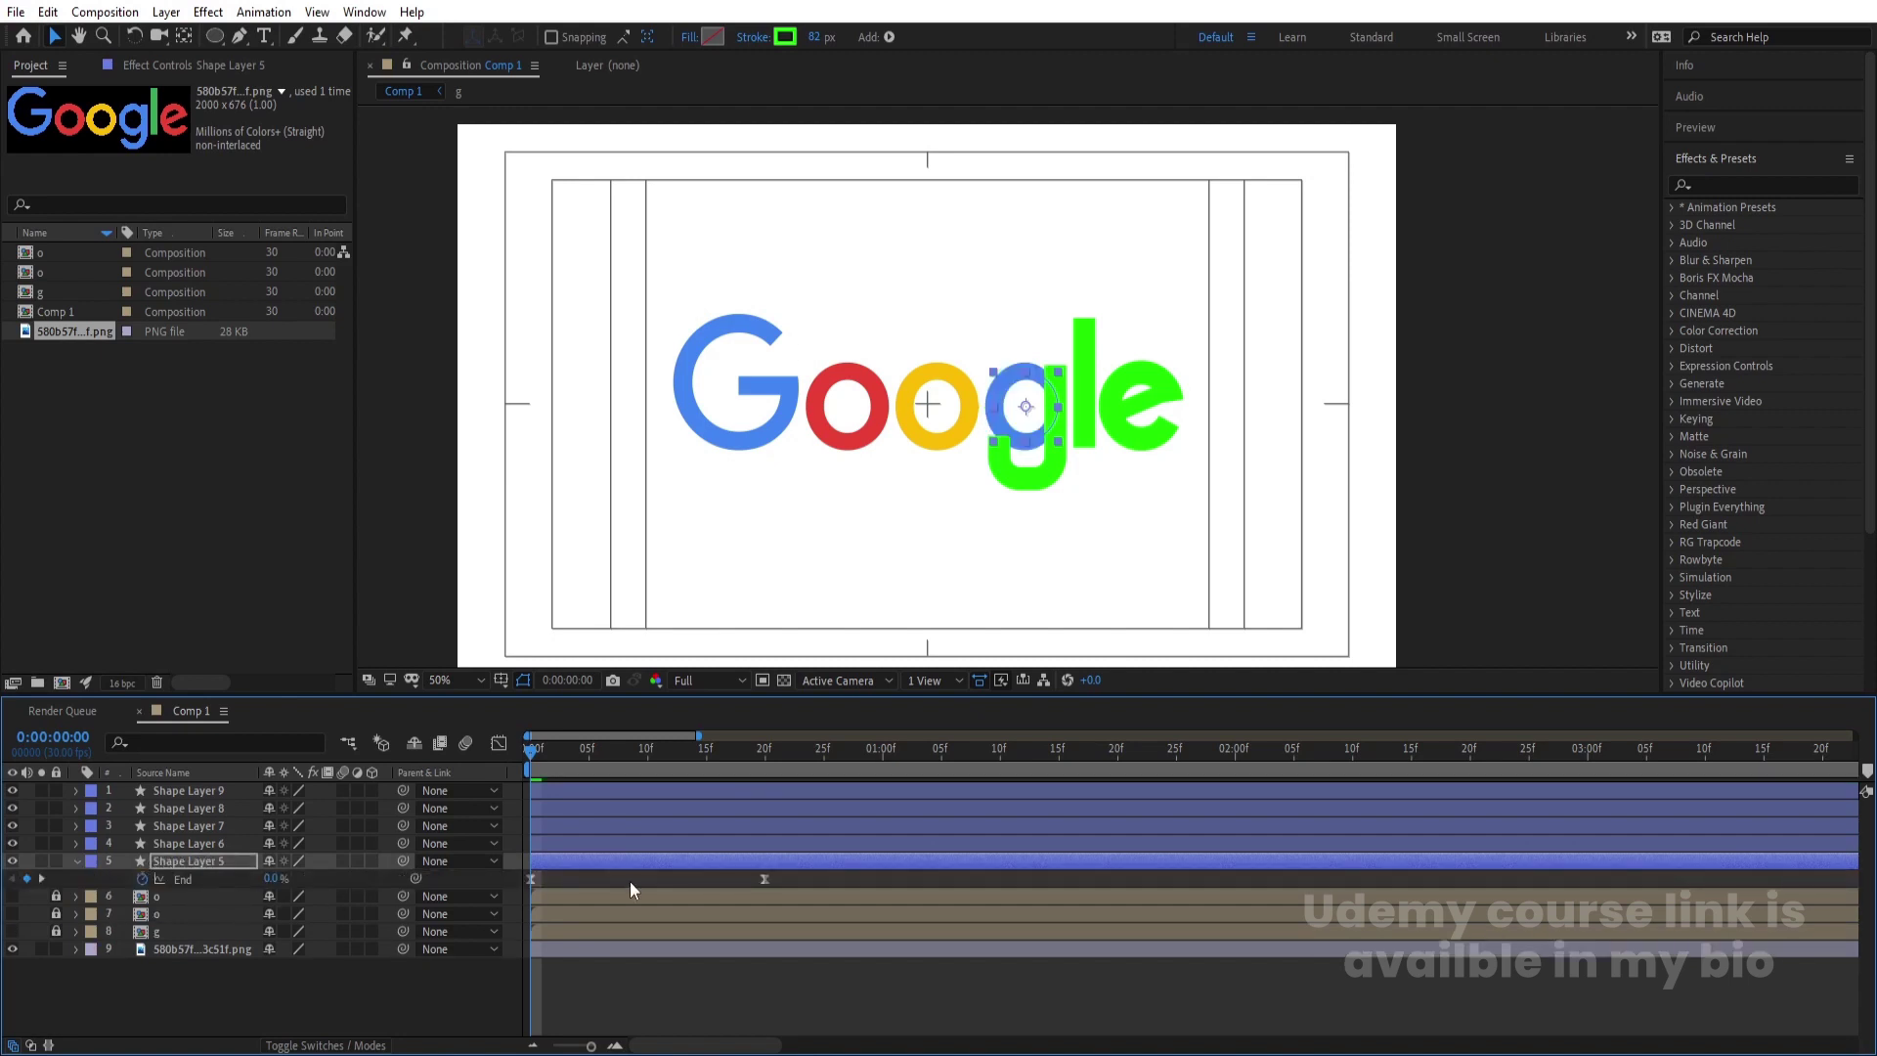
pyautogui.press('space')
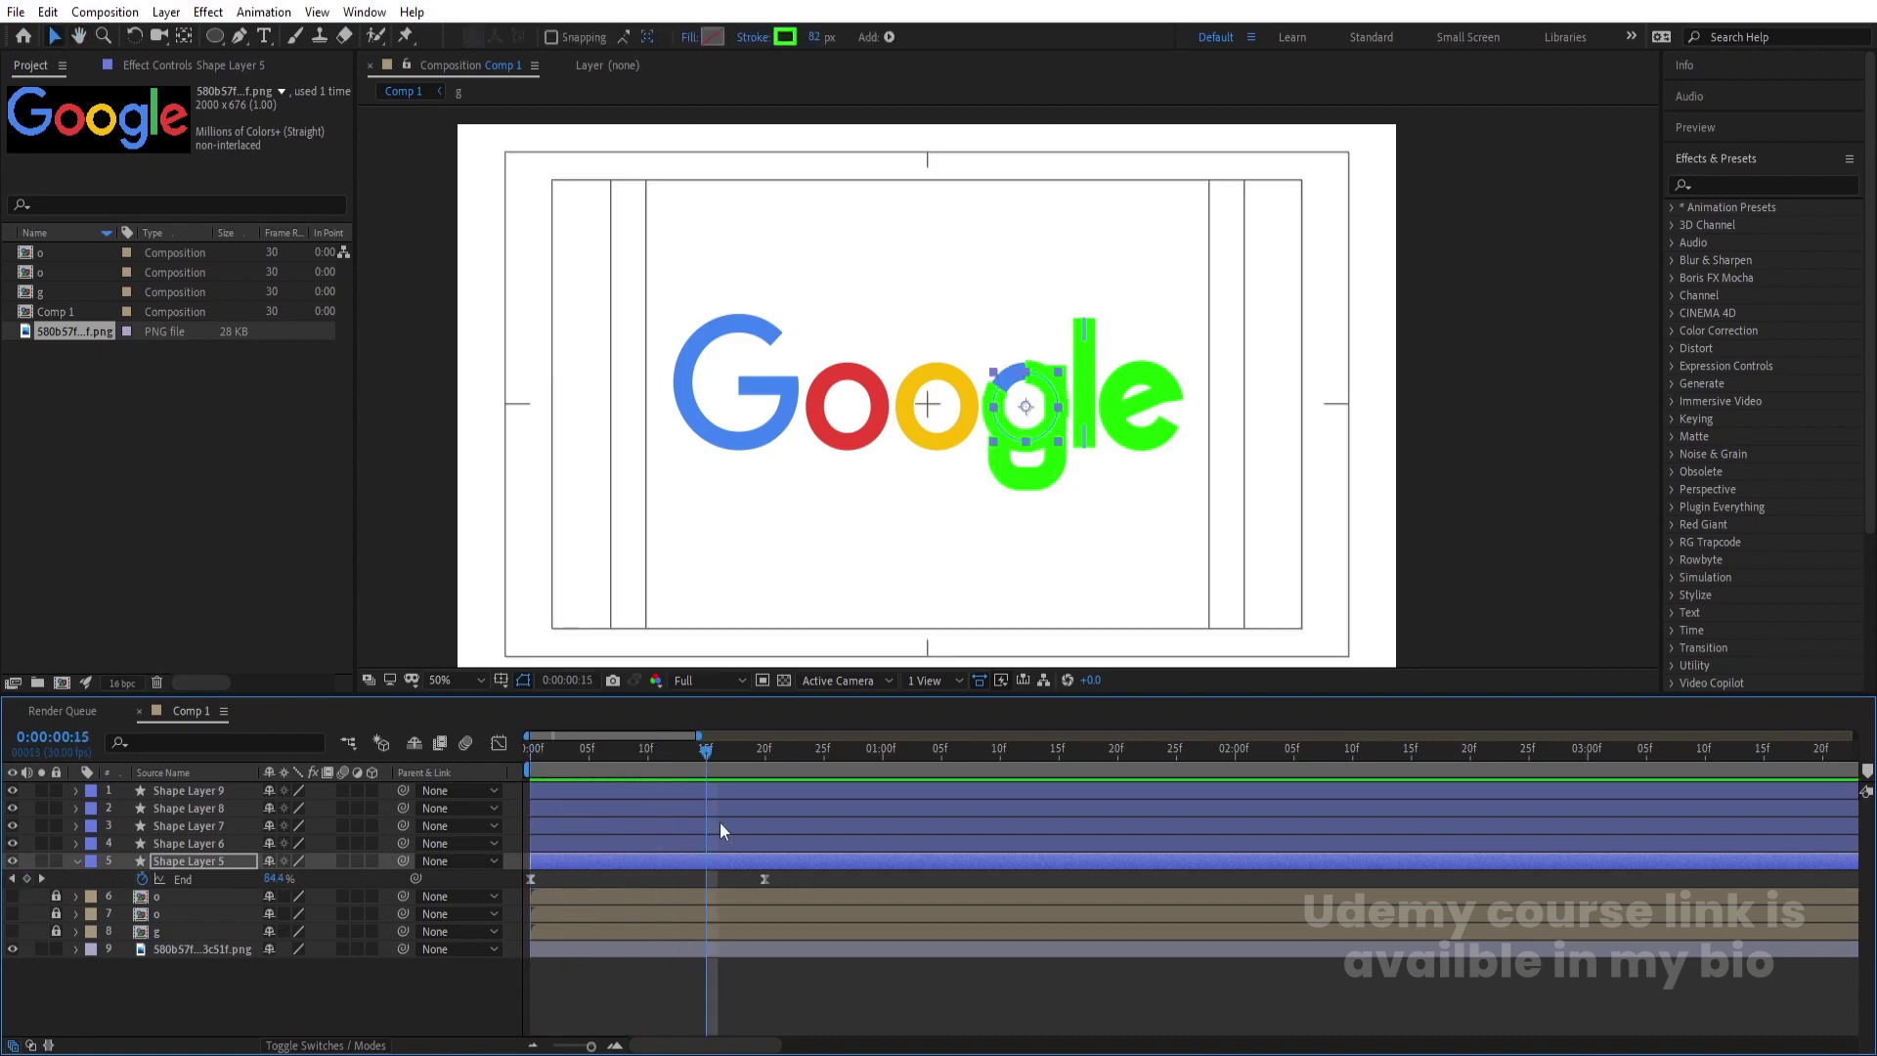
pyautogui.moveTo(690, 751); pyautogui.dragTo(635, 751)
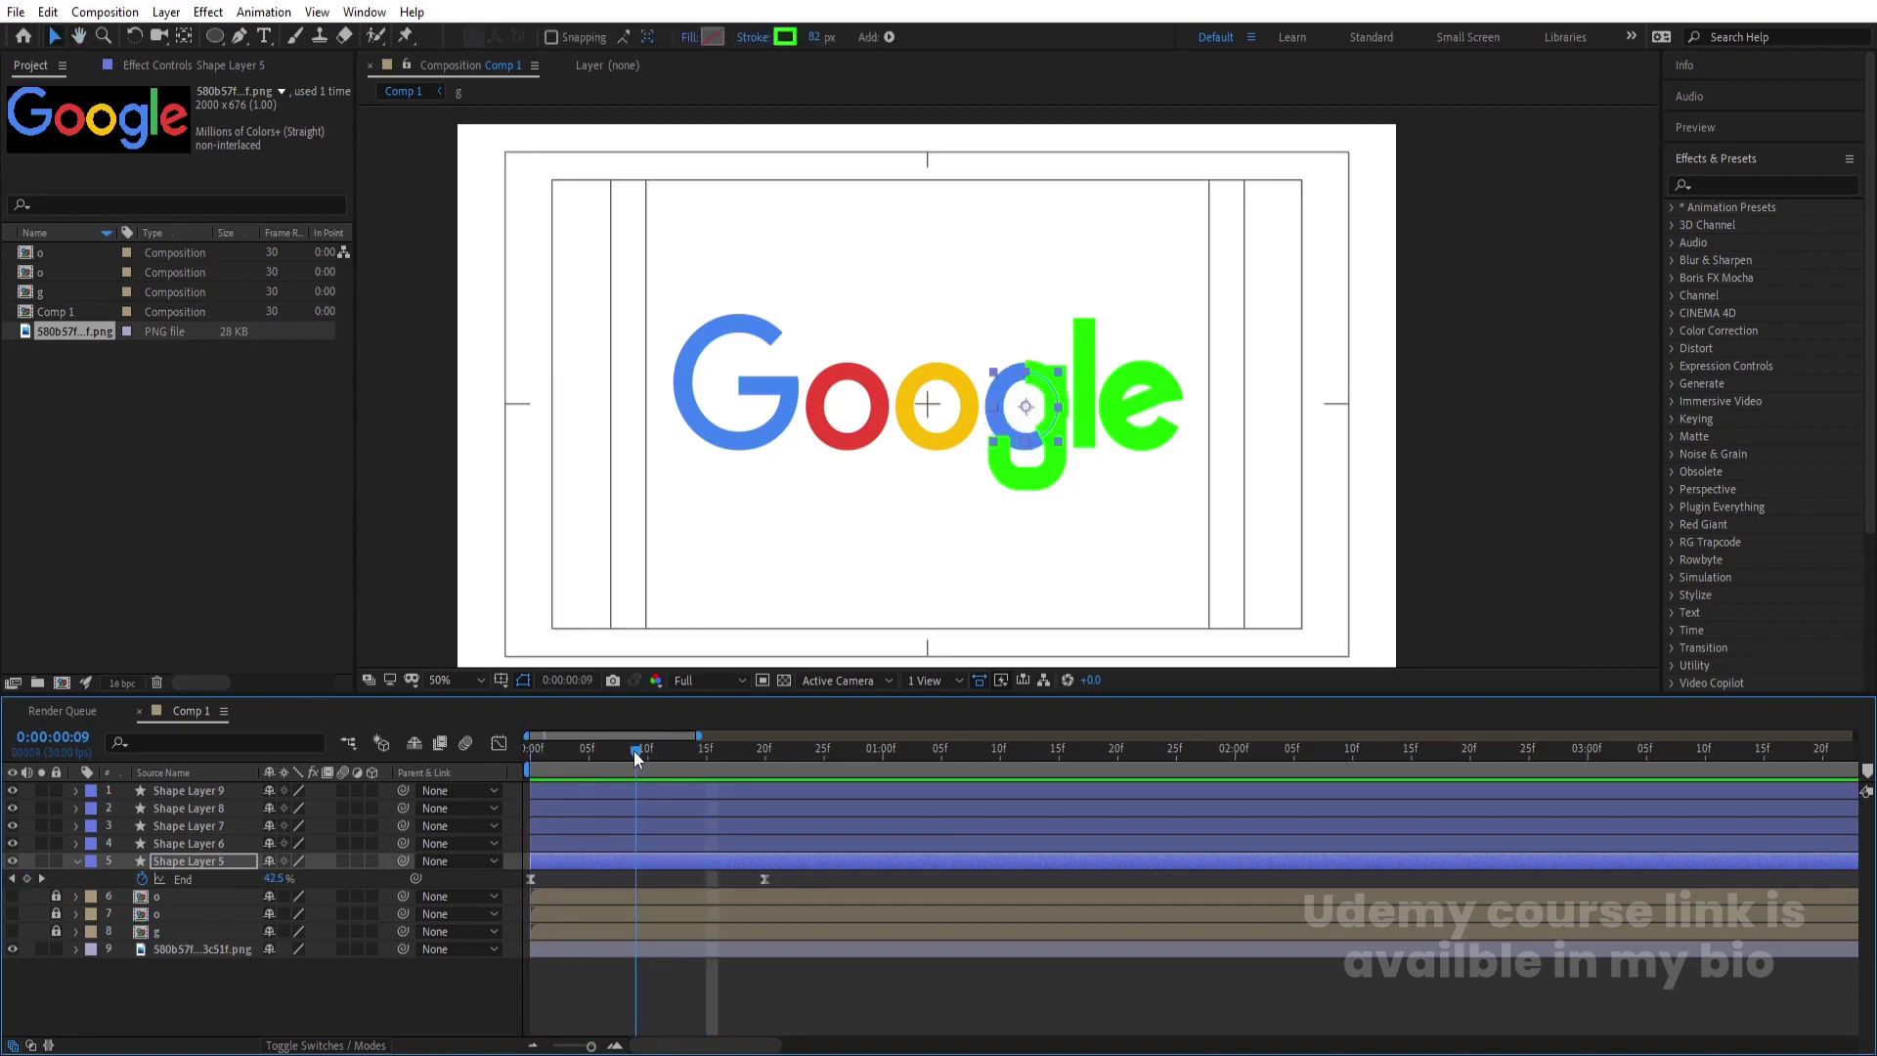
pyautogui.click(1016, 477)
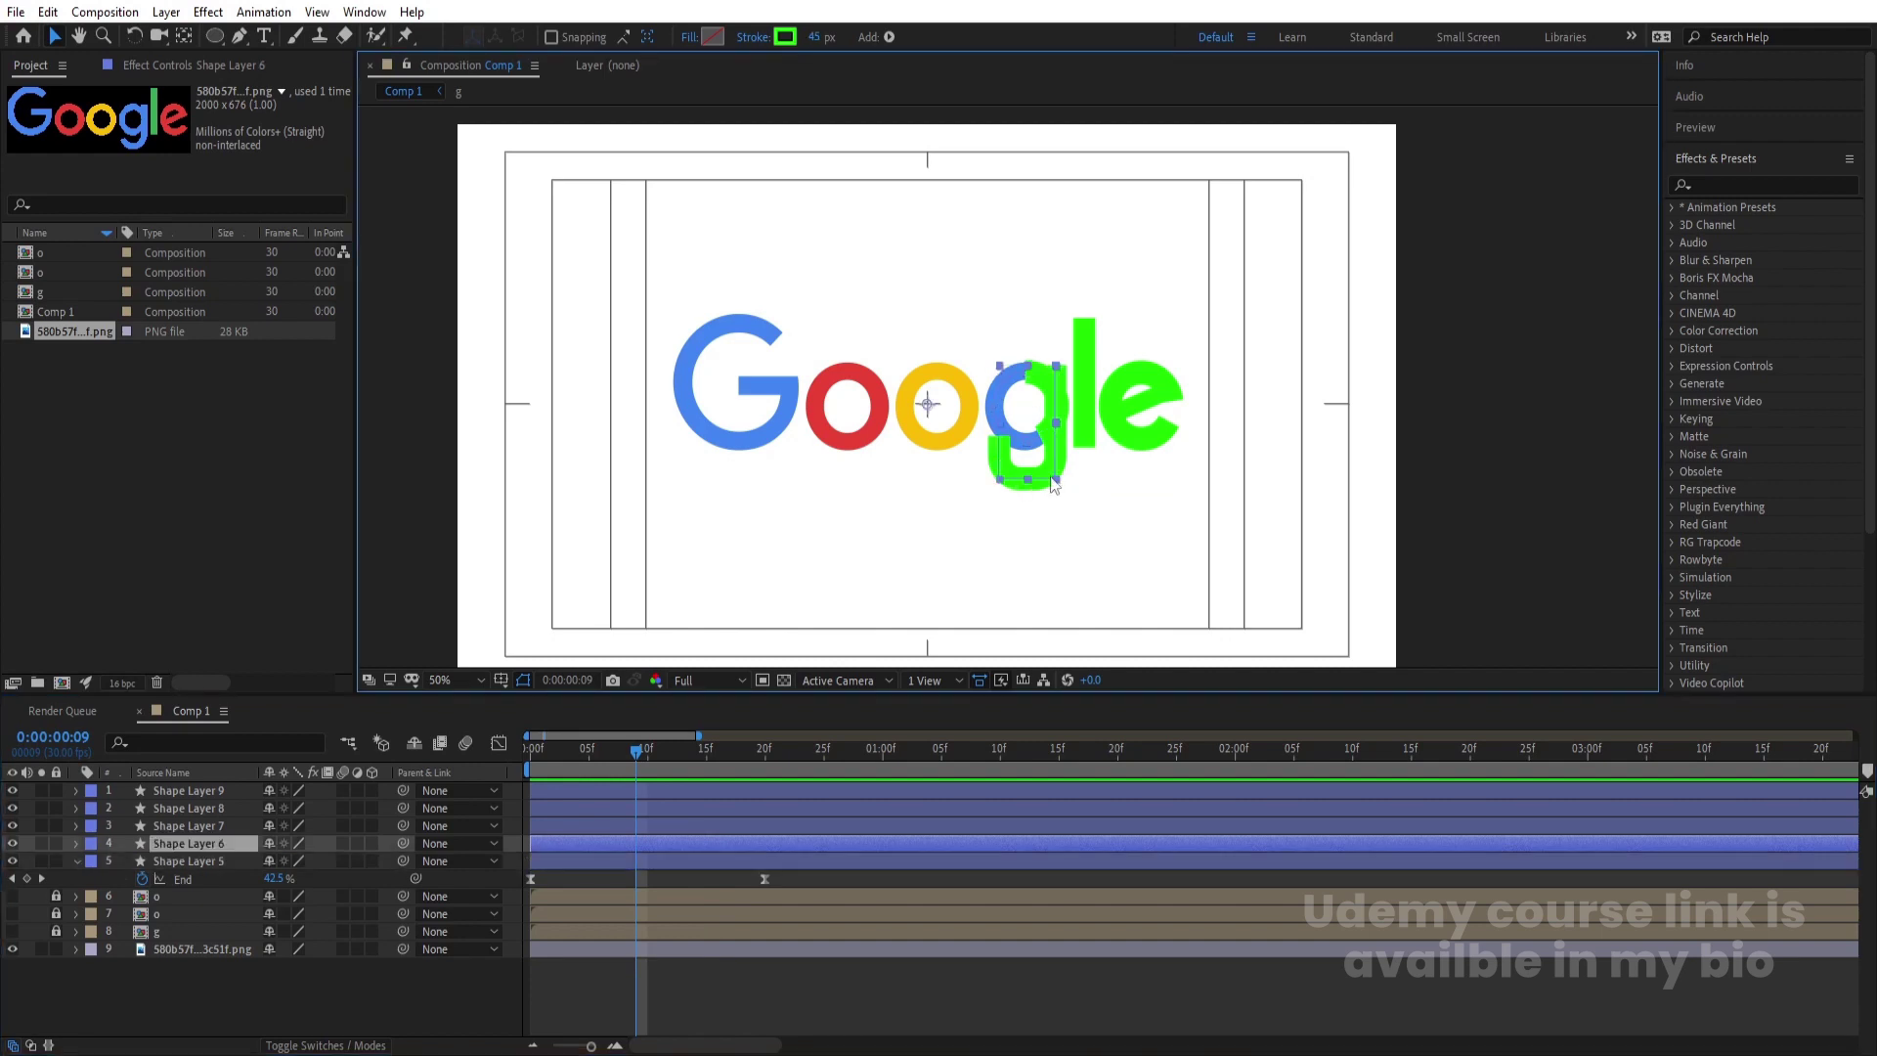
pyautogui.click(162, 846)
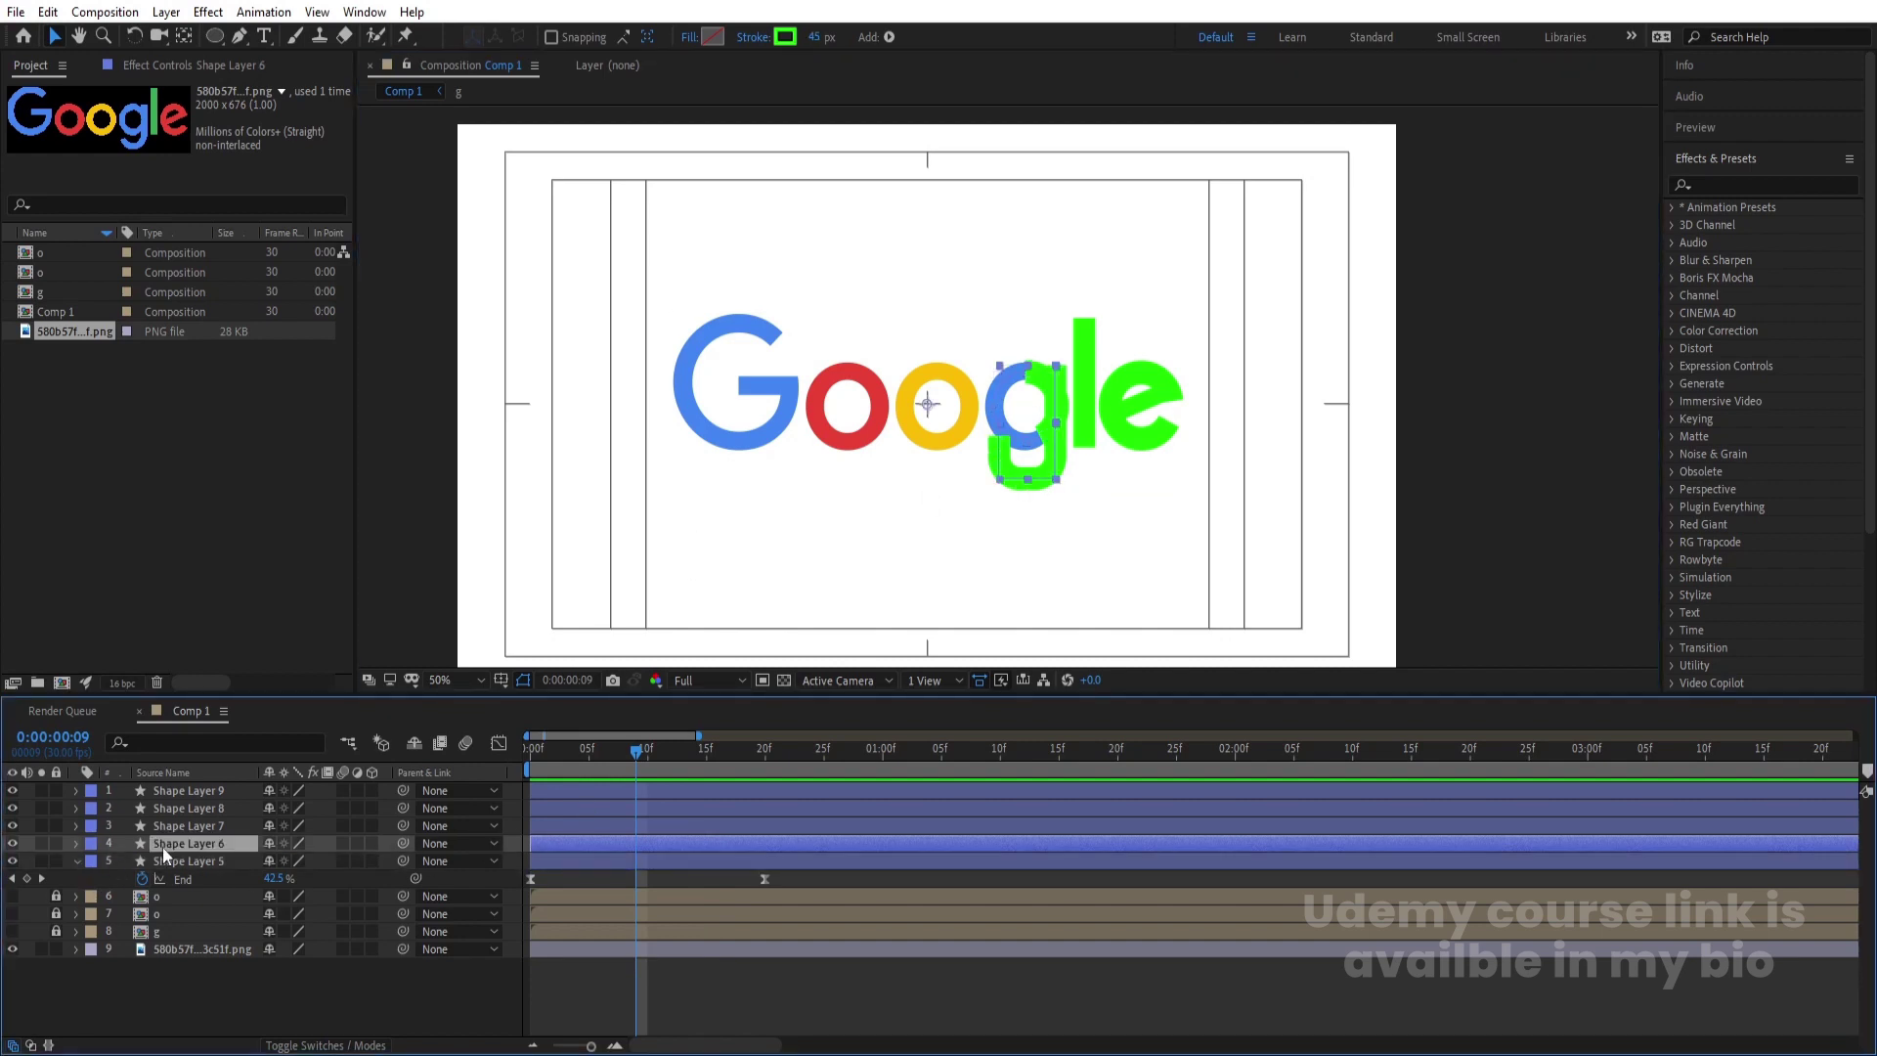
pyautogui.hotkey('alt', '[')
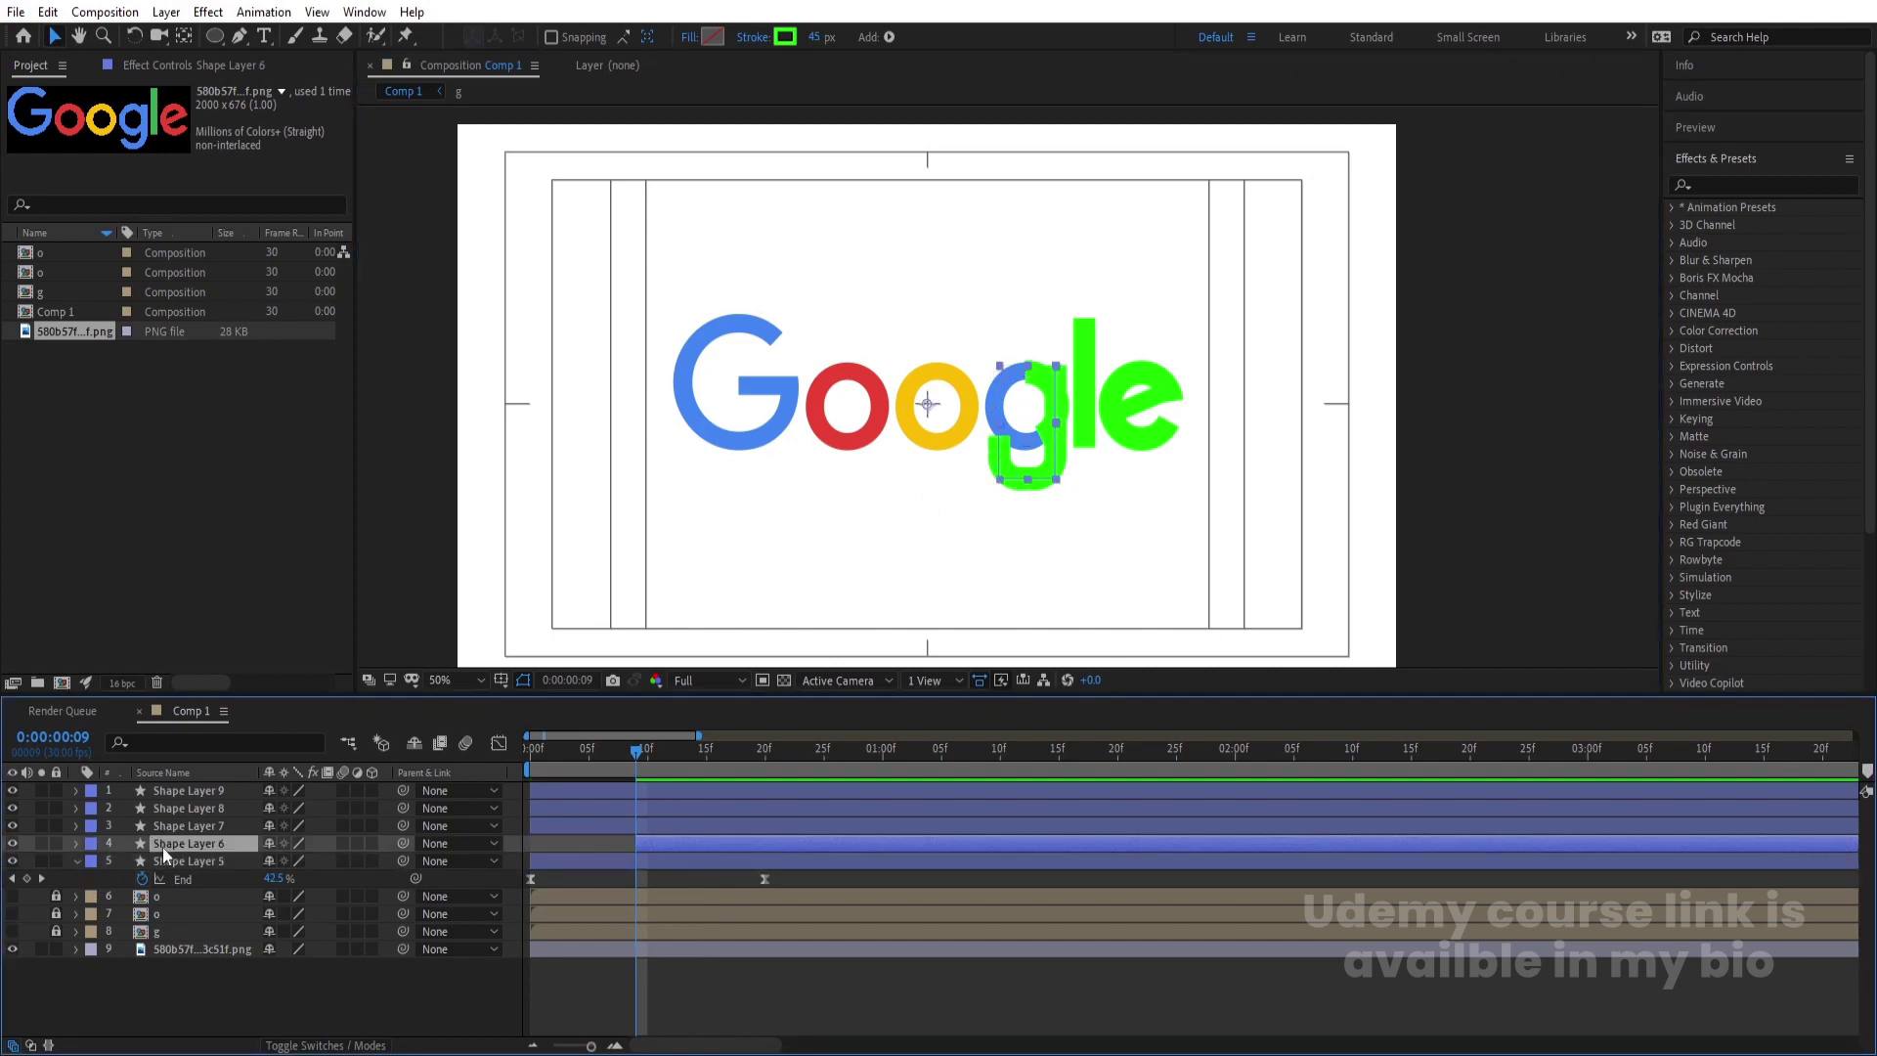
pyautogui.press('Return')
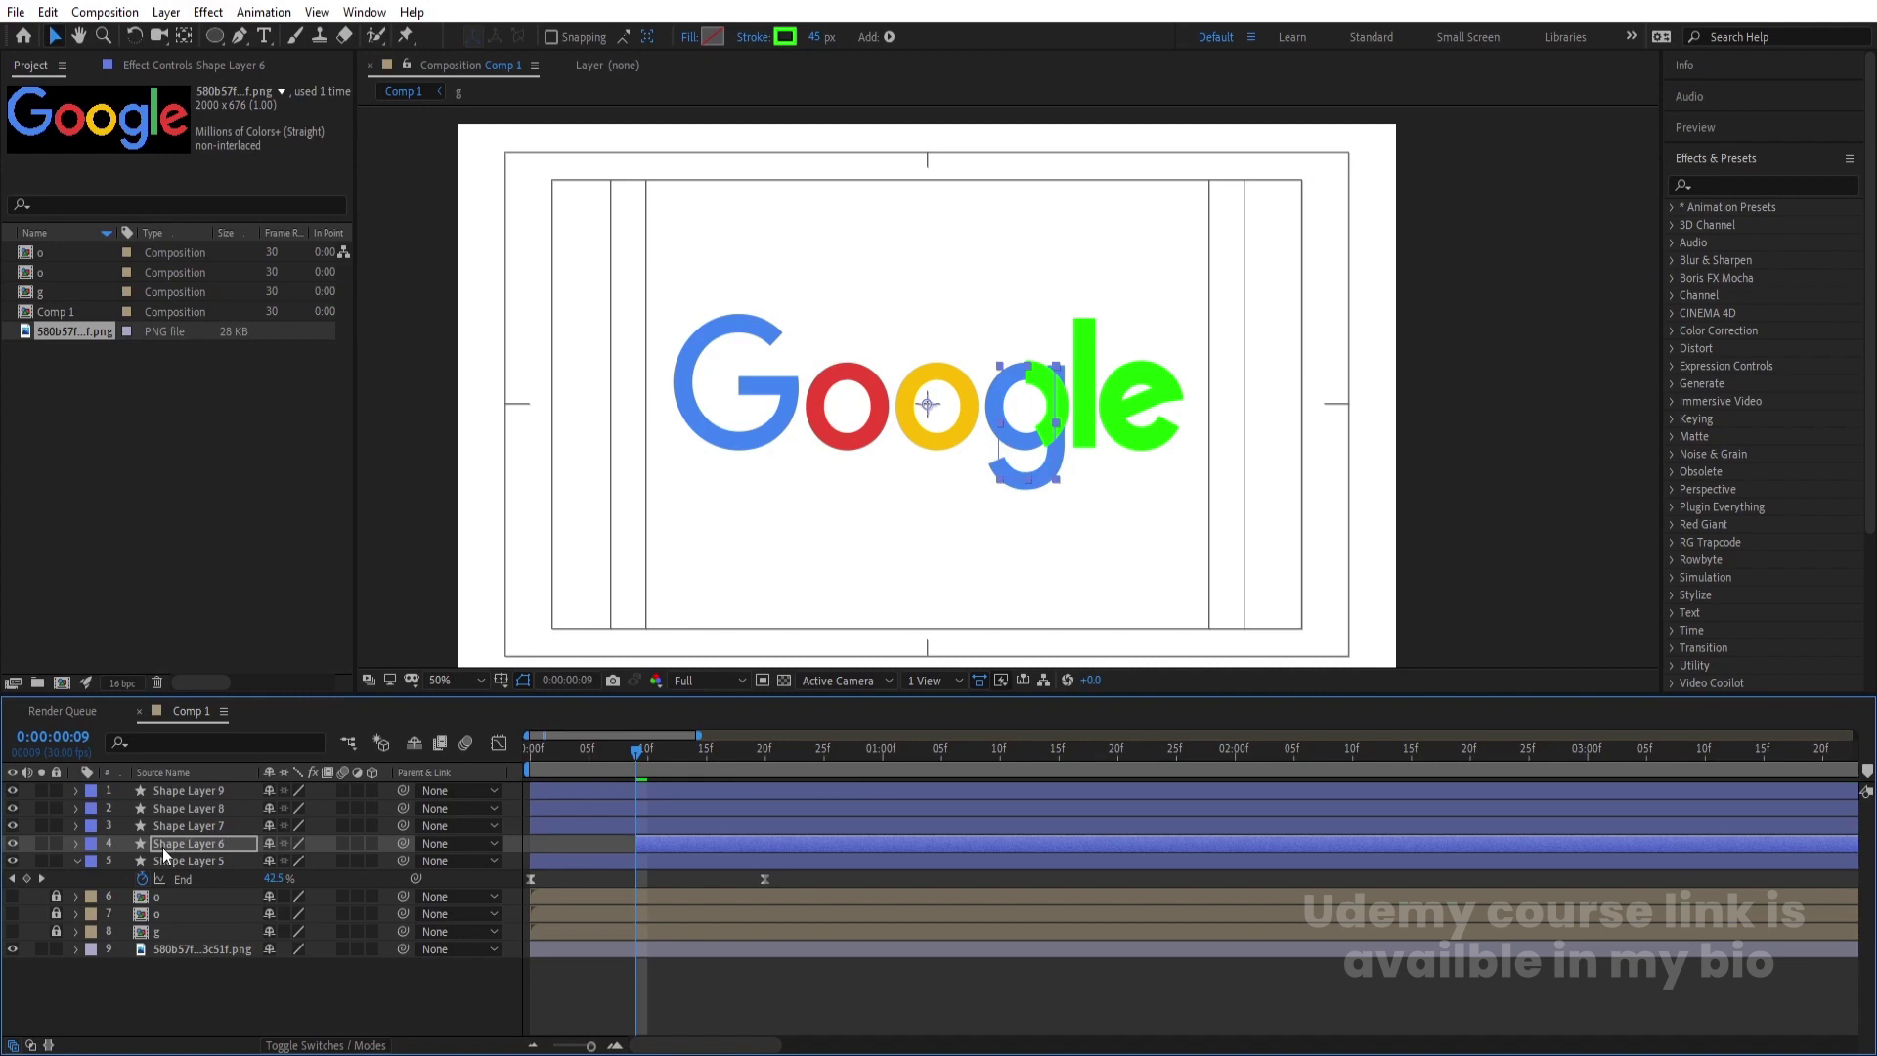
pyautogui.hotkey('ctrl', 'v')
pyautogui.press('space')
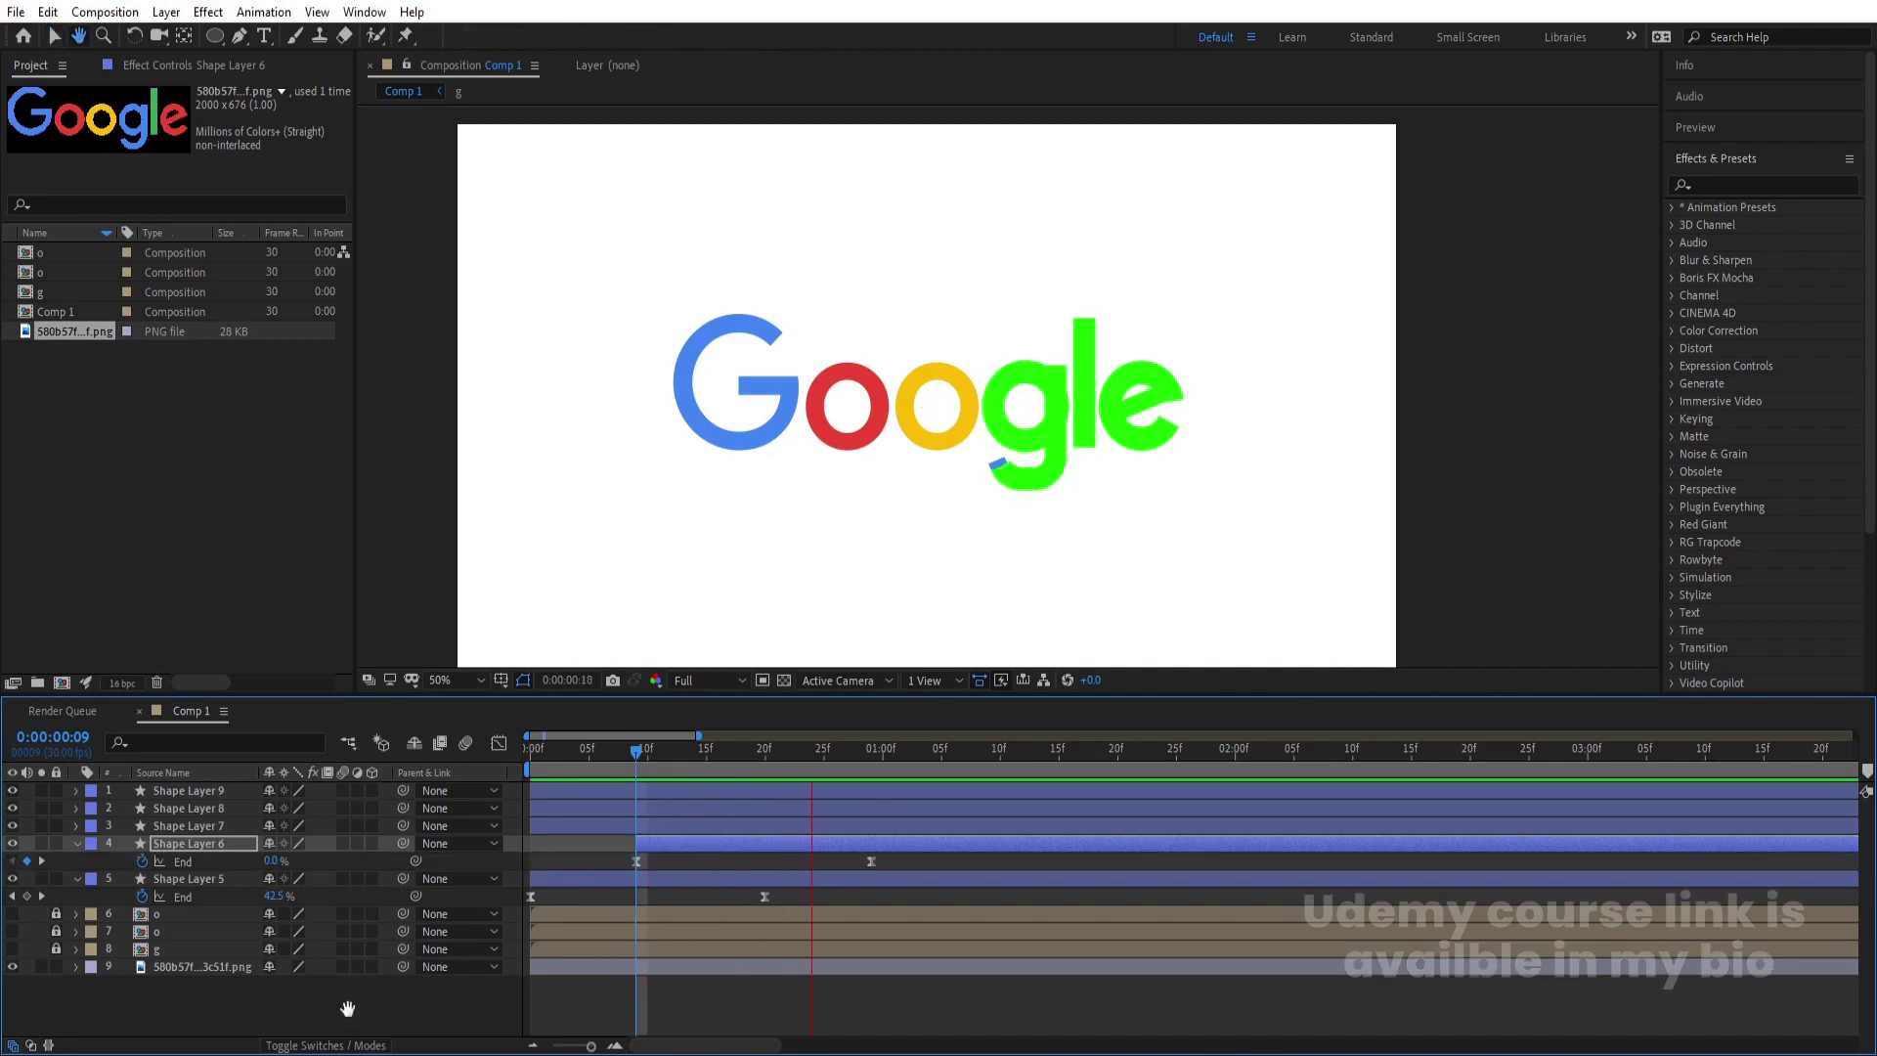
# - Precompose Shape Layers 5 and 6 into a precomp named 'g'
pyautogui.click(168, 878)
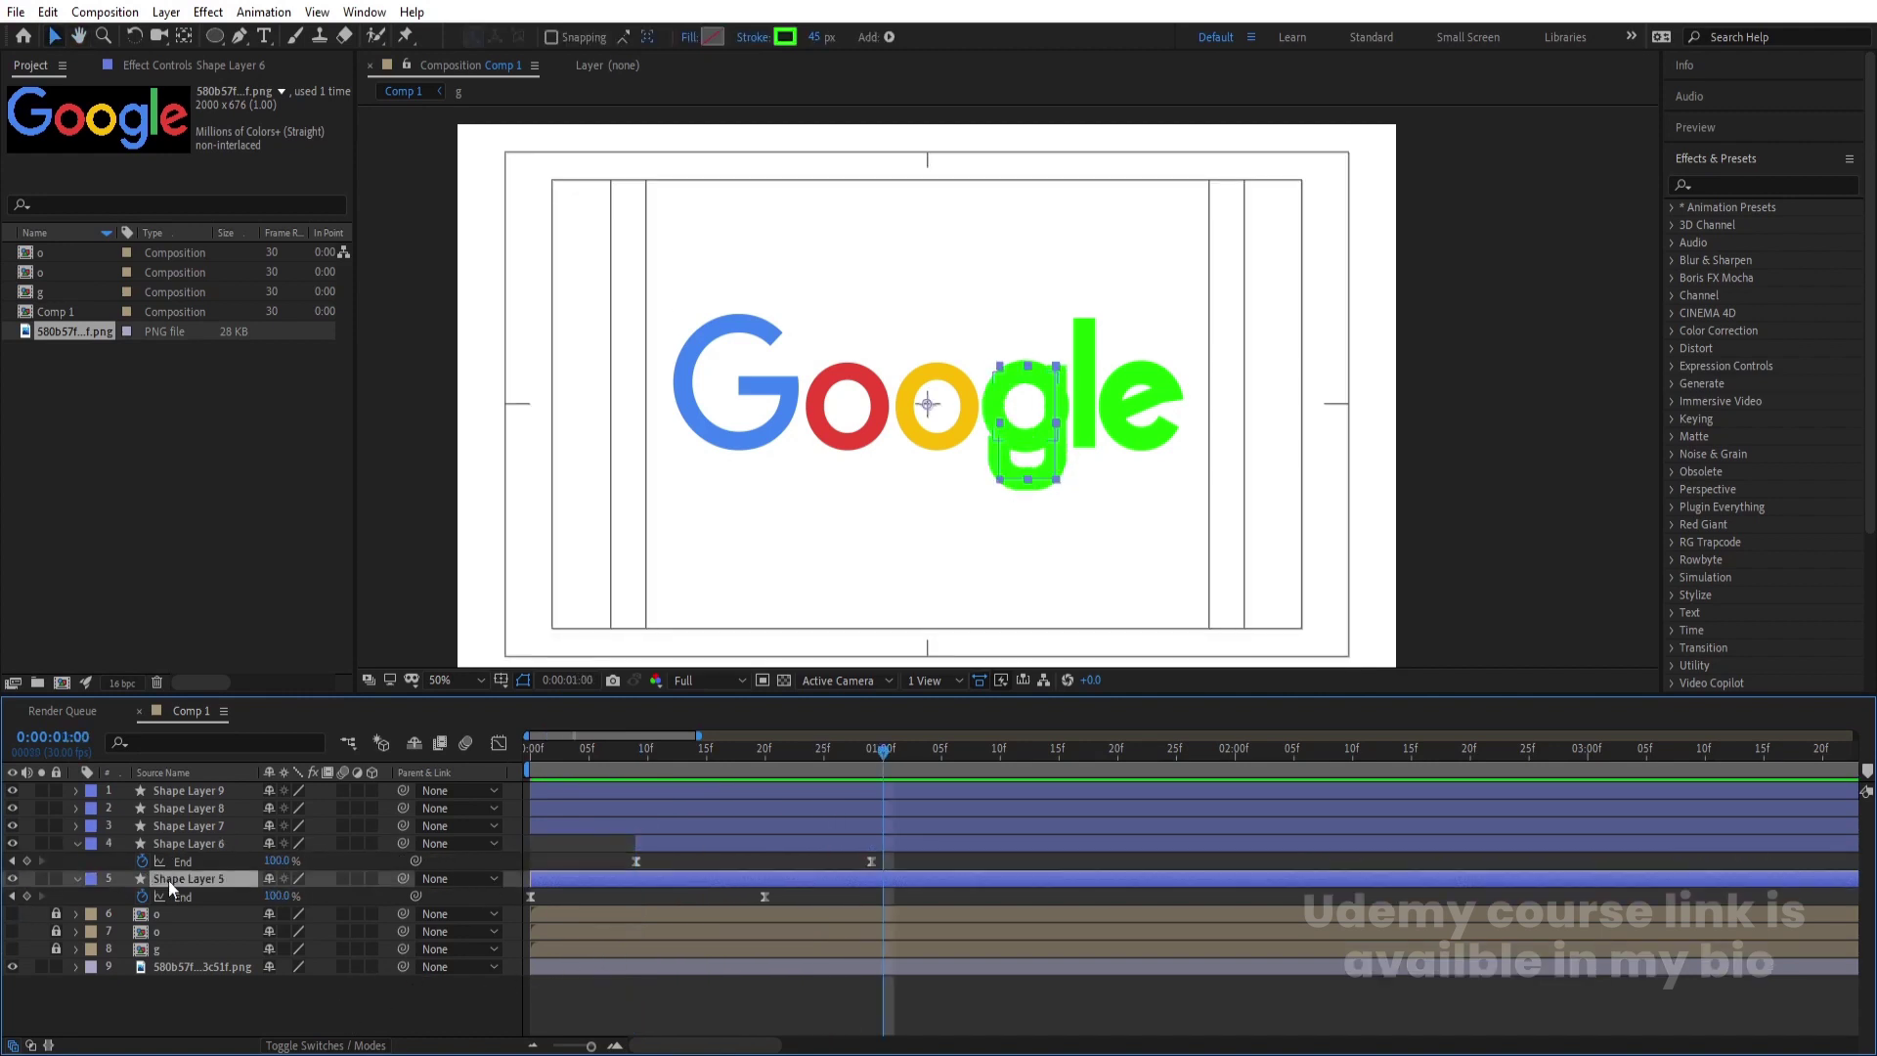
pyautogui.keyDown('shift'); pyautogui.click(159, 846); pyautogui.keyUp('shift')
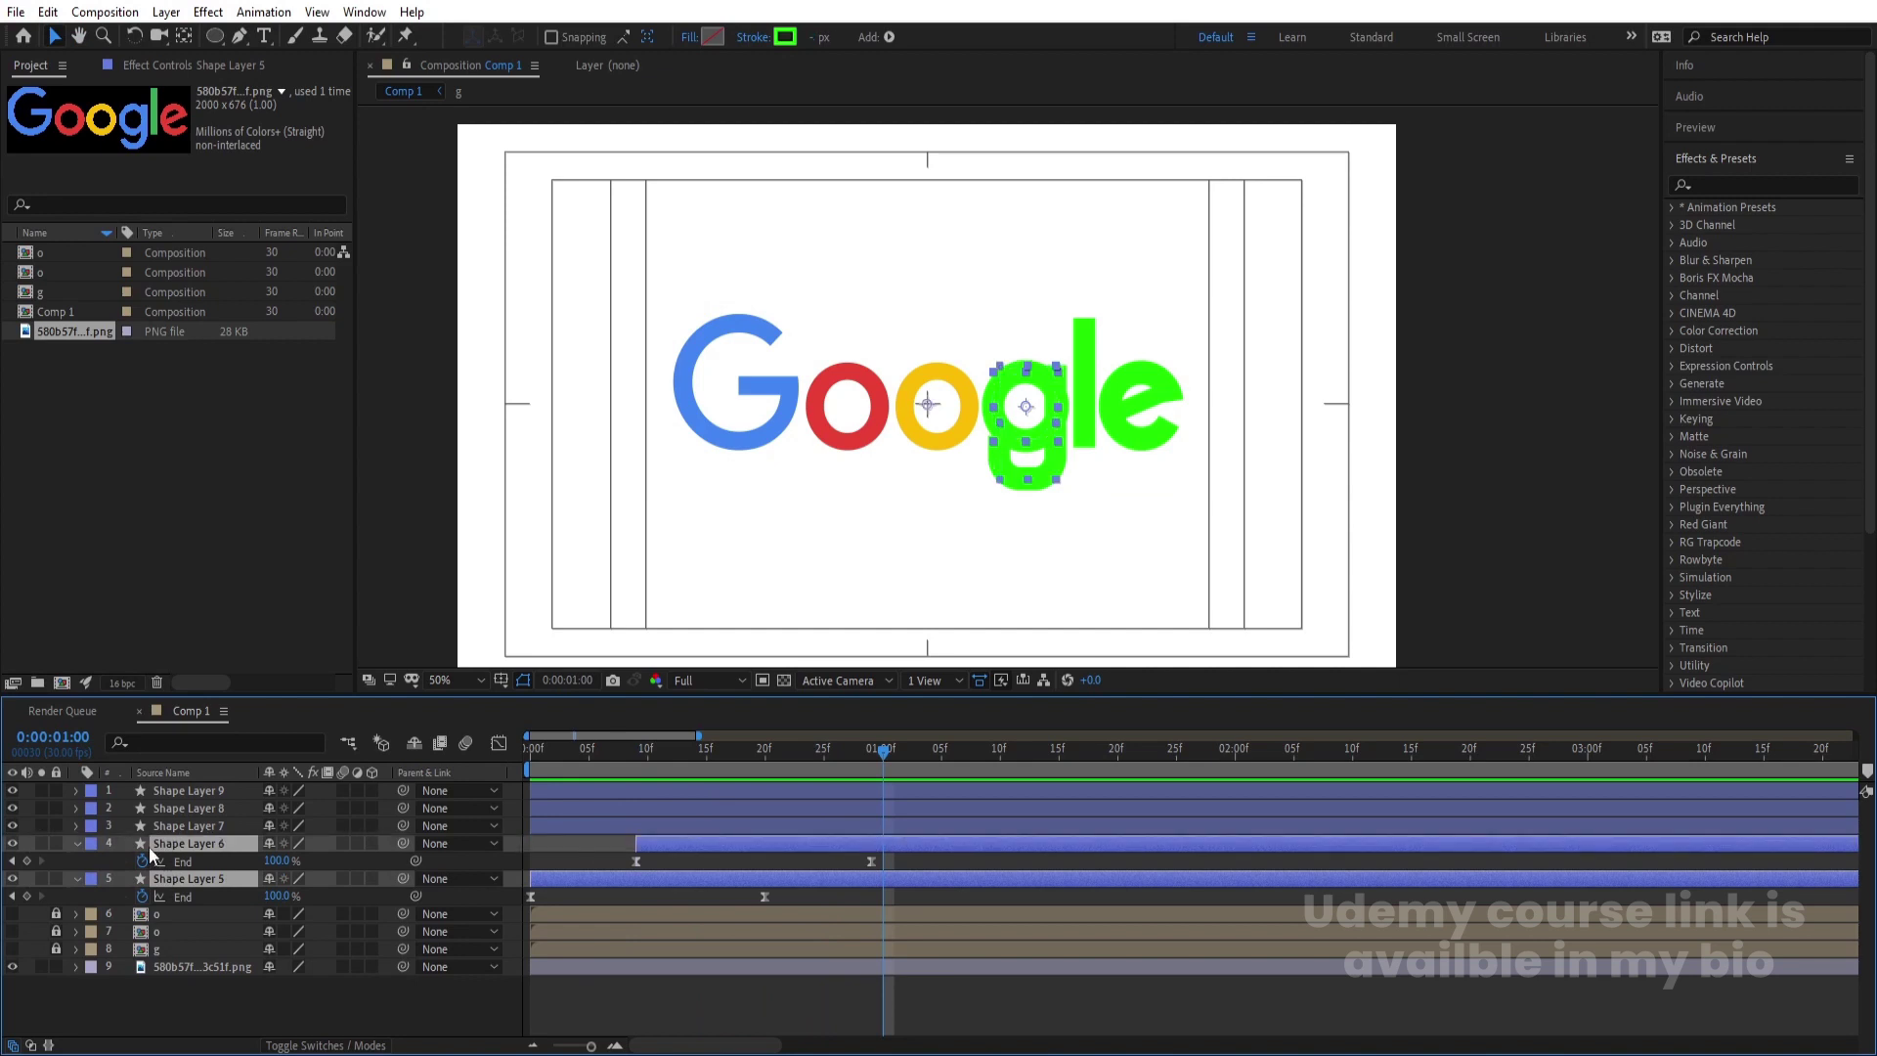
pyautogui.hotkey('ctrl', 'shift', 'c')
pyautogui.write('g')
pyautogui.press('Return')
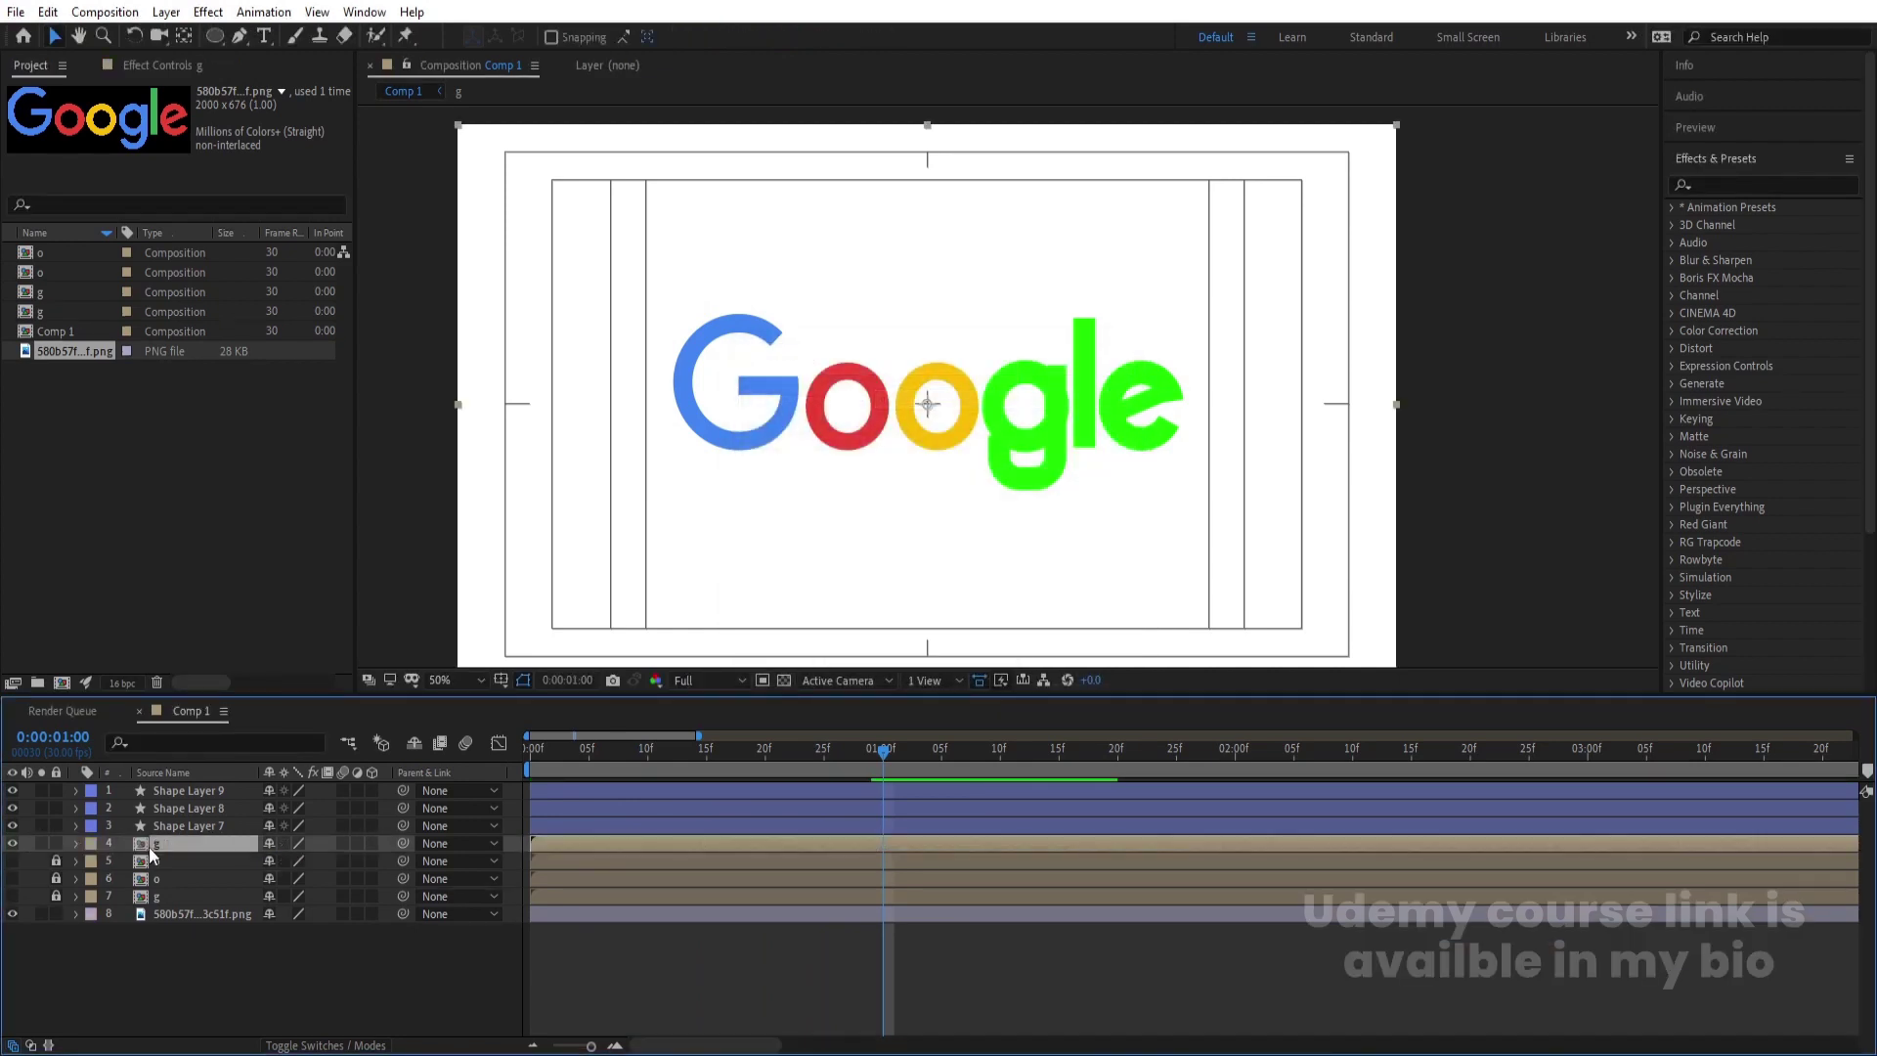
# - Hide and lock the g precomp, then preview Shape Layer 7's End keyframes from the start
pyautogui.click(13, 844)
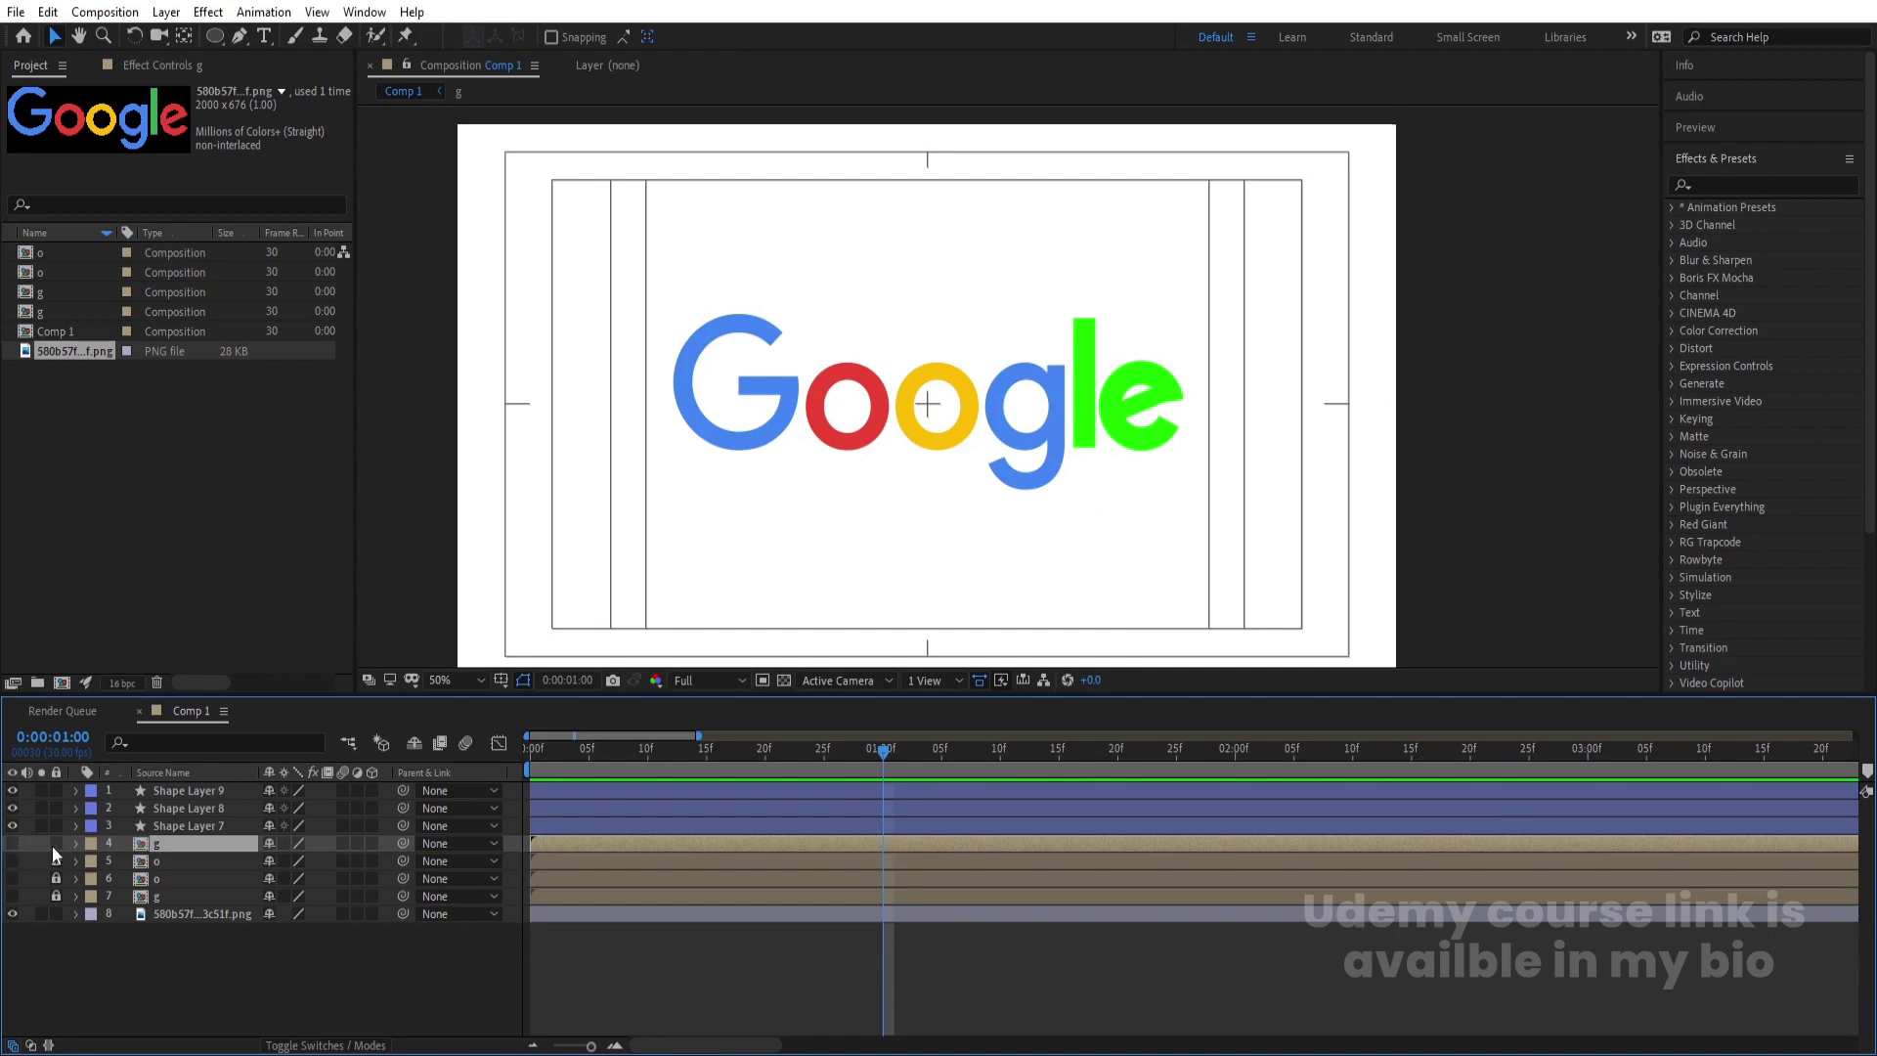
pyautogui.click(56, 843)
pyautogui.click(154, 827)
pyautogui.press('Home')
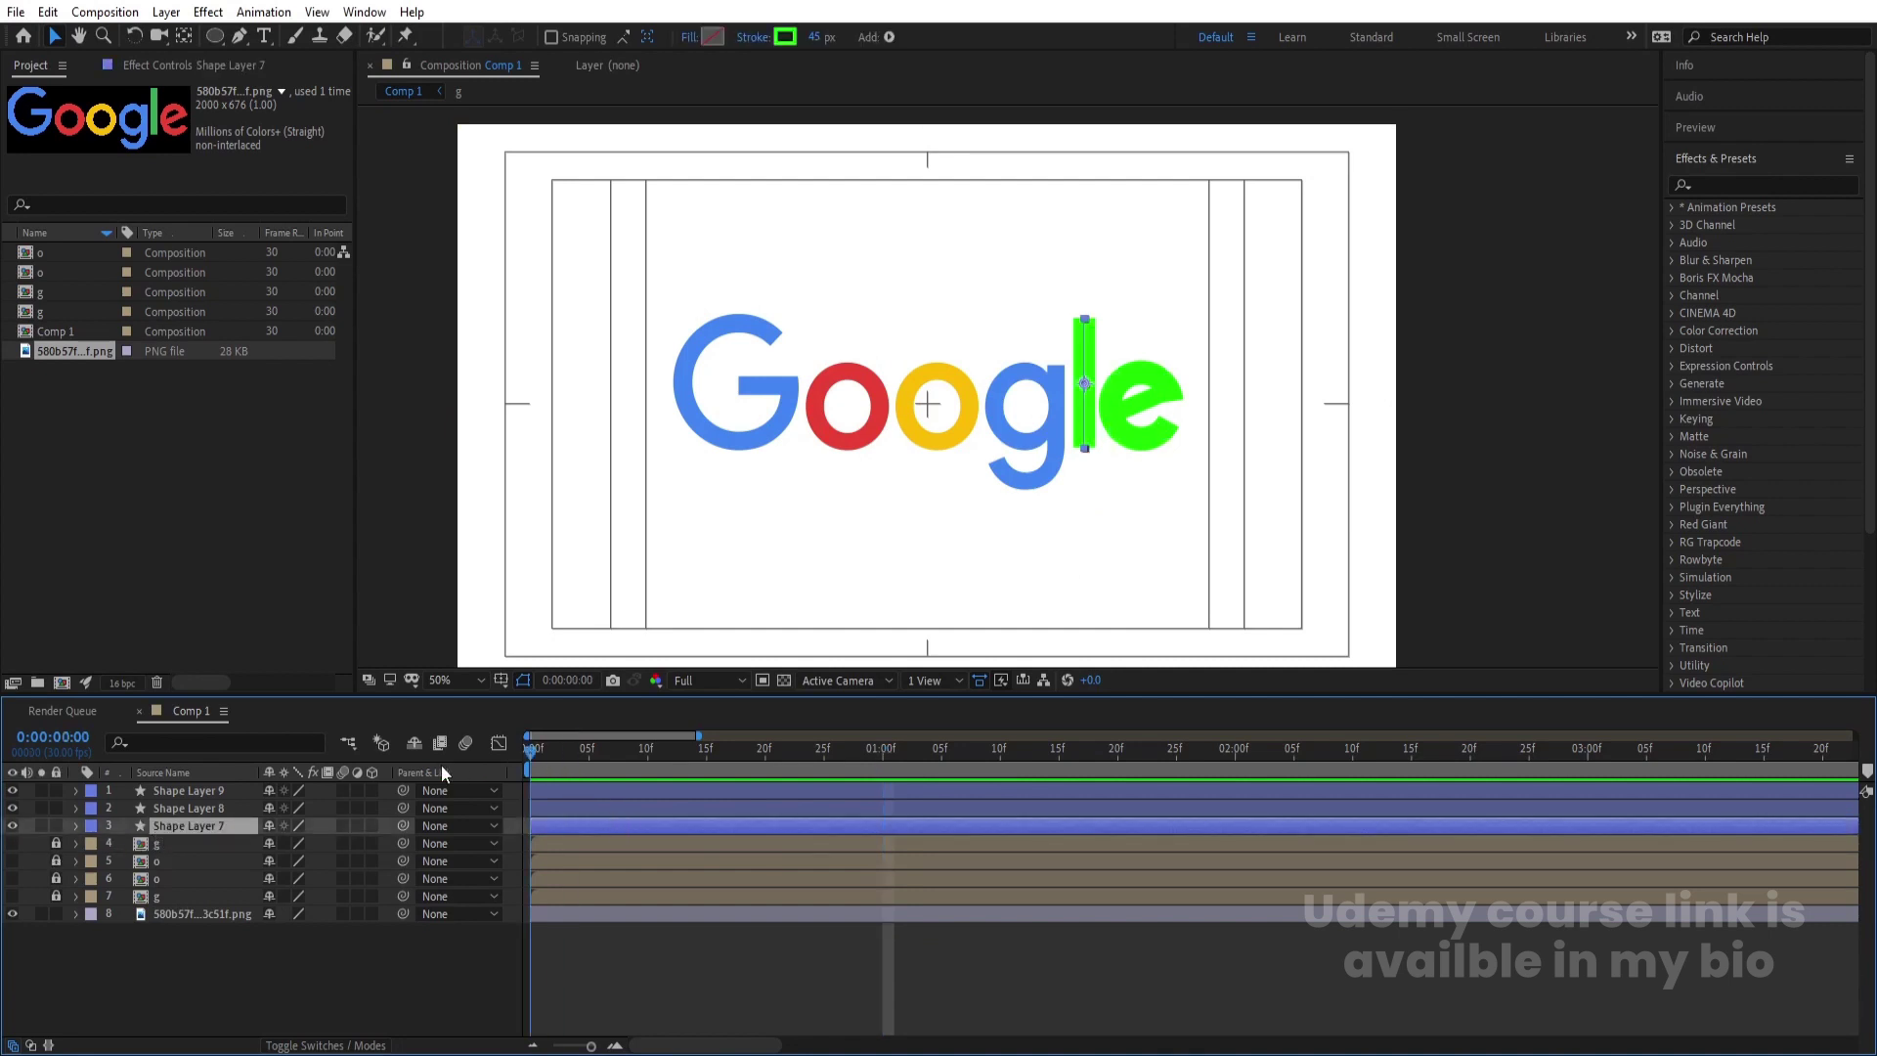
pyautogui.press('u')
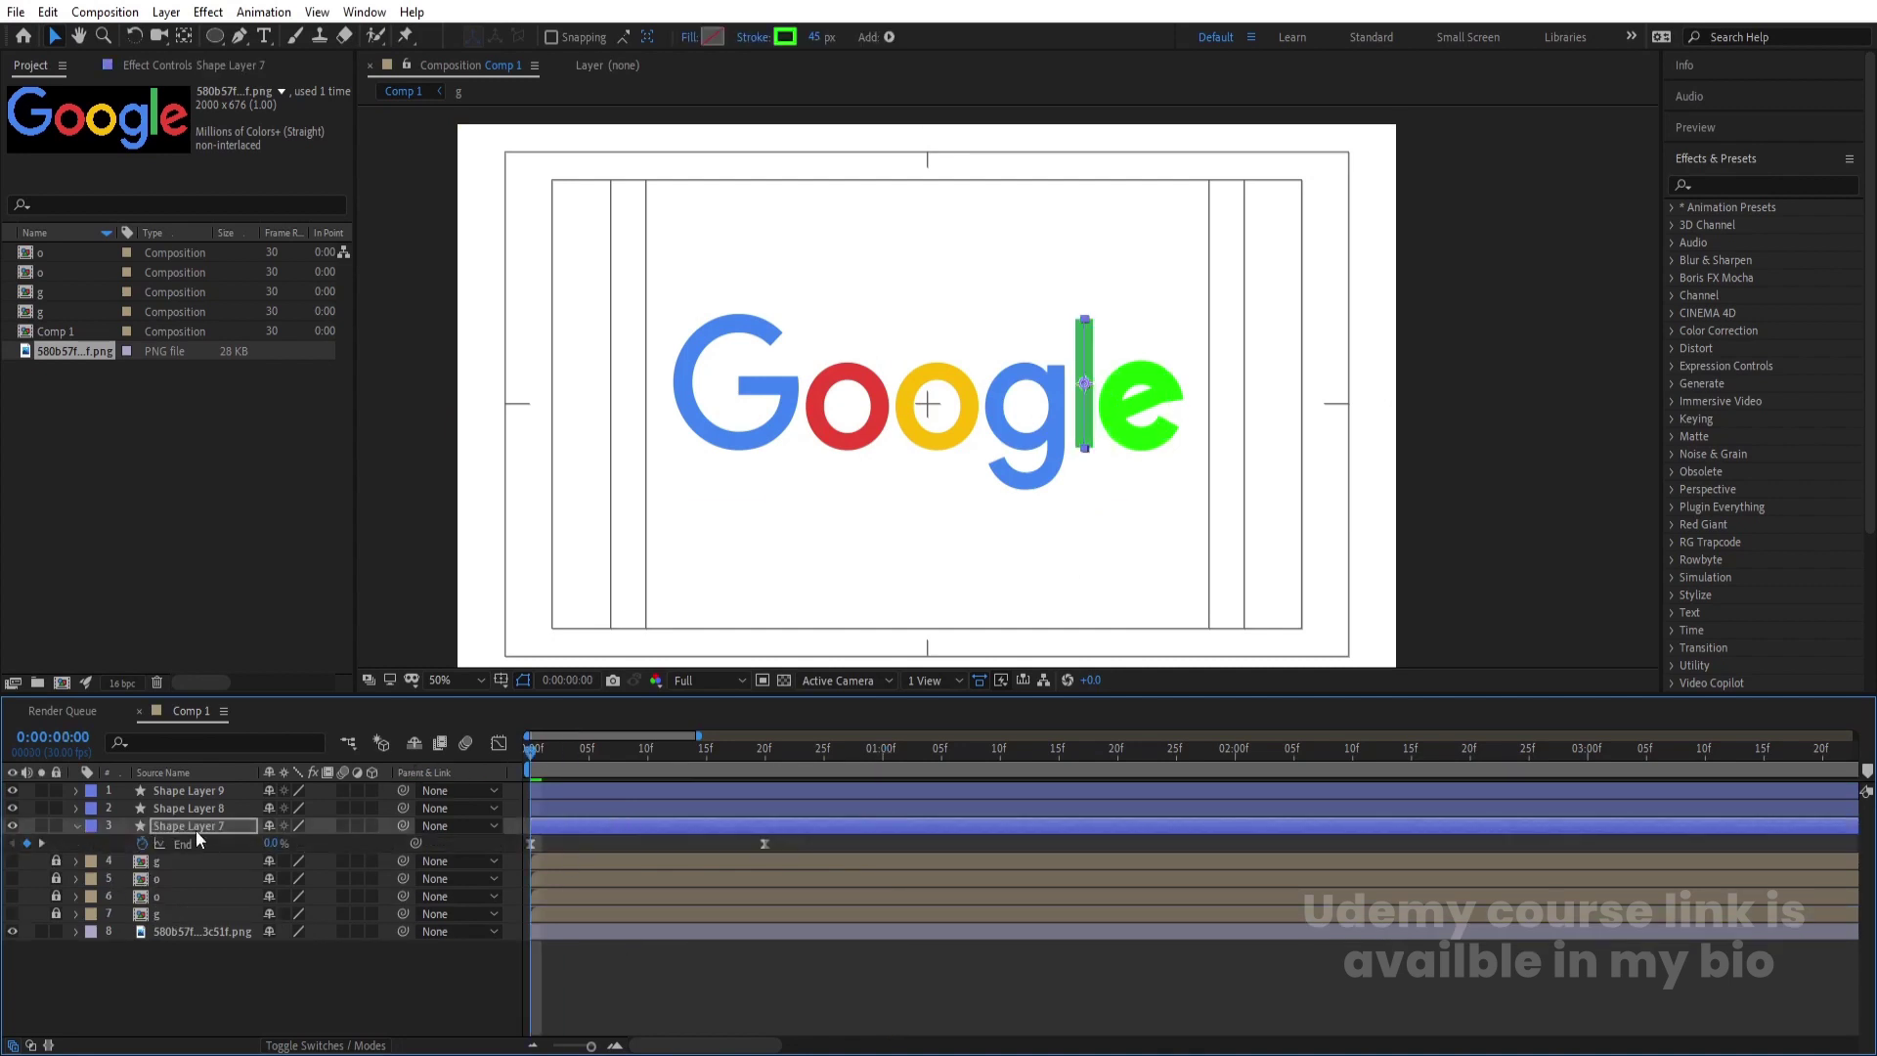
pyautogui.press('space')
pyautogui.press('space')
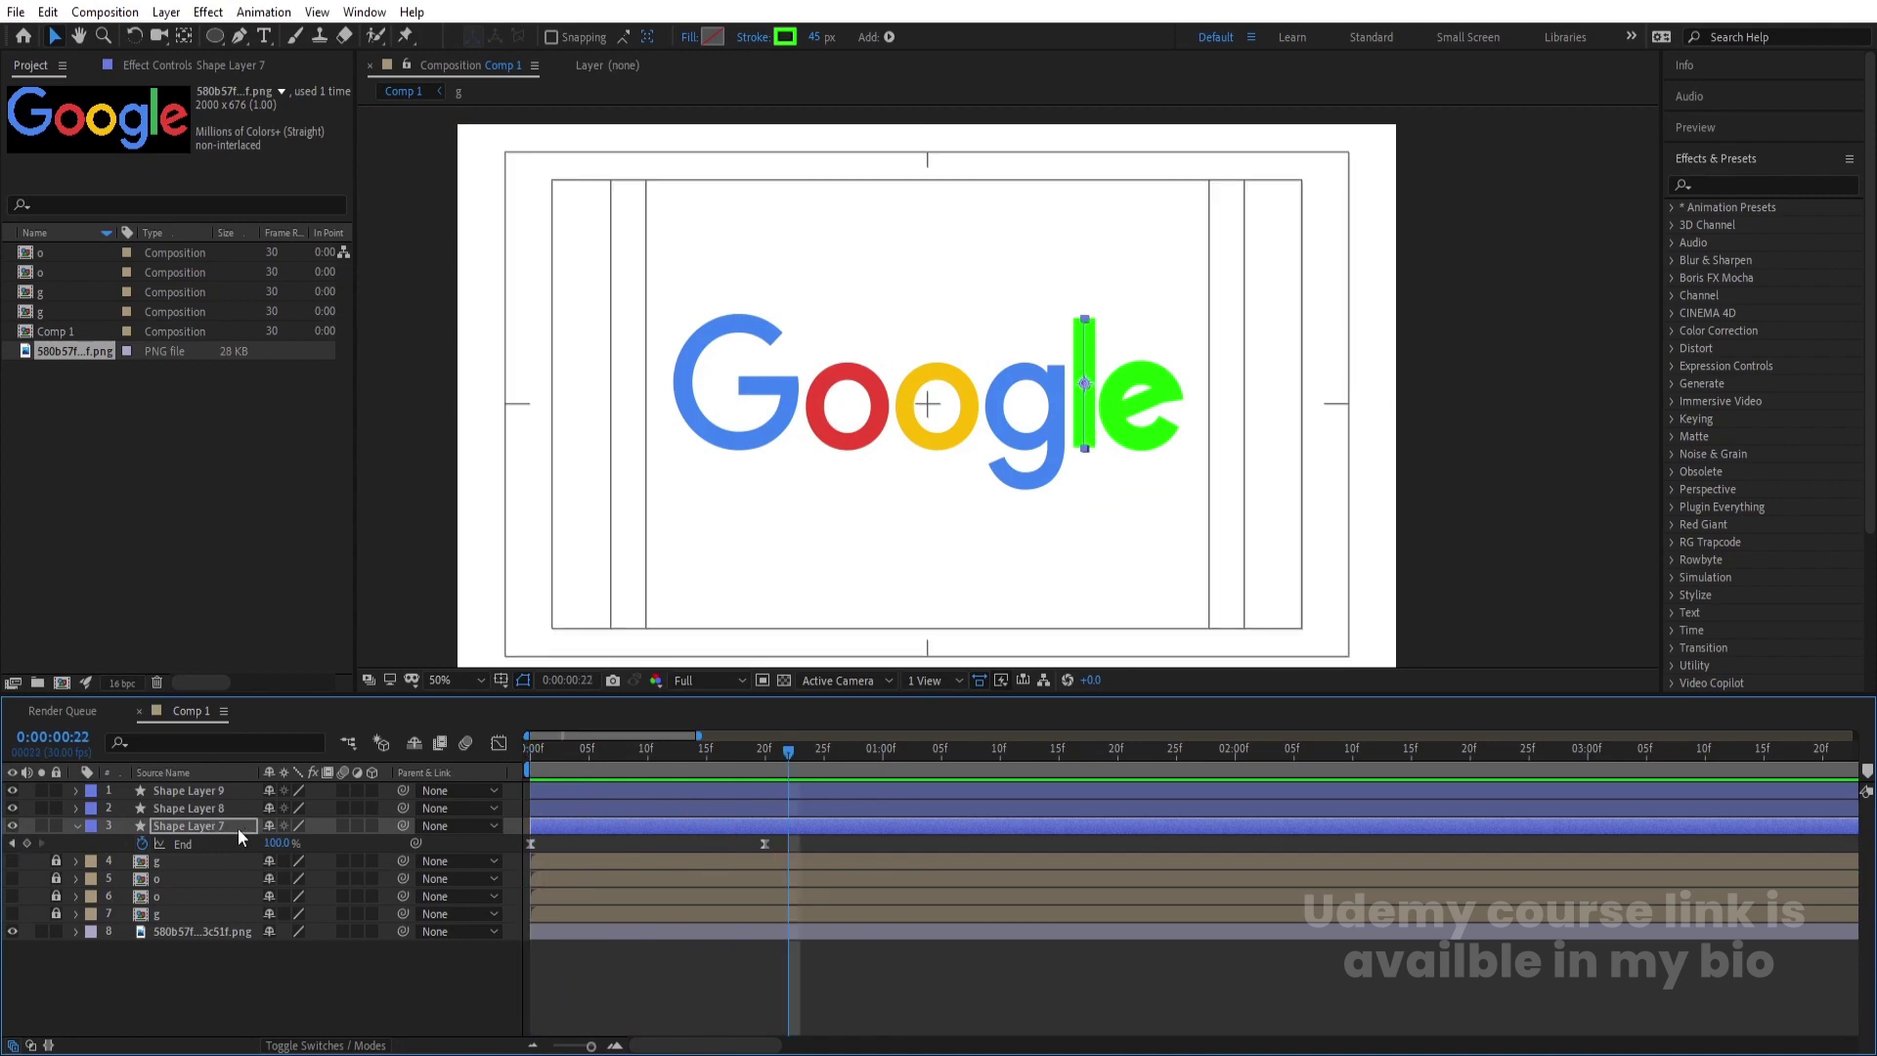
# - Precompose Shape Layer 7 as 'l', then hide and lock the l precomp
pyautogui.click(156, 828)
pyautogui.hotkey('ctrl', 'shift', 'c')
pyautogui.write('l')
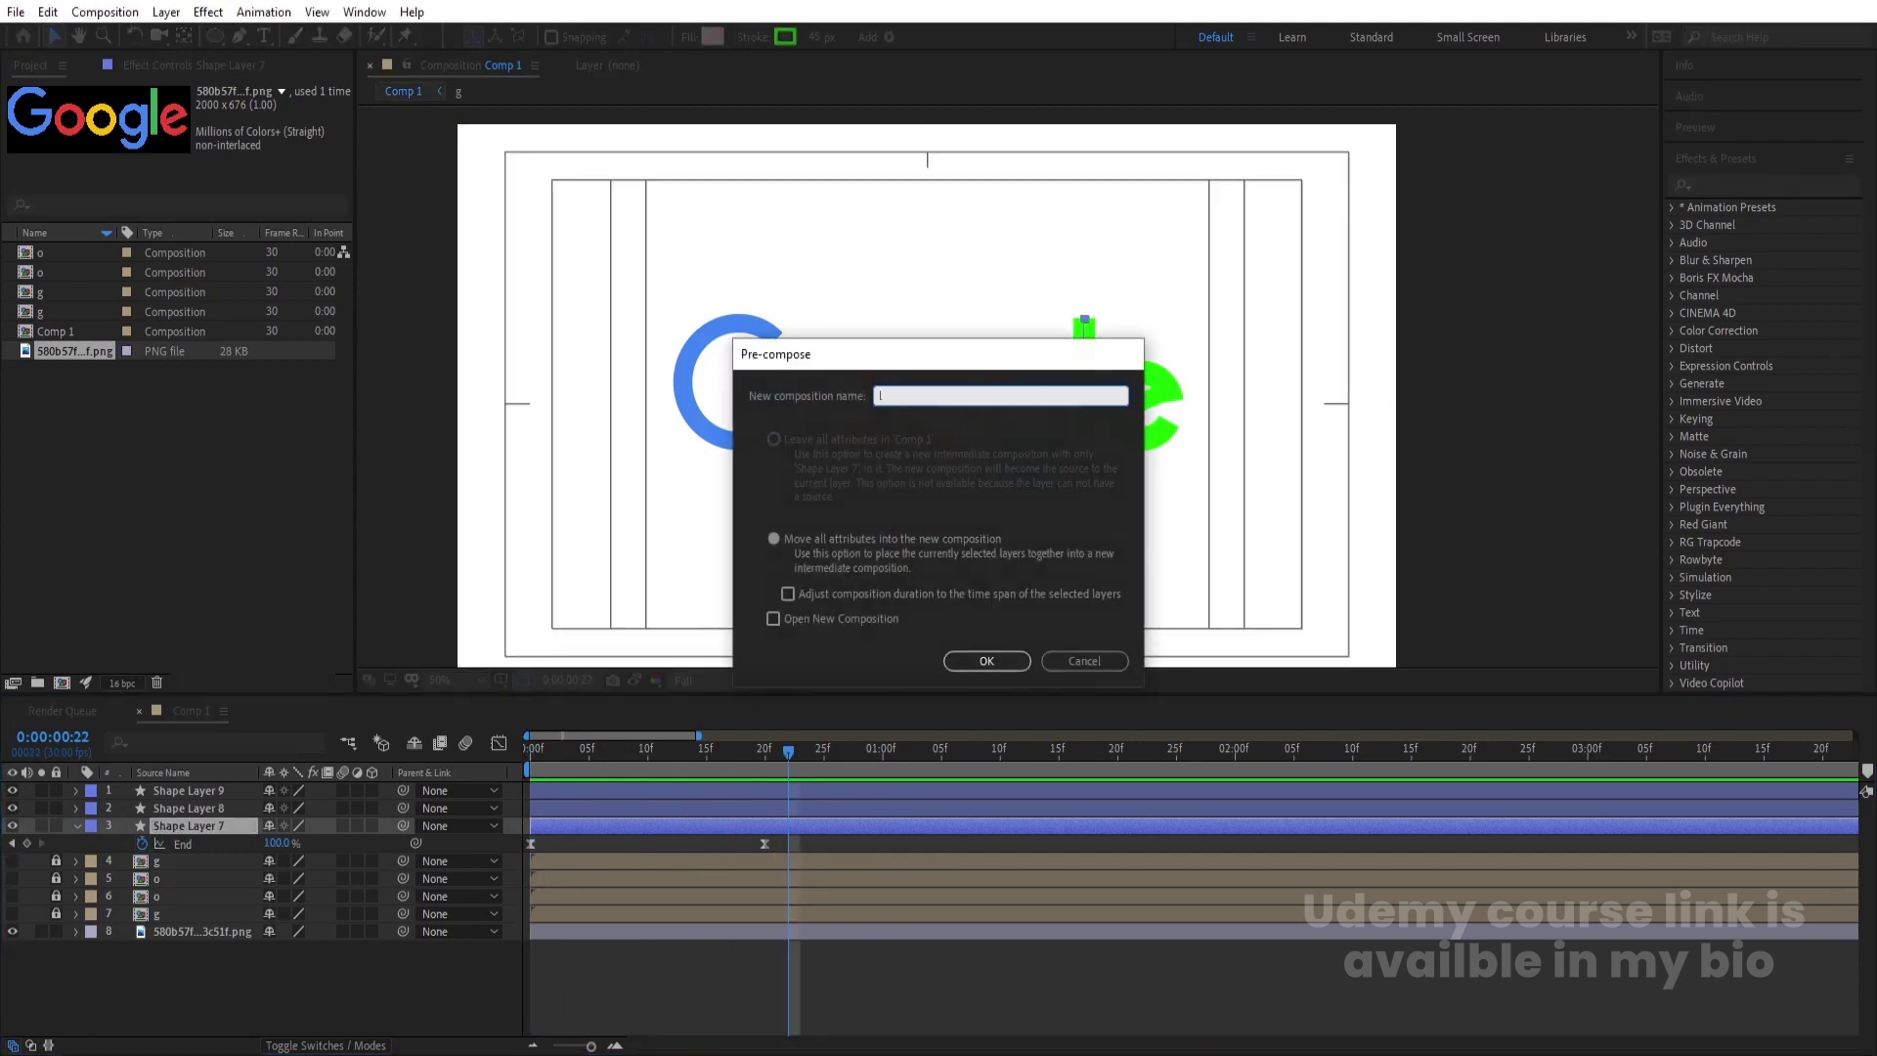
pyautogui.press('Return')
pyautogui.click(14, 825)
pyautogui.click(57, 826)
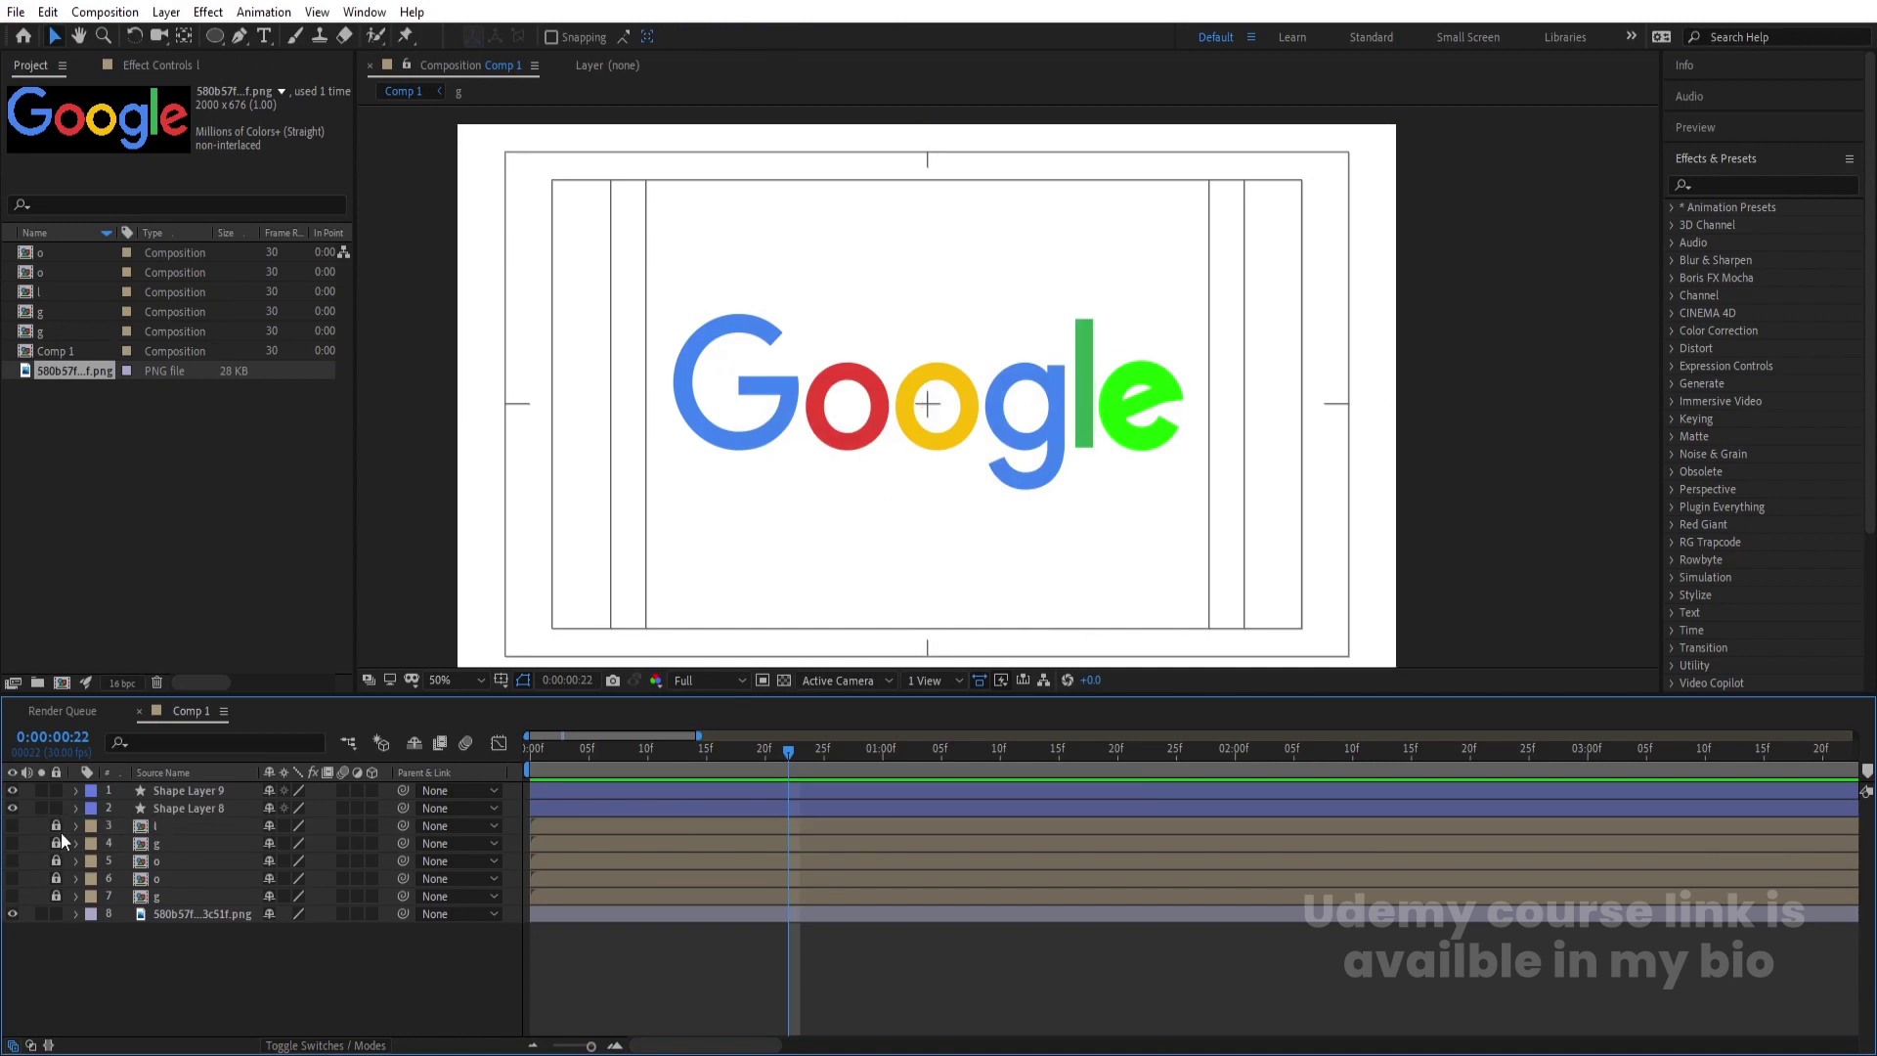
pyautogui.click(208, 813)
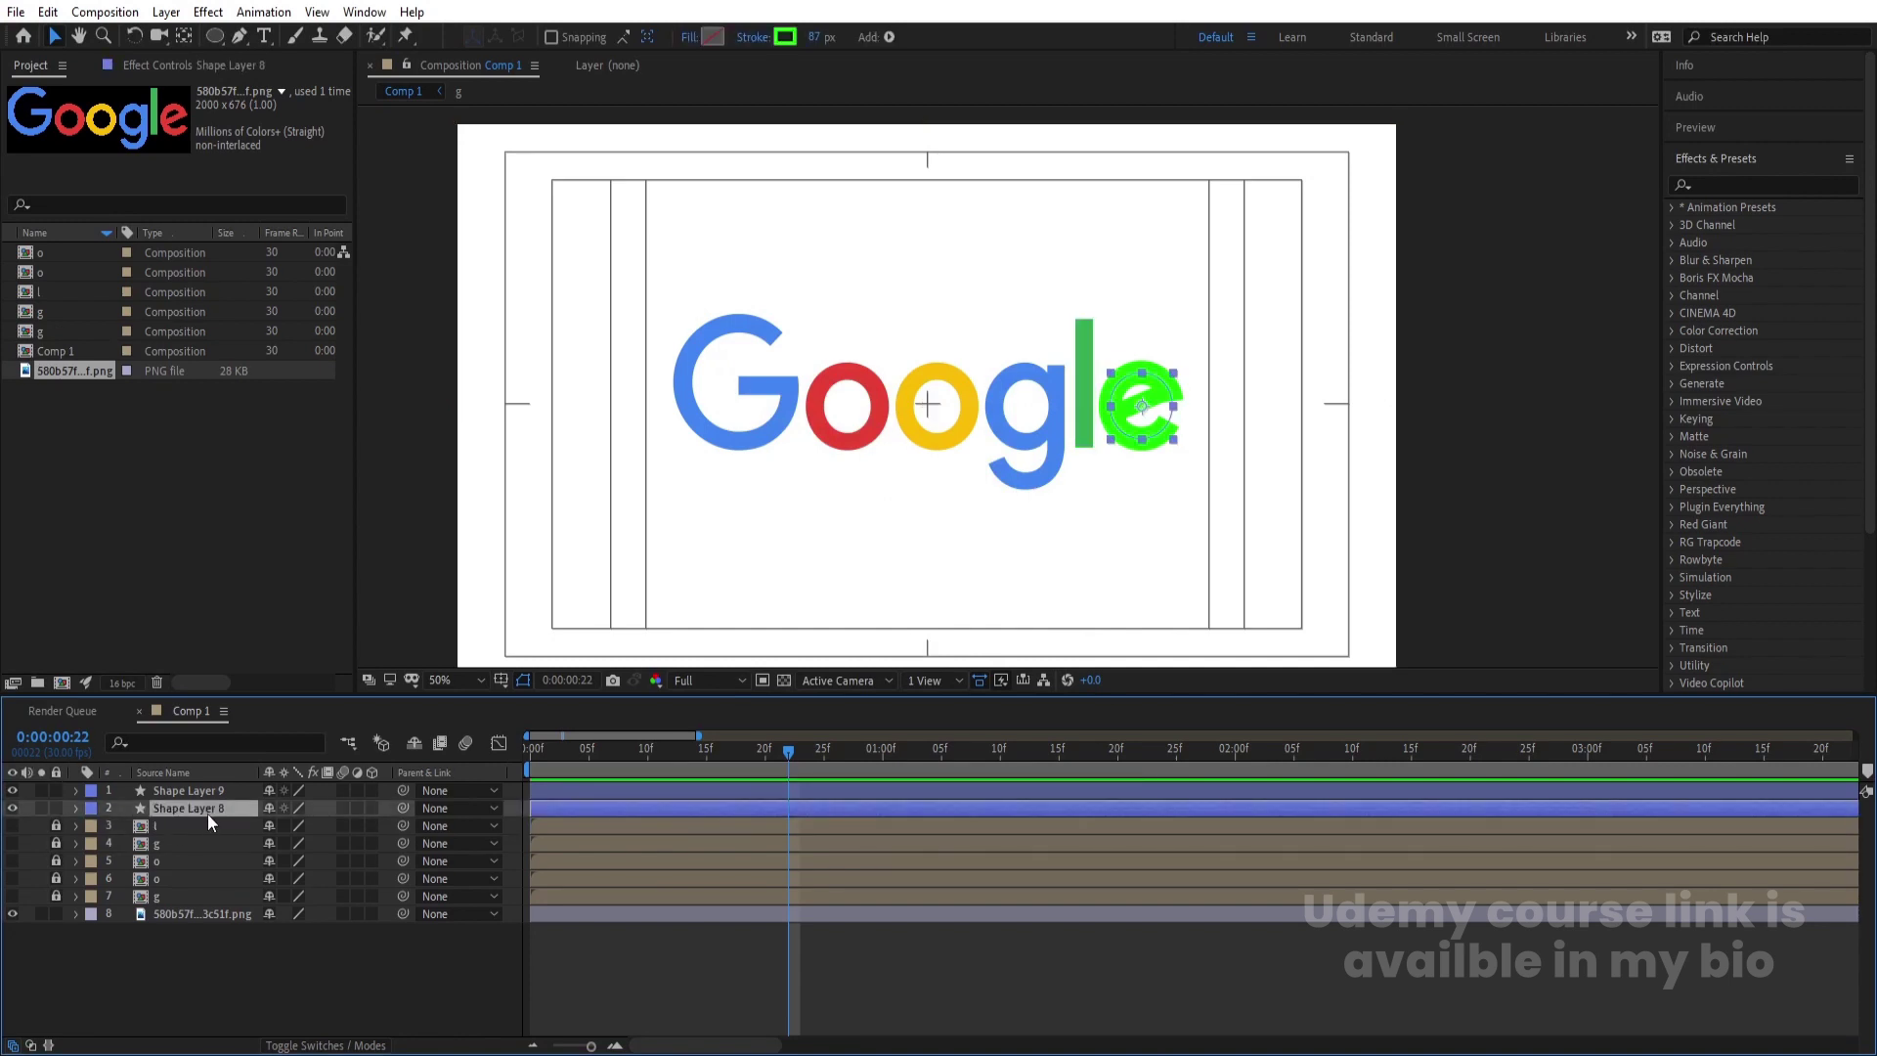
# - Replace Shape Layer 8's trim animation with the pasted draw-on Trim Paths and preview it
pyautogui.press('Return')
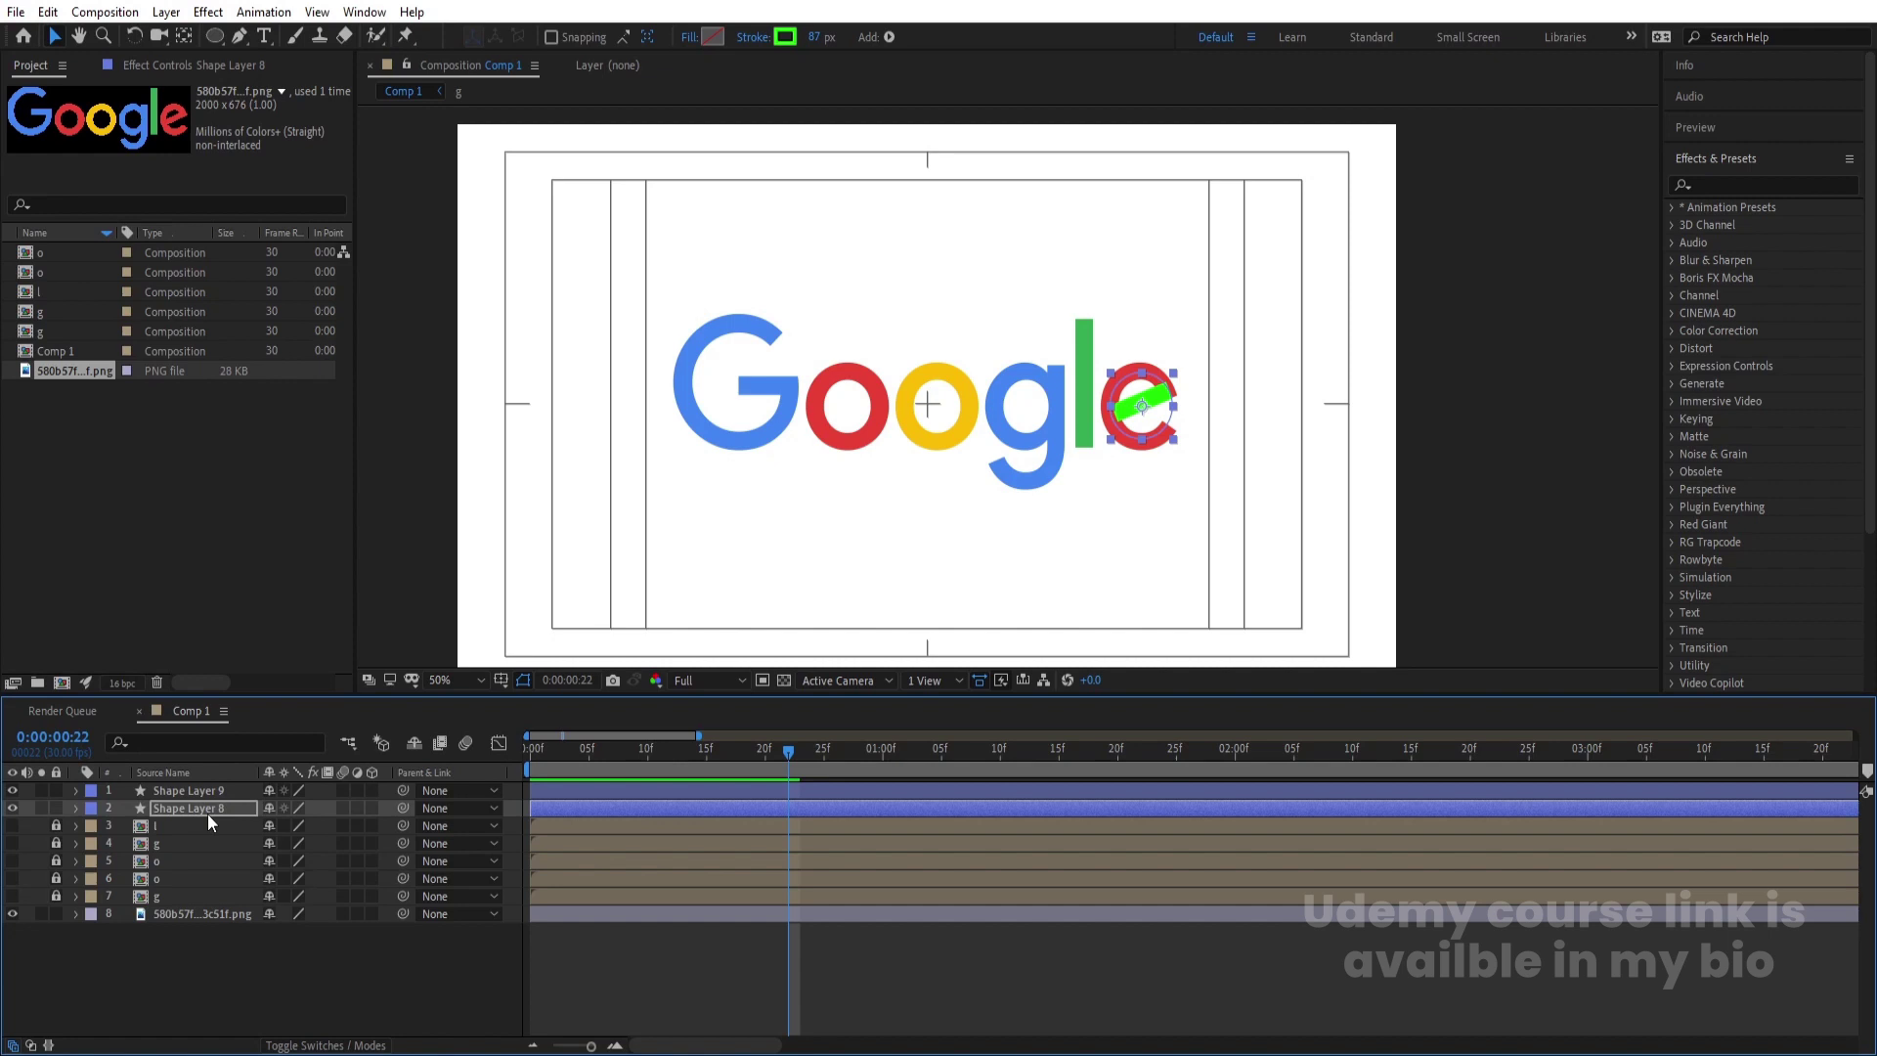
pyautogui.press('u')
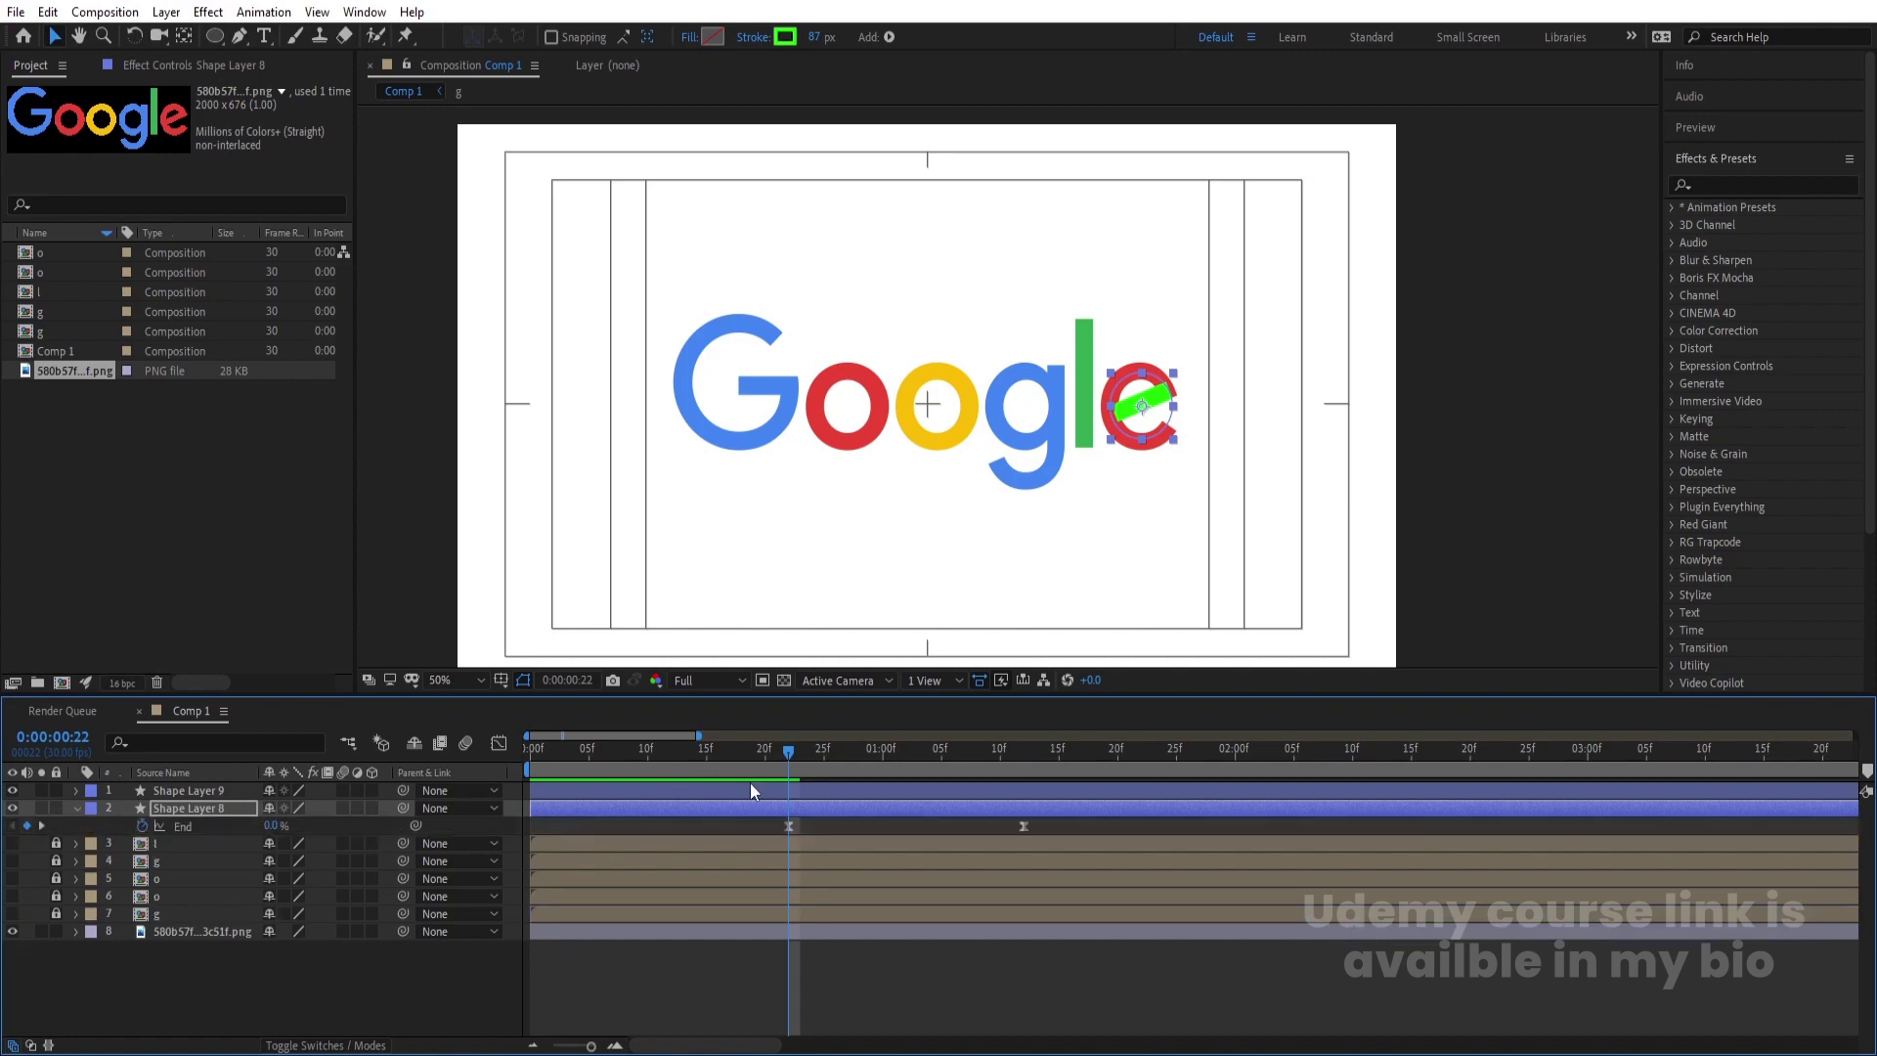
pyautogui.press('Delete')
pyautogui.moveTo(720, 771); pyautogui.dragTo(463, 784)
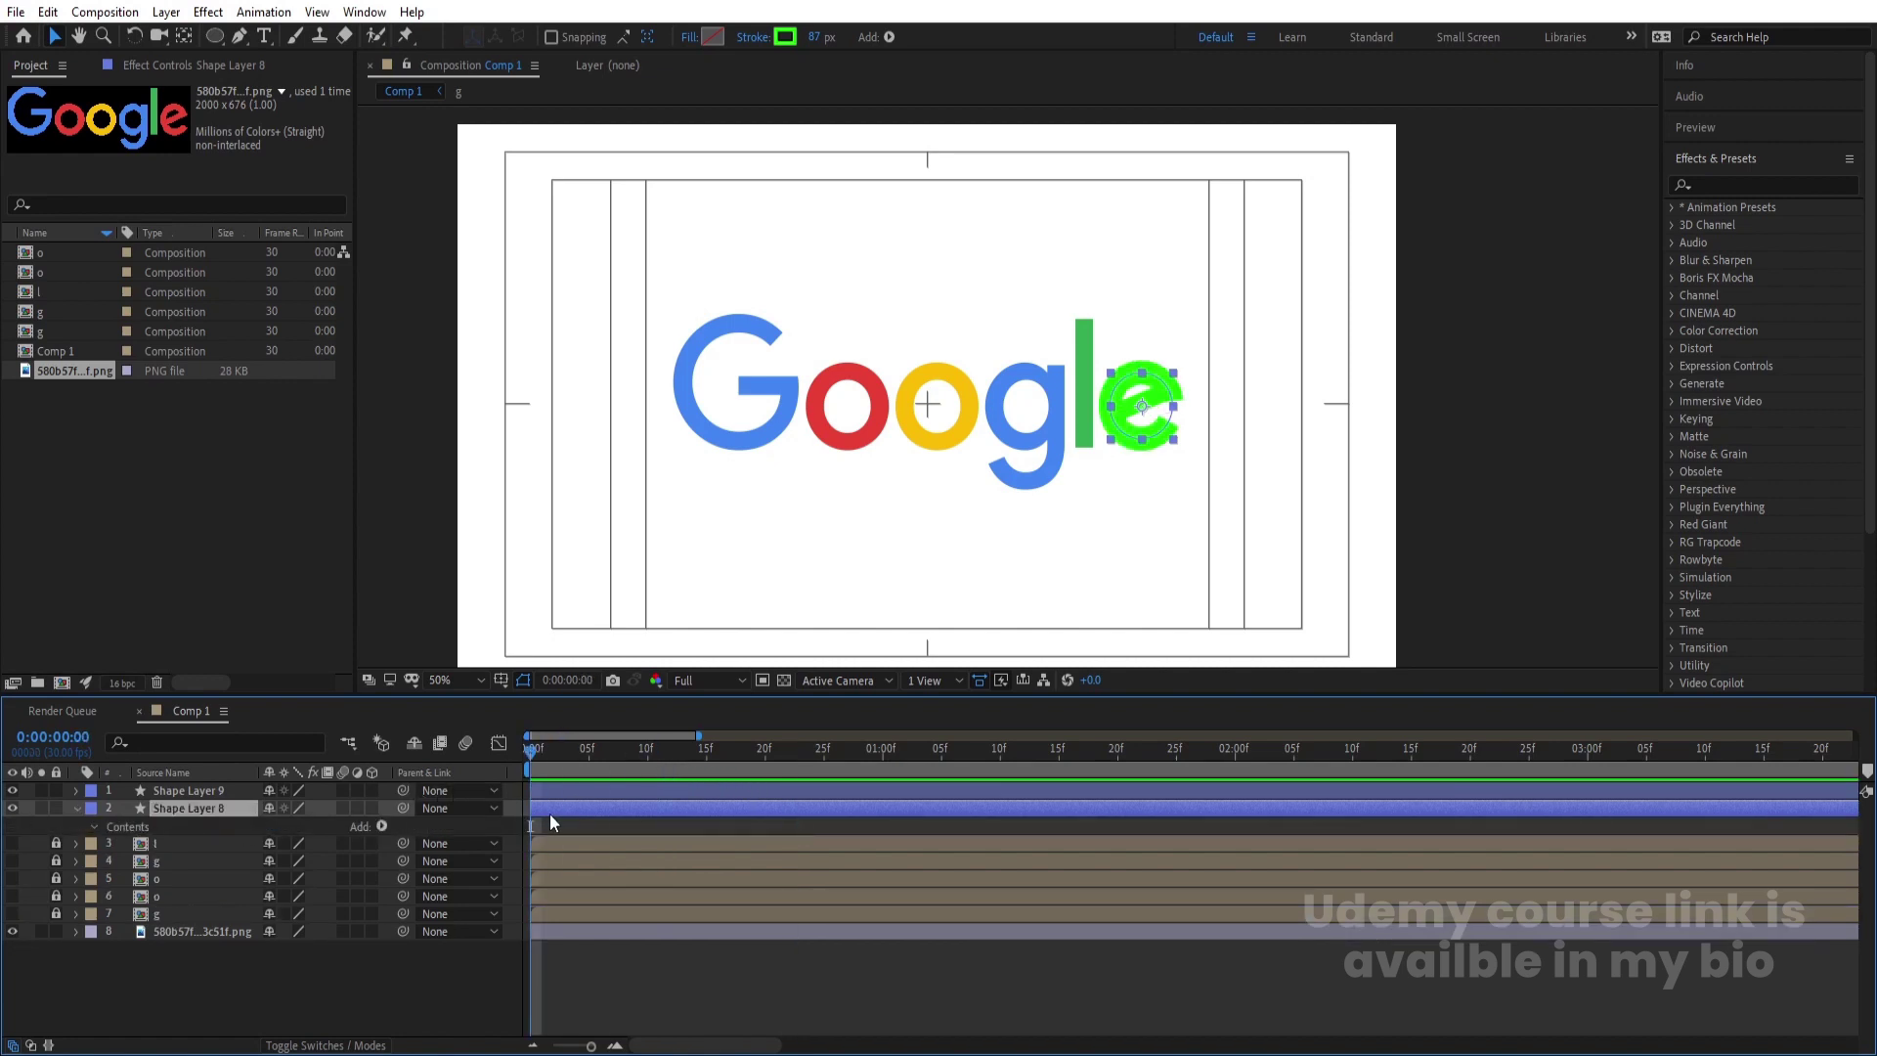
pyautogui.hotkey('ctrl', 'v')
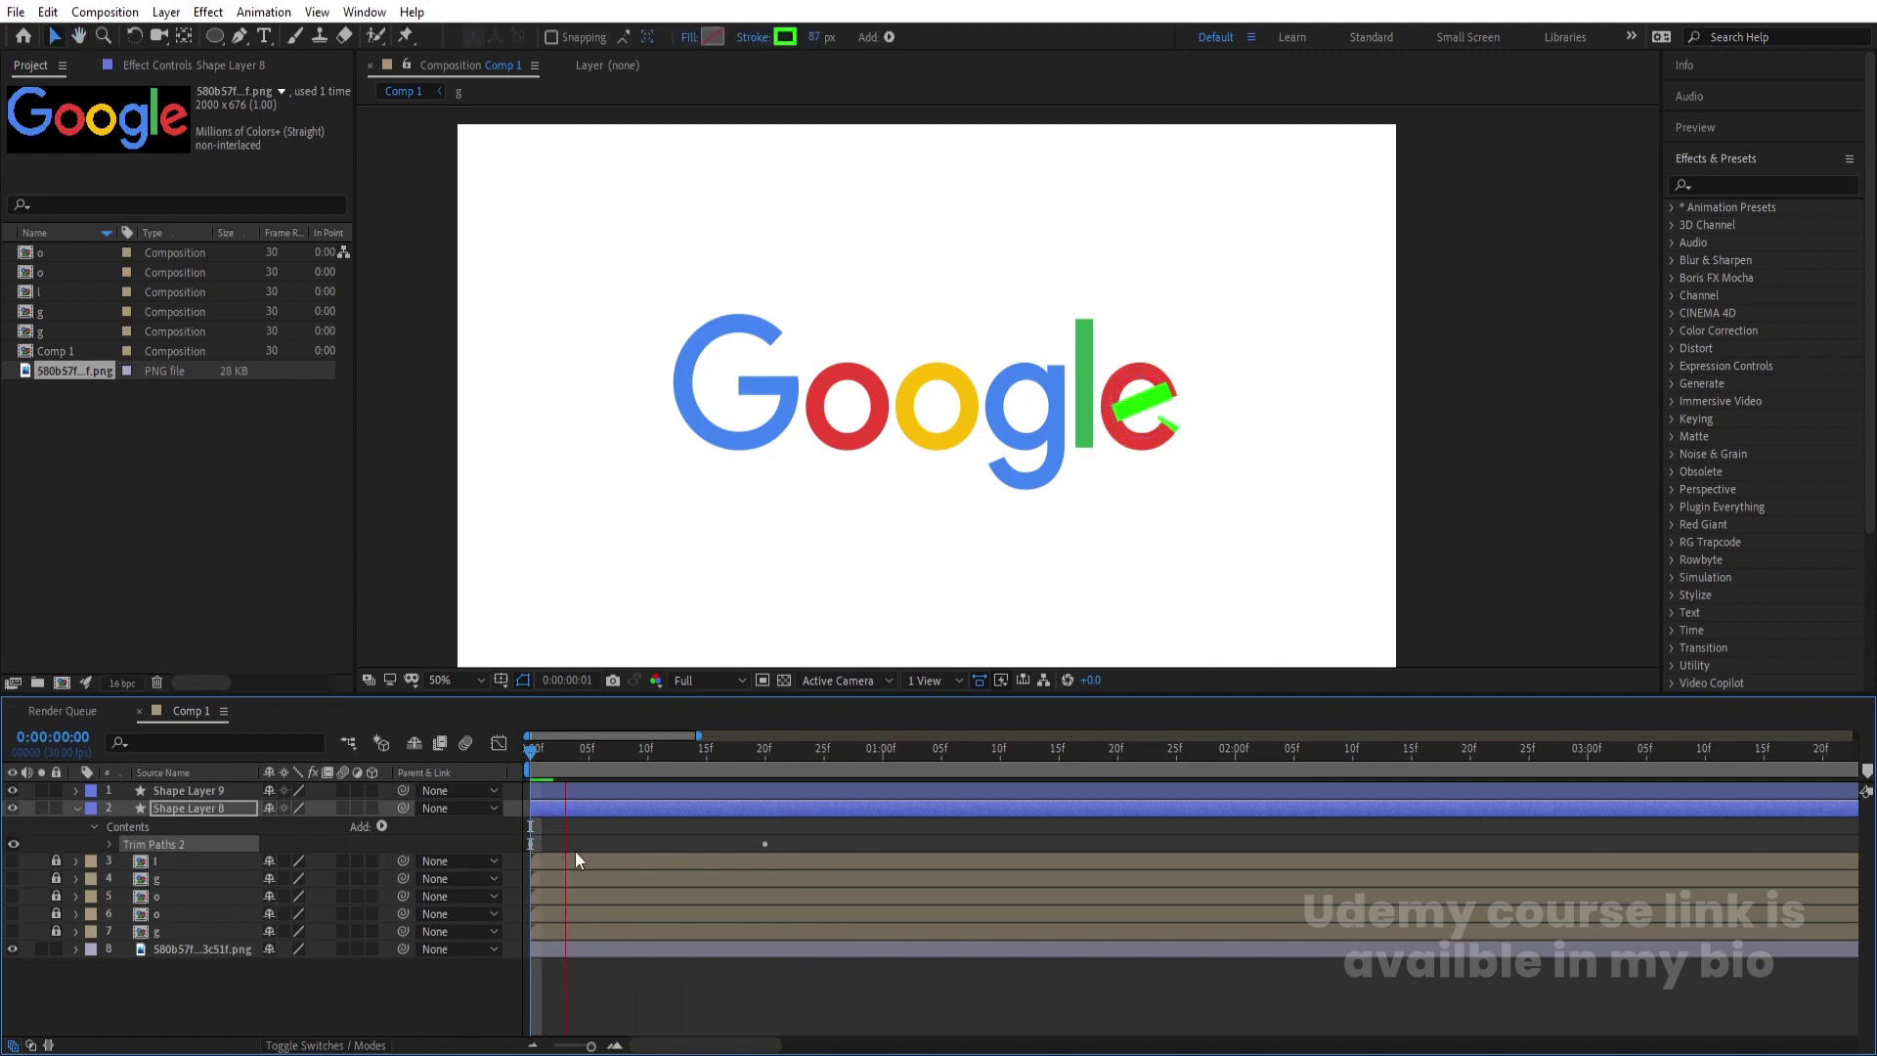
pyautogui.press('space')
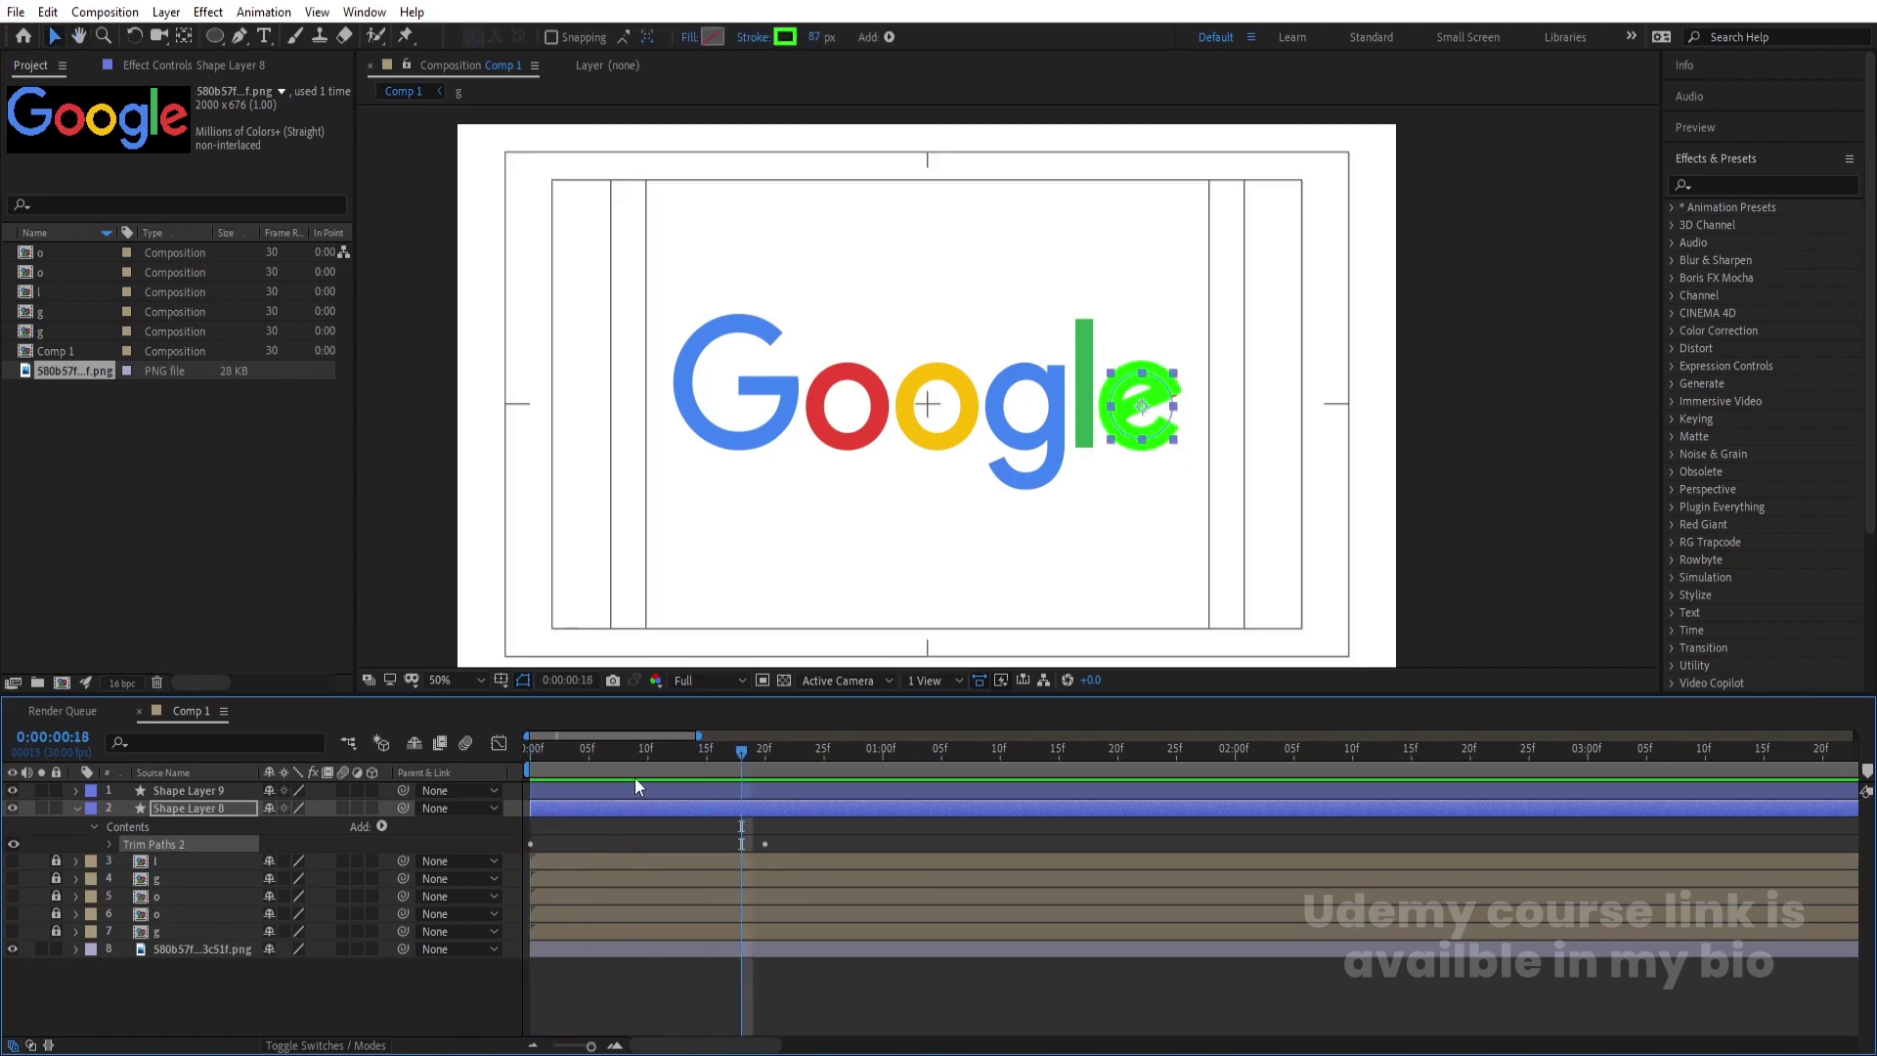
# - Start Shape Layer 9 at 0:00:00:18 and move its last End keyframe to 1:00
pyautogui.click(657, 792)
pyautogui.hotkey('alt', '[')
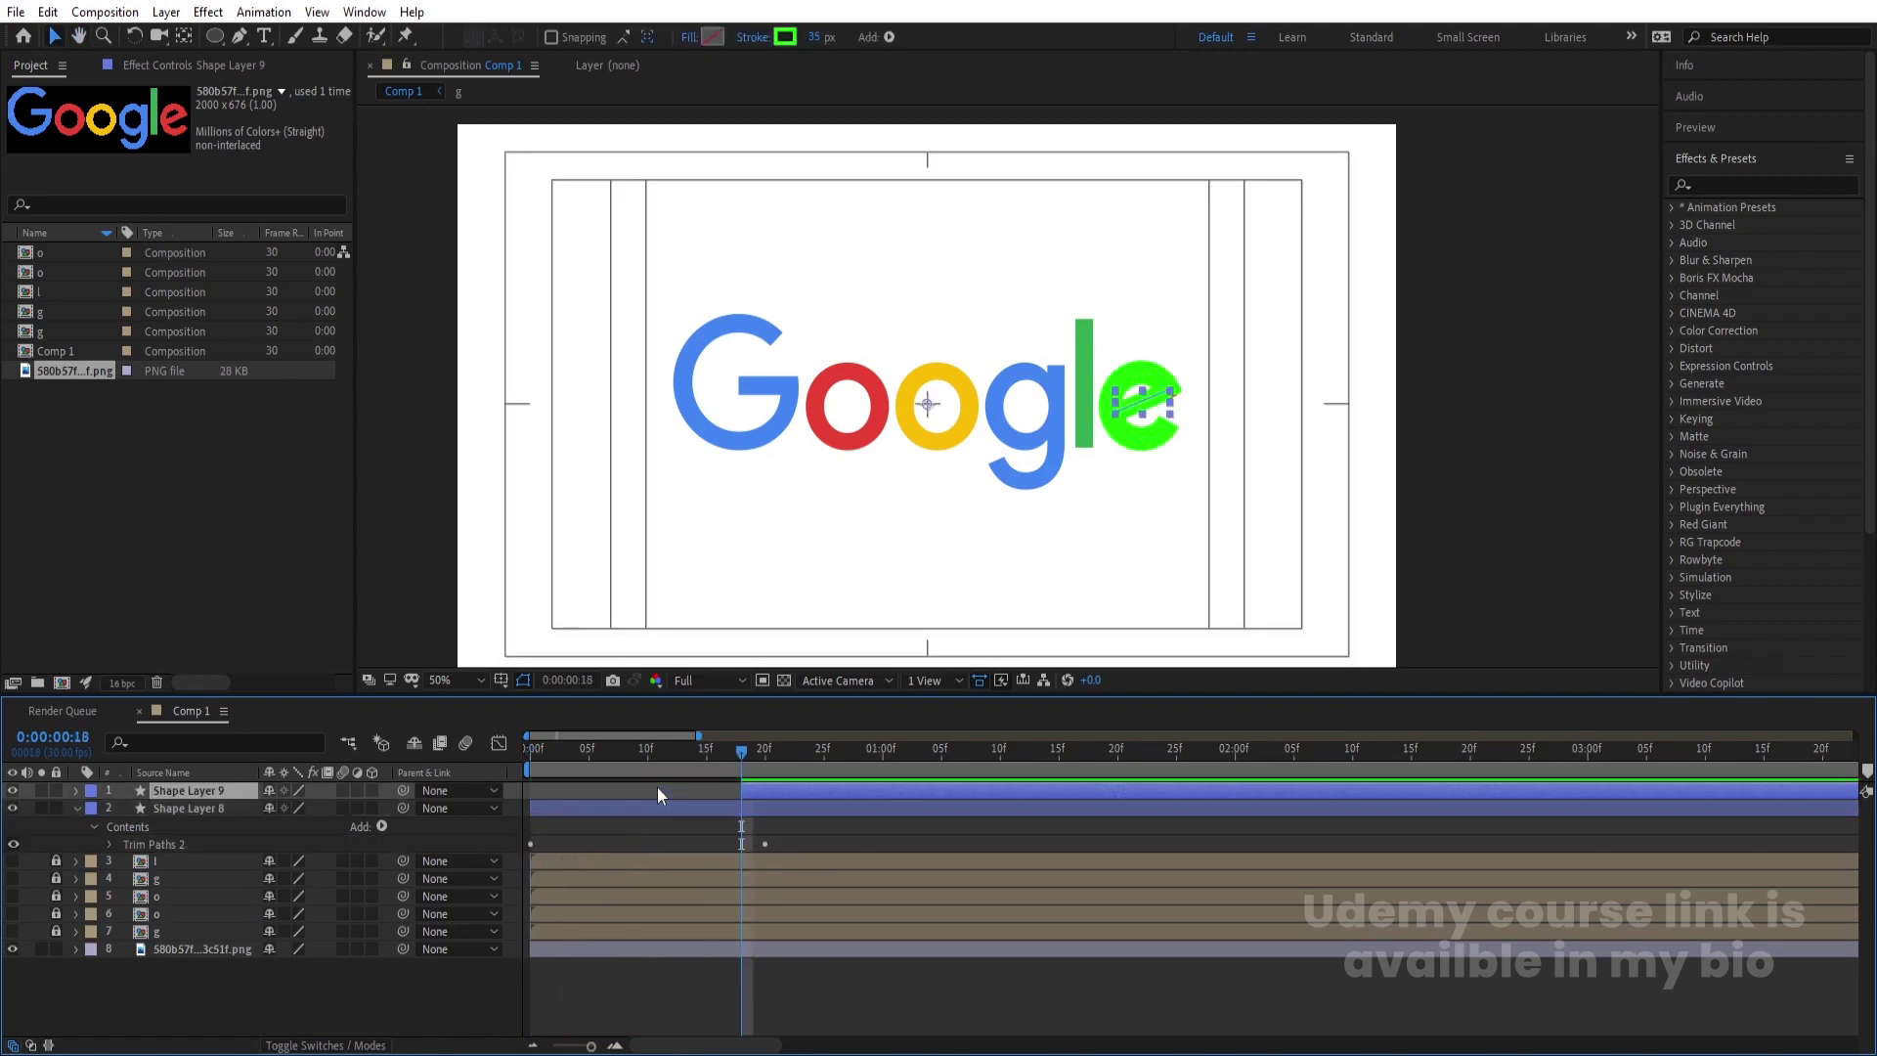
pyautogui.press('u')
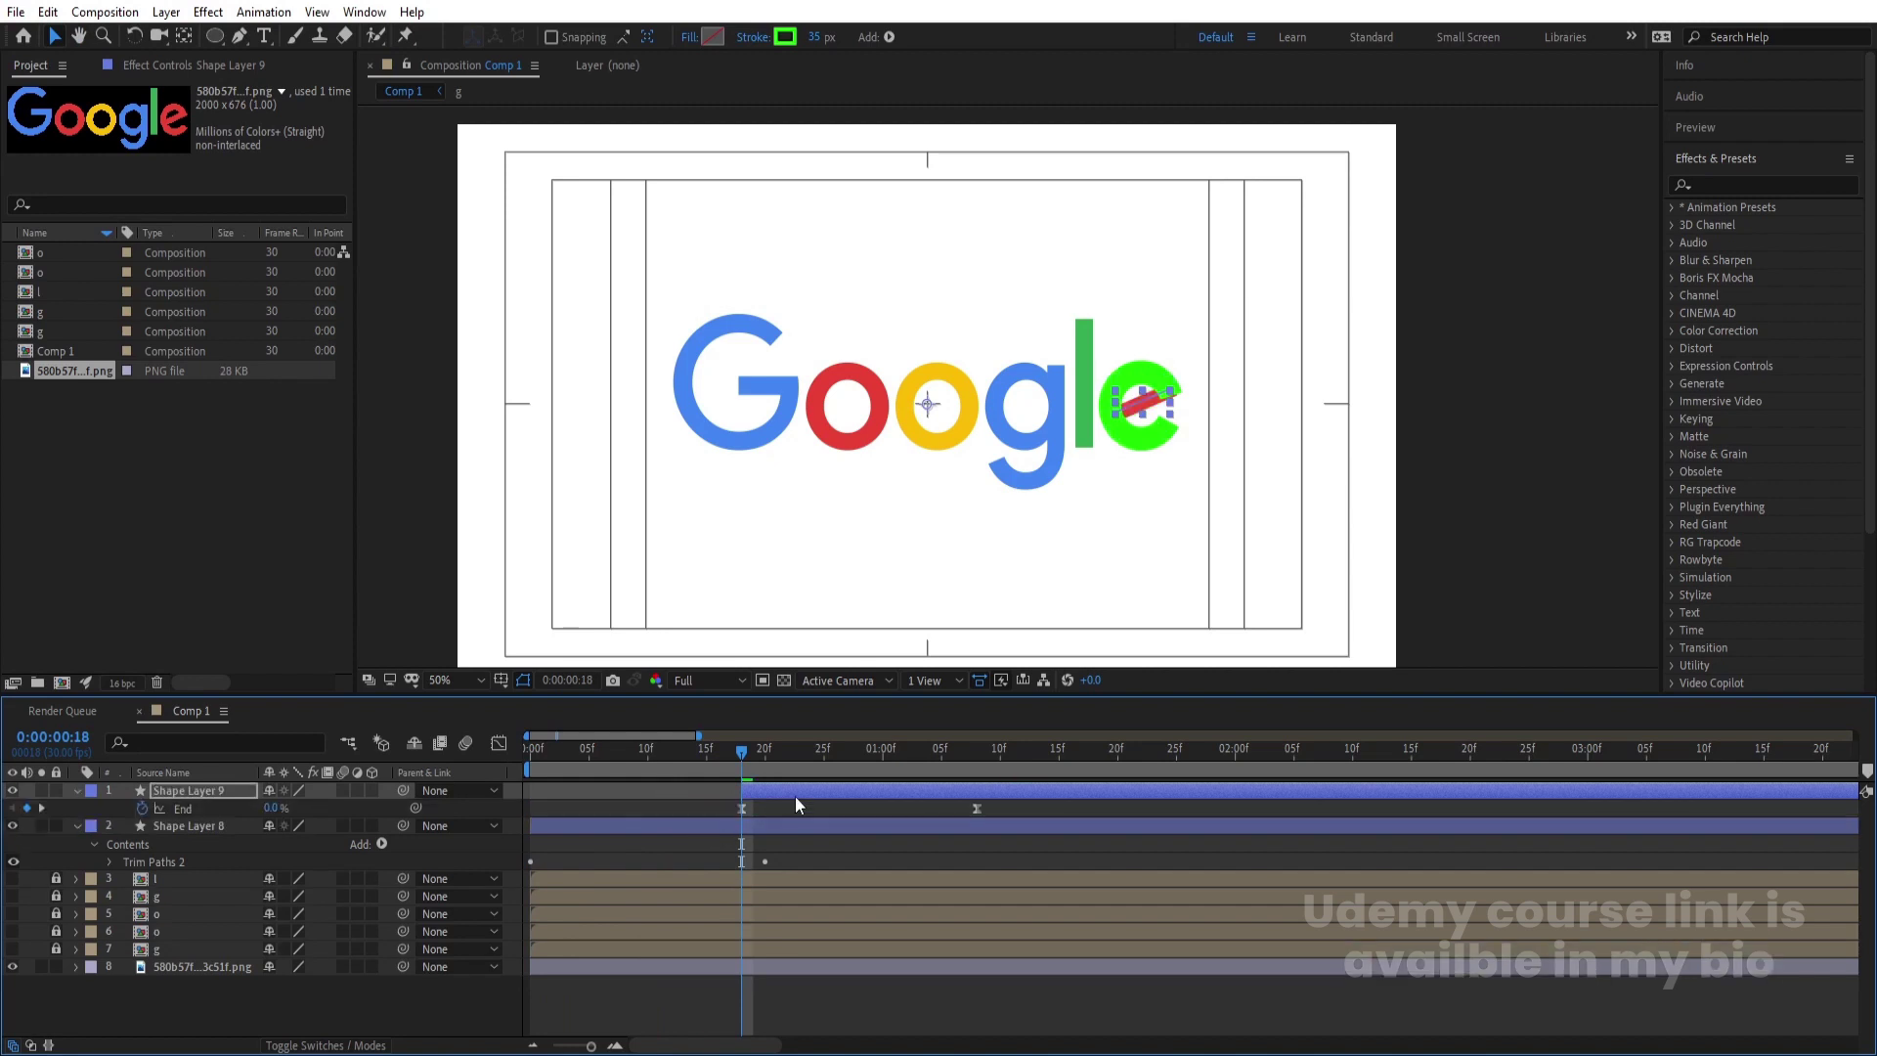
pyautogui.press('space')
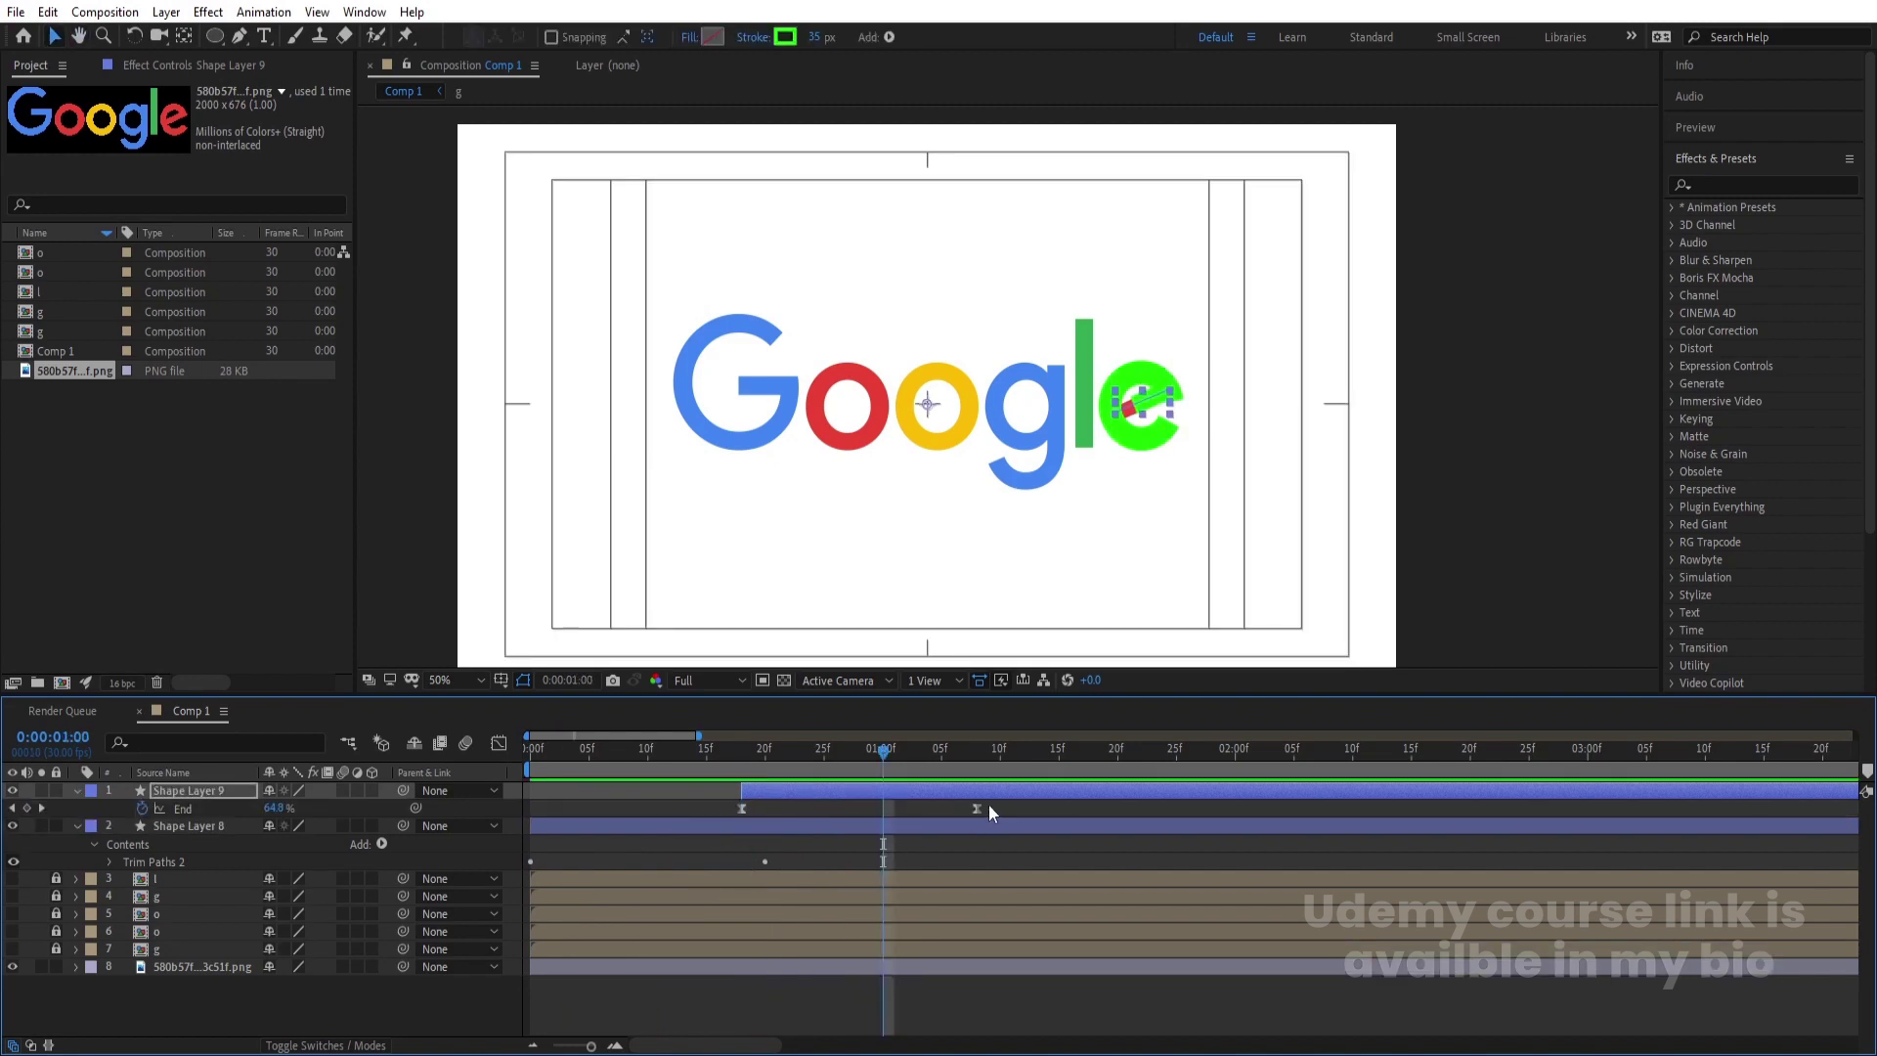
pyautogui.moveTo(977, 808); pyautogui.dragTo(806, 789)
pyautogui.click(727, 751)
pyautogui.press('Home')
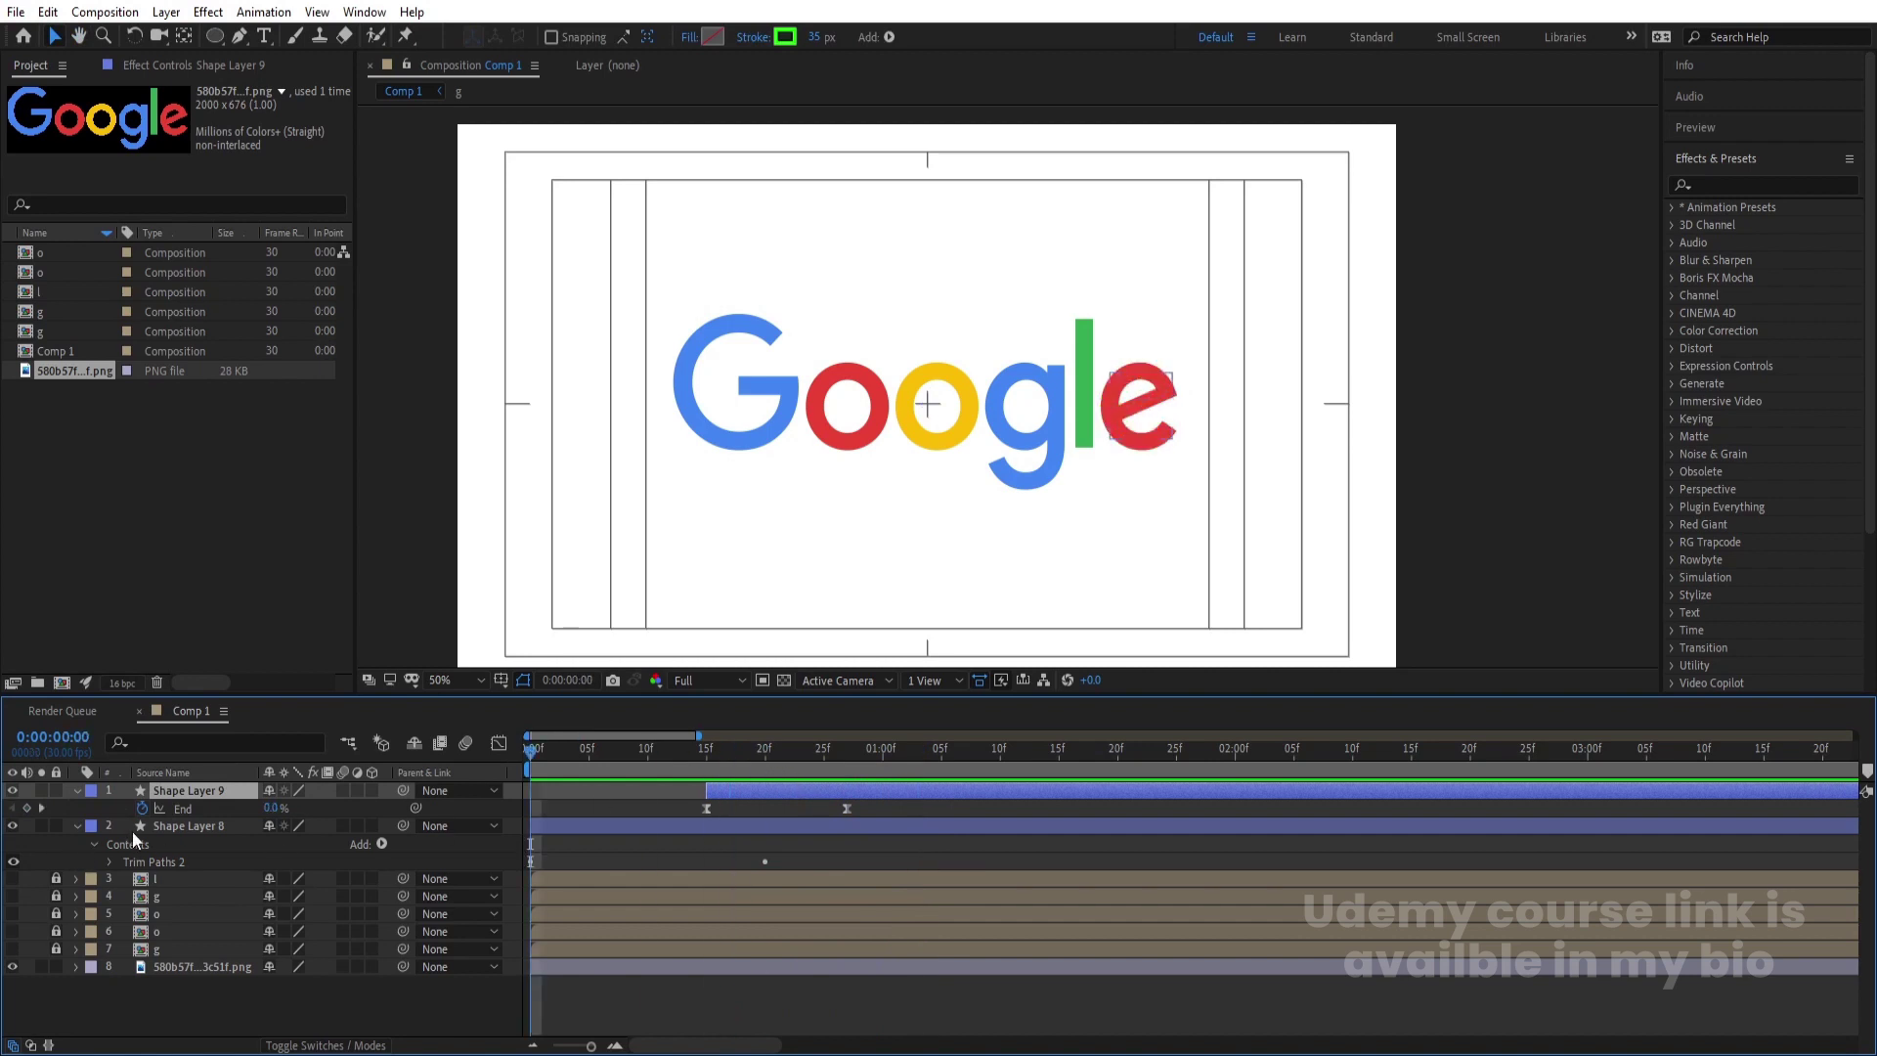
# - Precompose Shape Layers 8 and 9 as 'e', unhide the letter layers and preview
pyautogui.click(174, 829)
pyautogui.keyDown('ctrl'); pyautogui.click(167, 788); pyautogui.keyUp('ctrl')
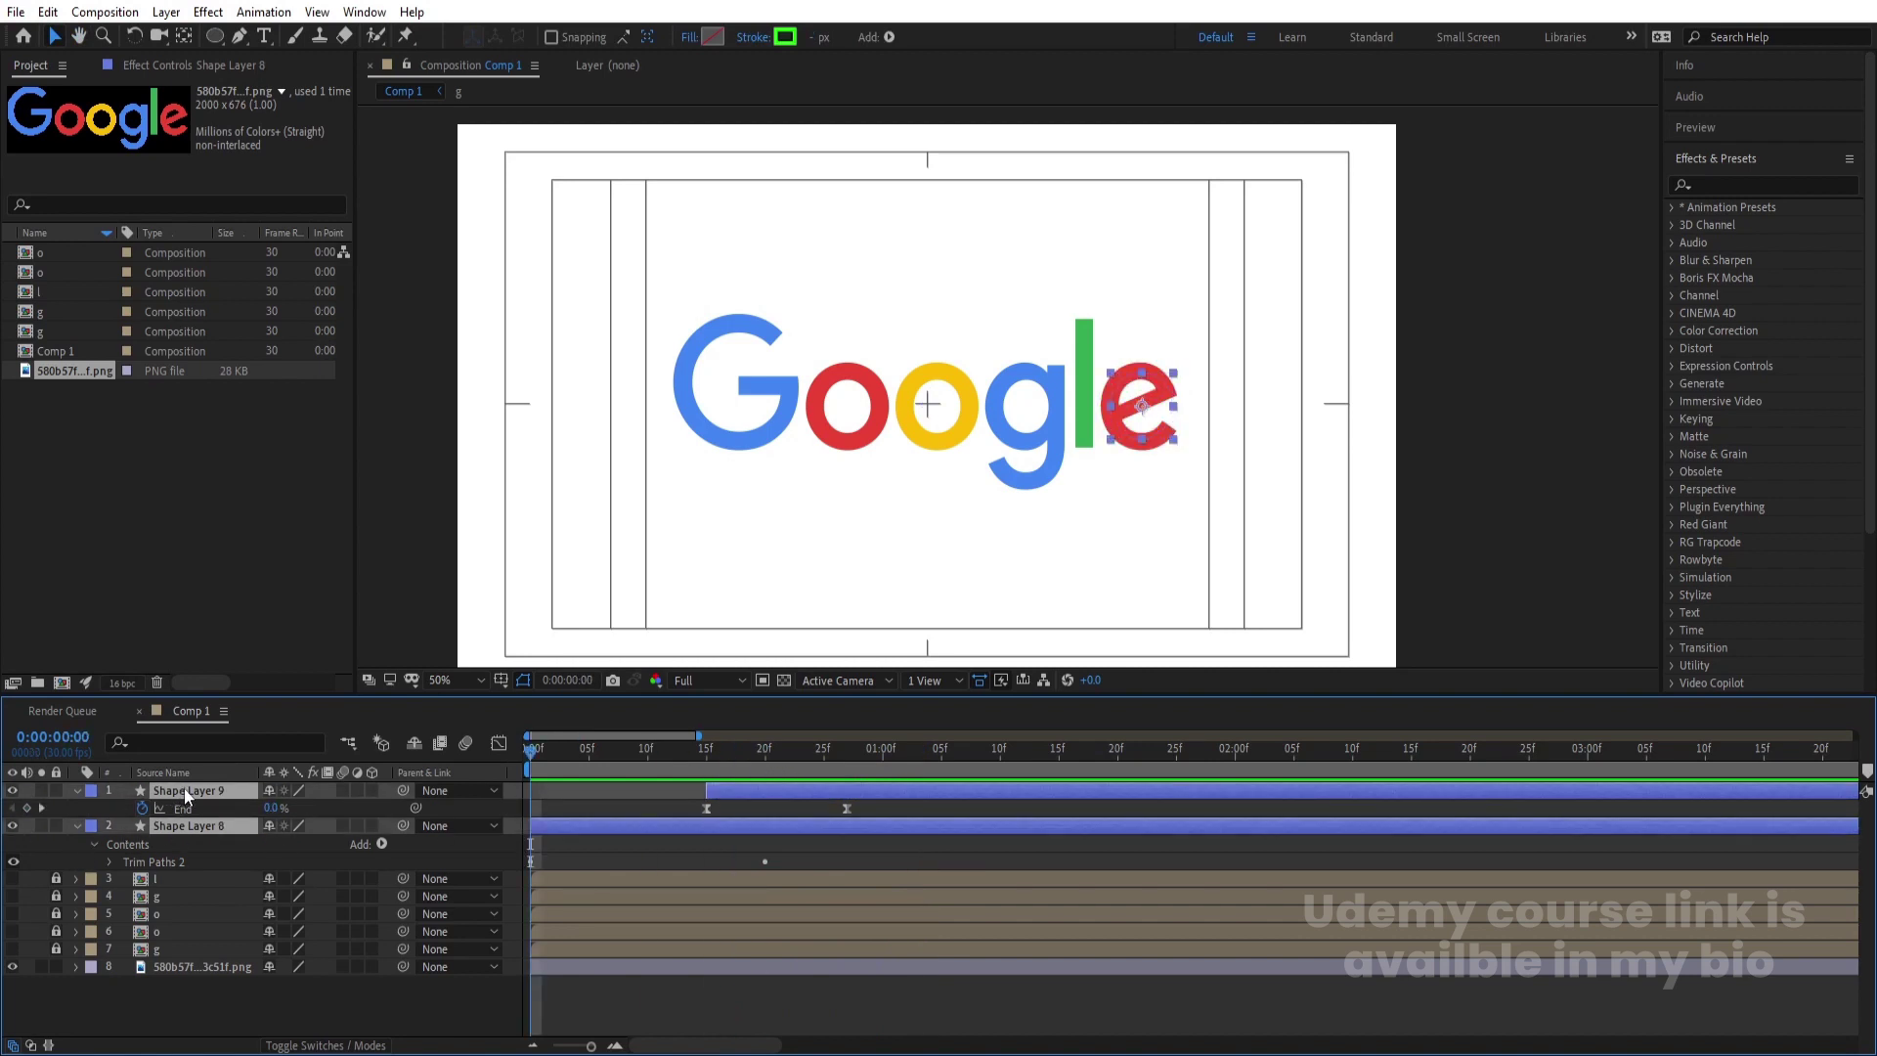
pyautogui.hotkey('ctrl', 'shift', 'c')
pyautogui.write('e')
pyautogui.press('Return')
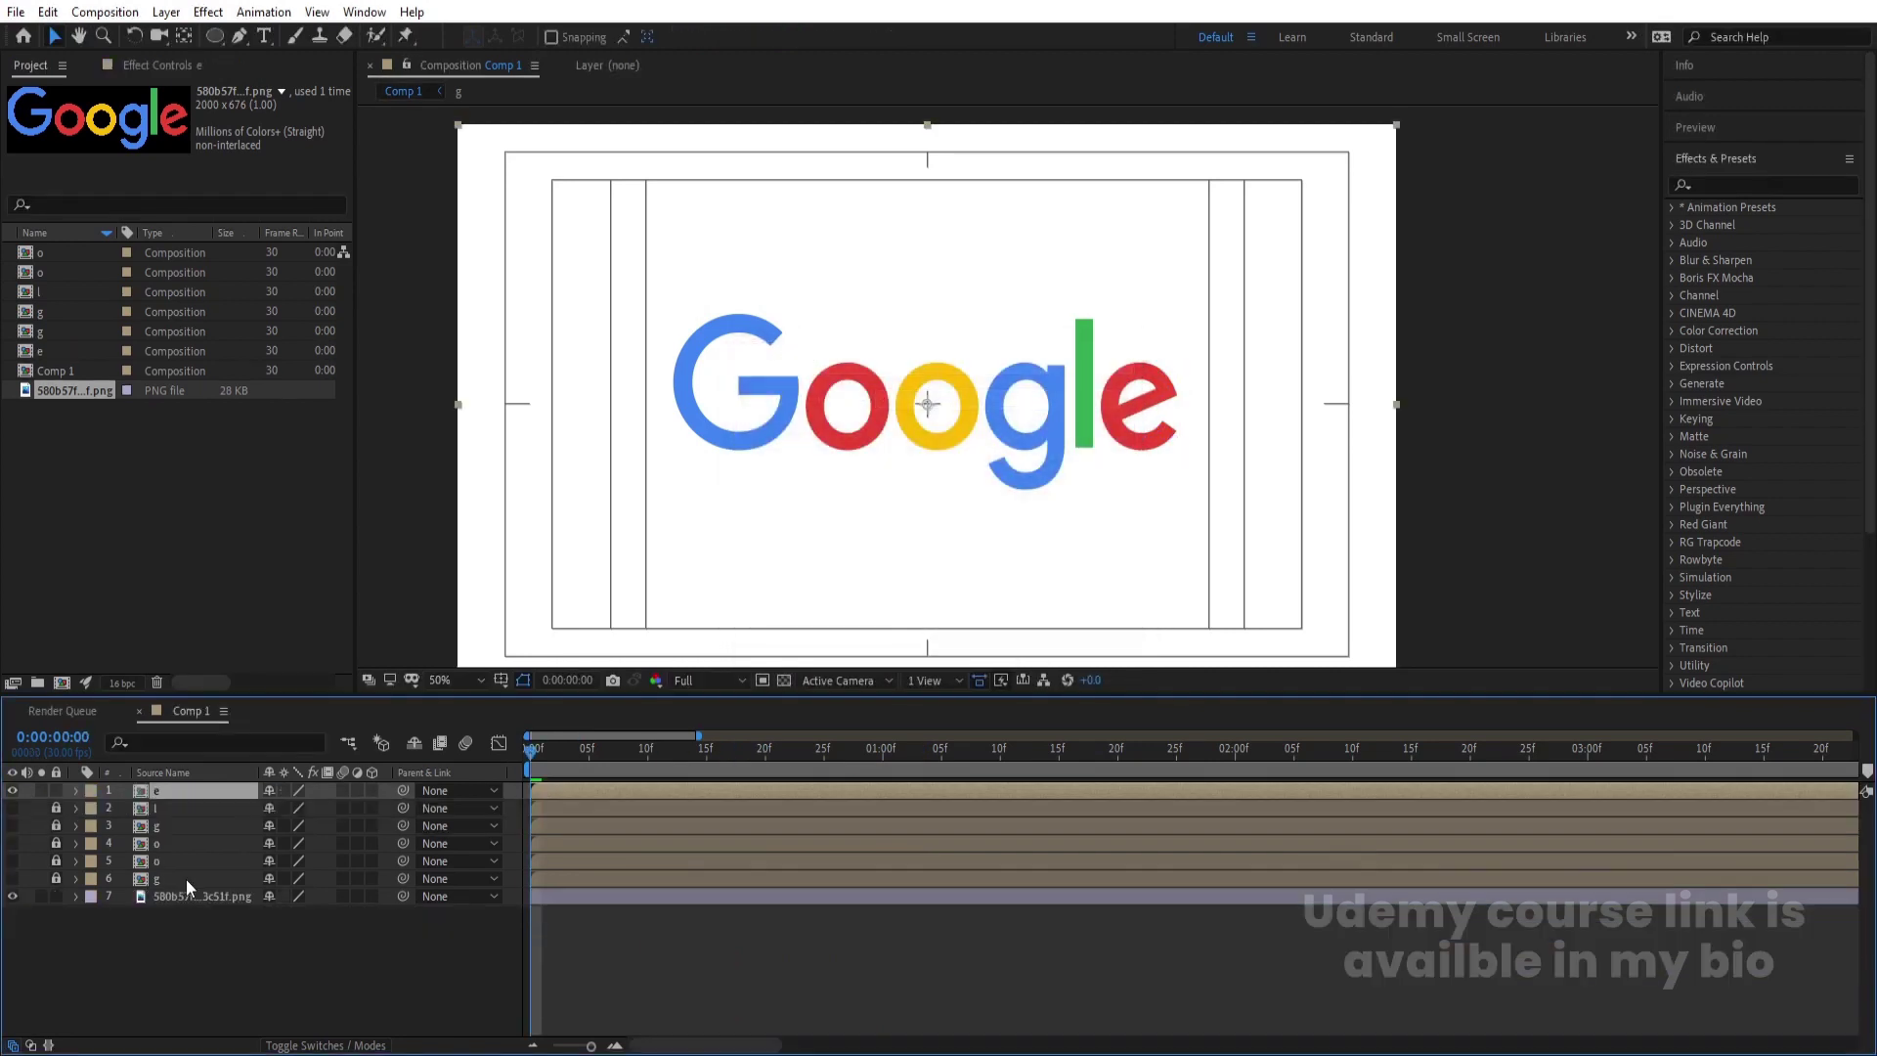
pyautogui.moveTo(12, 807); pyautogui.dragTo(55, 808)
pyautogui.press('space')
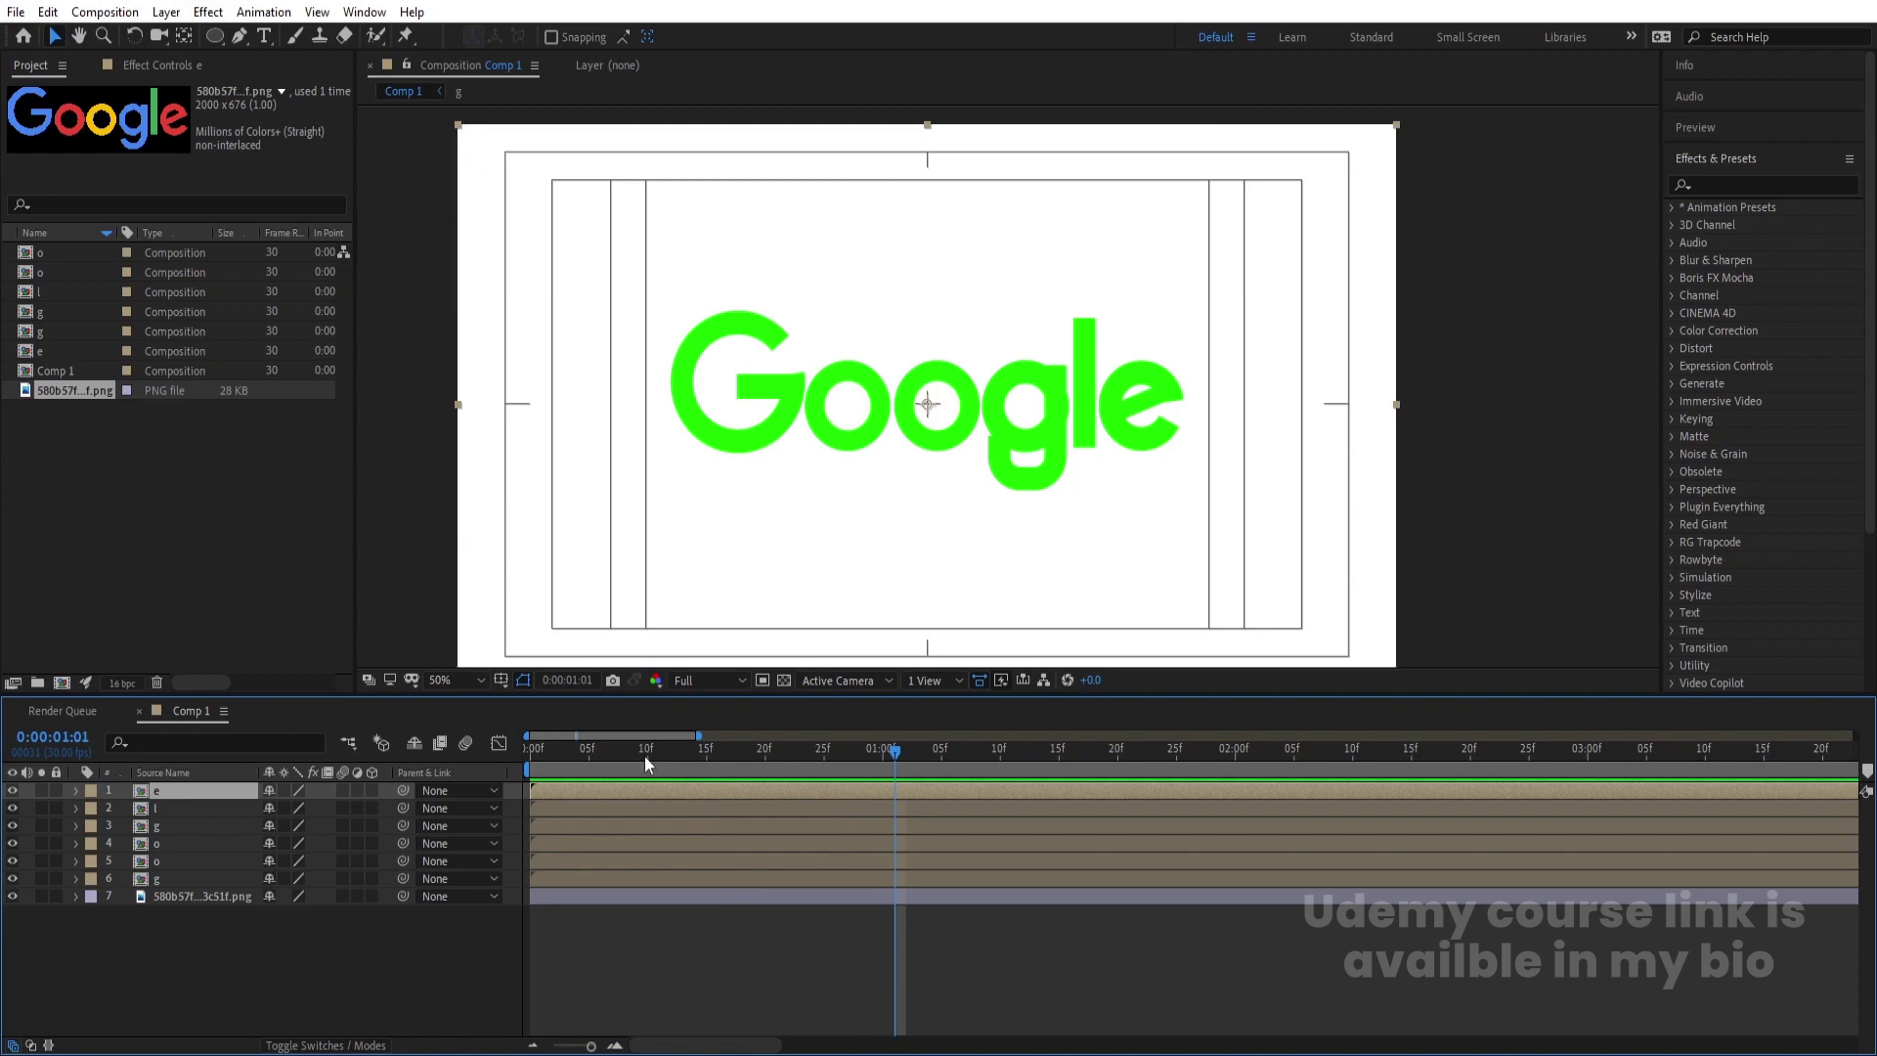
pyautogui.press('space')
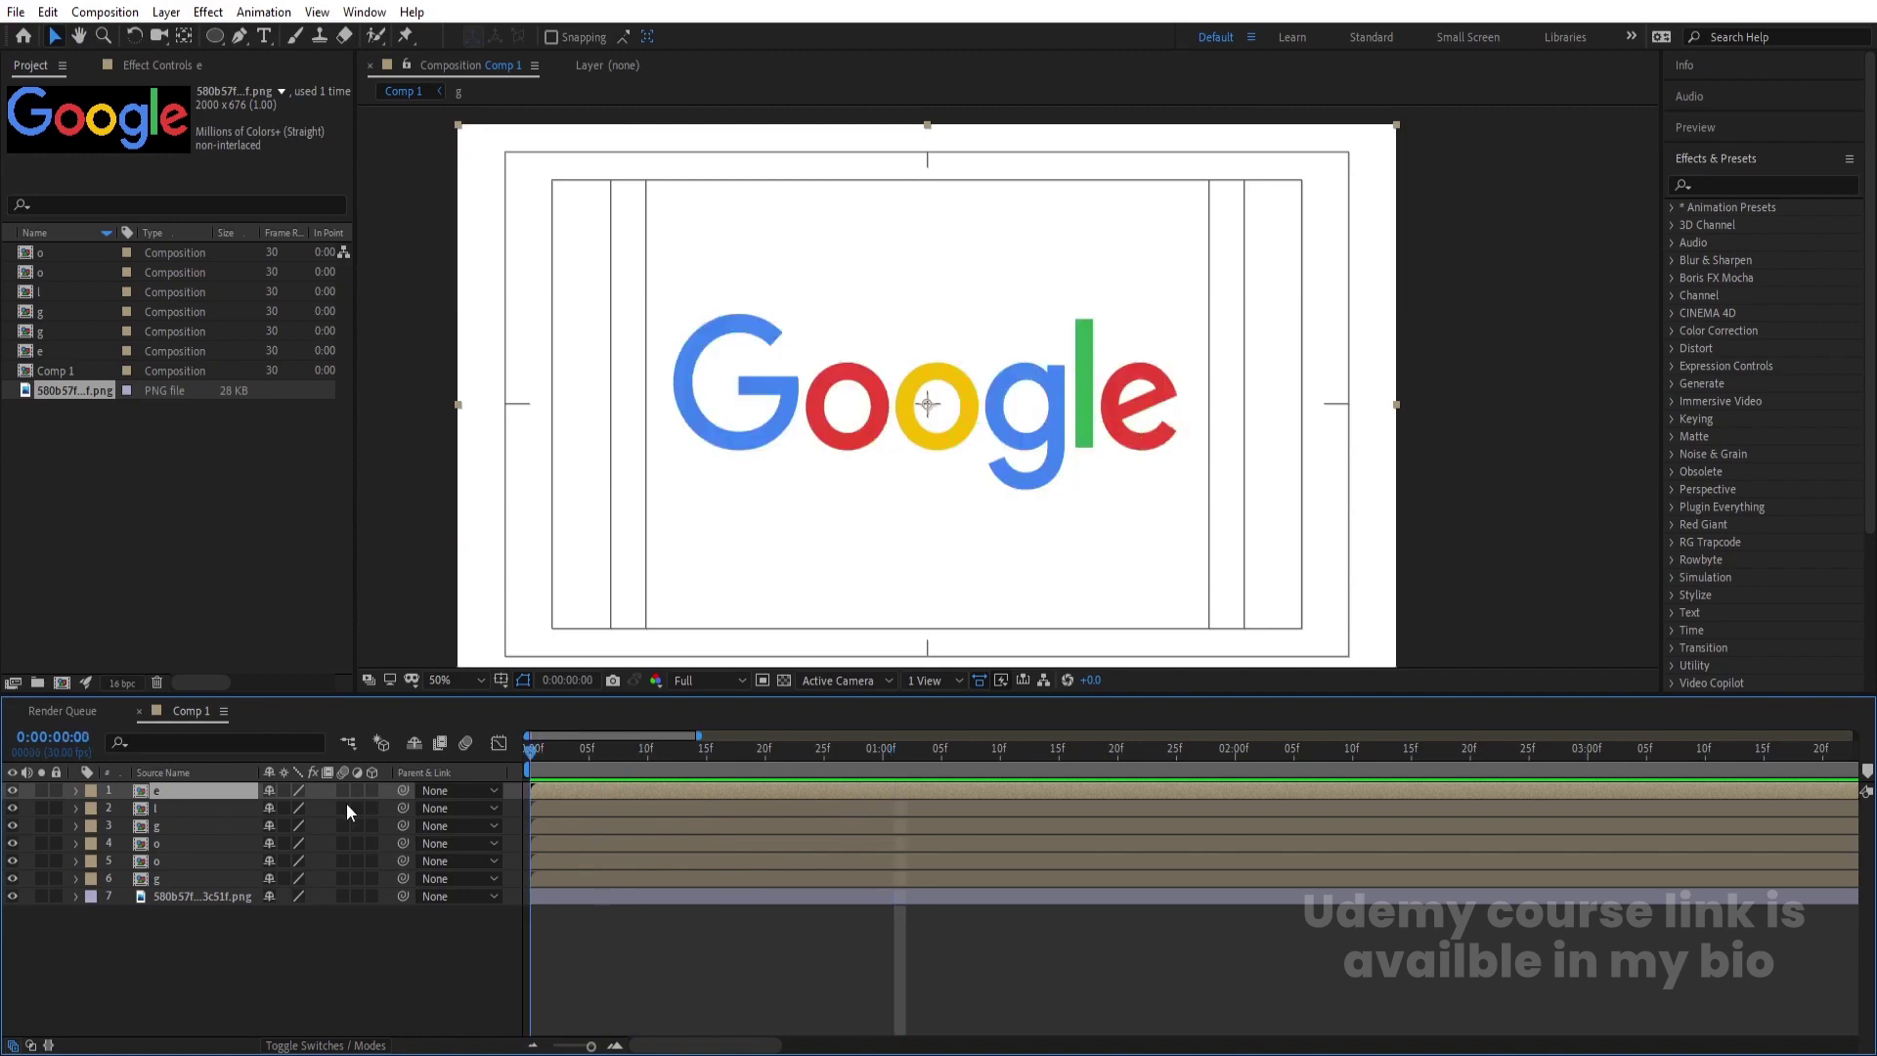
# - Start the first o at frame 5, the second o at 10, and the g at 15
pyautogui.click(586, 755)
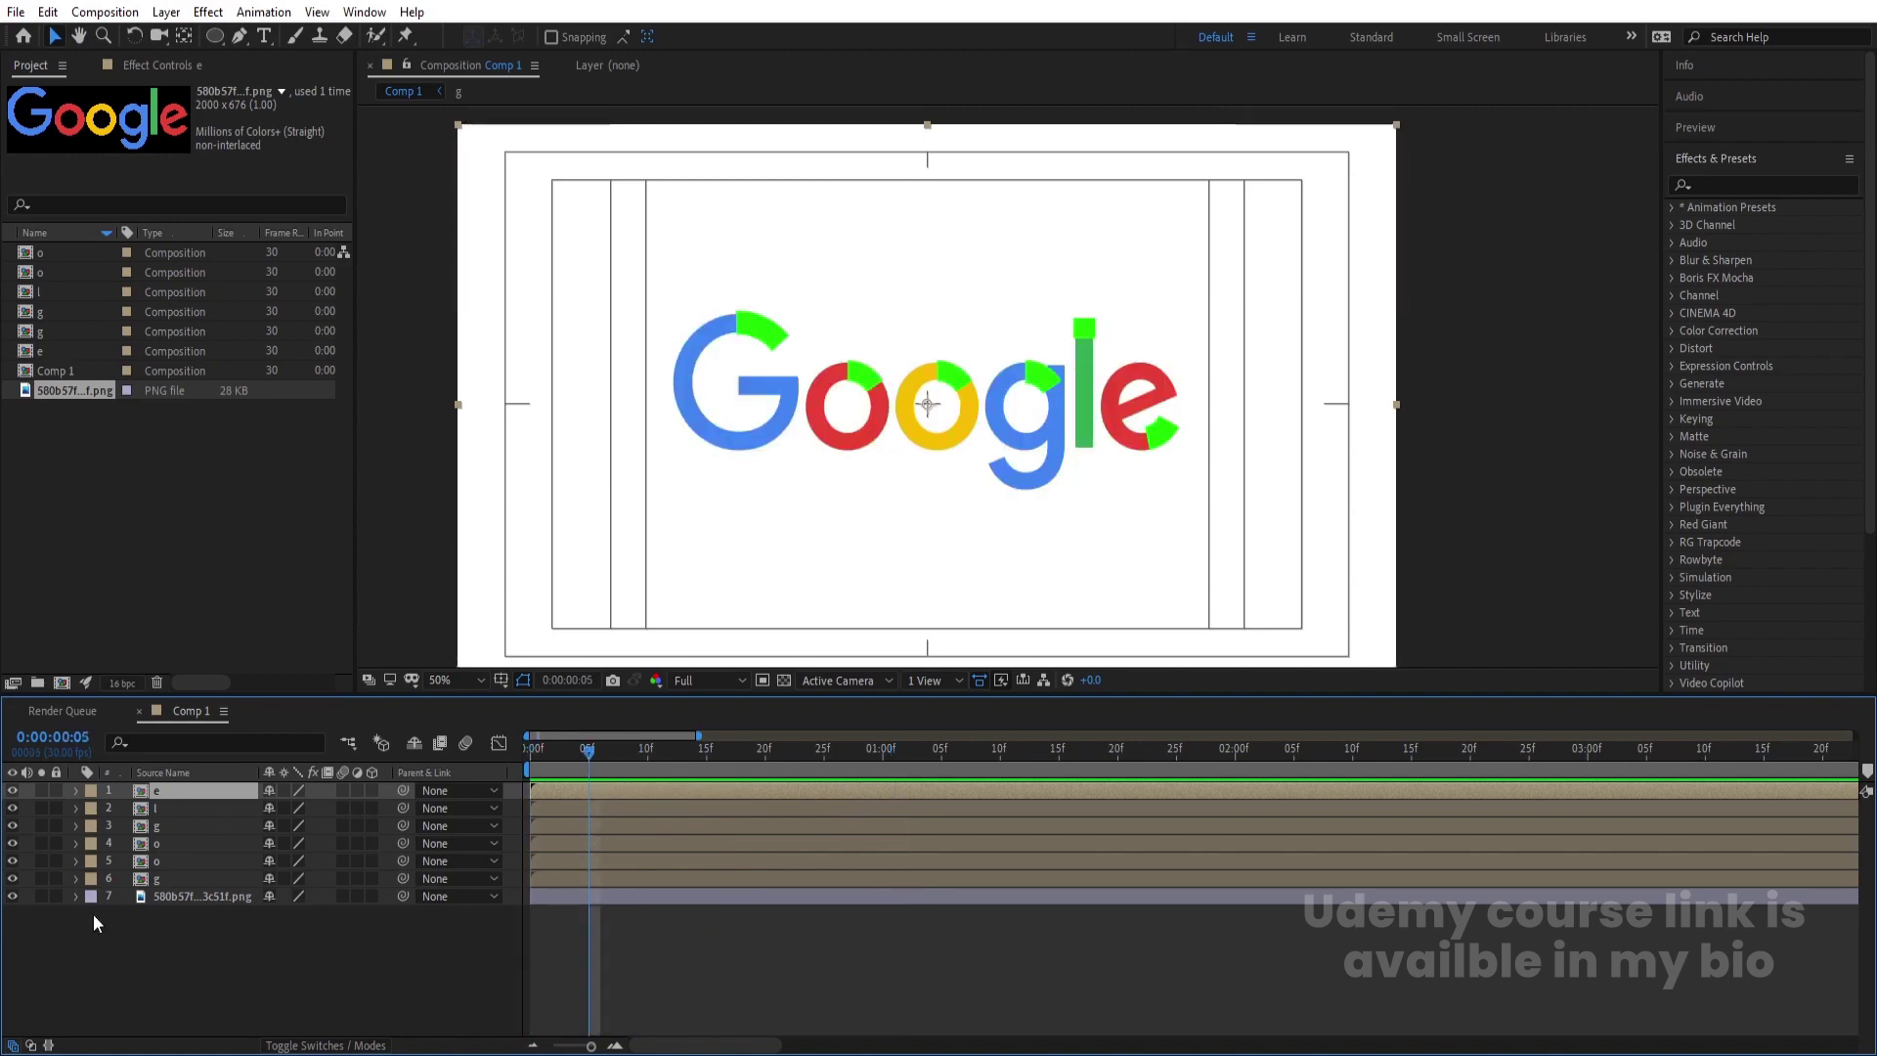
pyautogui.click(155, 860)
pyautogui.hotkey('alt', '[')
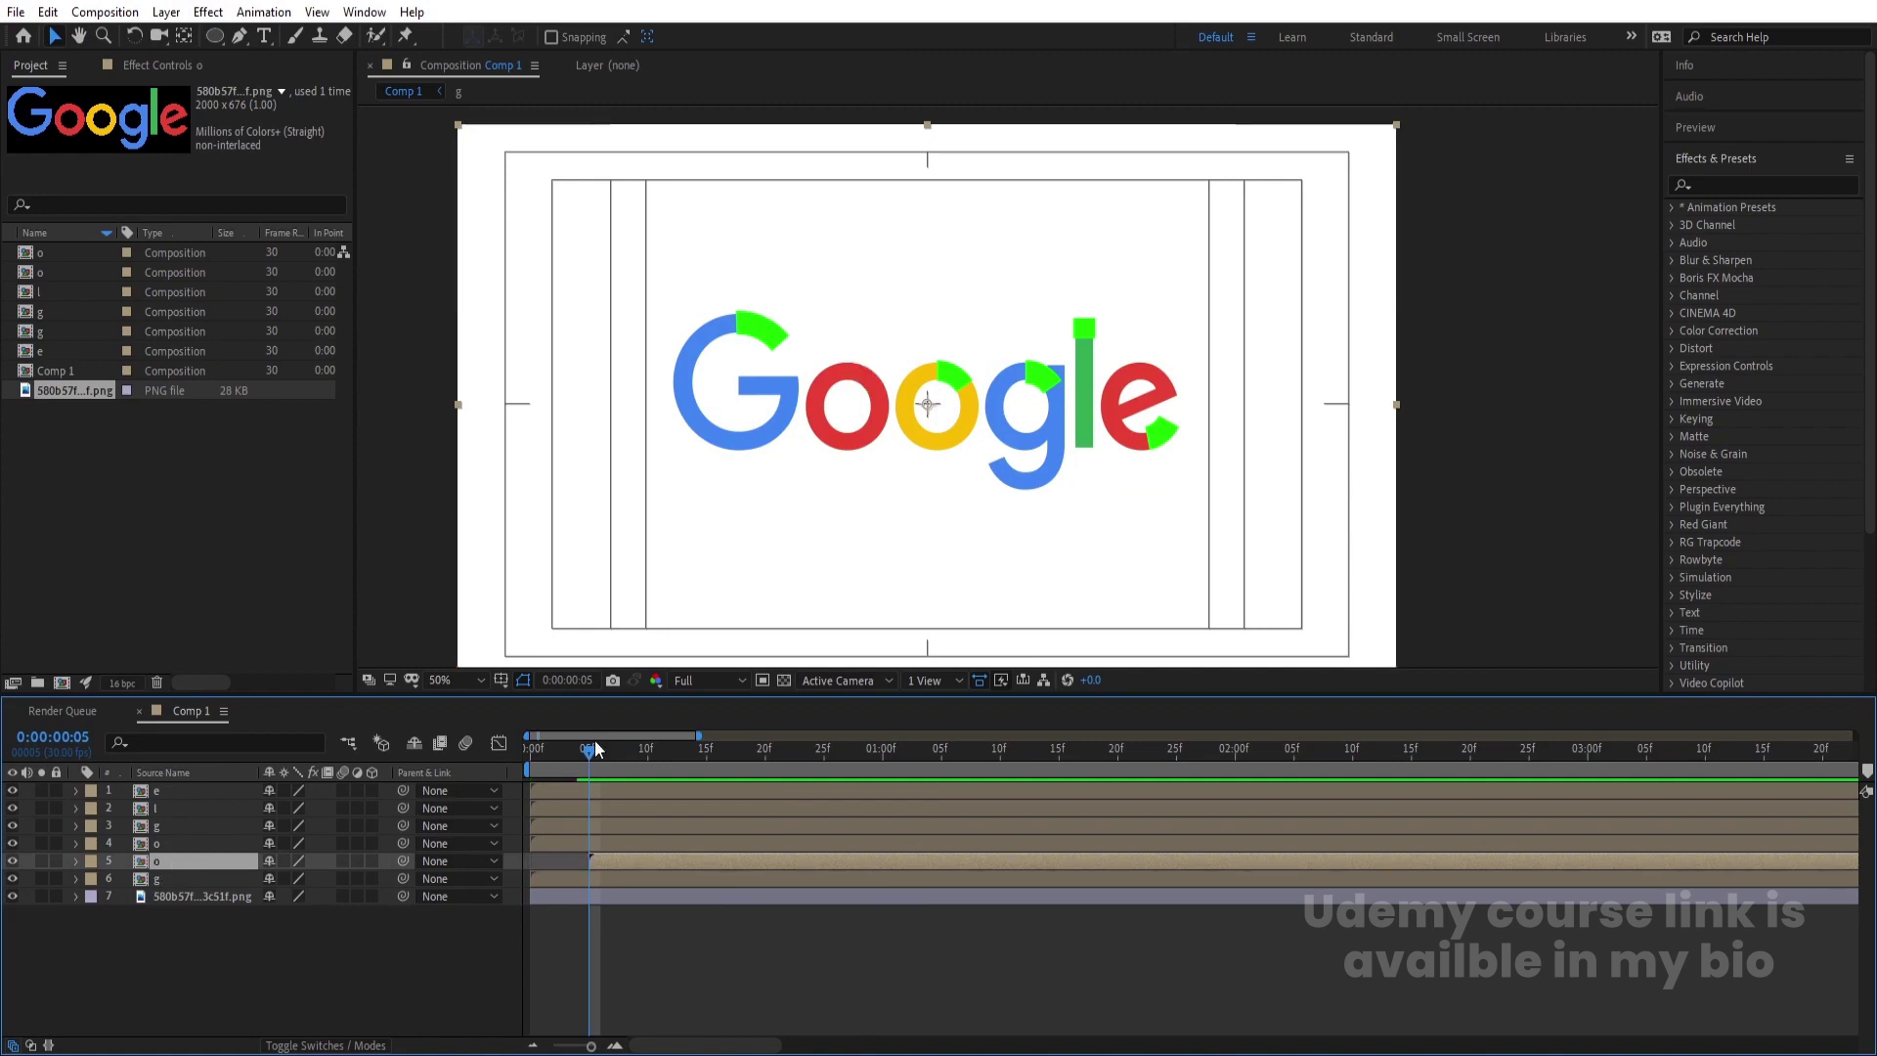
pyautogui.click(647, 762)
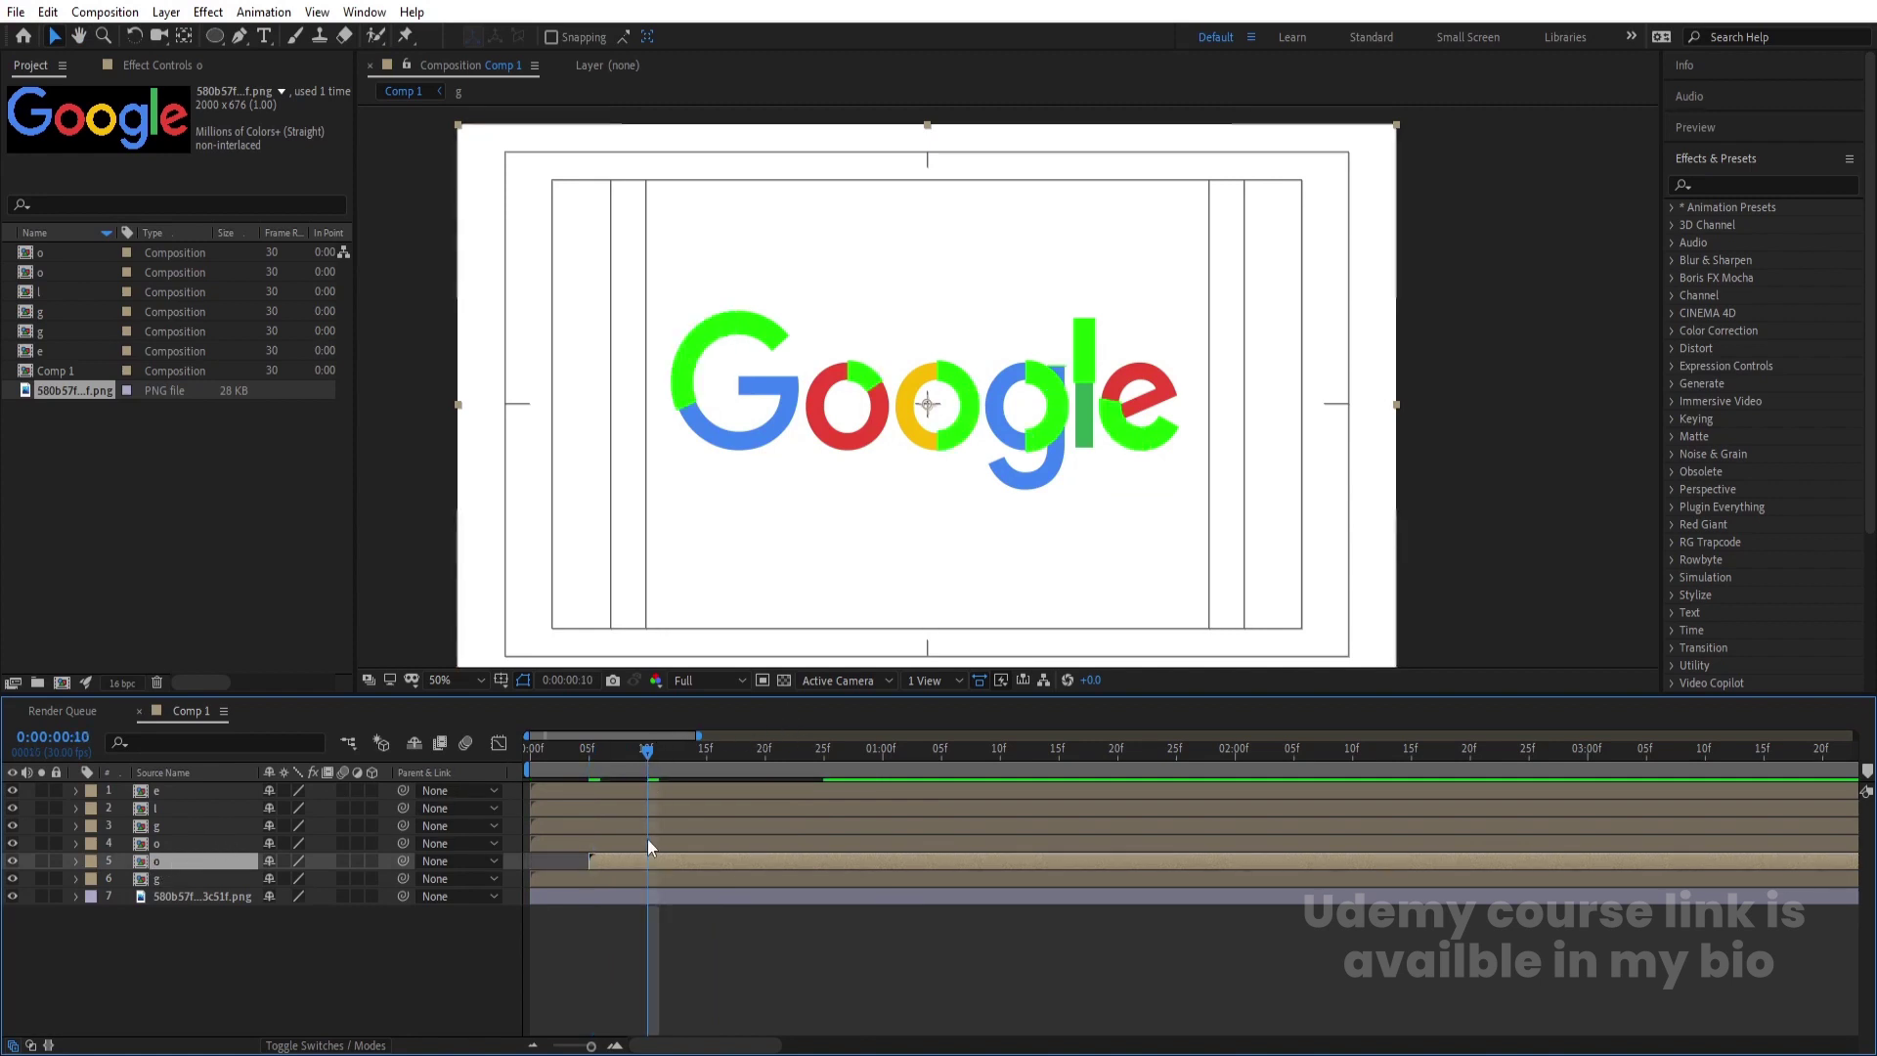
pyautogui.click(674, 841)
pyautogui.hotkey('alt', '[')
pyautogui.click(706, 758)
pyautogui.click(712, 825)
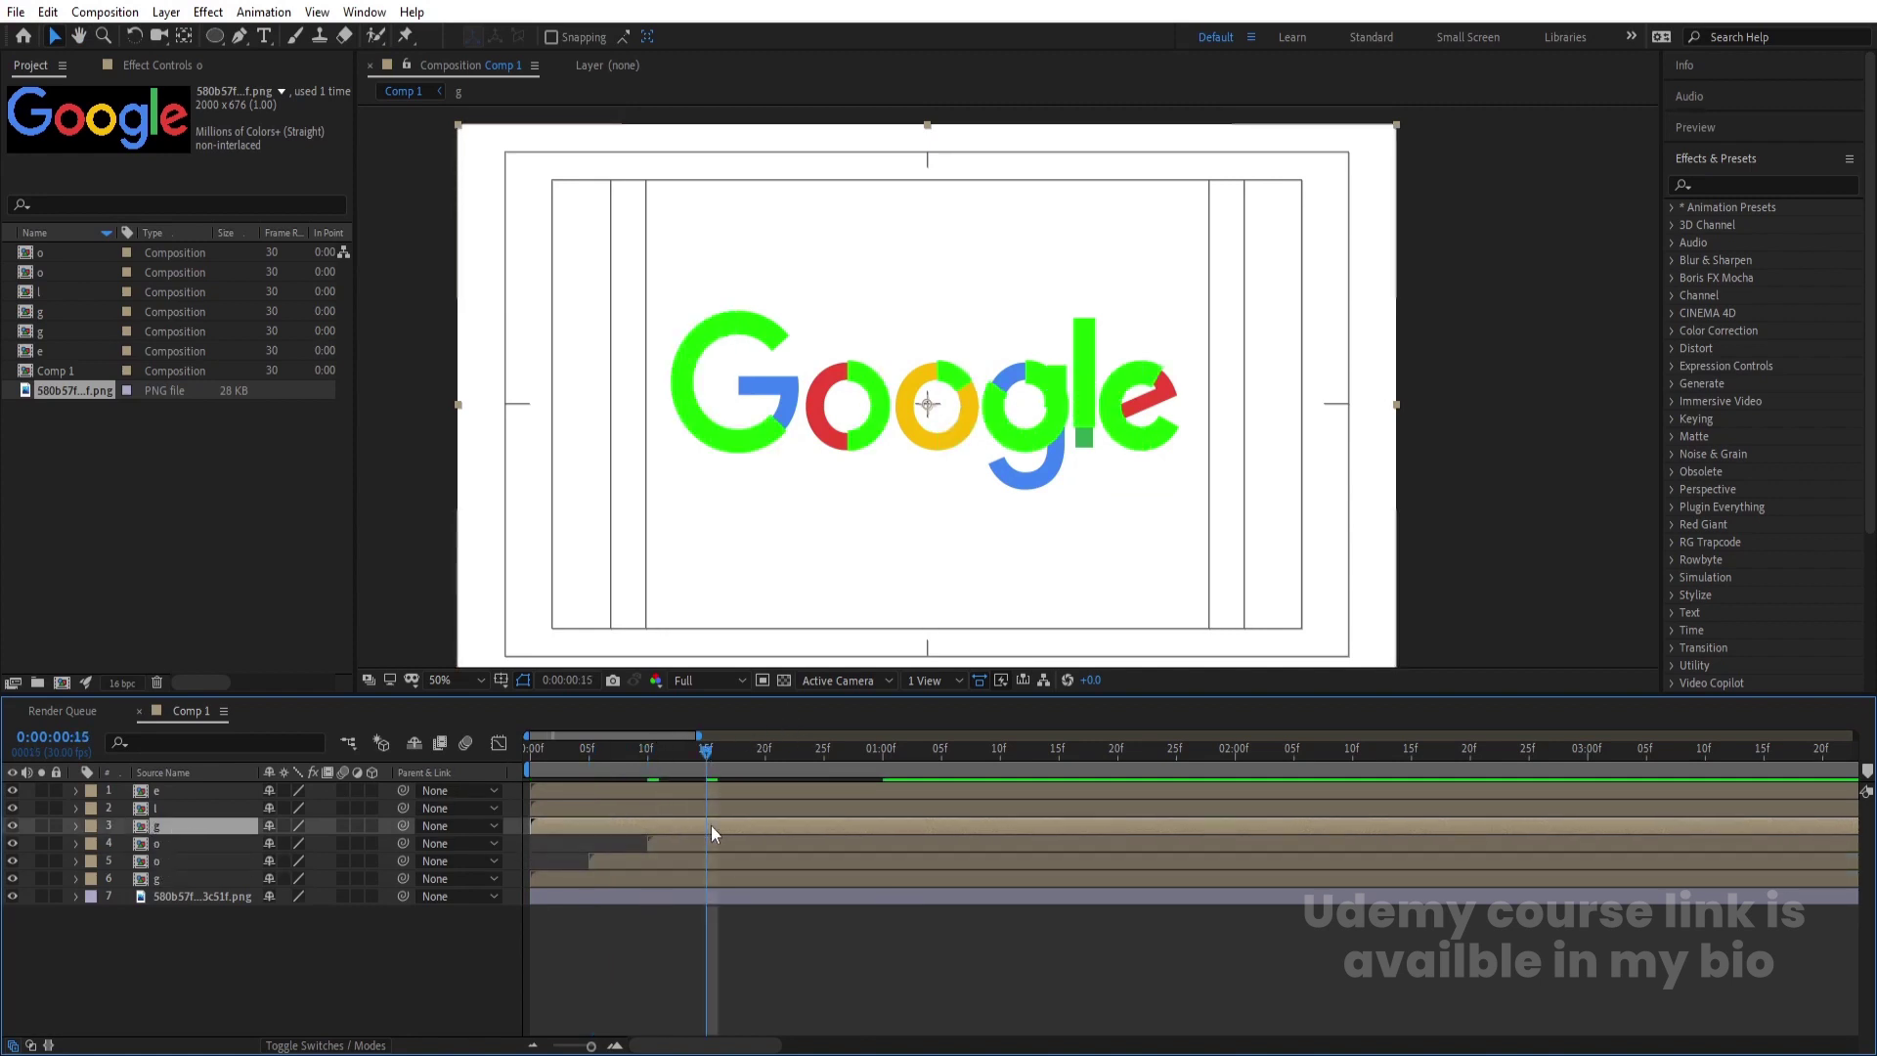
pyautogui.hotkey('alt', '[')
# - Start the l at frame 20 and the e at 25, preview, then select all six letters
pyautogui.click(766, 749)
pyautogui.click(770, 788)
pyautogui.hotkey('alt', '[')
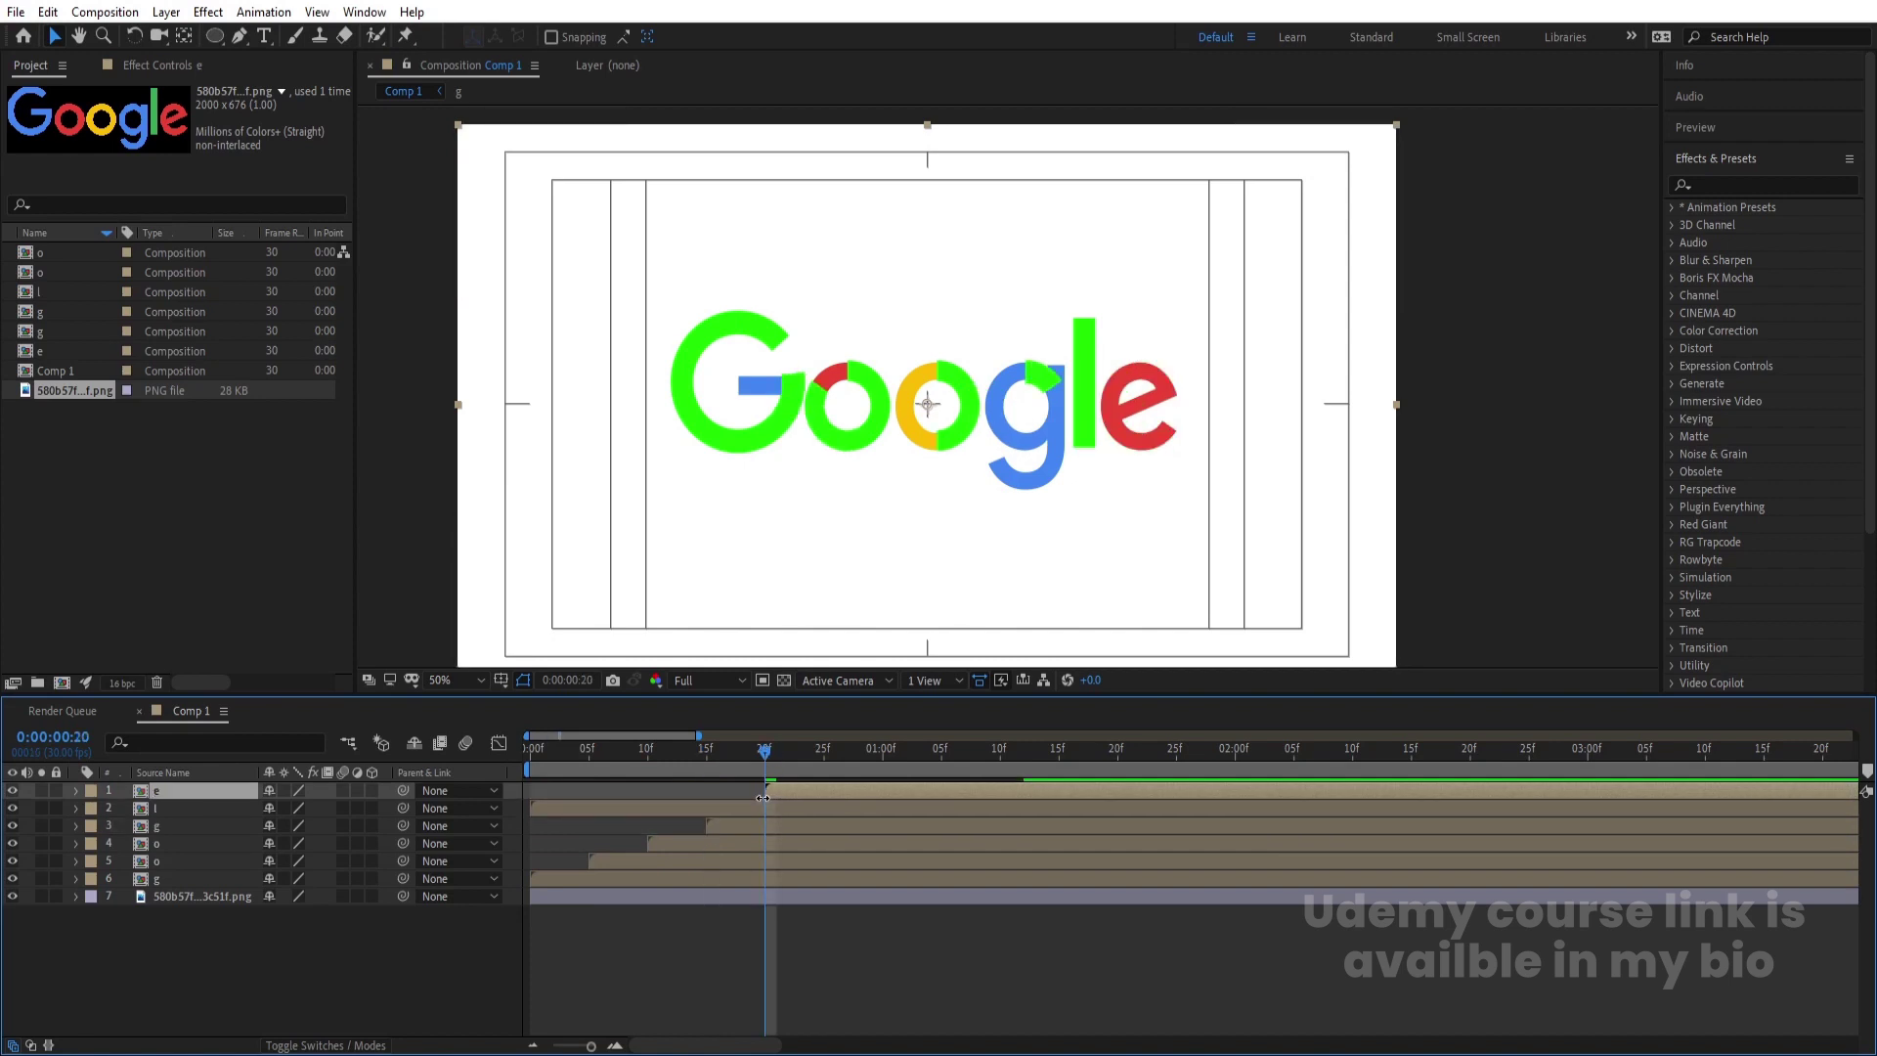
pyautogui.click(766, 804)
pyautogui.hotkey('alt', '[')
pyautogui.click(824, 757)
pyautogui.click(825, 790)
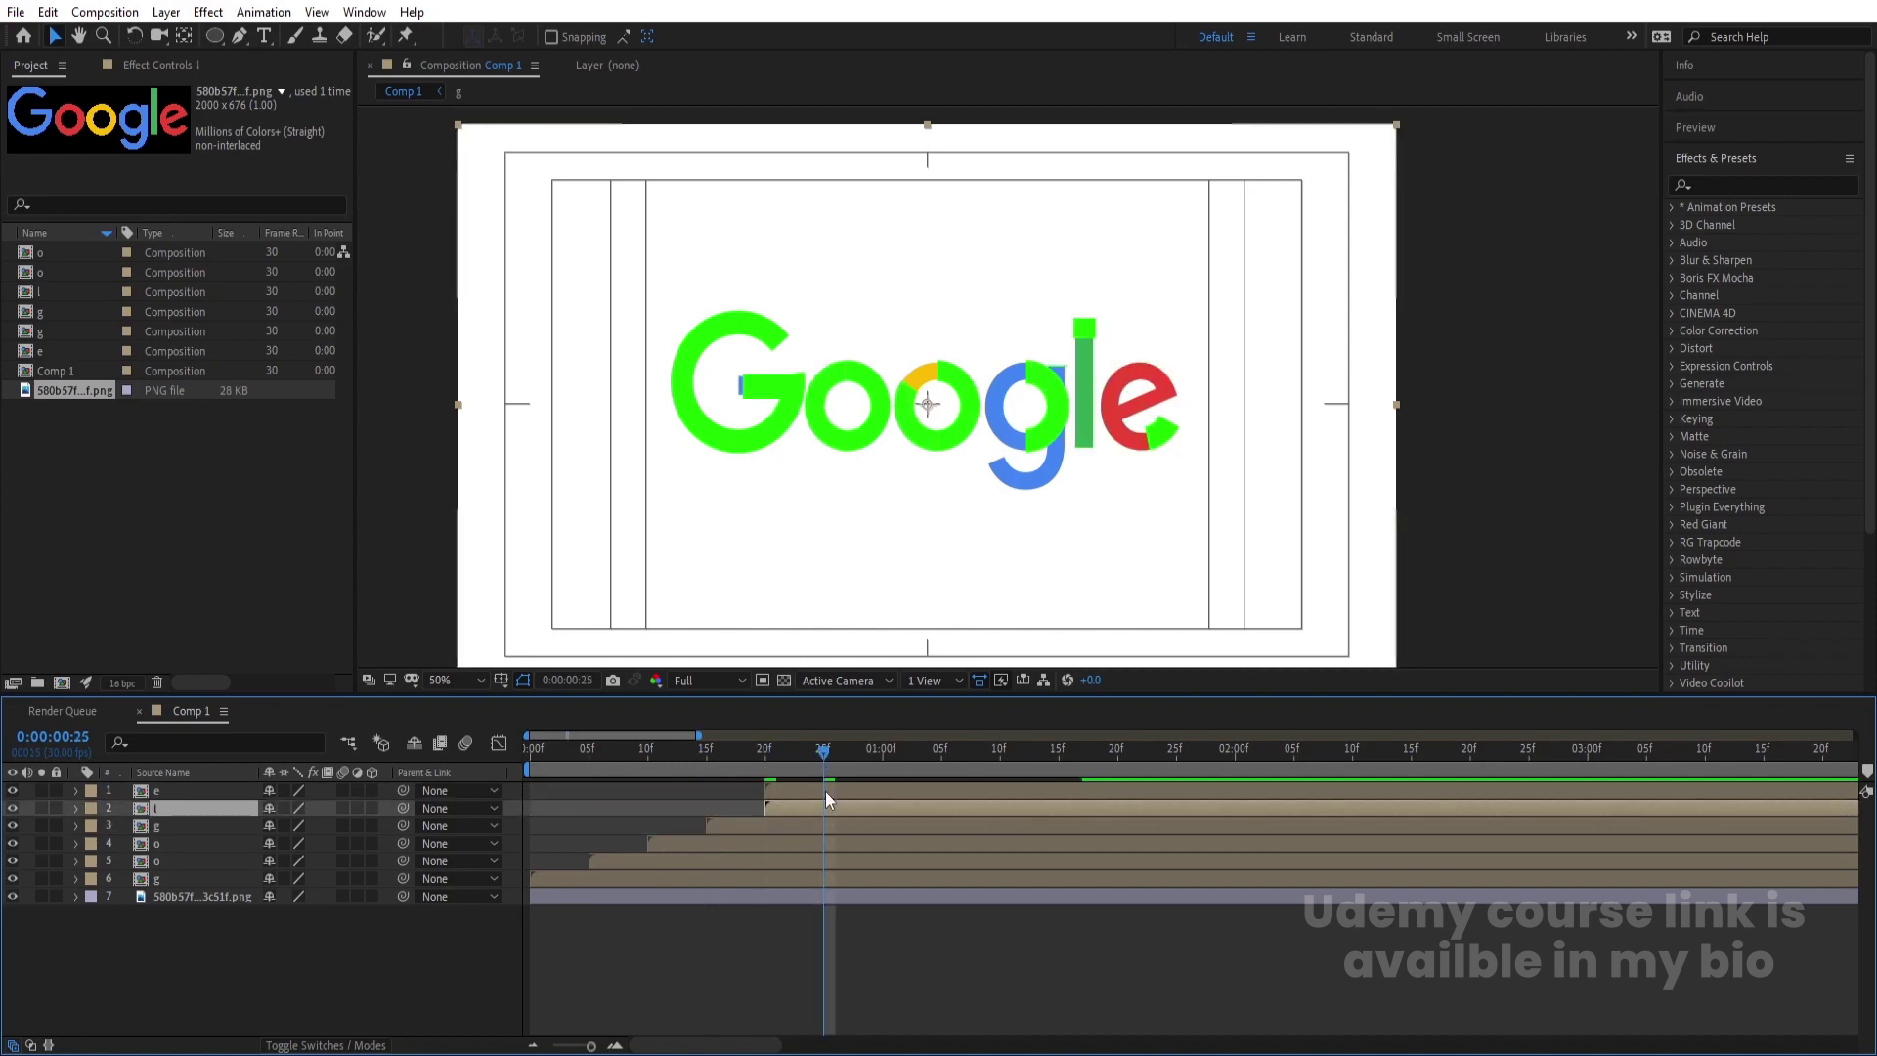
pyautogui.hotkey('alt', '[')
pyautogui.press('space')
pyautogui.press('space')
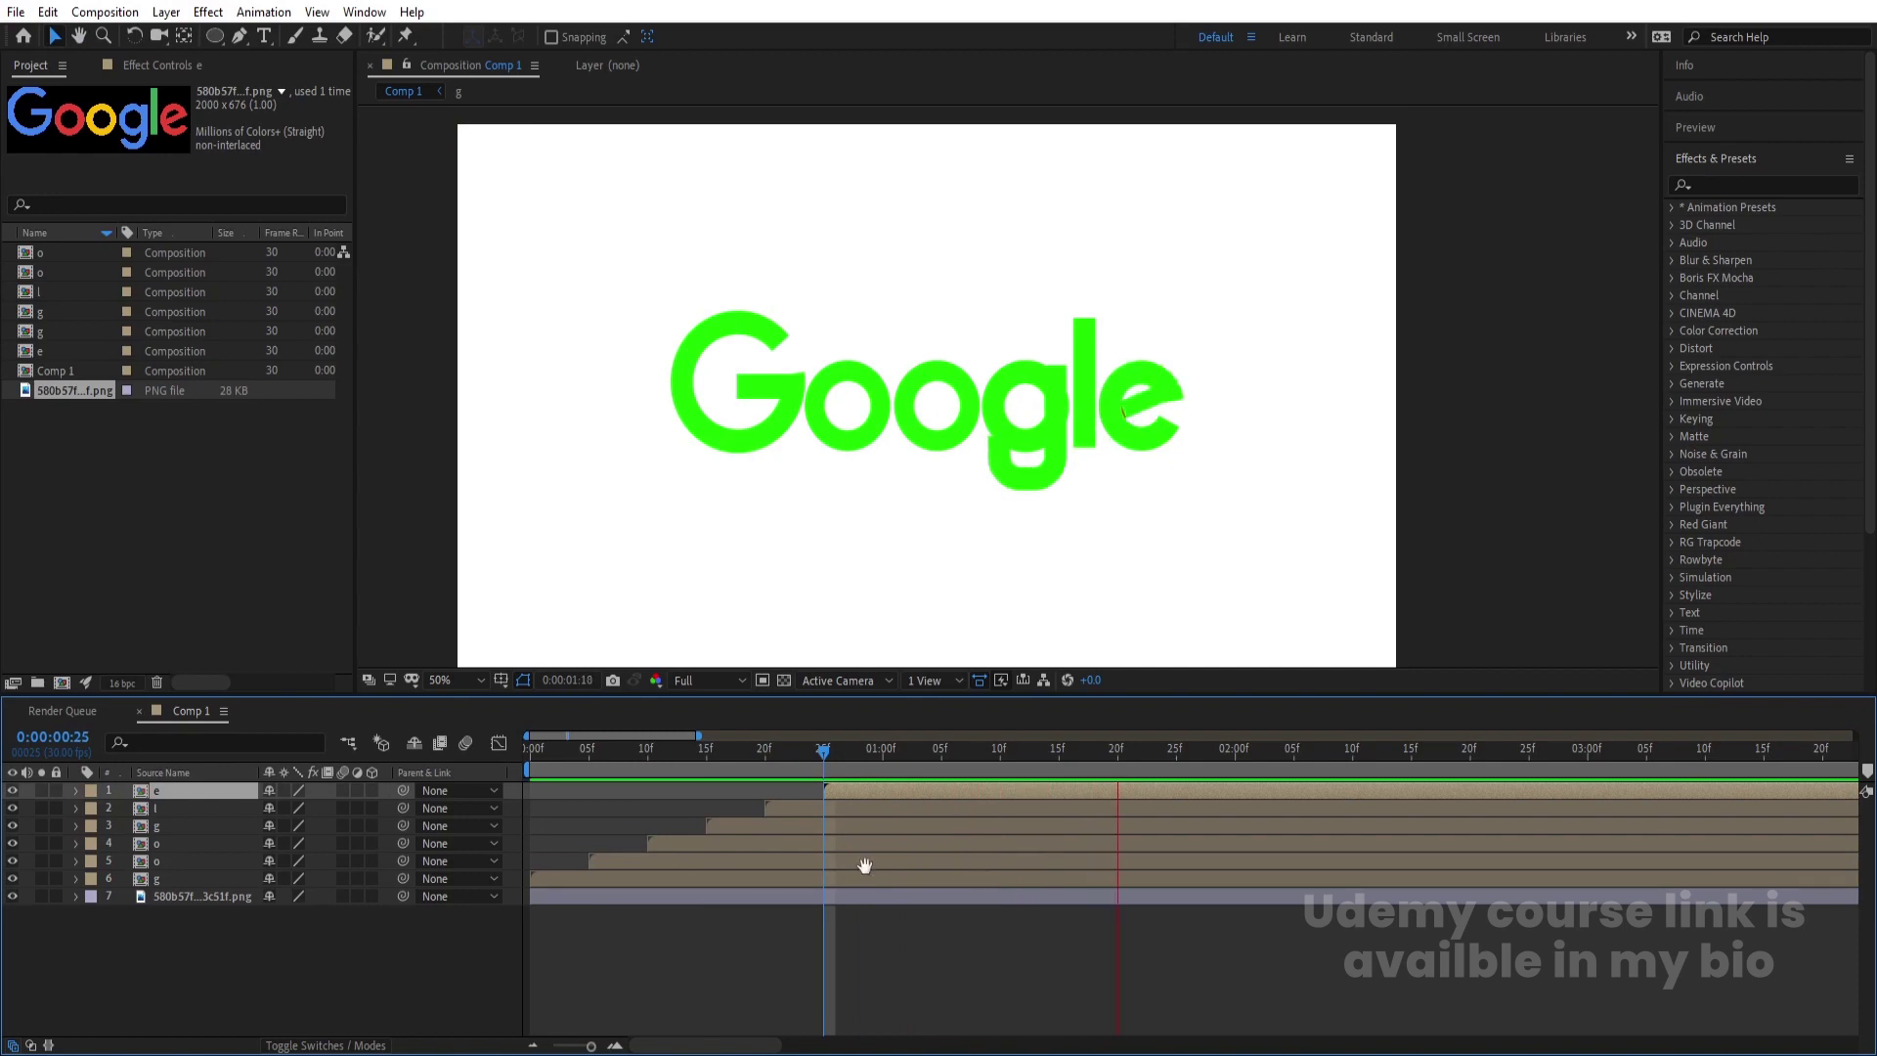
pyautogui.click(184, 876)
pyautogui.keyDown('shift'); pyautogui.click(160, 792); pyautogui.keyUp('shift')
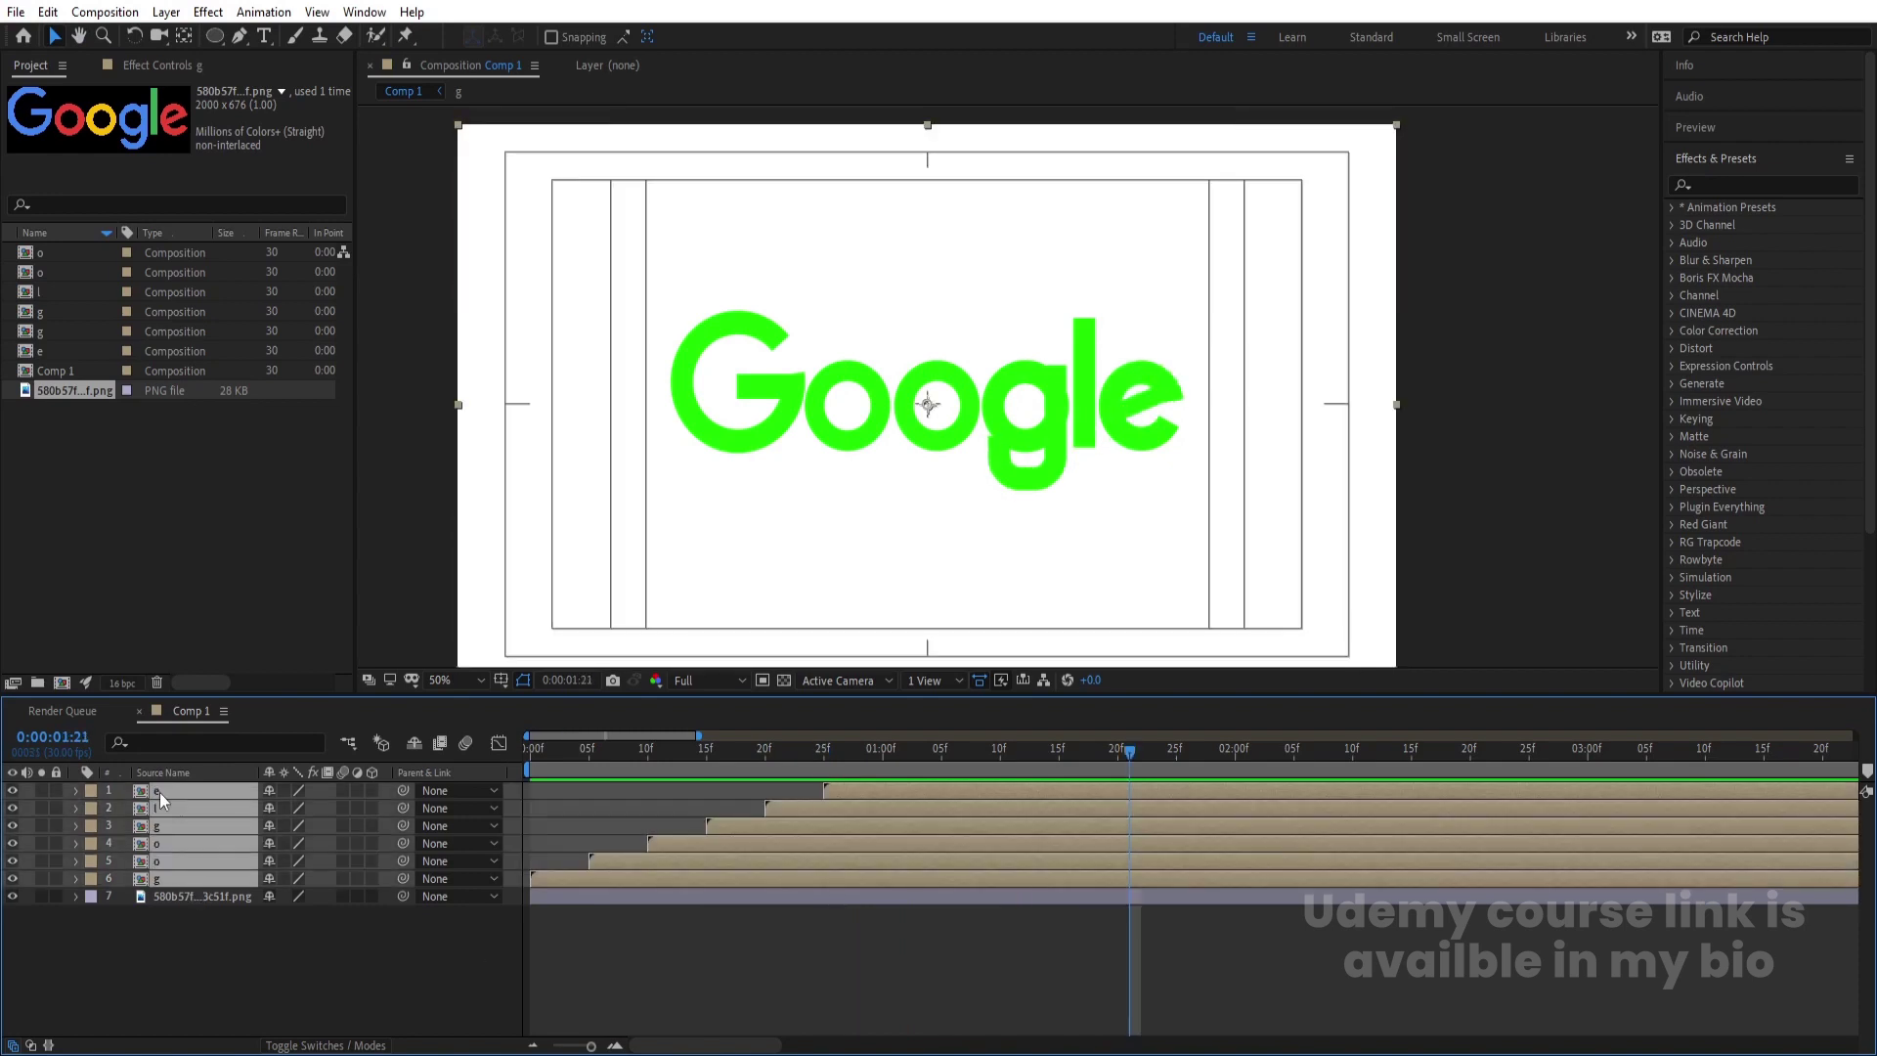
pyautogui.hotkey('ctrl', 'shift', 'c')
# - Name the precomp 'mask', set it as the logo layer's Alpha Matte, and preview
pyautogui.write('mask')
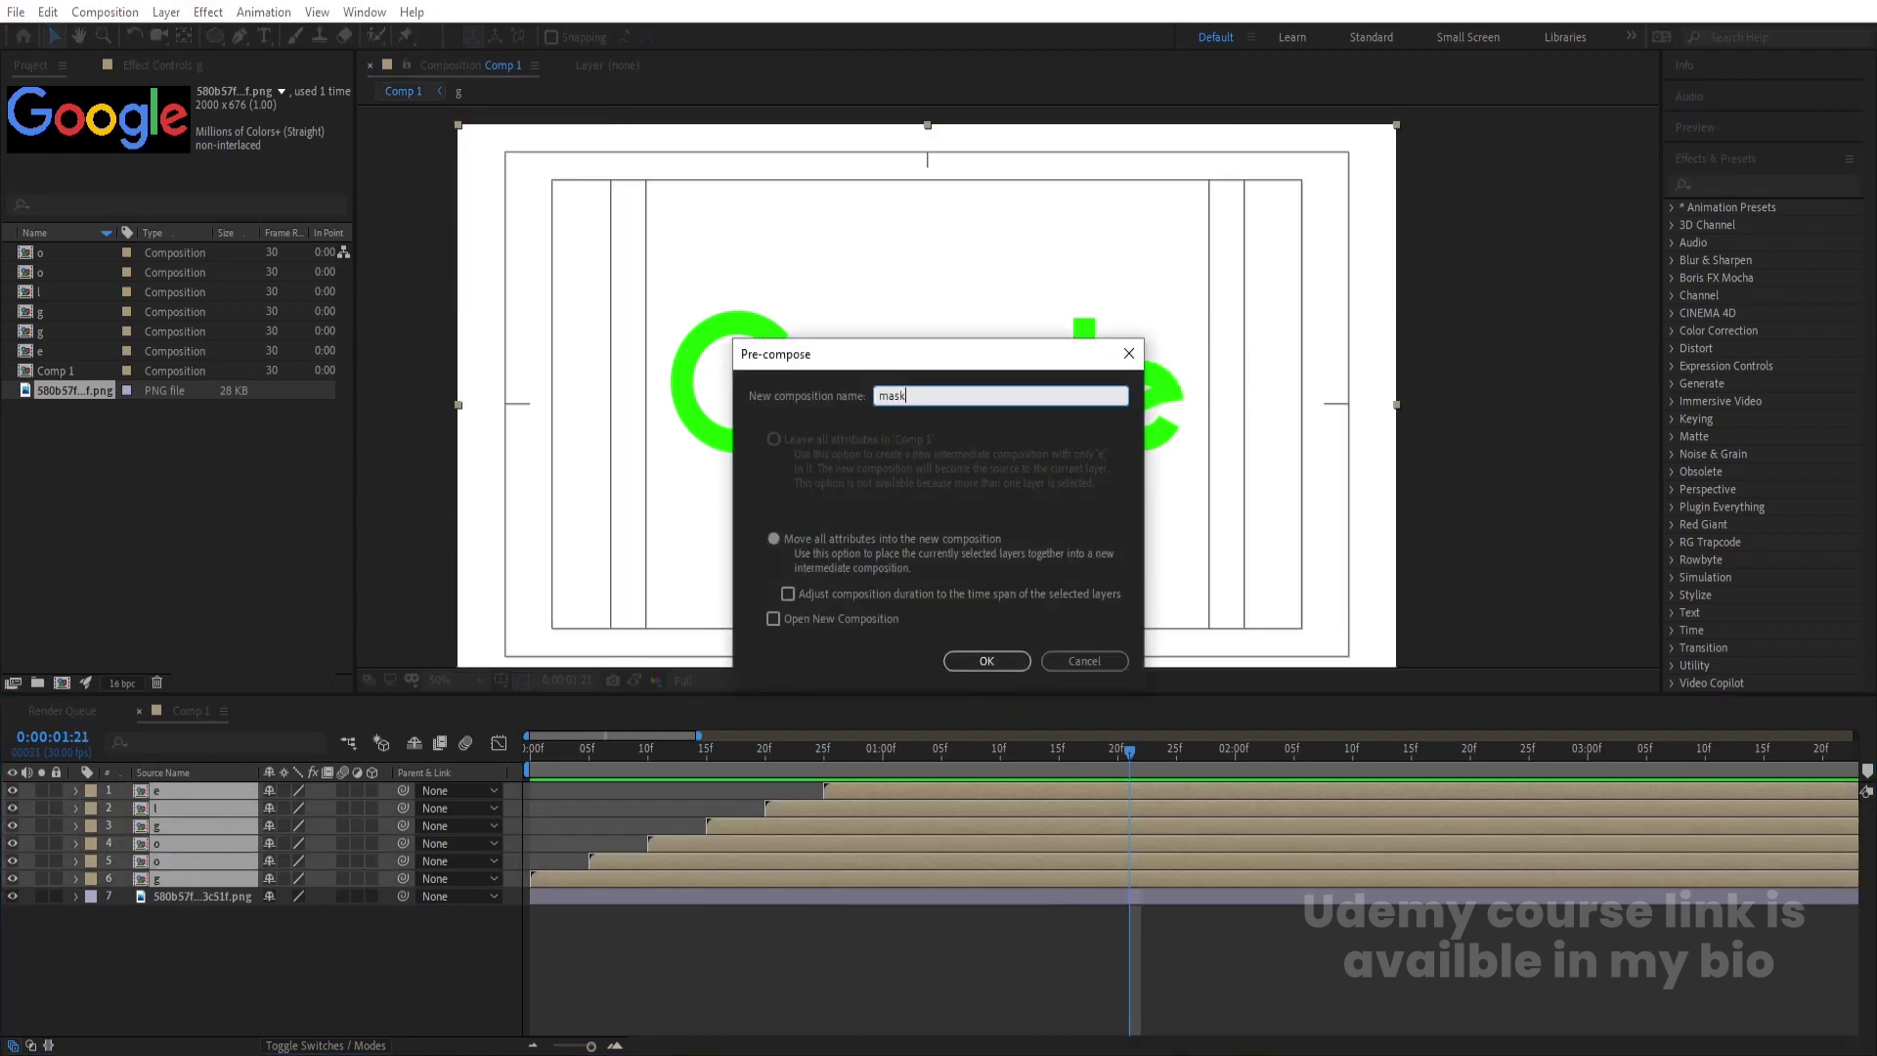
pyautogui.press('Return')
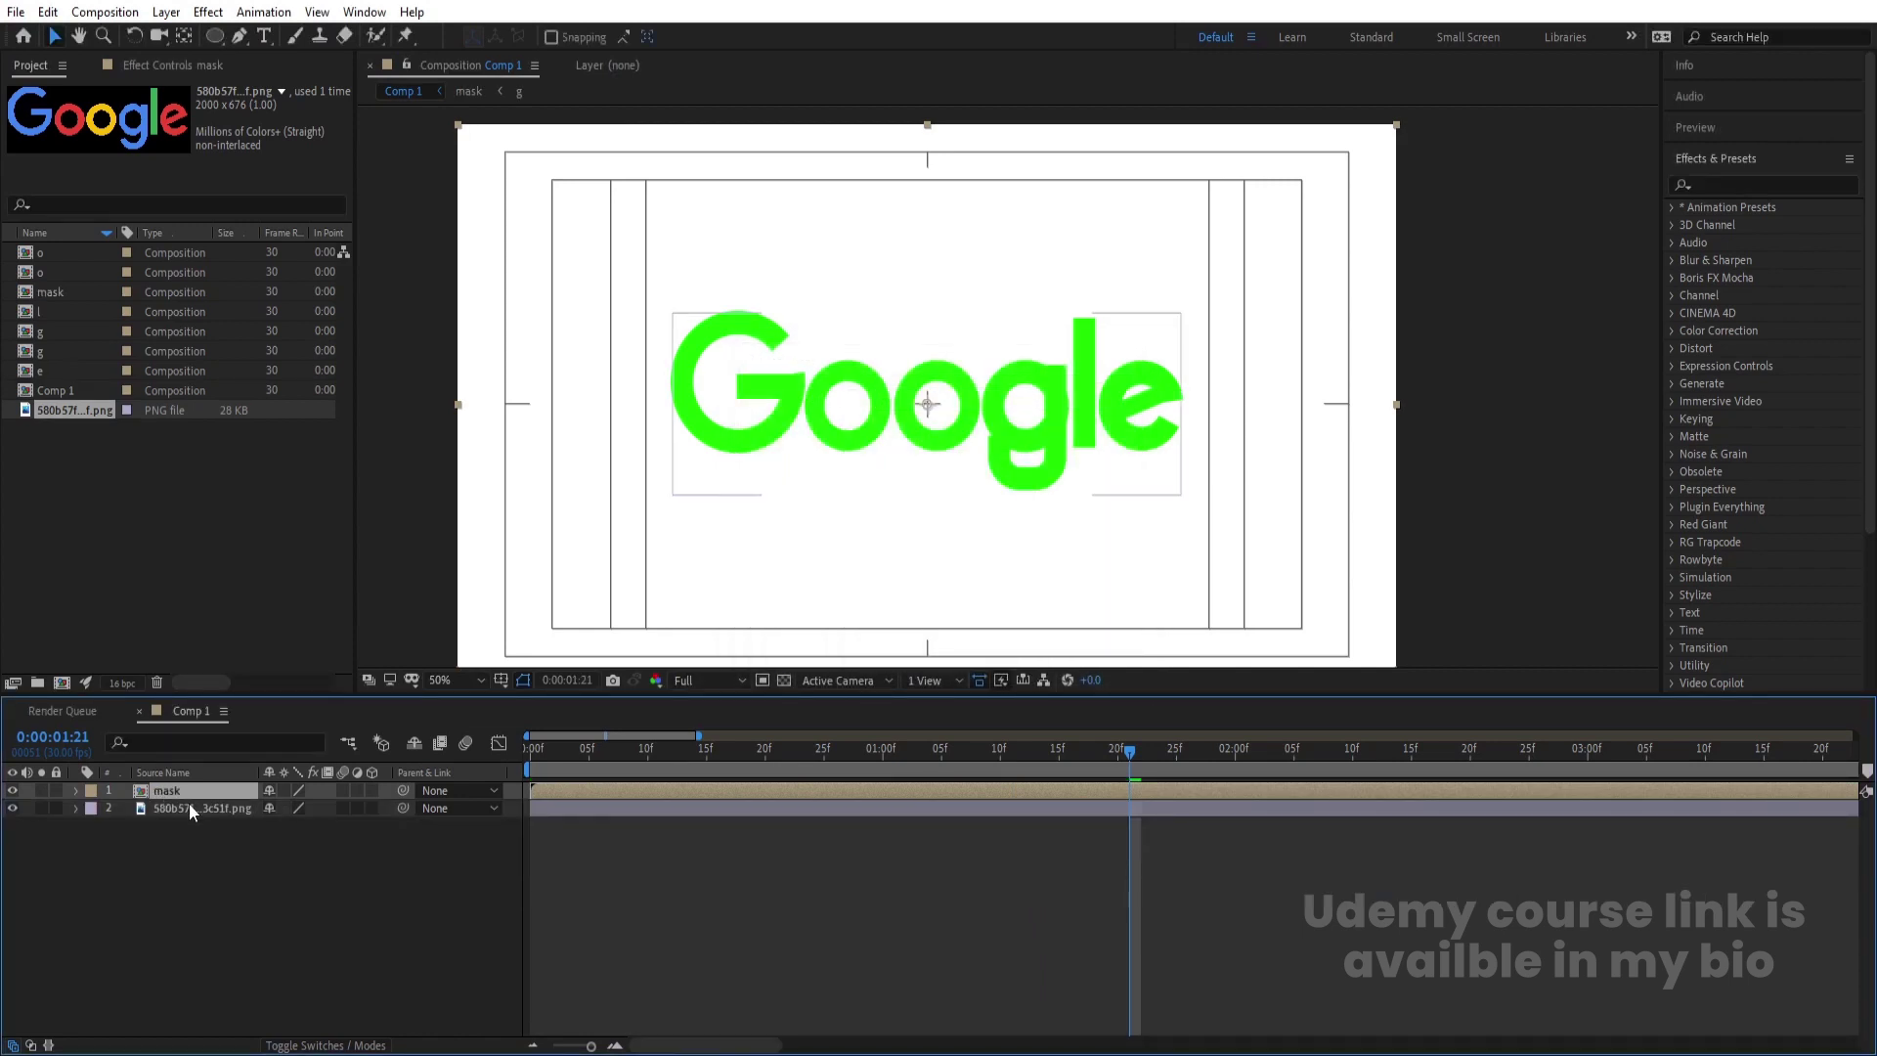
pyautogui.click(191, 805)
pyautogui.press('F4')
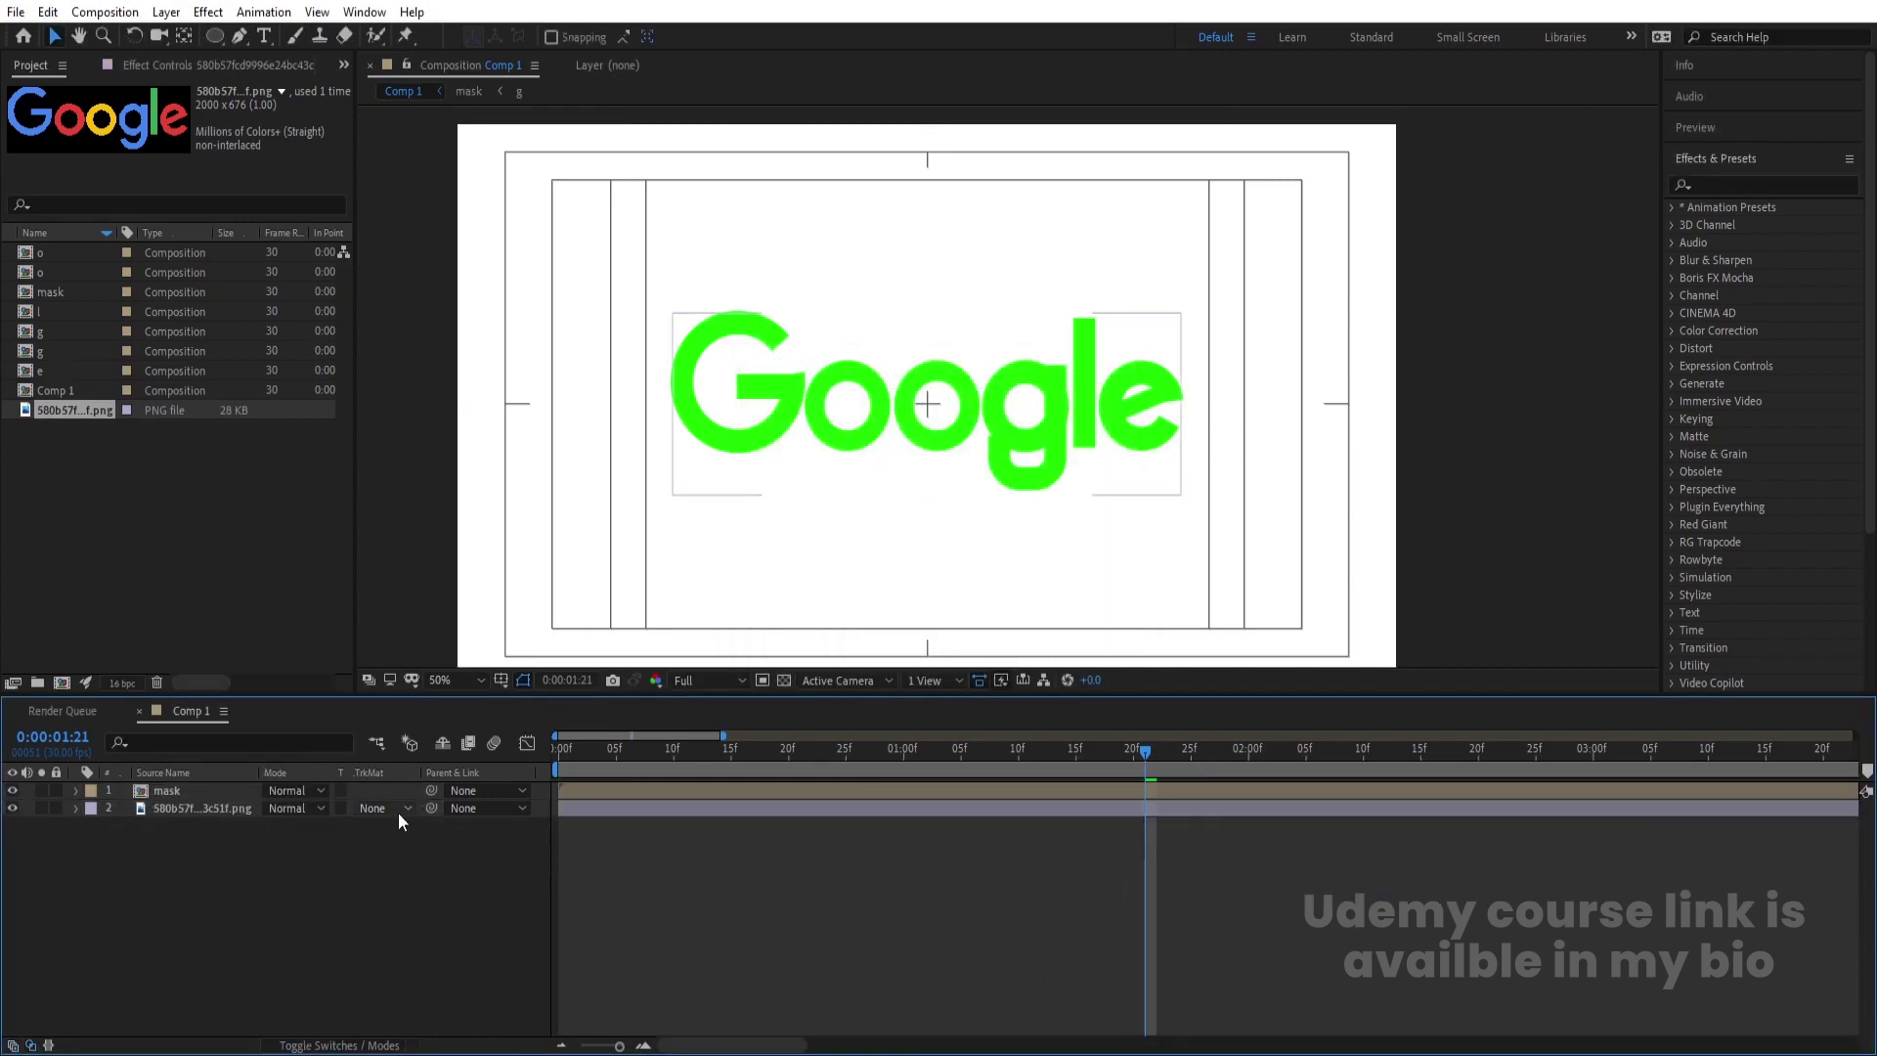
pyautogui.click(397, 808)
pyautogui.click(419, 860)
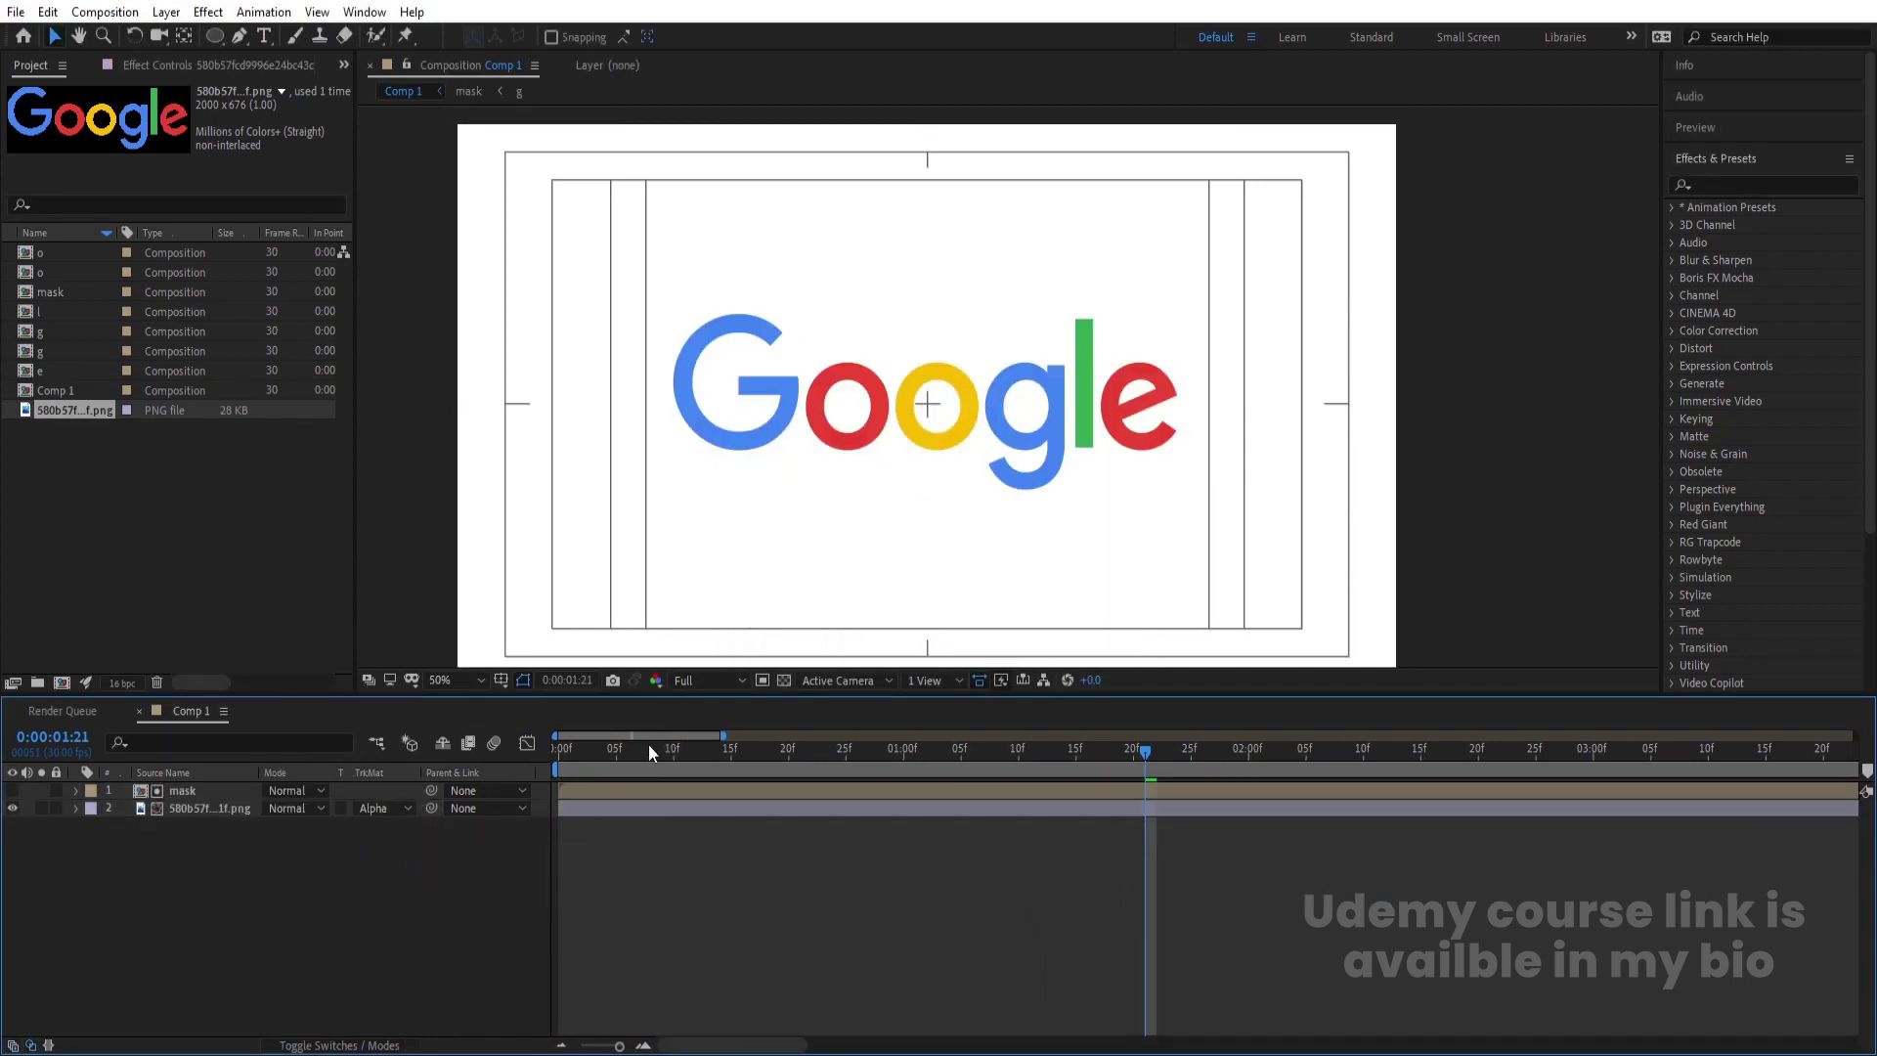
pyautogui.press('Home')
pyautogui.press('space')
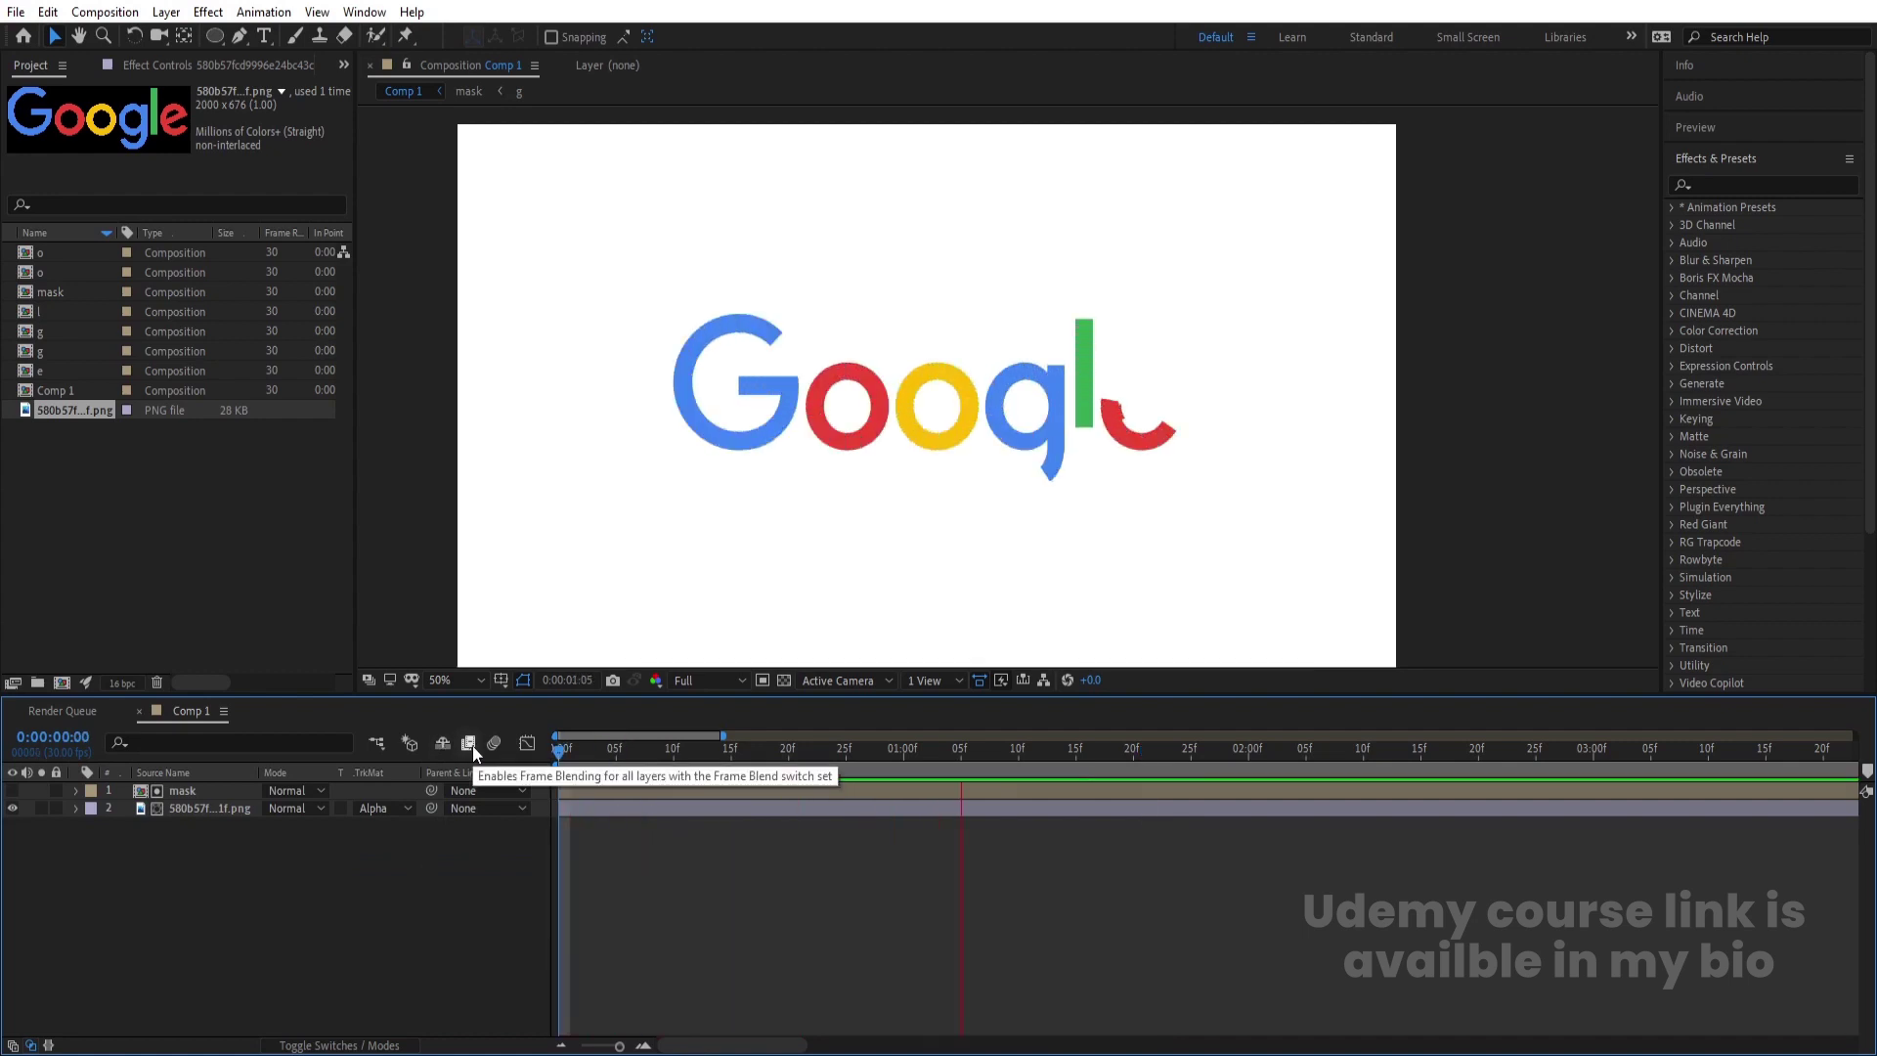
# - Precompose both layers into a comp named '1' with safe guides shown
pyautogui.press("'")
pyautogui.press('space')
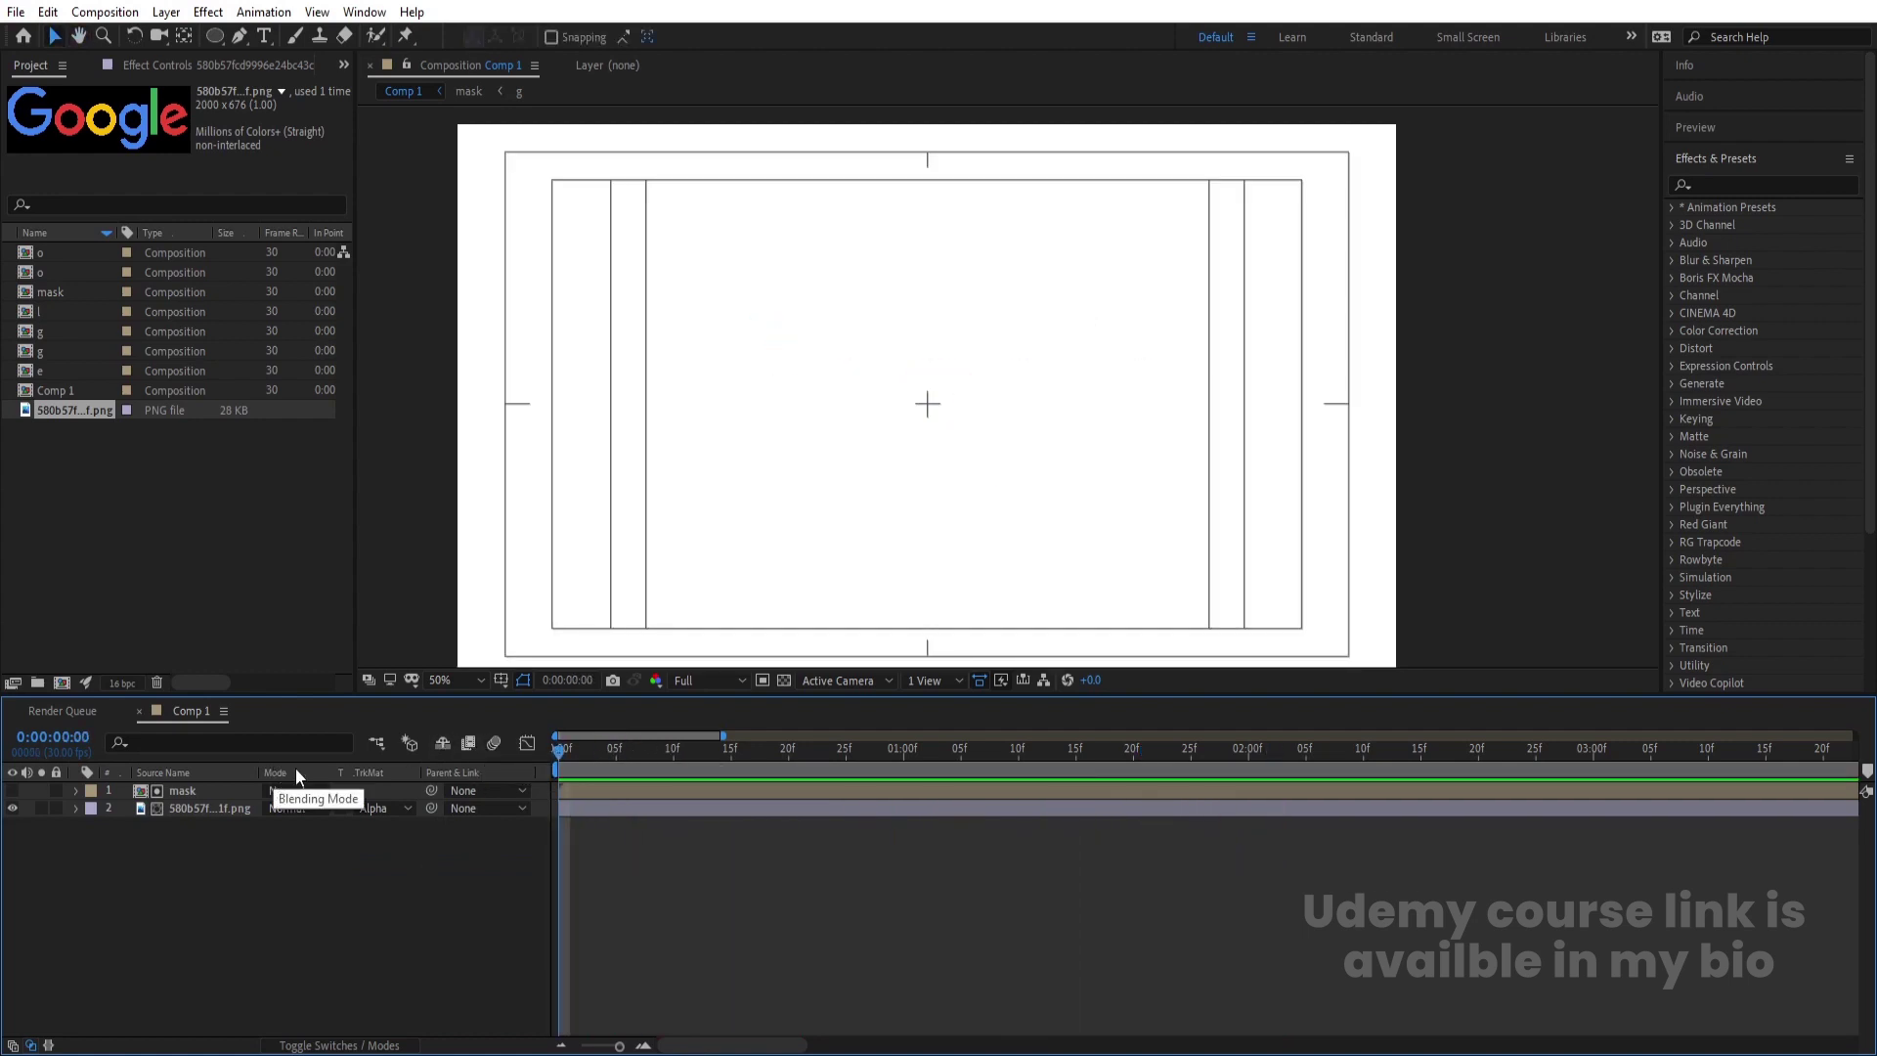
pyautogui.moveTo(283, 872); pyautogui.dragTo(140, 792)
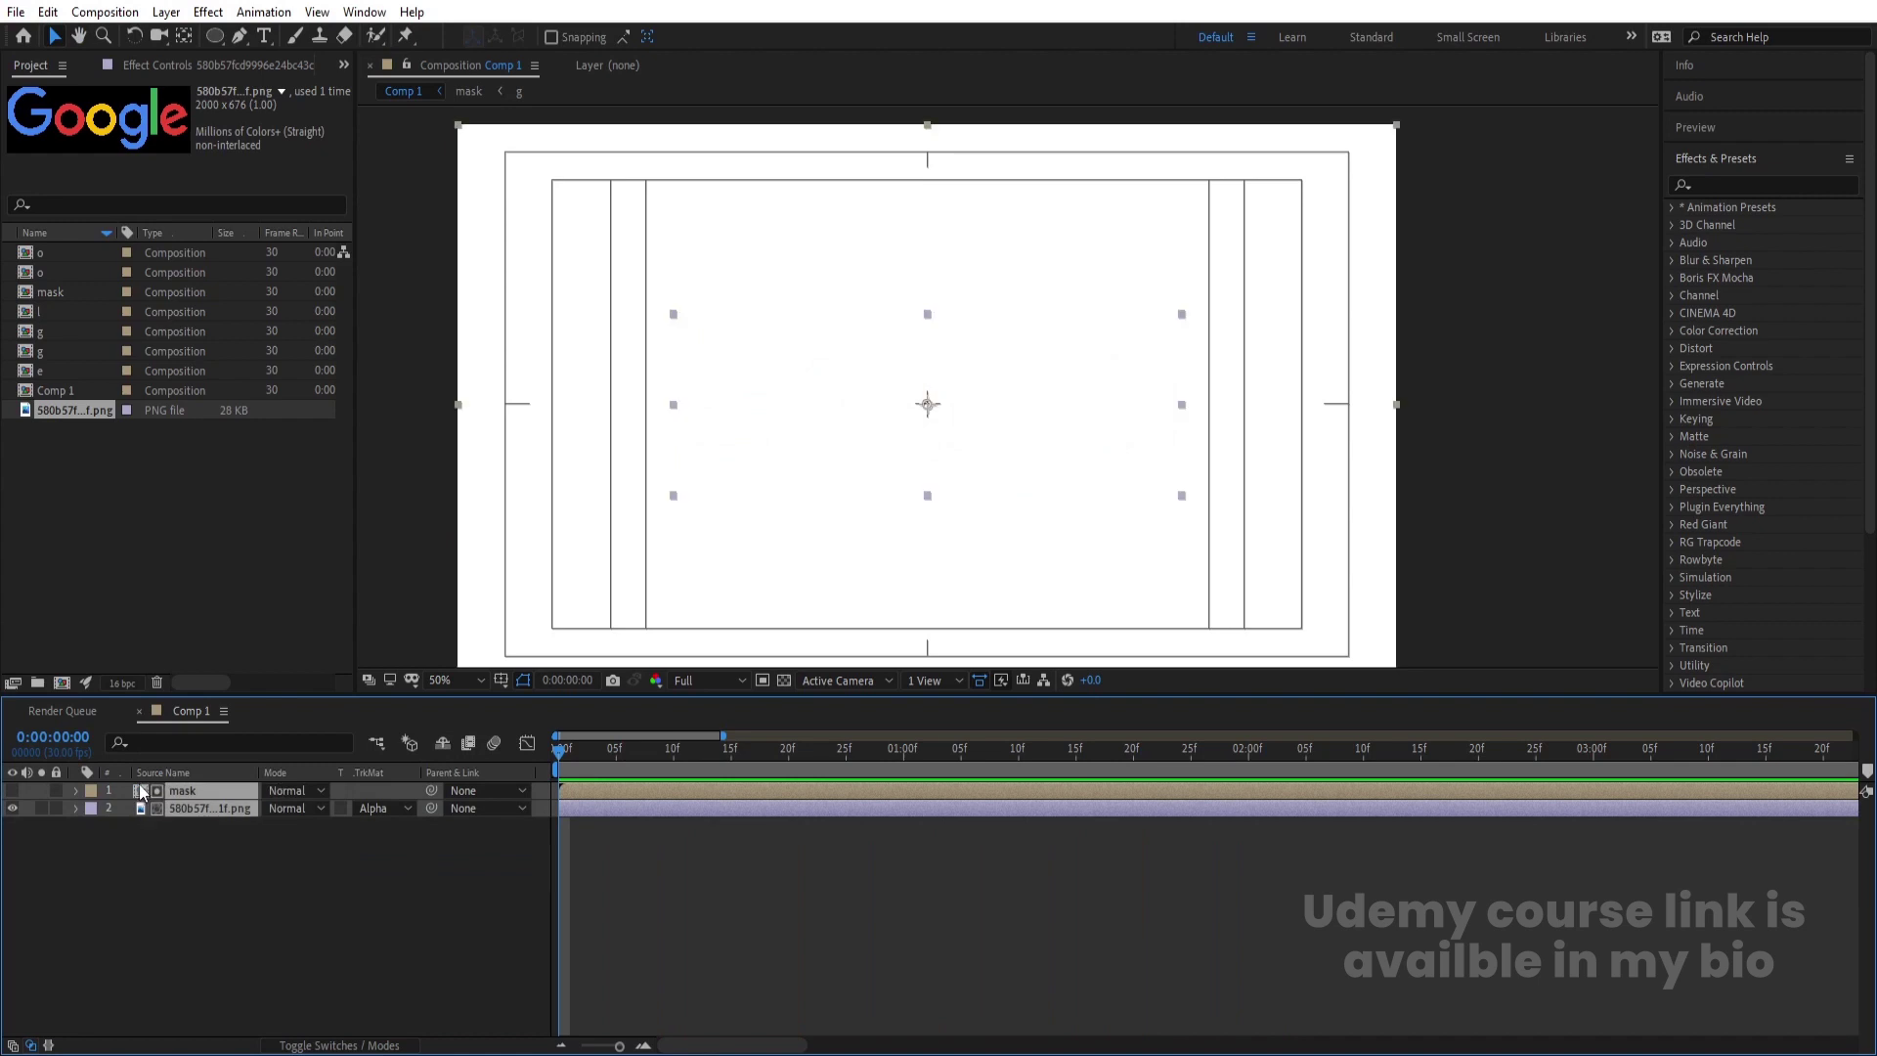
pyautogui.hotkey('ctrl', 'shift', 'c')
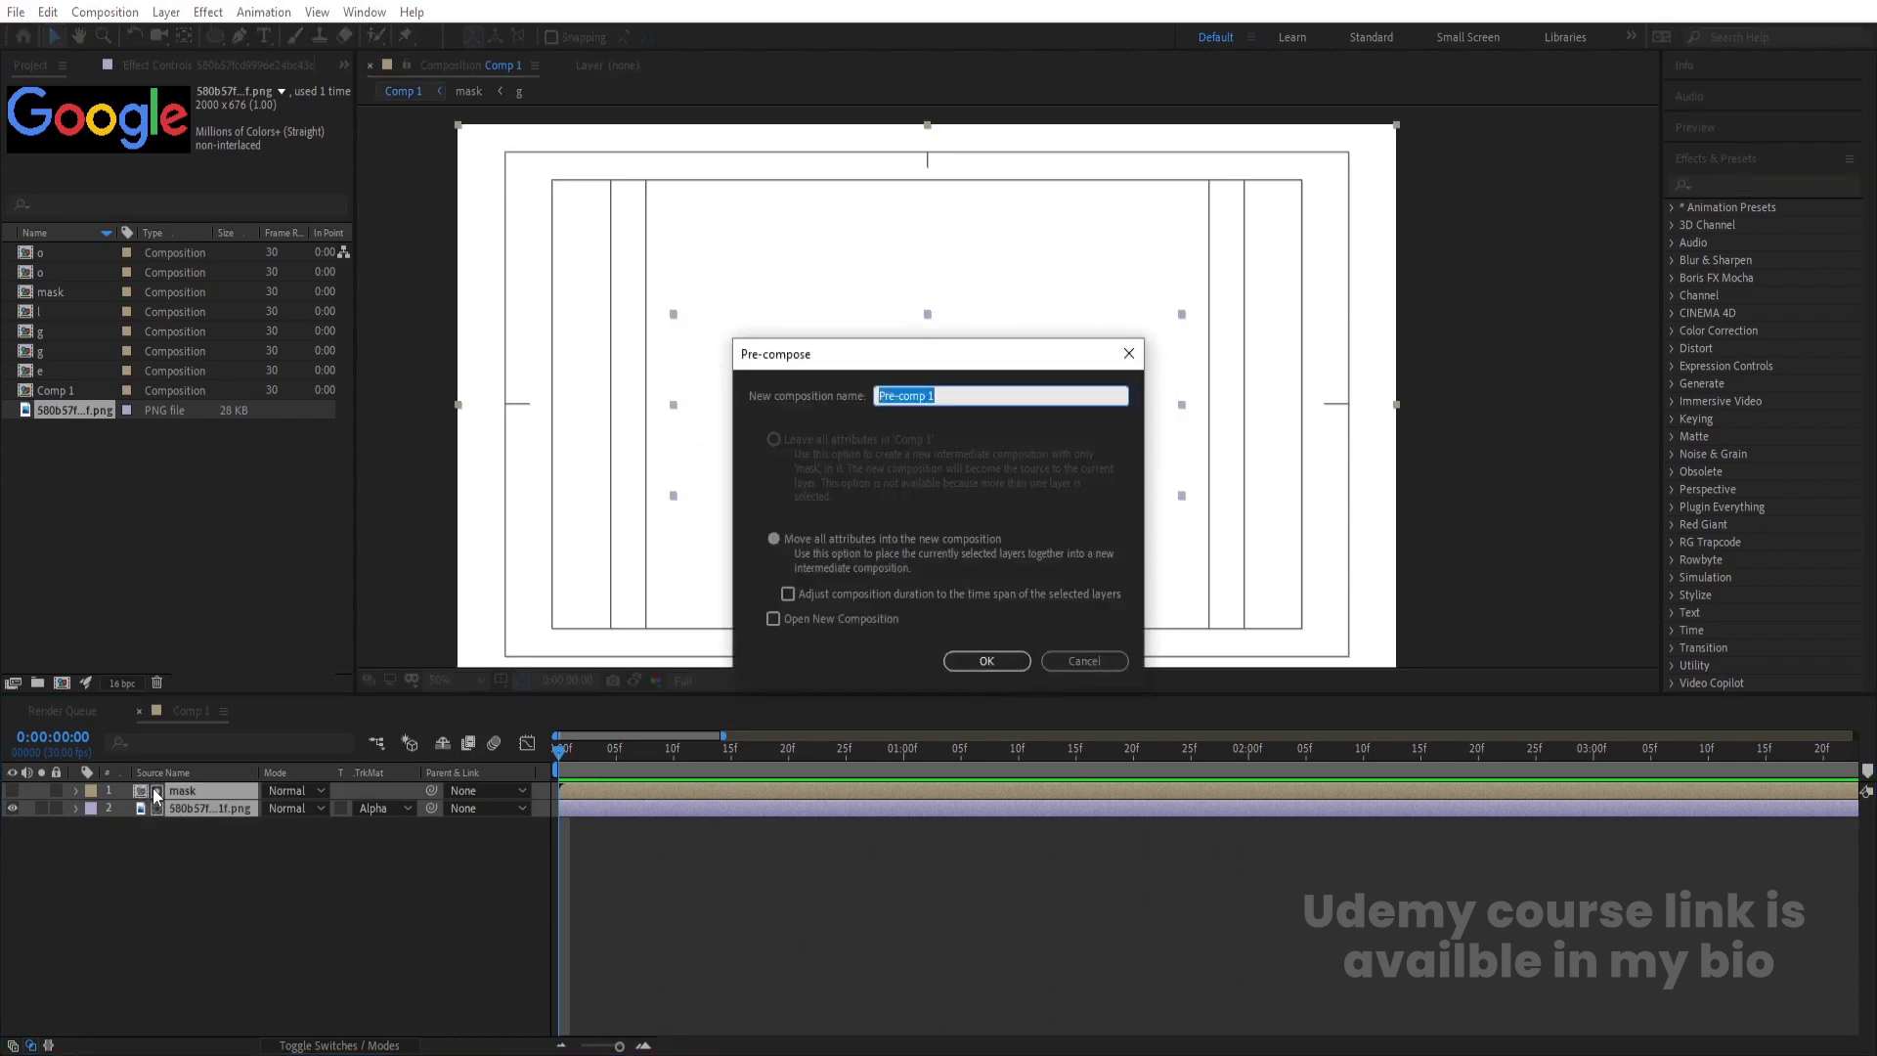
pyautogui.write('1')
pyautogui.press('Return')
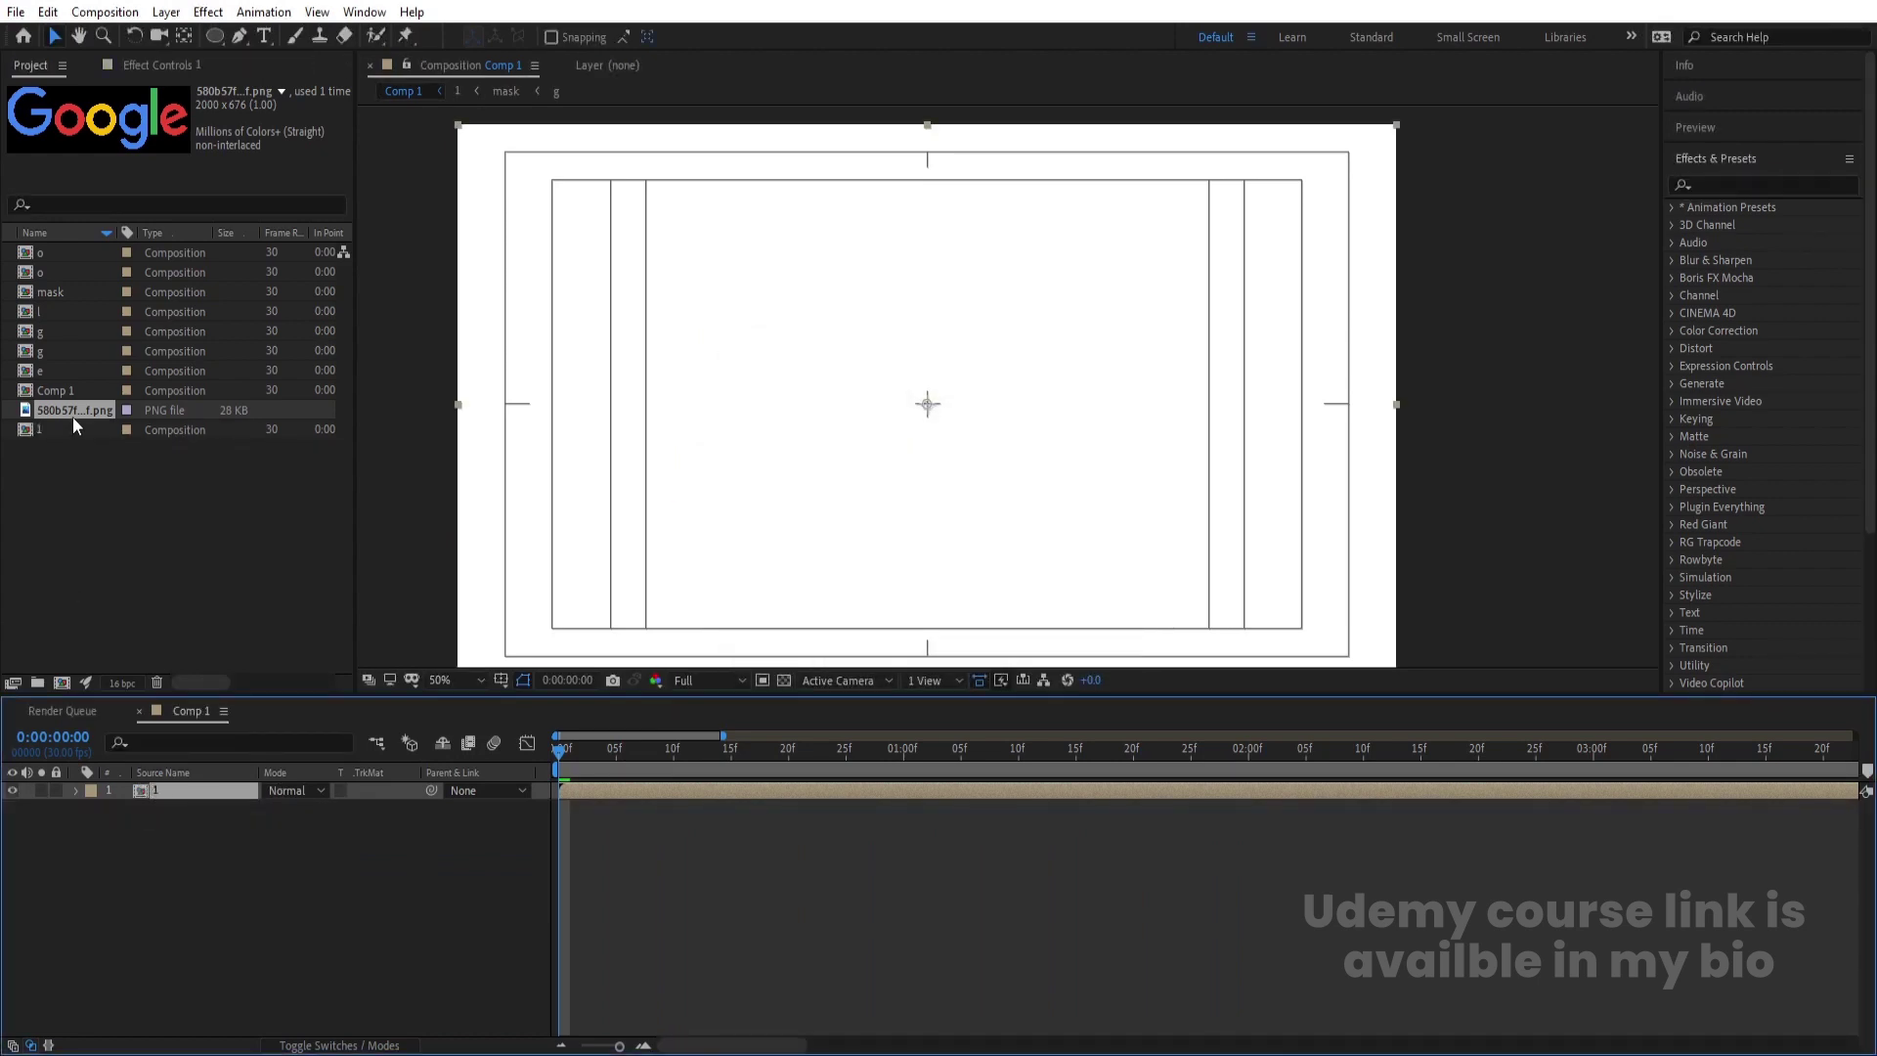
# - Add the Google logo image to Comp 1 at 45% scale near the top of the frame
pyautogui.click(73, 416)
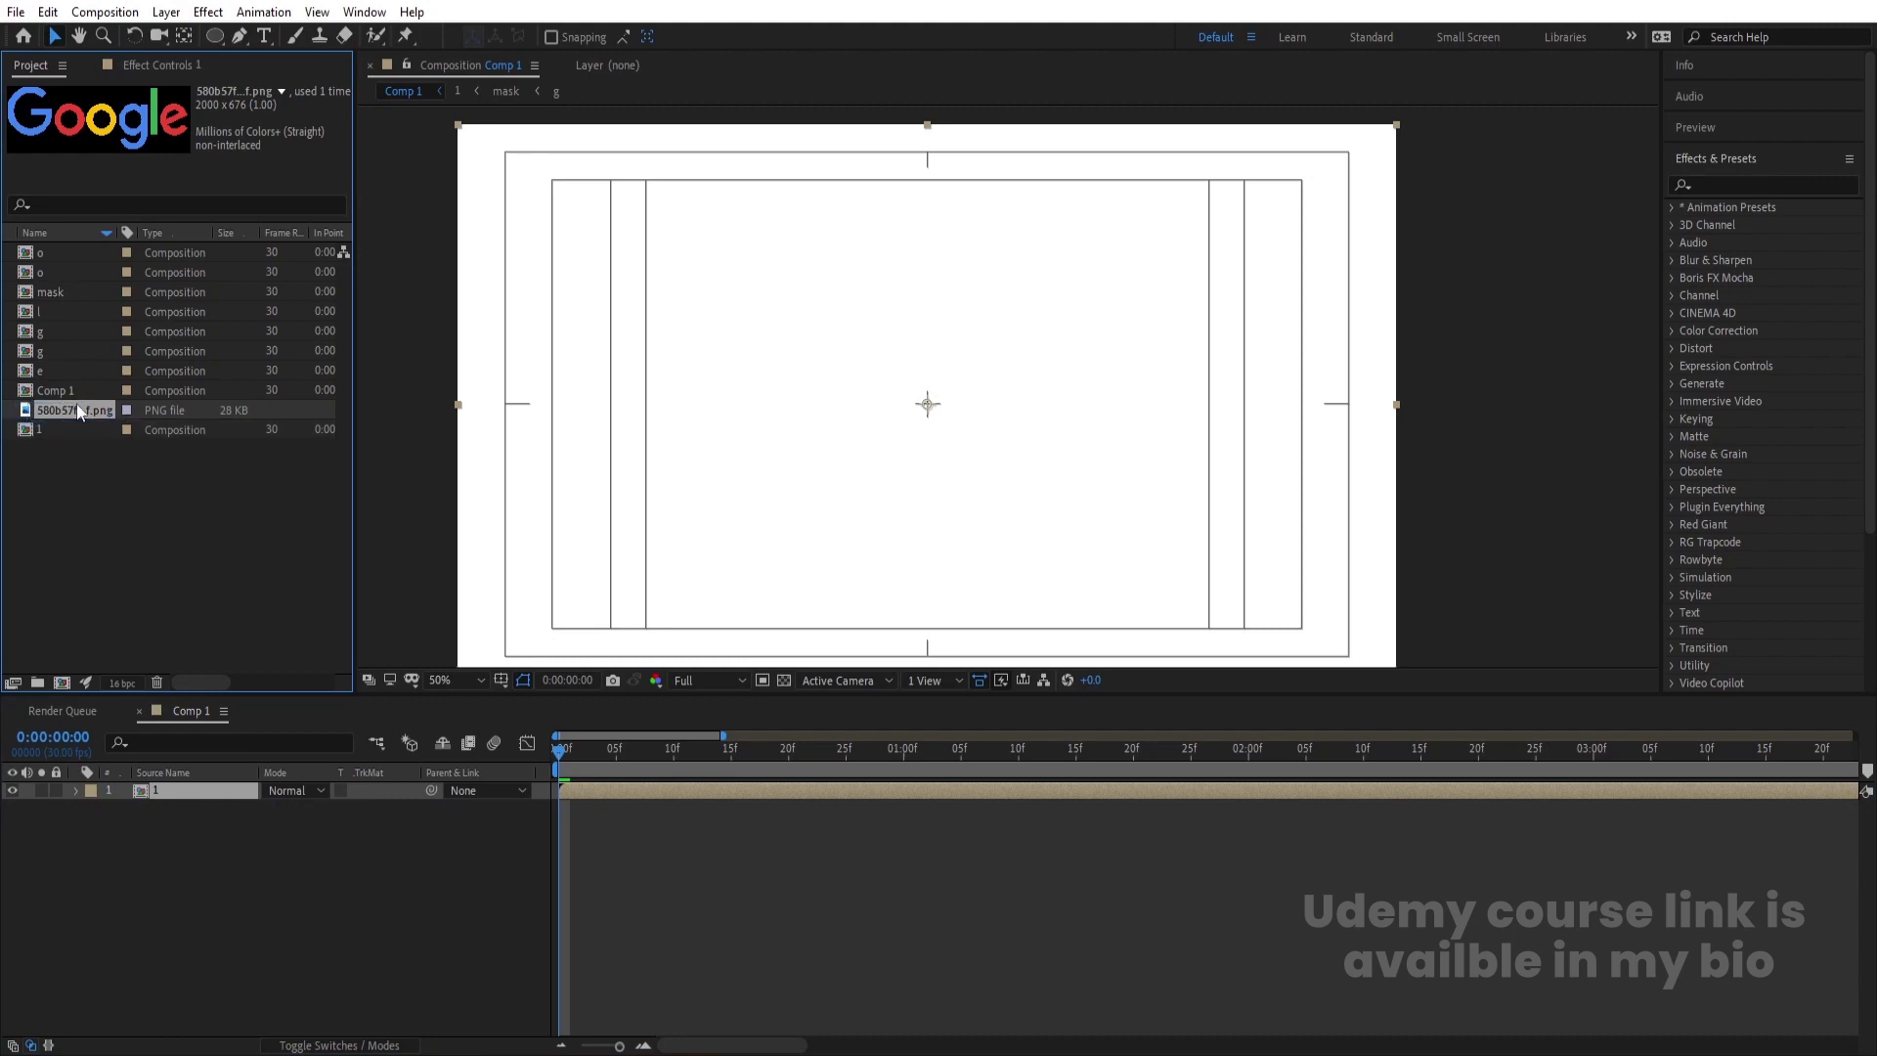
pyautogui.moveTo(94, 407); pyautogui.dragTo(240, 829)
pyautogui.press('s')
pyautogui.moveTo(867, 451); pyautogui.dragTo(870, 262)
pyautogui.click(155, 792)
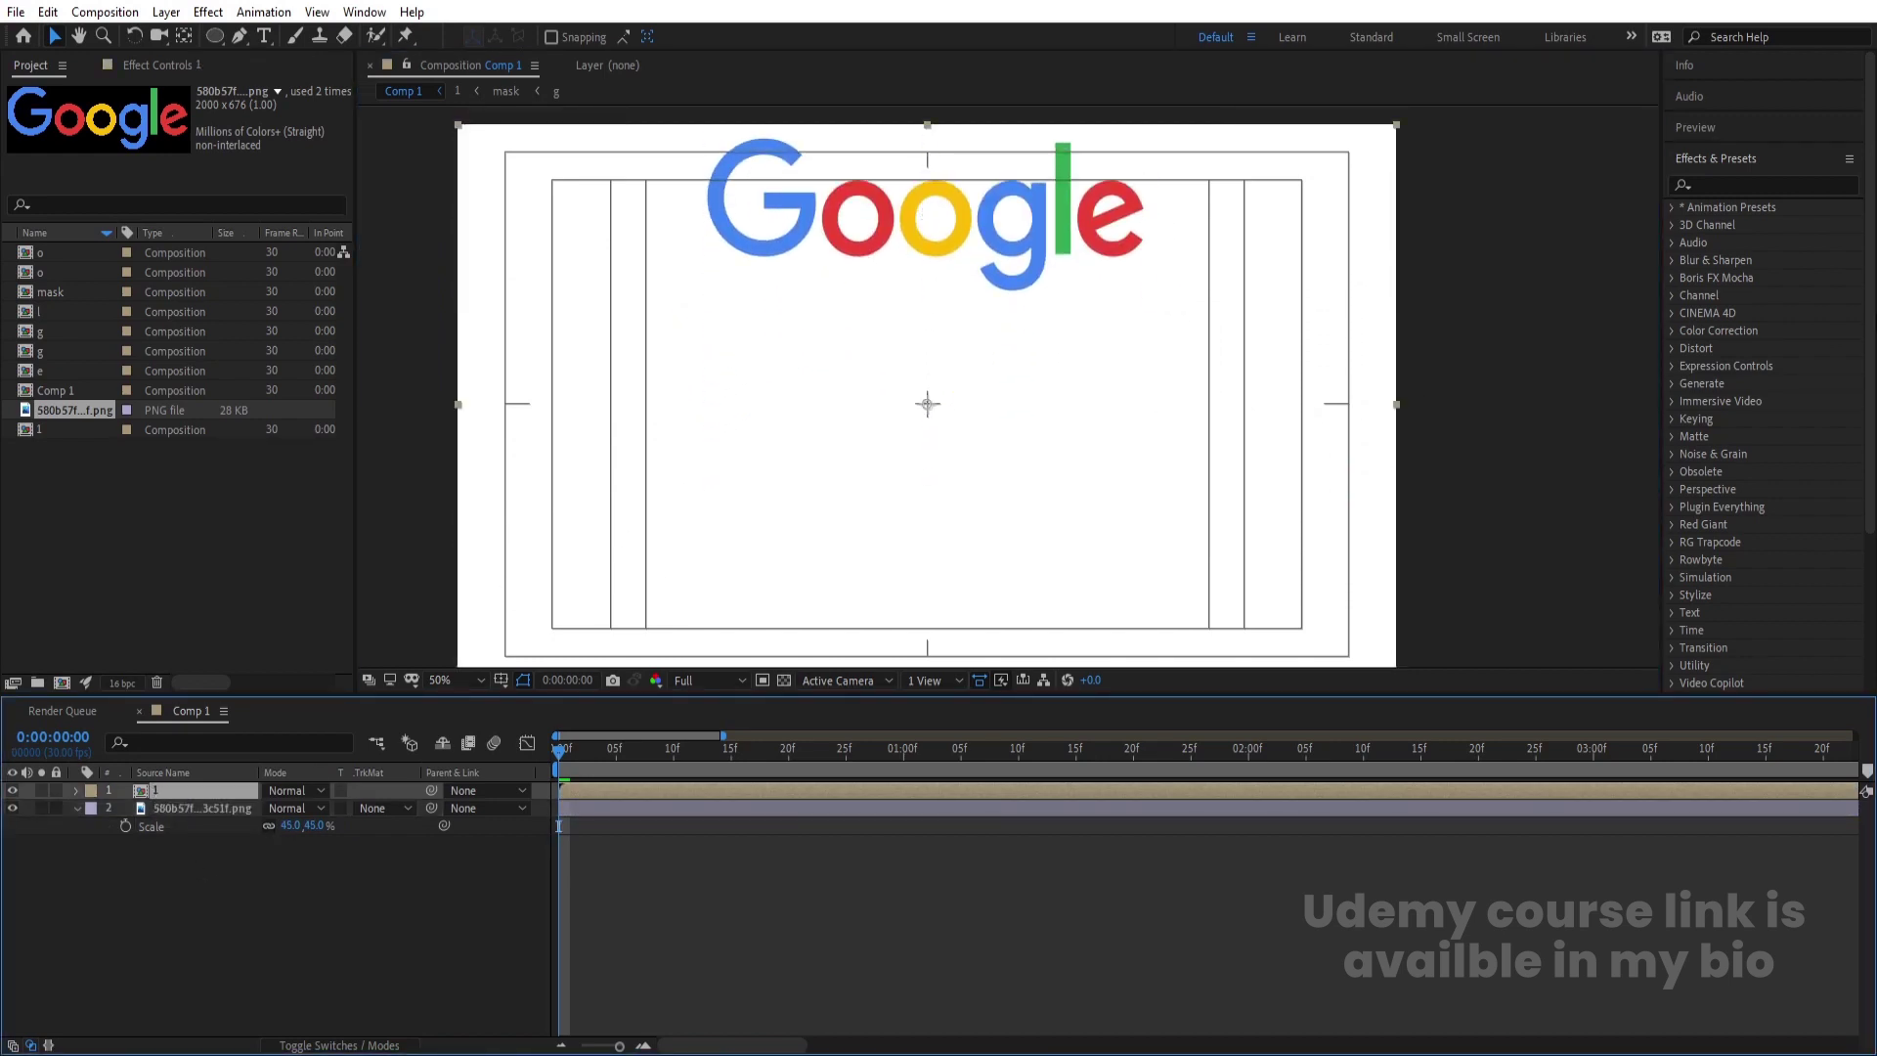
# - Apply the Fill effect to layer 1, sampling the G's blue as its colour
pyautogui.click(1725, 184)
pyautogui.write('fill')
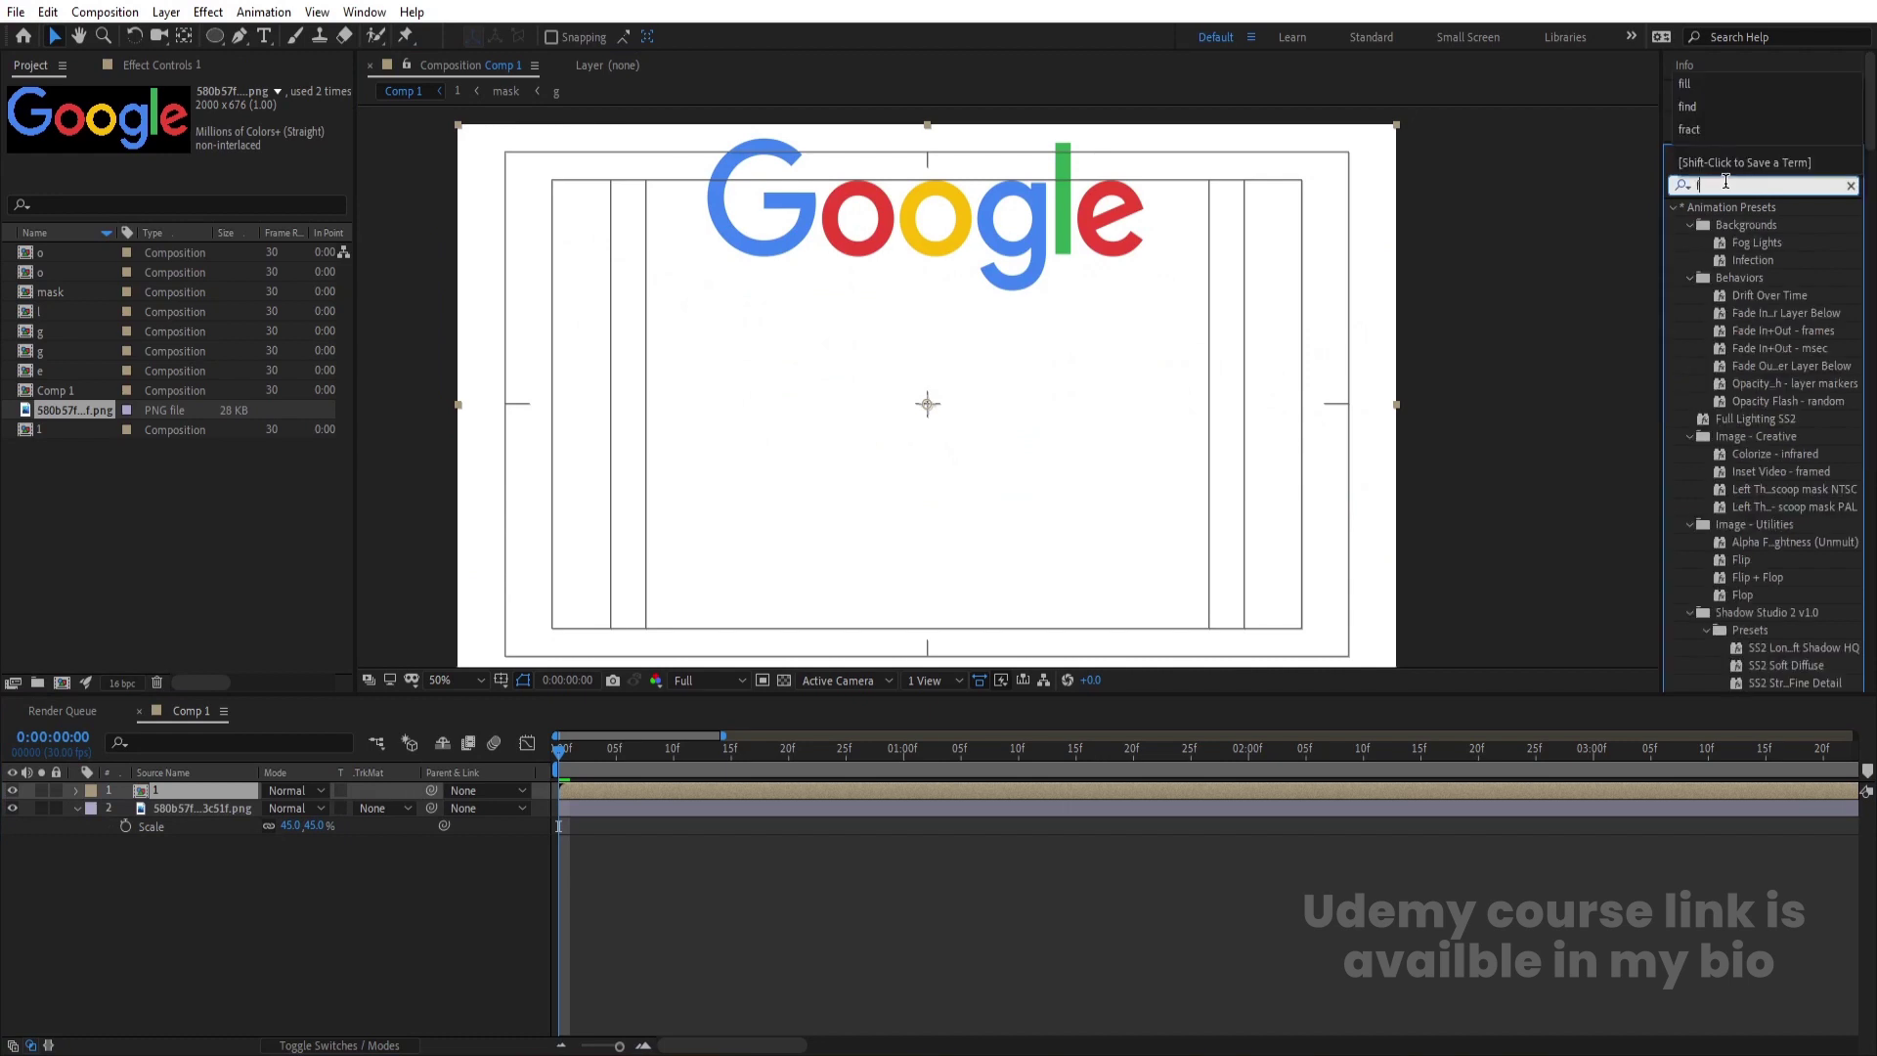
pyautogui.doubleClick(1744, 315)
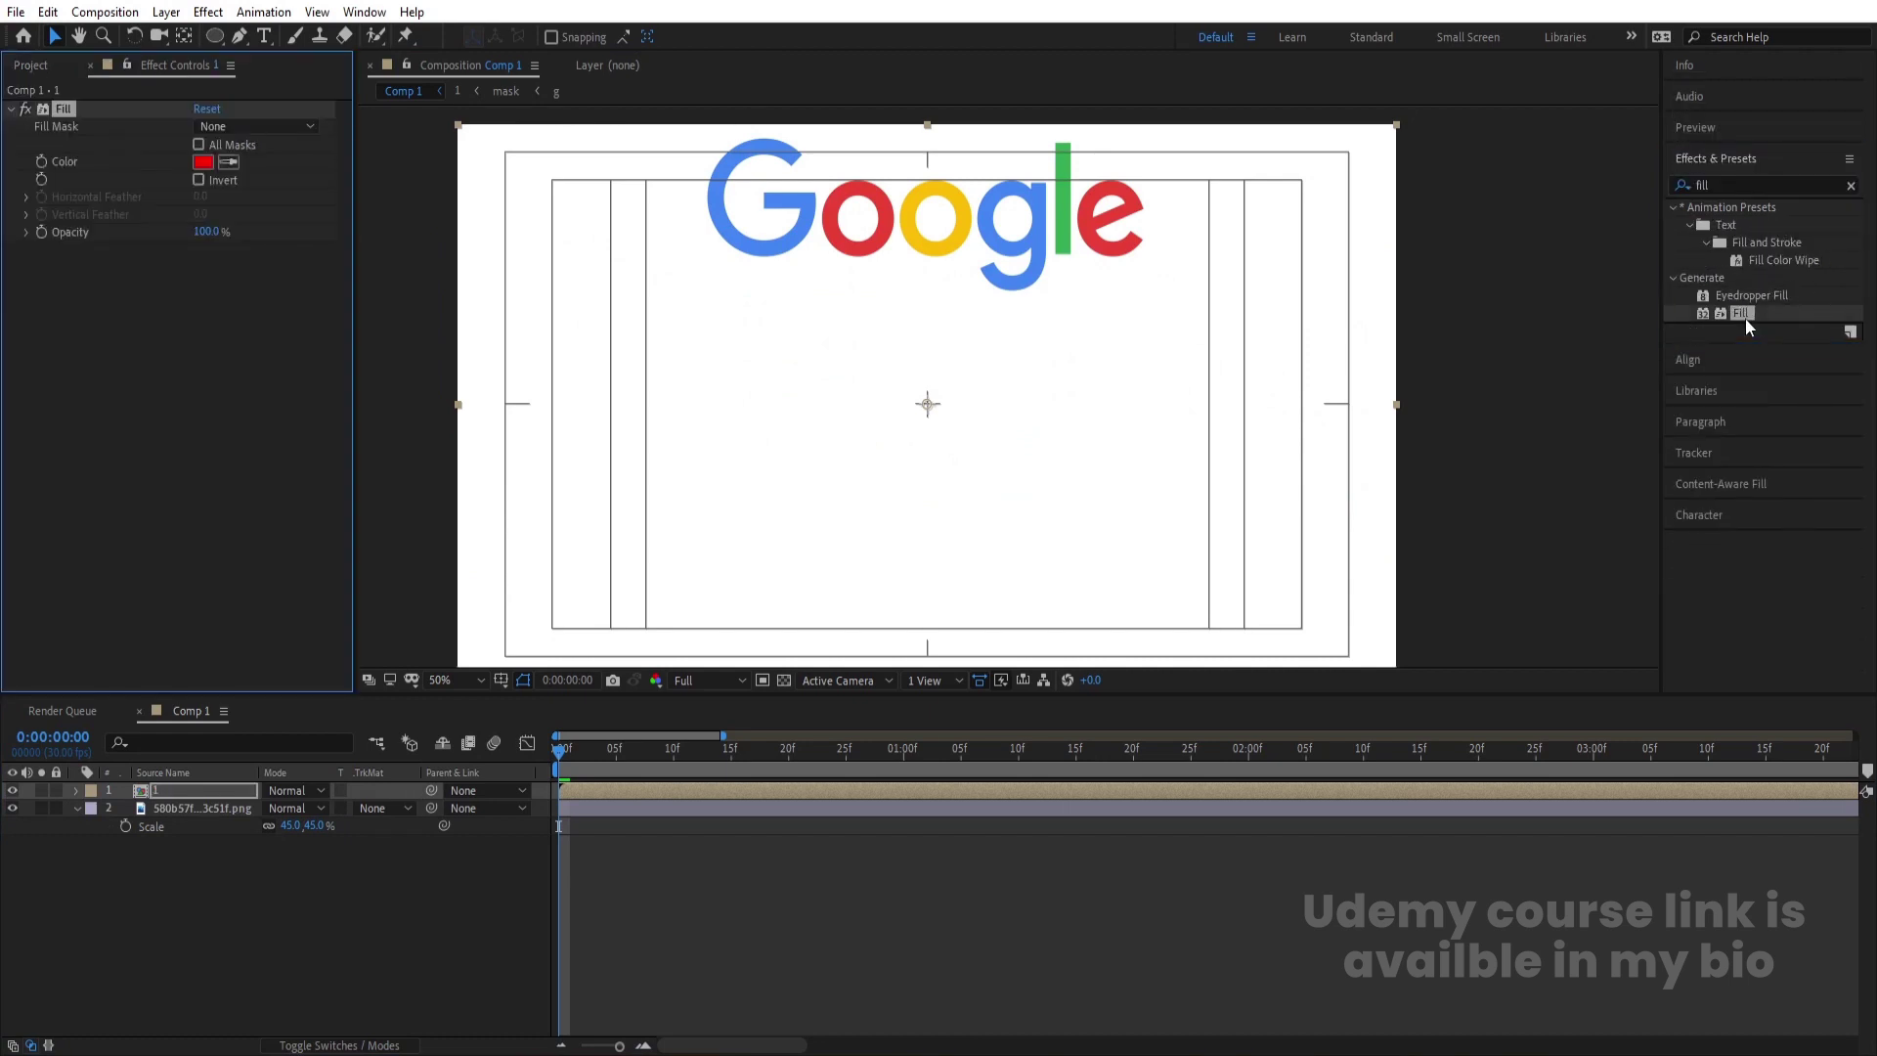
pyautogui.press('space')
pyautogui.click(228, 161)
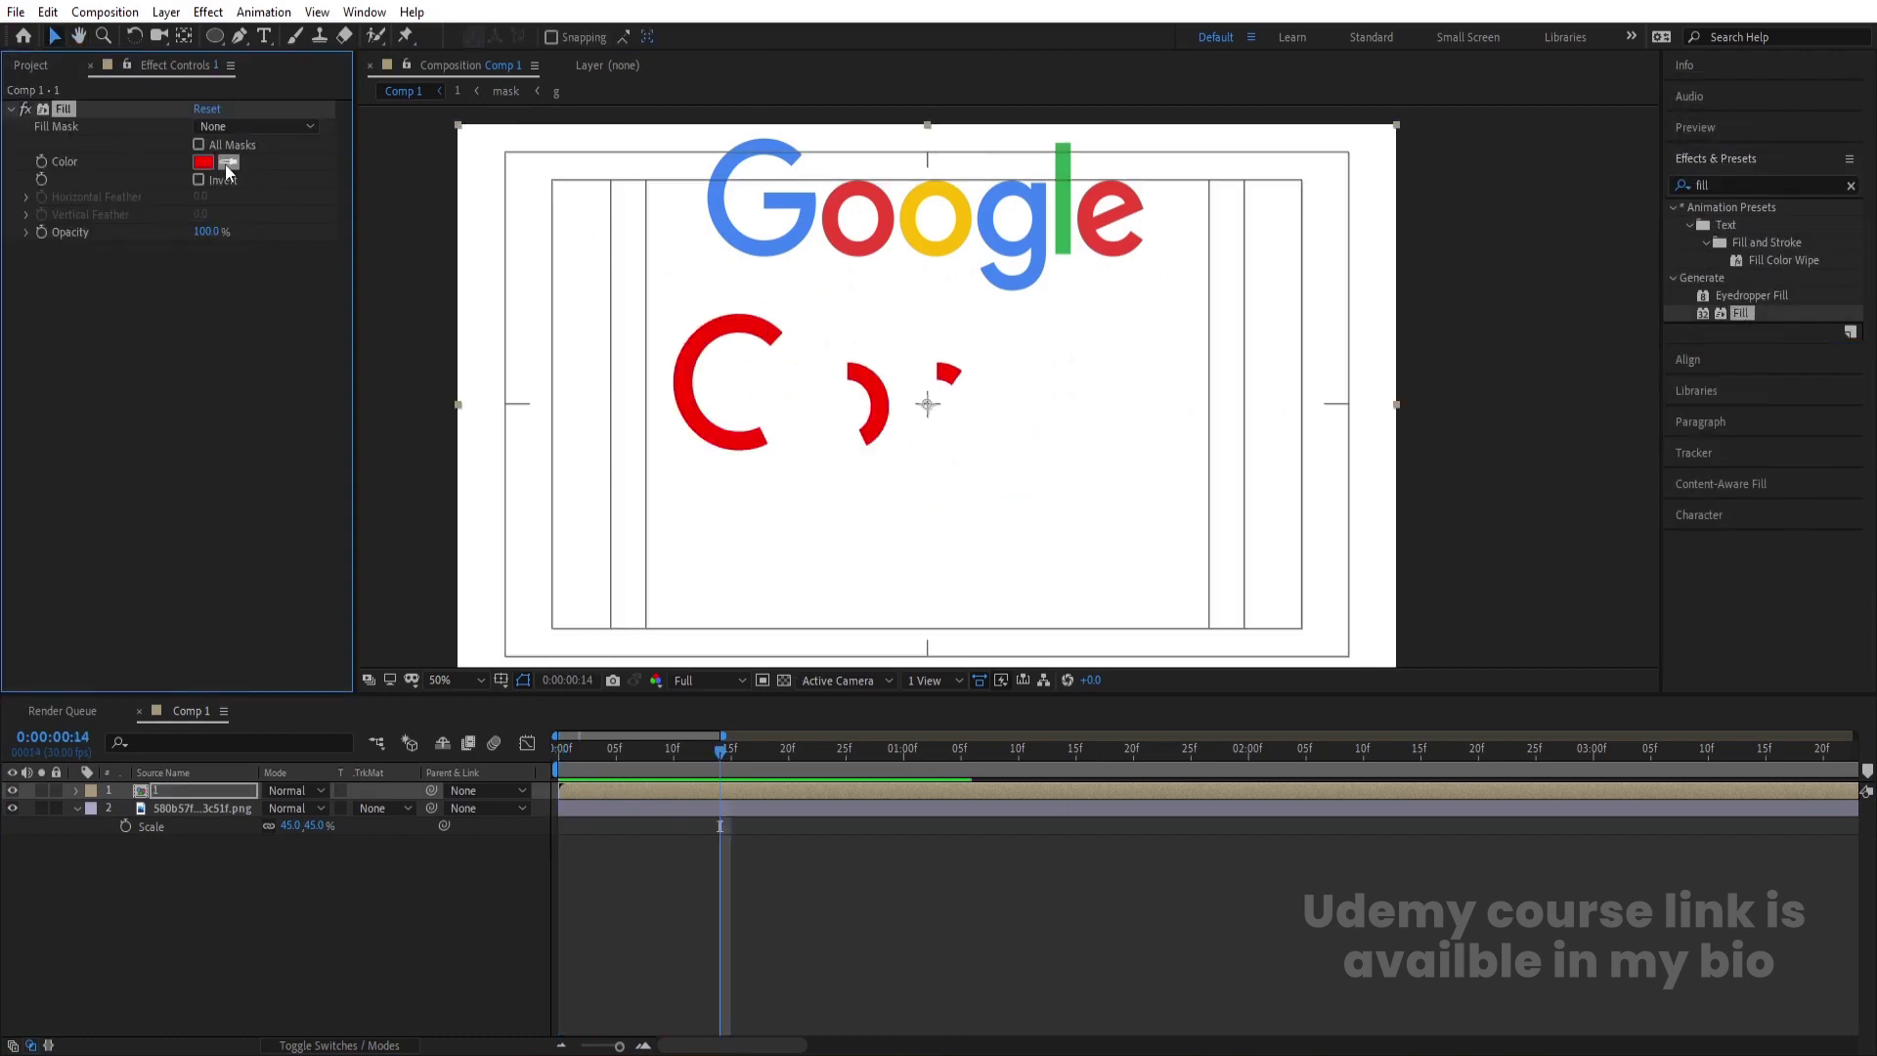
pyautogui.click(725, 161)
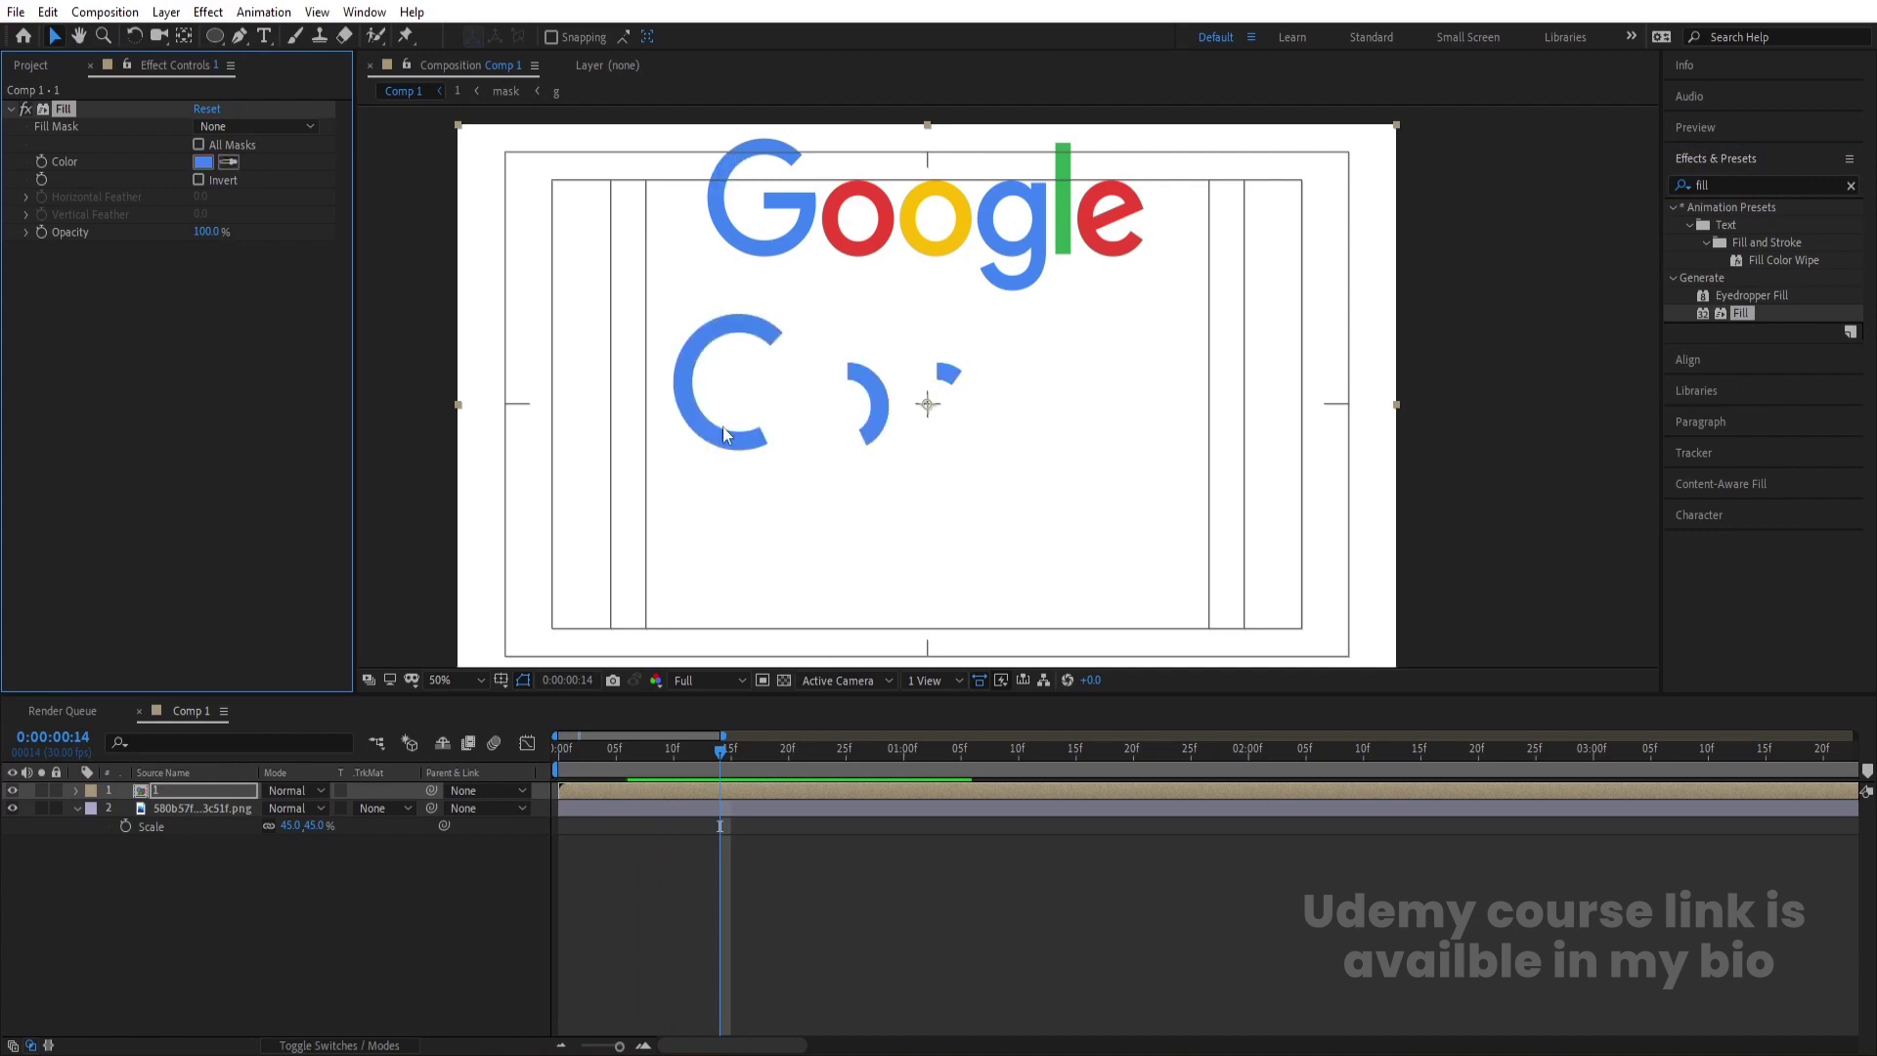
# - Duplicate the layer twice, filling the copies with the first o's red and second o's yellow
pyautogui.click(151, 788)
pyautogui.hotkey('ctrl', 'd')
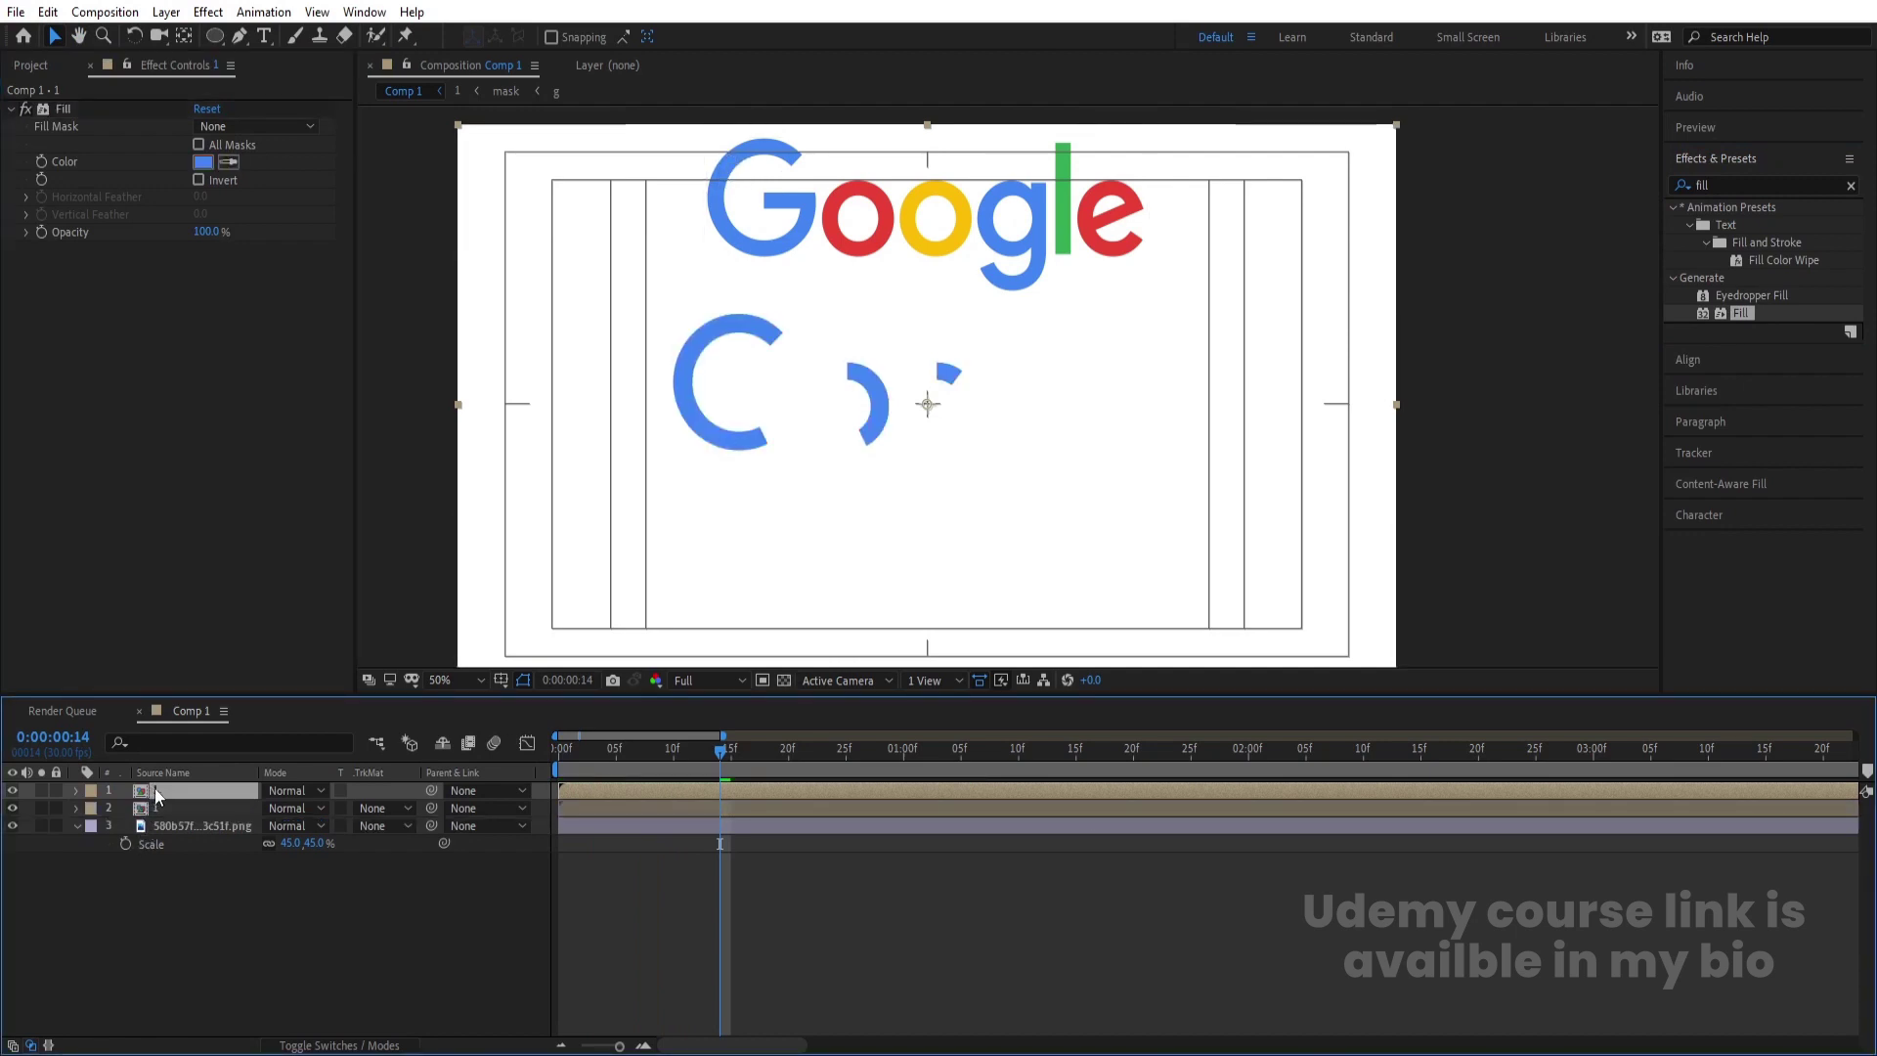
pyautogui.click(230, 162)
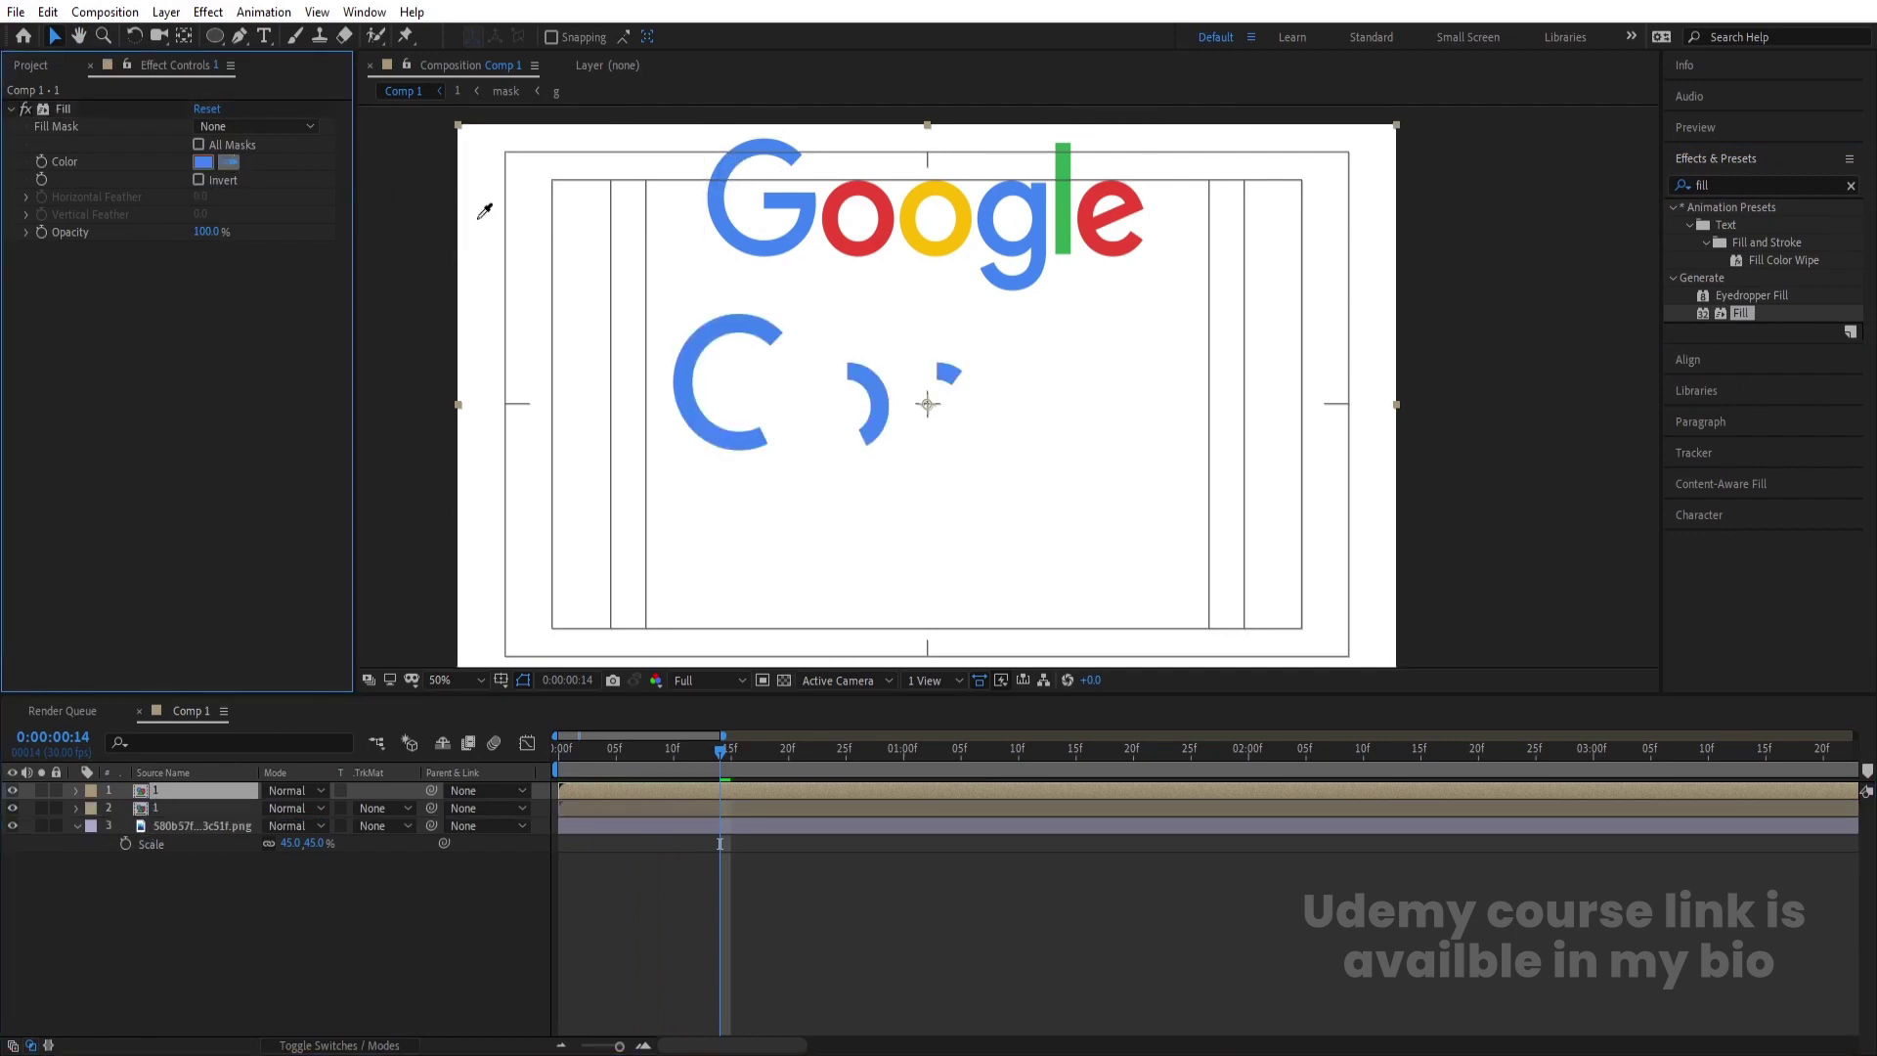
pyautogui.click(835, 201)
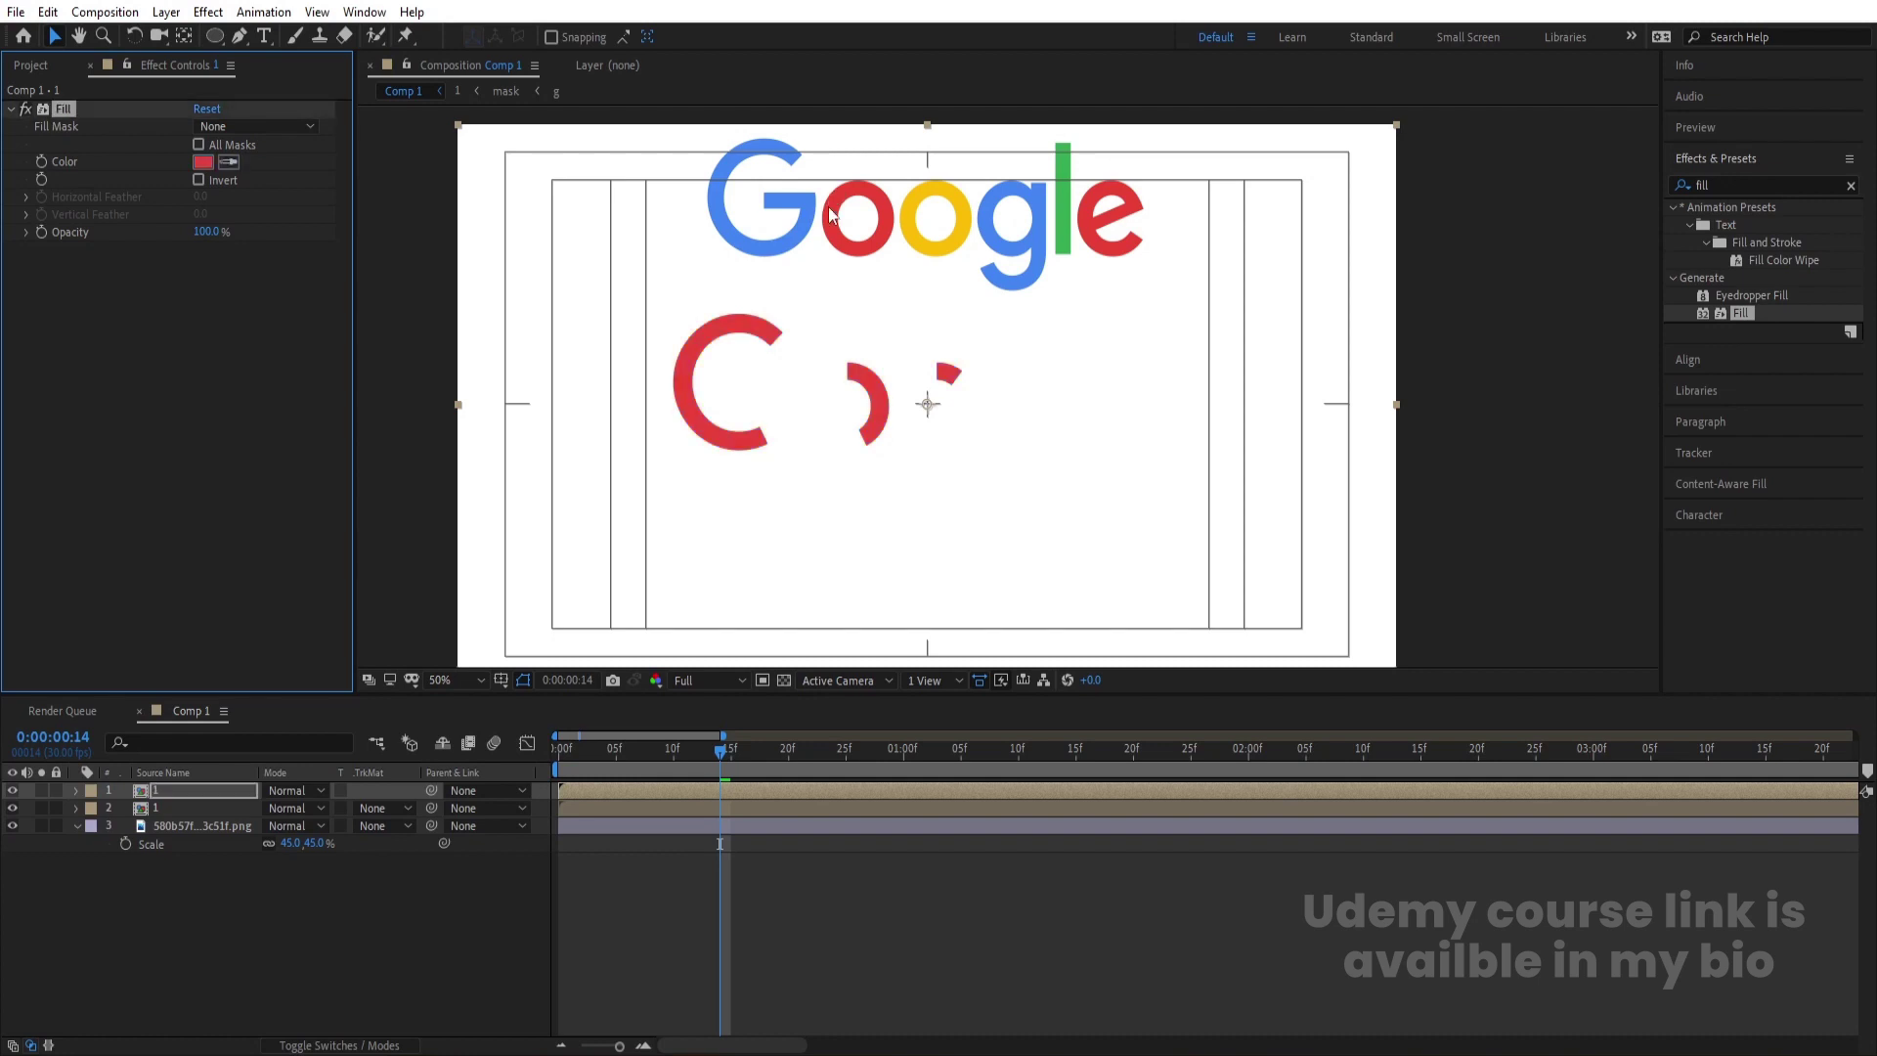
pyautogui.click(167, 793)
pyautogui.hotkey('ctrl', 'd')
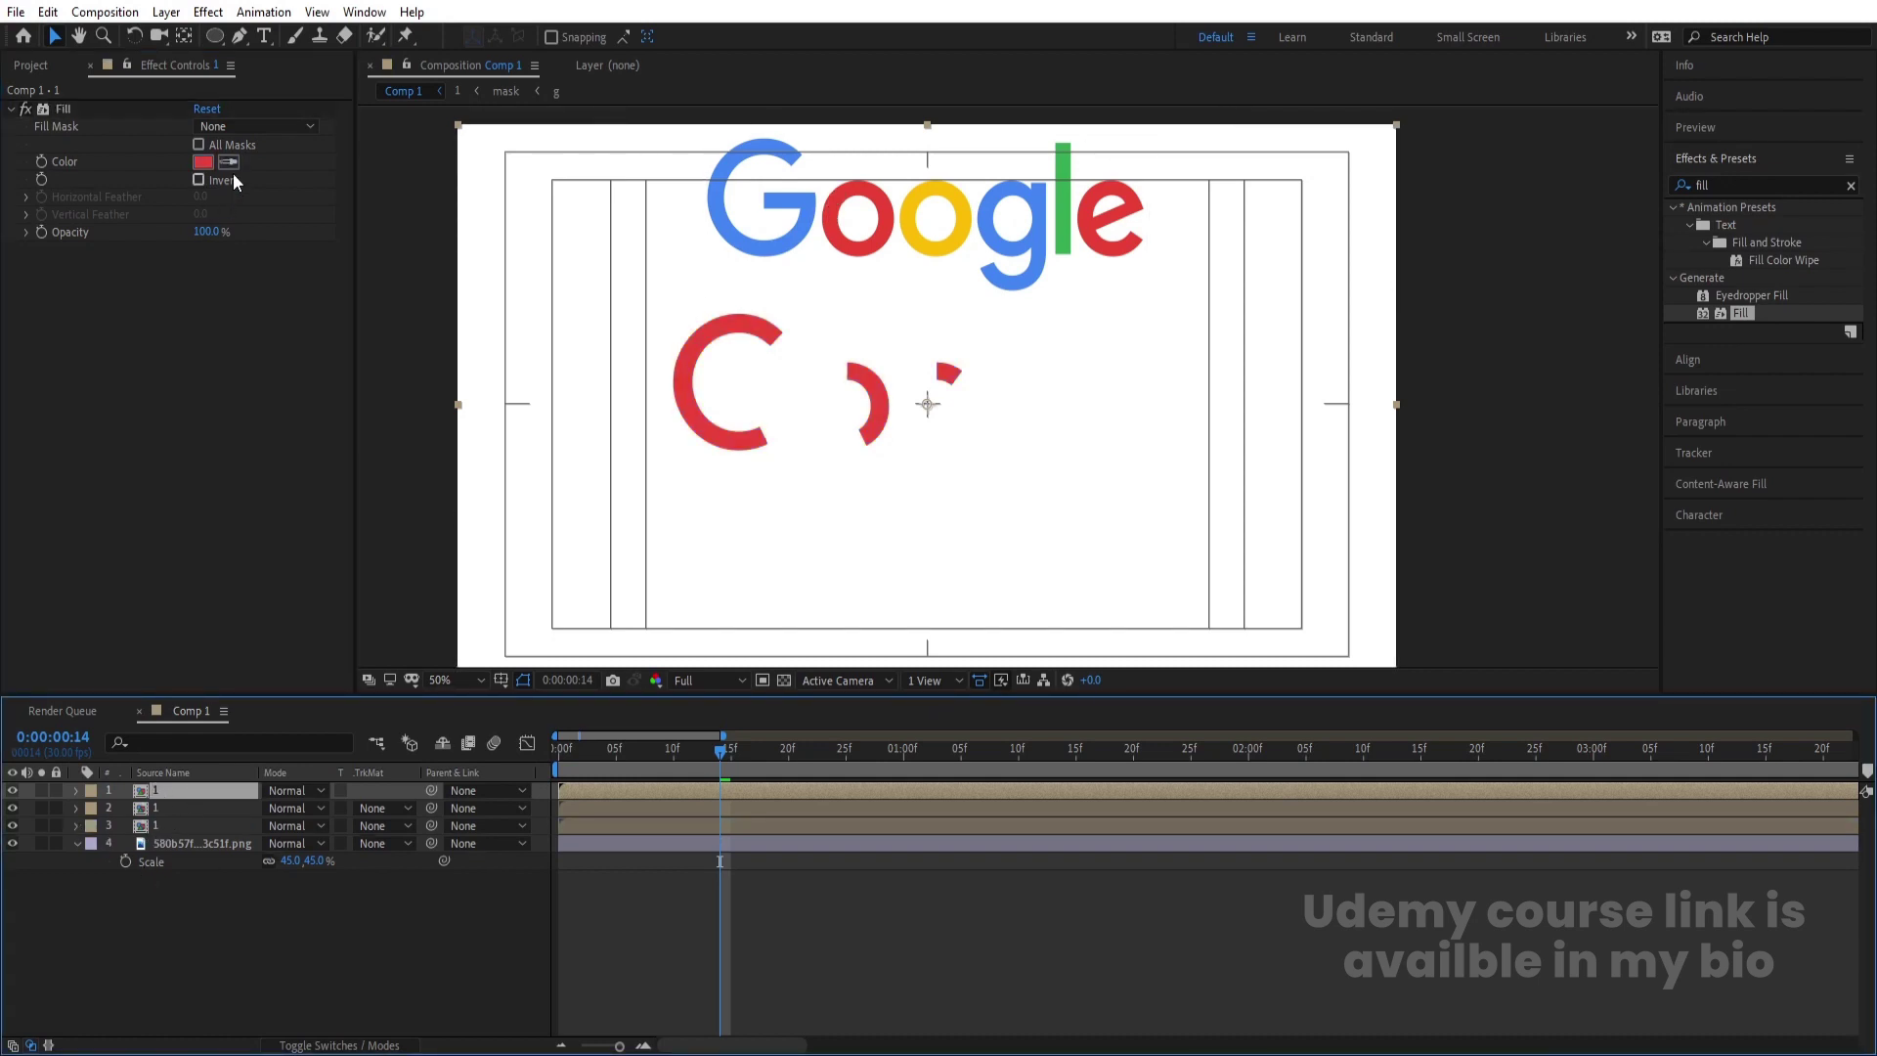
pyautogui.click(229, 163)
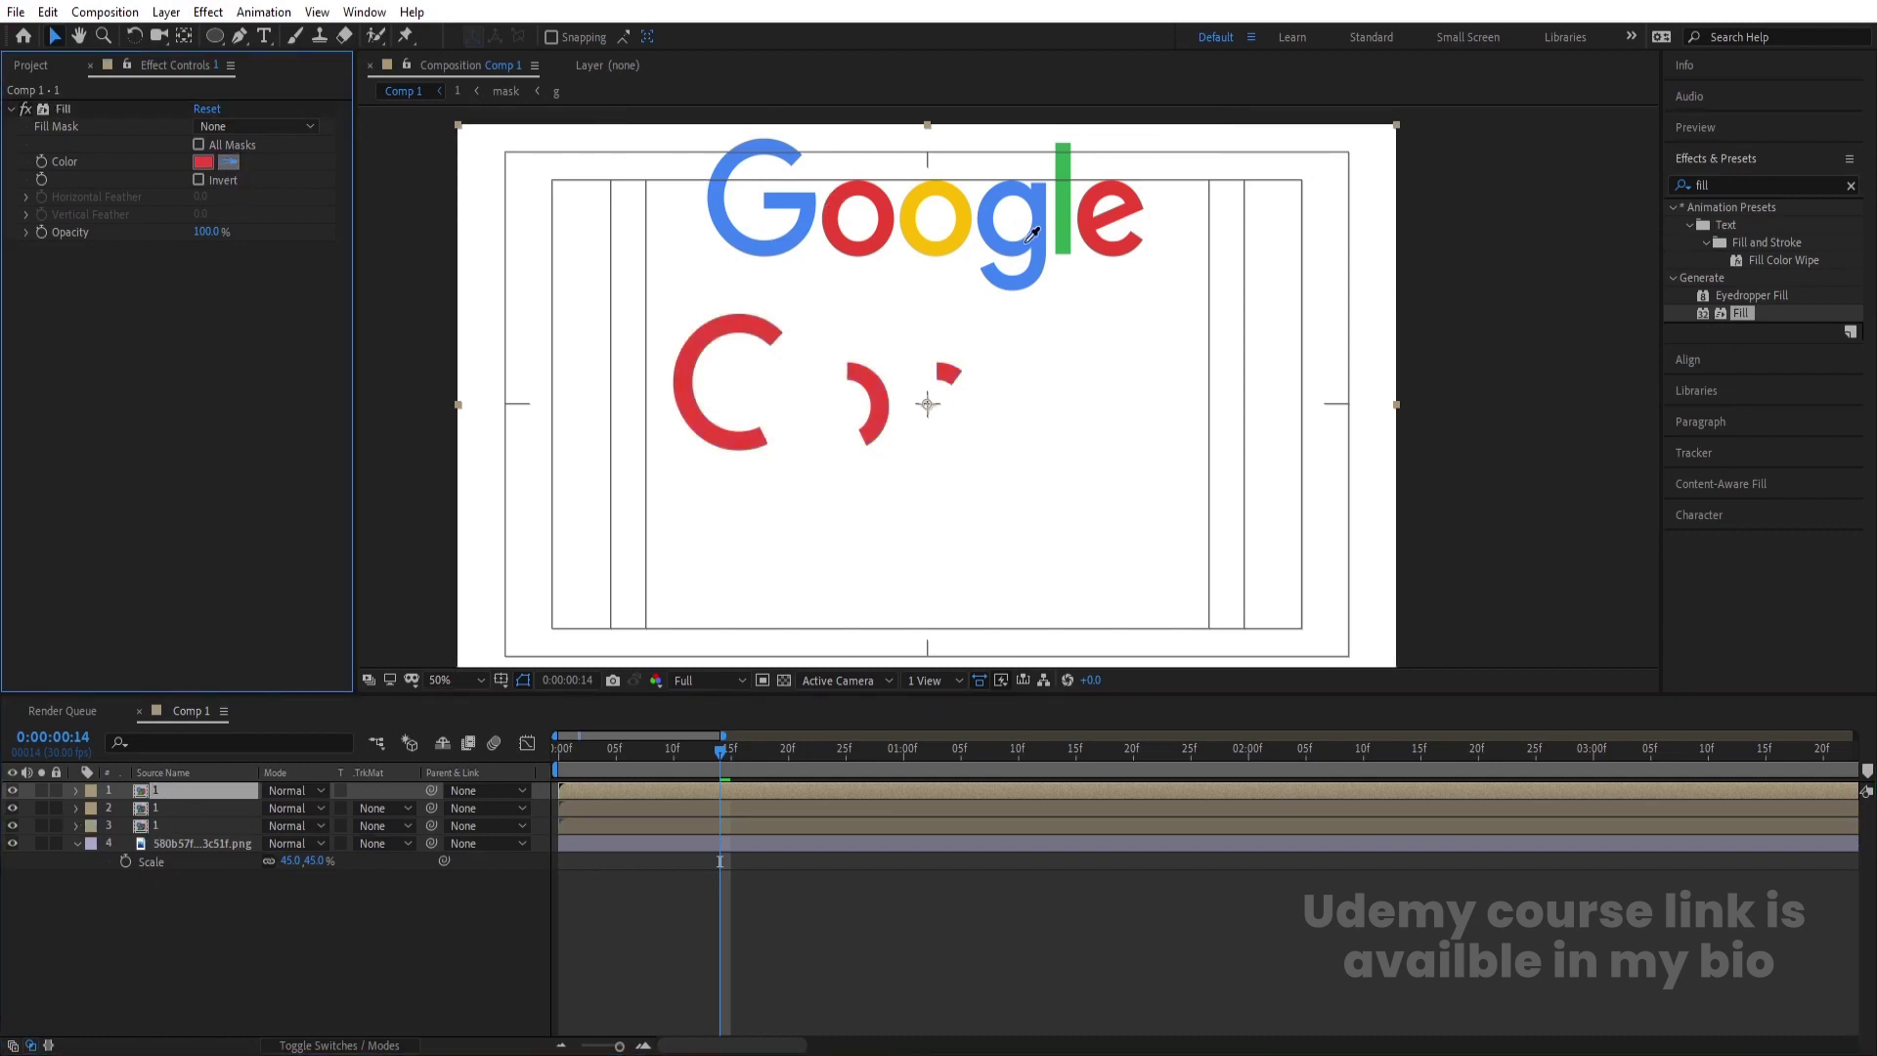
pyautogui.click(930, 185)
# - Duplicate twice more, filling the copies with the g's blue and the l's green
pyautogui.click(179, 788)
pyautogui.hotkey('ctrl', 'd')
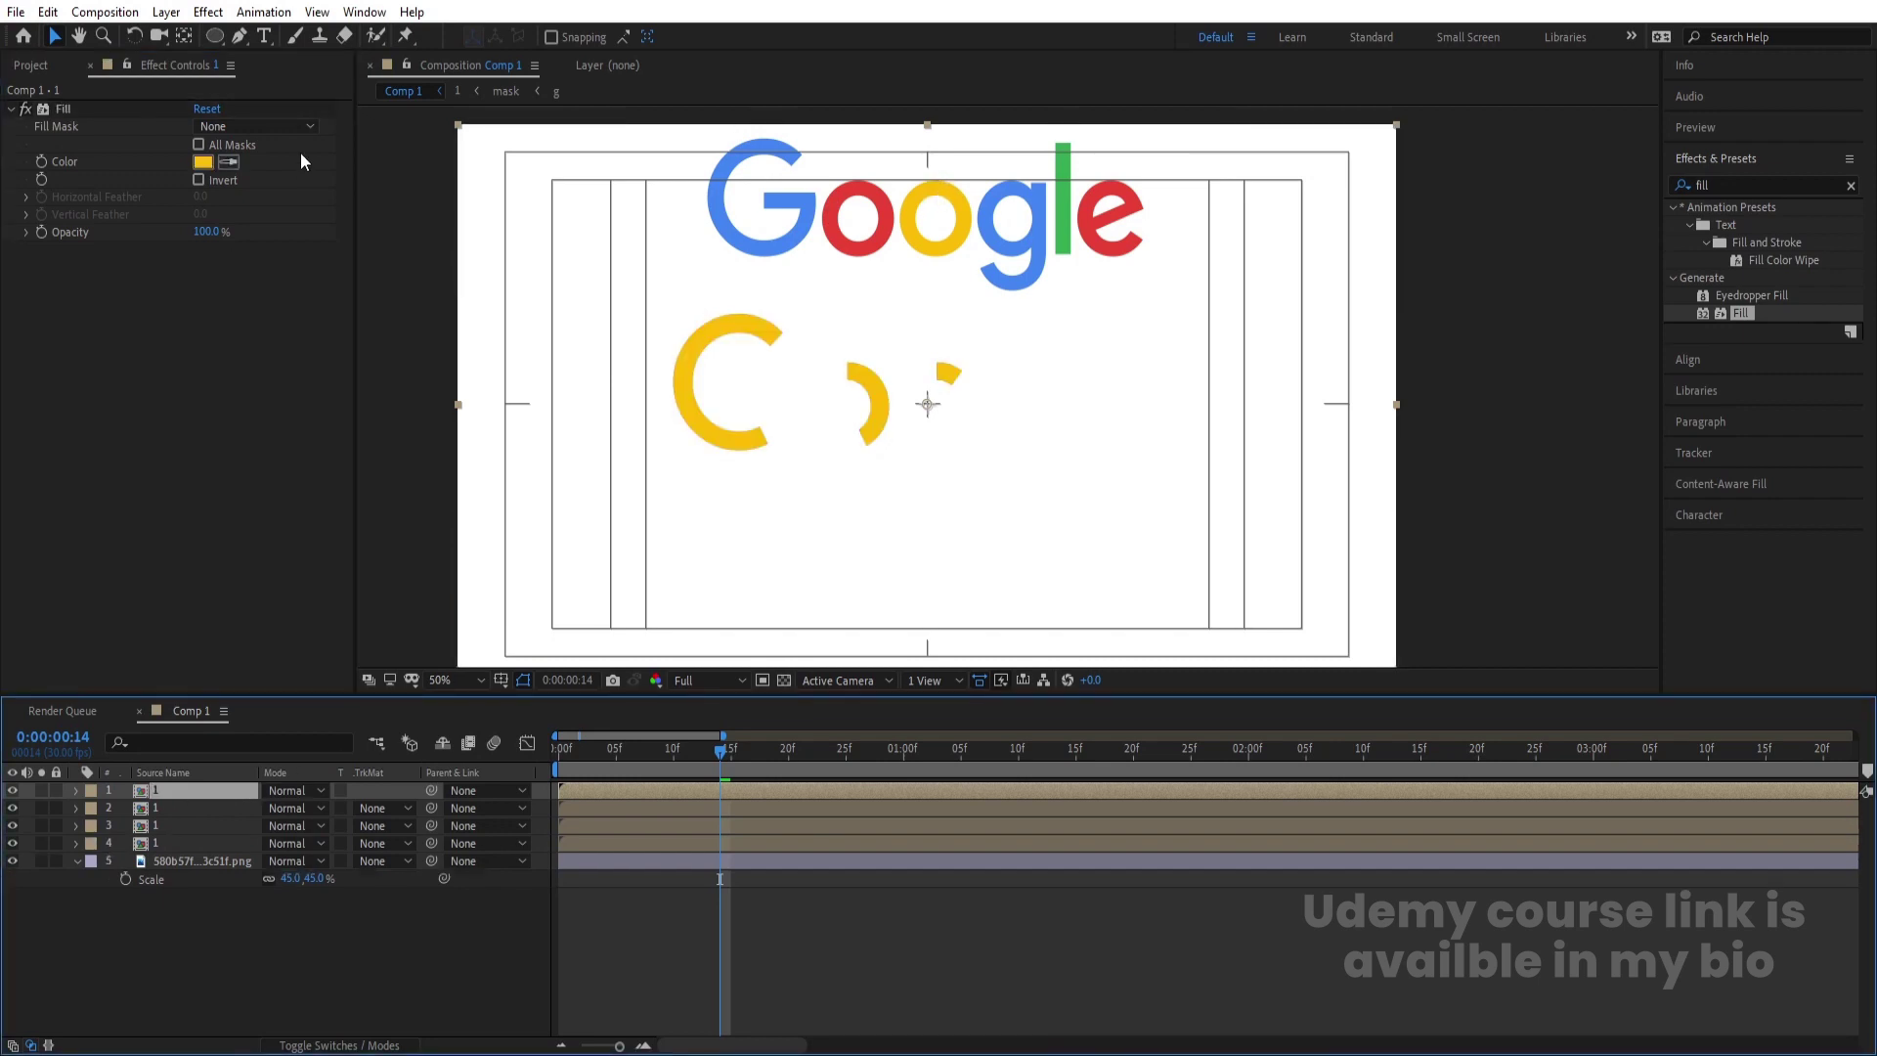
pyautogui.click(229, 163)
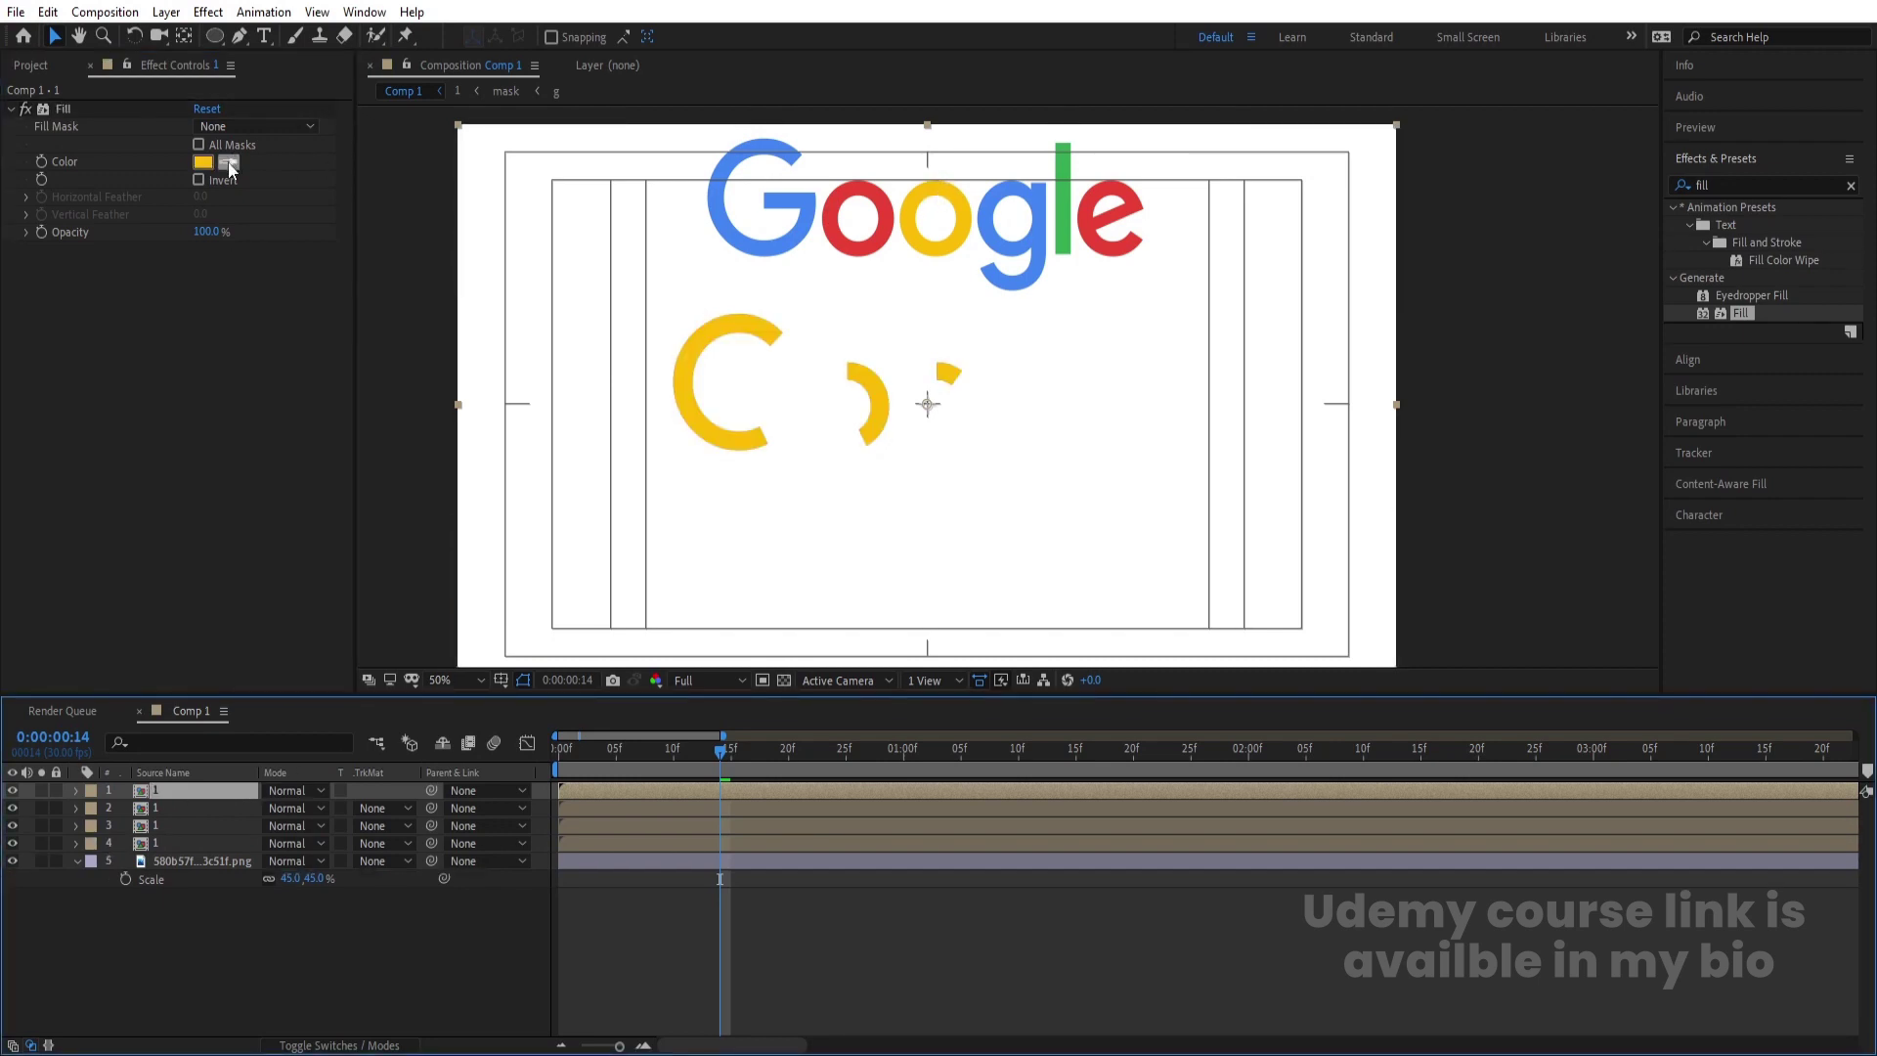
pyautogui.click(997, 217)
pyautogui.click(156, 788)
pyautogui.hotkey('ctrl', 'd')
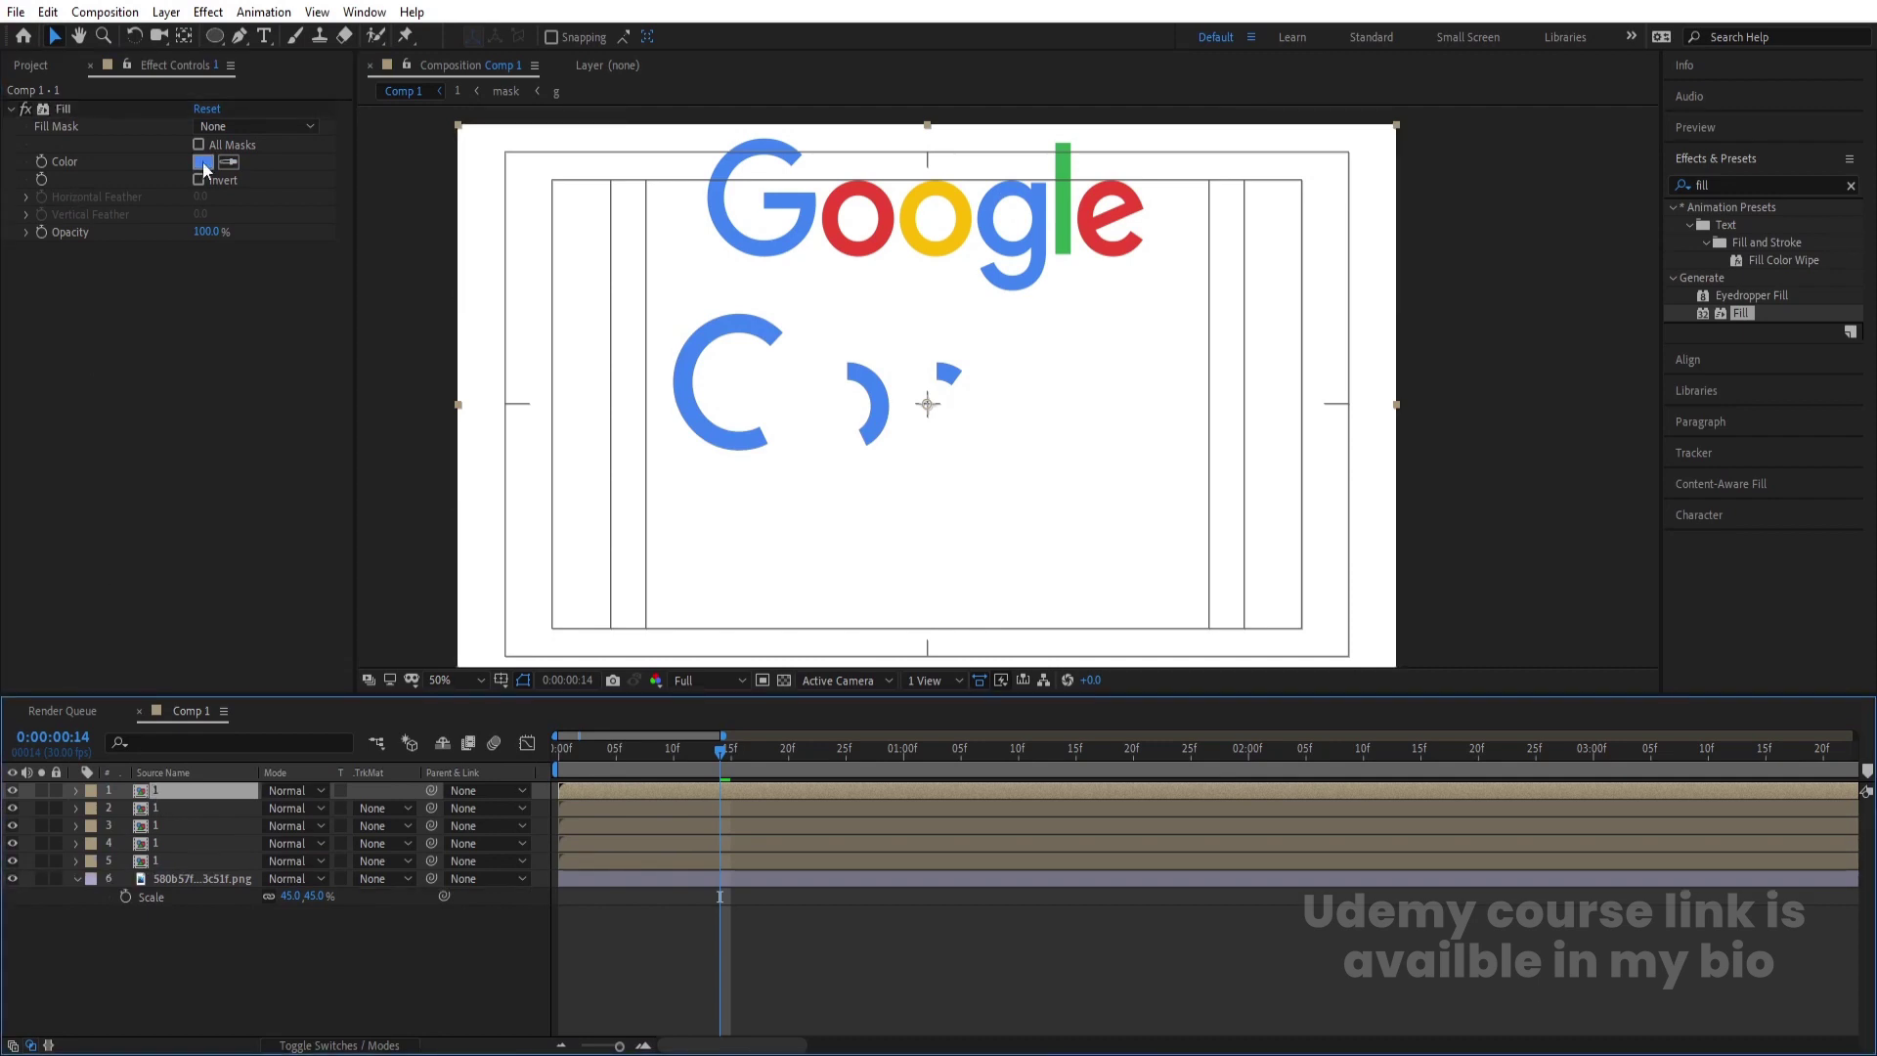
pyautogui.click(229, 163)
pyautogui.click(1062, 215)
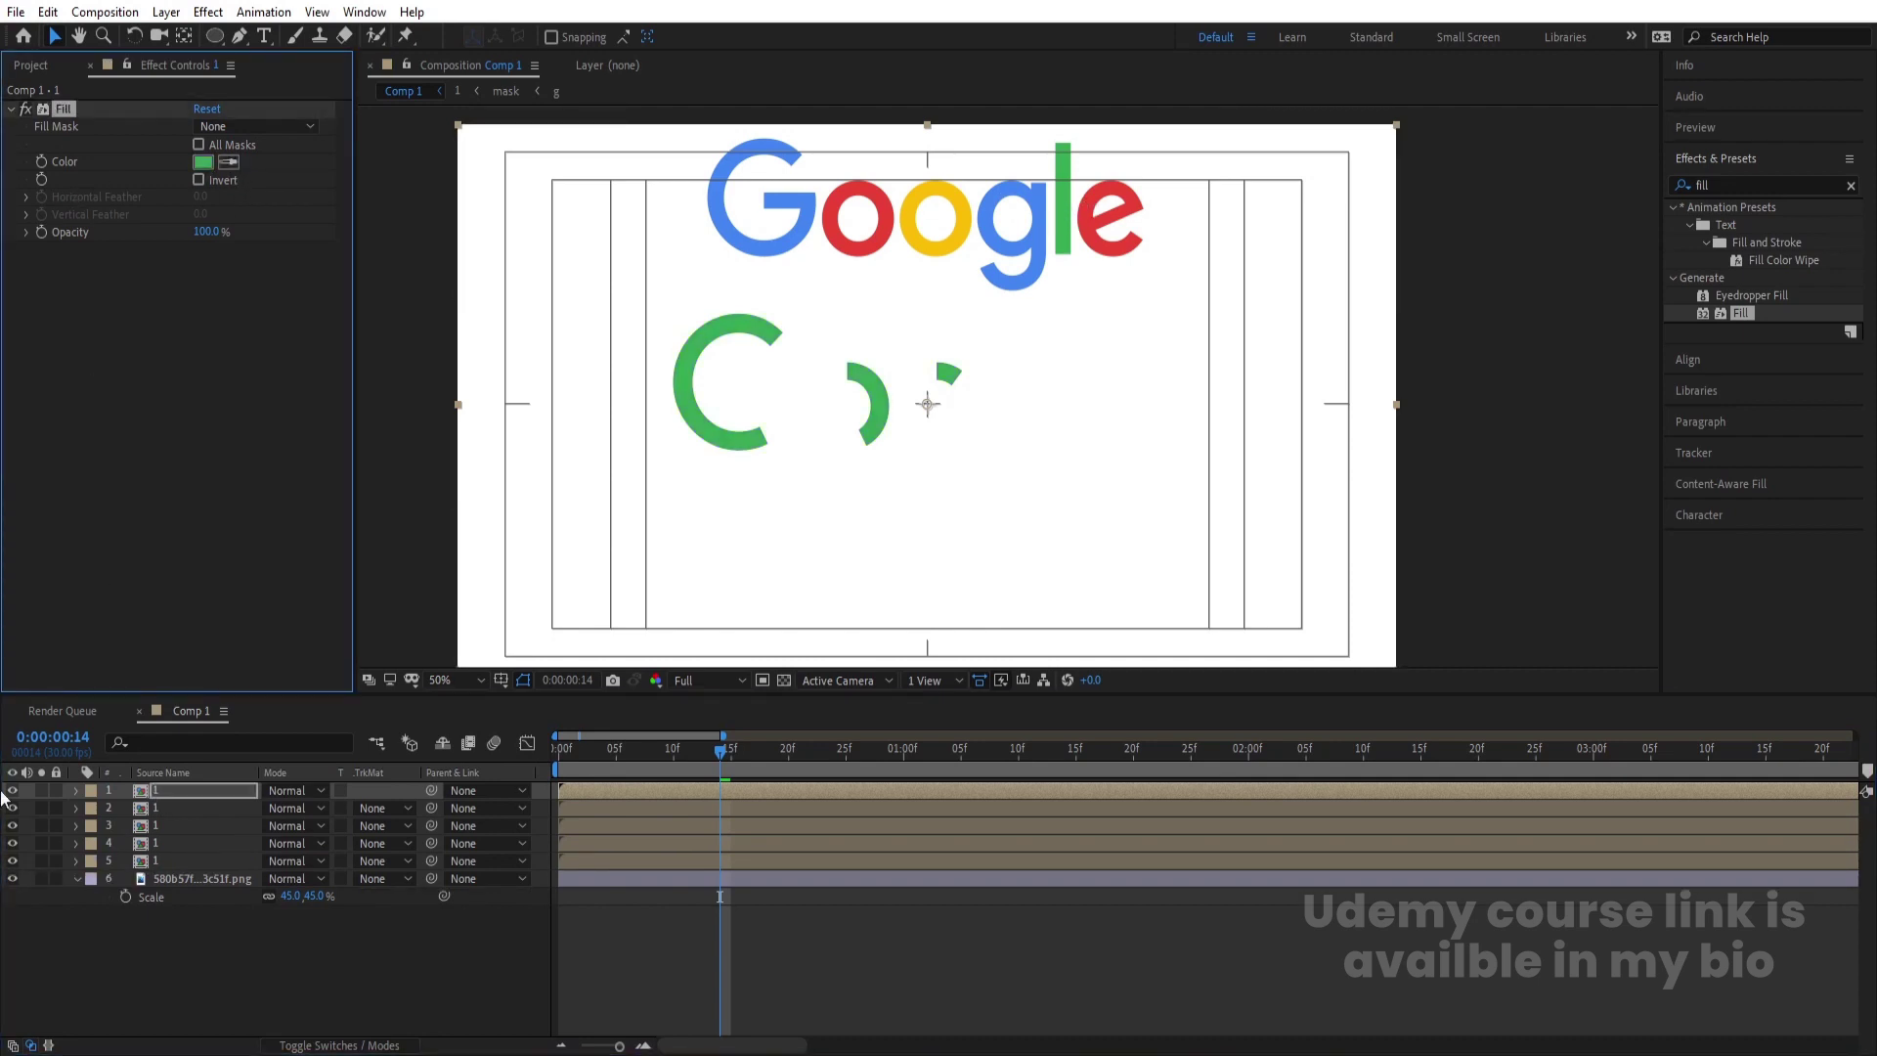
# - Add a copy filled with the e's red, then another copy without the Fill effect
pyautogui.click(151, 787)
pyautogui.hotkey('ctrl', 'd')
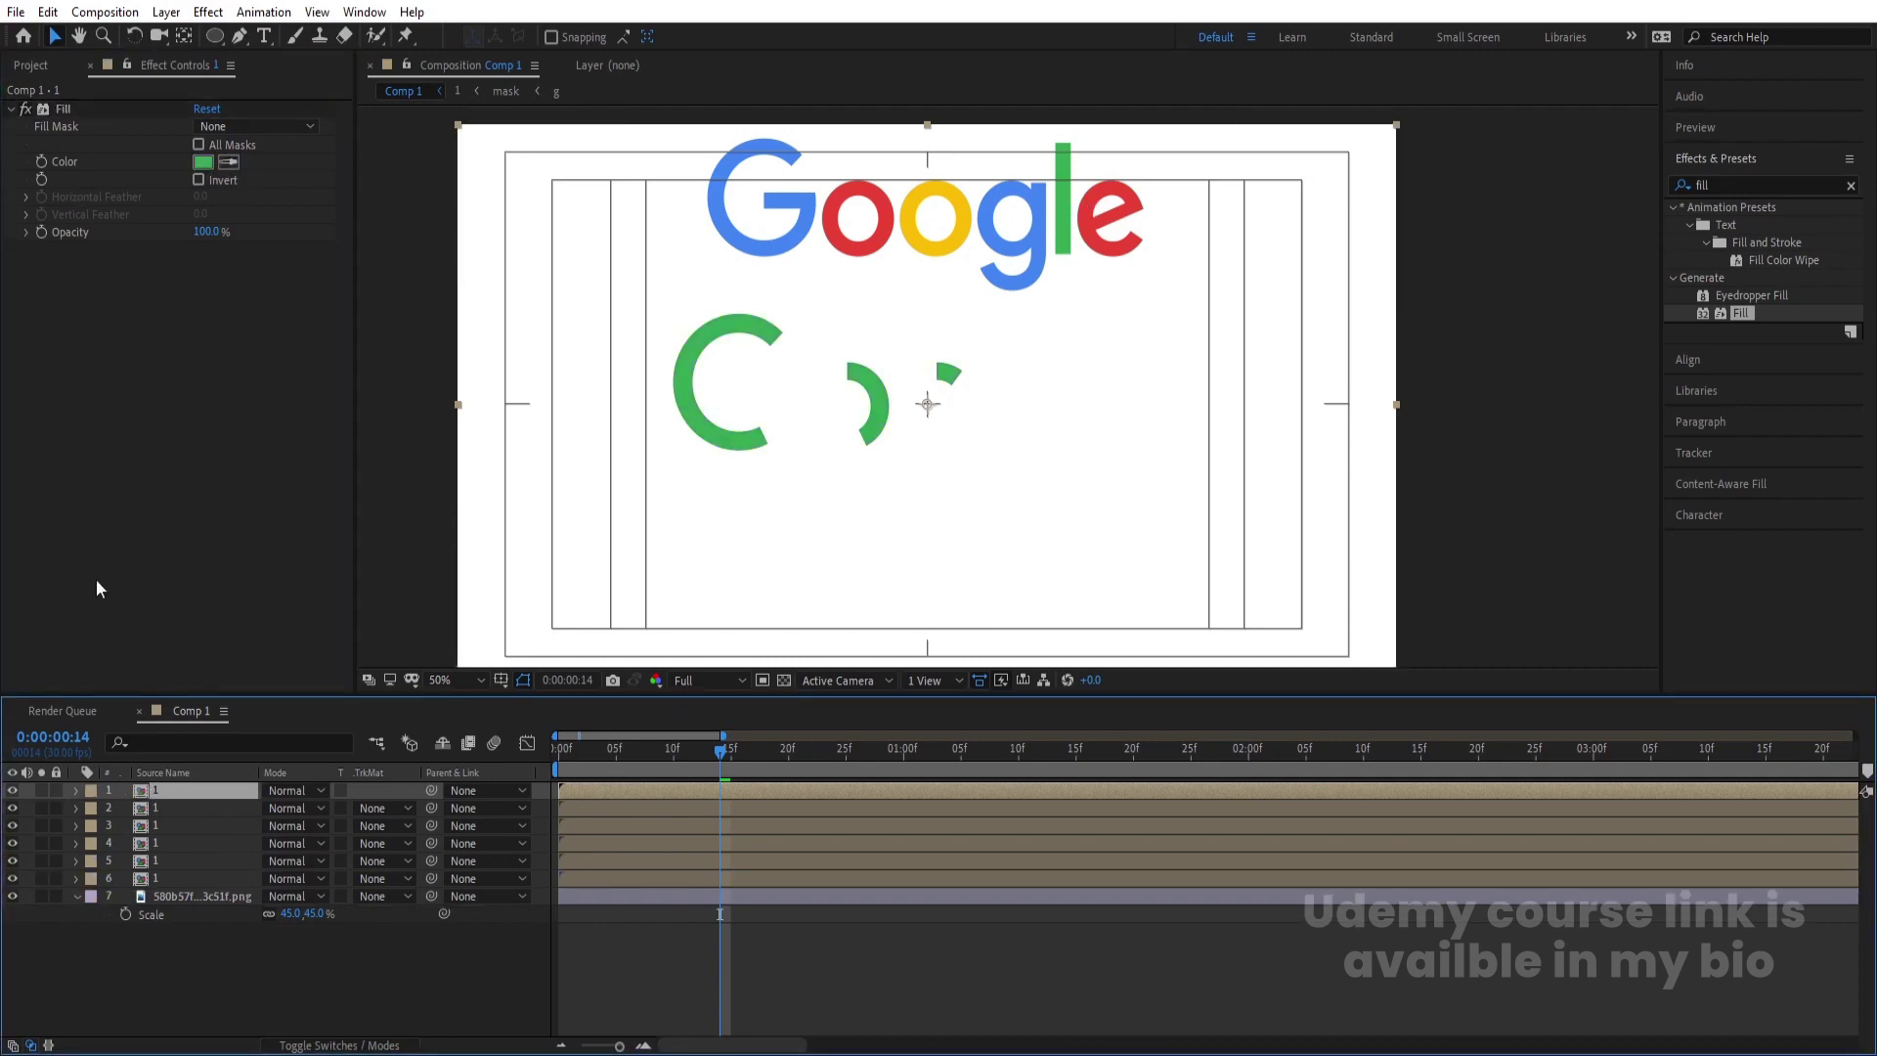
pyautogui.click(229, 162)
pyautogui.click(1126, 205)
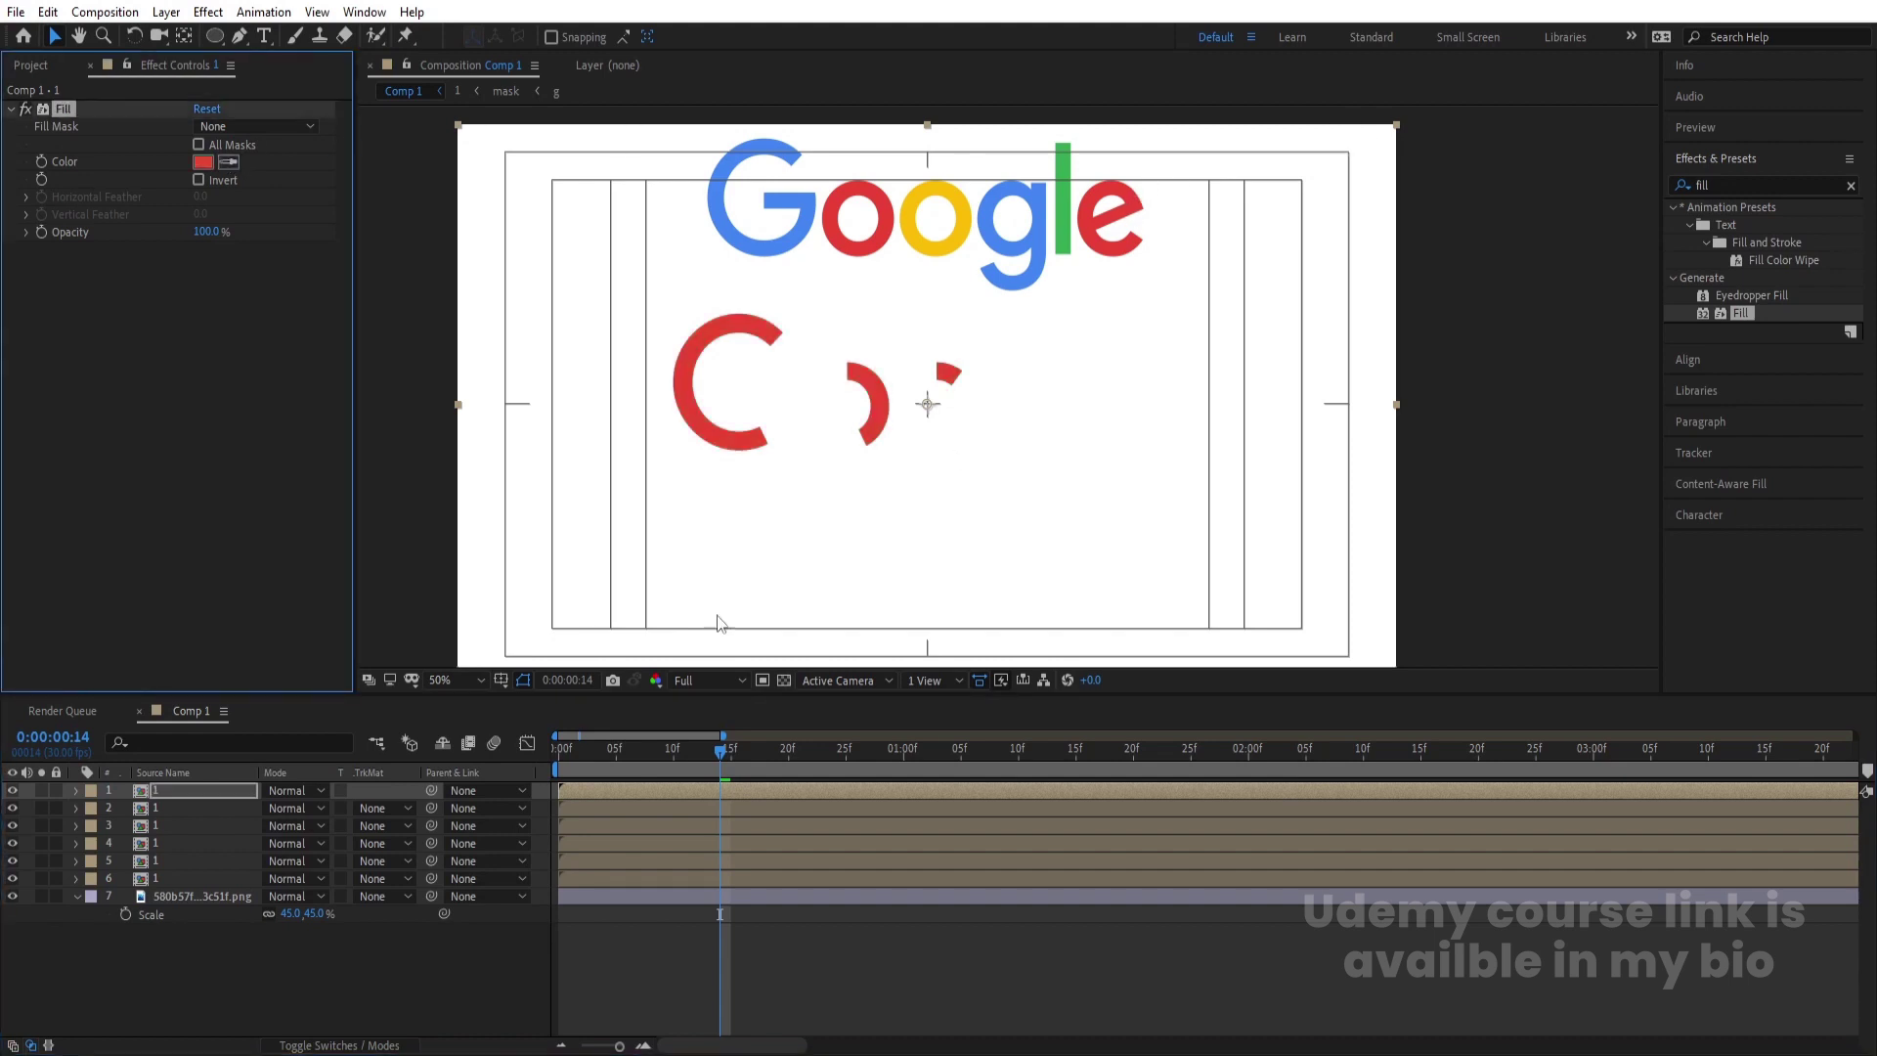
pyautogui.click(153, 794)
pyautogui.hotkey('ctrl', 'd')
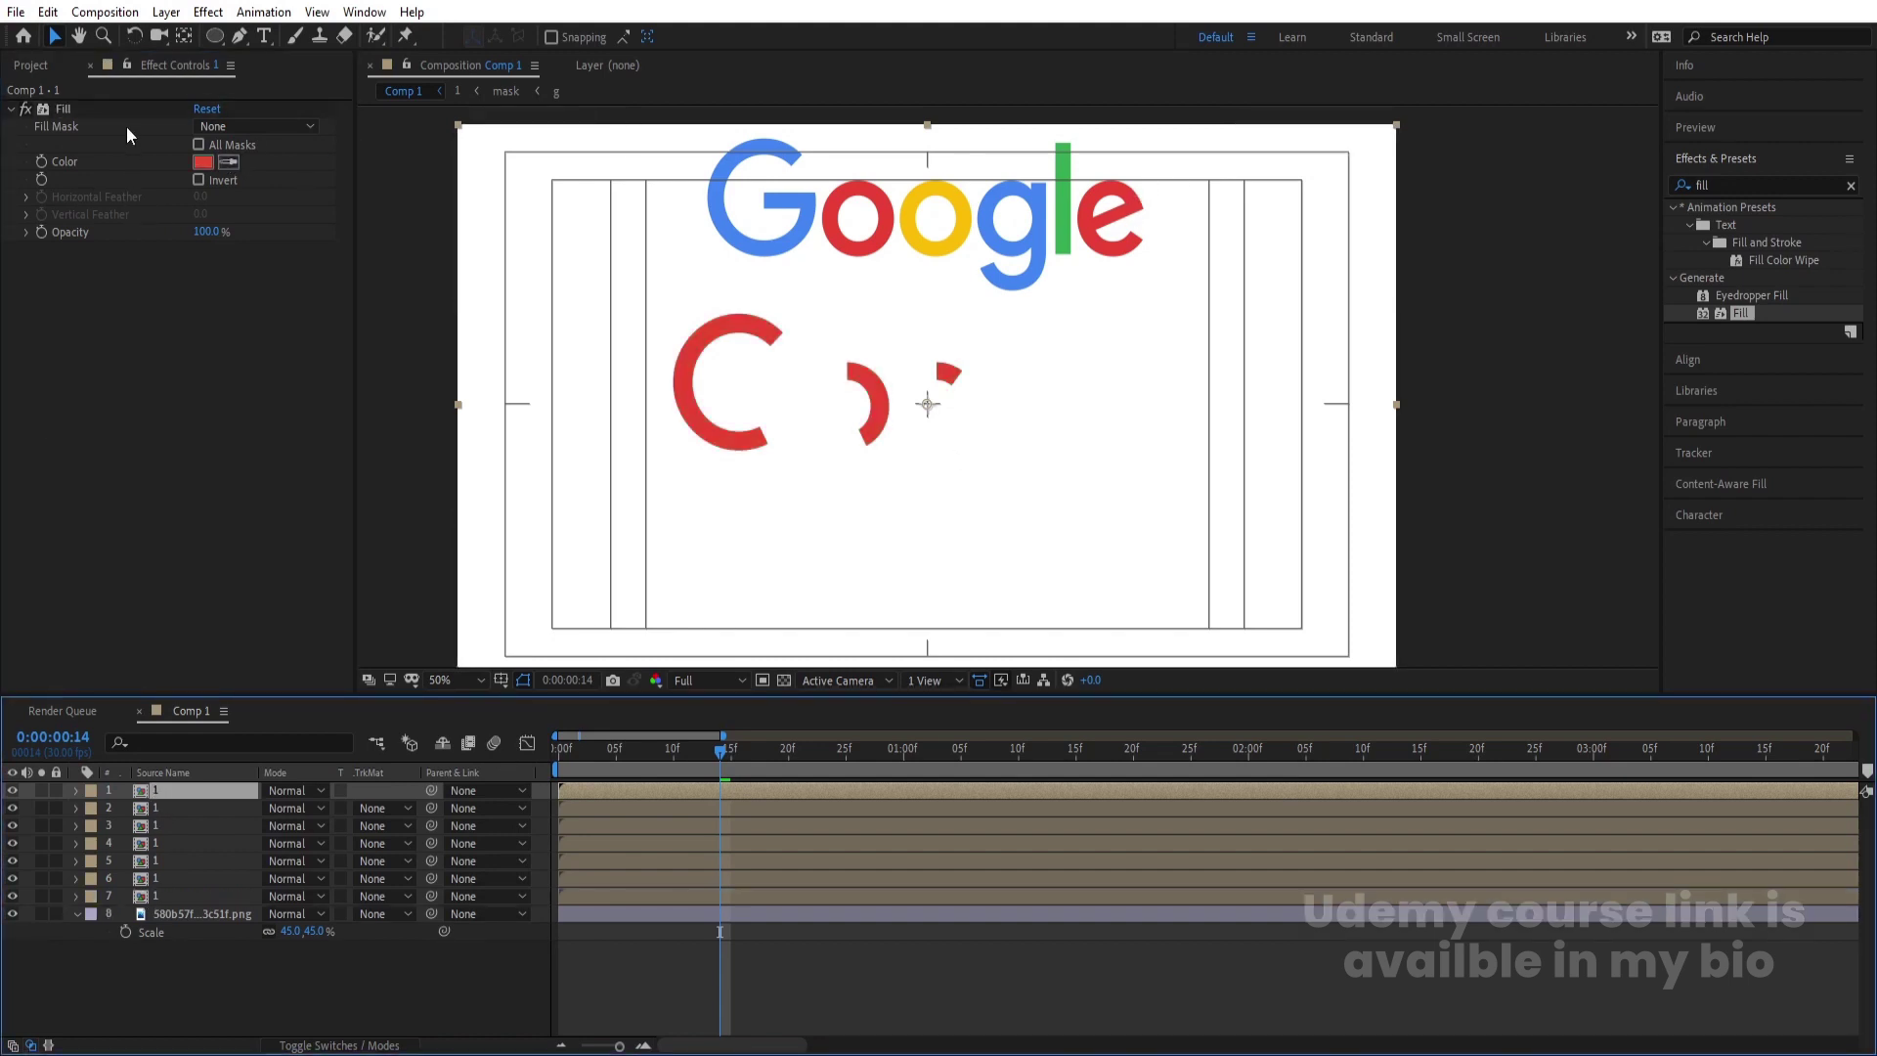
pyautogui.click(67, 109)
pyautogui.press('Delete')
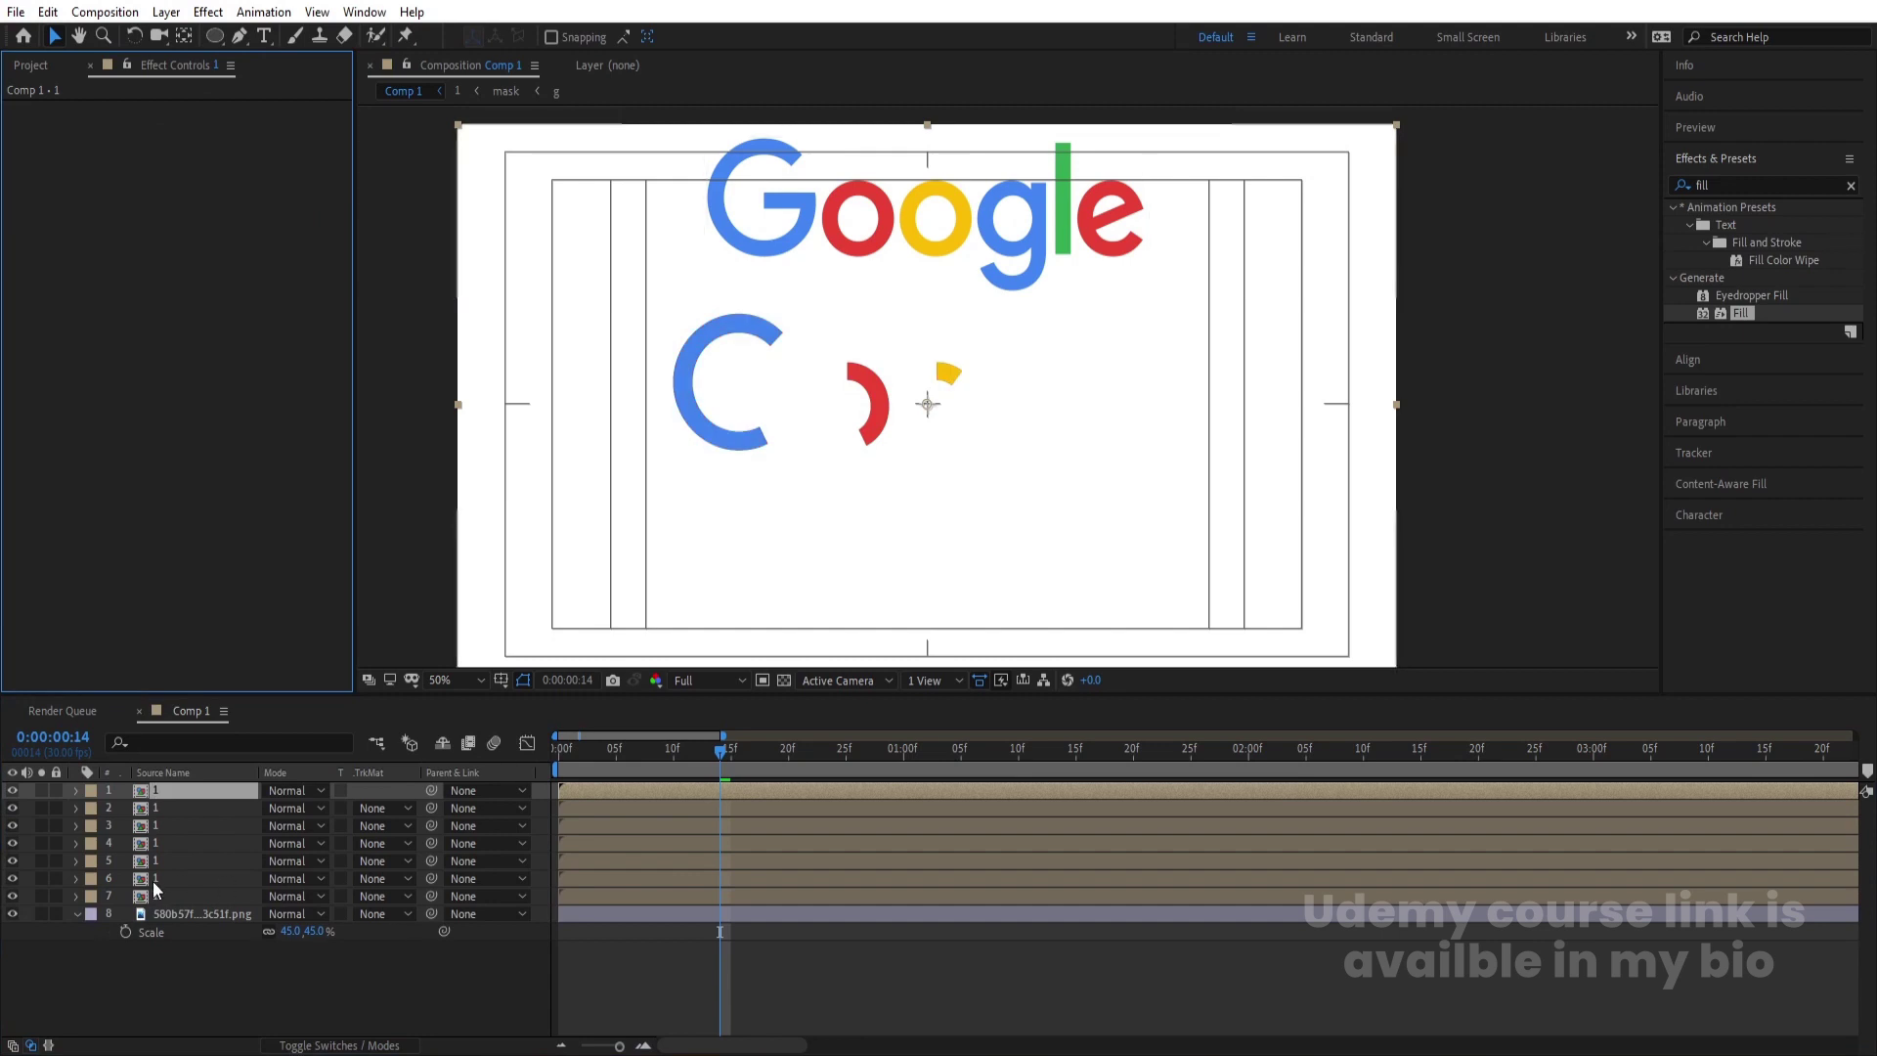
# - Duplicate layer 7, remove layer 8's Fill effect, and apply Find Edges to it
pyautogui.click(172, 892)
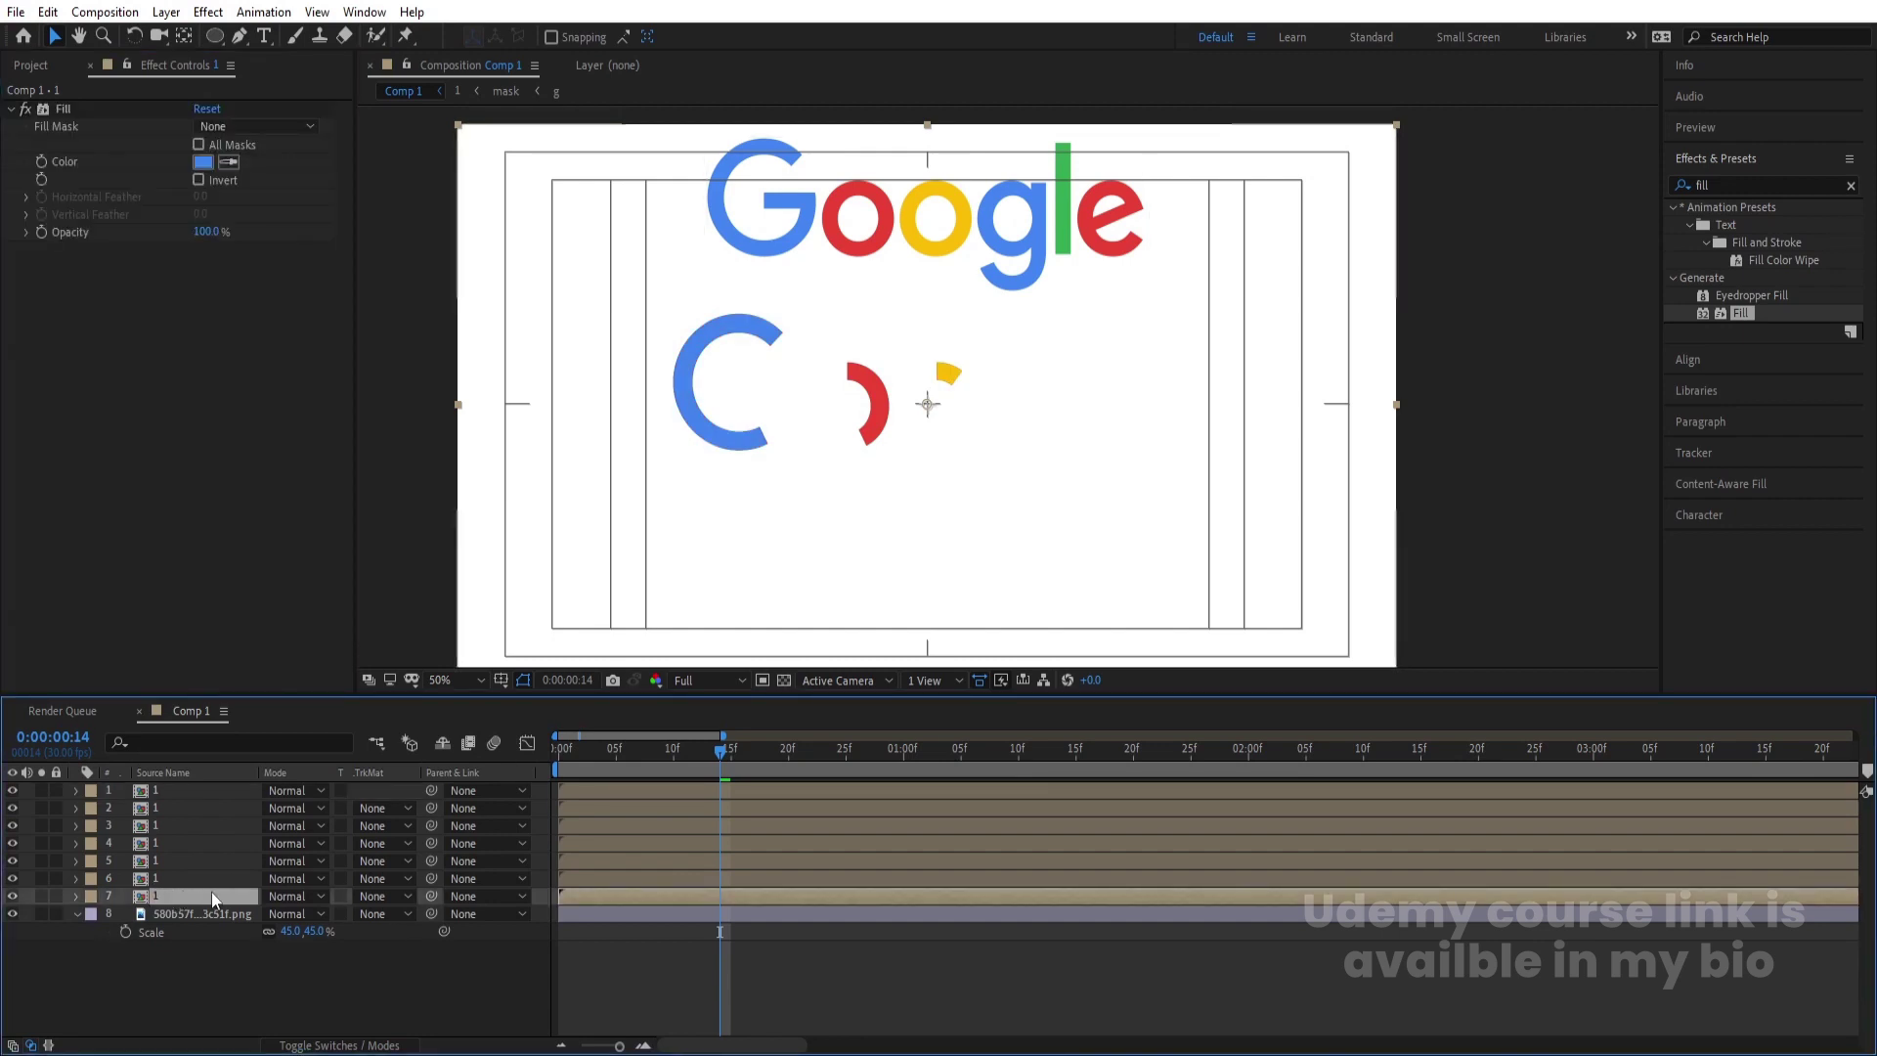
pyautogui.hotkey('ctrl', 'd')
pyautogui.click(173, 913)
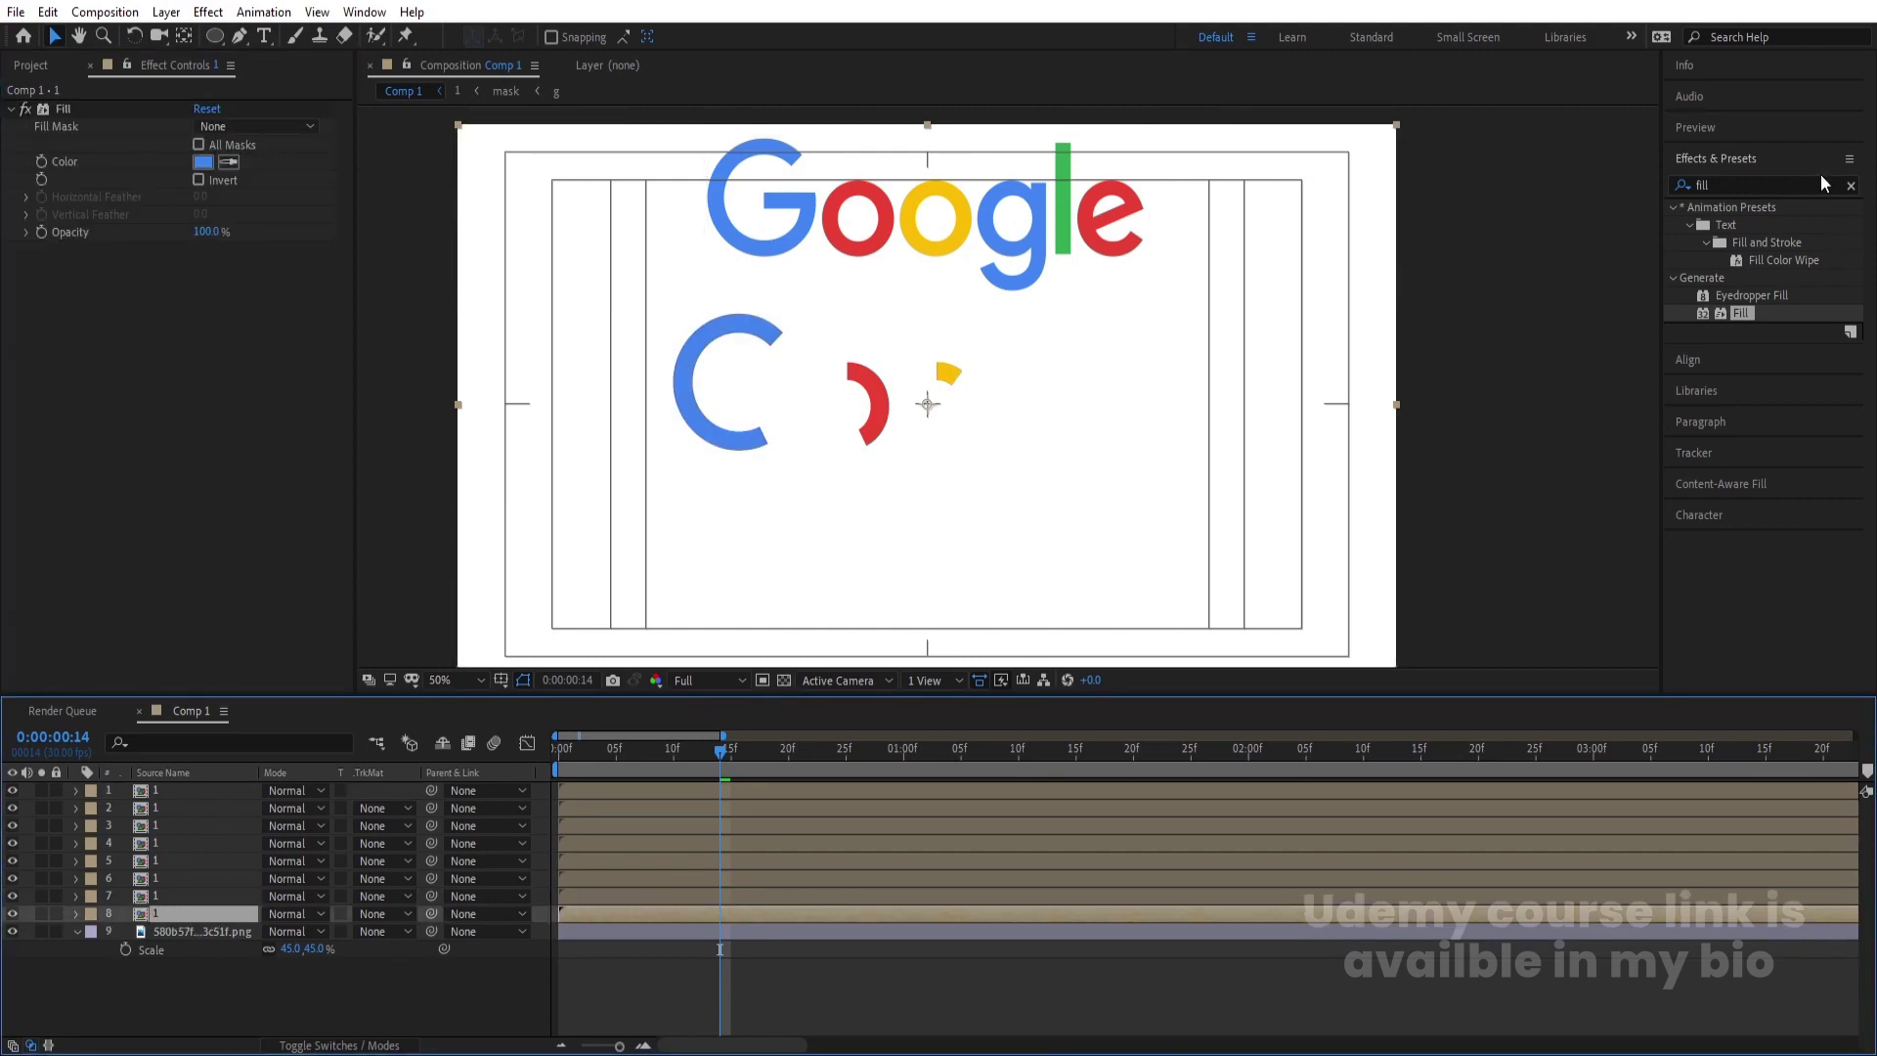
pyautogui.click(77, 123)
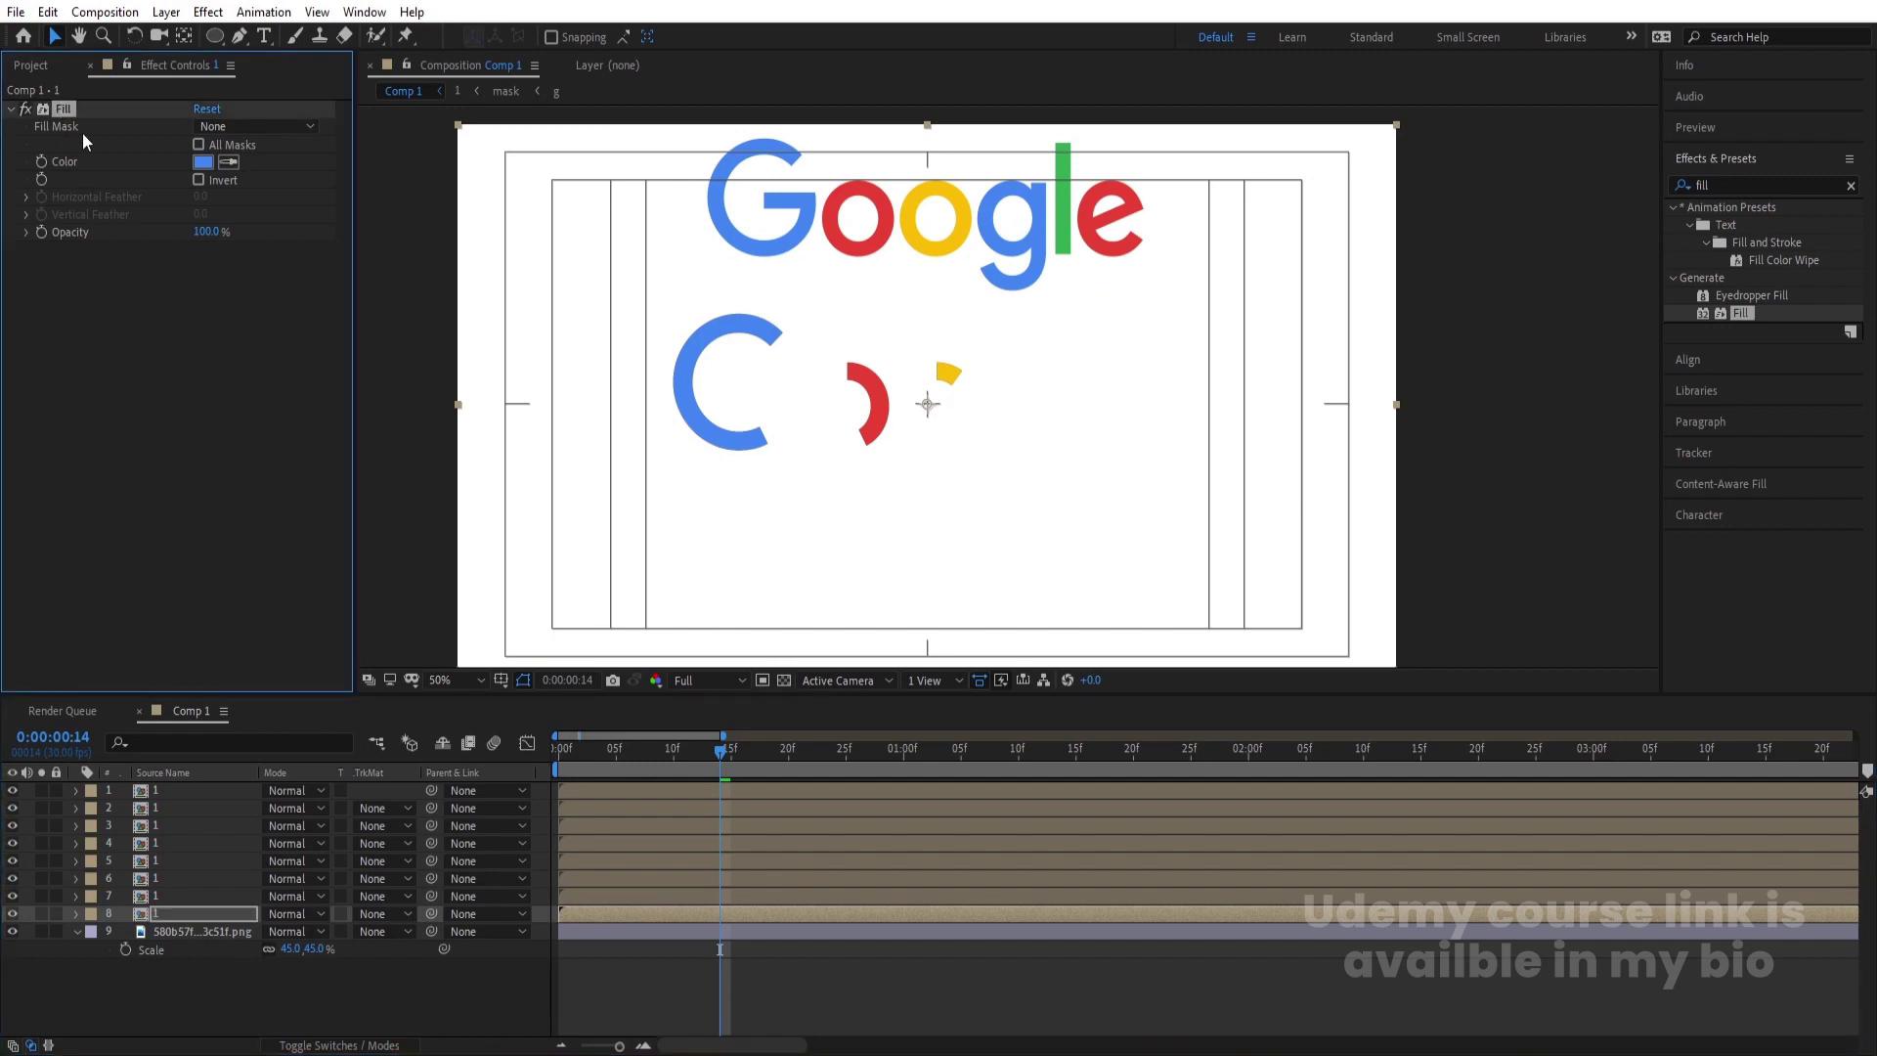
pyautogui.press('Delete')
pyautogui.doubleClick(1720, 180)
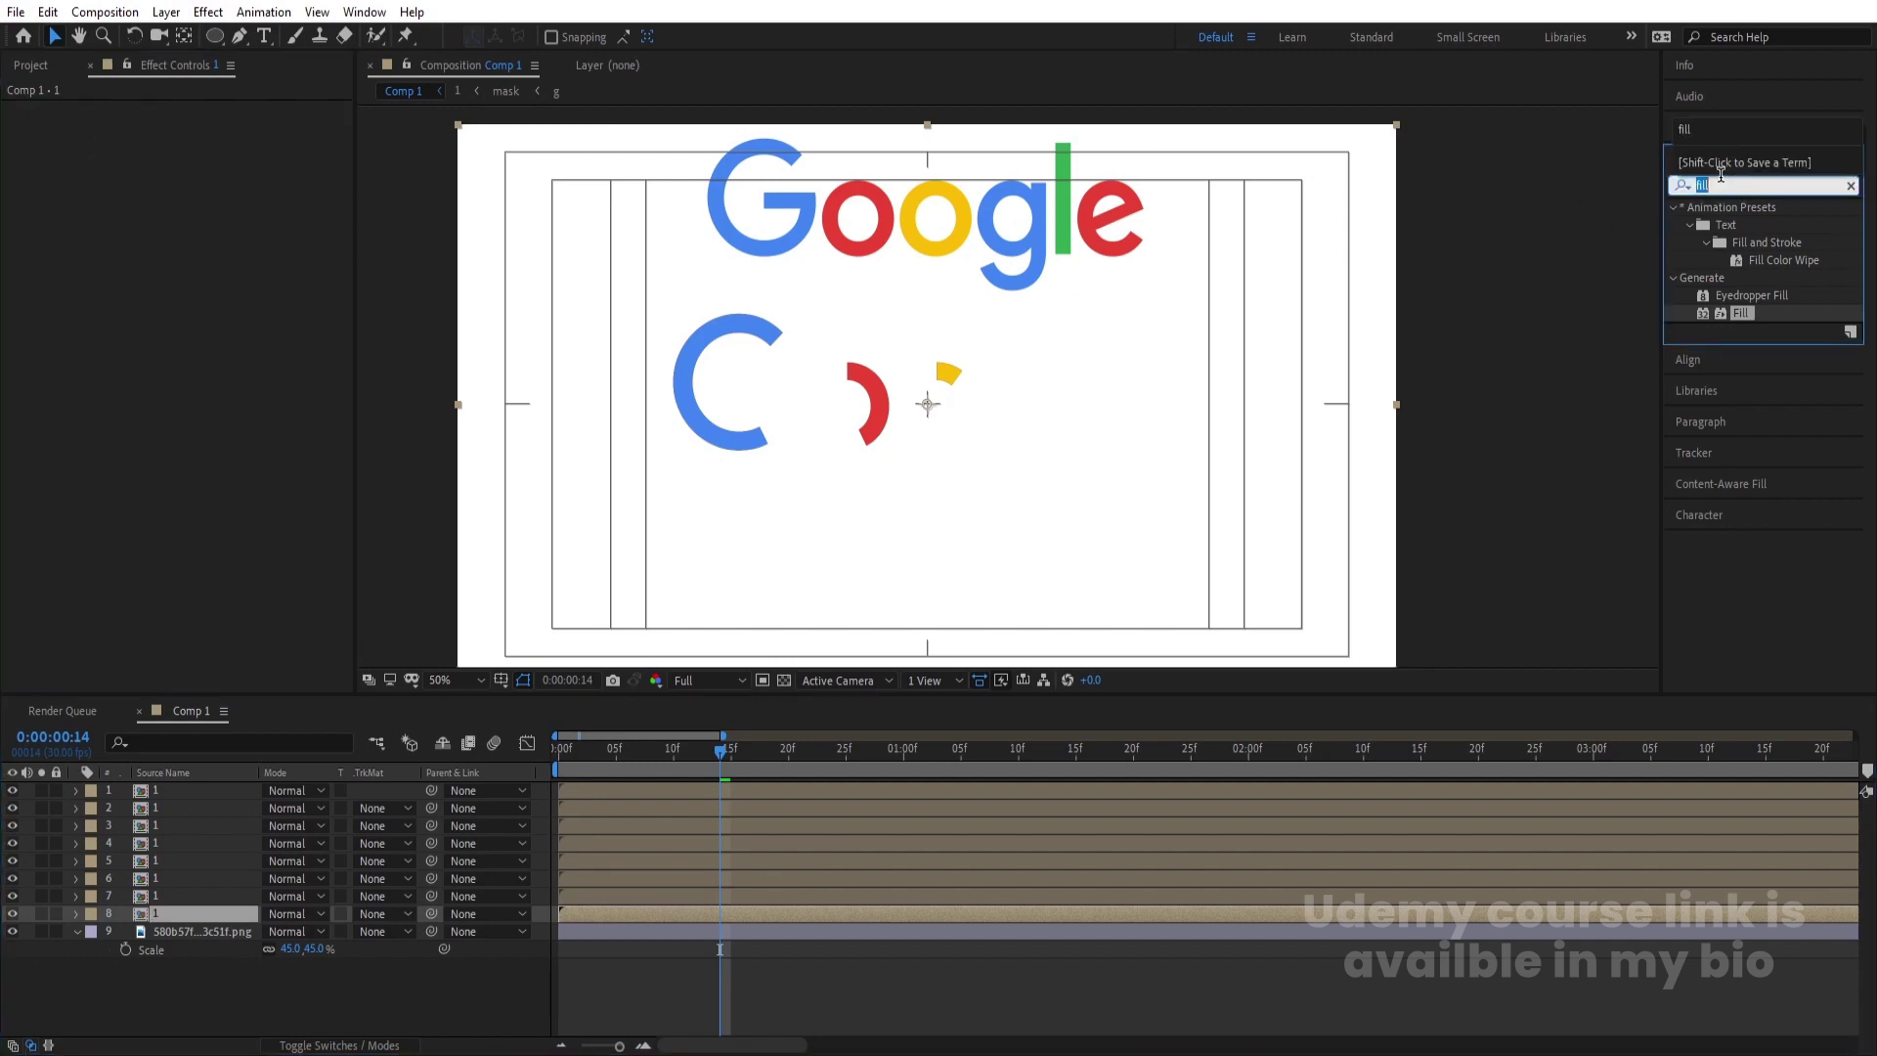
pyautogui.write('find')
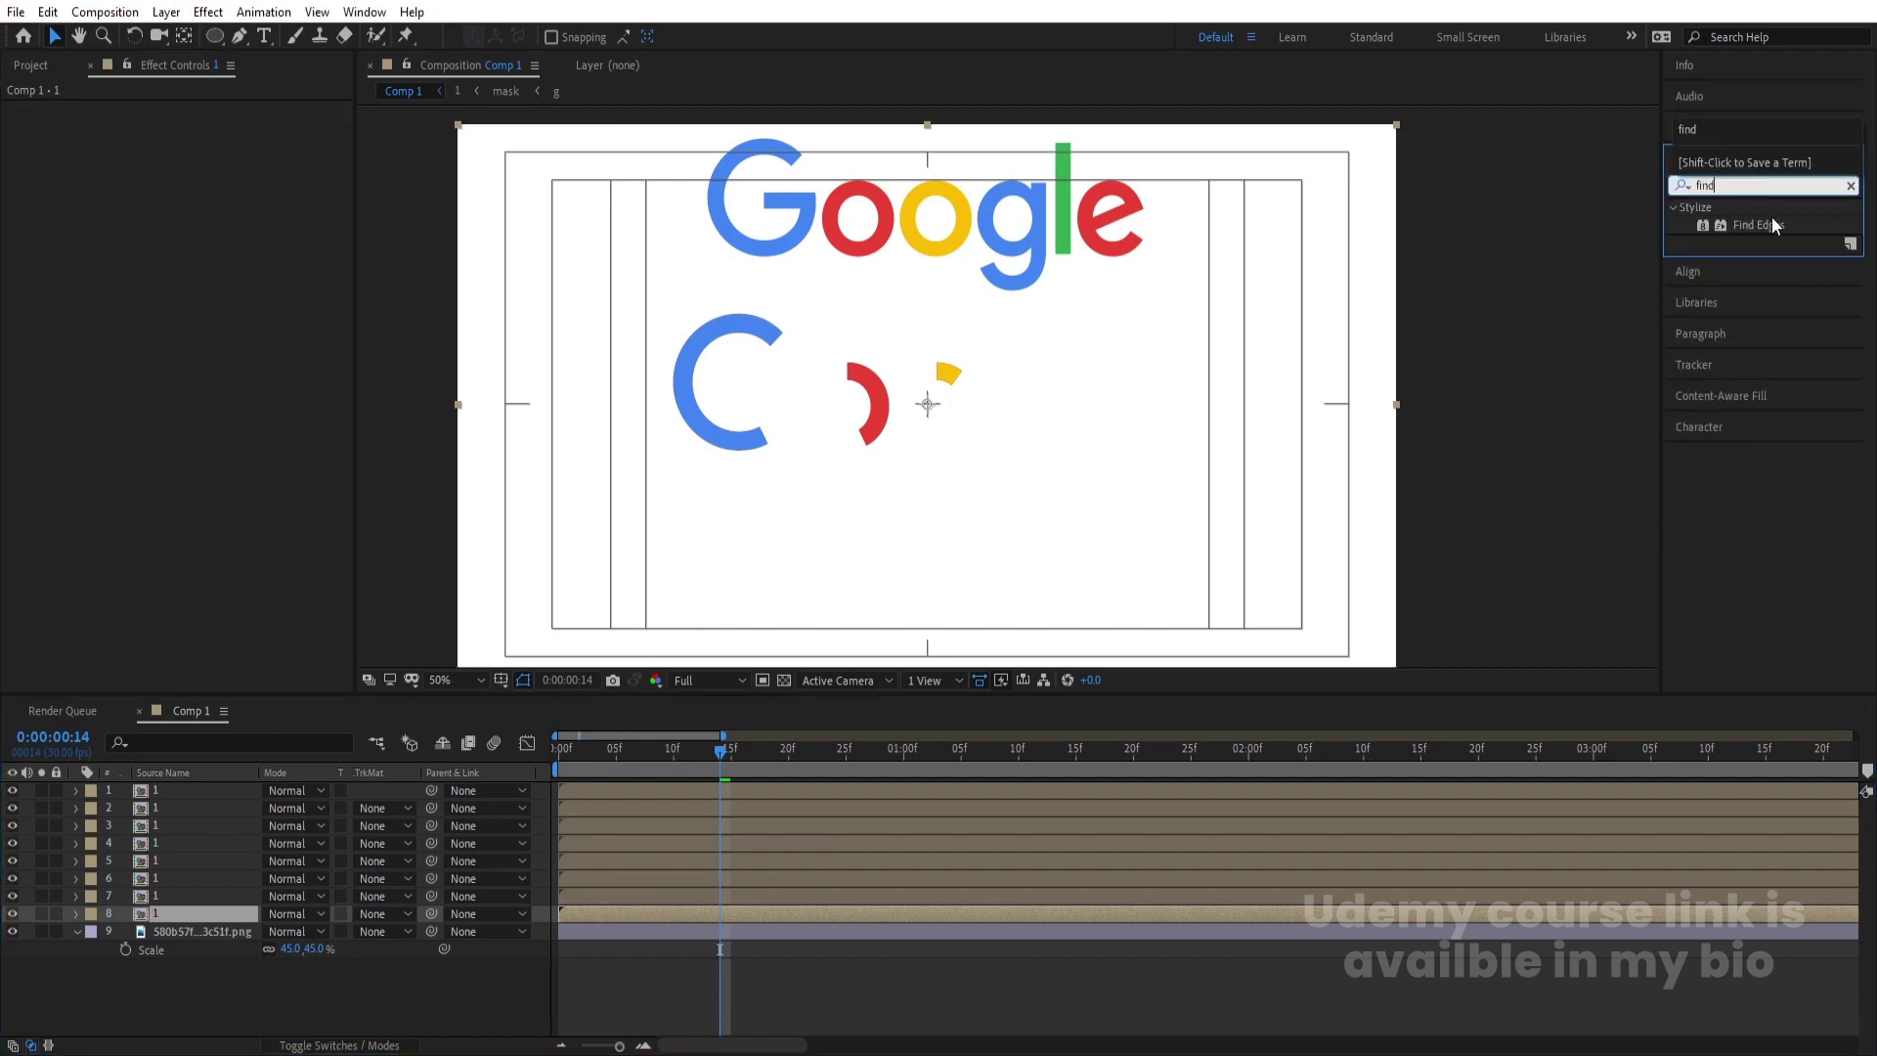
pyautogui.doubleClick(1779, 225)
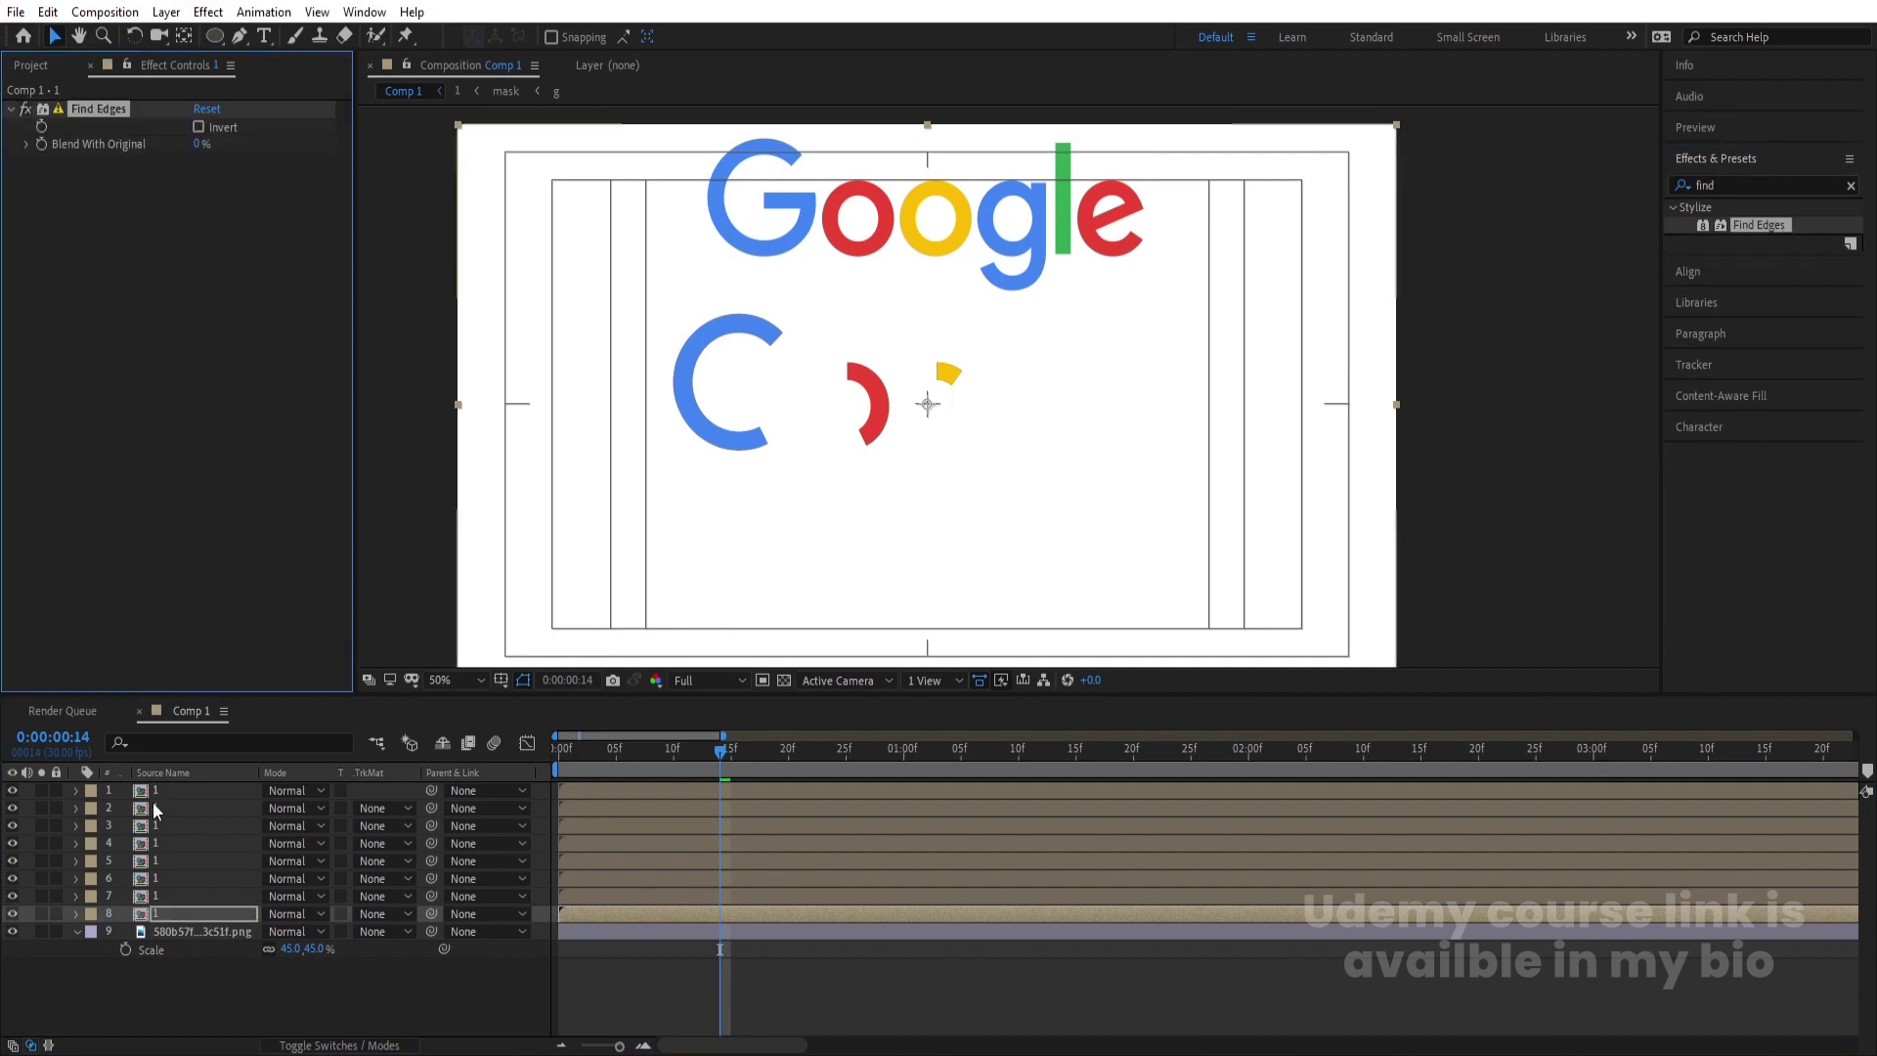
# - Delete the Google logo image layer and start layers 7, 6 and 5 at 5f, 10f and 15f
pyautogui.click(162, 931)
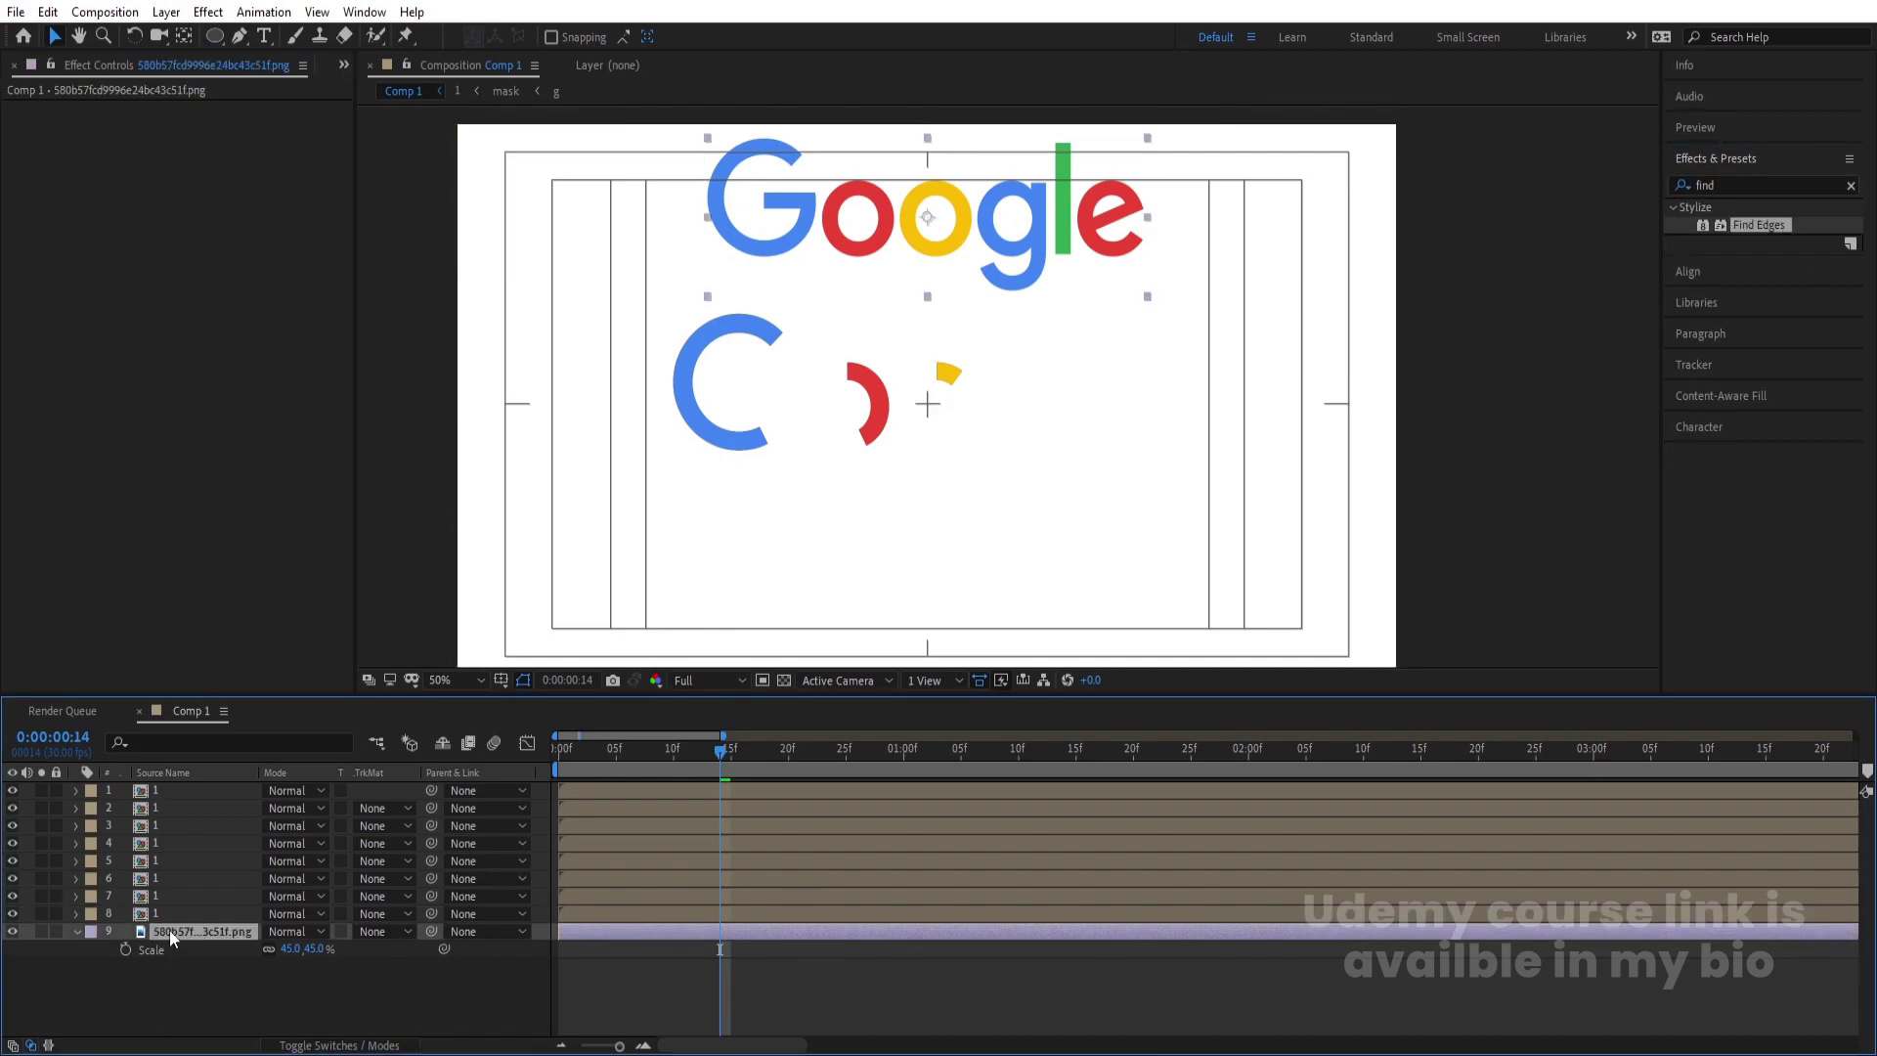
pyautogui.press('Delete')
pyautogui.moveTo(571, 752); pyautogui.dragTo(615, 755)
pyautogui.click(591, 897)
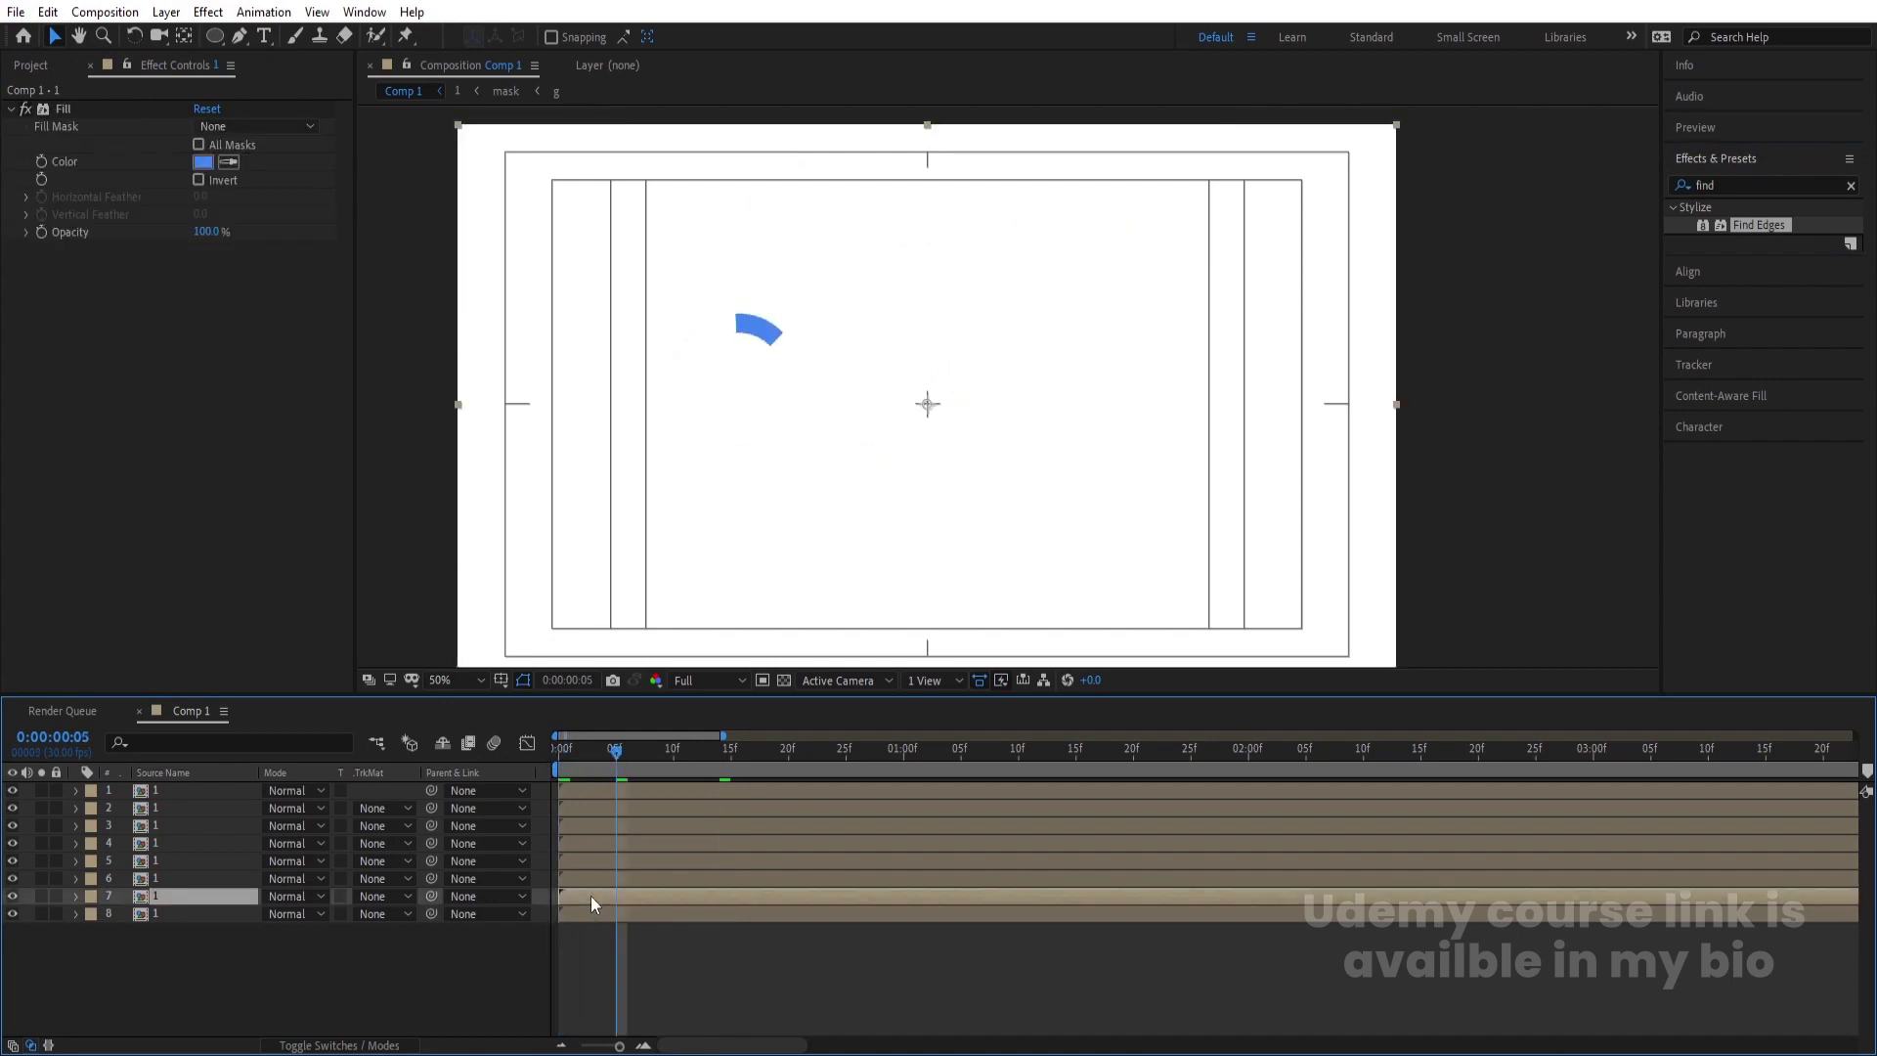
pyautogui.hotkey('alt', '[')
pyautogui.click(677, 753)
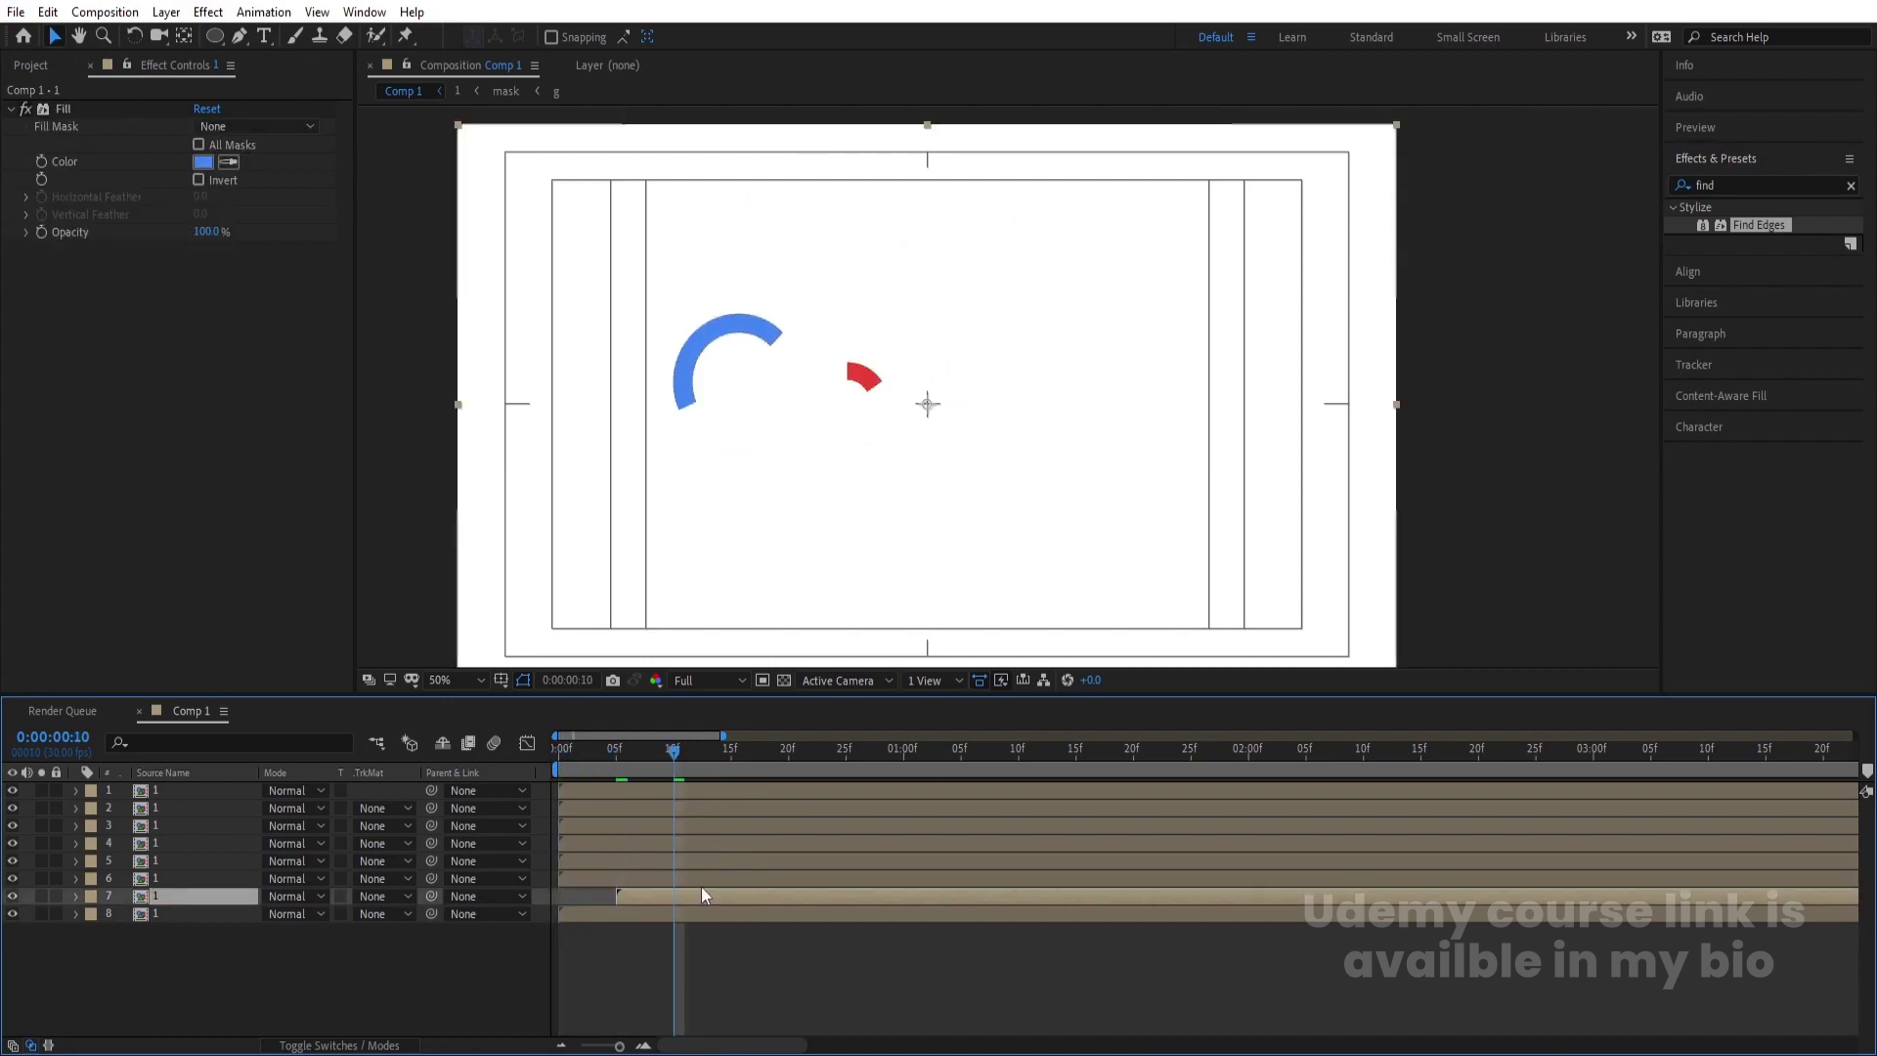
pyautogui.click(683, 880)
pyautogui.hotkey('alt', '[')
pyautogui.click(730, 753)
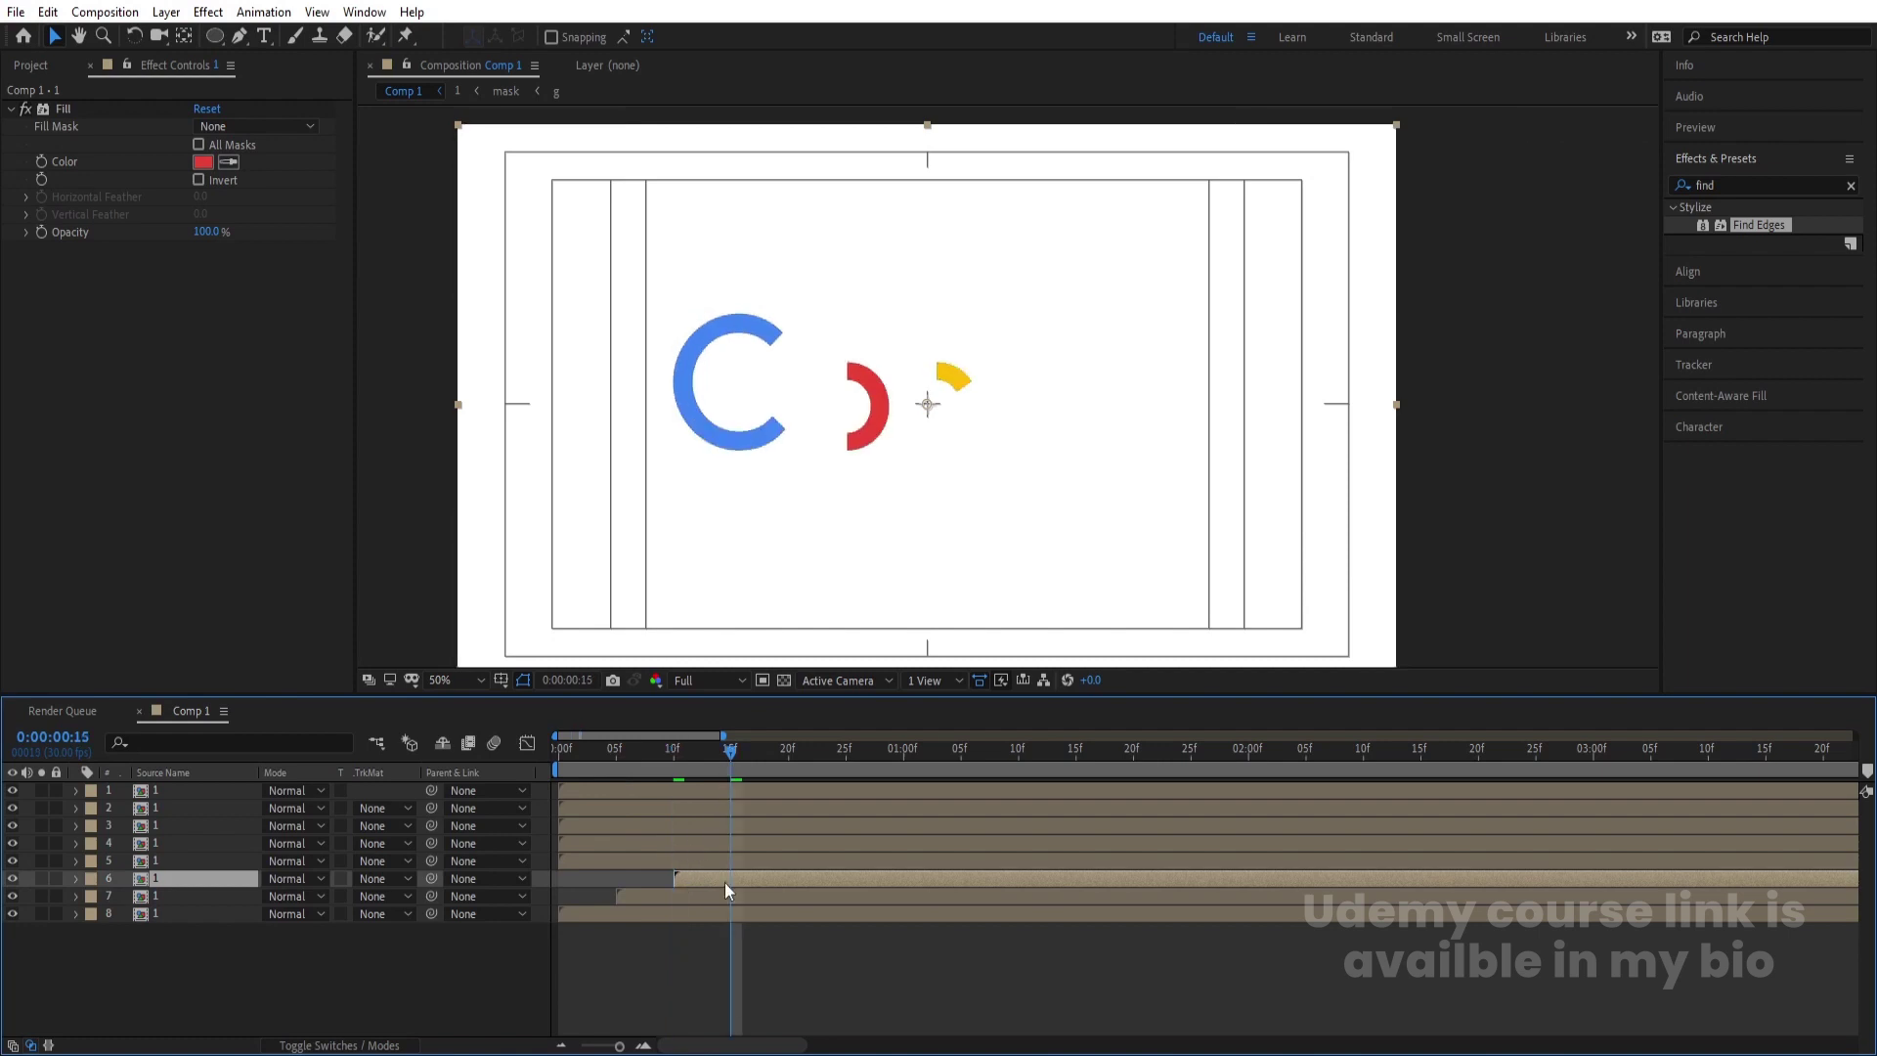
pyautogui.click(714, 860)
pyautogui.hotkey('alt', '[')
# - Start layers 4, 3, 2 and 1 at 20f, 25f, 1:00f and 1:05f, then return to the start
pyautogui.click(784, 753)
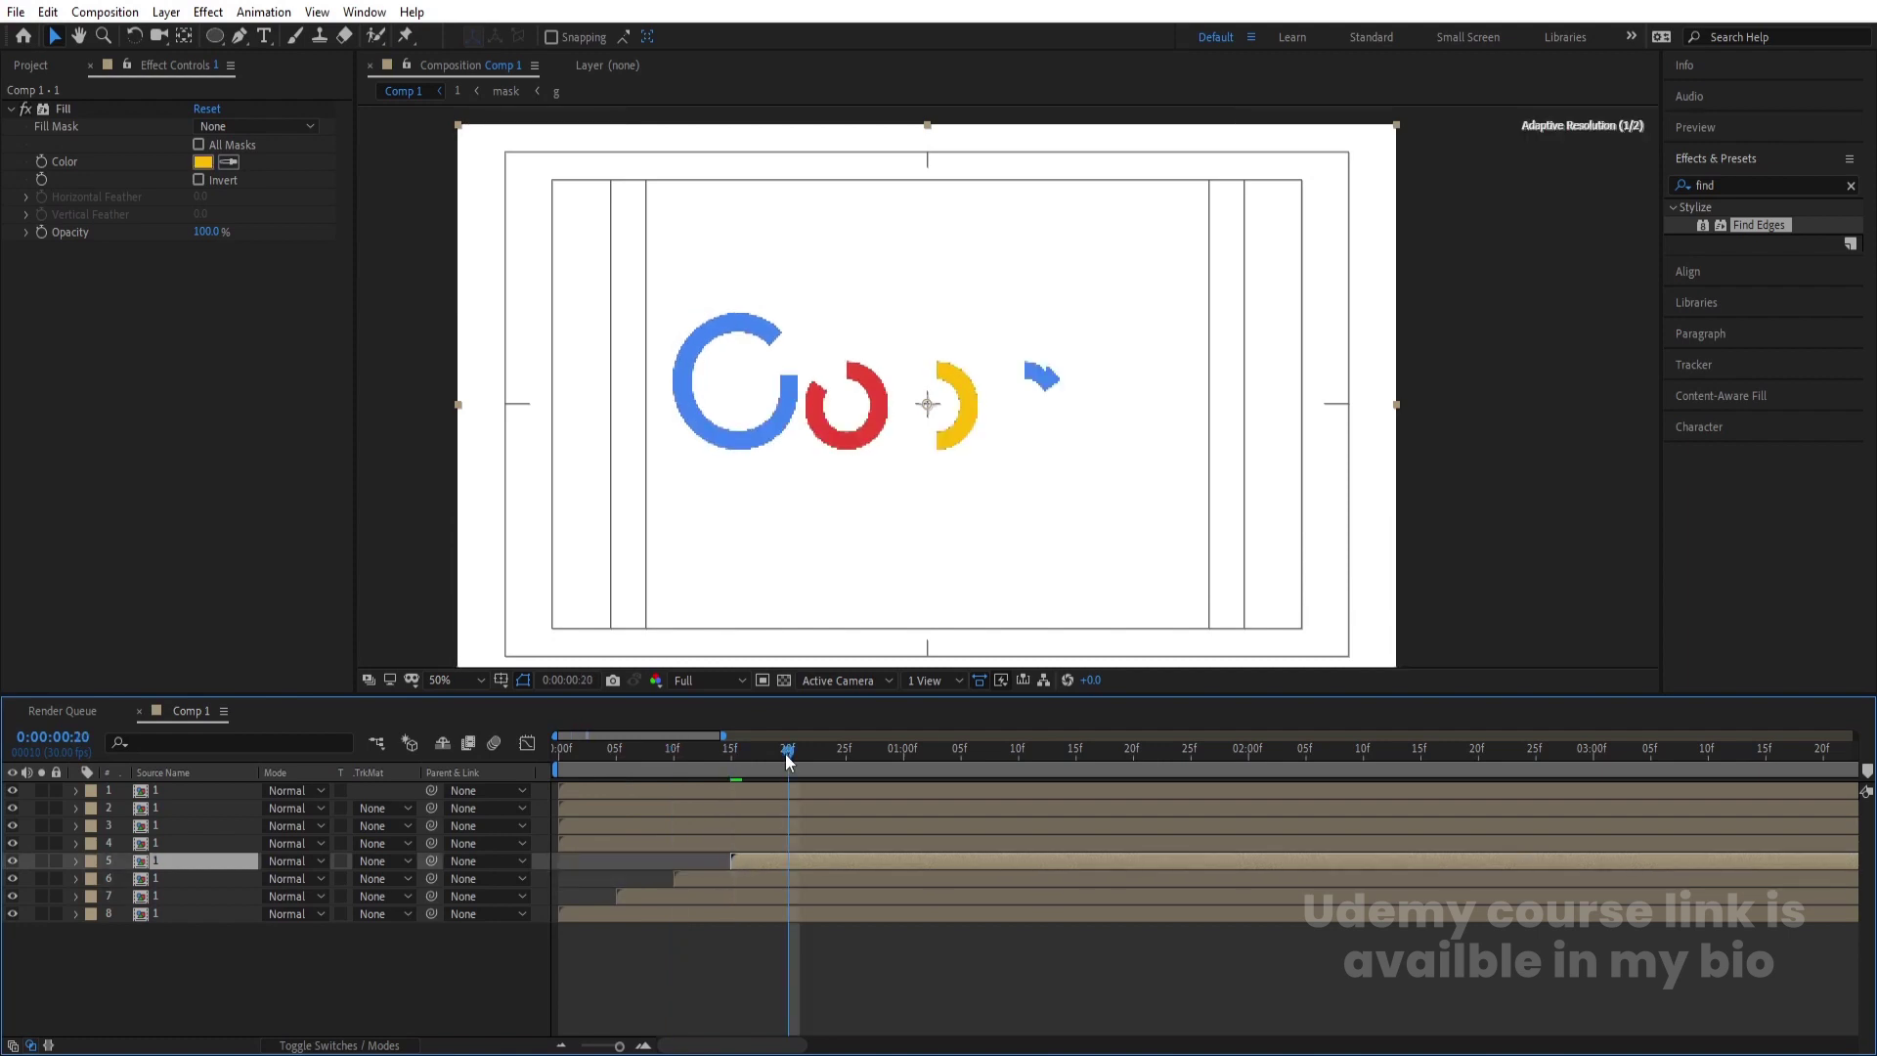
pyautogui.click(774, 846)
pyautogui.hotkey('alt', '[')
pyautogui.click(843, 753)
pyautogui.click(849, 827)
pyautogui.hotkey('alt', '[')
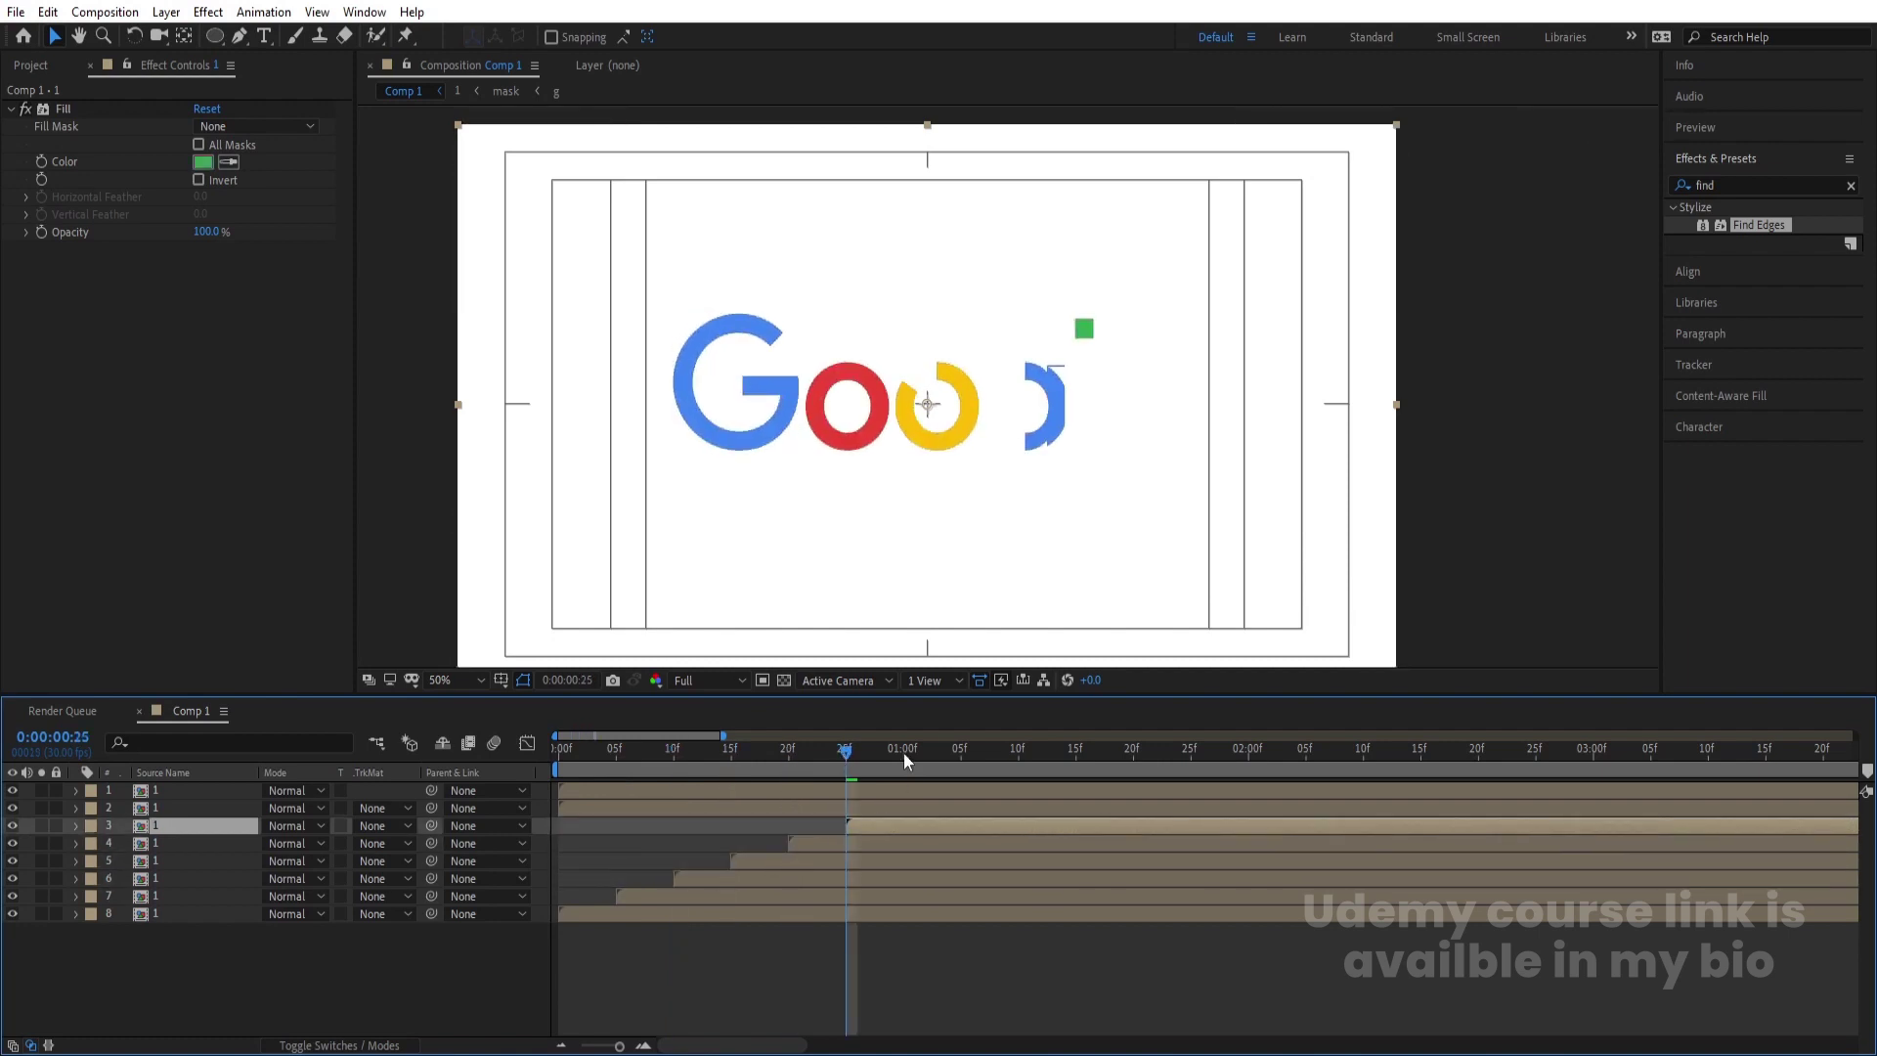
pyautogui.click(903, 753)
pyautogui.click(911, 810)
pyautogui.hotkey('alt', '[')
pyautogui.click(960, 749)
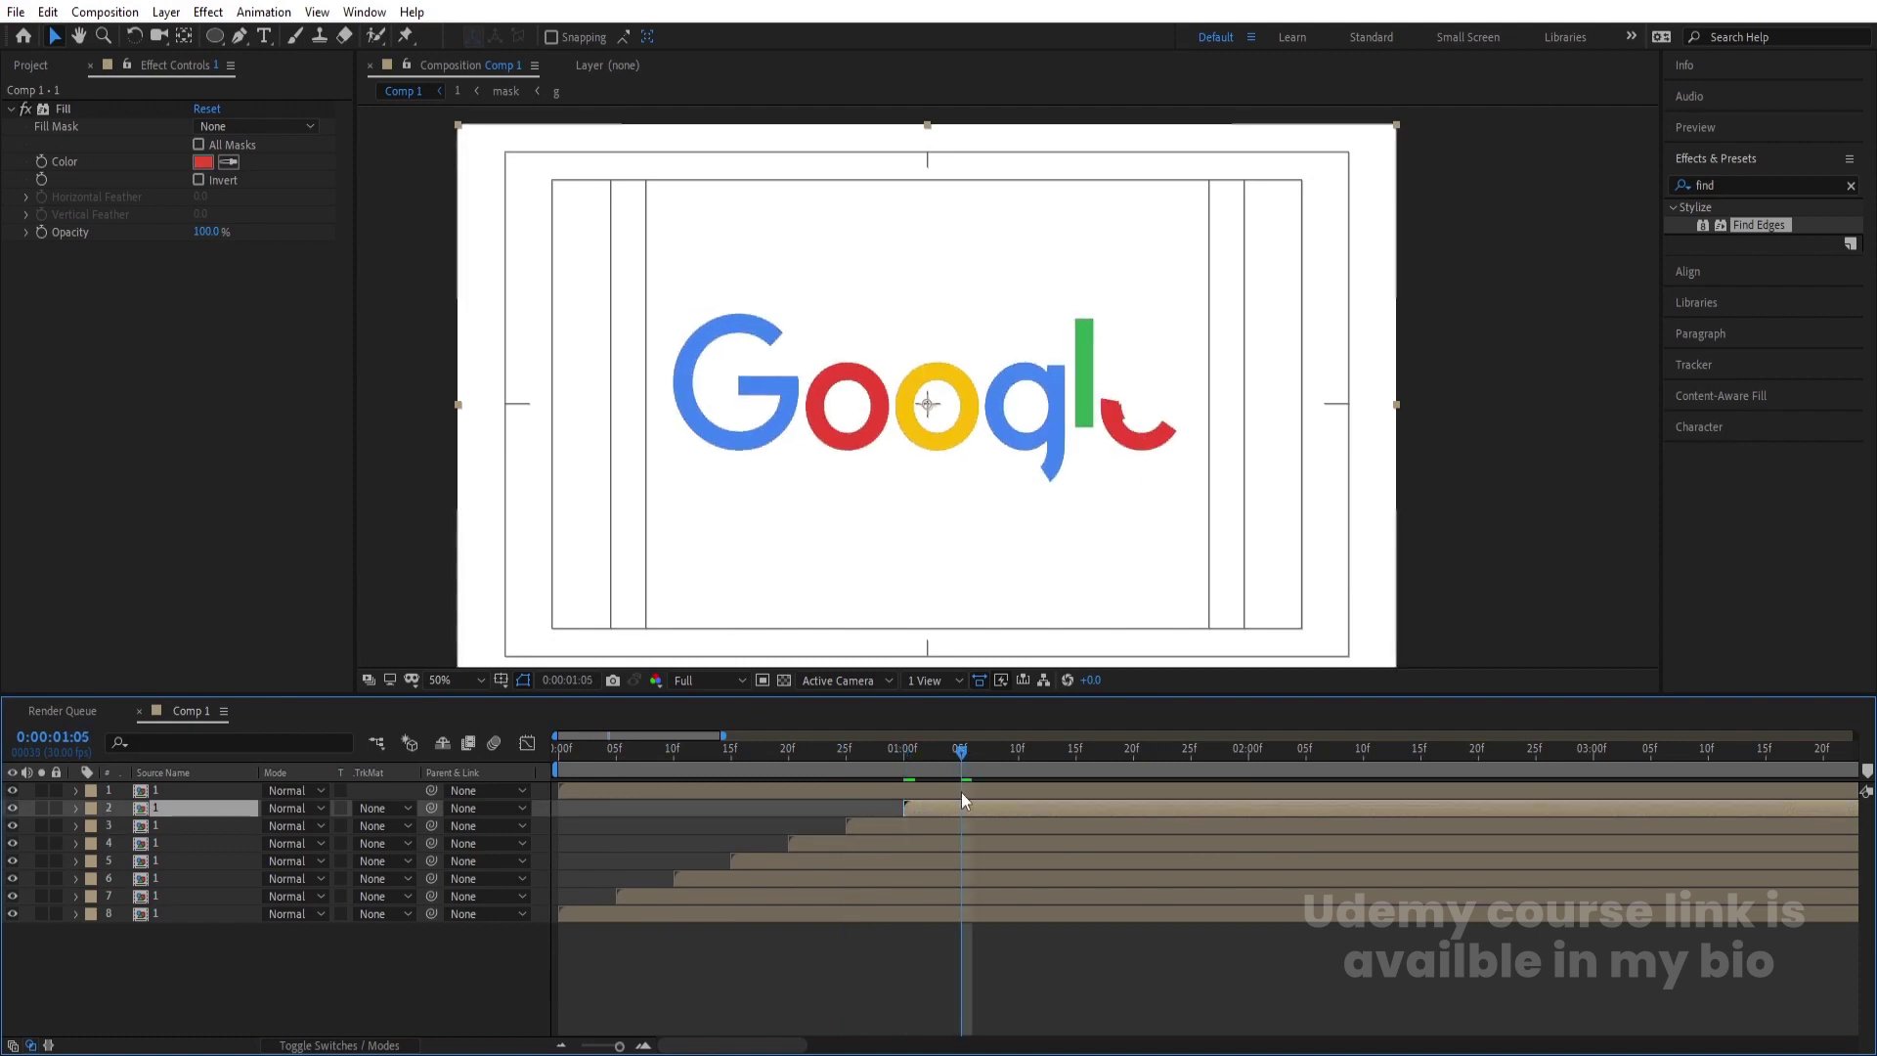
pyautogui.click(961, 789)
pyautogui.hotkey('alt', '[')
pyautogui.press('Home')
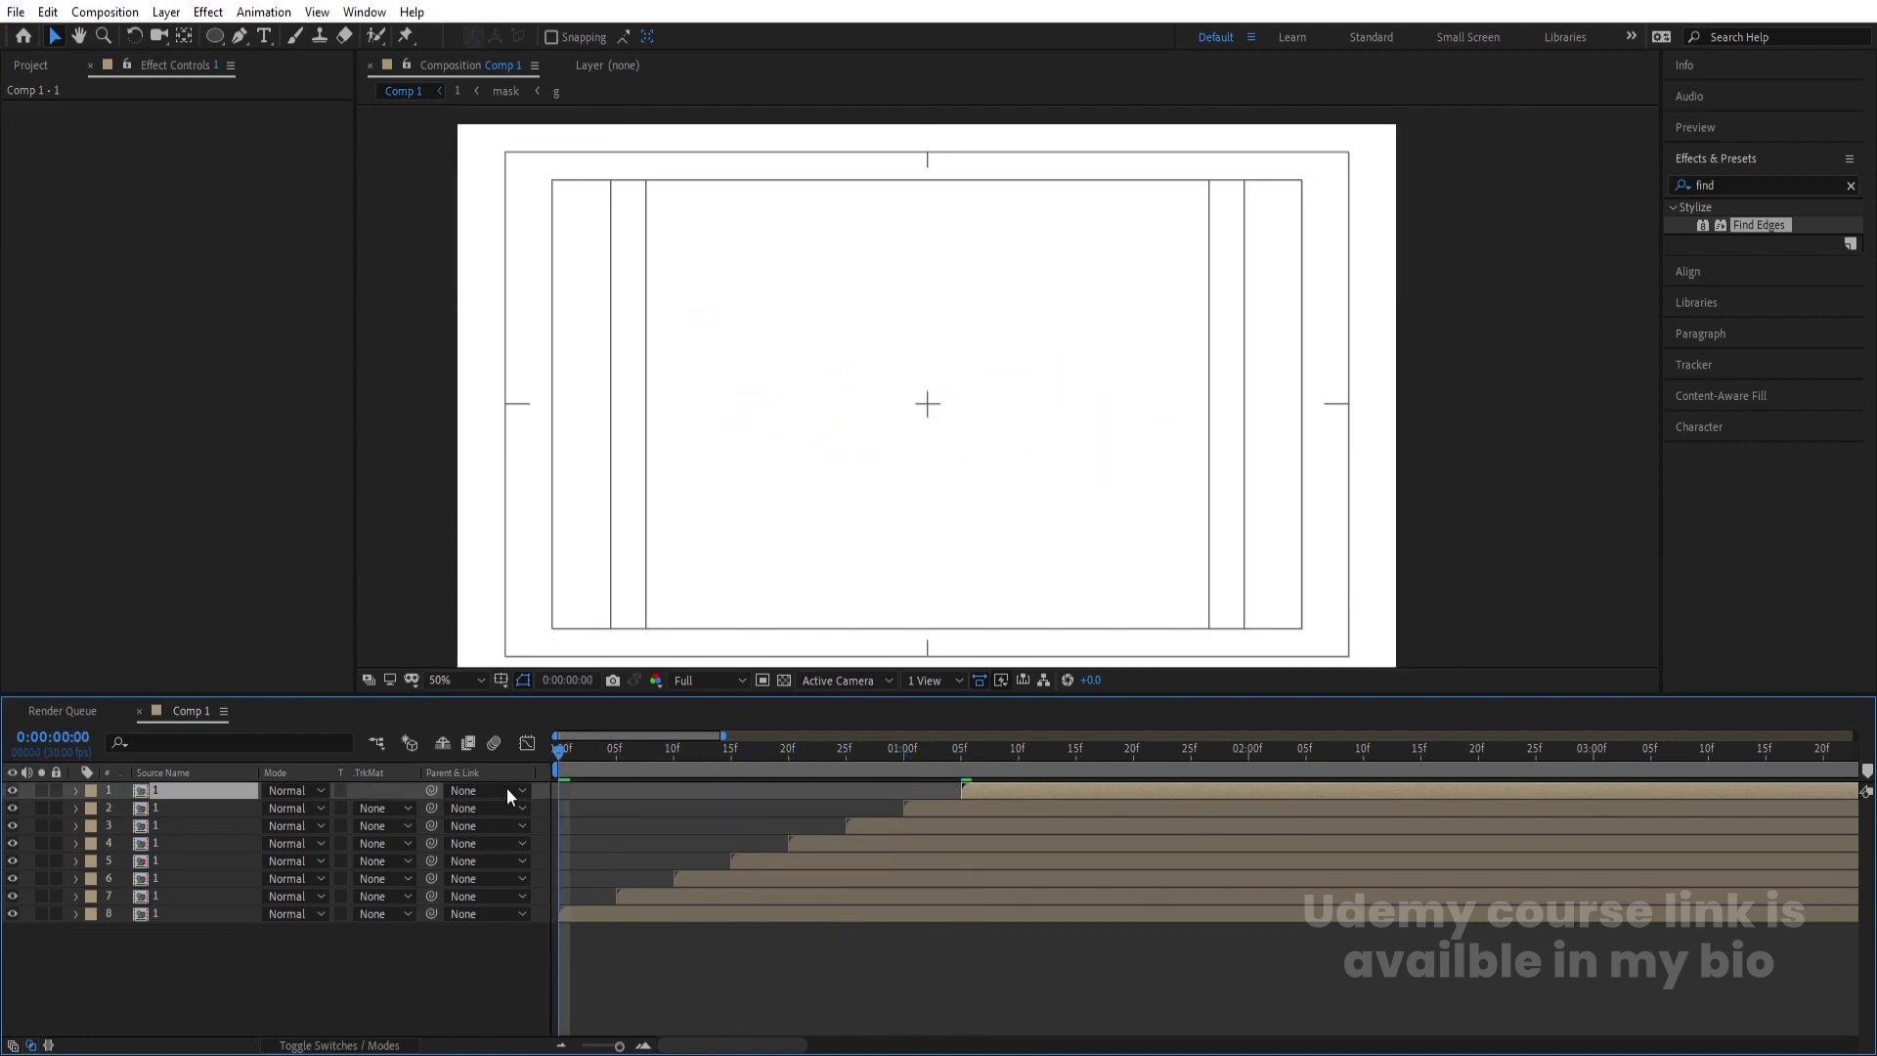
# - Preview the letter animation across the full 15-second timeline, stopping at 3:00
pyautogui.press('space')
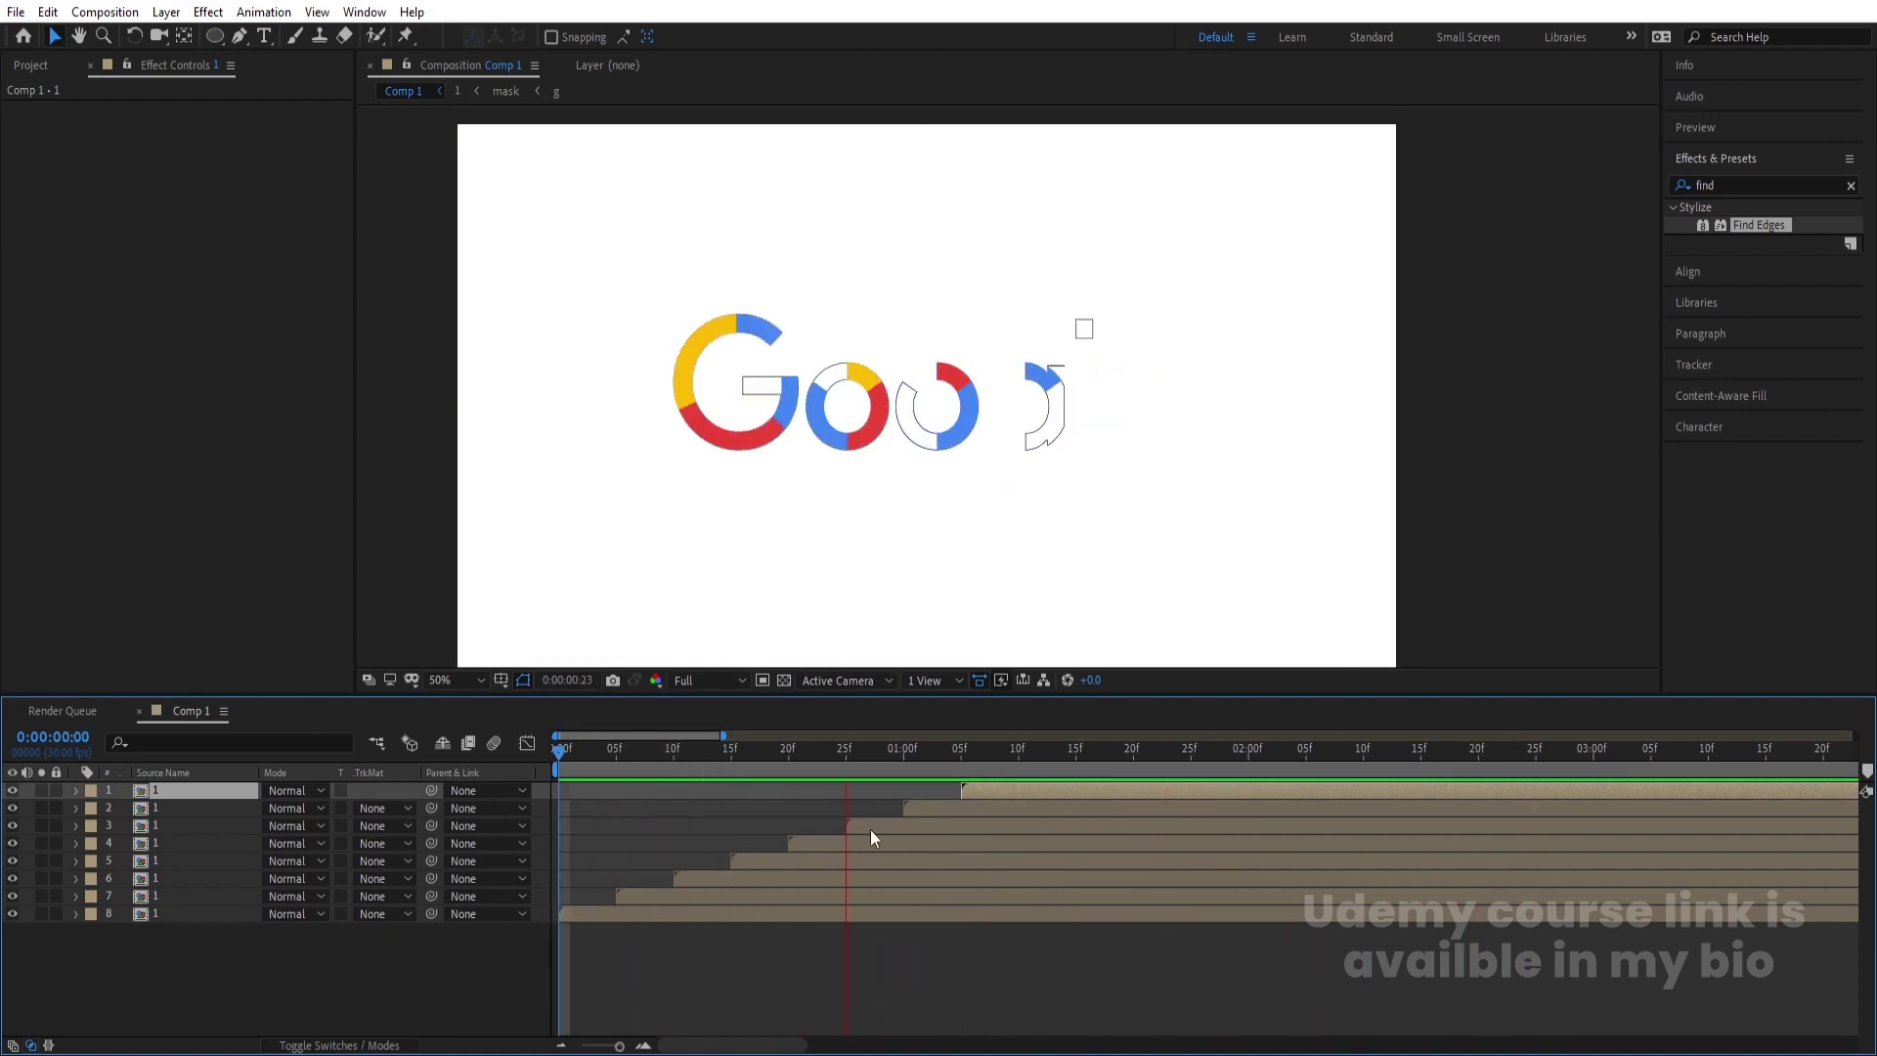
pyautogui.press('-')
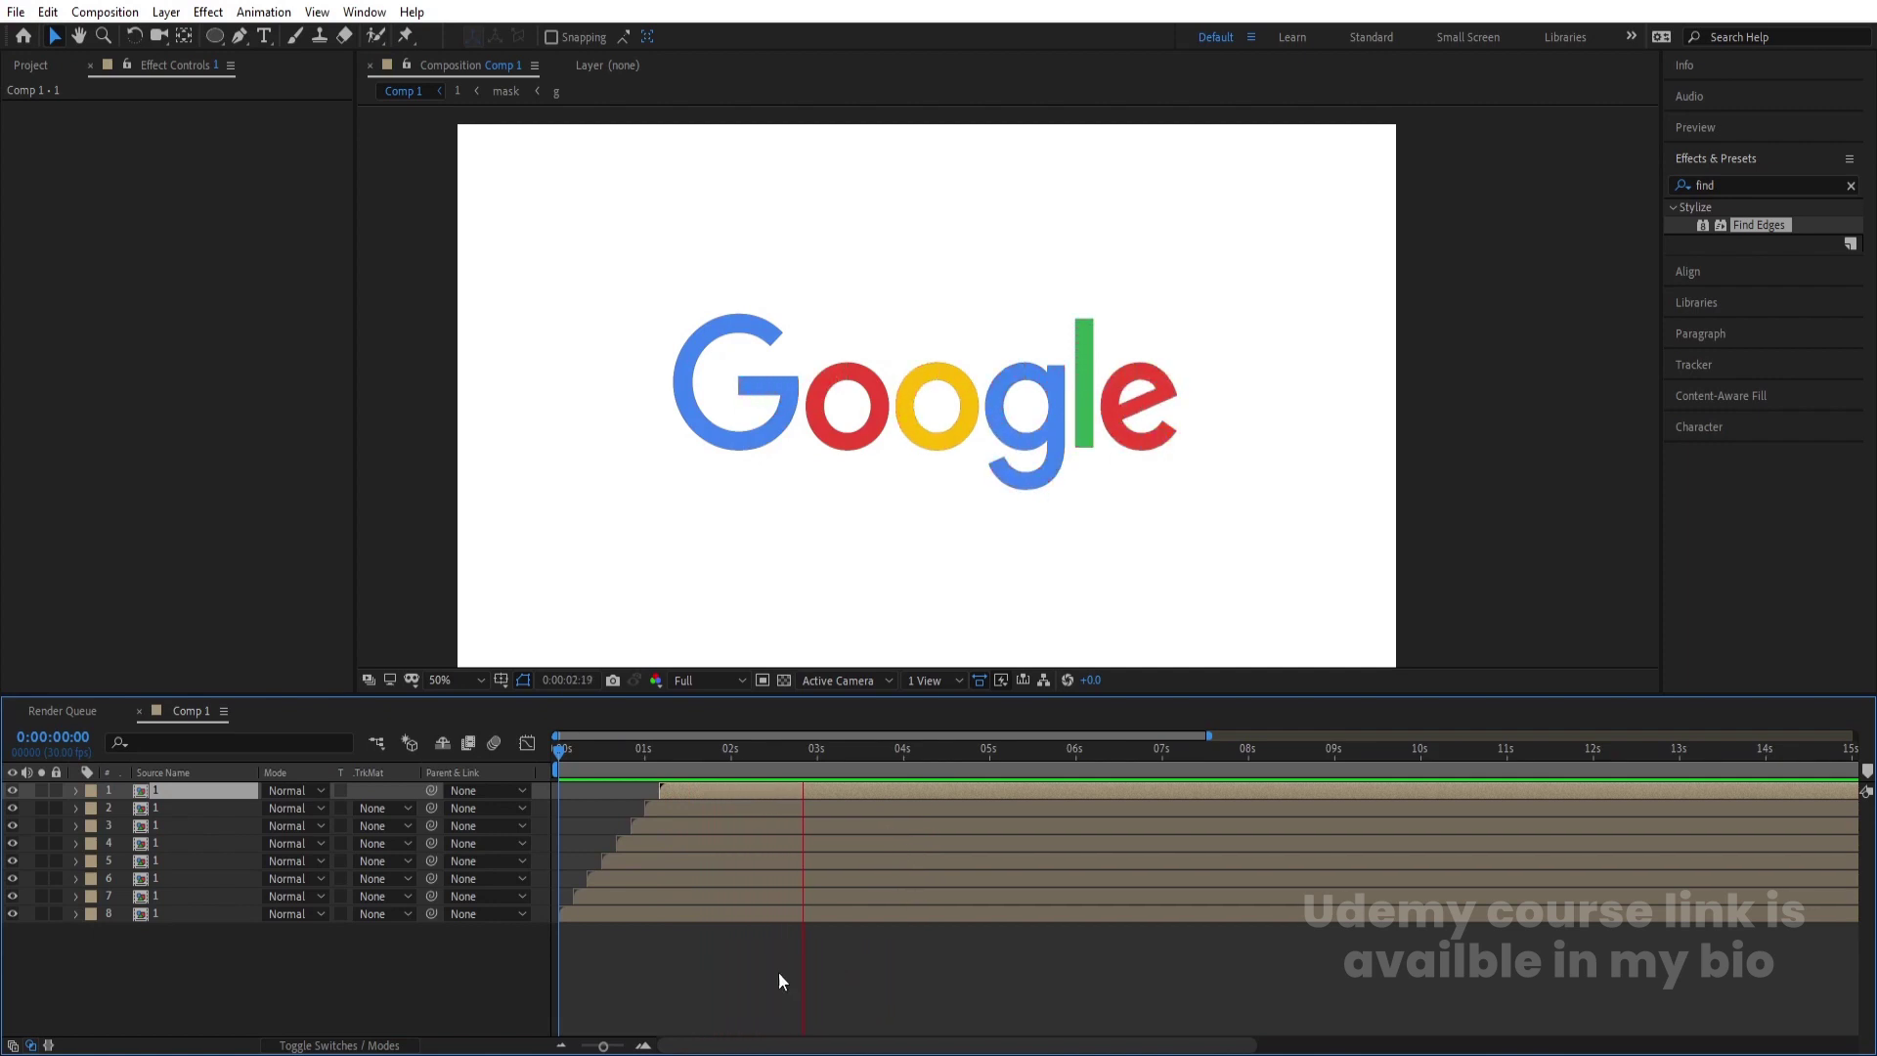
pyautogui.press("'")
pyautogui.click(434, 993)
# - Add White Solid 1 beneath all letter layers and preview from the start
pyautogui.hotkey('ctrl', 'y')
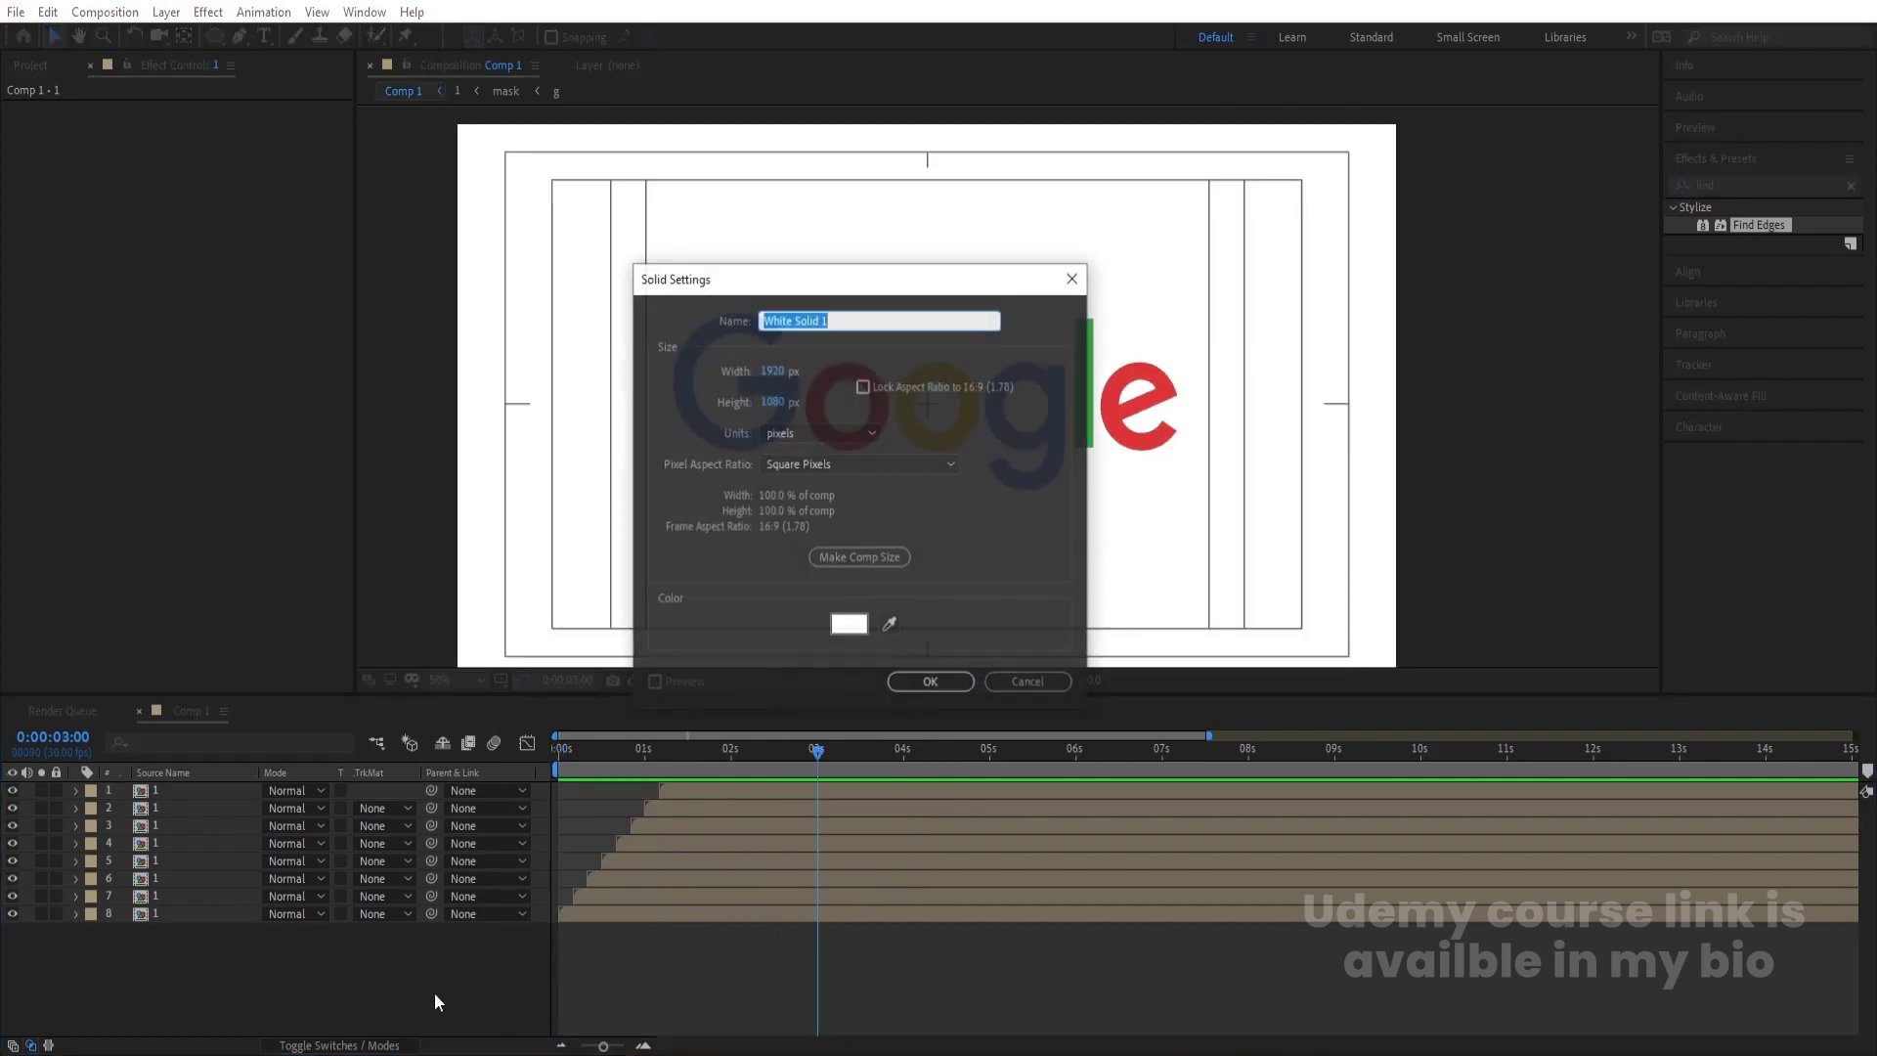
pyautogui.press('Return')
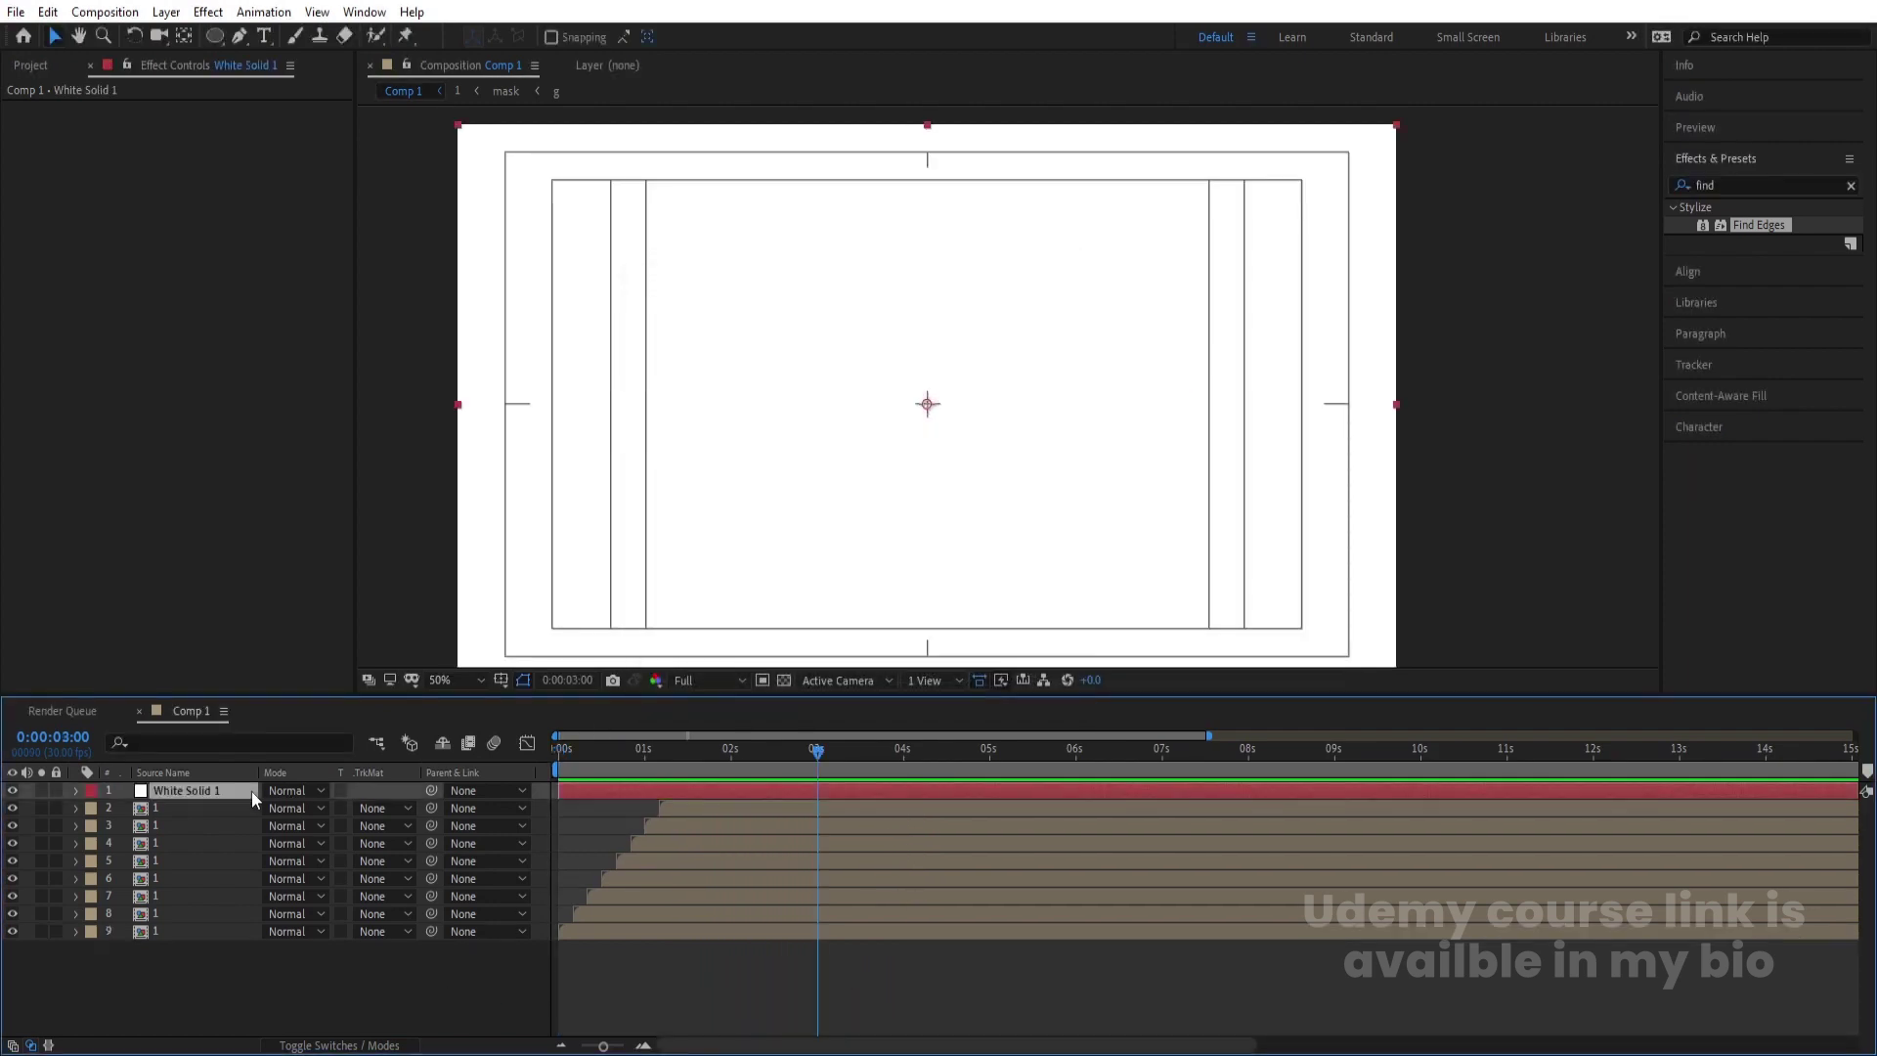
pyautogui.moveTo(251, 790); pyautogui.dragTo(241, 959)
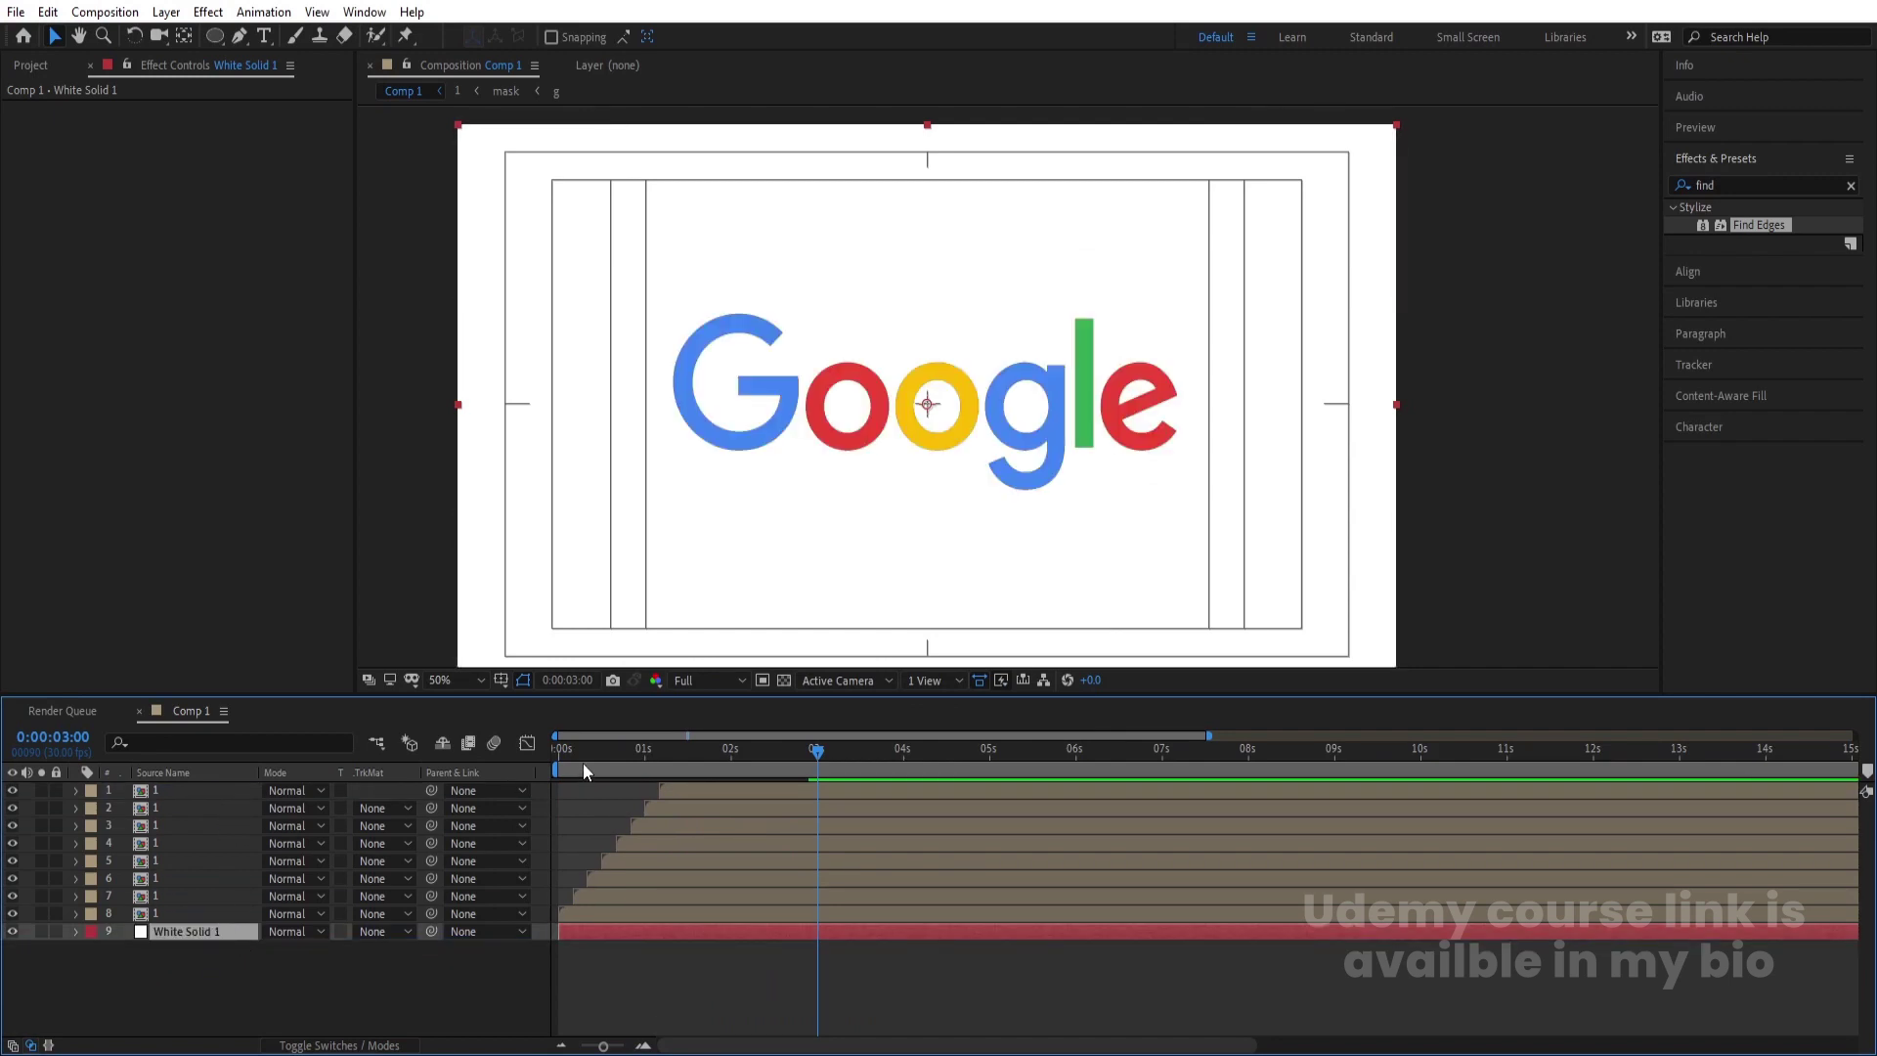
pyautogui.press('Home')
pyautogui.press('space')
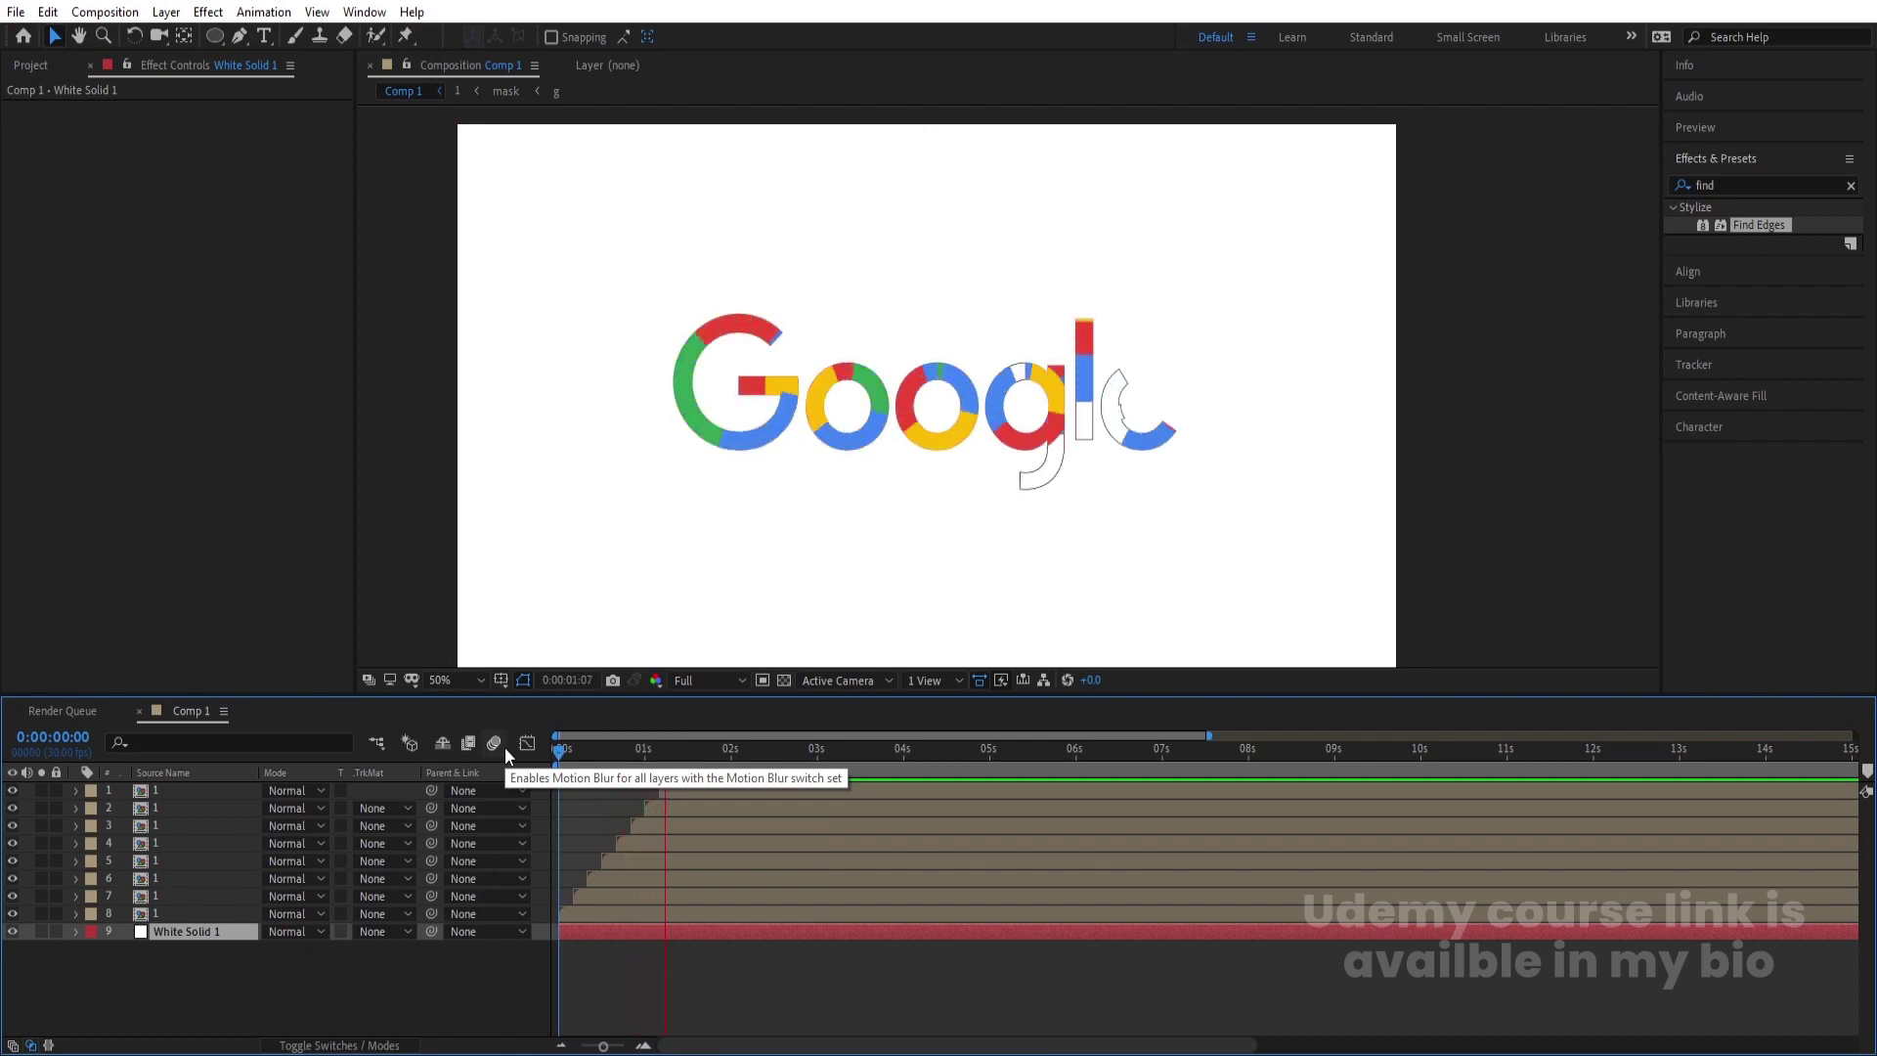
pyautogui.press('space')
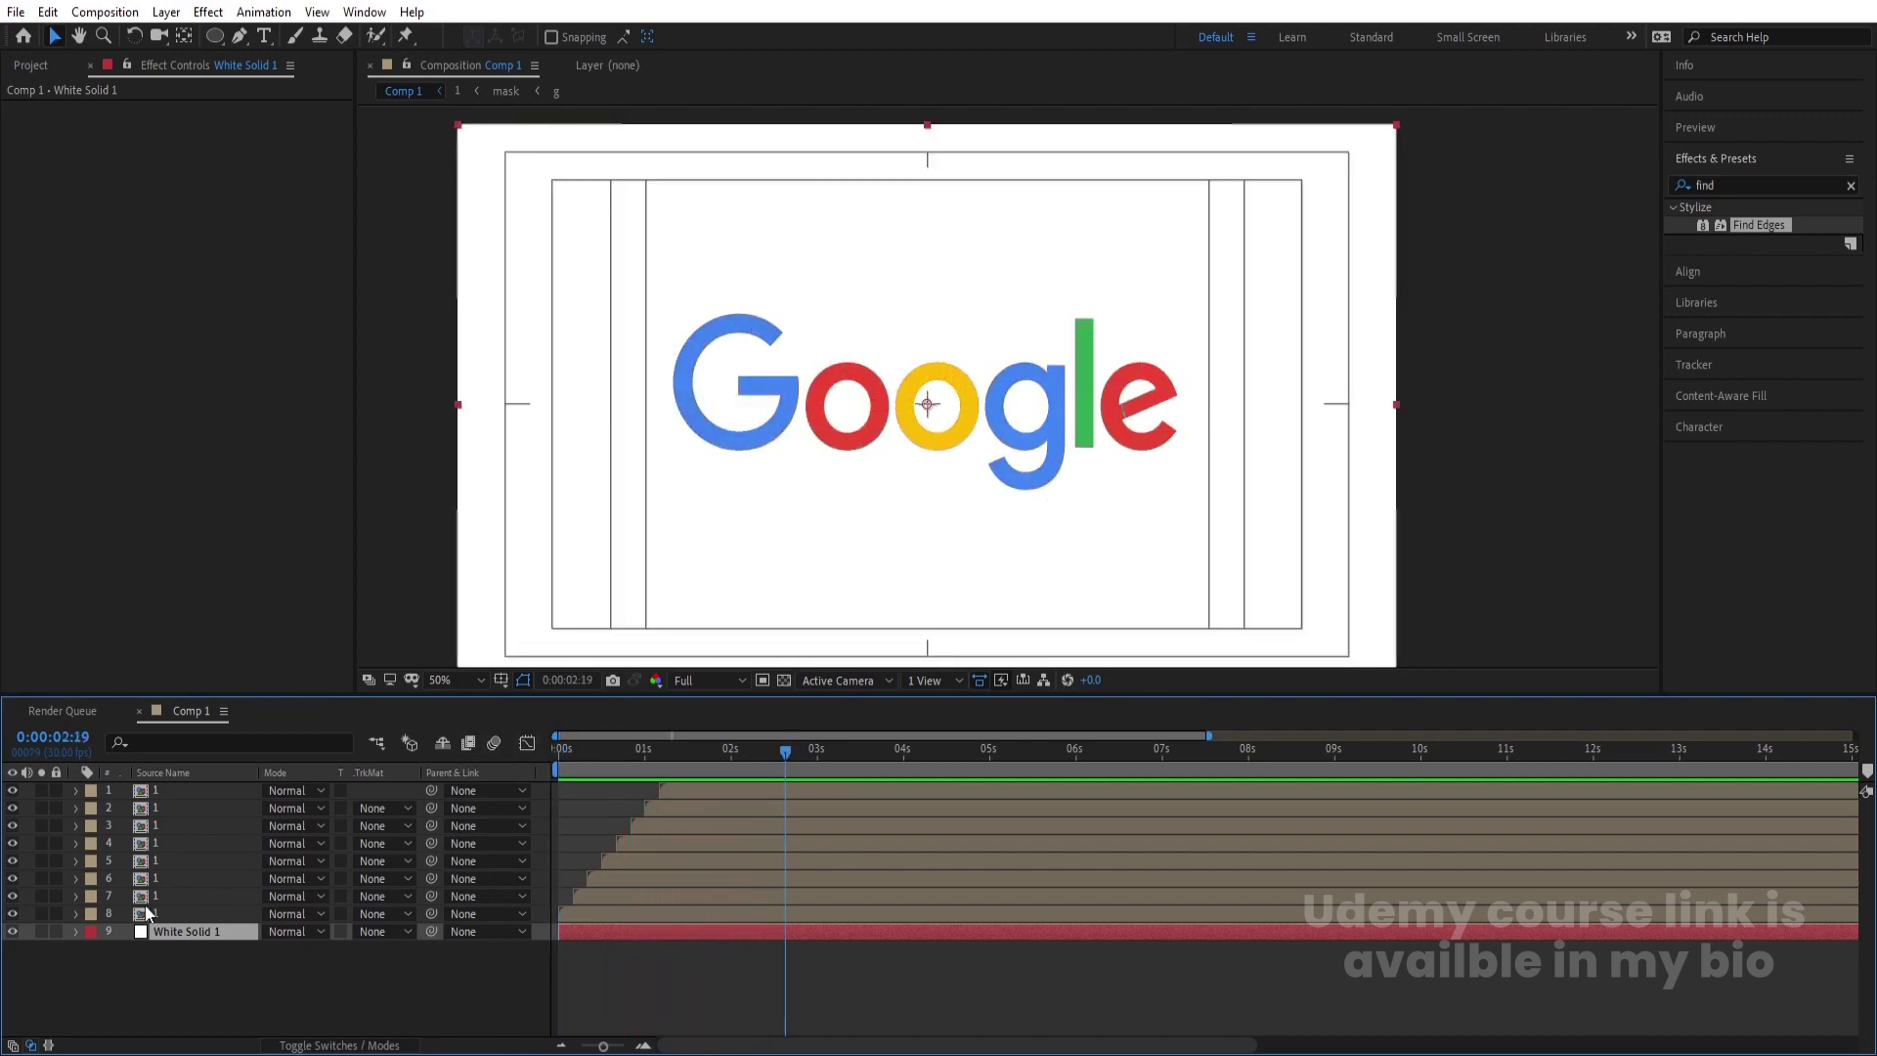
# - Precompose letter layers 1–8 into a single precomp named 'Final Logo'
pyautogui.click(151, 913)
pyautogui.keyDown('shift'); pyautogui.click(150, 808); pyautogui.keyUp('shift')
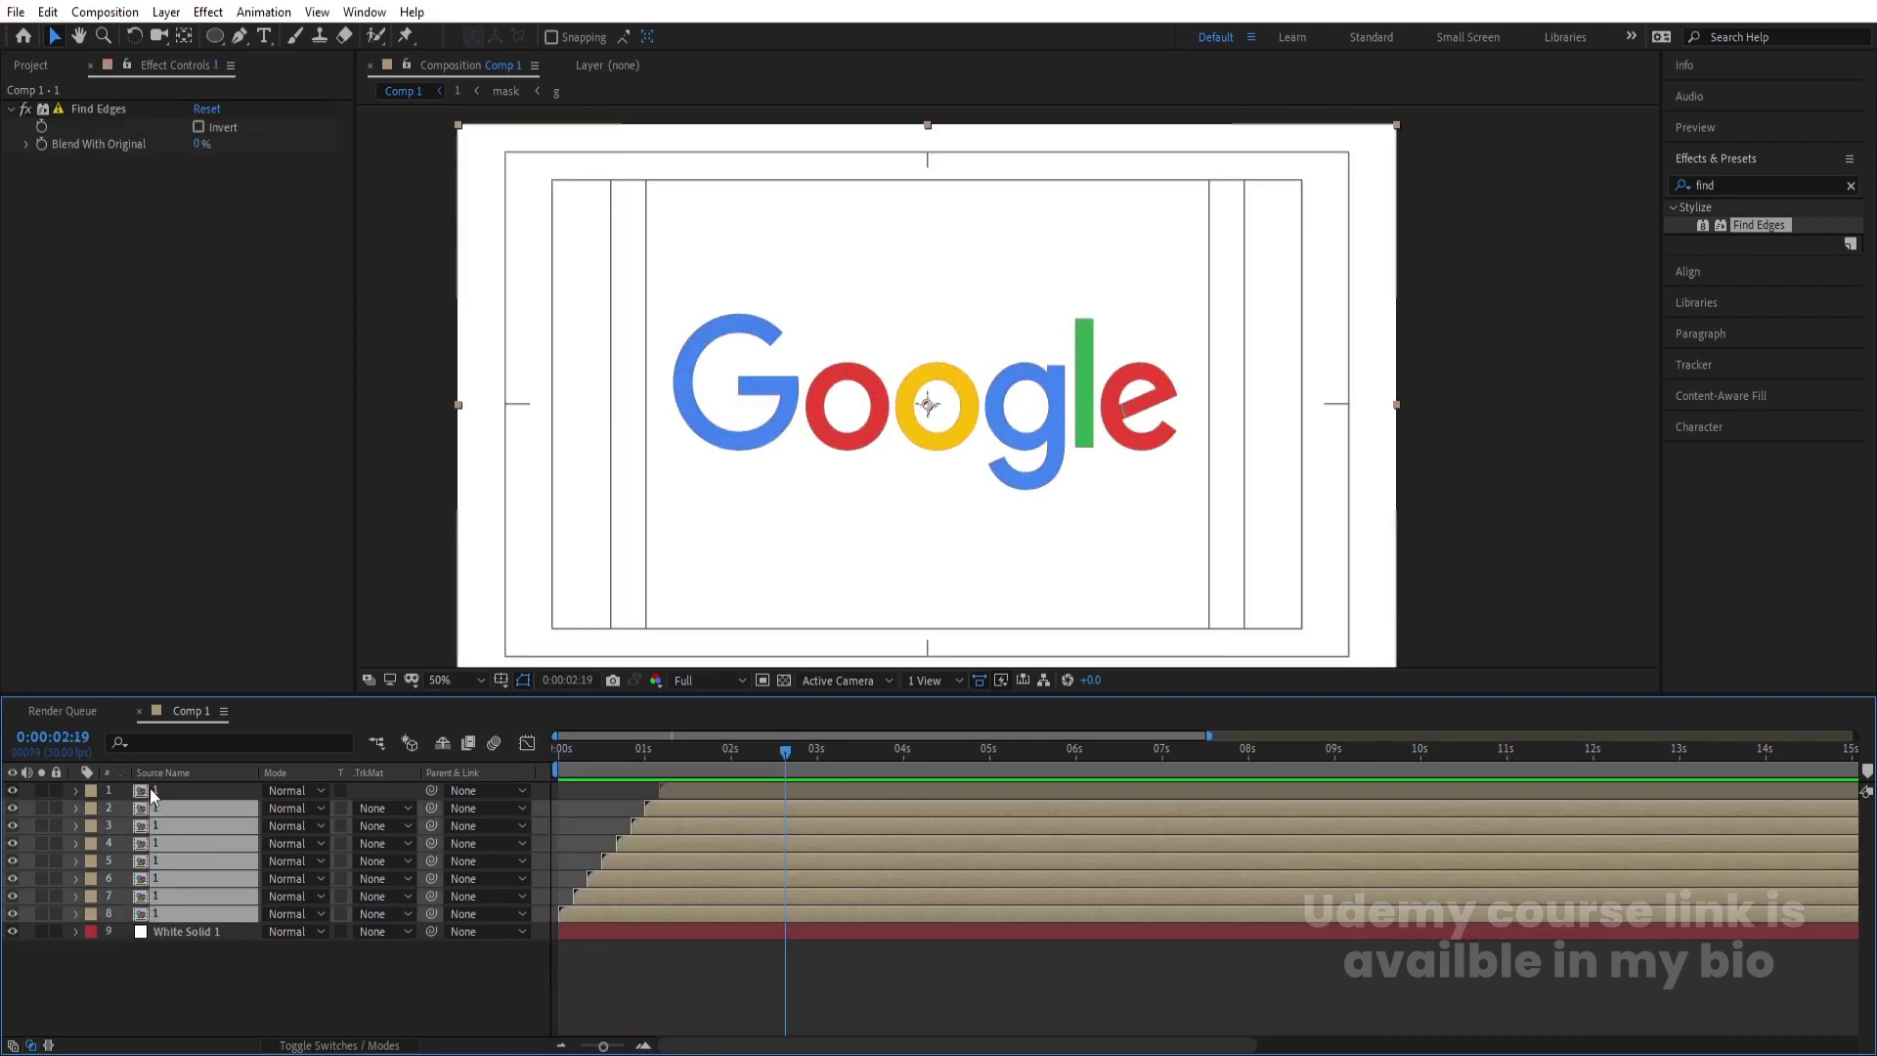
pyautogui.keyDown('shift'); pyautogui.click(149, 790); pyautogui.keyUp('shift')
pyautogui.hotkey('ctrl', 'shift', 'c')
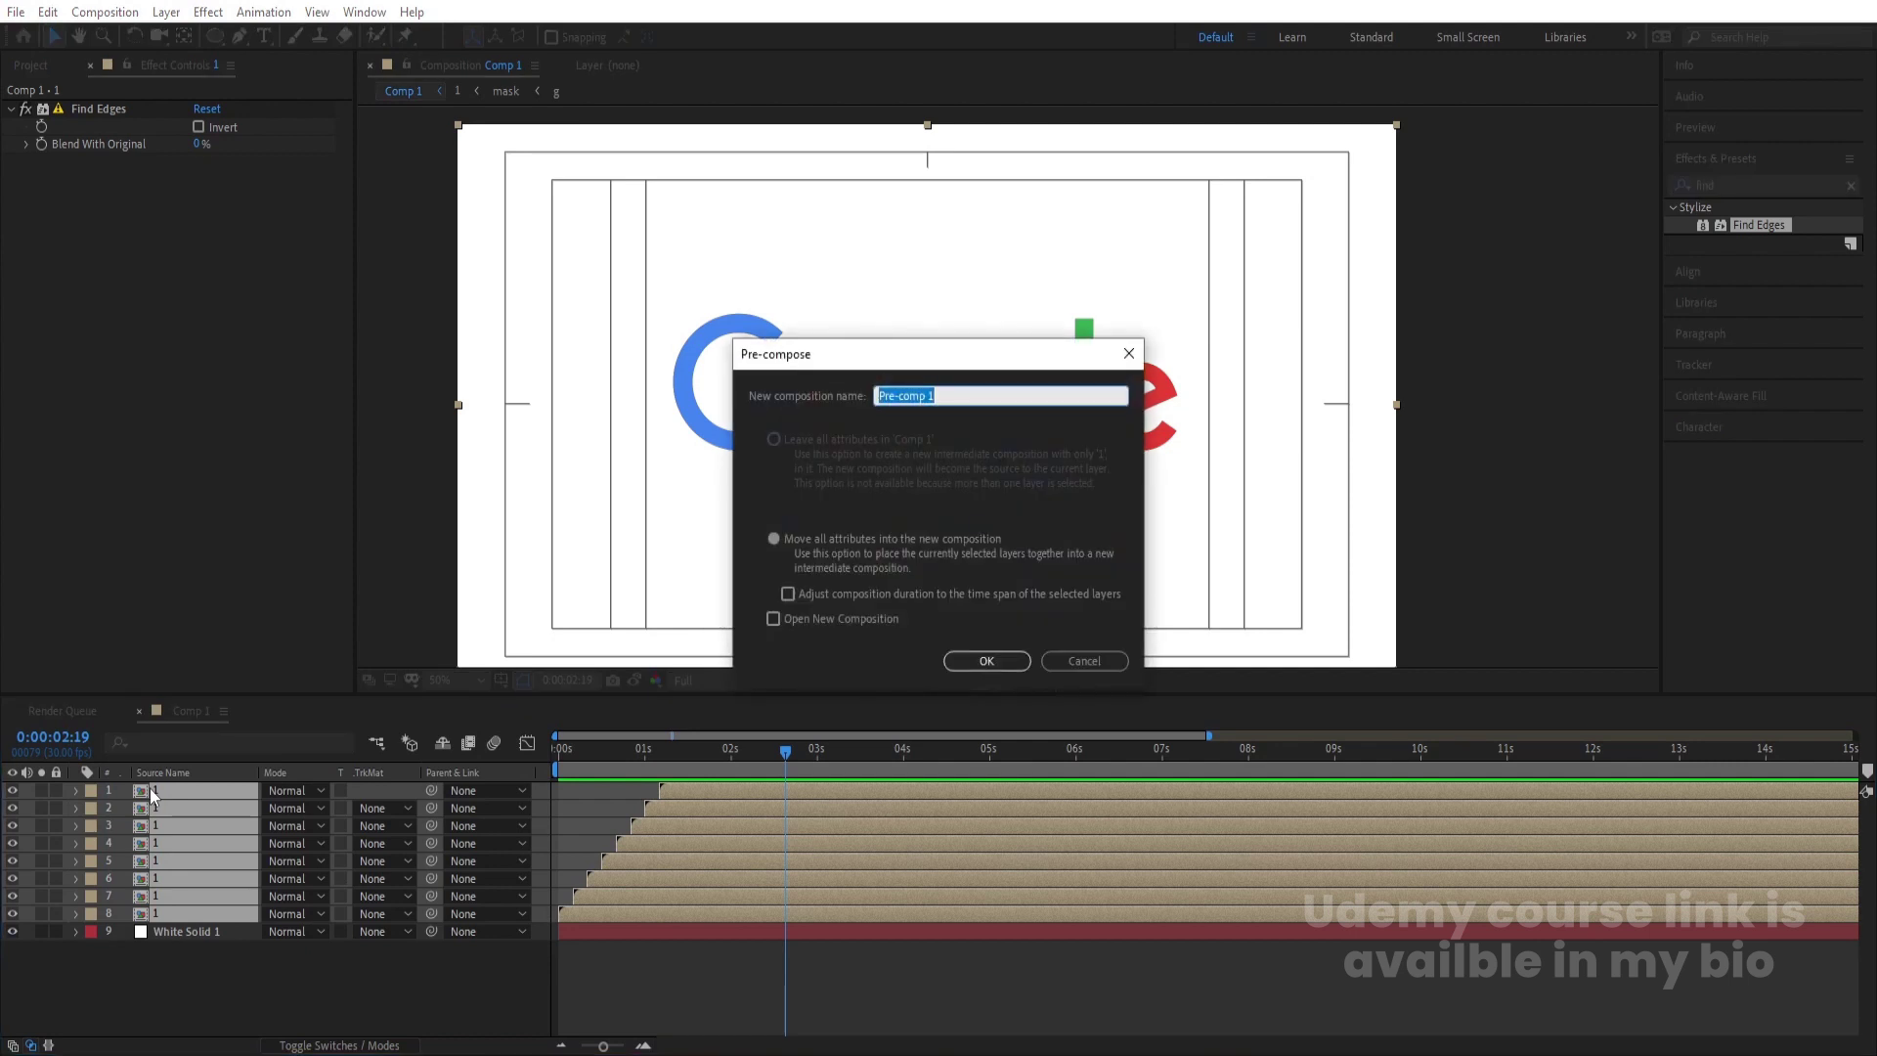
pyautogui.write('Final Logo')
pyautogui.press('Return')
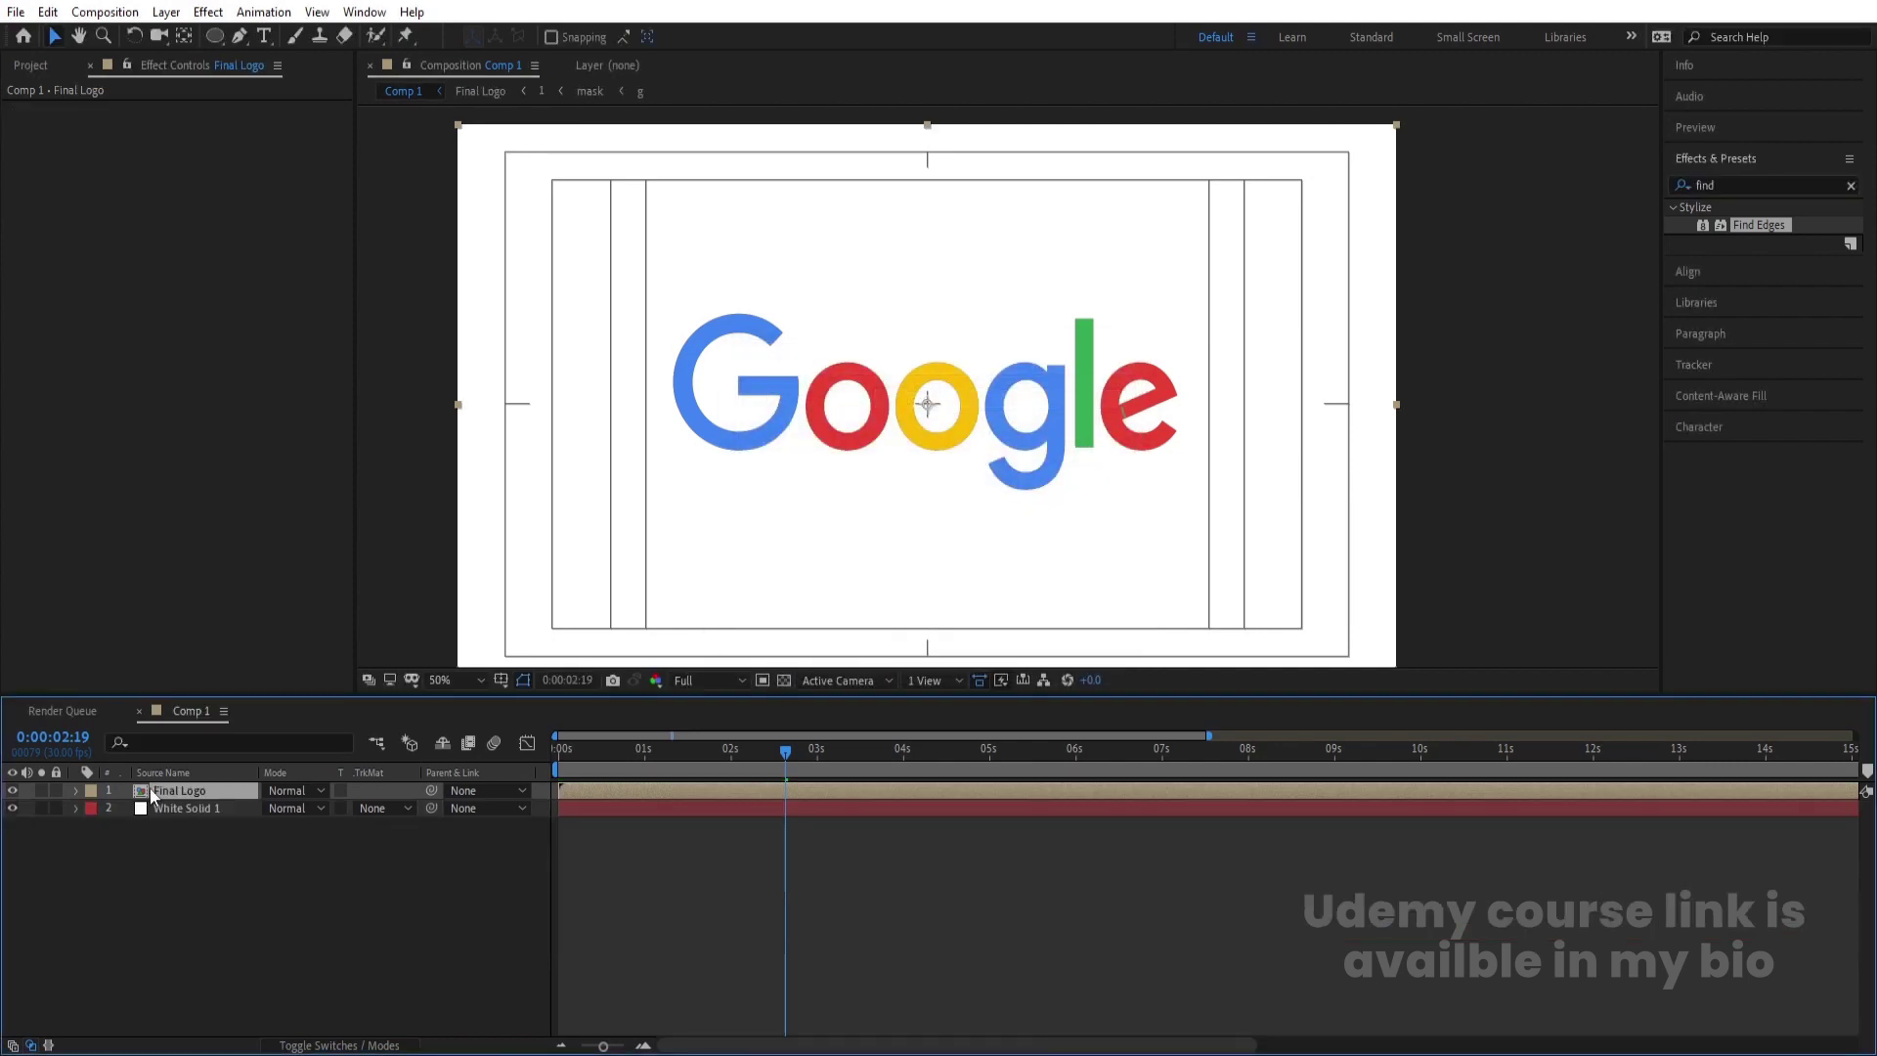
pyautogui.click(1732, 186)
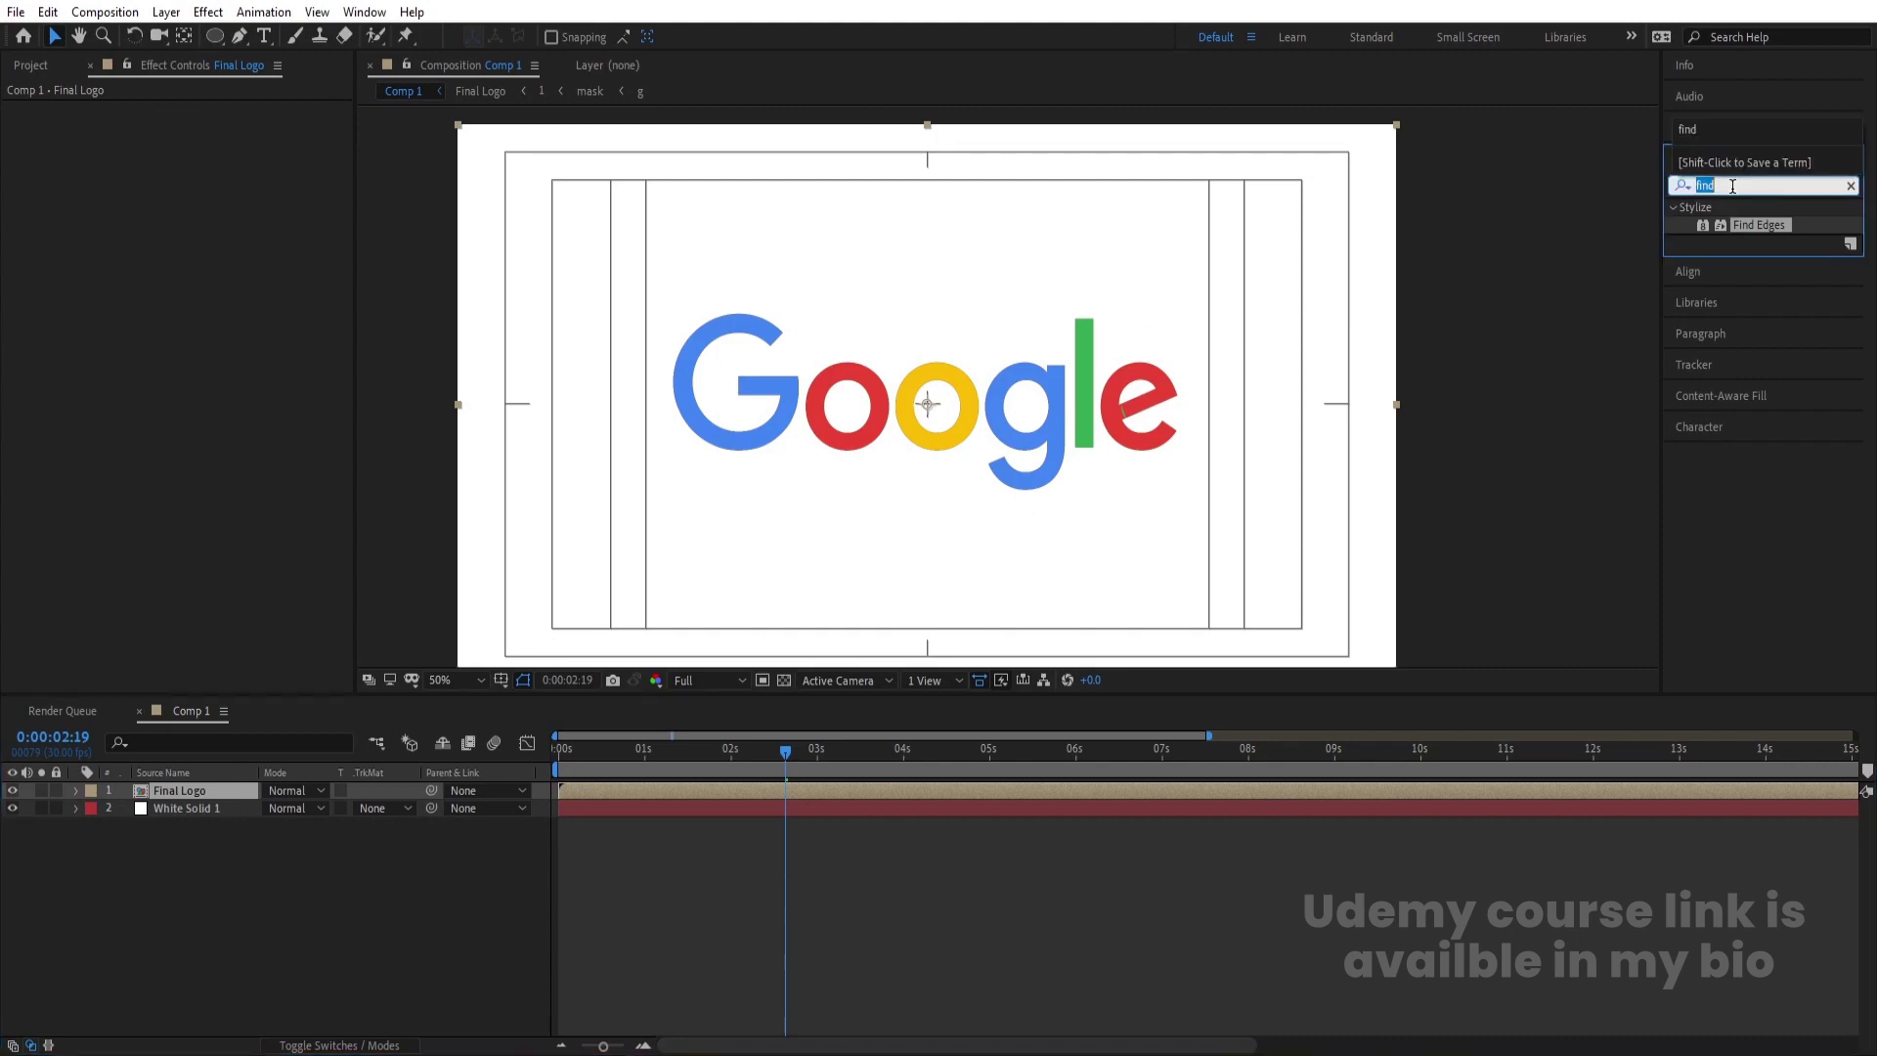
# - Apply CC Light Sweep to Final Logo and move its center left of the logo
pyautogui.write('light')
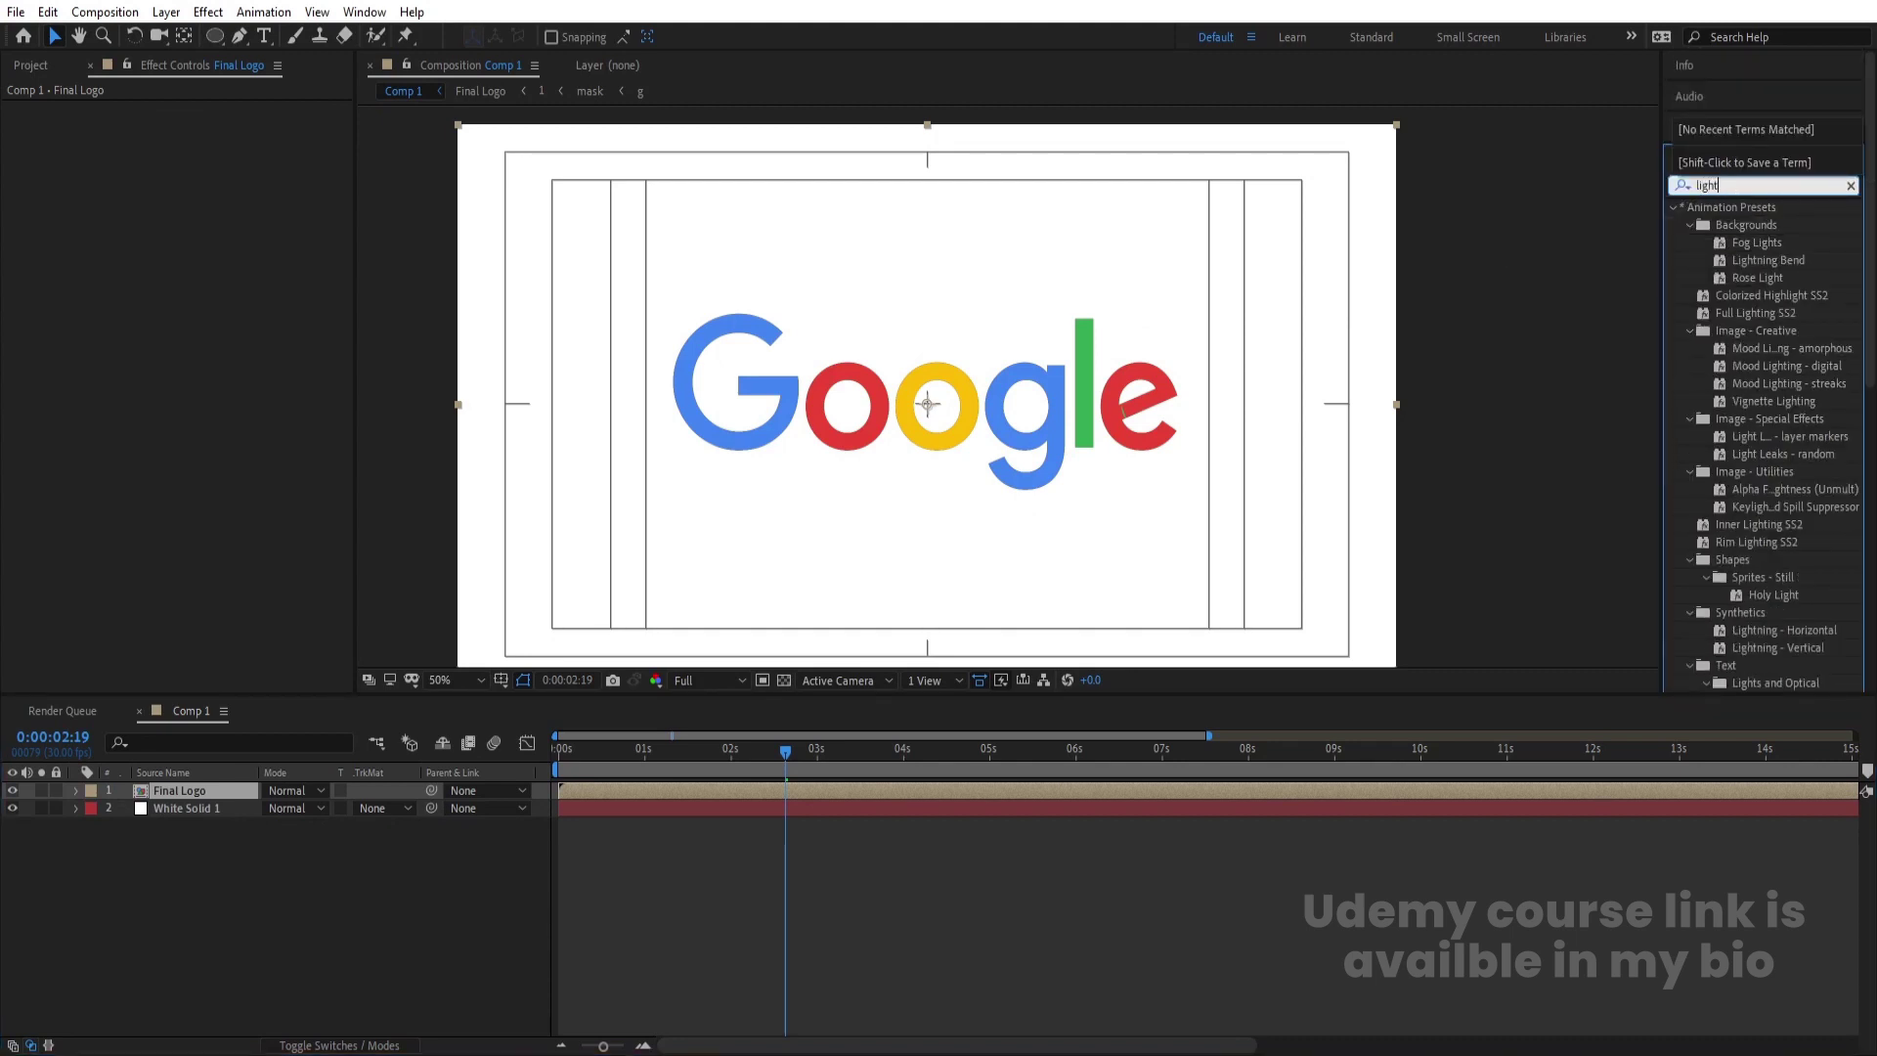
pyautogui.write(' s')
pyautogui.doubleClick(1751, 266)
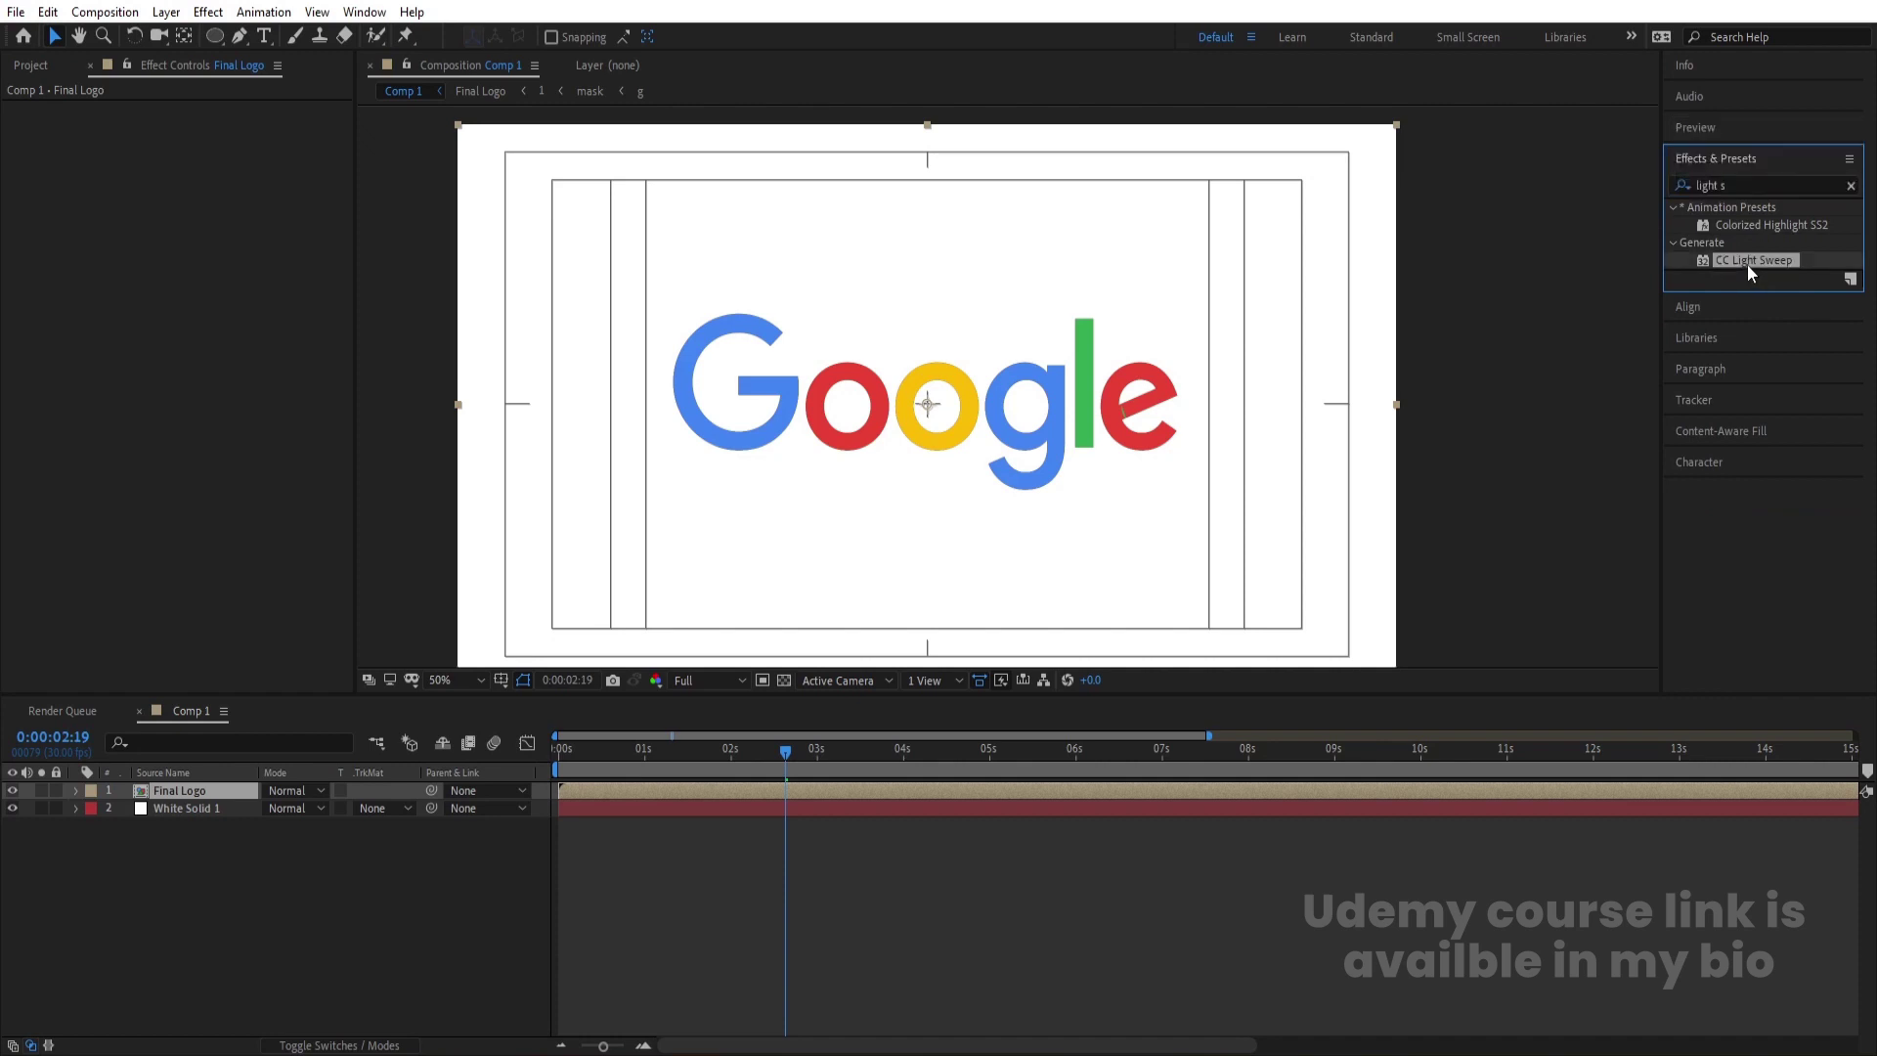
pyautogui.moveTo(928, 280); pyautogui.dragTo(571, 312)
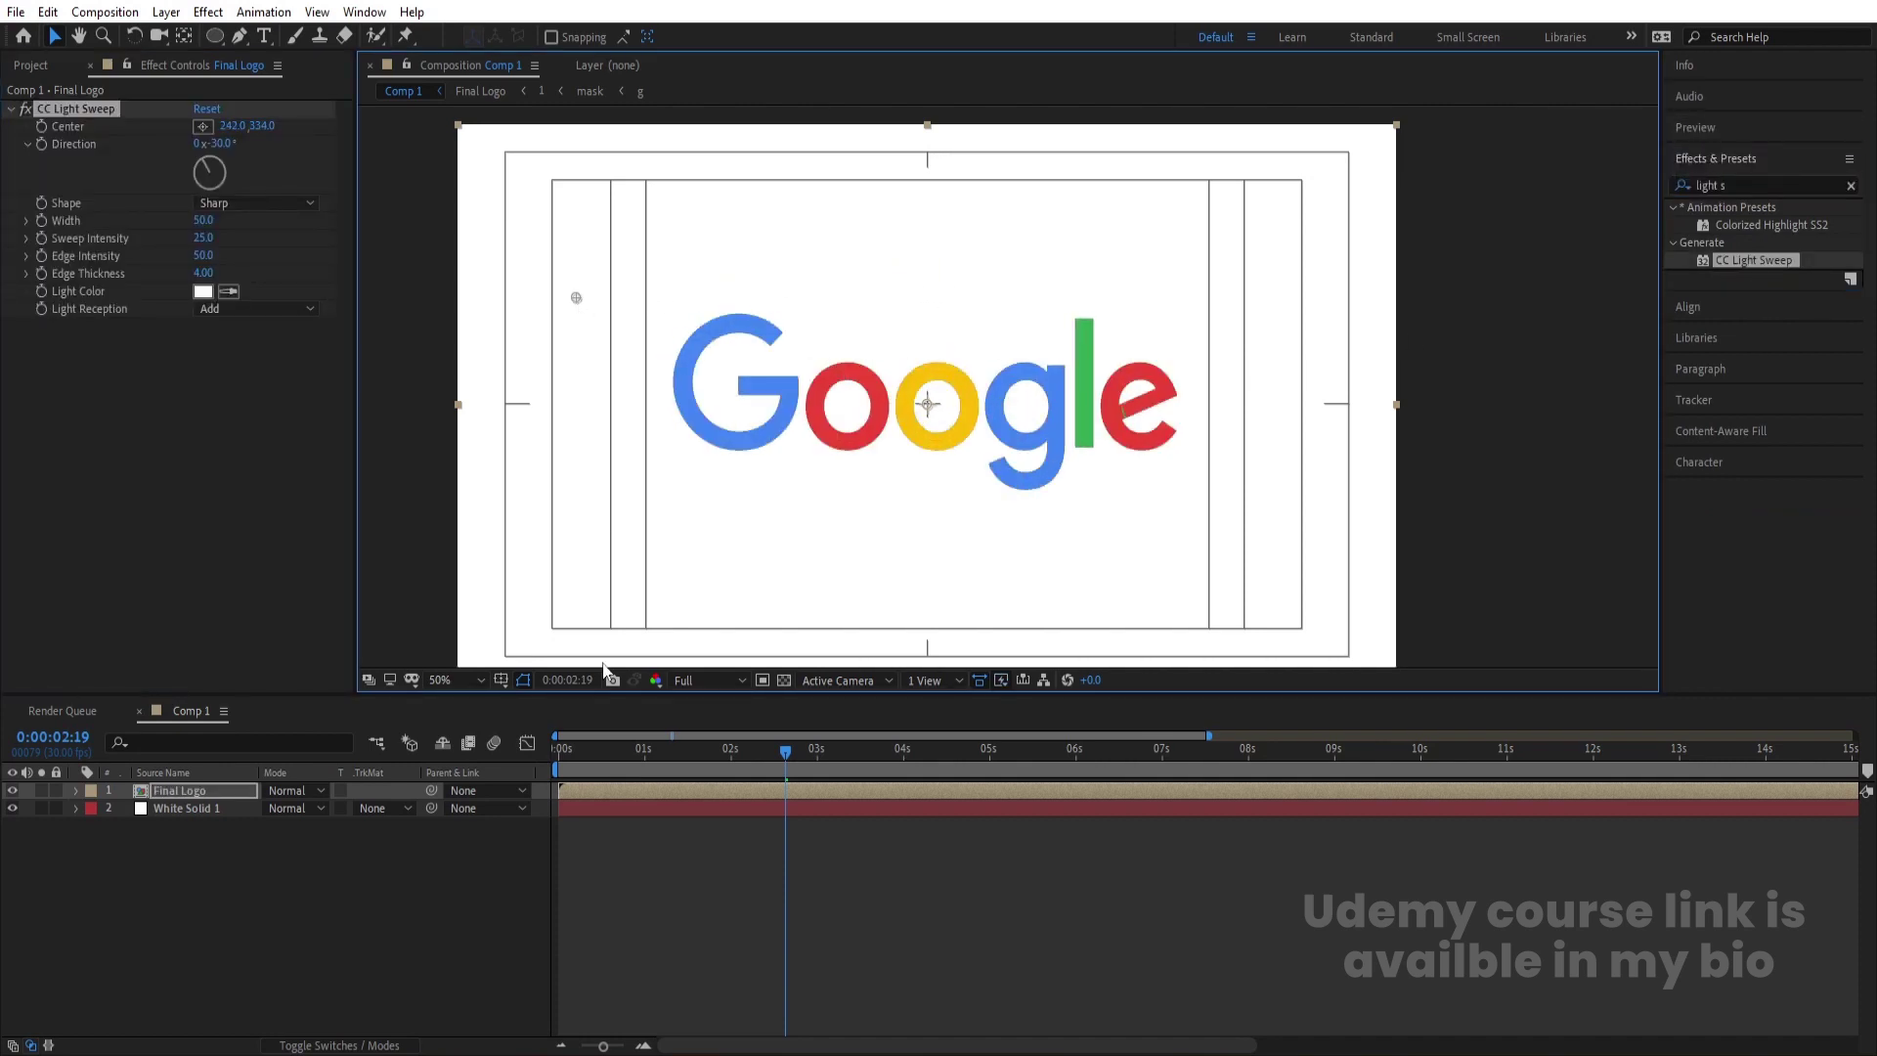
# - Set a light sweep Center keyframe at 1:15 and preview from there
pyautogui.moveTo(628, 767); pyautogui.dragTo(525, 756)
pyautogui.press('space')
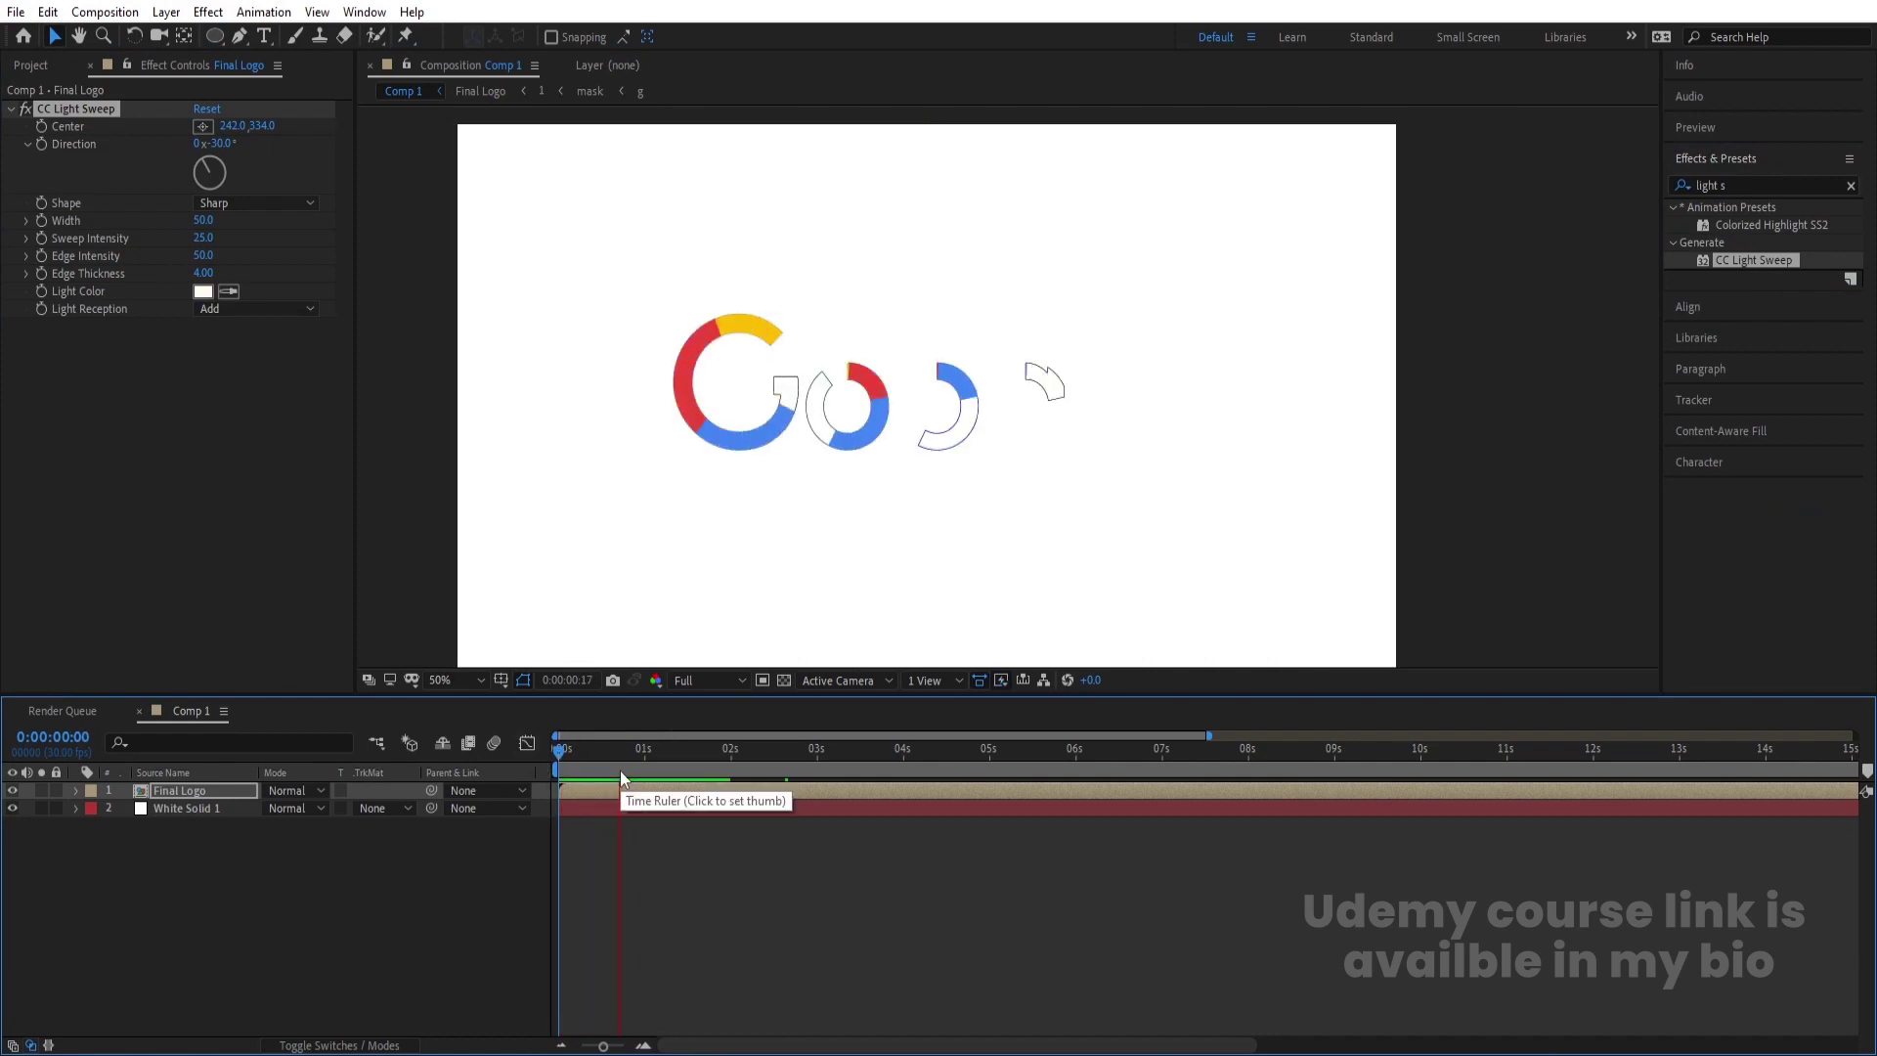
pyautogui.click(870, 551)
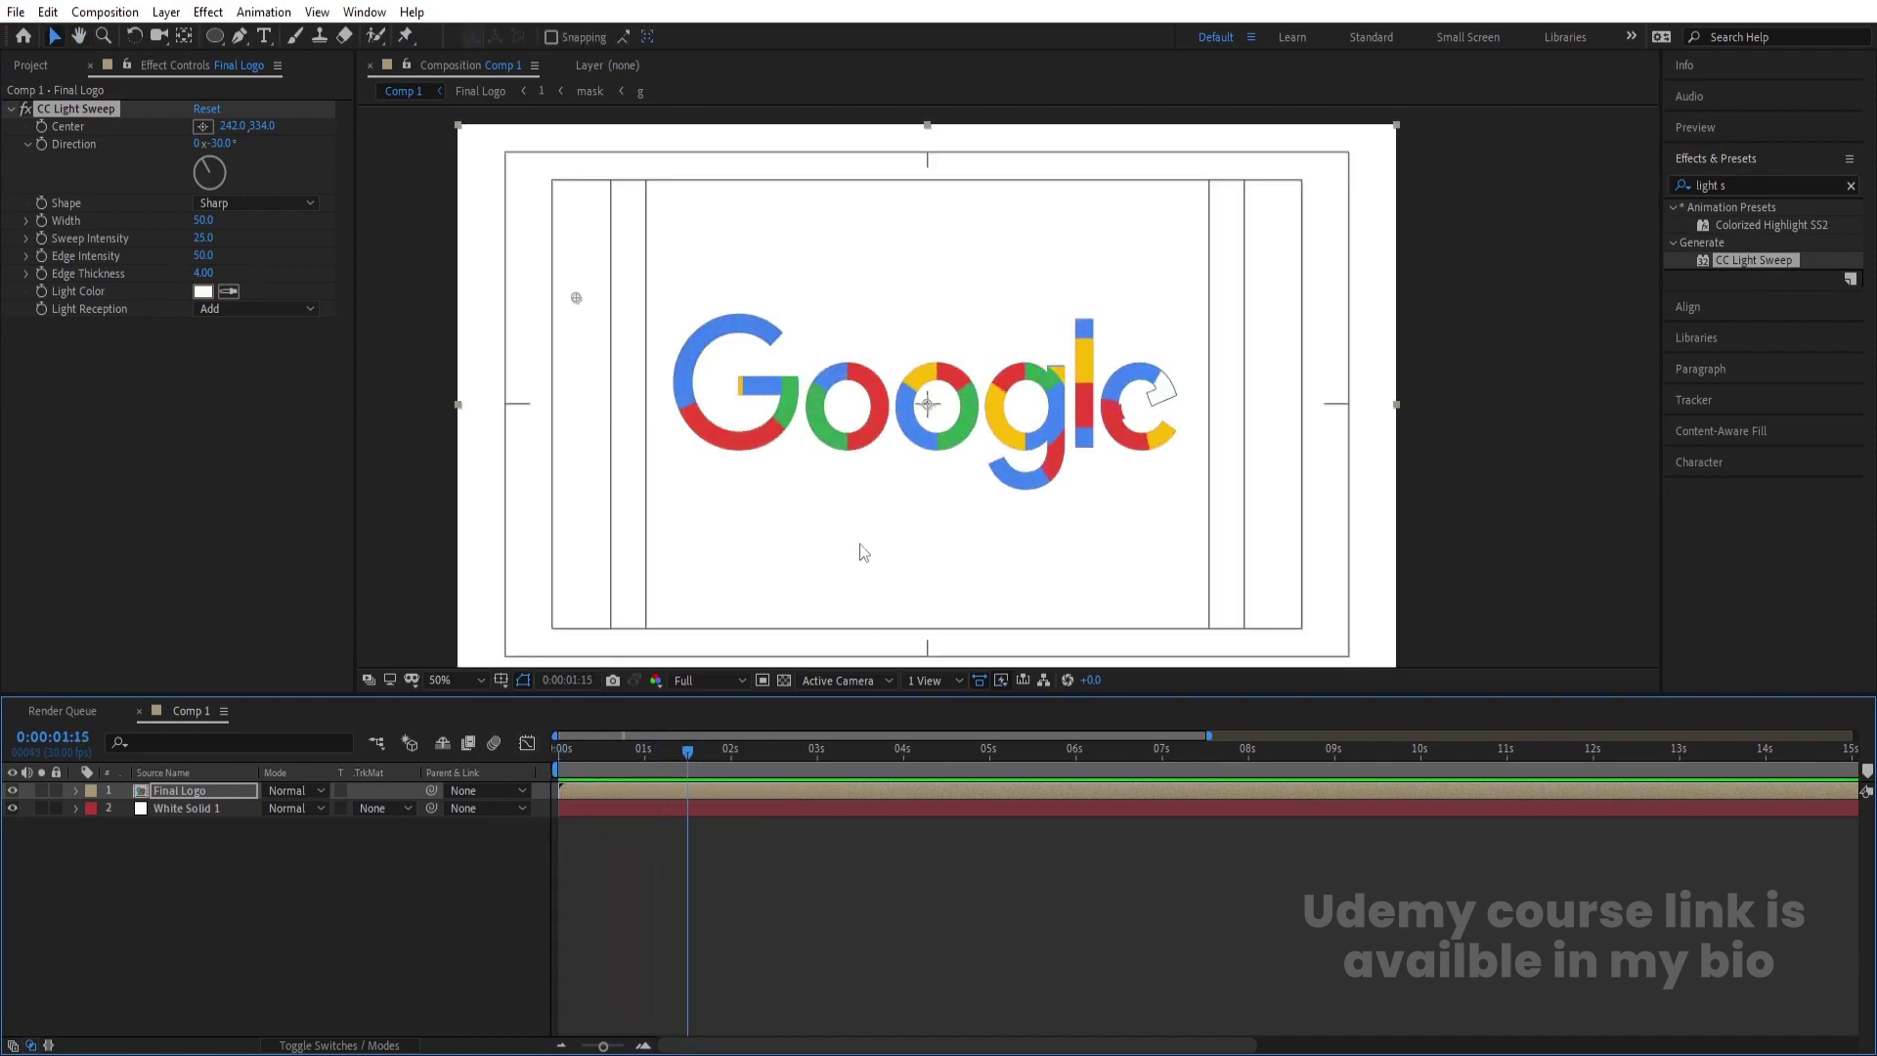
pyautogui.click(43, 126)
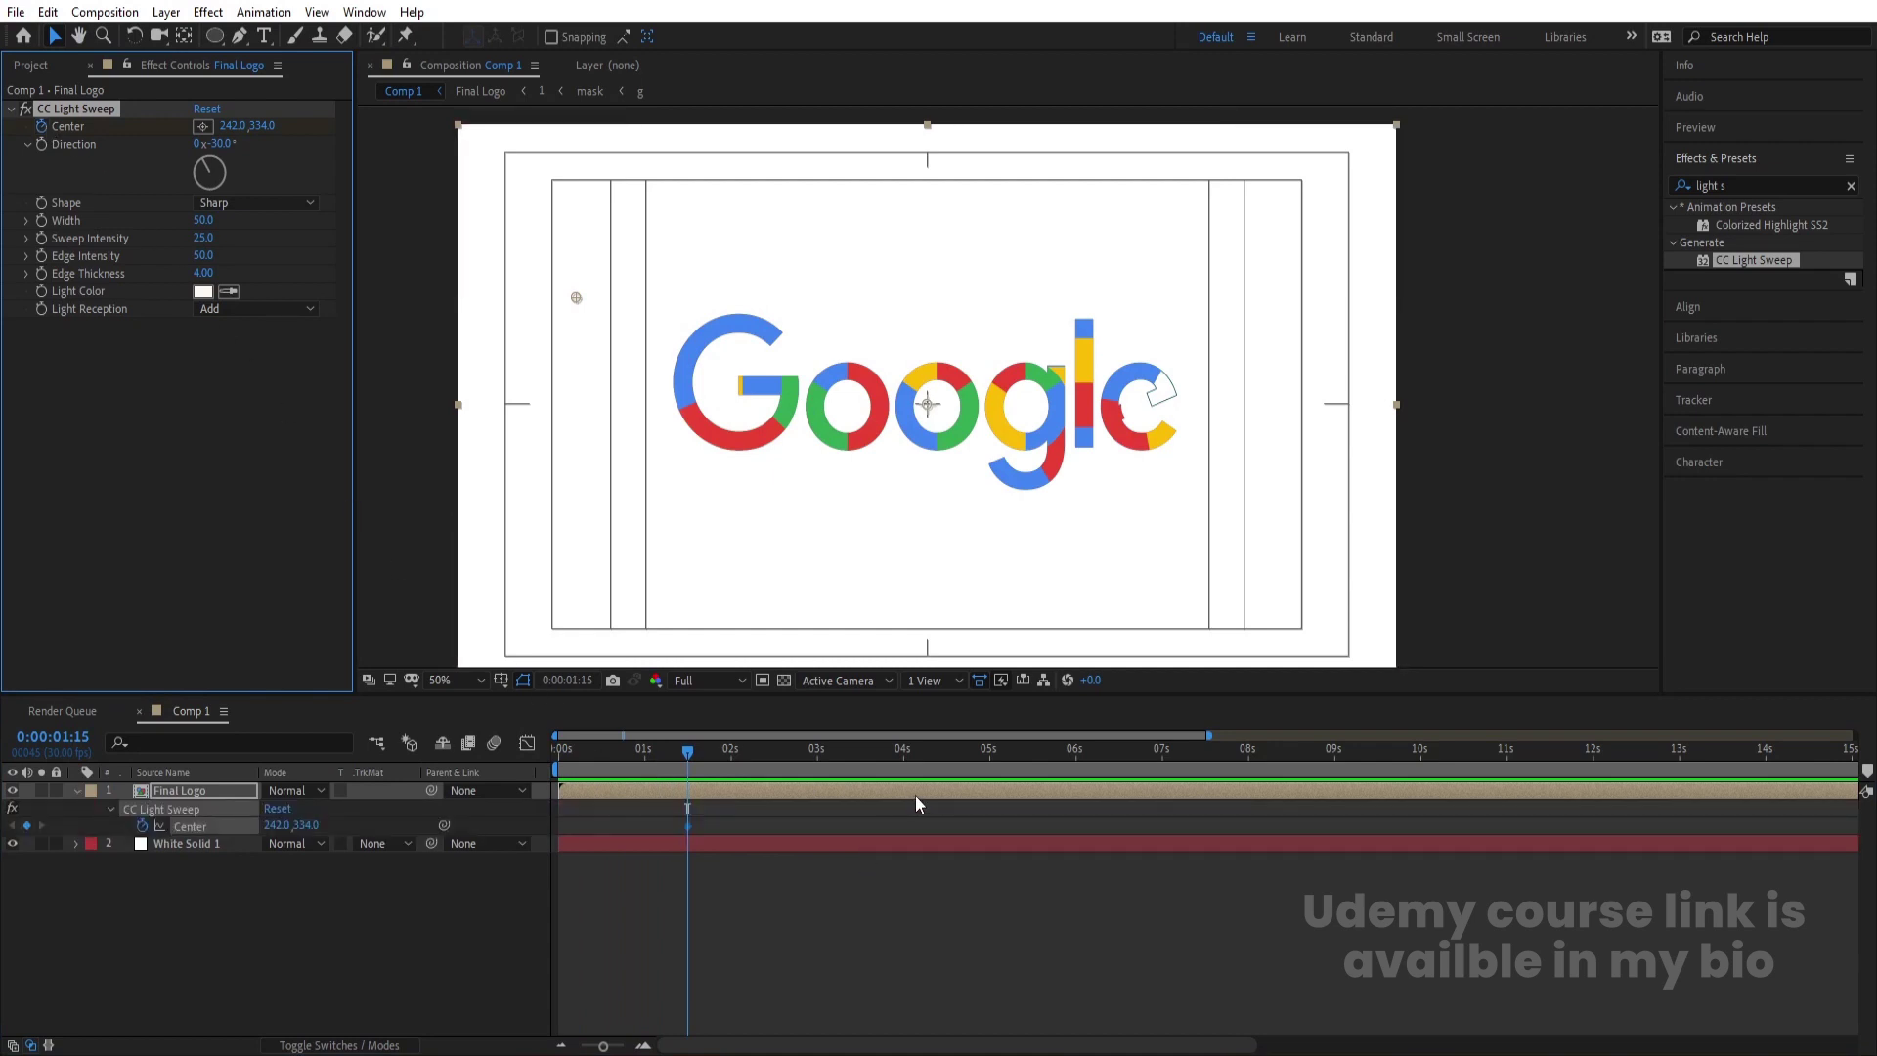
pyautogui.press('space')
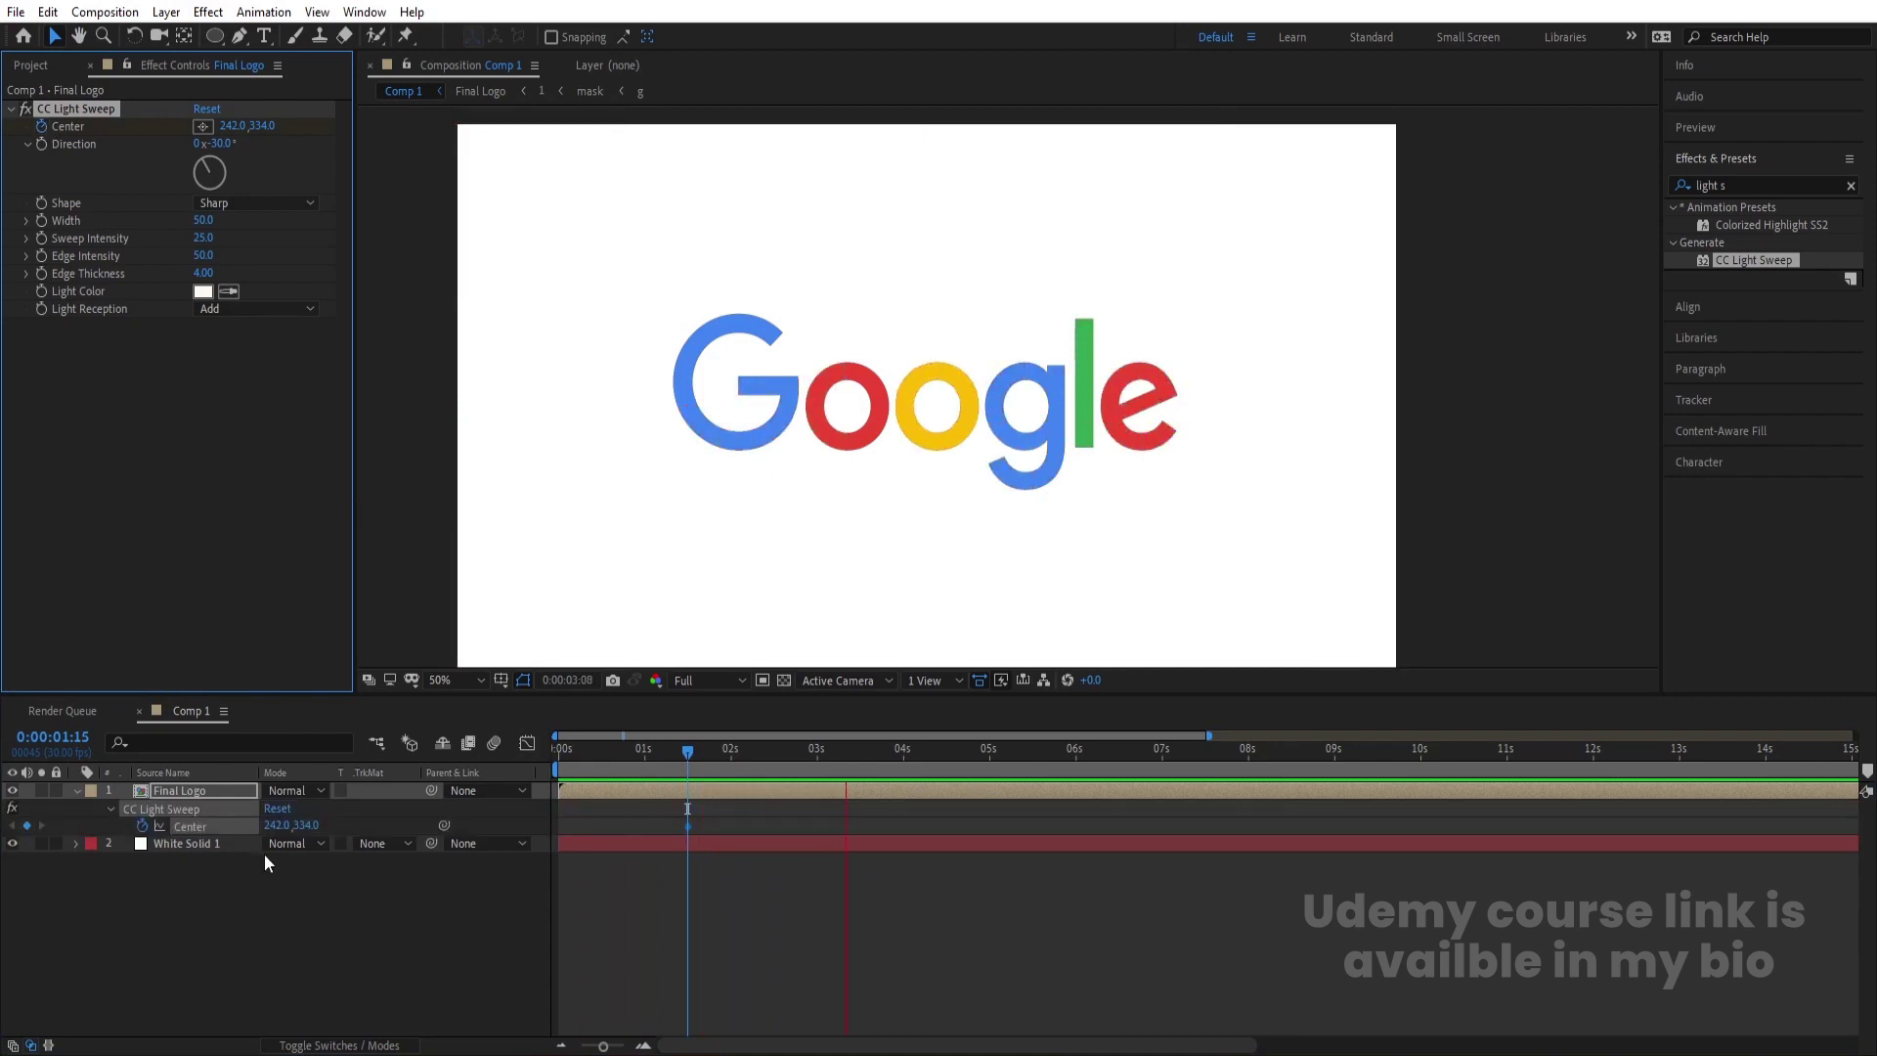
# - At 3:19, push the sweep Center right to 1598, 334 for a second keyframe, then preview
pyautogui.press('space')
pyautogui.moveTo(277, 825); pyautogui.dragTo(1255, 803)
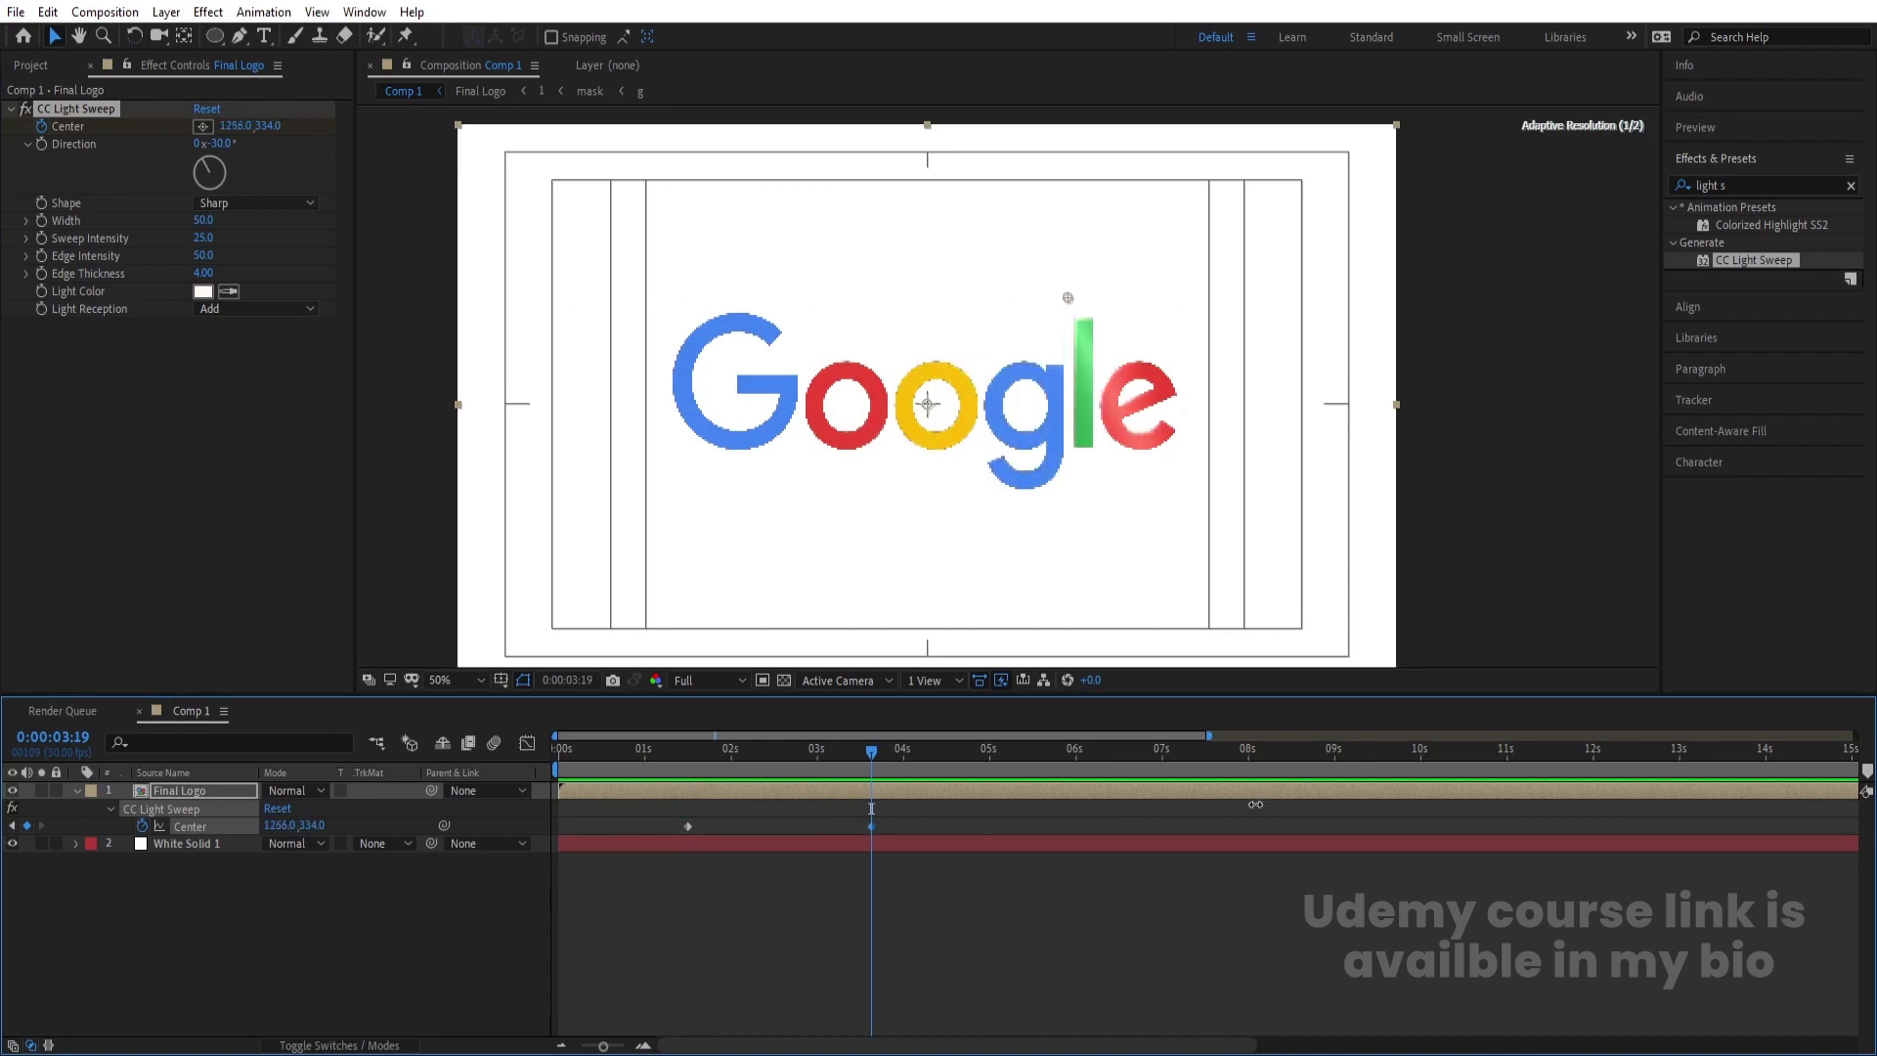
pyautogui.moveTo(865, 752); pyautogui.dragTo(558, 754)
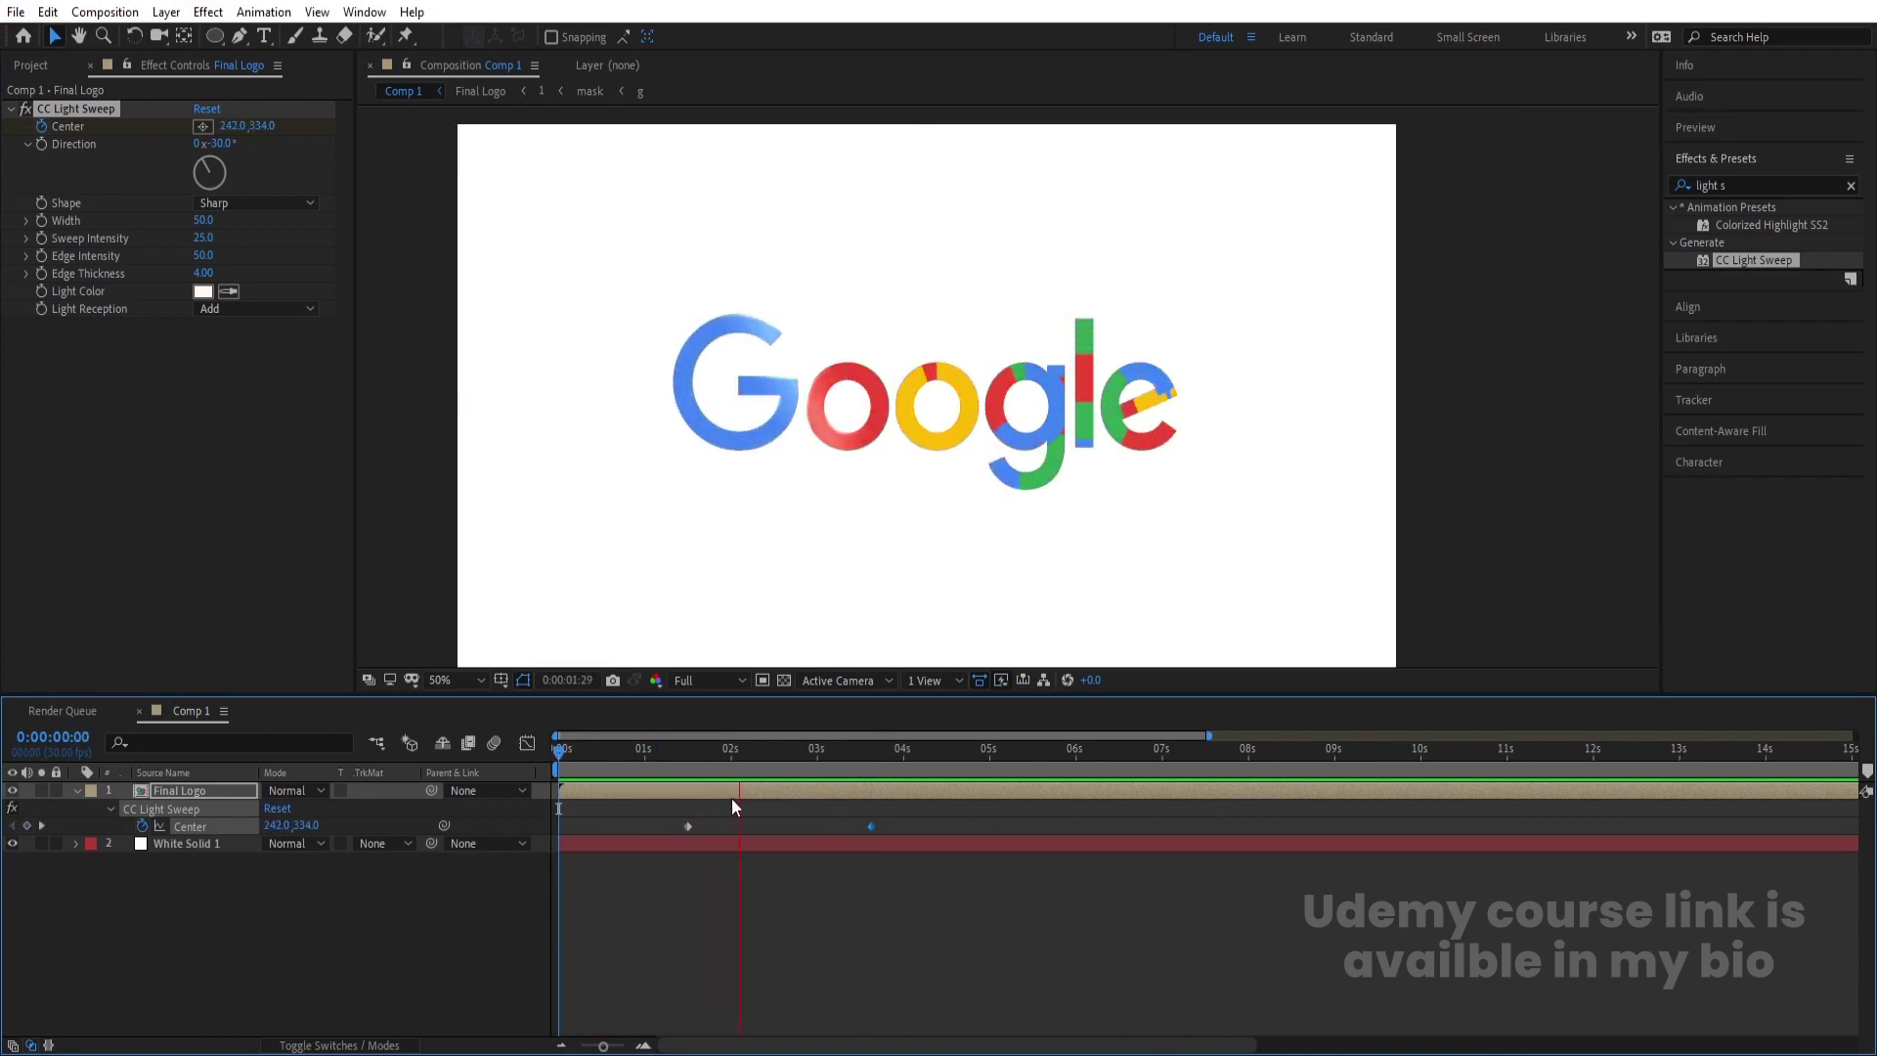
pyautogui.press('space')
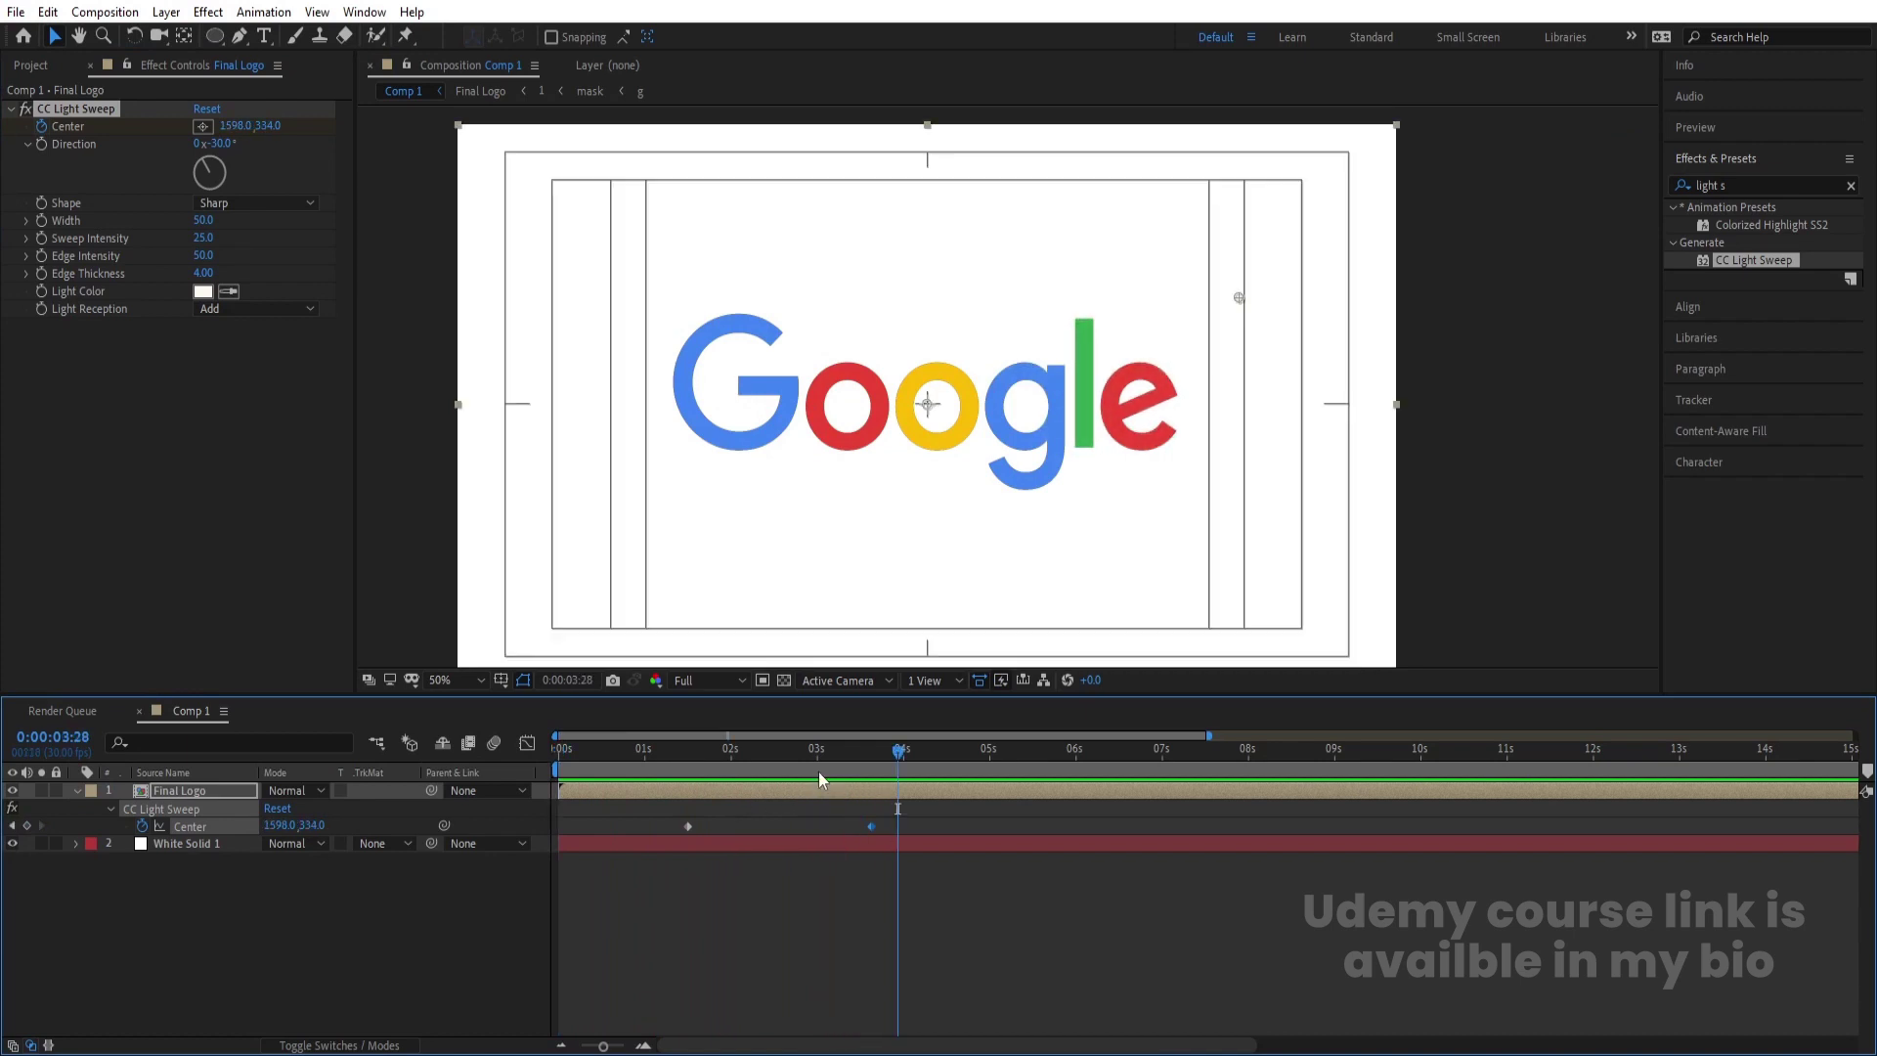
pyautogui.press('space')
pyautogui.press('Home')
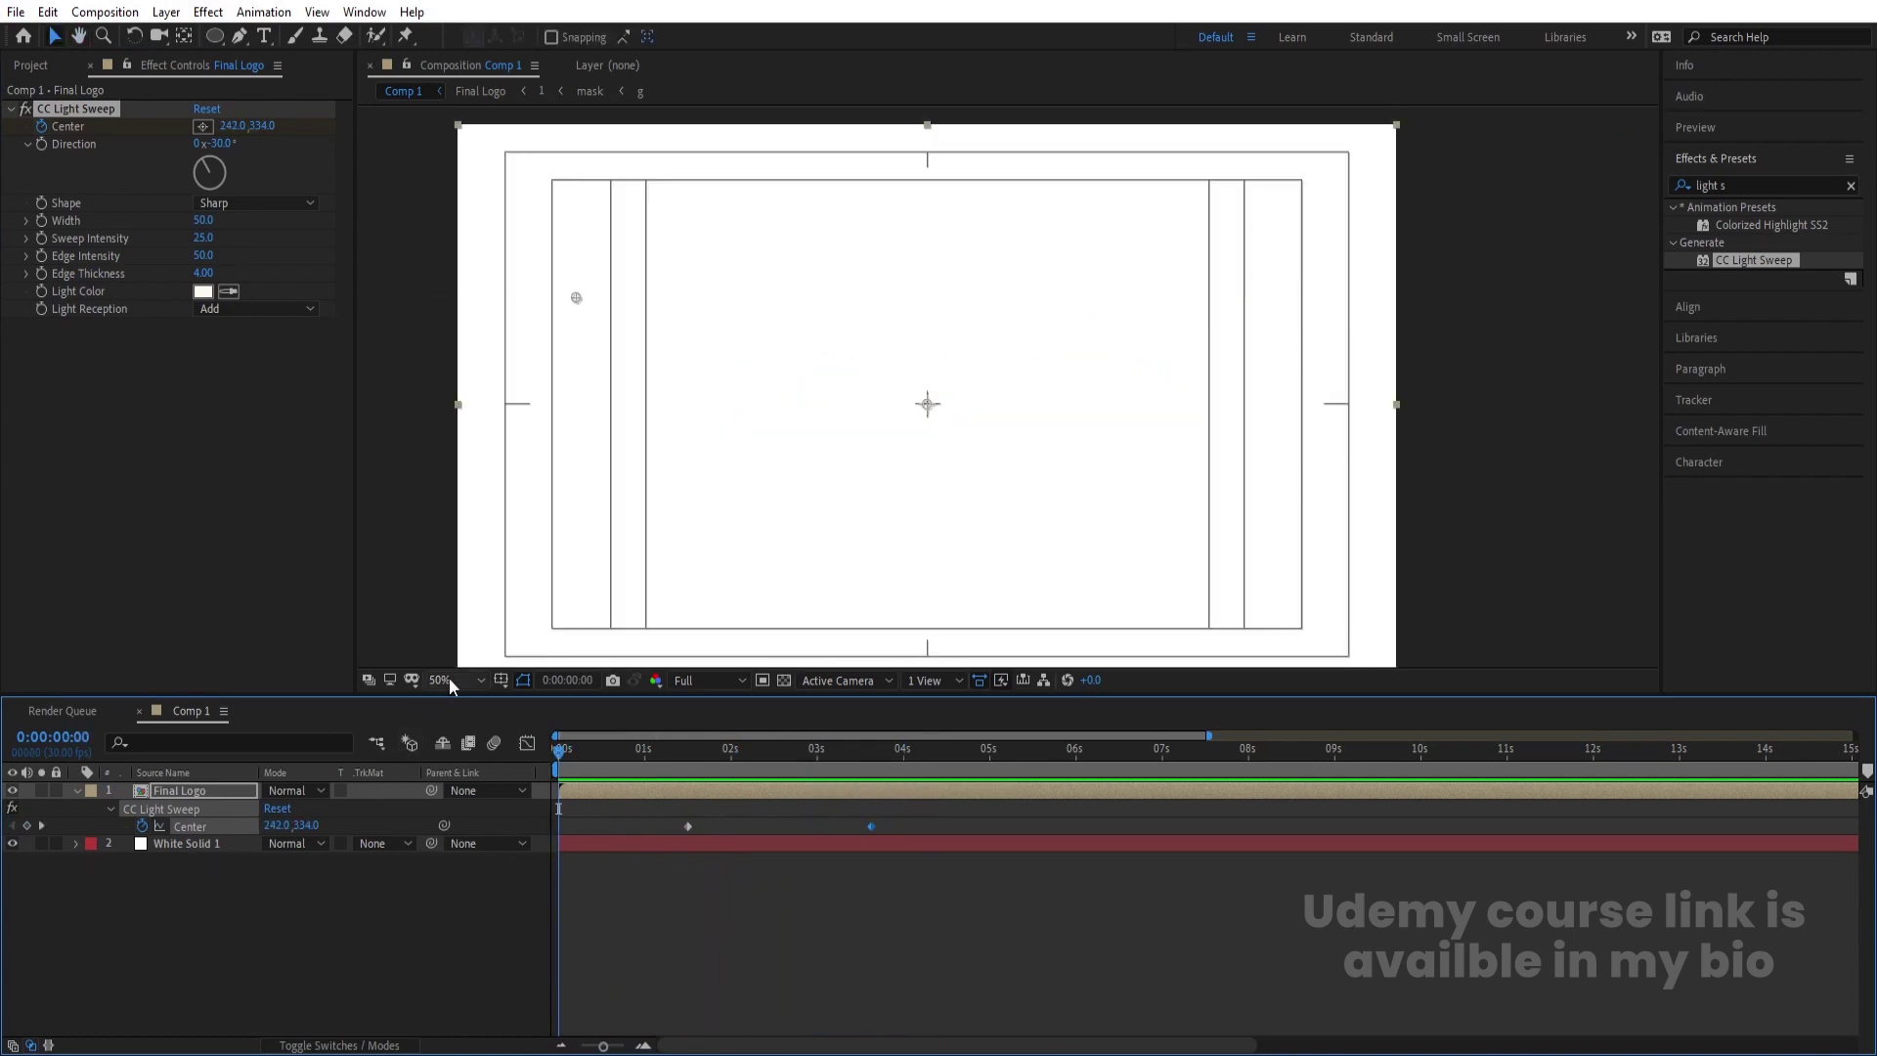
pyautogui.click(448, 679)
# - Fit the viewer and keyframe Final Logo's Scale at 90% at the start
pyautogui.click(469, 313)
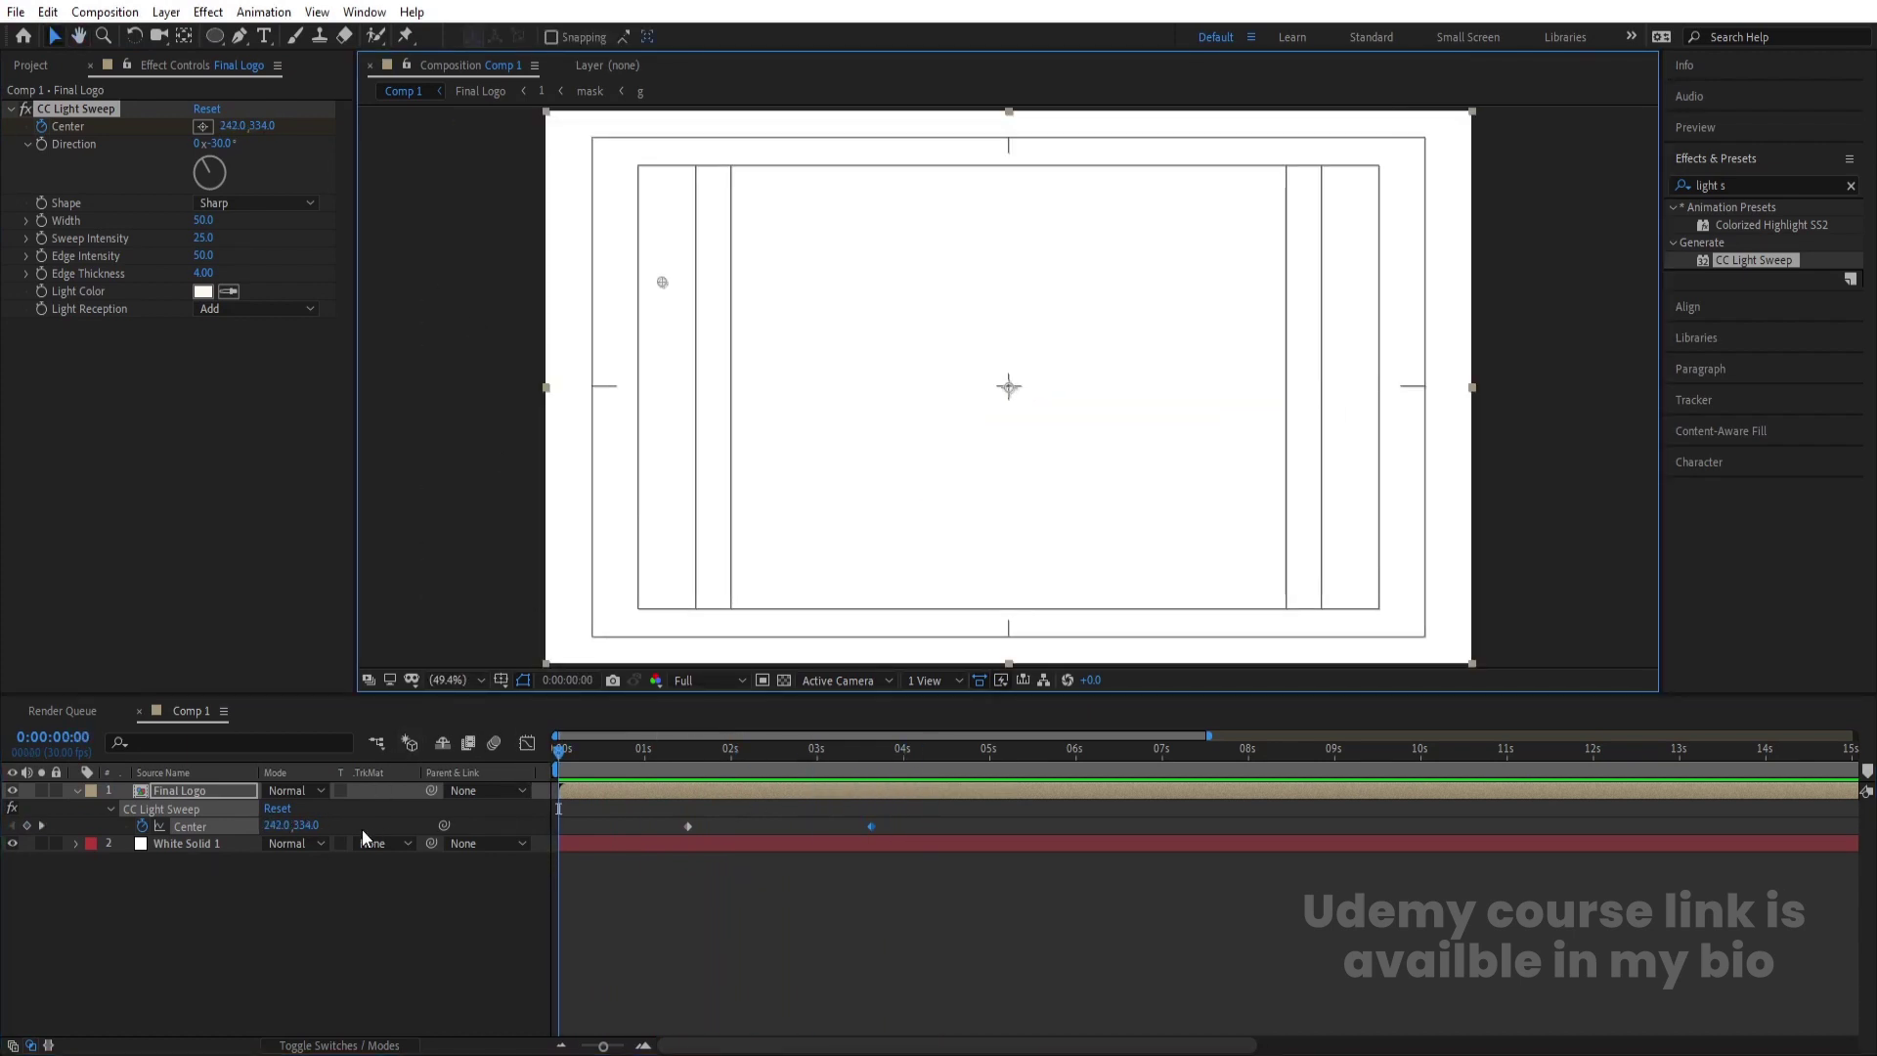
pyautogui.click(182, 788)
pyautogui.press('s')
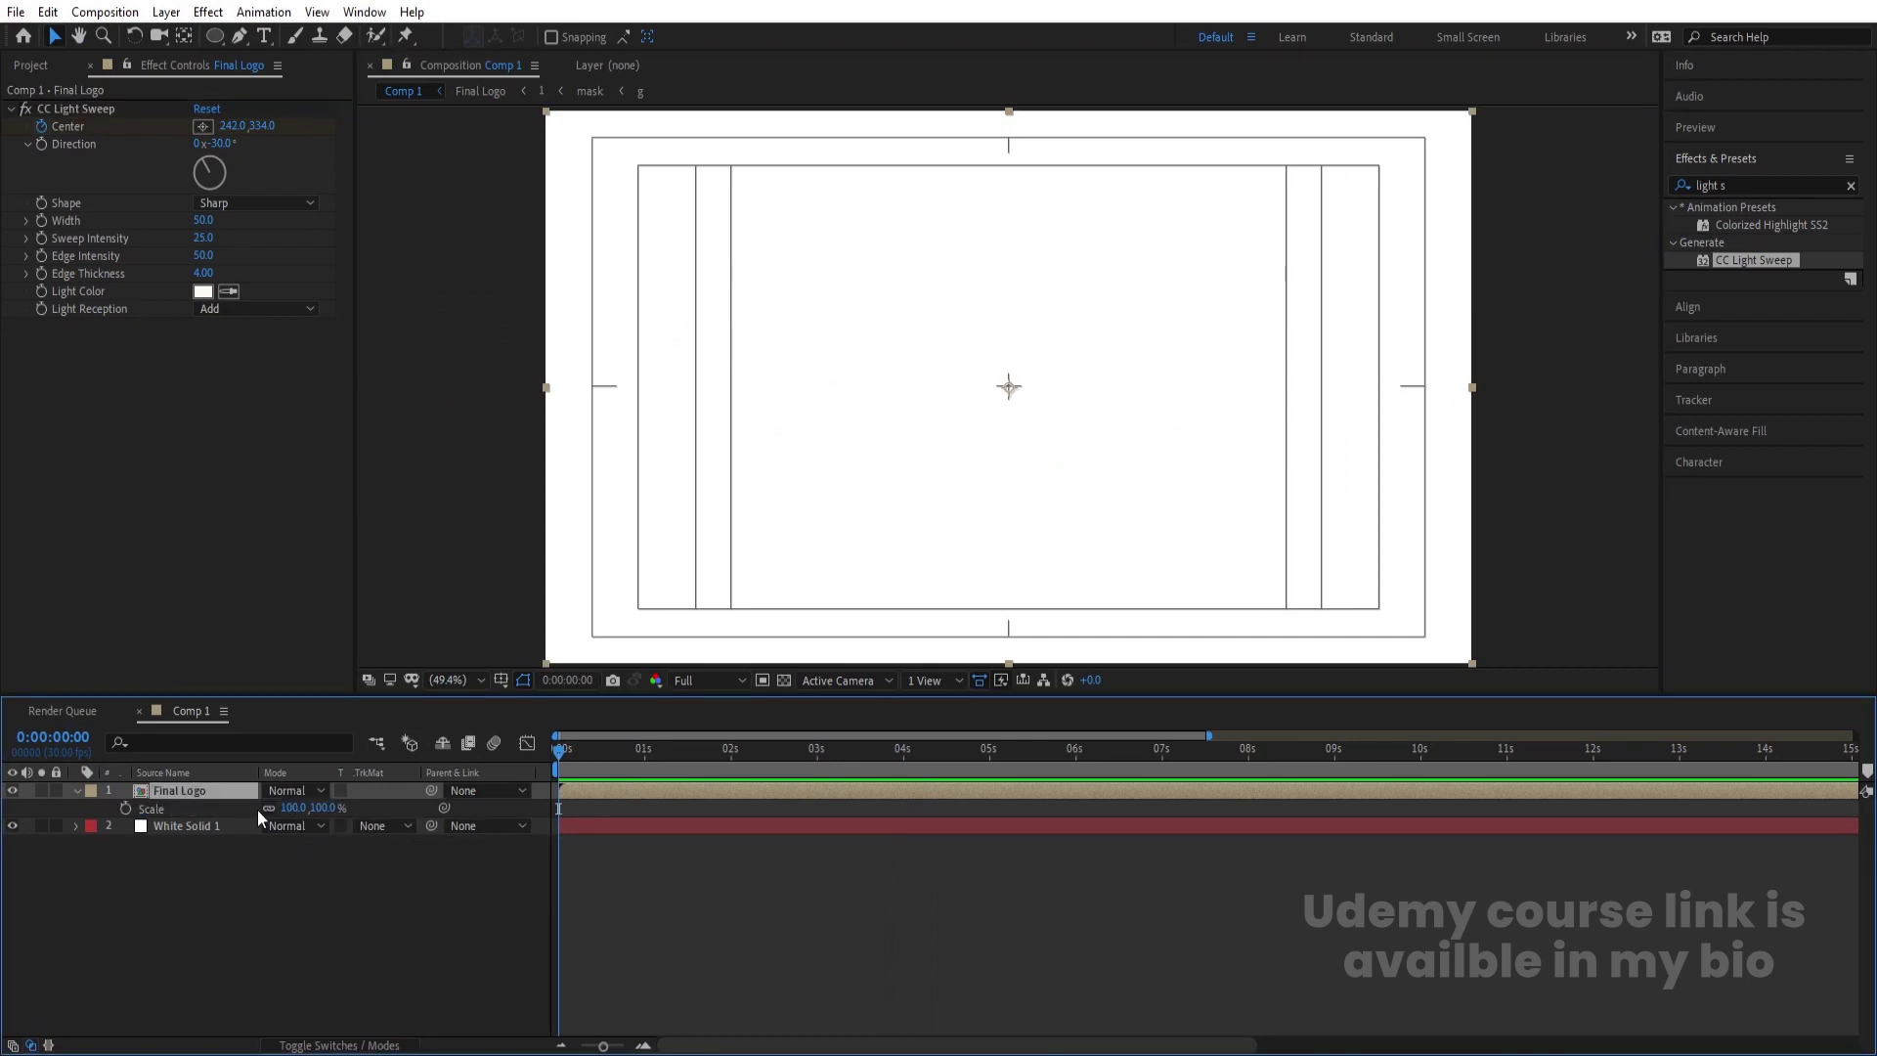
pyautogui.moveTo(308, 808); pyautogui.dragTo(299, 814)
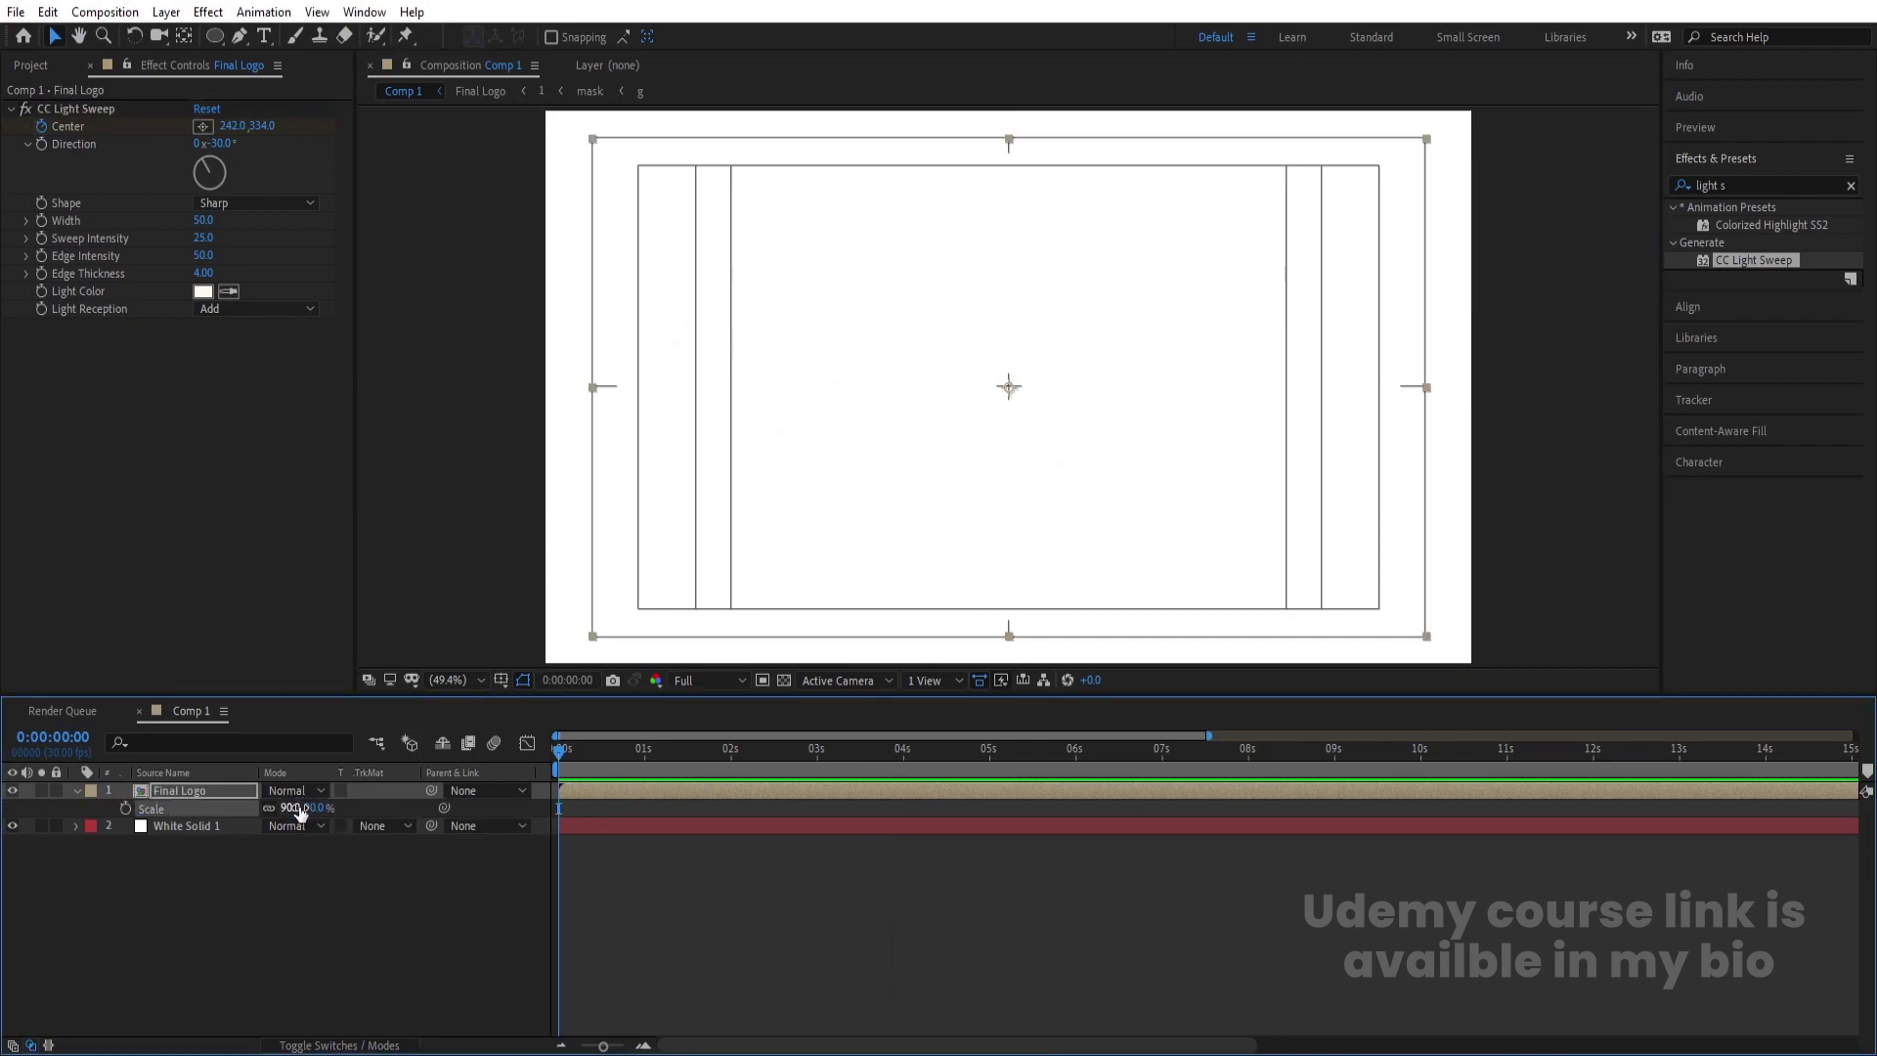
pyautogui.click(125, 809)
pyautogui.press('space')
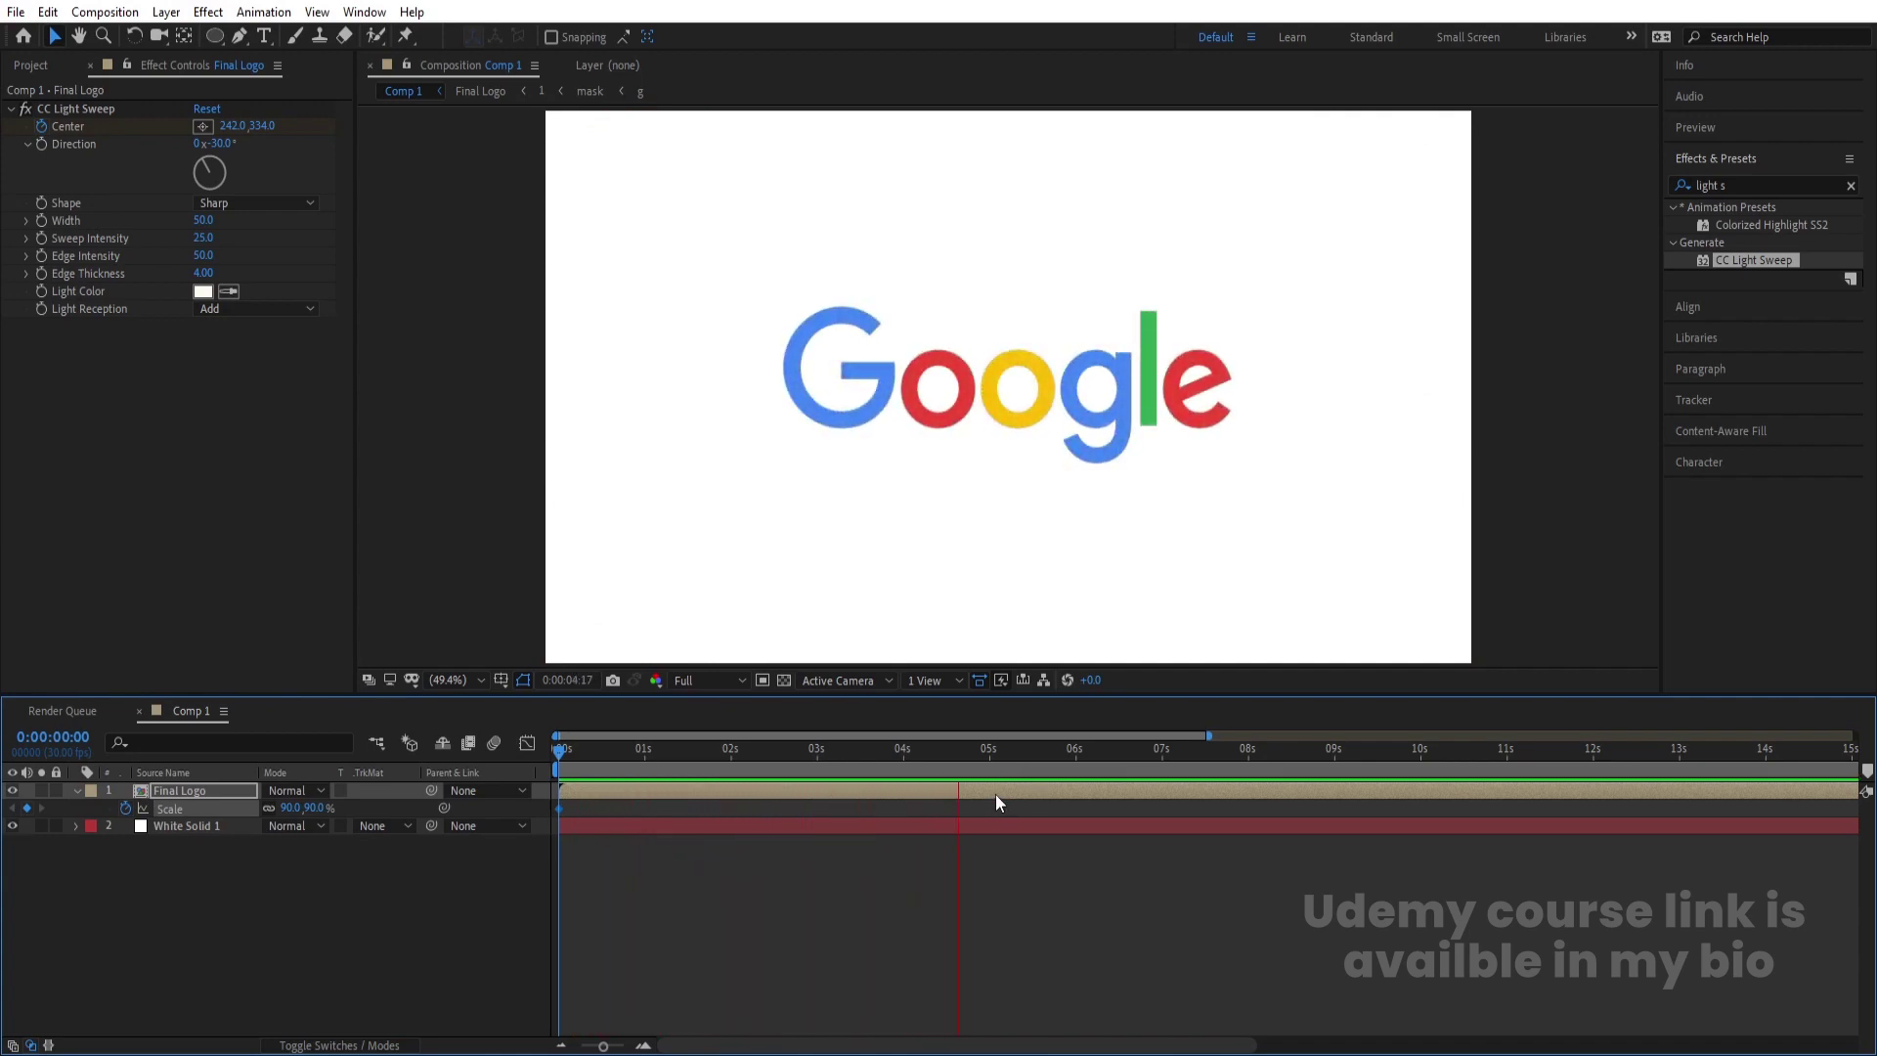
# - Add a 100% Scale keyframe at 6:03 and replay the animation
pyautogui.click(290, 808)
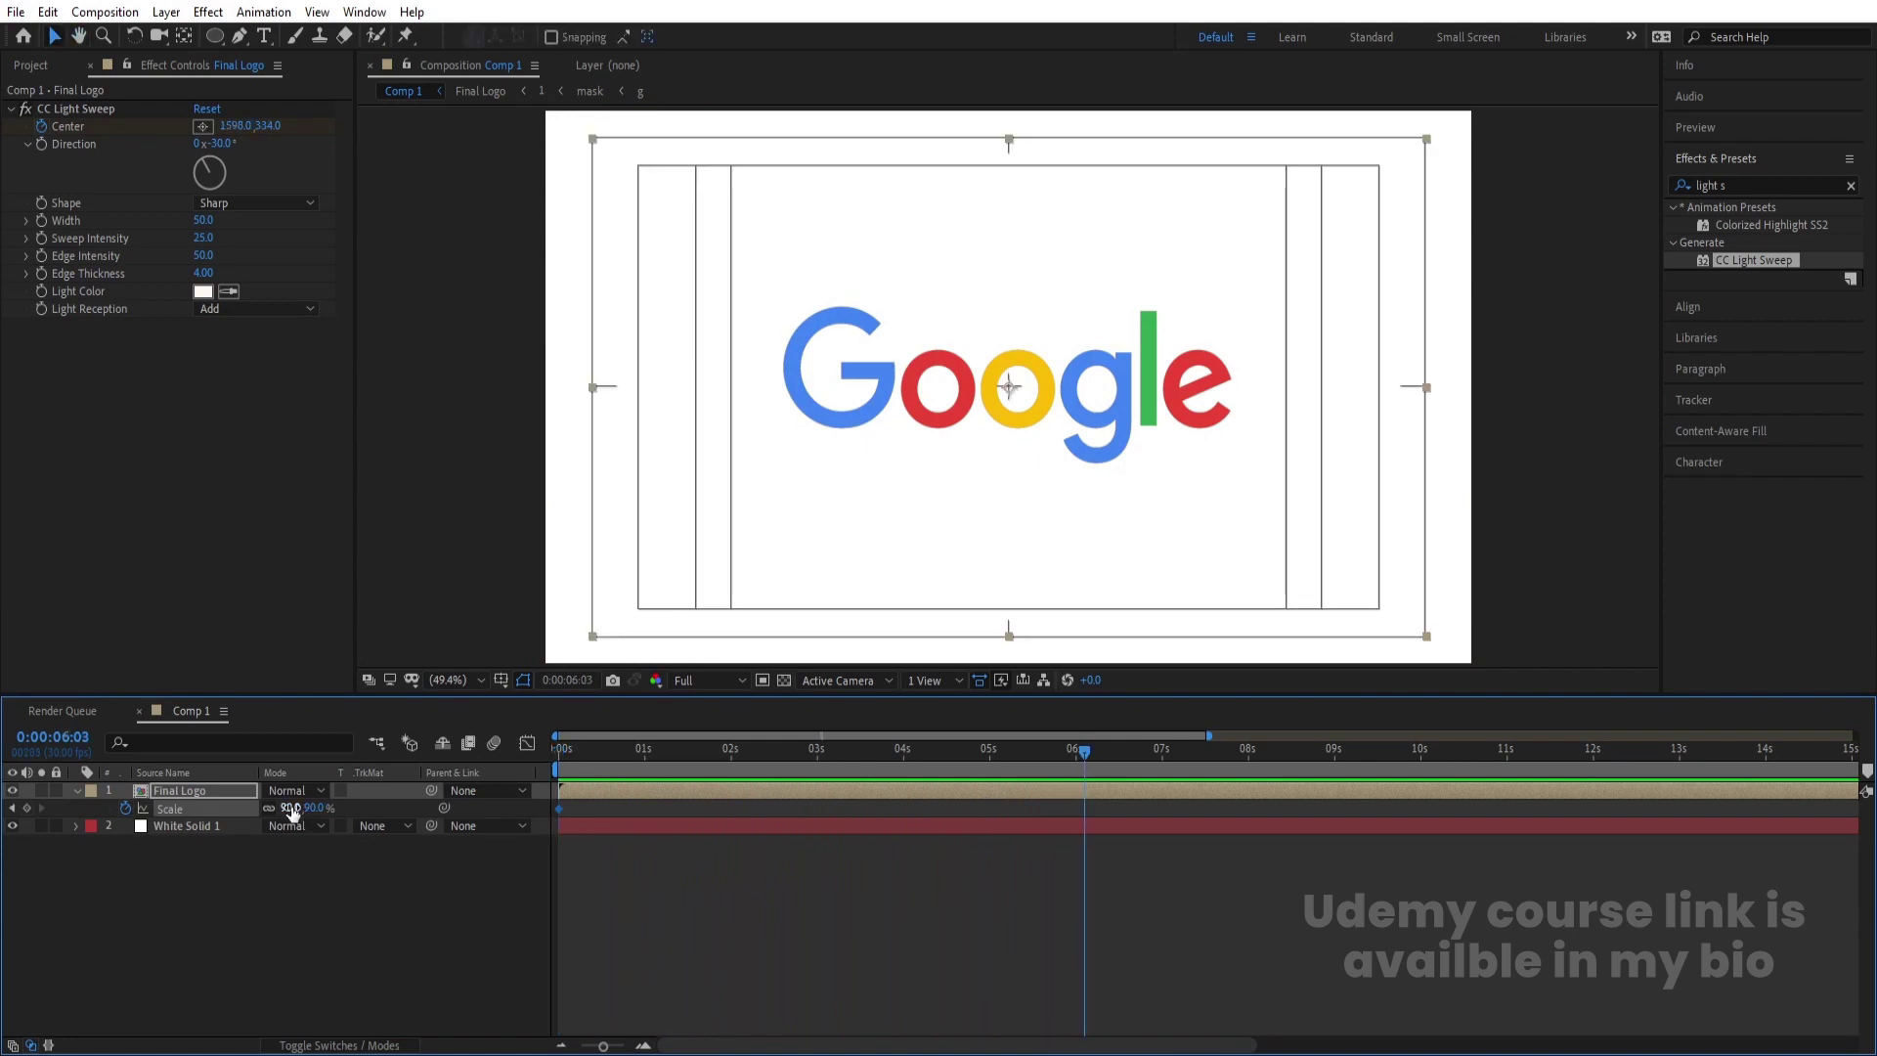
pyautogui.write('100')
pyautogui.press('Return')
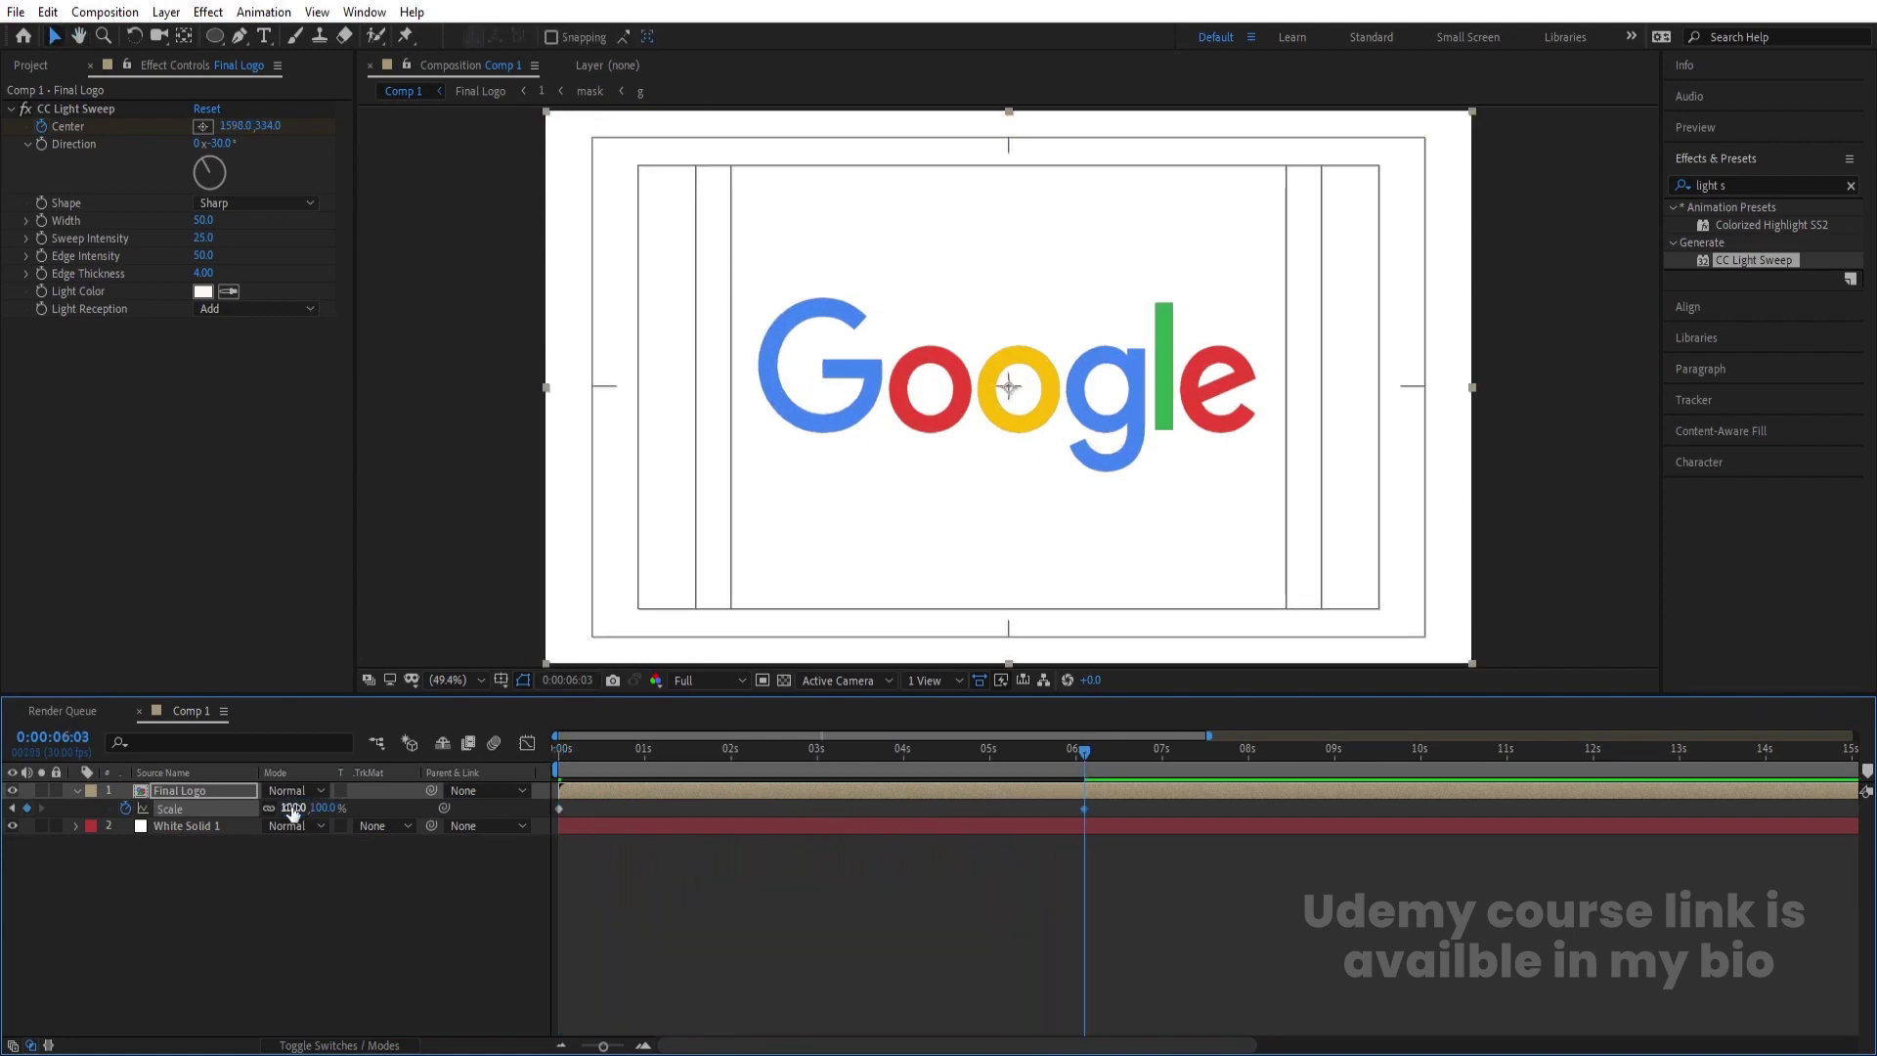
pyautogui.press('space')
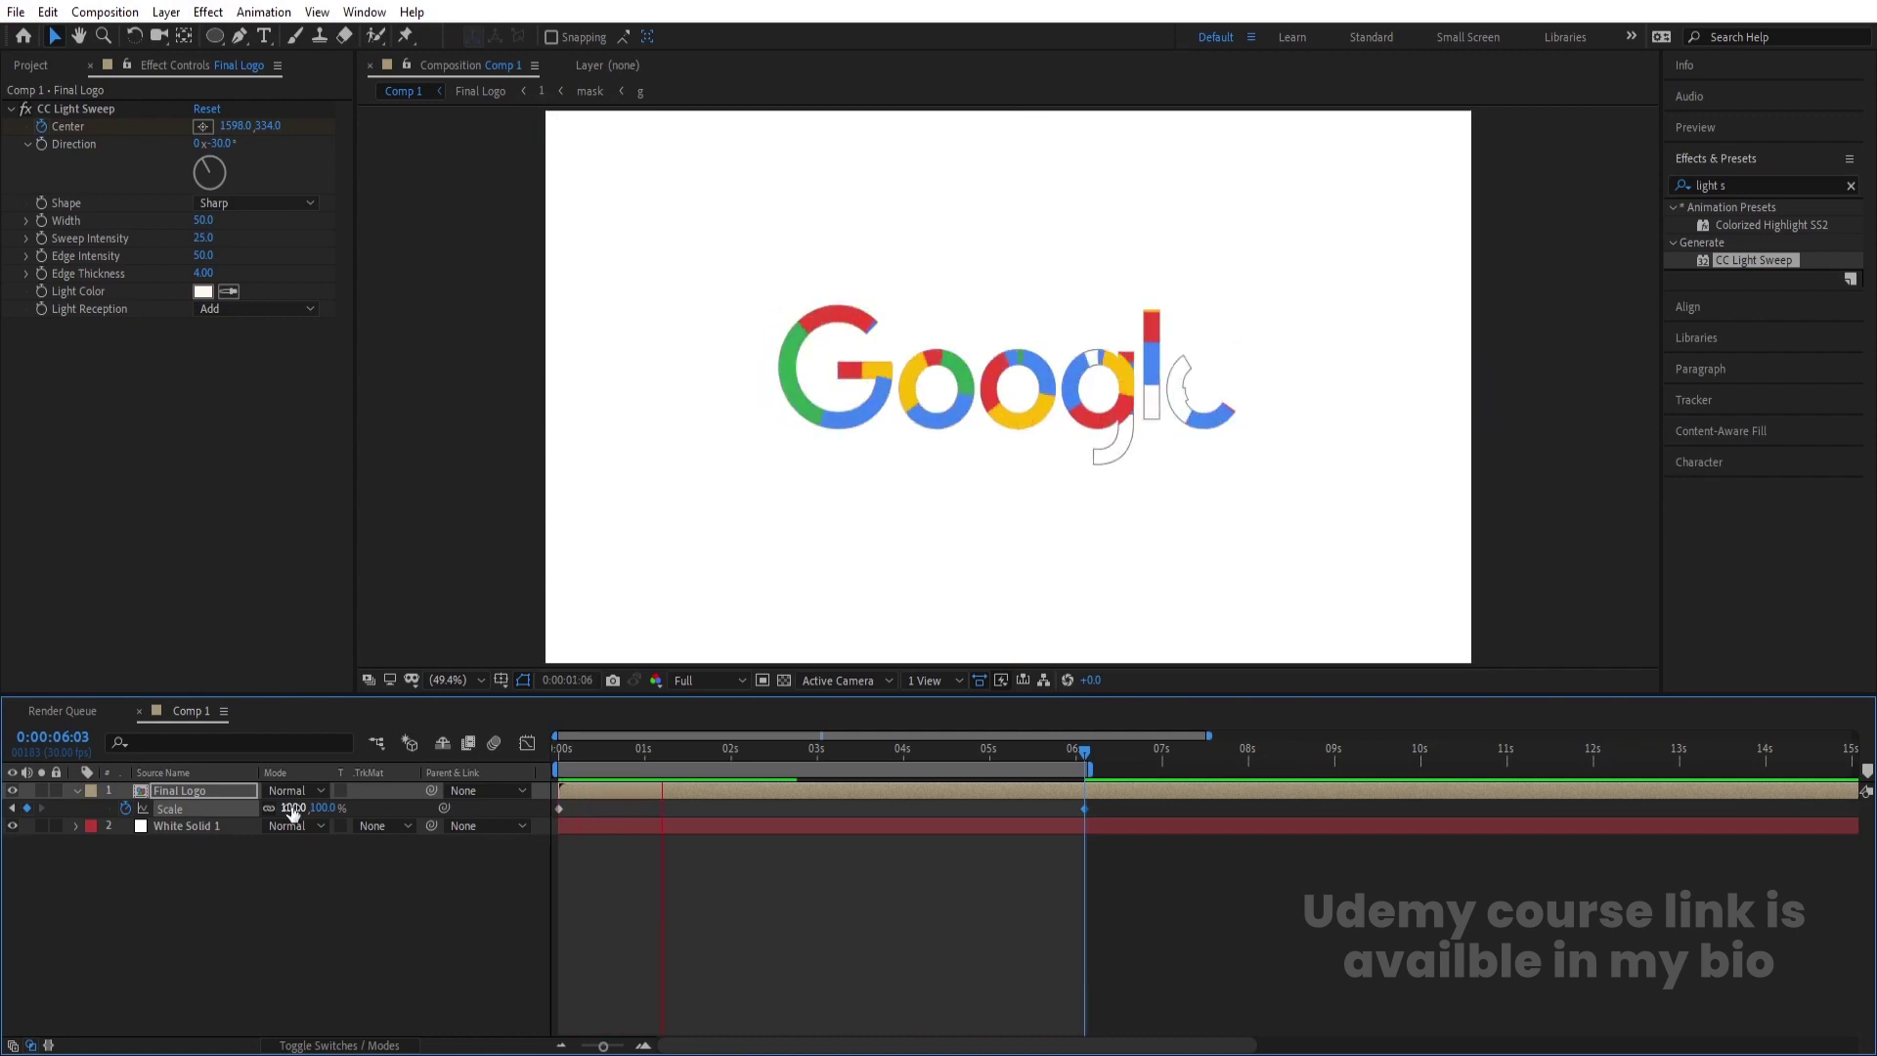